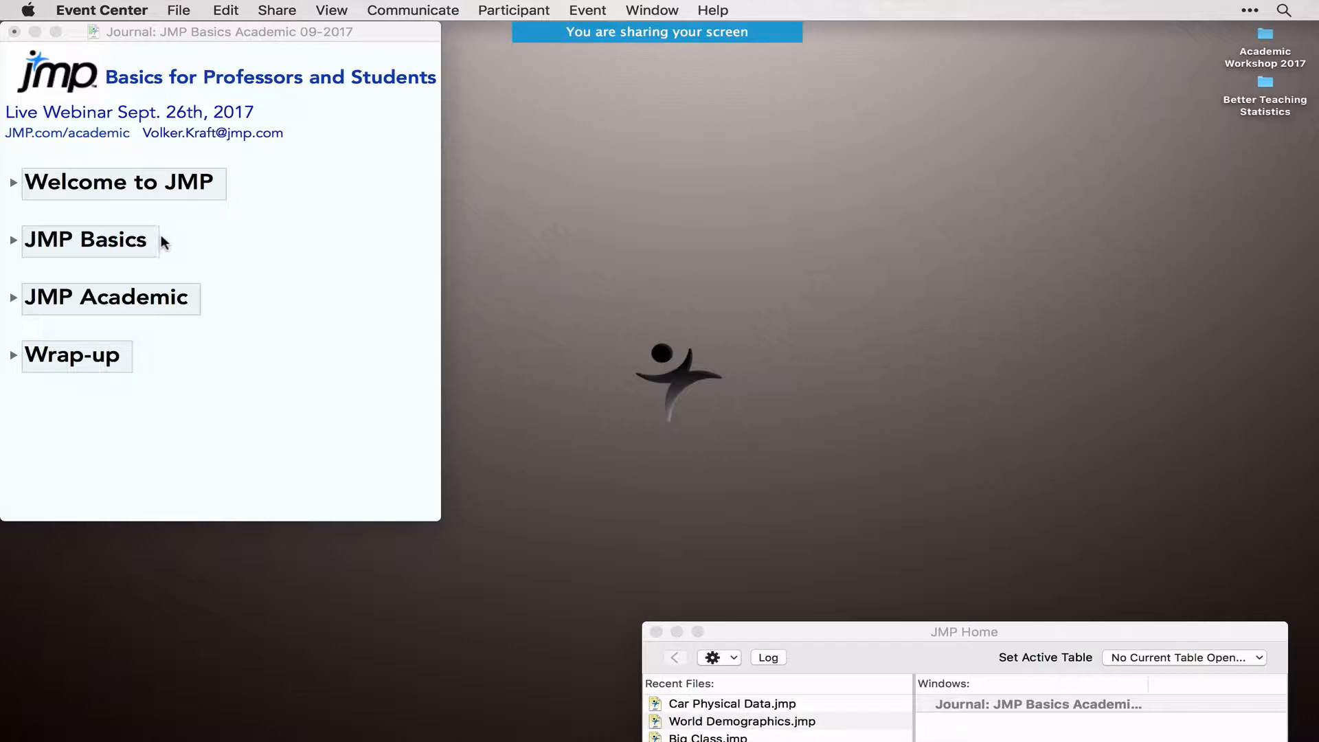
Expand the JMP Basics section of the journal to review its subtopics, collapse it, and mark the JMP Academic heading
left_click(13, 242)
left_click(13, 240)
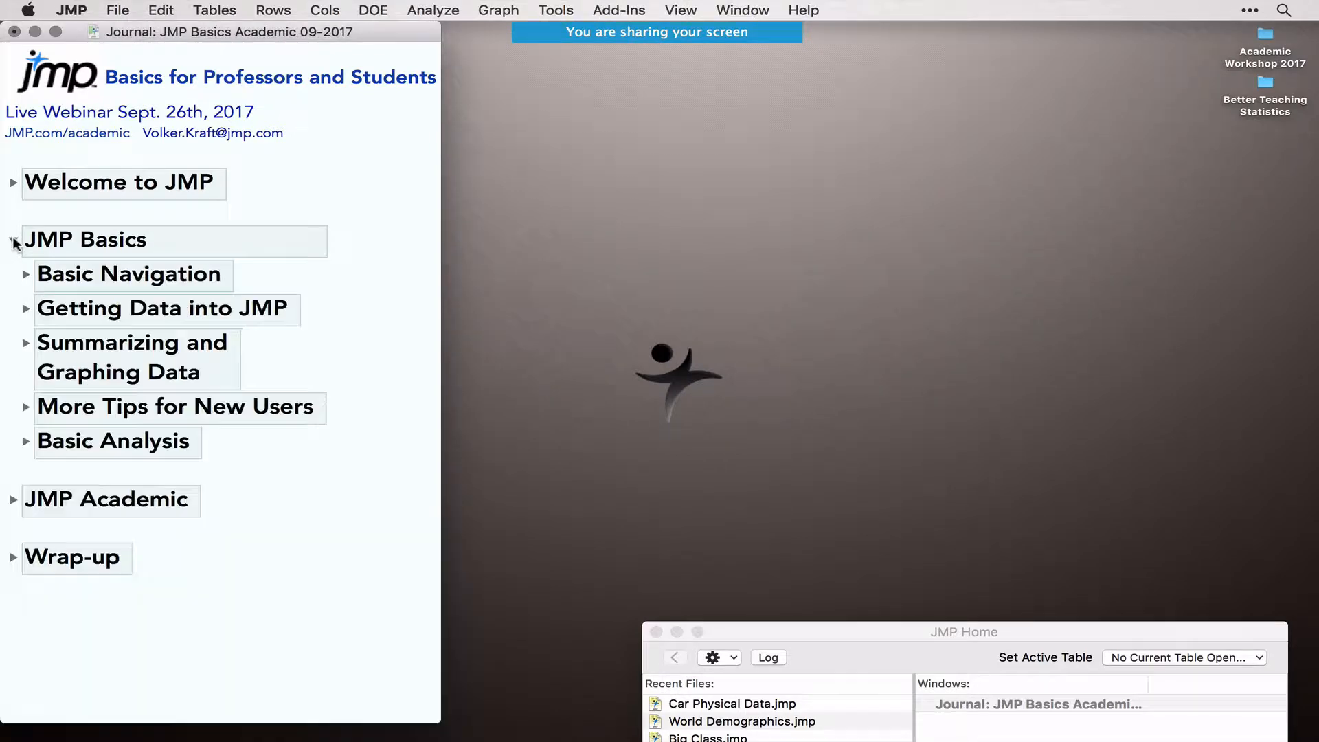
mouse_move(146, 249)
left_mouse_down()
mouse_move(20, 251)
mouse_move(9, 383)
left_mouse_up()
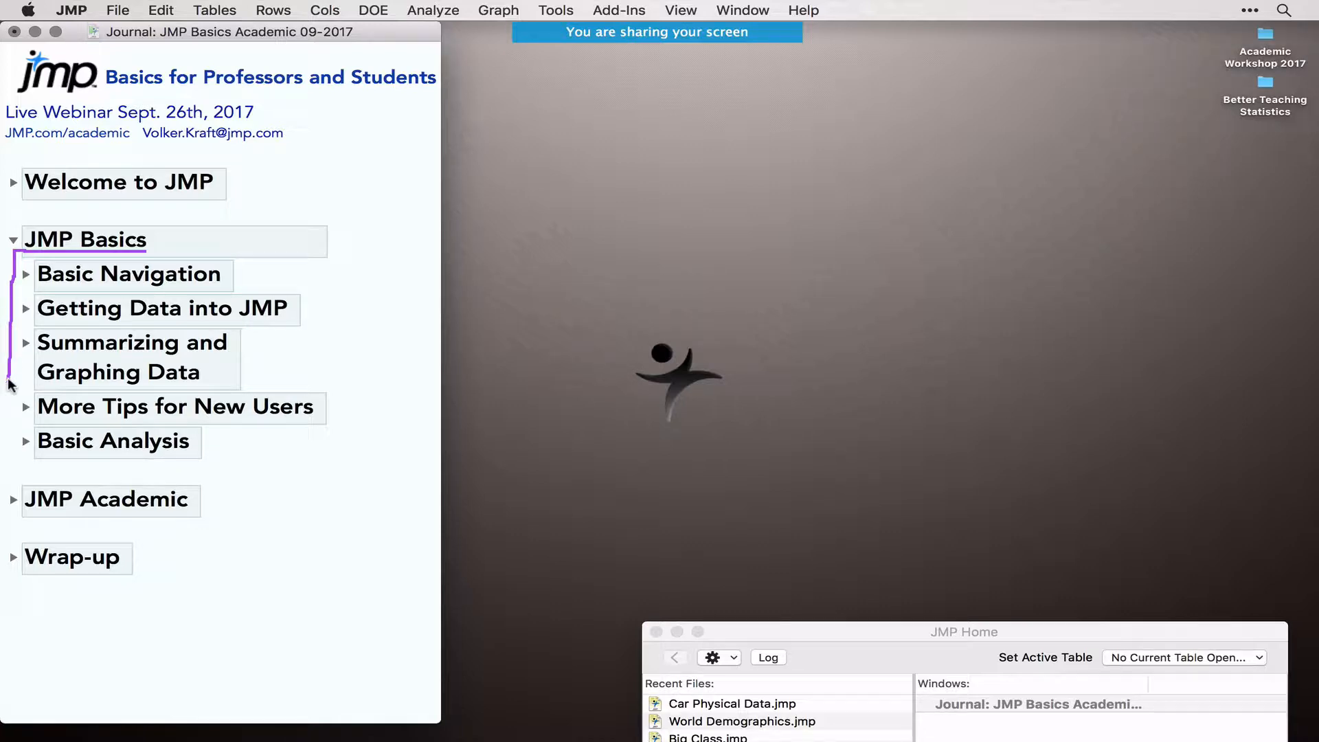
left_click_drag(8, 380, 10, 458)
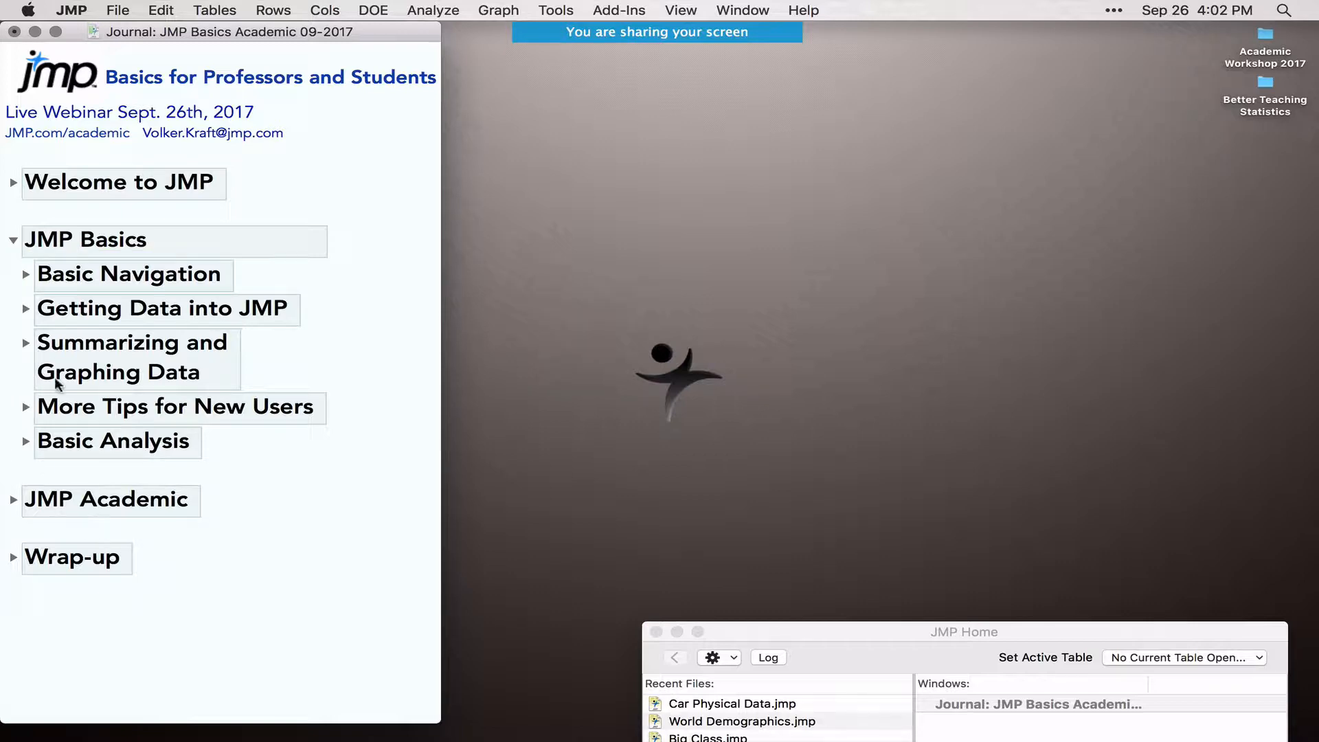
left_click(13, 240)
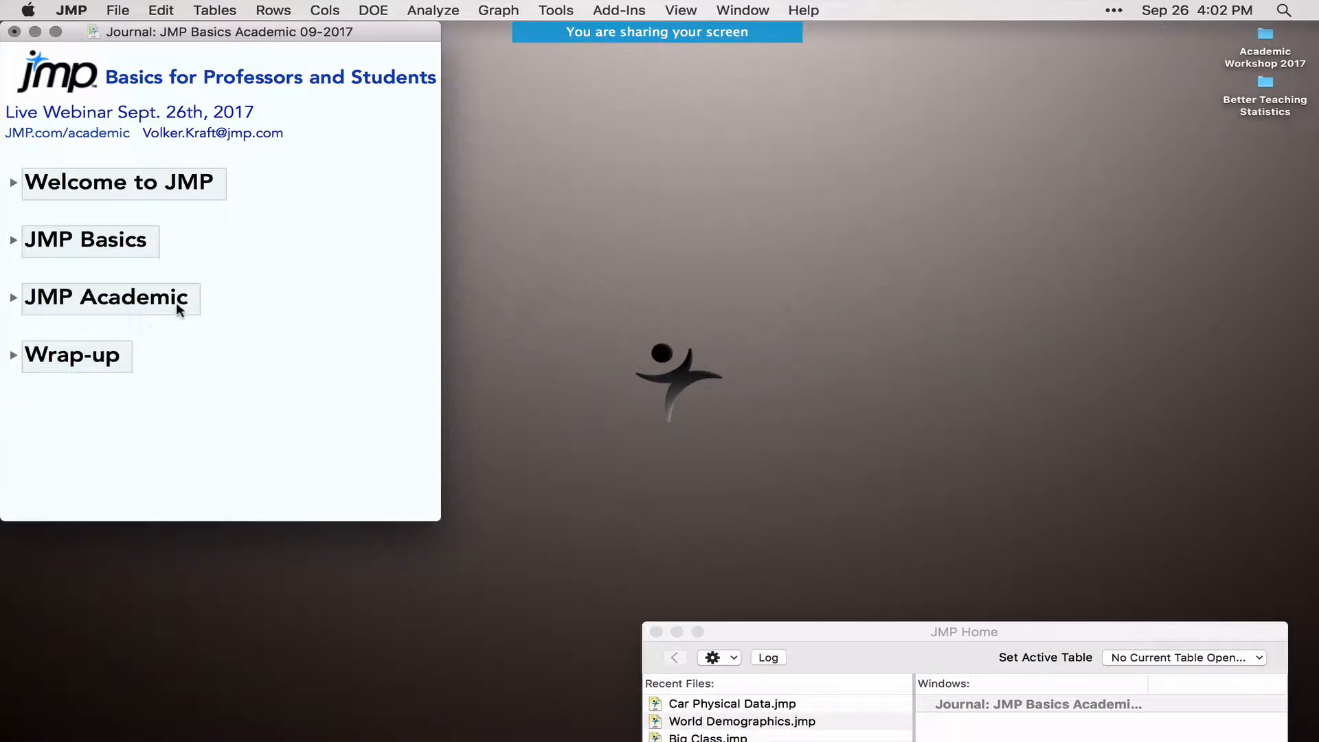
left_click_drag(193, 309, 20, 312)
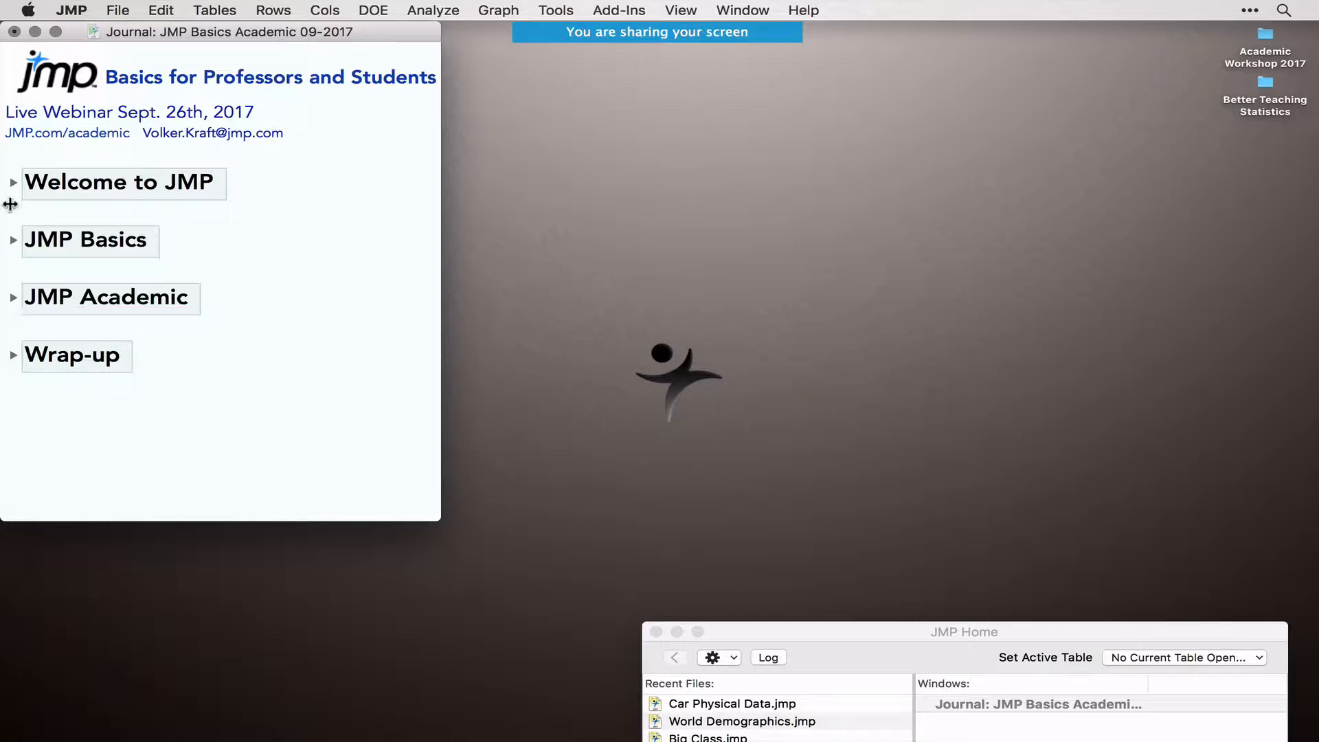
Expand the Welcome to JMP section and highlight its bullets on powerful statistics, interactivity and extensibility one after another
left_click(13, 182)
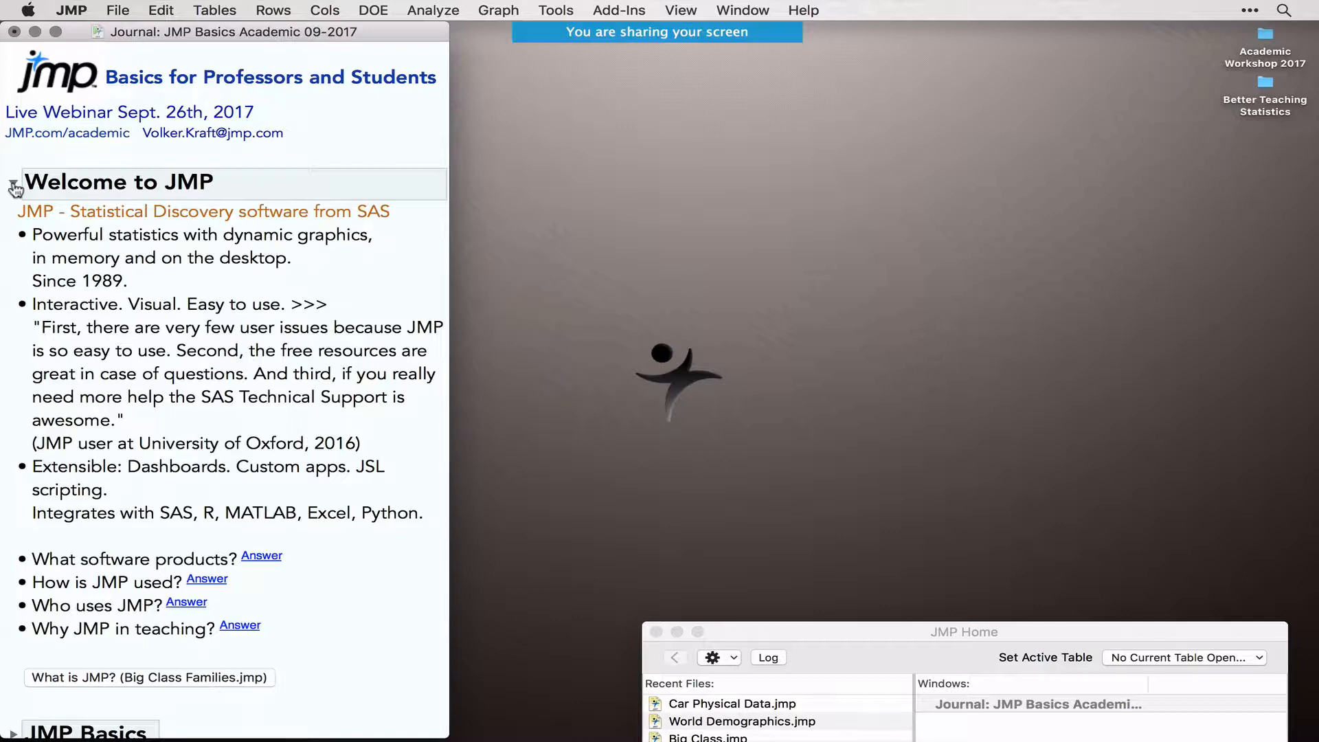
left_click(165, 241)
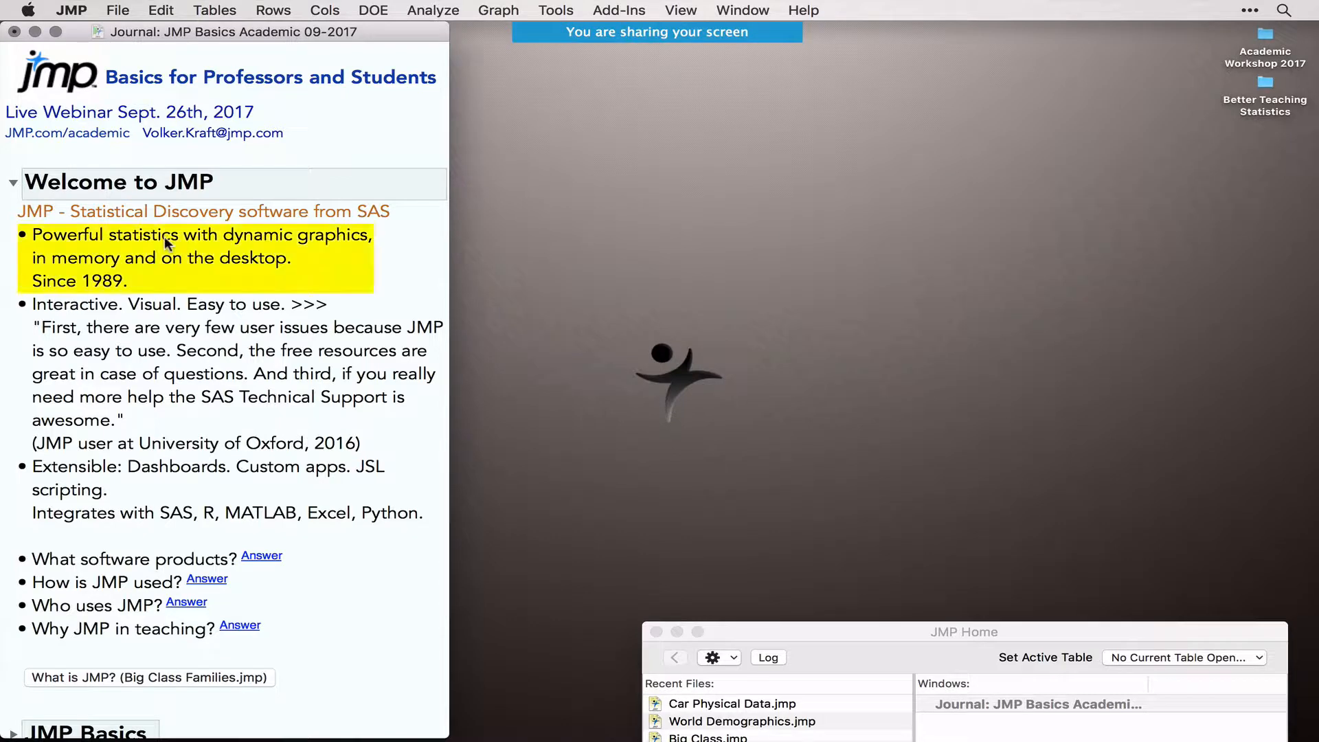
mouse_move(234, 185)
left_mouse_down()
mouse_move(66, 184)
mouse_move(158, 238)
mouse_move(239, 206)
mouse_move(196, 177)
left_mouse_up()
left_click(207, 353)
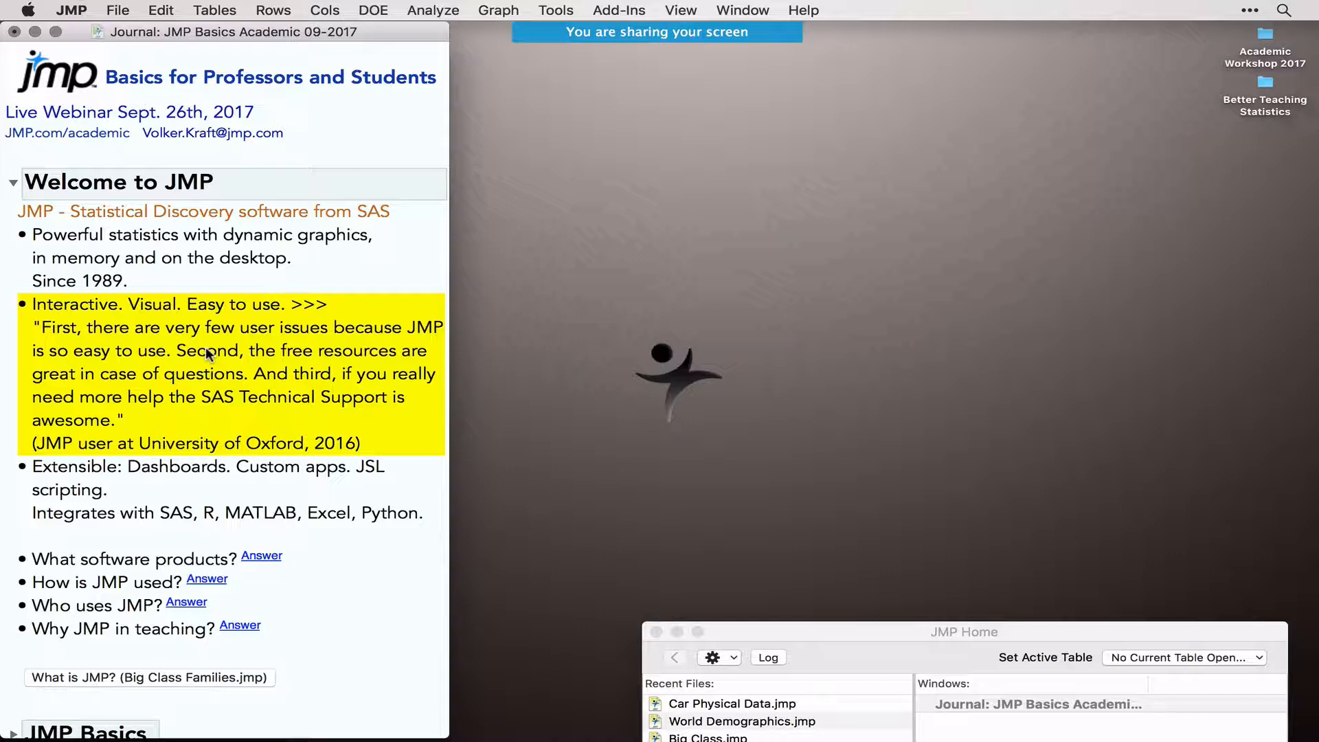
left_click(208, 353)
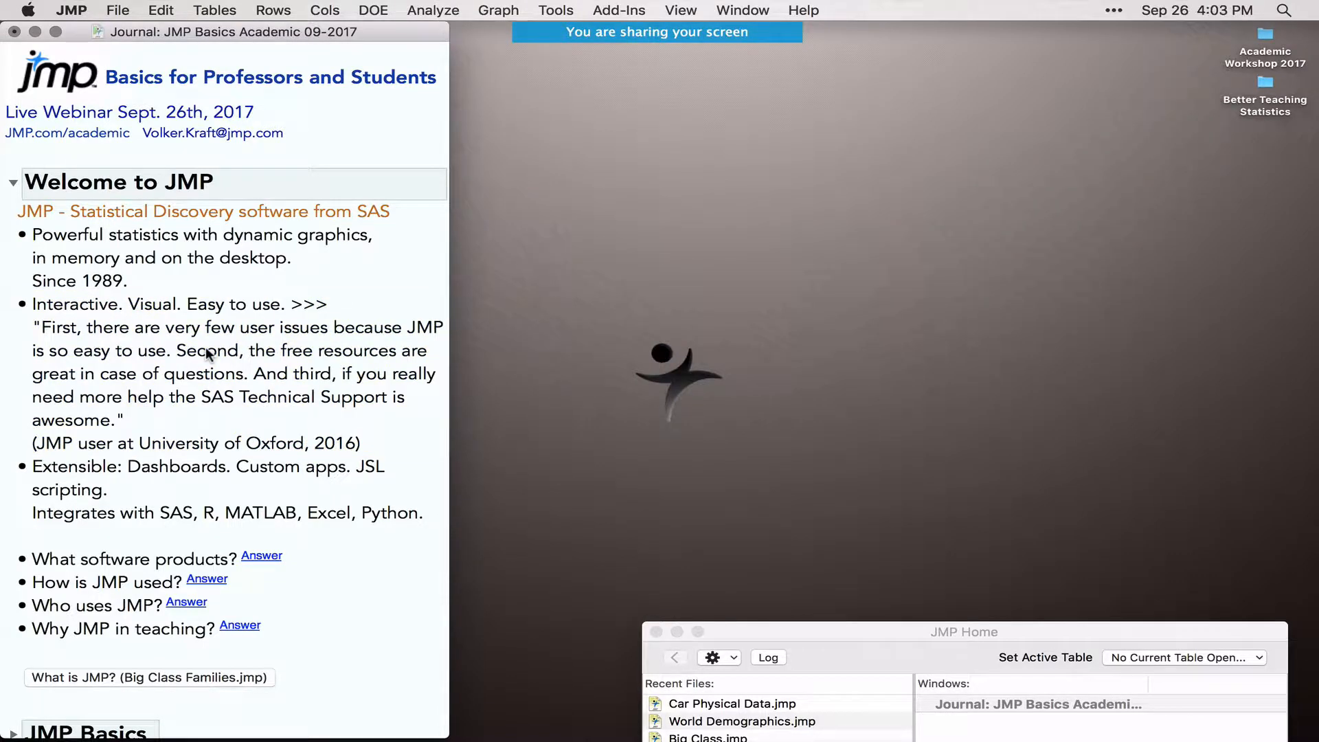
left_click(85, 475)
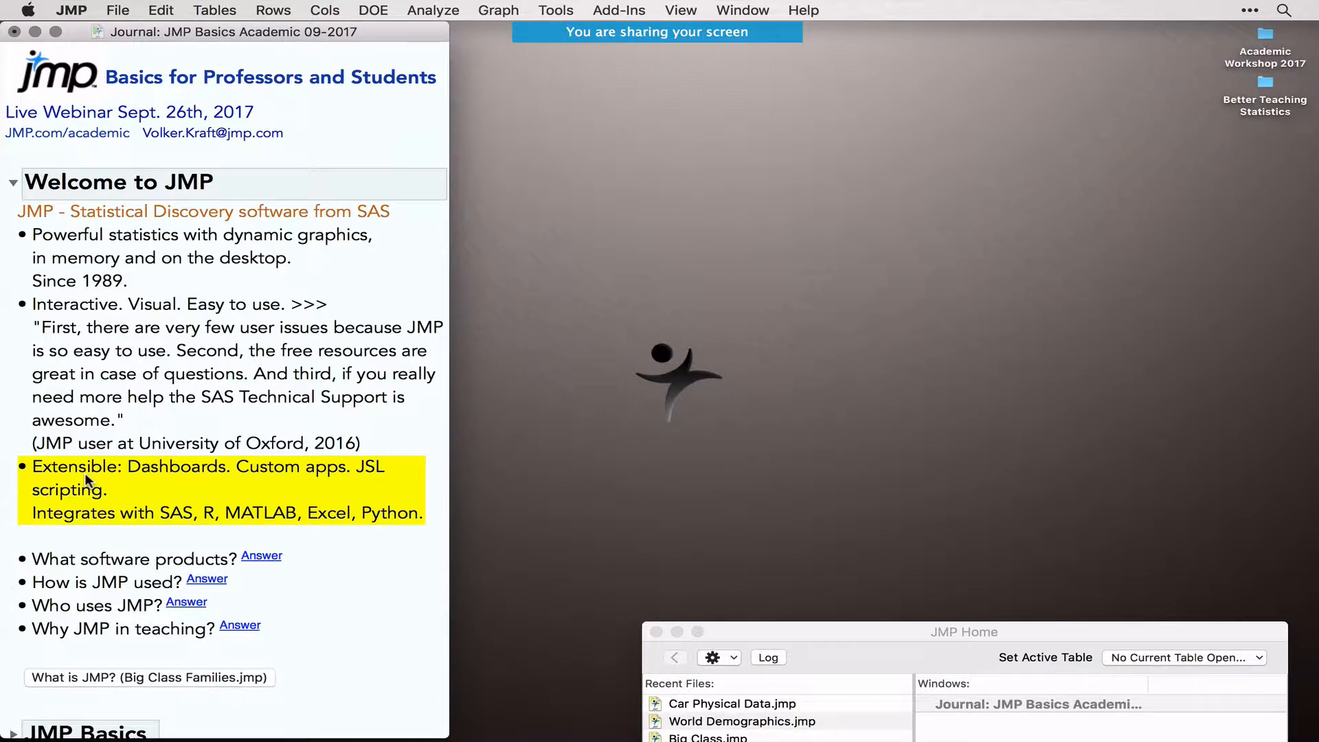
Switch to Safari and load the JMP website's home page in a new tab
mouse_move(343, 739)
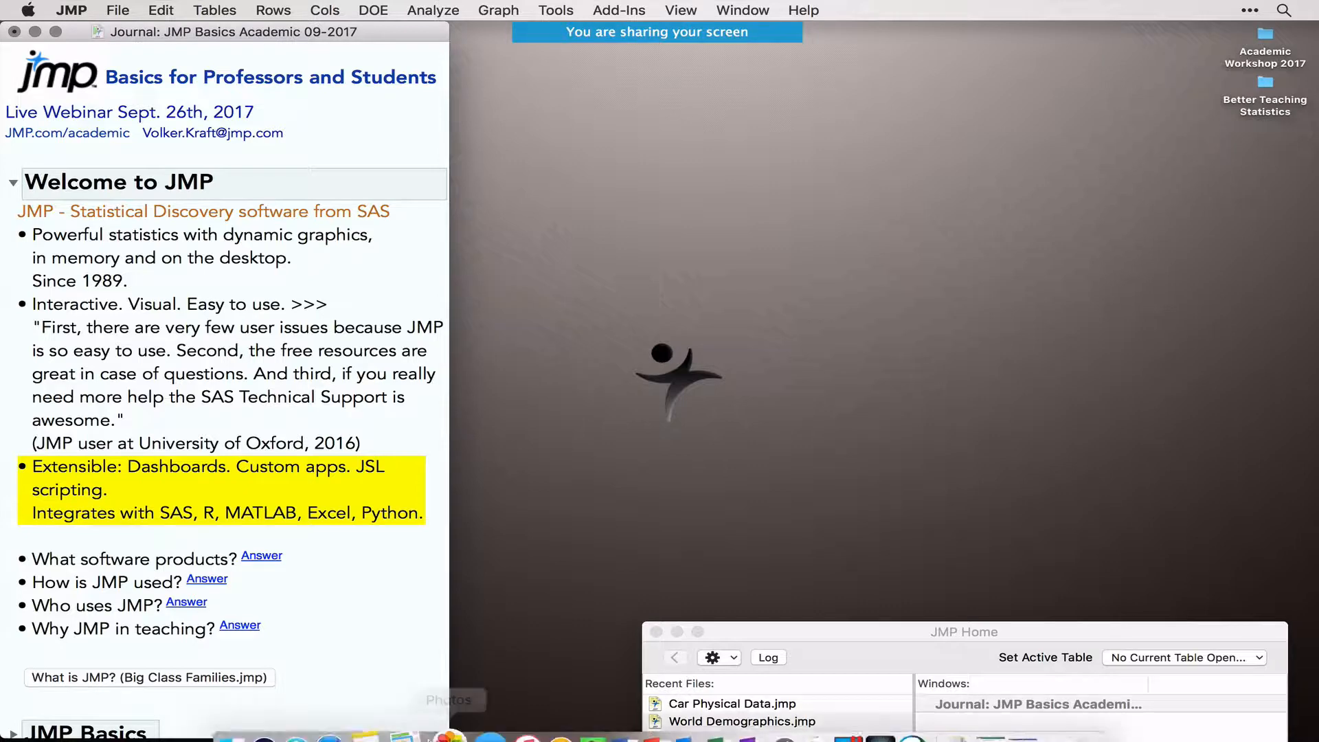
left_click(347, 704)
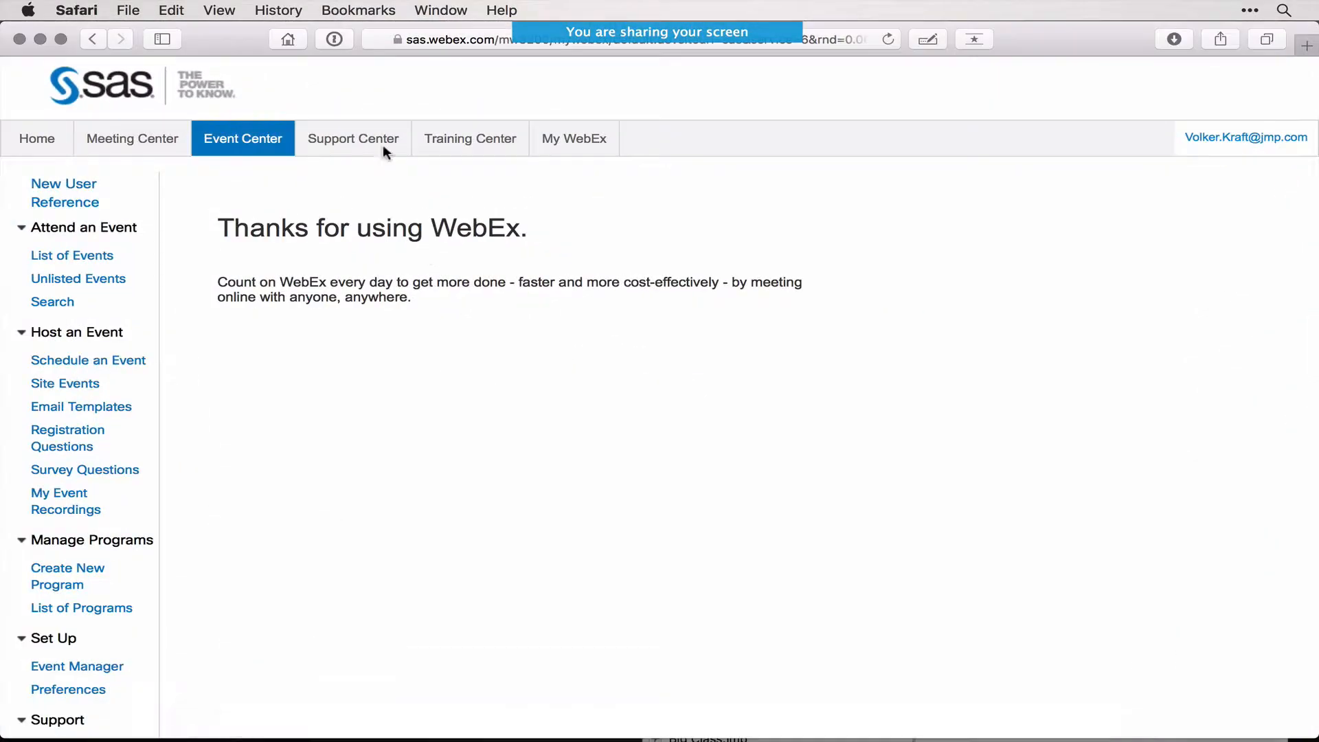
left_click(1307, 46)
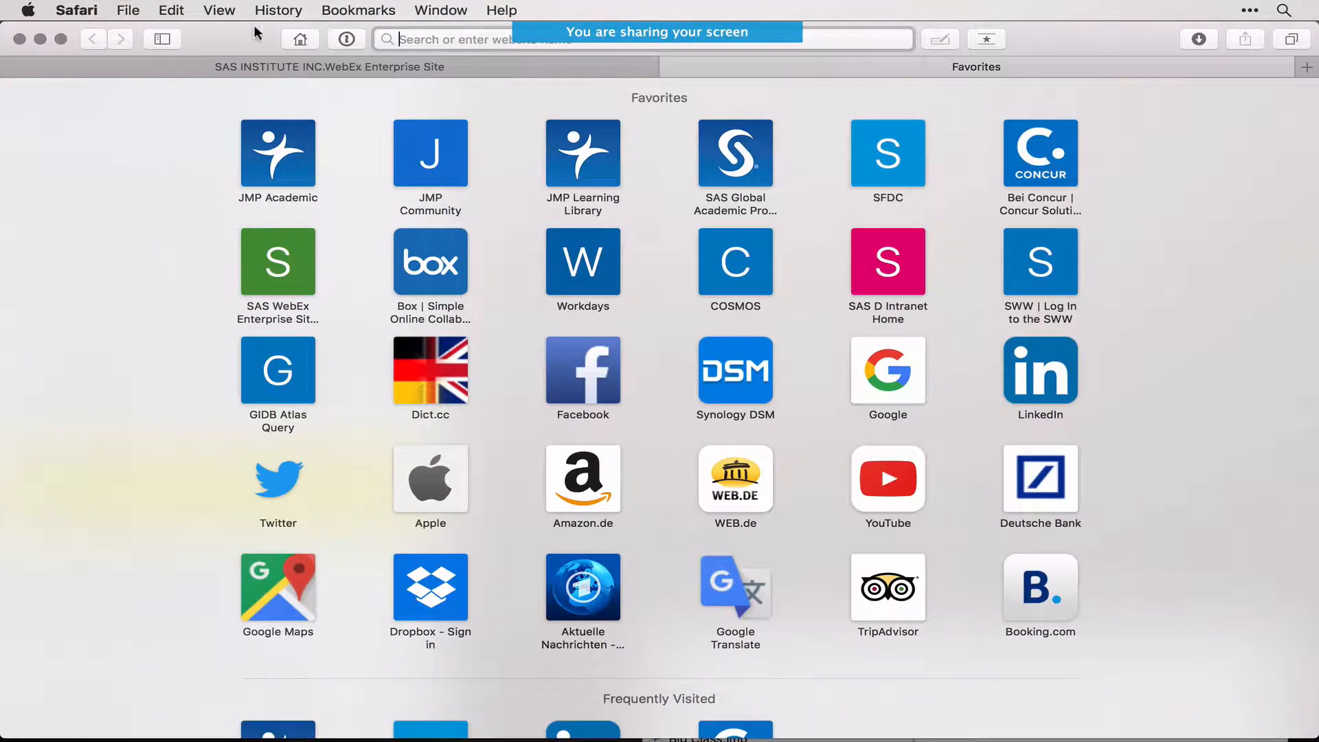
left_click(300, 39)
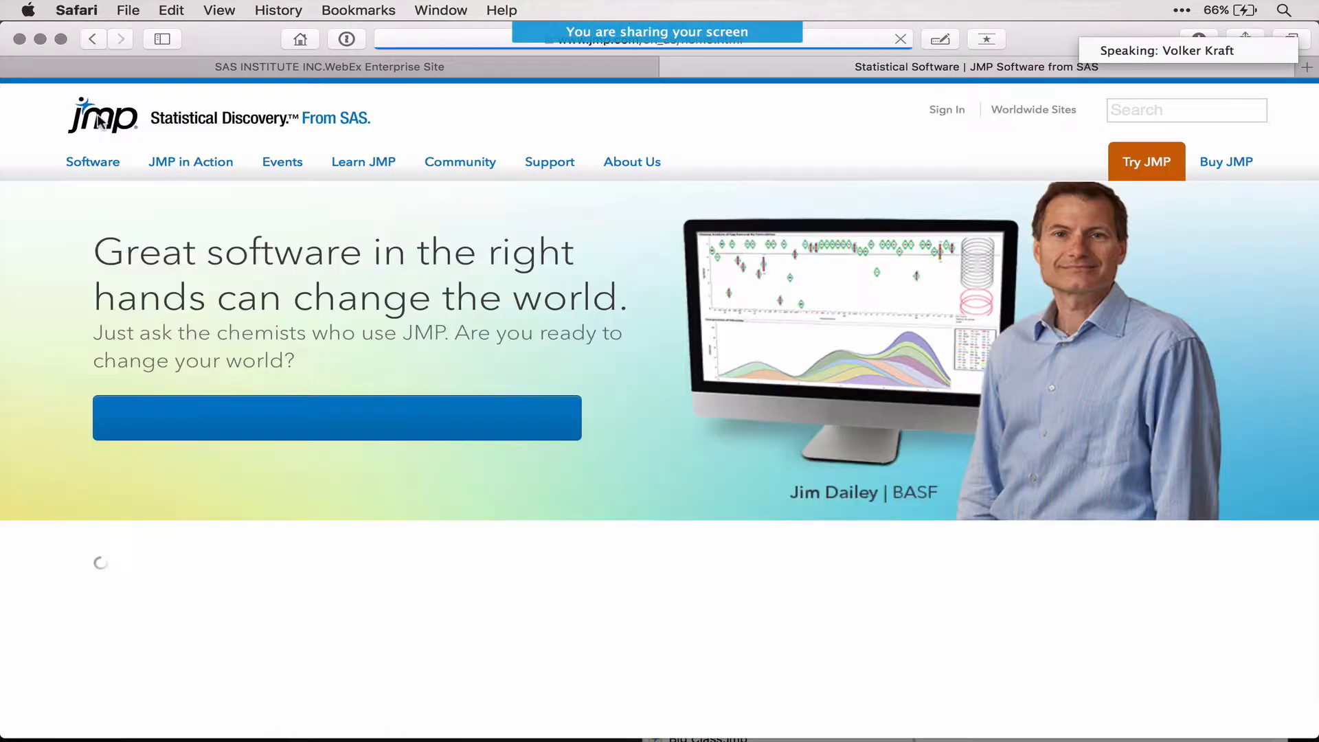
Open the Application Areas page of the JMP website and look over the listed areas
mouse_move(122, 176)
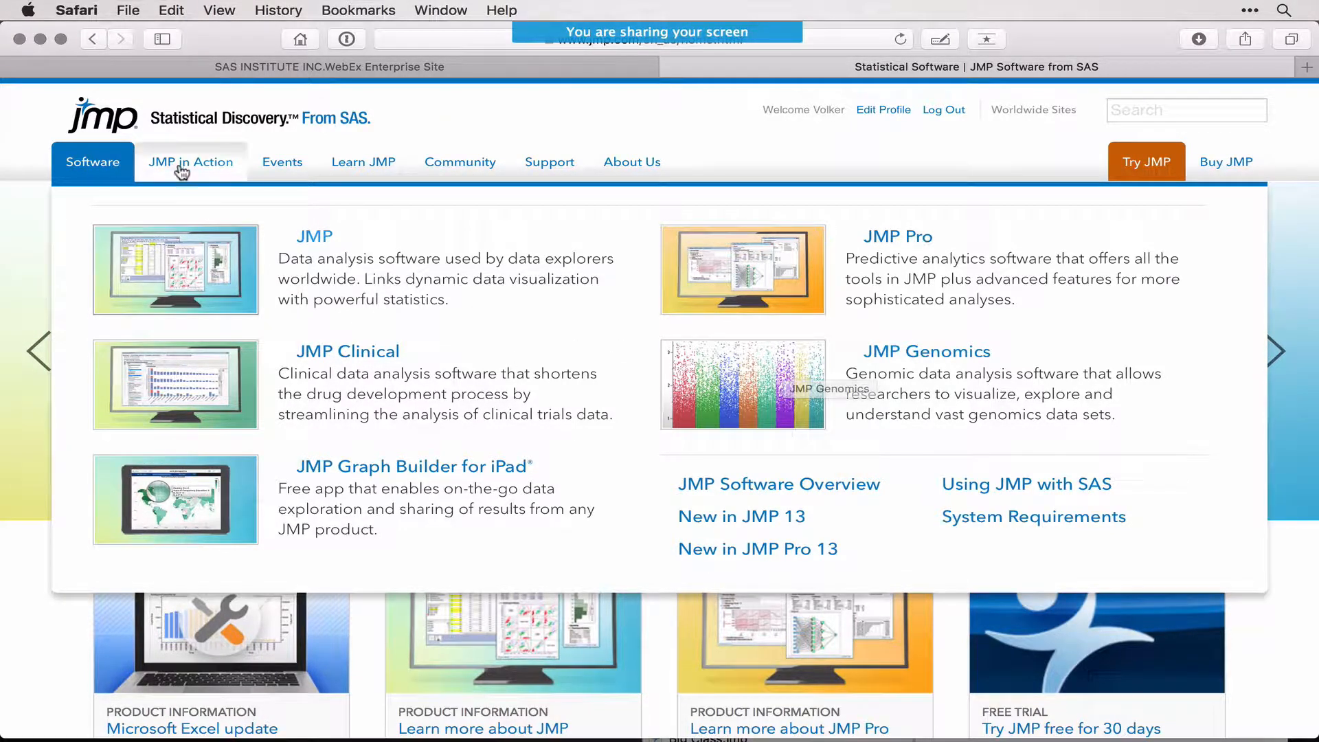
mouse_move(182, 171)
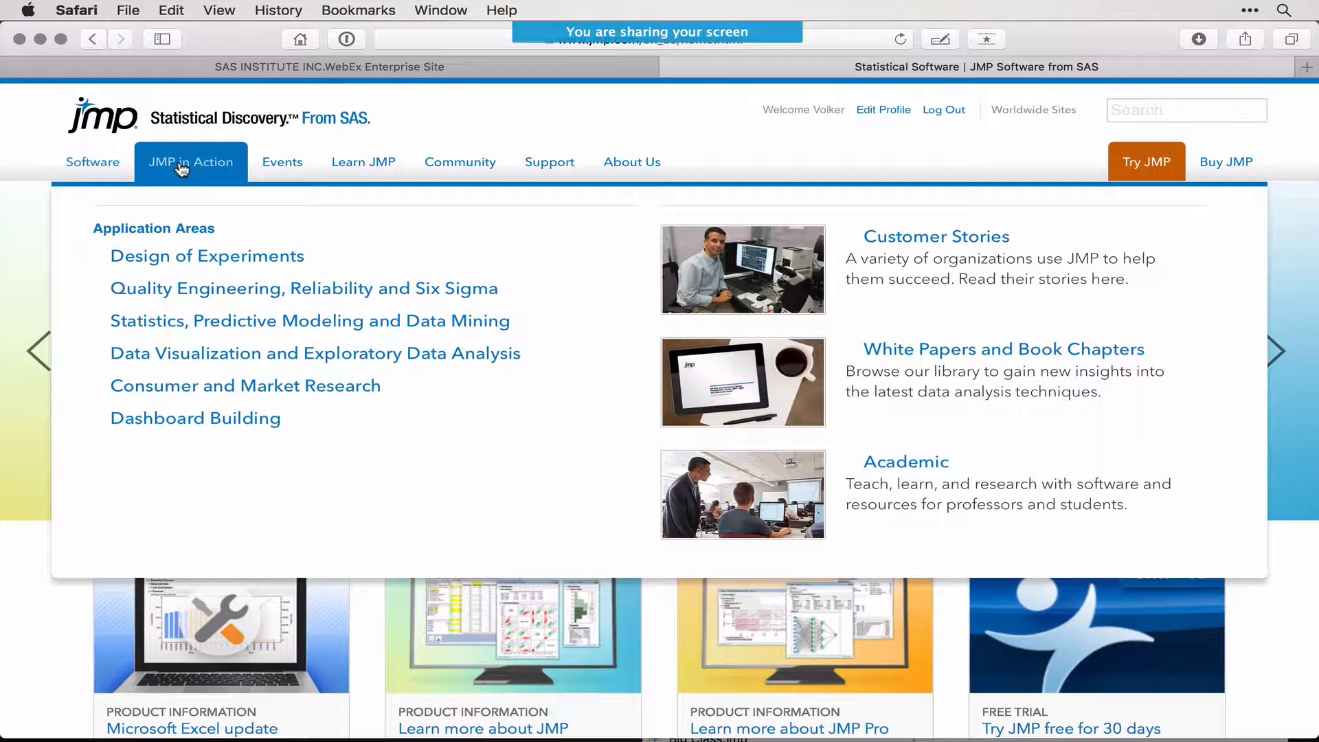
left_click(184, 229)
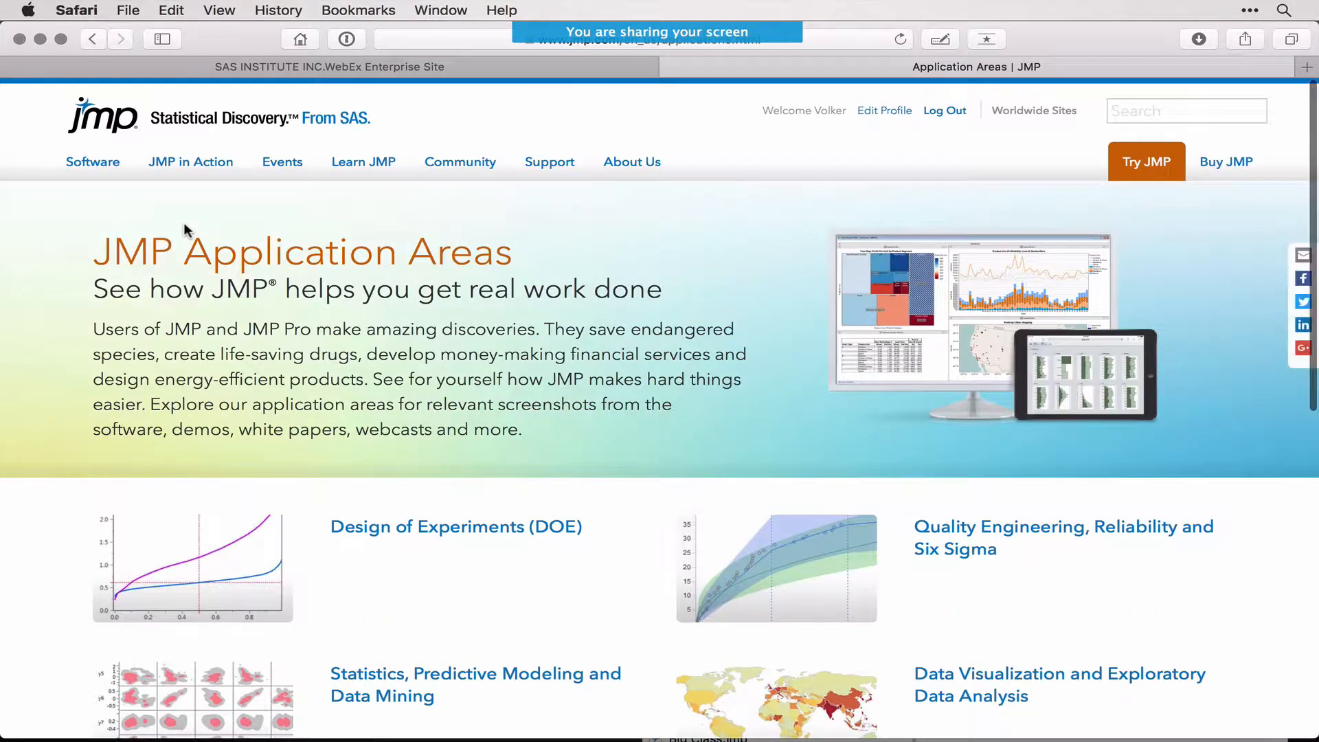
scroll(184, 227, "down", 5)
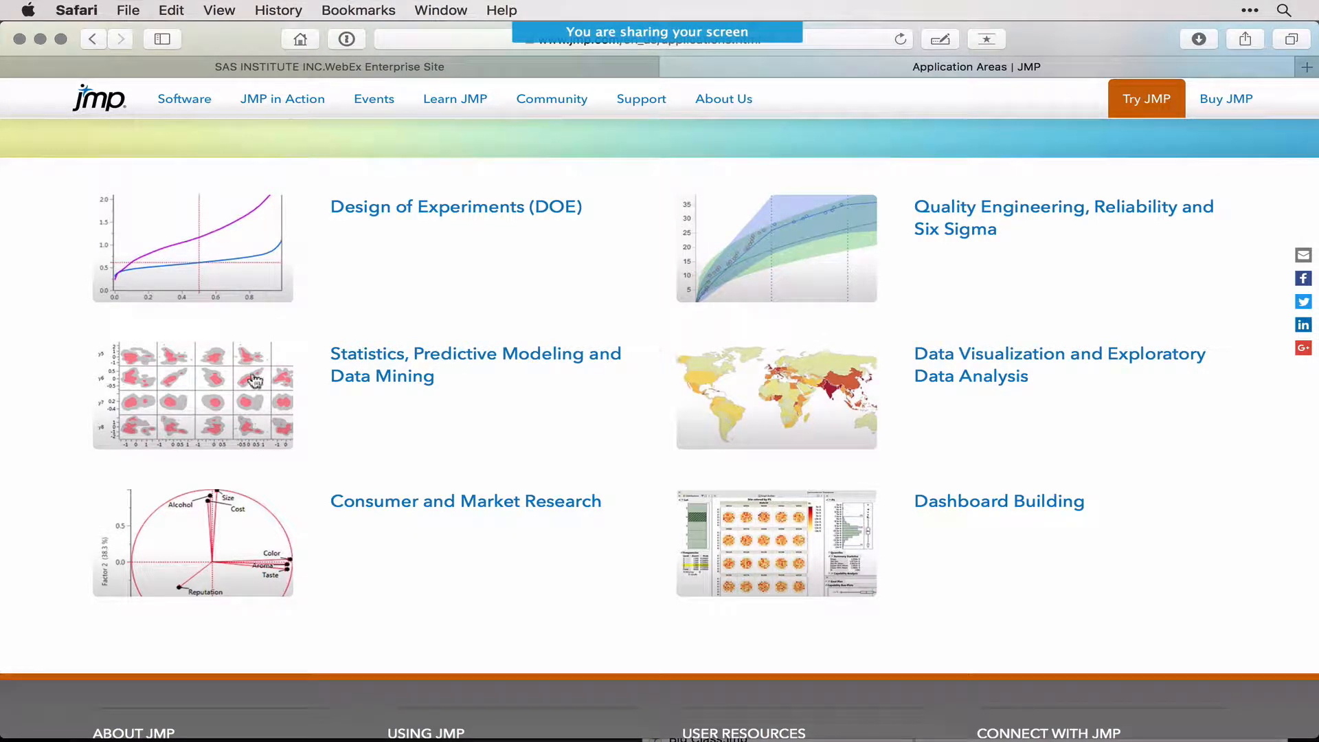
Open the Quality Engineering, Reliability and Six Sigma application area and skim its capability descriptions
left_click(774, 269)
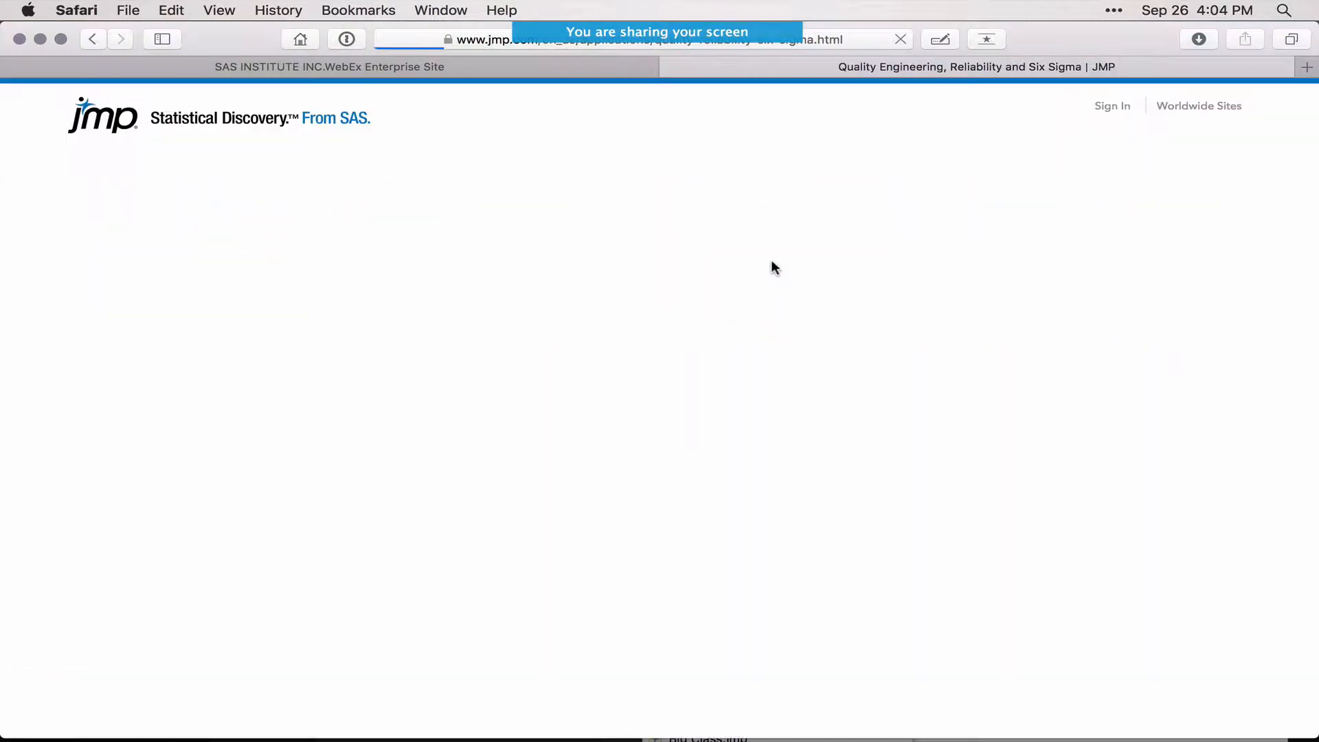
scroll(646, 556, "down", 15)
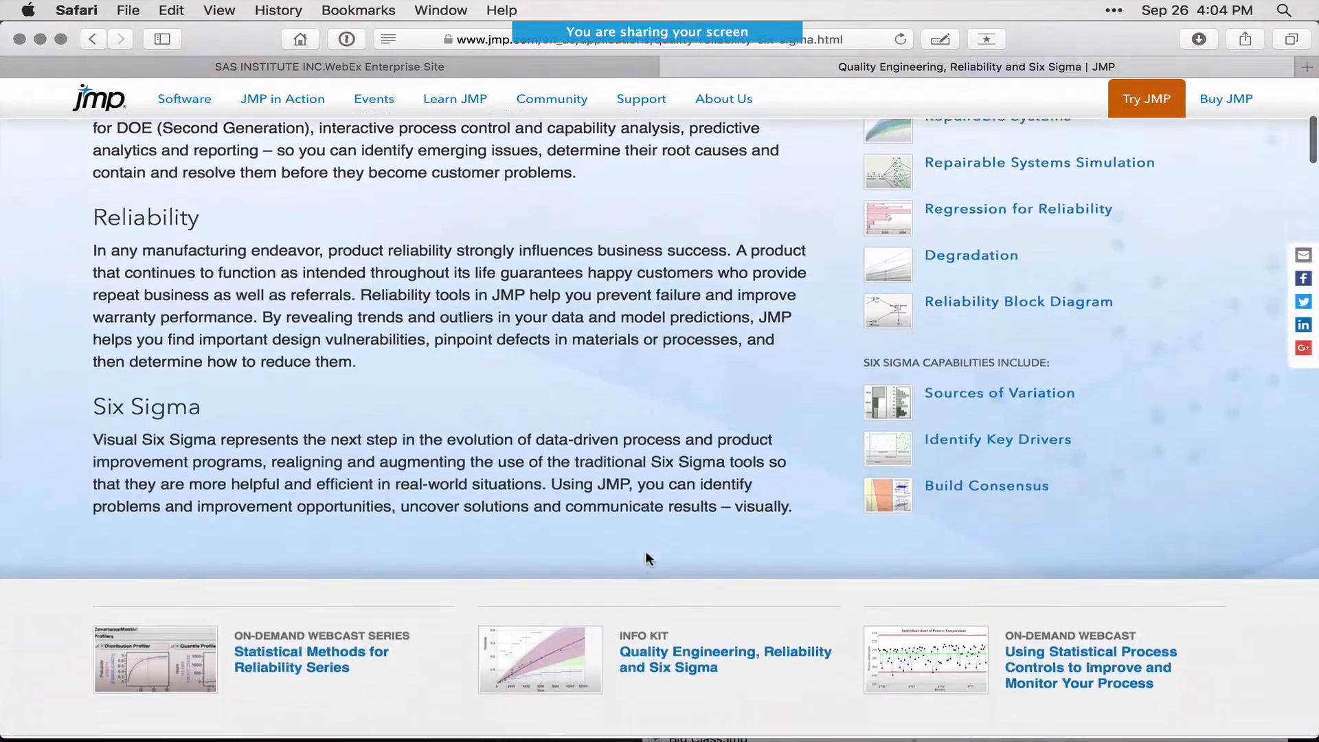
scroll(646, 556, "down", 4)
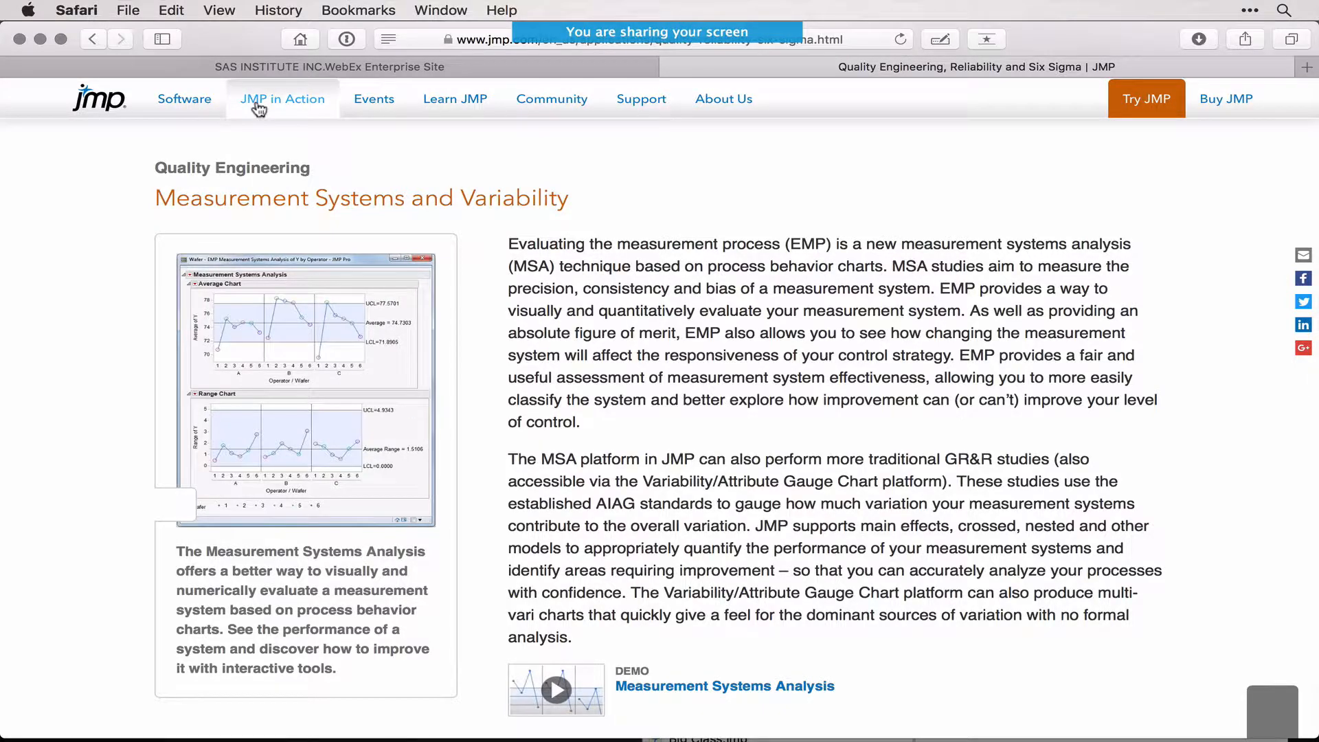
Open the Customer Stories page, organize it by application area, and browse the stories starting from Design of Experiments
mouse_move(279, 102)
left_click(774, 238)
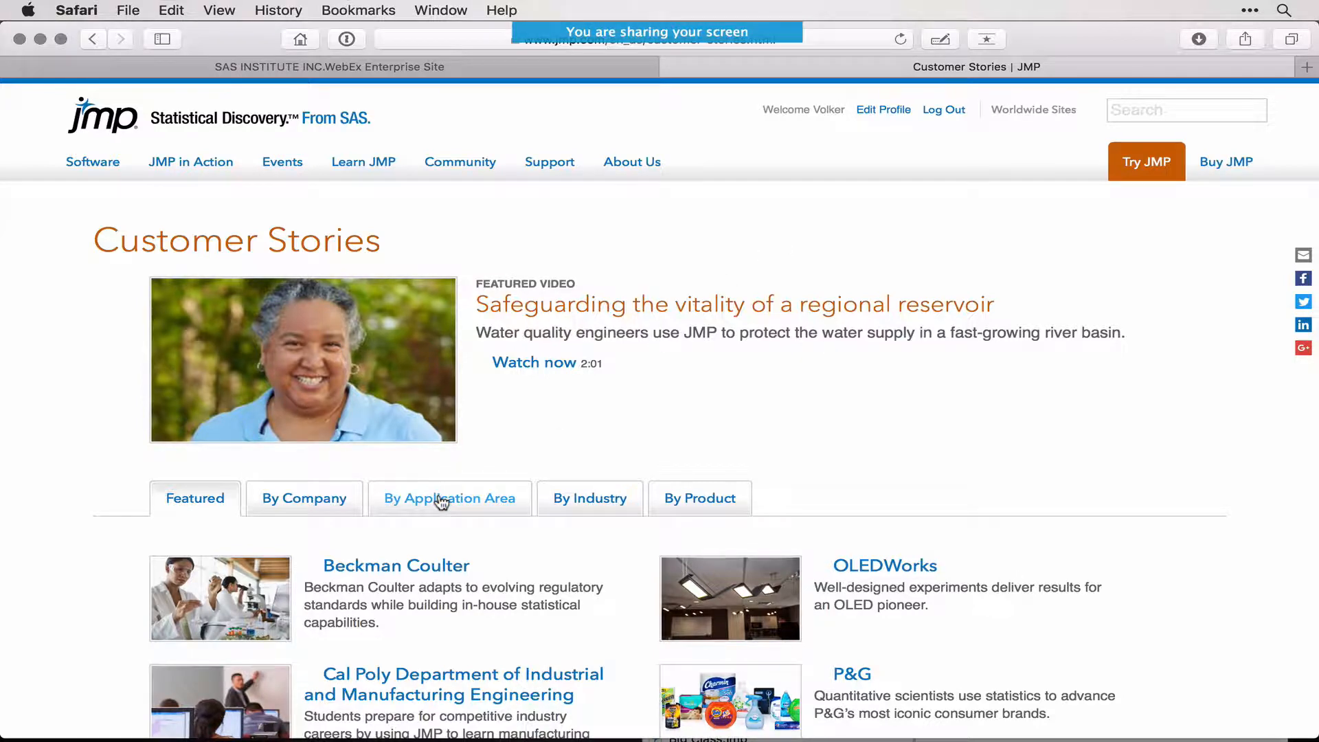
left_click(479, 507)
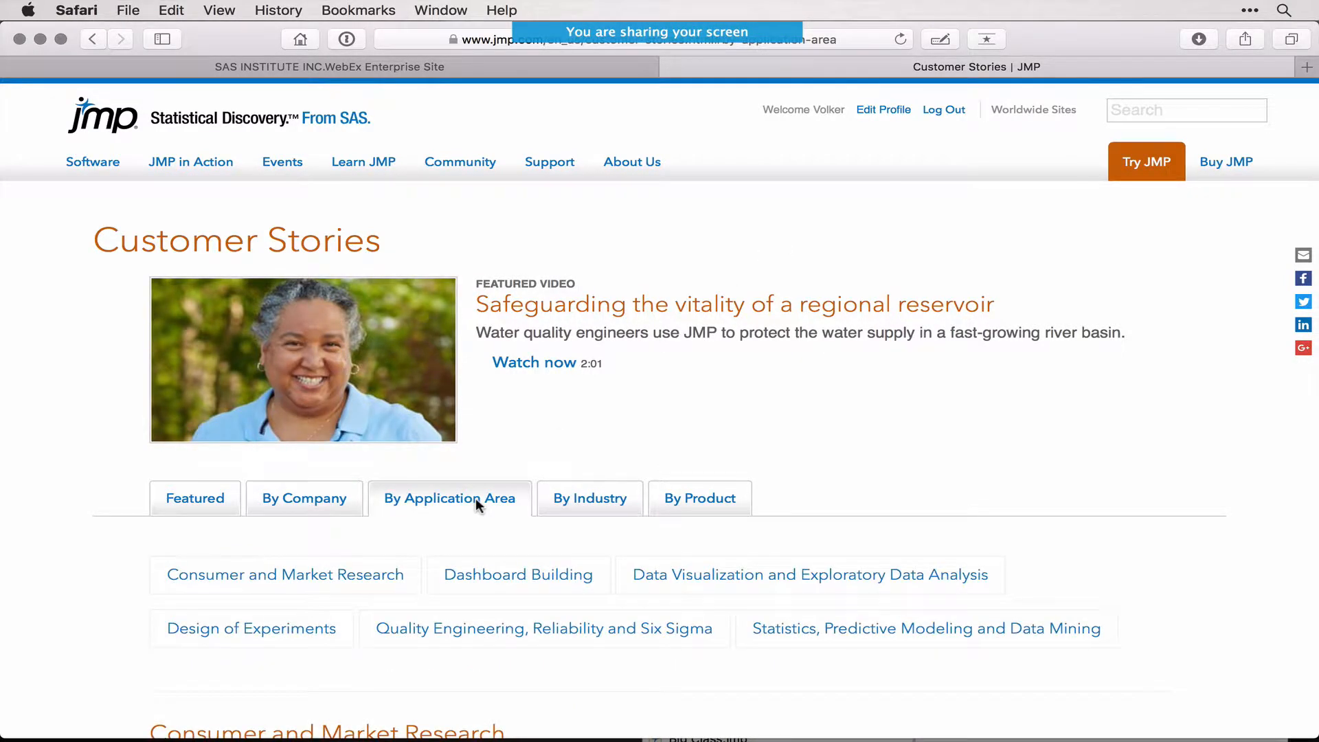
scroll(474, 507, "down", 3)
left_click(275, 515)
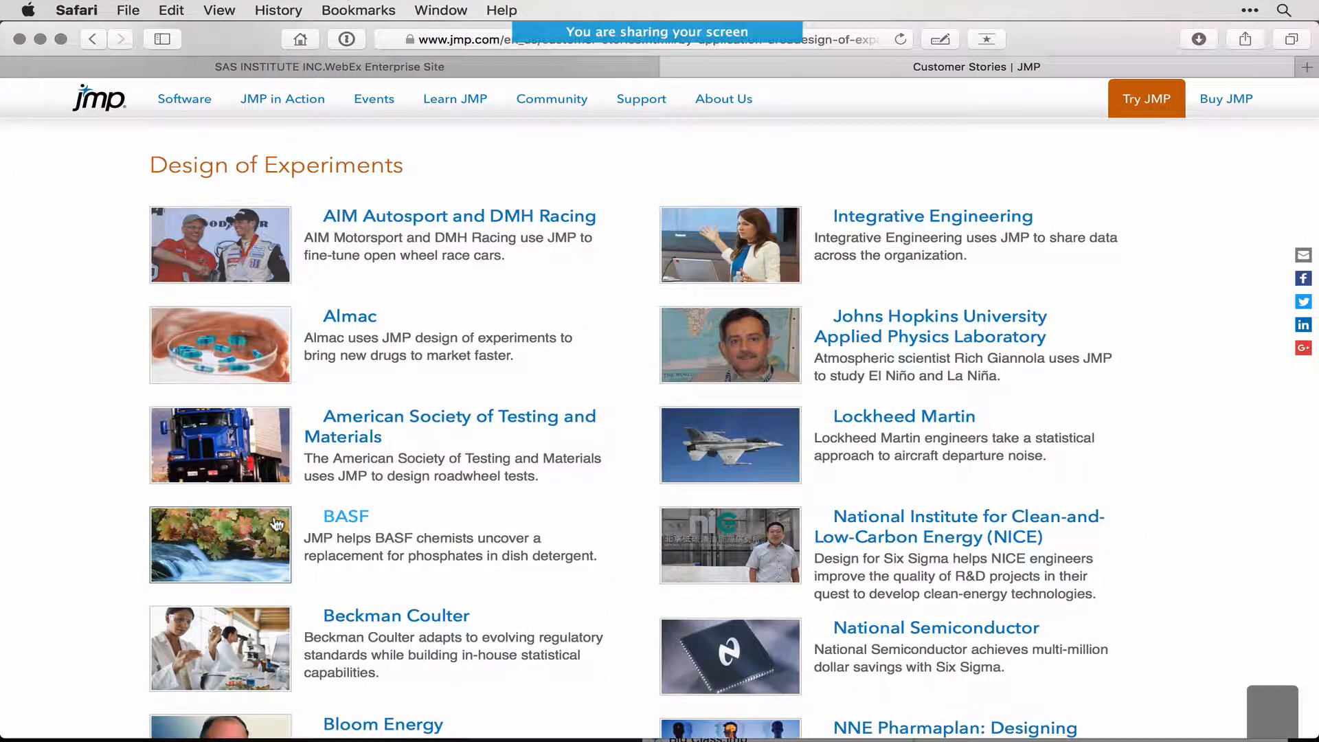
scroll(277, 524, "down", 10)
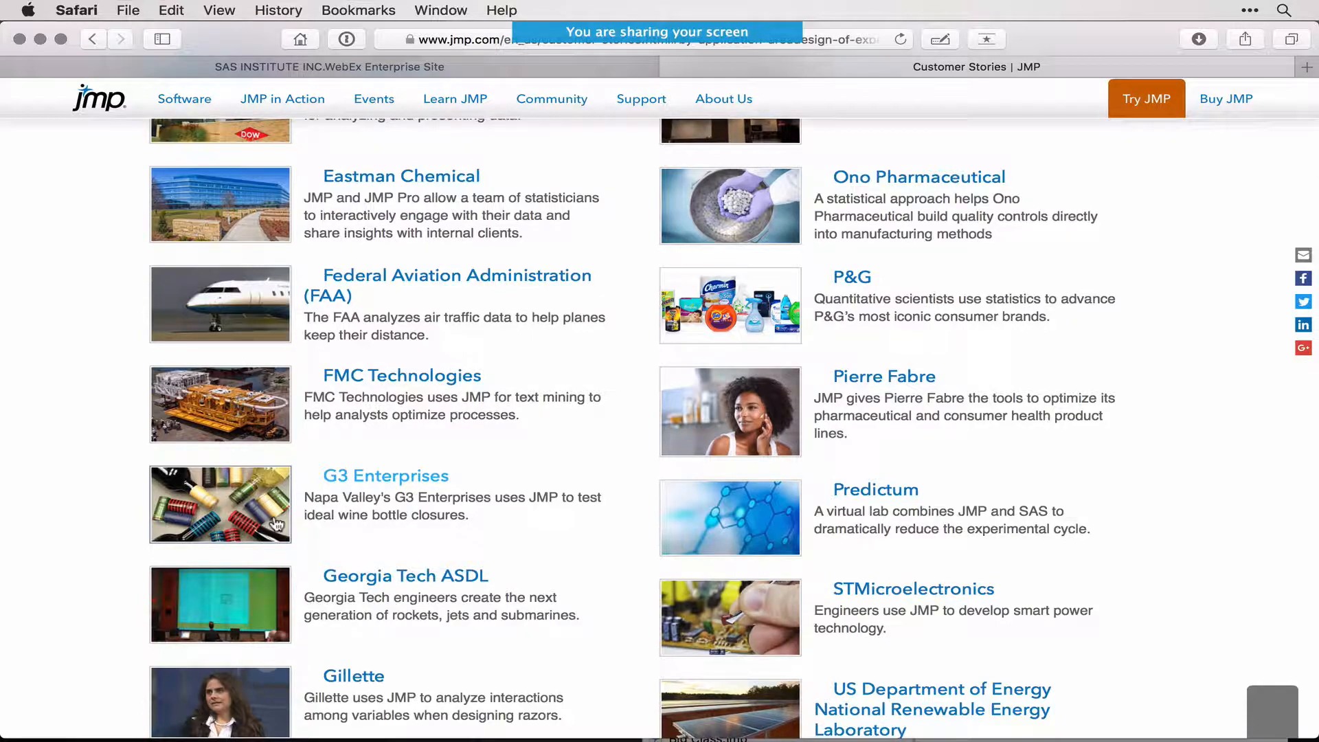
scroll(277, 525, "up", 3)
scroll(227, 344, "down", 12)
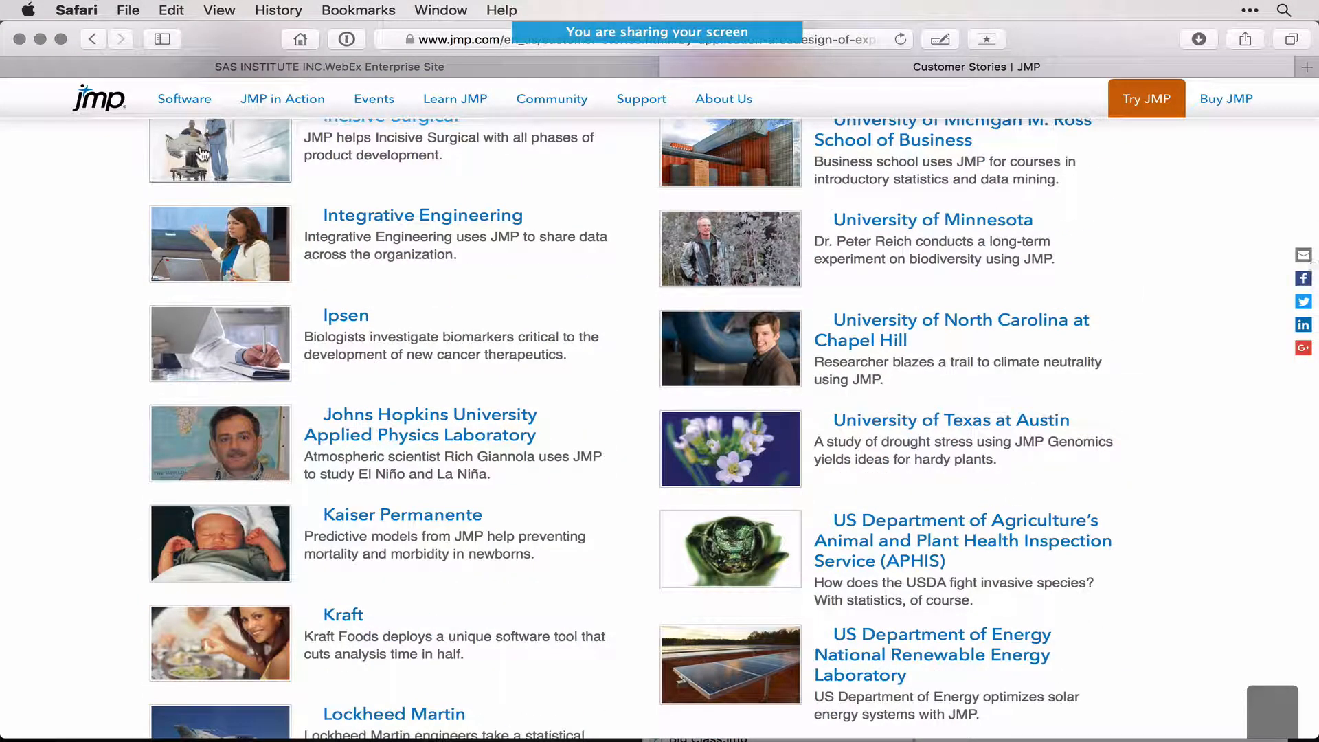
scroll(202, 155, "up", 15)
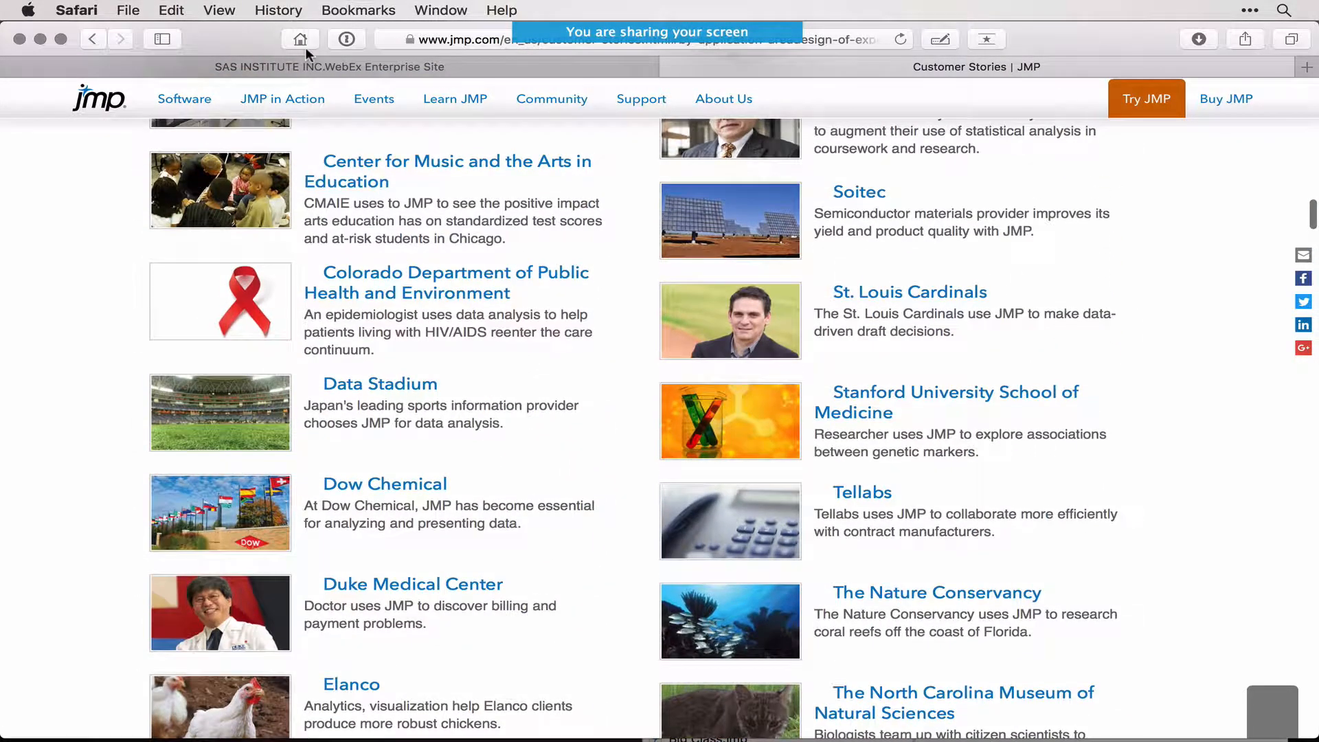
Go to the JMP Academic page, open Why use JMP, and skim the sections of the JMP Academic 360 page
left_click(305, 47)
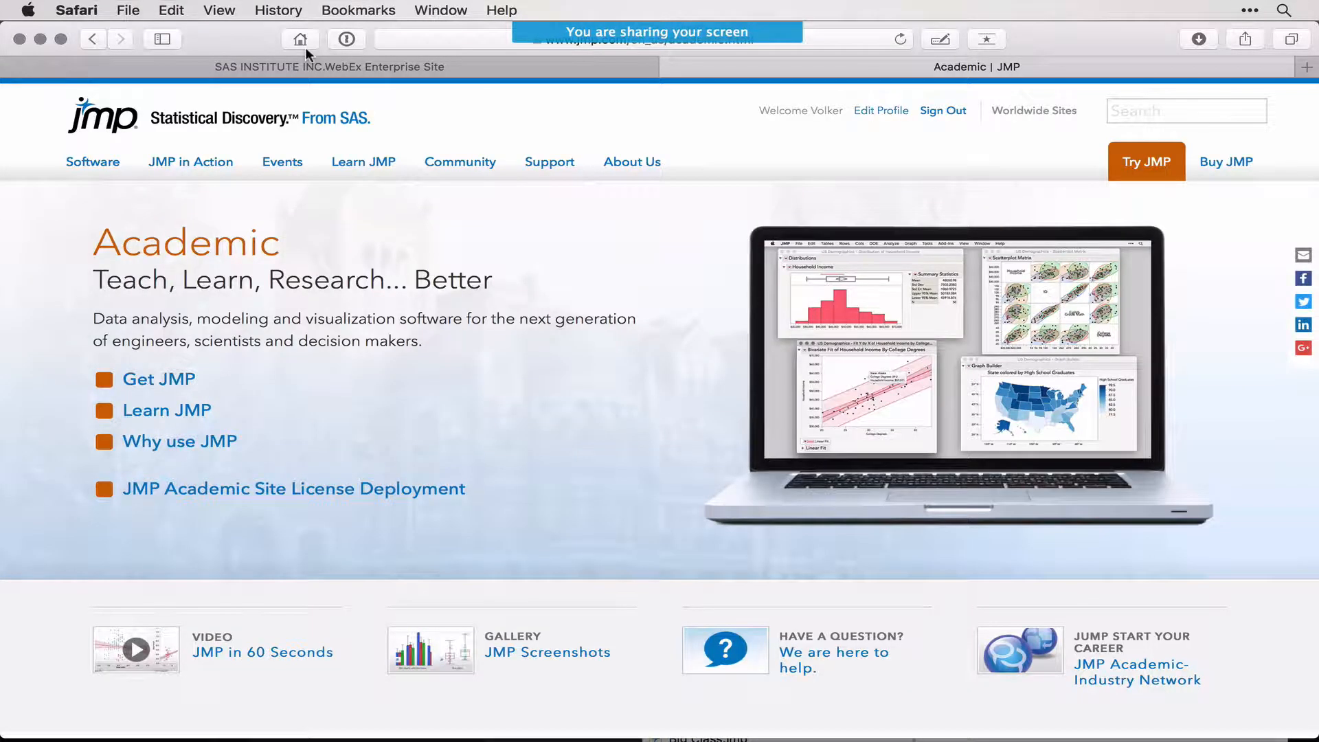
left_click(182, 445)
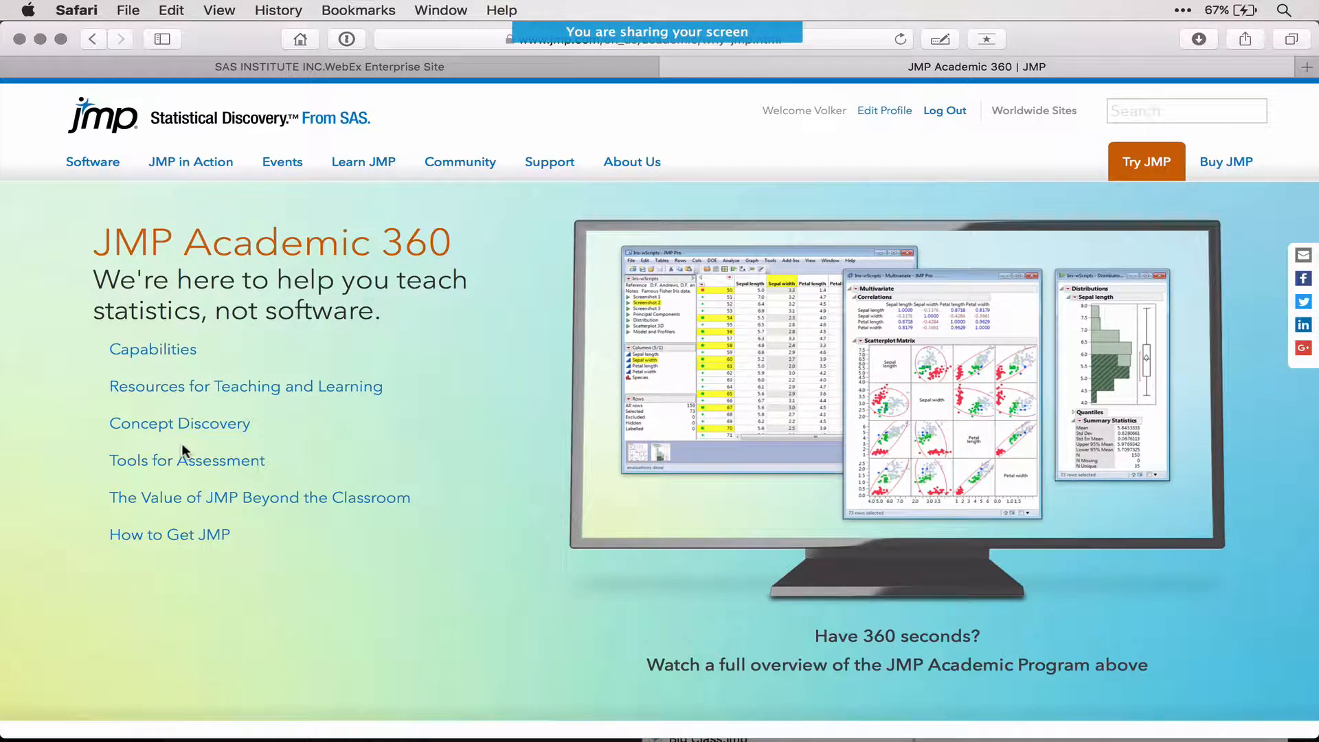
scroll(256, 581, "down", 8)
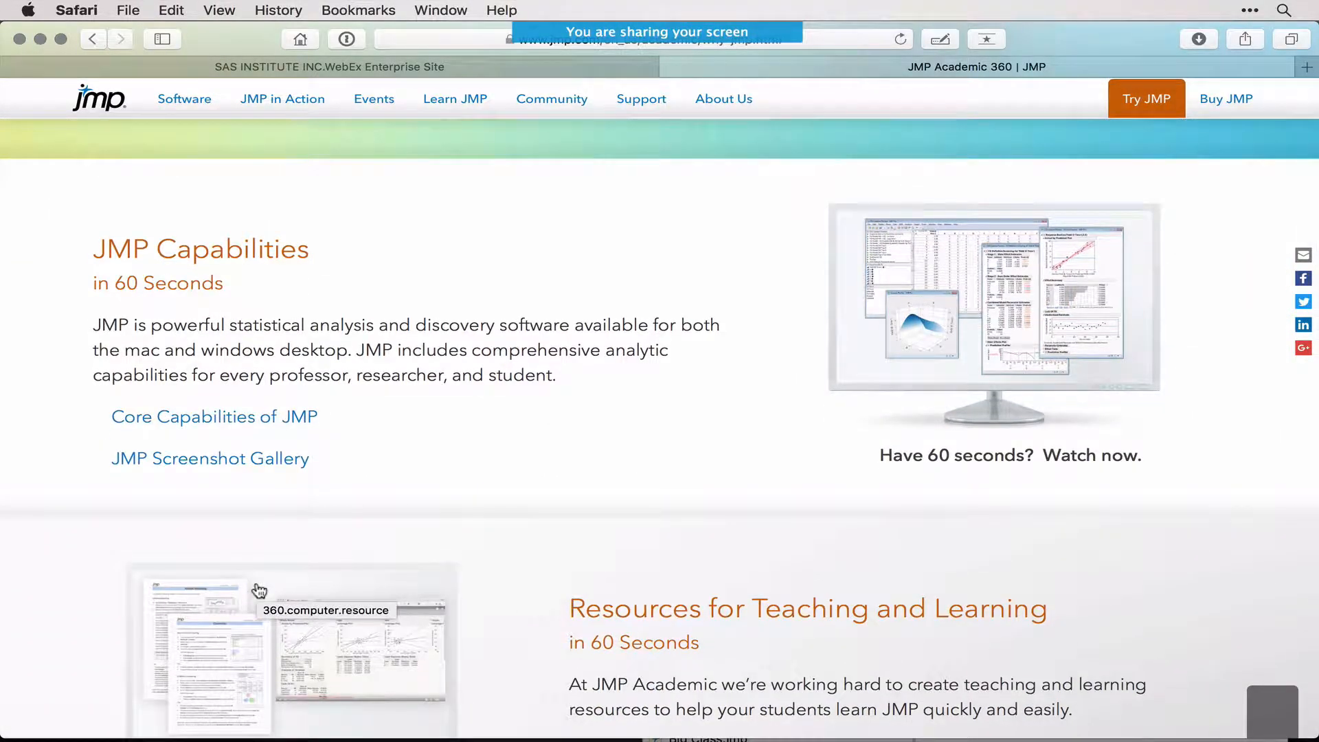
scroll(259, 591, "down", 10)
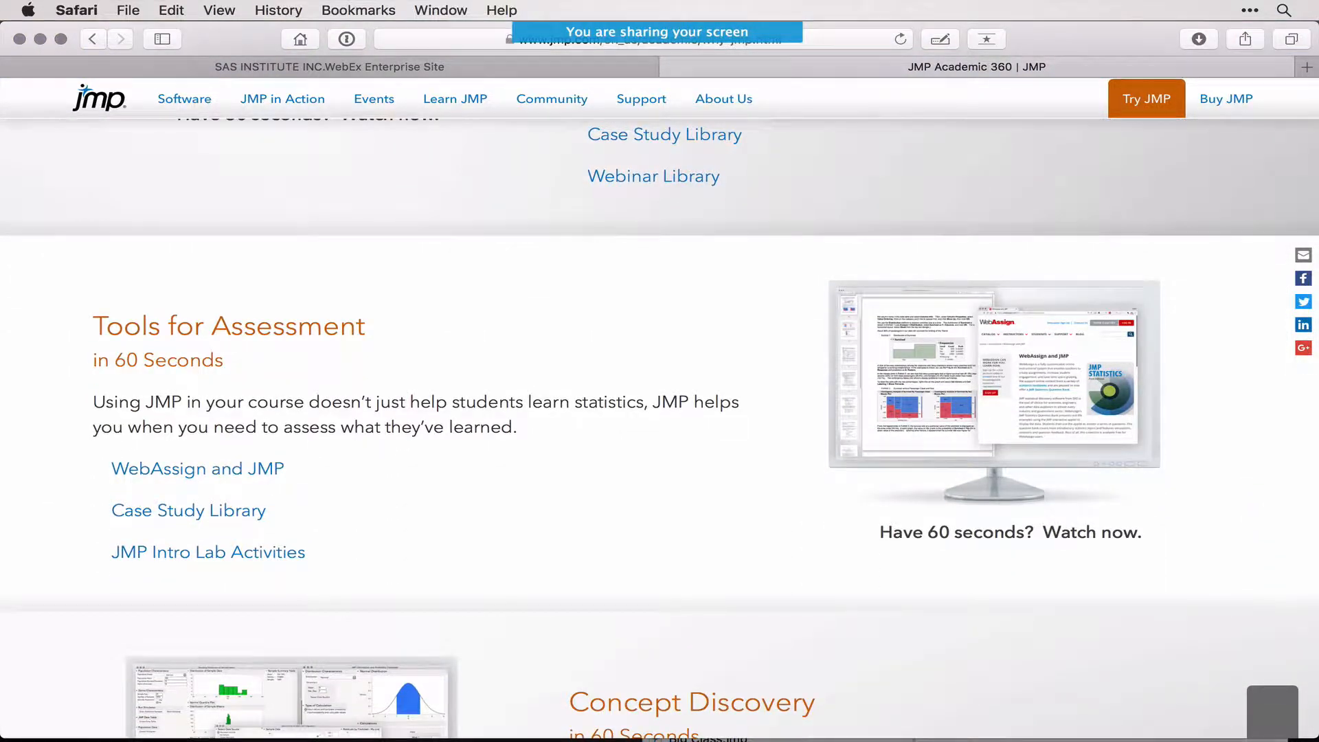
scroll(258, 606, "up", 20)
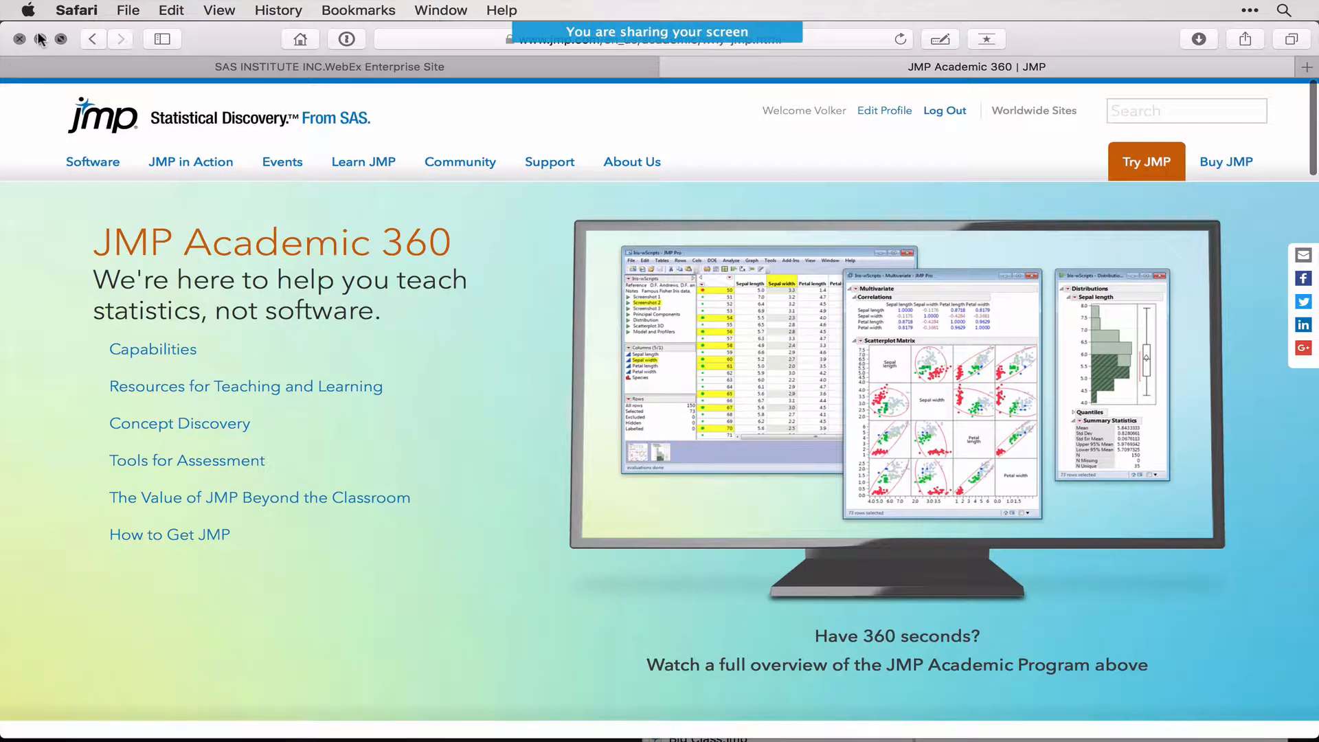
Minimize the browser window and remove the highlight from the Extensible bullet in the JMP journal
left_click(40, 39)
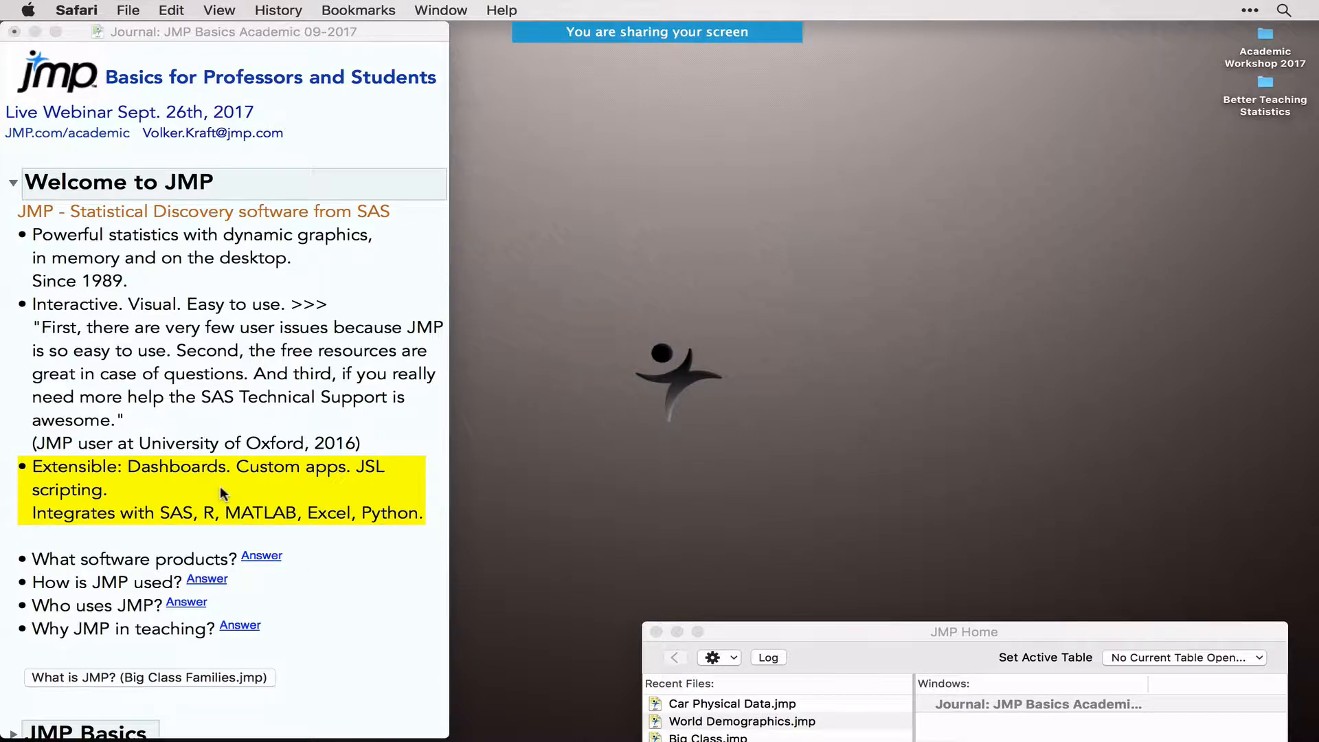
left_click(197, 313)
left_click(200, 516)
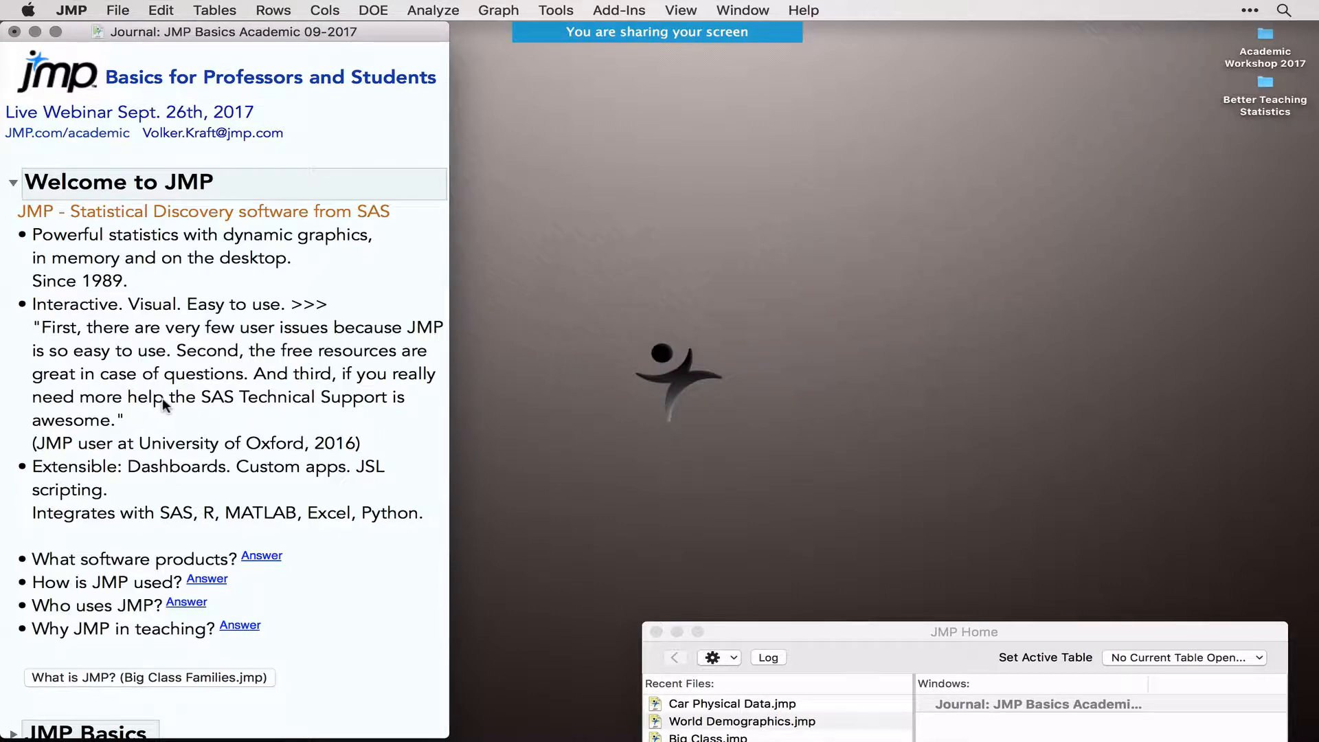
scroll(165, 406, "down", 1)
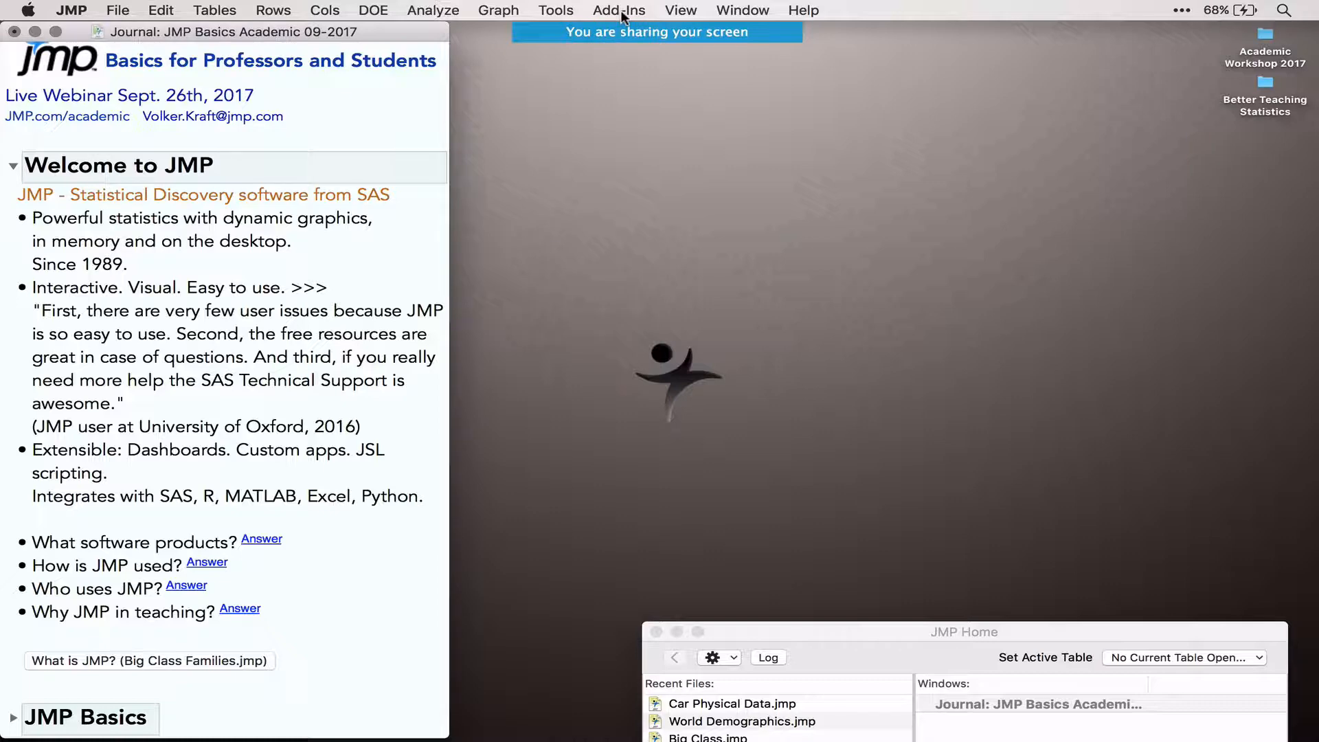
Open JMP Starter and browse its Reliability, DOE and JMP Pro categories
left_click(750, 13)
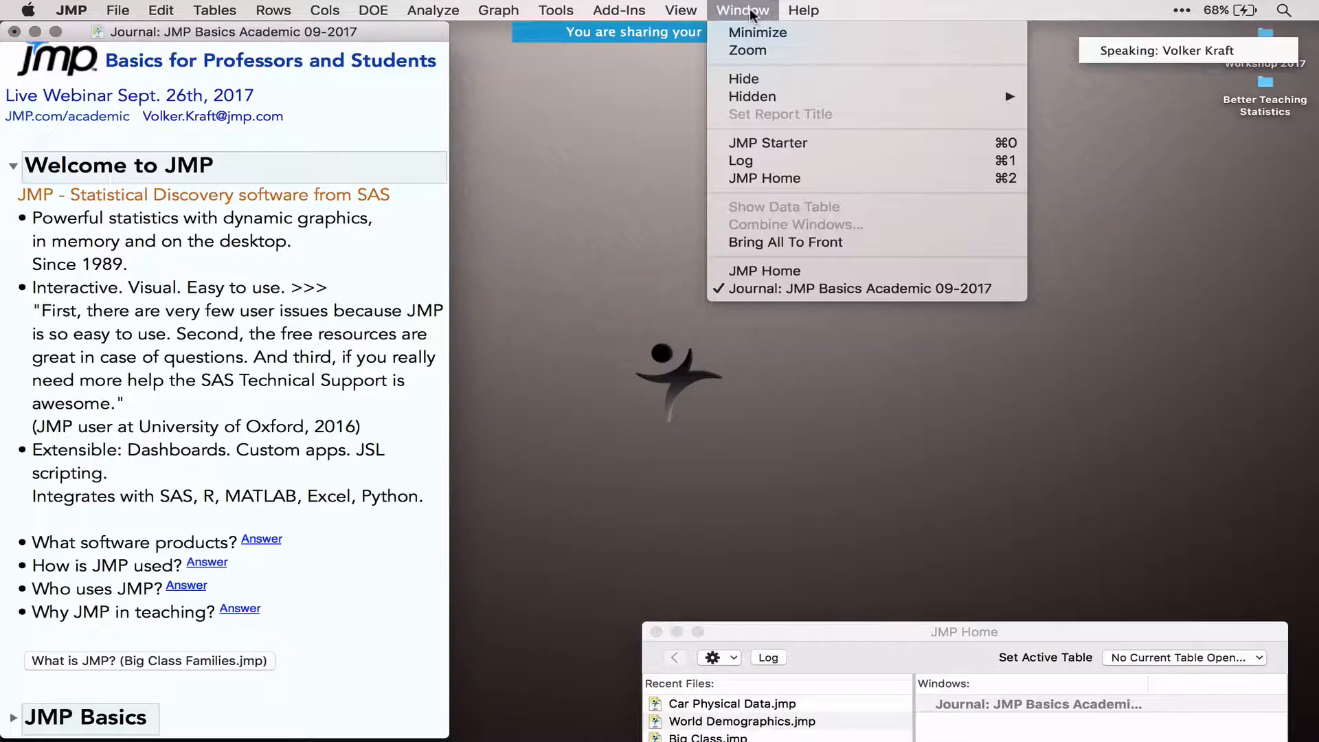
left_click(761, 142)
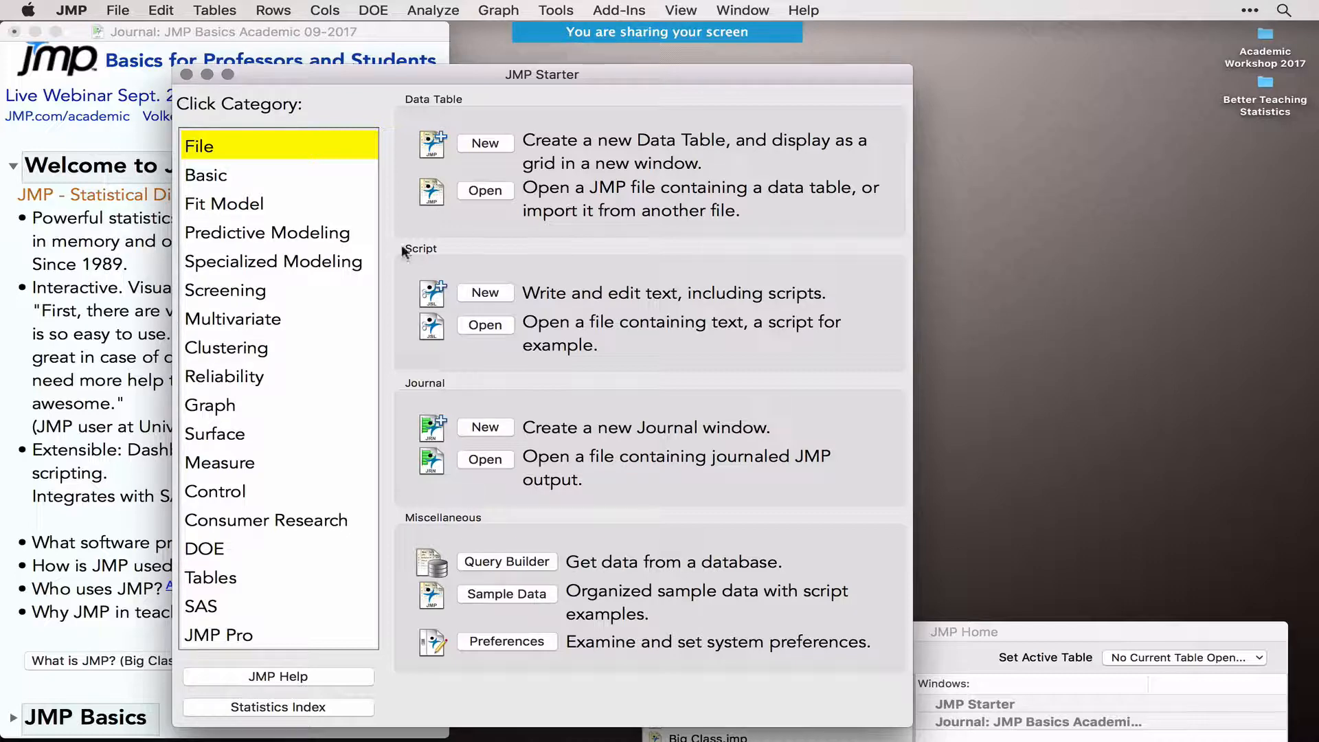
left_click(227, 384)
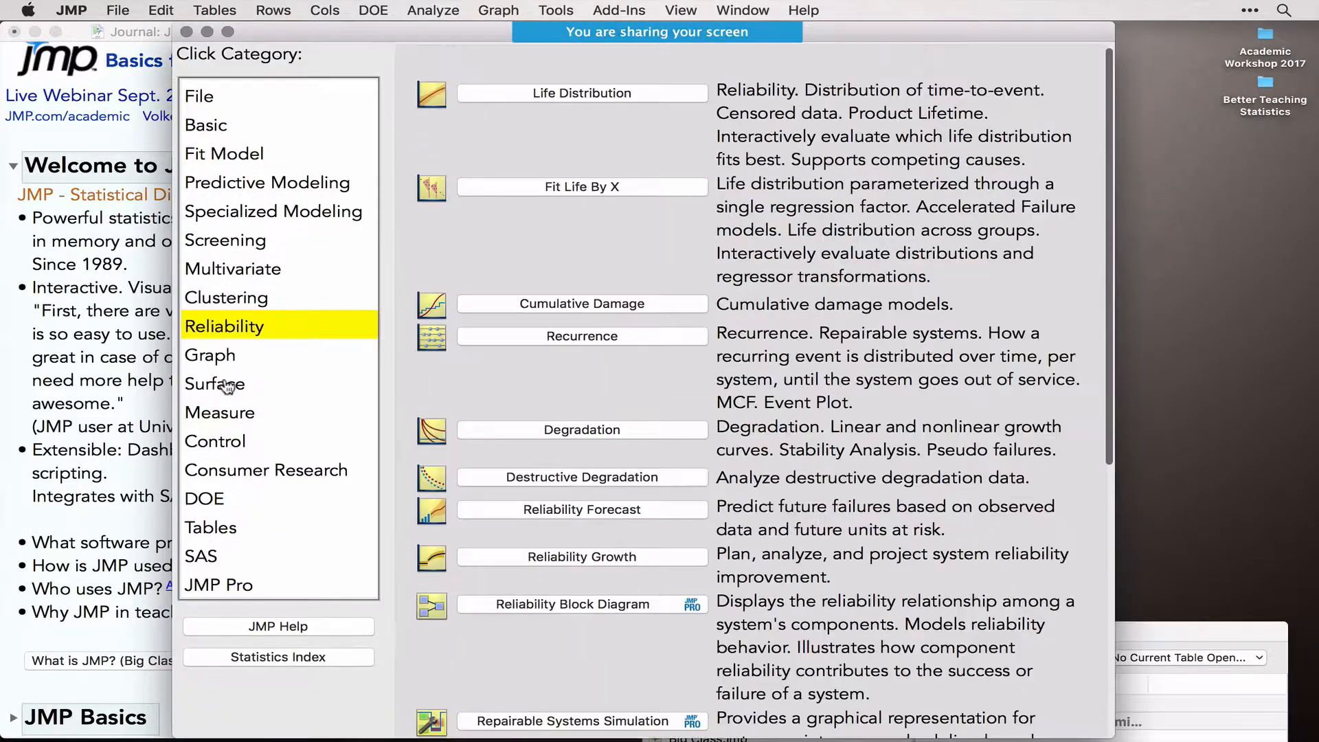
left_click(215, 502)
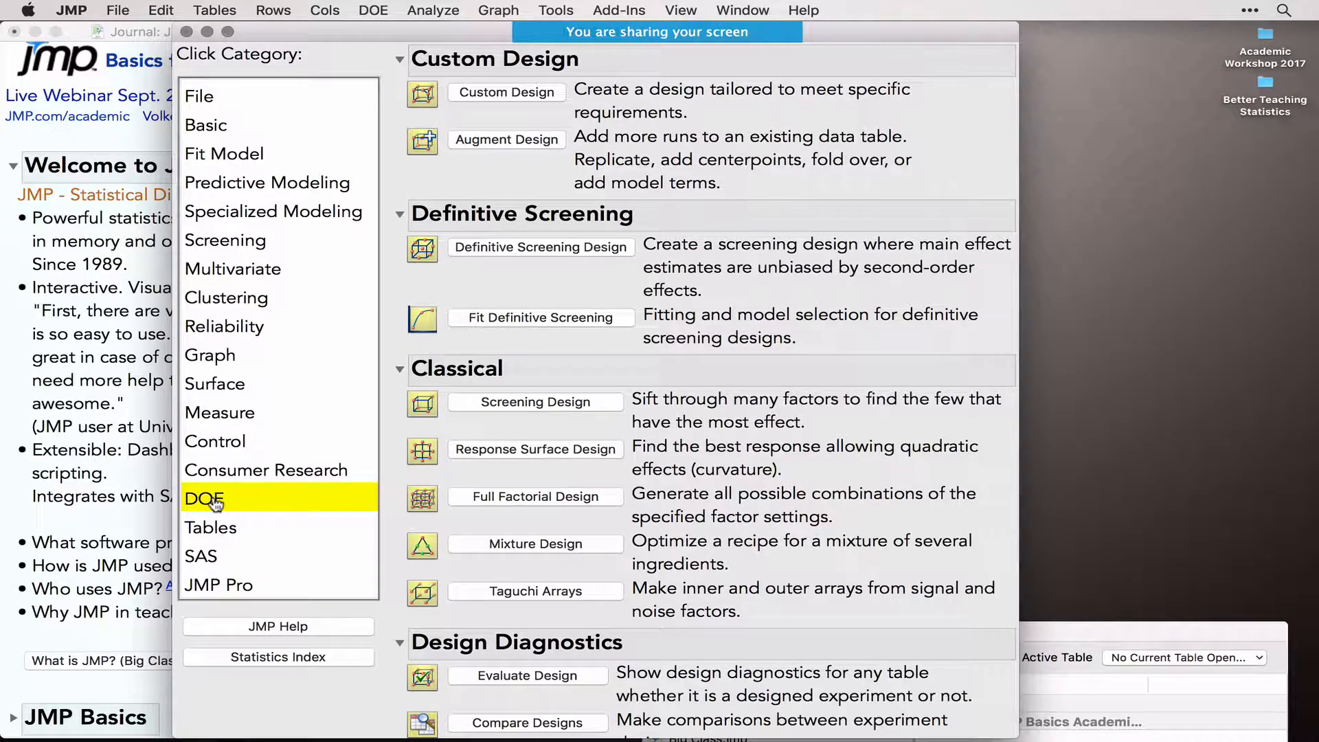
left_click(204, 585)
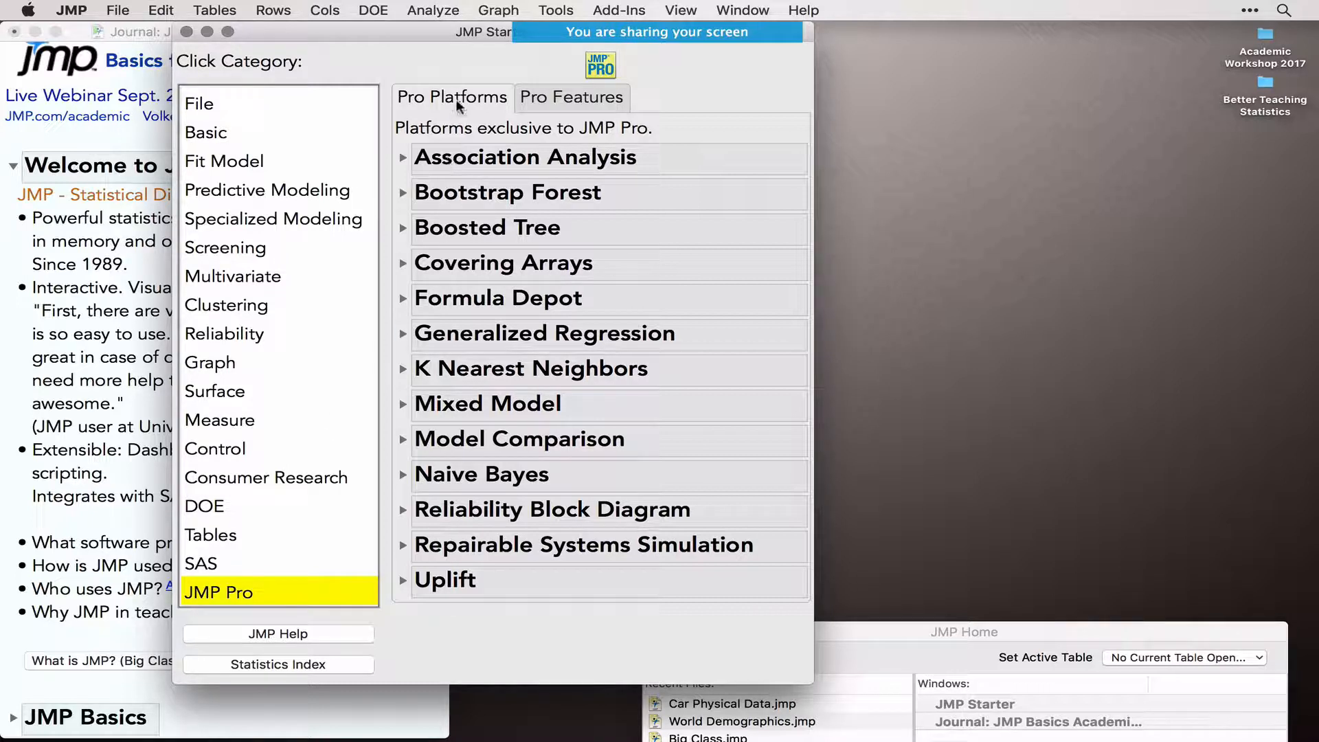
Review the details of Neural among the Pro Features, and close JMP Starter
left_click(577, 100)
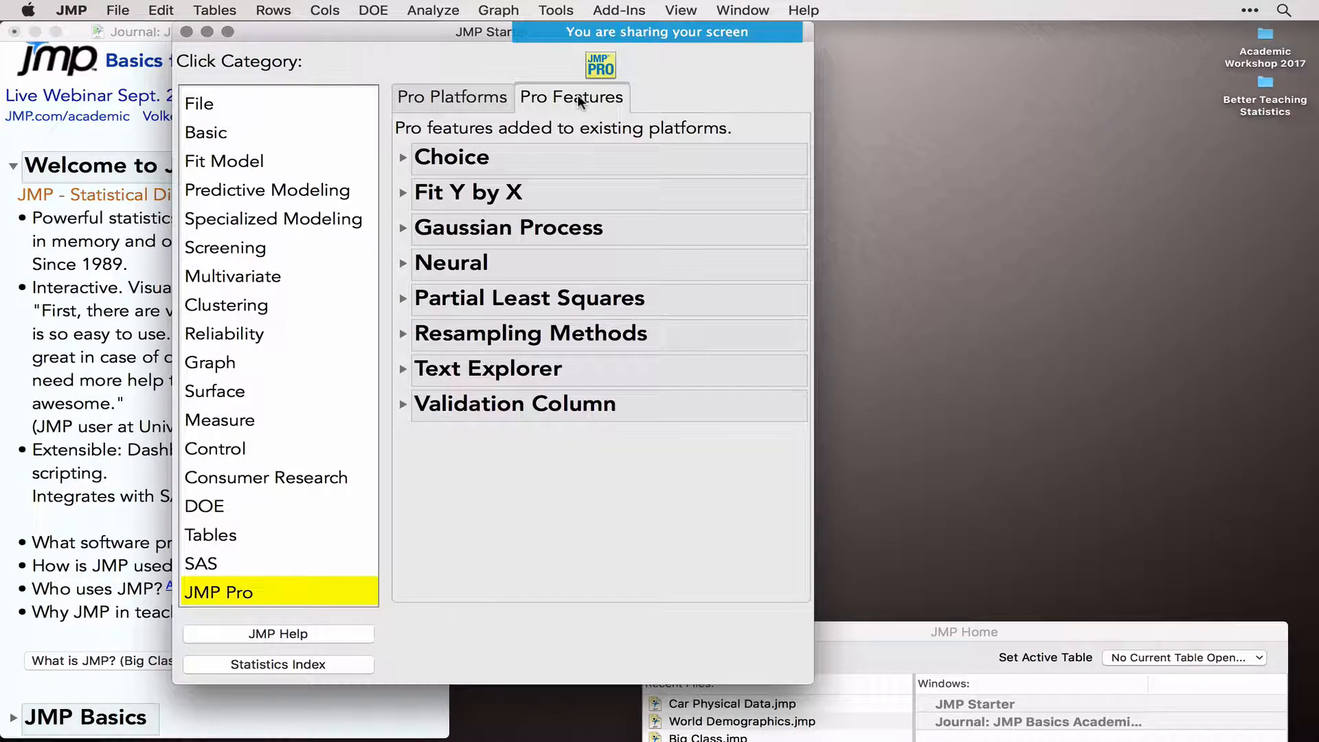
left_click(403, 264)
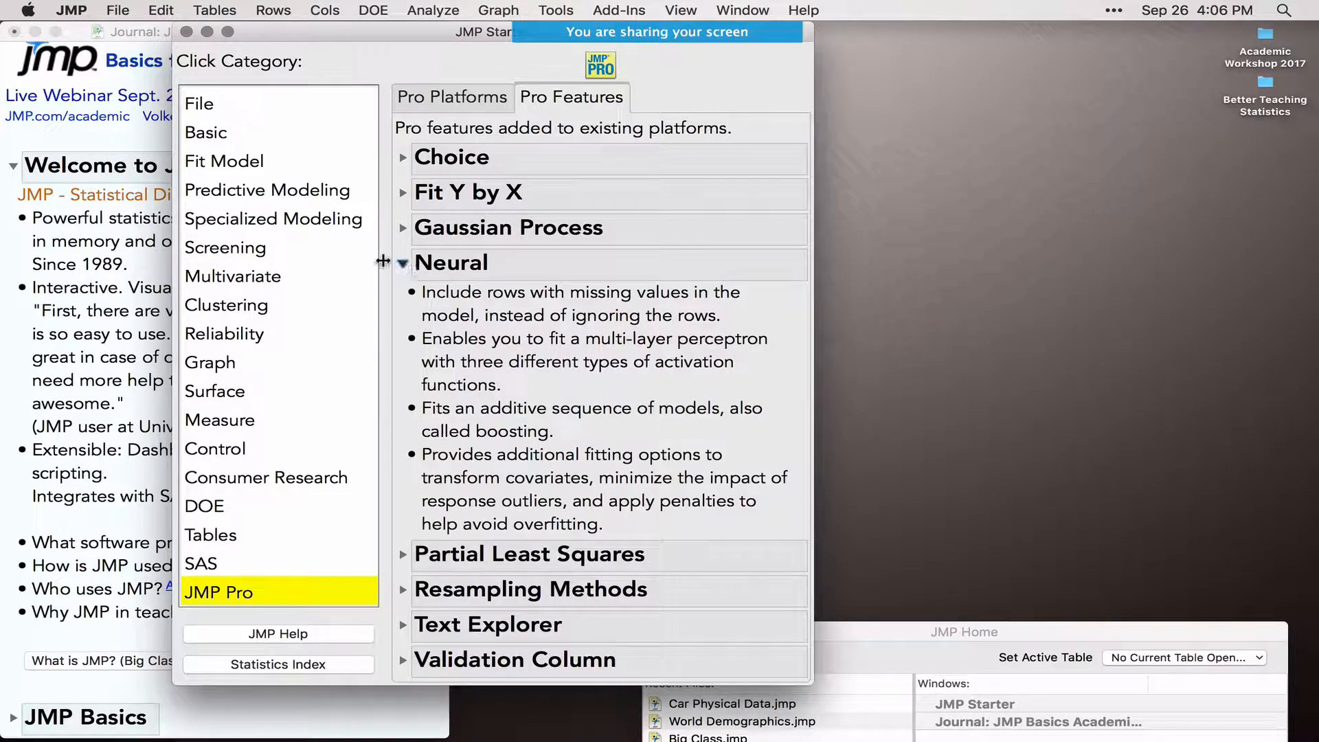
left_click(186, 33)
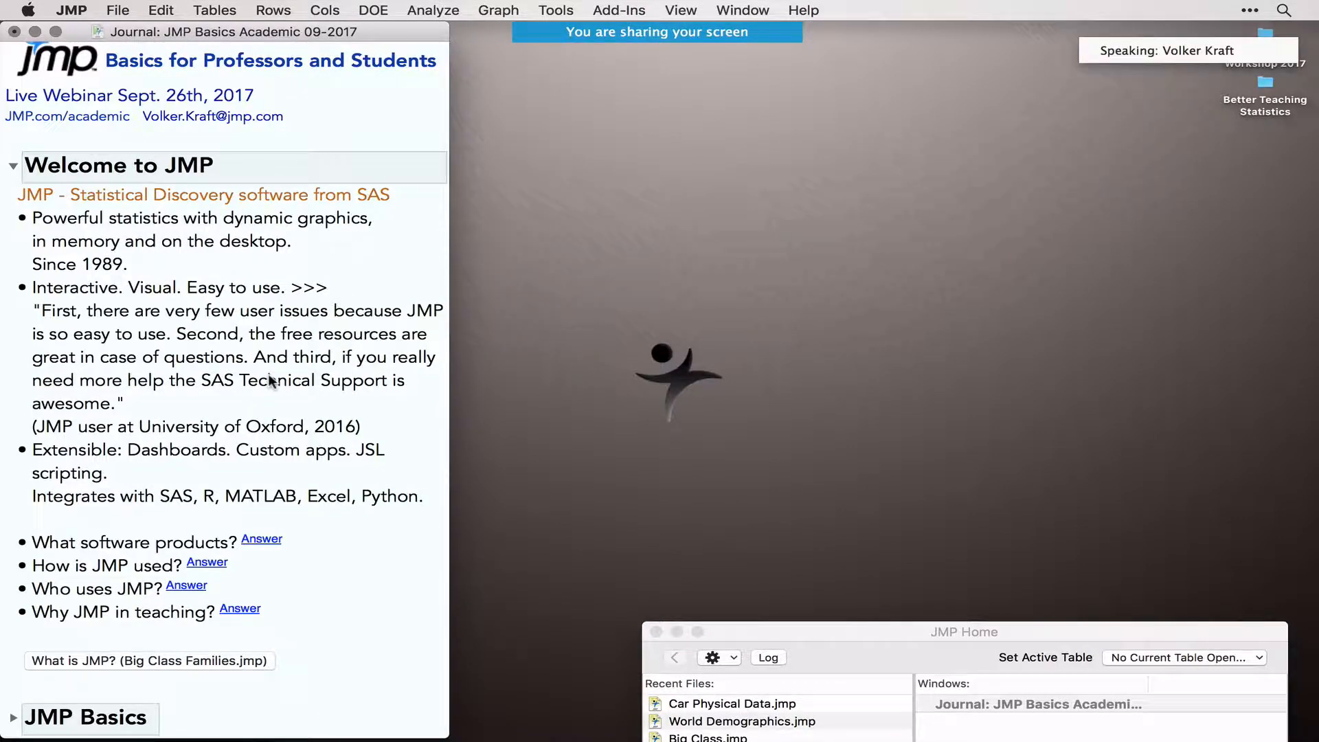
Open the Big Class Families data table from the journal and narrow its picture column to reveal more columns
left_click(183, 662)
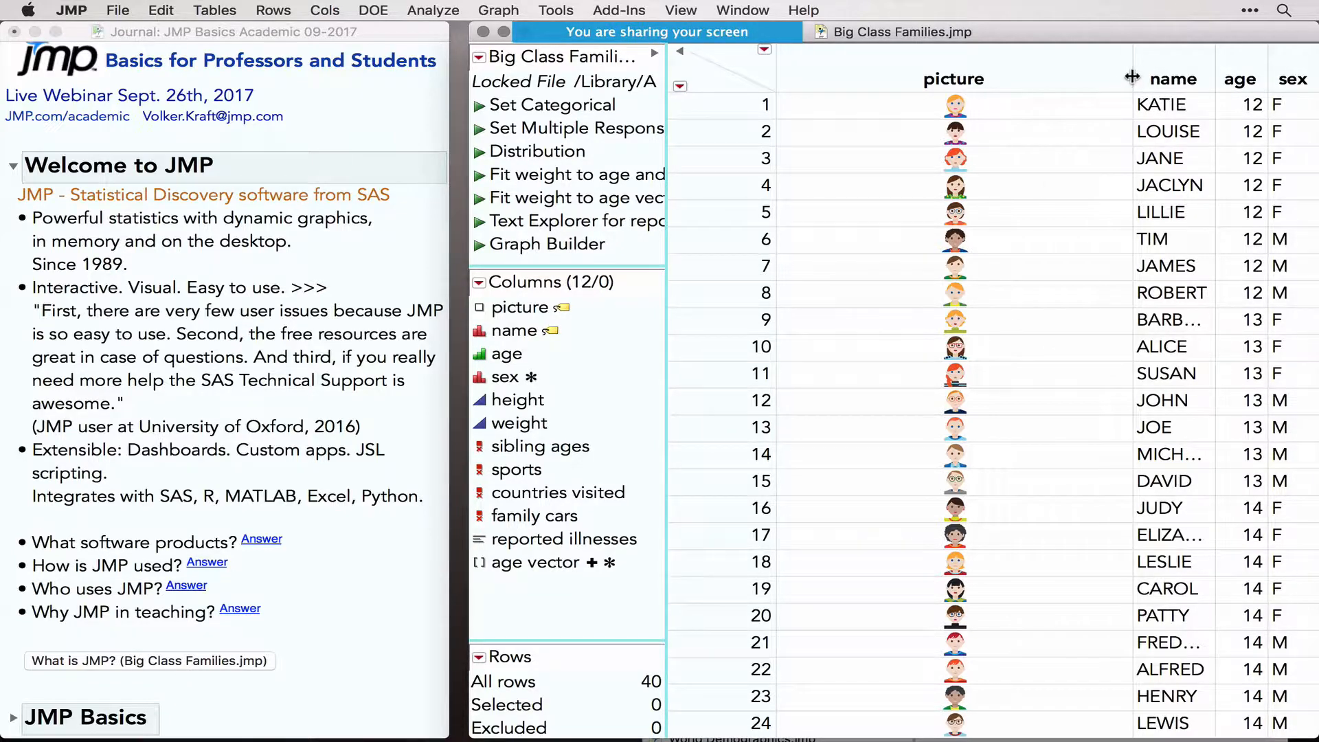
left_click_drag(1132, 77, 889, 77)
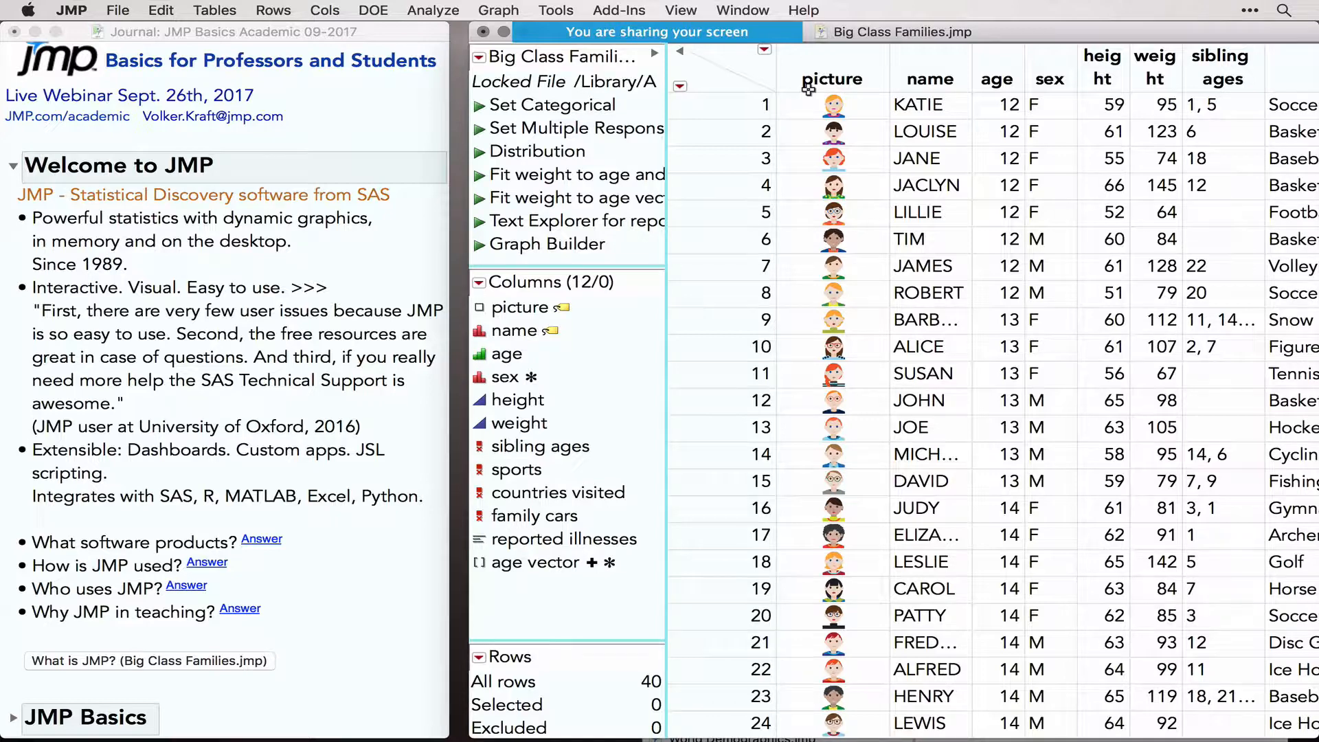
scroll(192, 309, "down", 2)
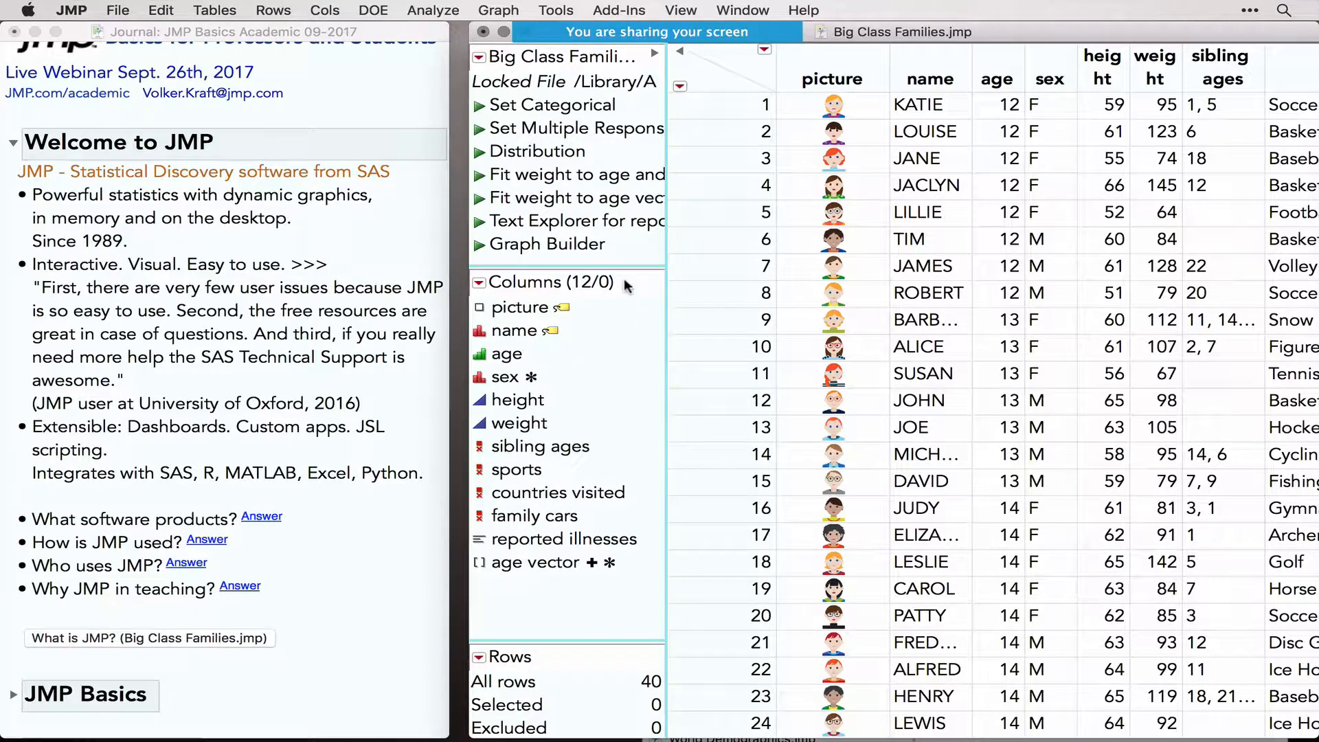
Point out the table's column and row counts, highlighting the age, name and sex columns in turn, and clear the selection
mouse_move(627, 279)
left_mouse_down()
mouse_move(539, 282)
mouse_move(584, 309)
mouse_move(621, 275)
left_mouse_up()
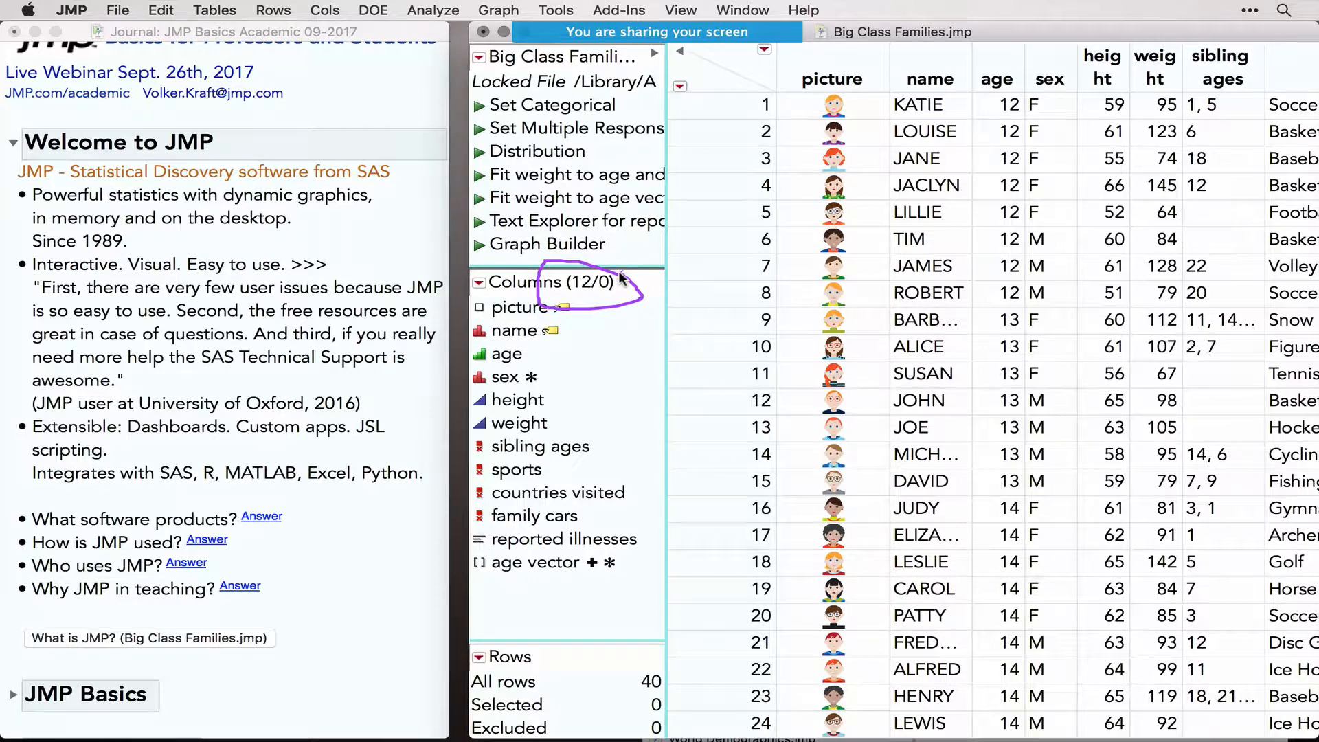
left_click(502, 354)
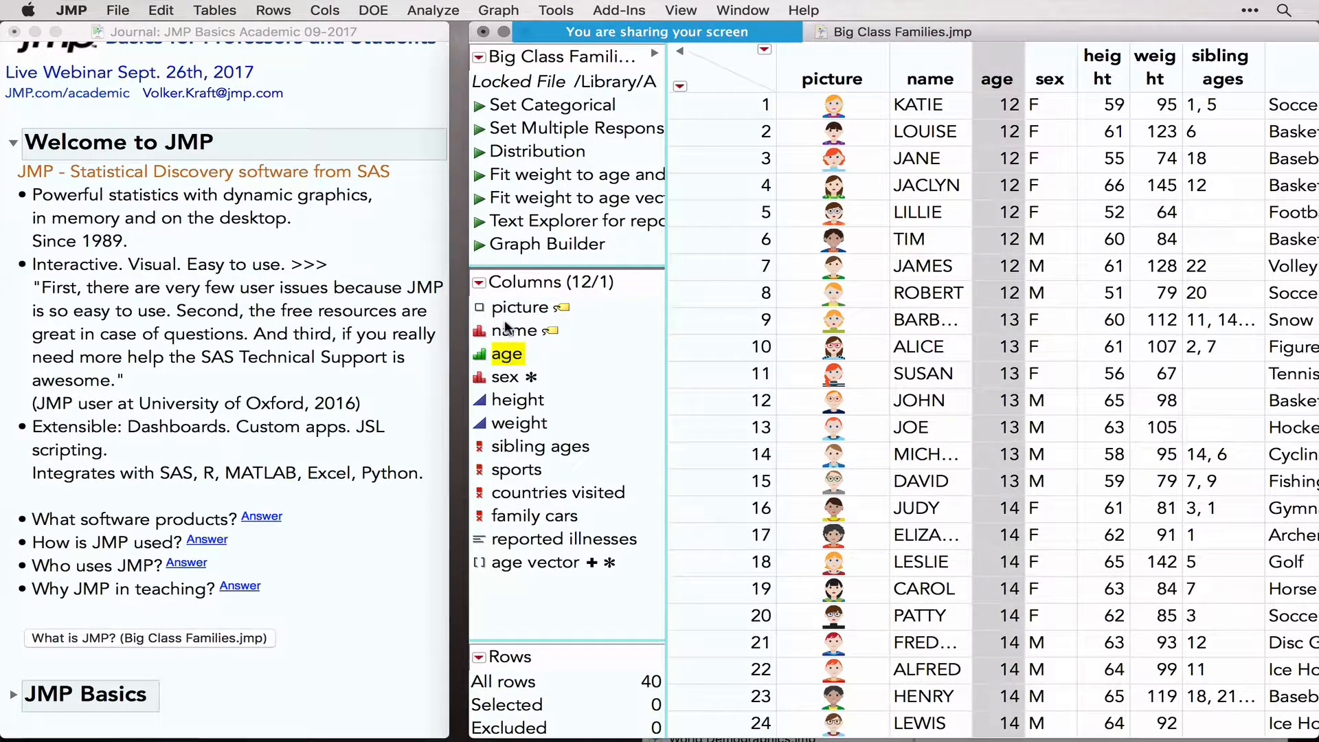
left_click(505, 330)
left_click(505, 378)
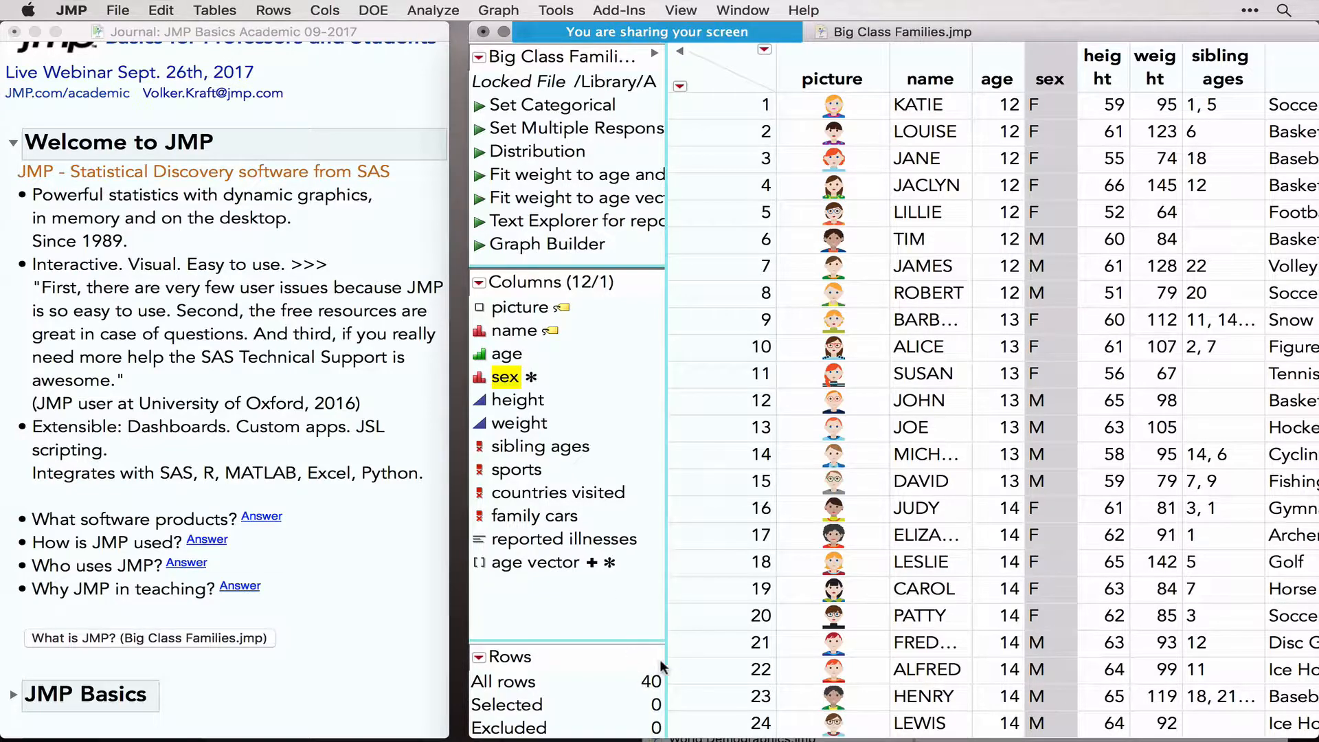
mouse_move(656, 655)
left_mouse_down()
mouse_move(465, 654)
mouse_move(695, 697)
mouse_move(617, 636)
left_mouse_up()
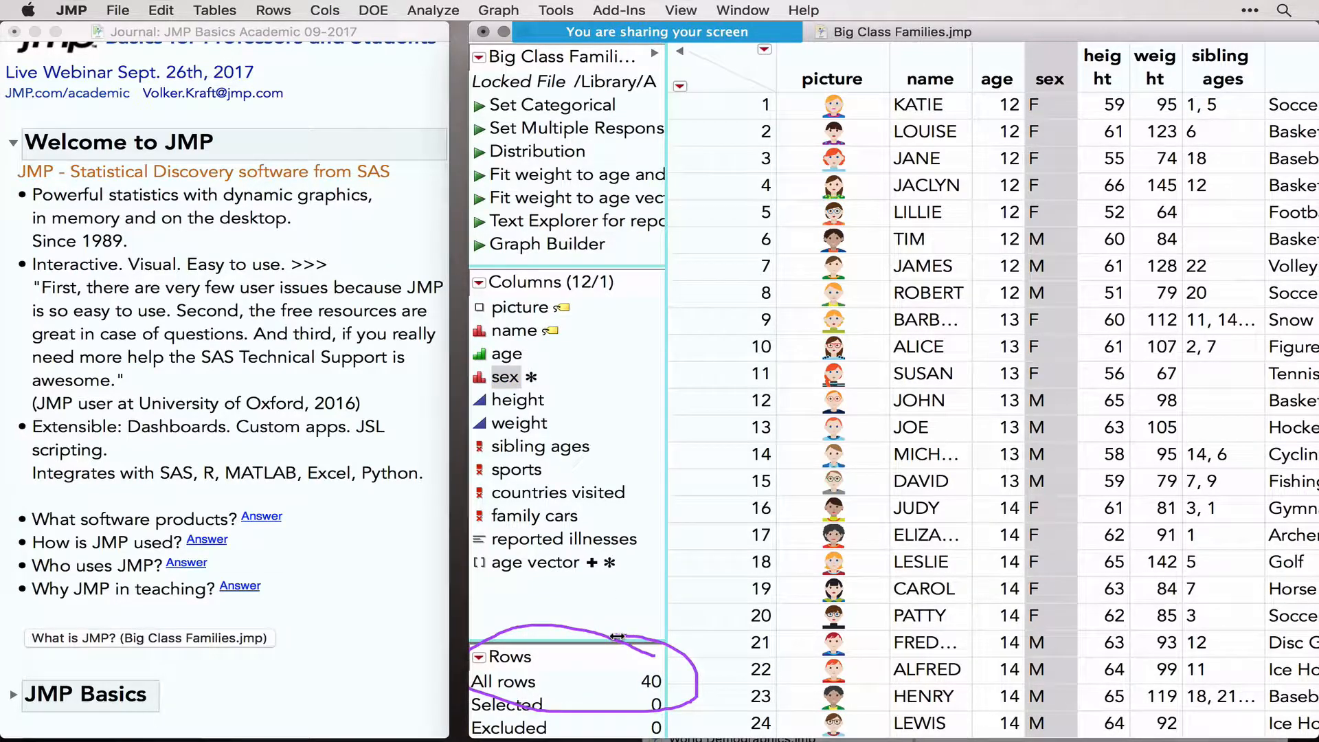
left_click(744, 65)
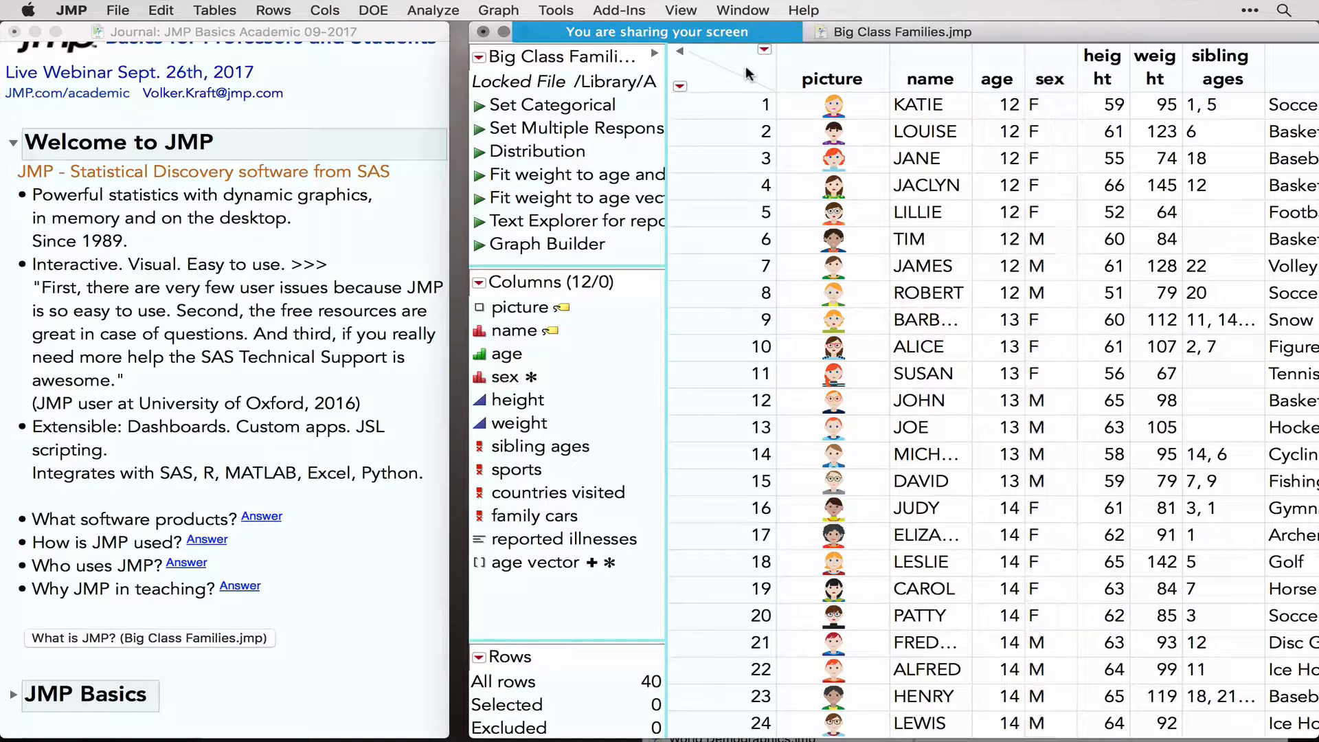
Highlight rows 1 through 4 of the data table one after another, and clear the row selection
left_click(709, 99)
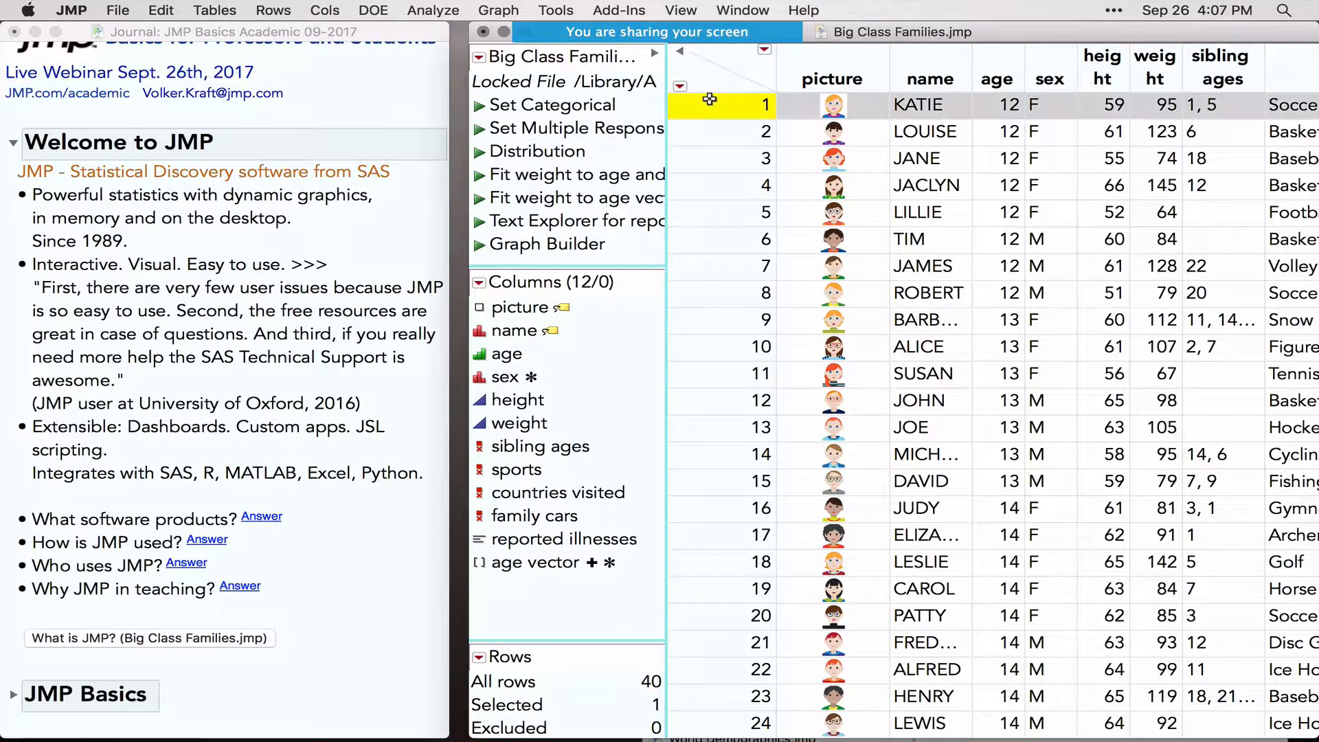
left_click(711, 130)
left_click(711, 162)
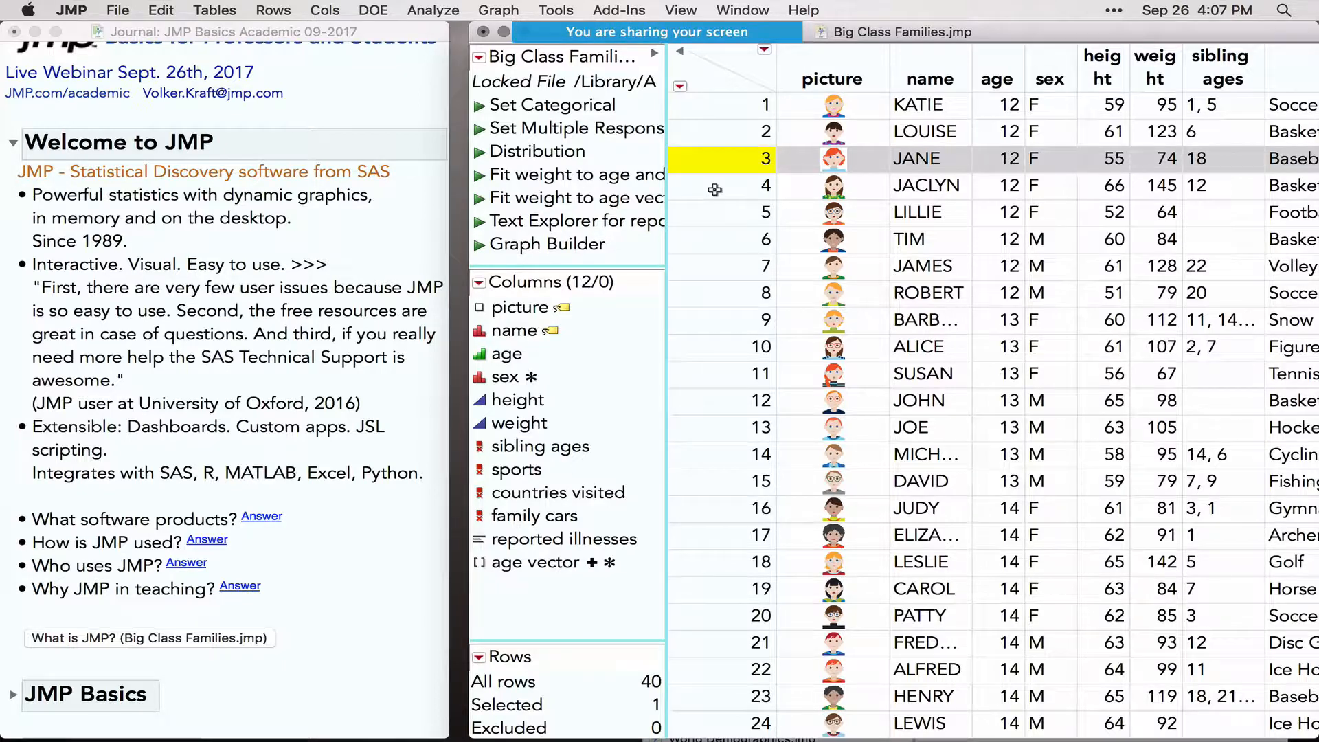
left_click(715, 189)
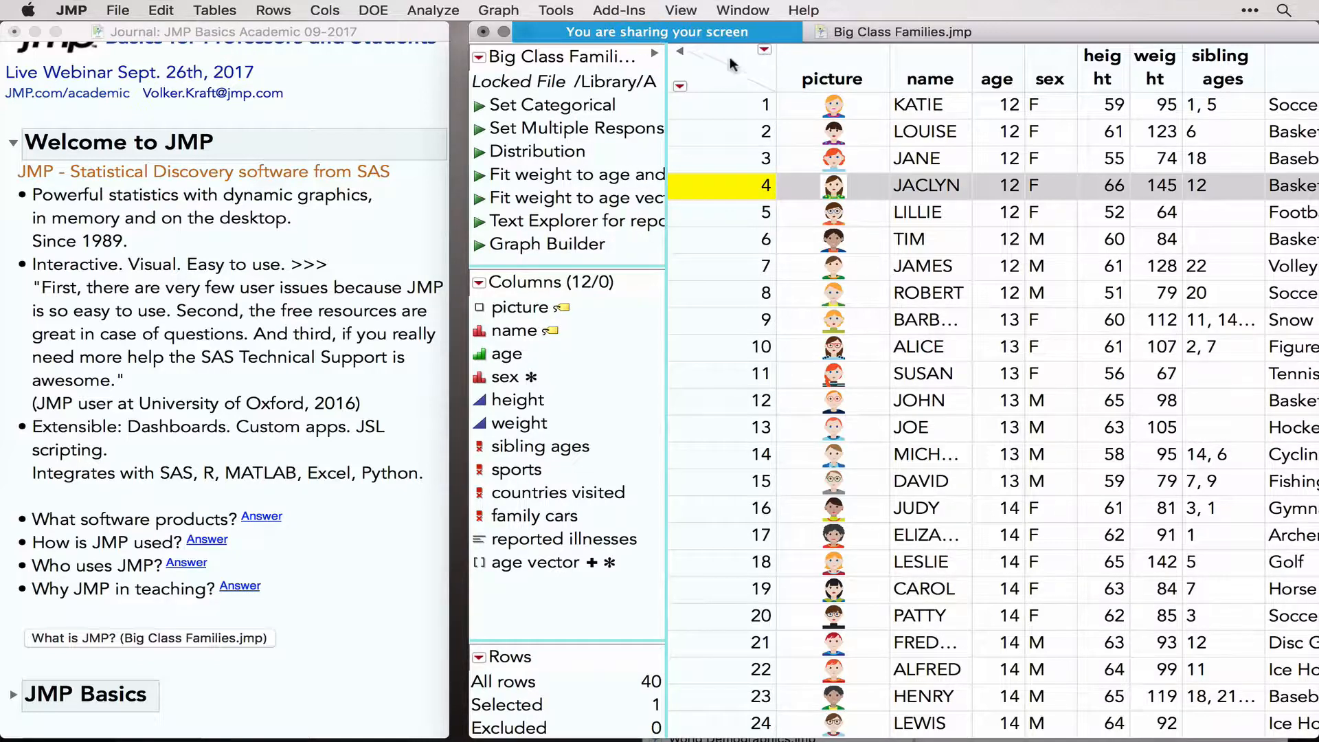
left_click(708, 79)
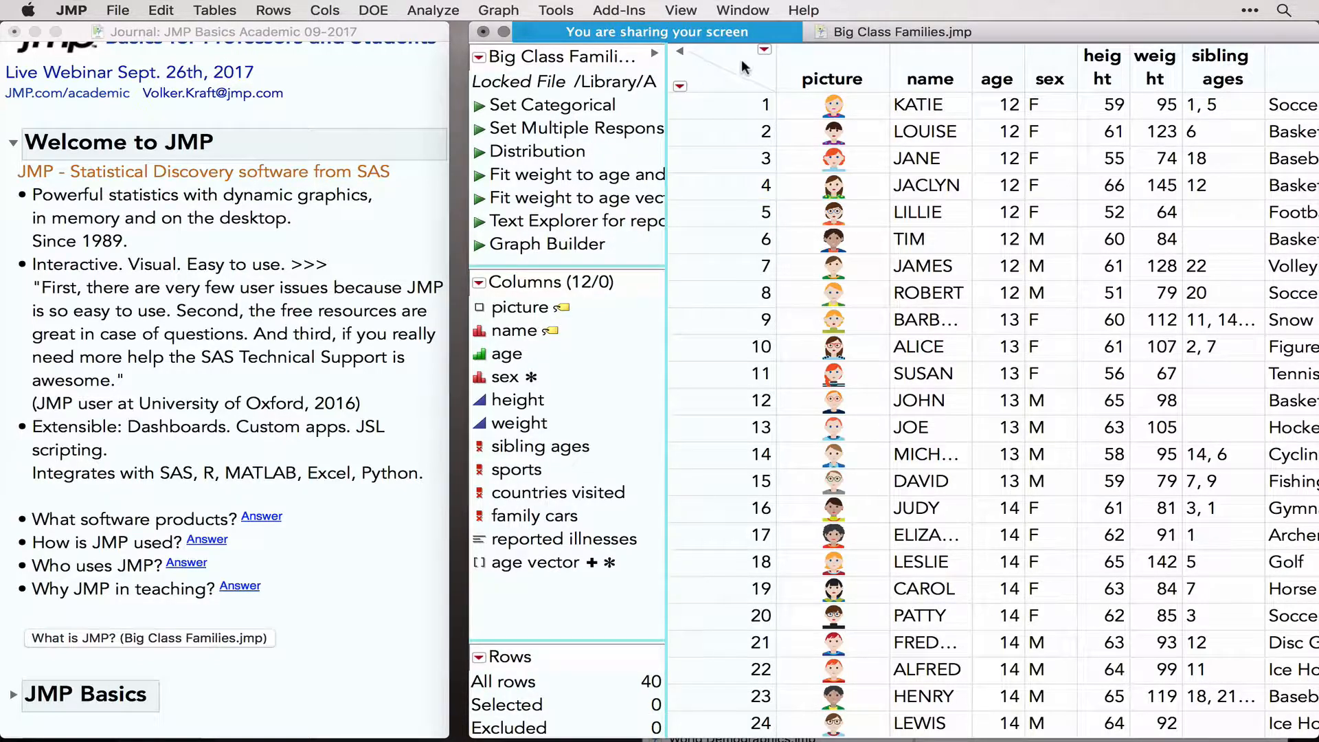
Start a Distribution analysis with name, age, sex, height and weight as the Y columns
left_click(497, 8)
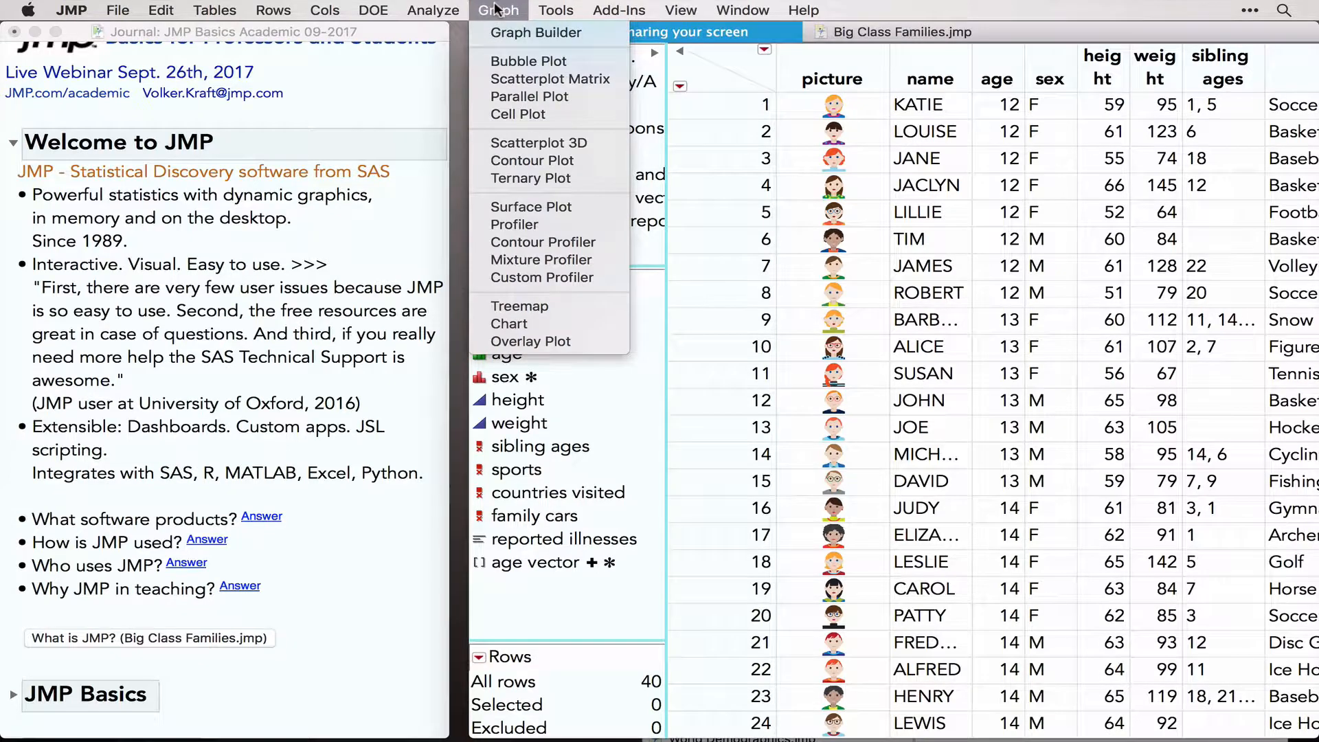
mouse_move(437, 9)
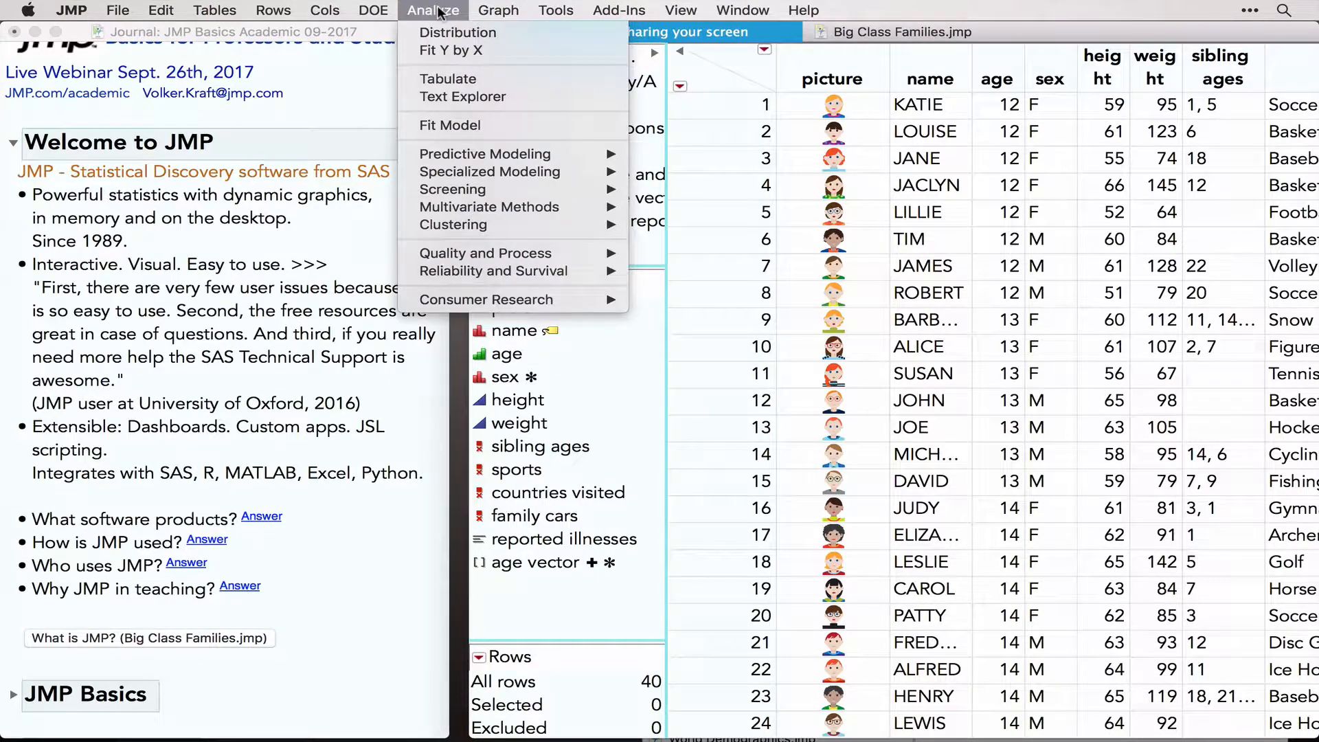
left_click(472, 31)
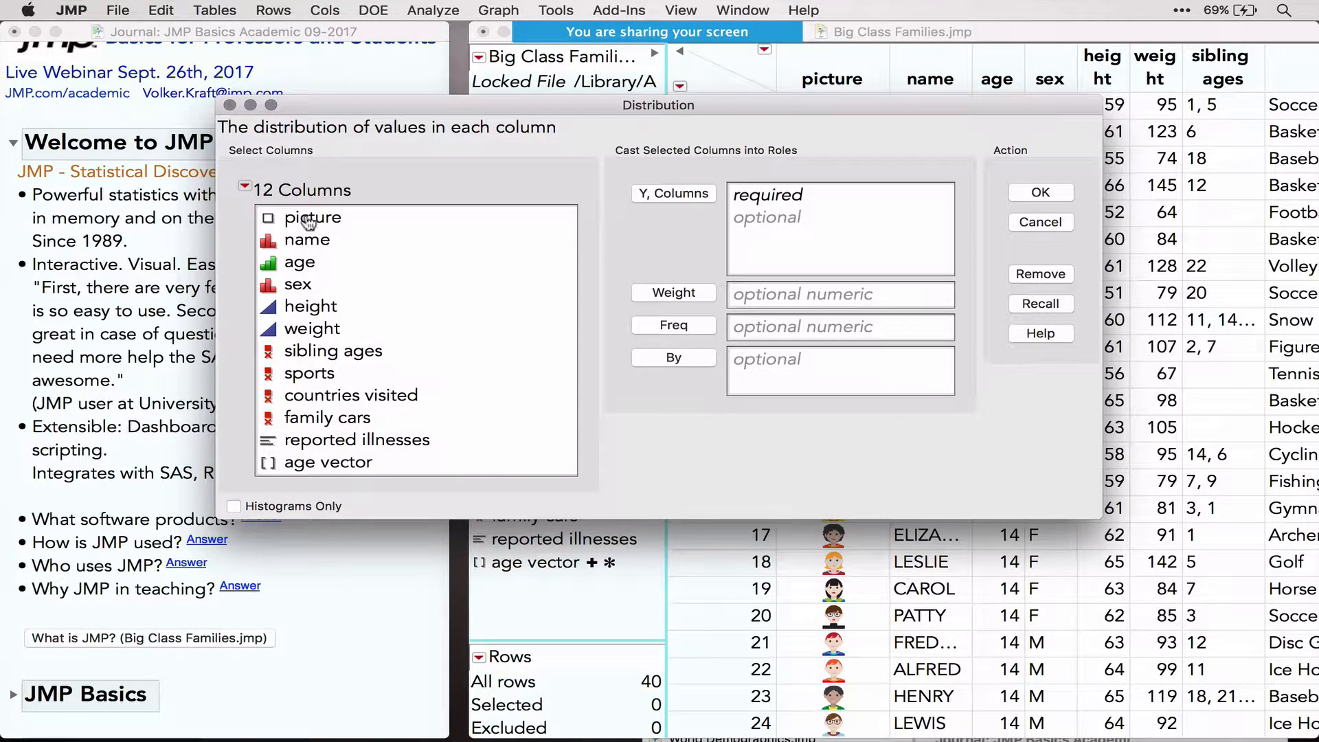
left_click(309, 242)
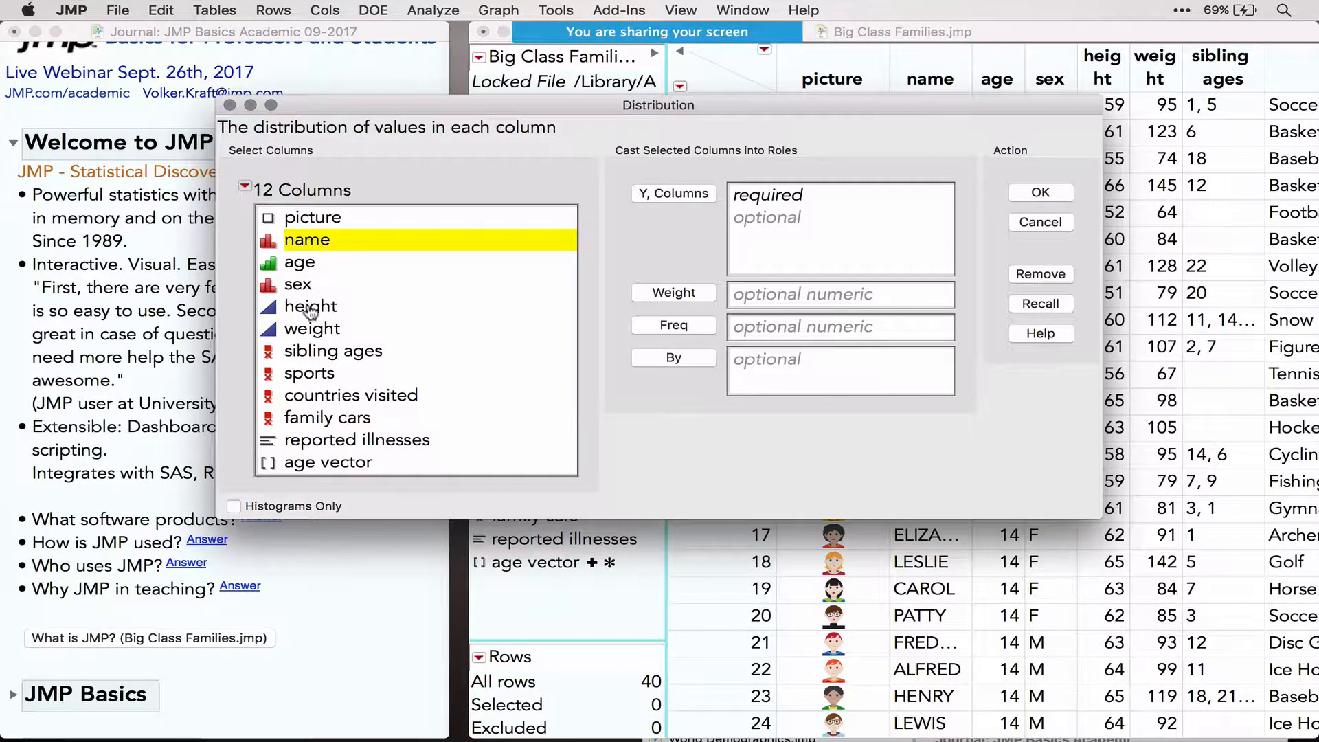
left_click(309, 330, "shift")
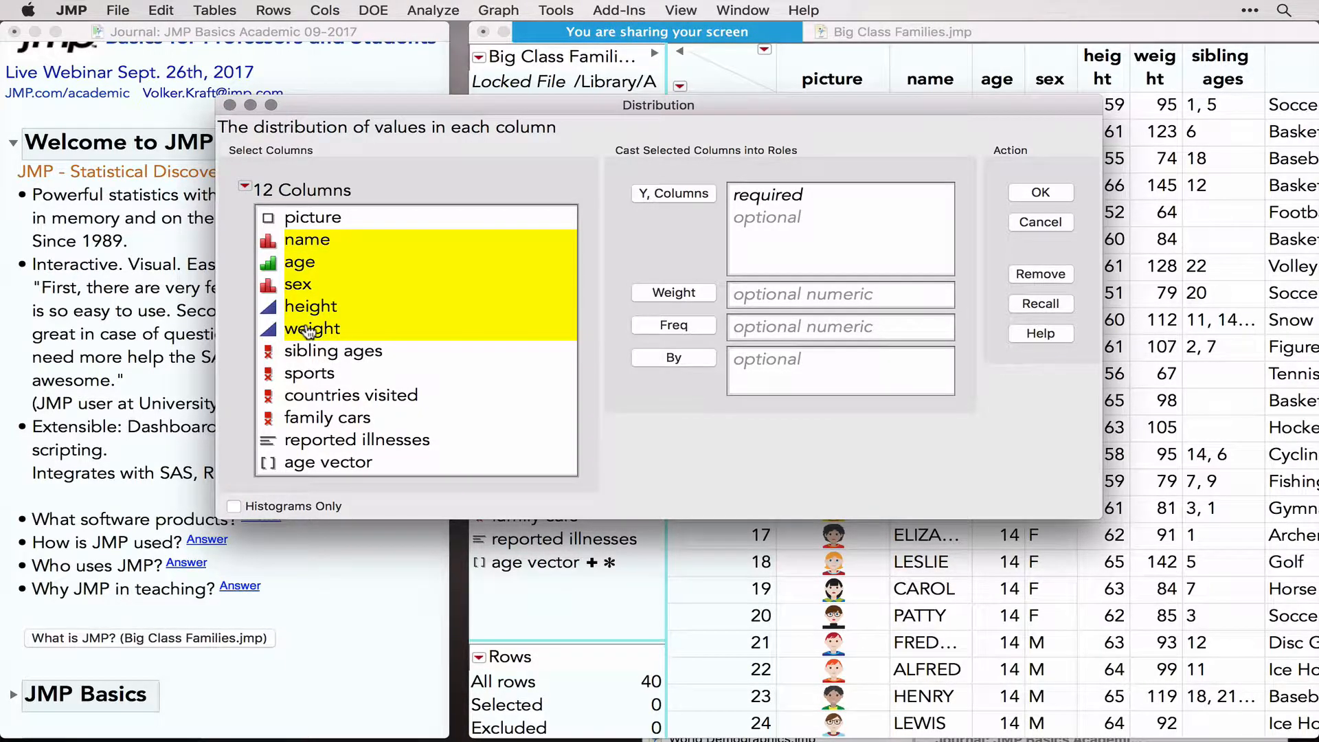
left_click(670, 202)
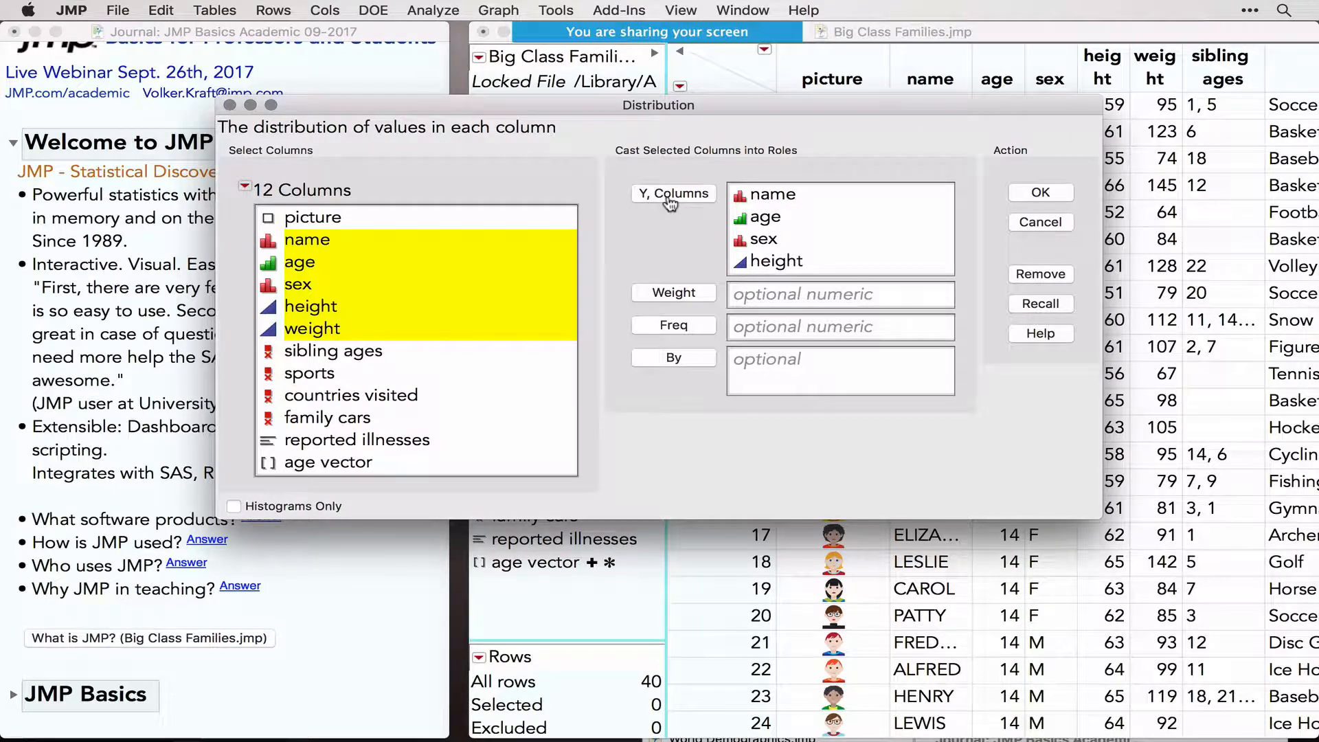
Run the Distribution analysis with Histograms Only enabled, and stretch the name histogram taller so every name is labelled
left_click(233, 508)
mouse_move(994, 115)
left_mouse_down()
mouse_move(1043, 118)
mouse_move(1046, 146)
left_mouse_up()
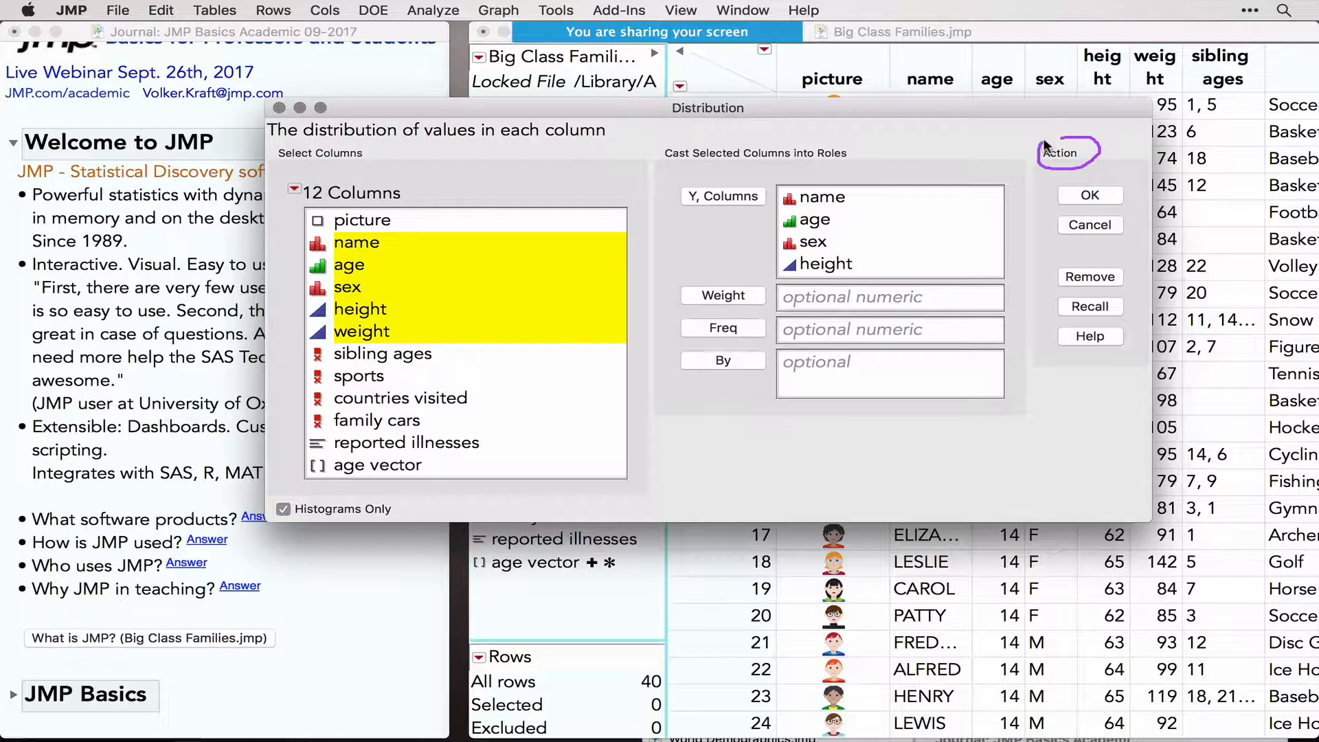
left_click(1089, 198)
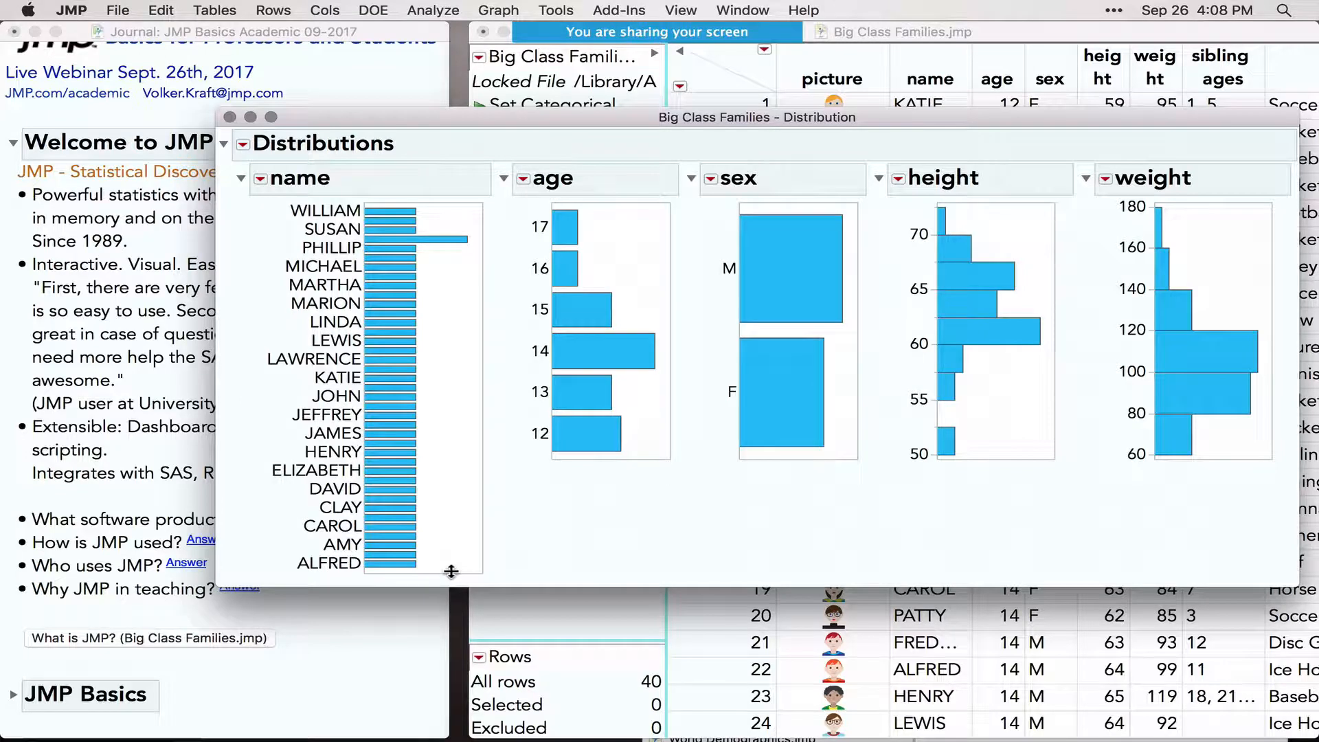
left_click_drag(451, 570, 457, 689)
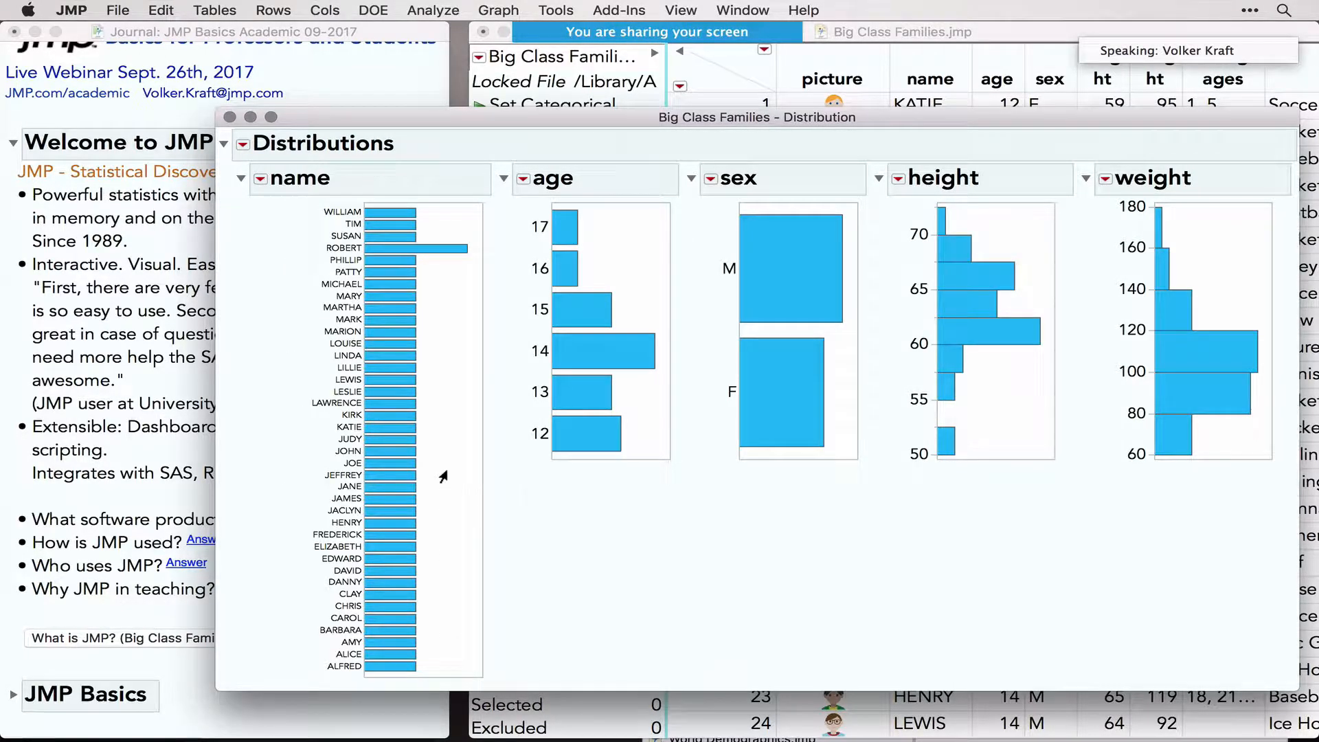
Point out the age, sex, height and weight histograms, and brush the weight bars from 180 down to just below 120
mouse_move(537, 496)
left_mouse_down()
mouse_move(811, 524)
mouse_move(847, 512)
left_mouse_up()
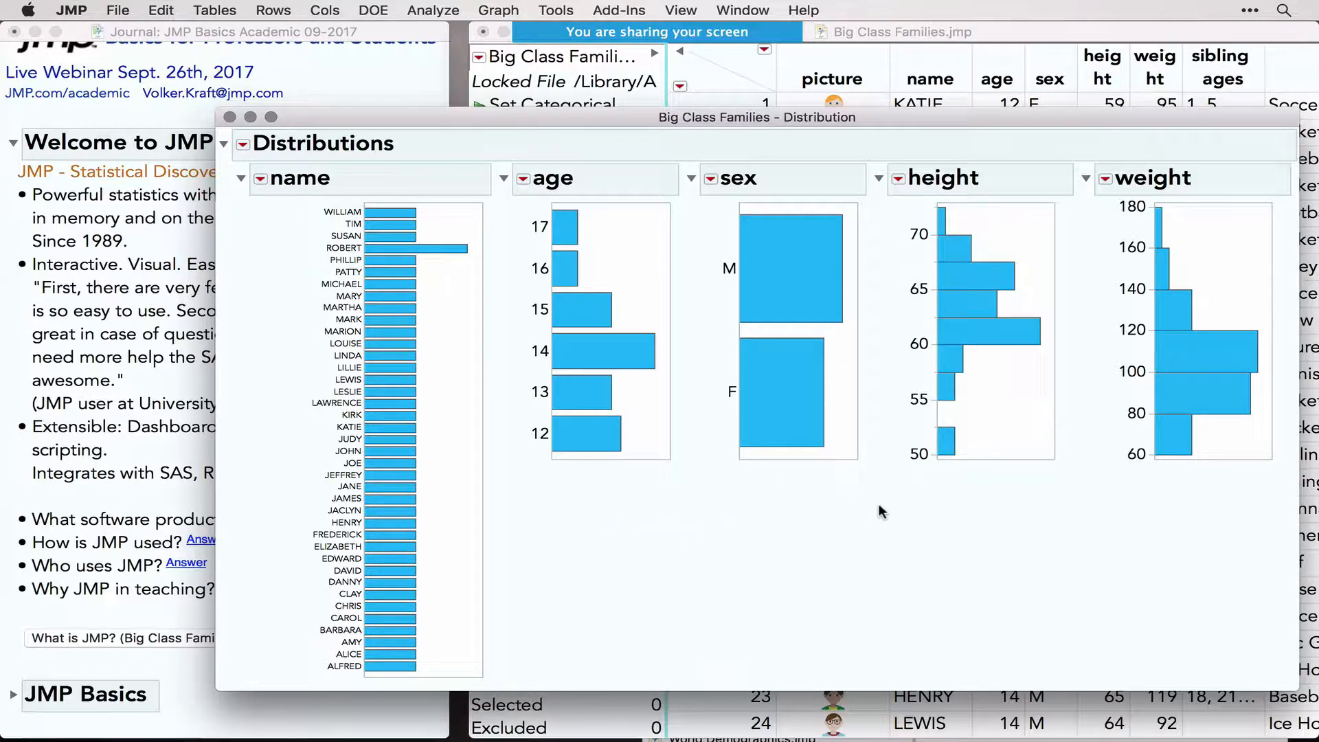
mouse_move(907, 510)
left_mouse_down()
mouse_move(1025, 538)
mouse_move(1263, 500)
left_mouse_up()
left_click_drag(1176, 212, 1188, 343)
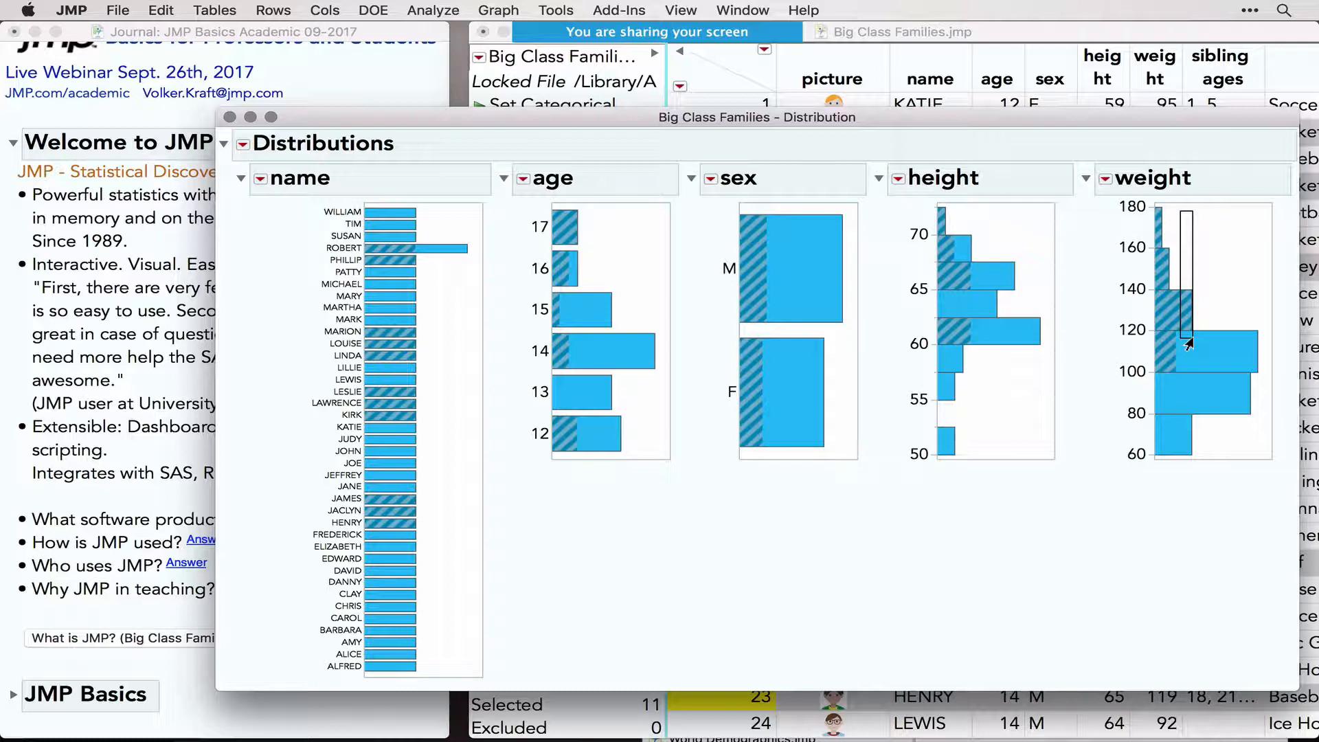
left_click_drag(1188, 345, 1184, 335)
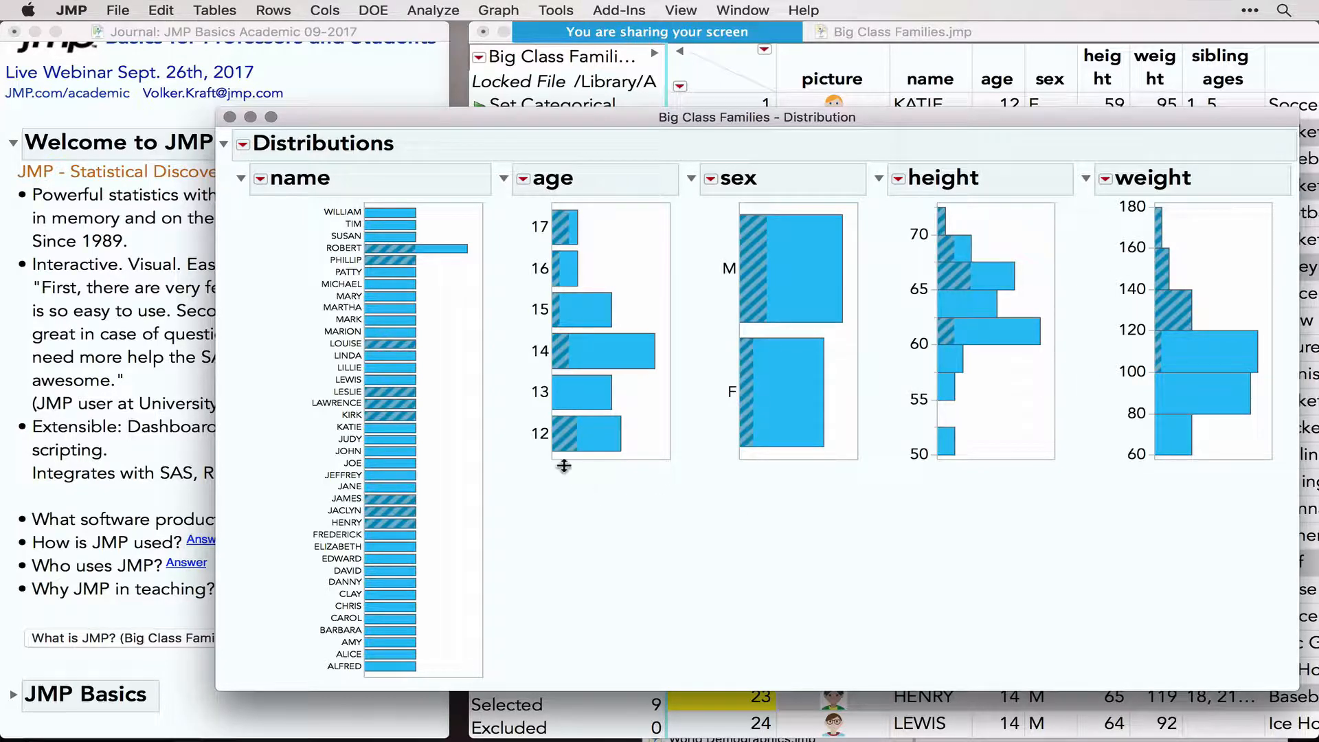
Point out ages 13 and 12, select the age 12 bar, and open its students as a linked subset table
left_click_drag(498, 392, 518, 395)
mouse_move(496, 429)
left_mouse_down()
mouse_move(523, 429)
mouse_move(510, 421)
left_mouse_up()
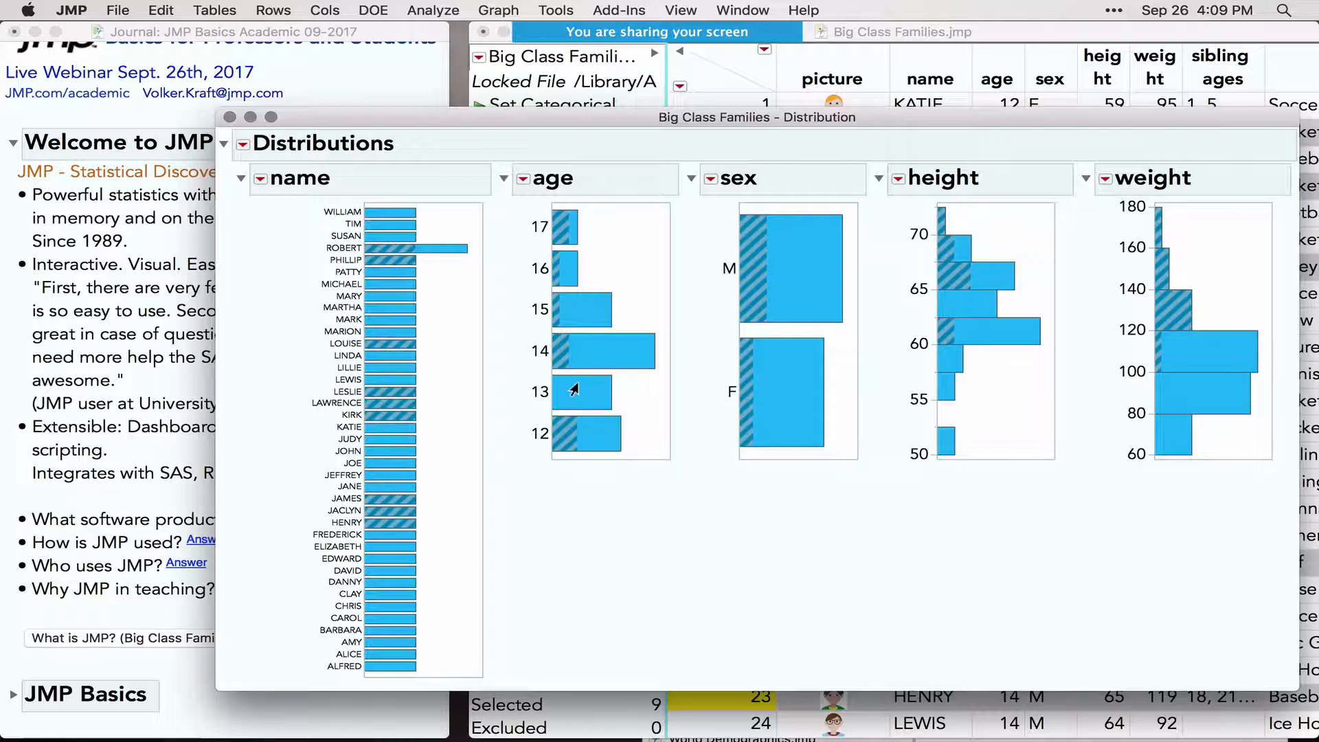
left_click(600, 436)
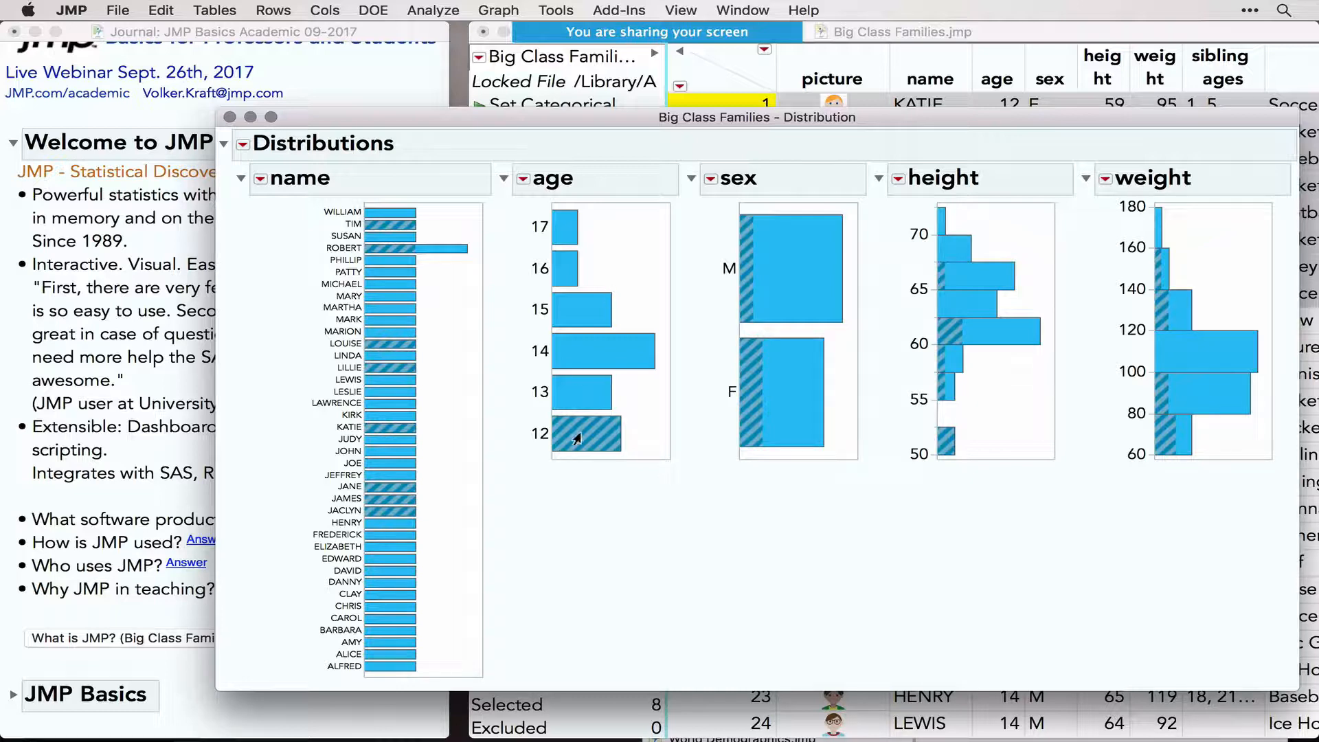
double_click(577, 447)
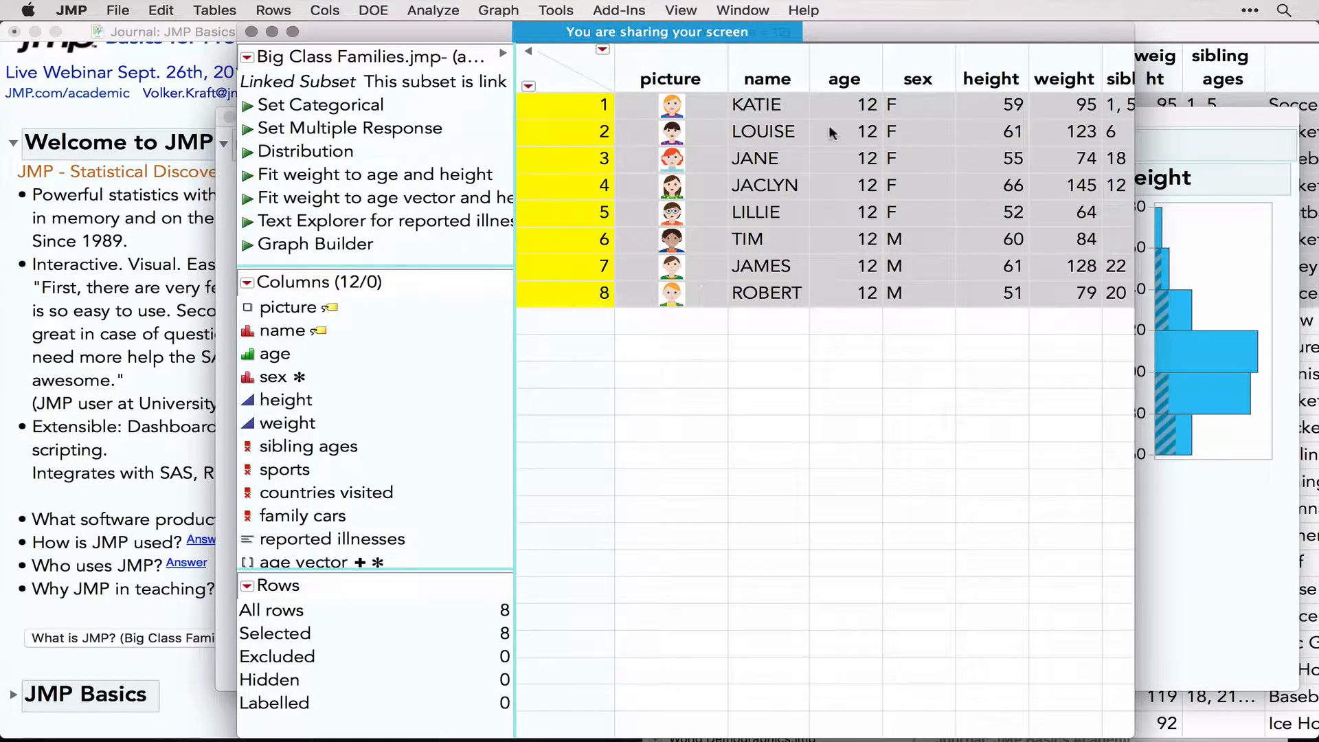
Check the age column in the age 12 subset table, close that table, and add a mosaic plot to the age distribution
left_click(848, 54)
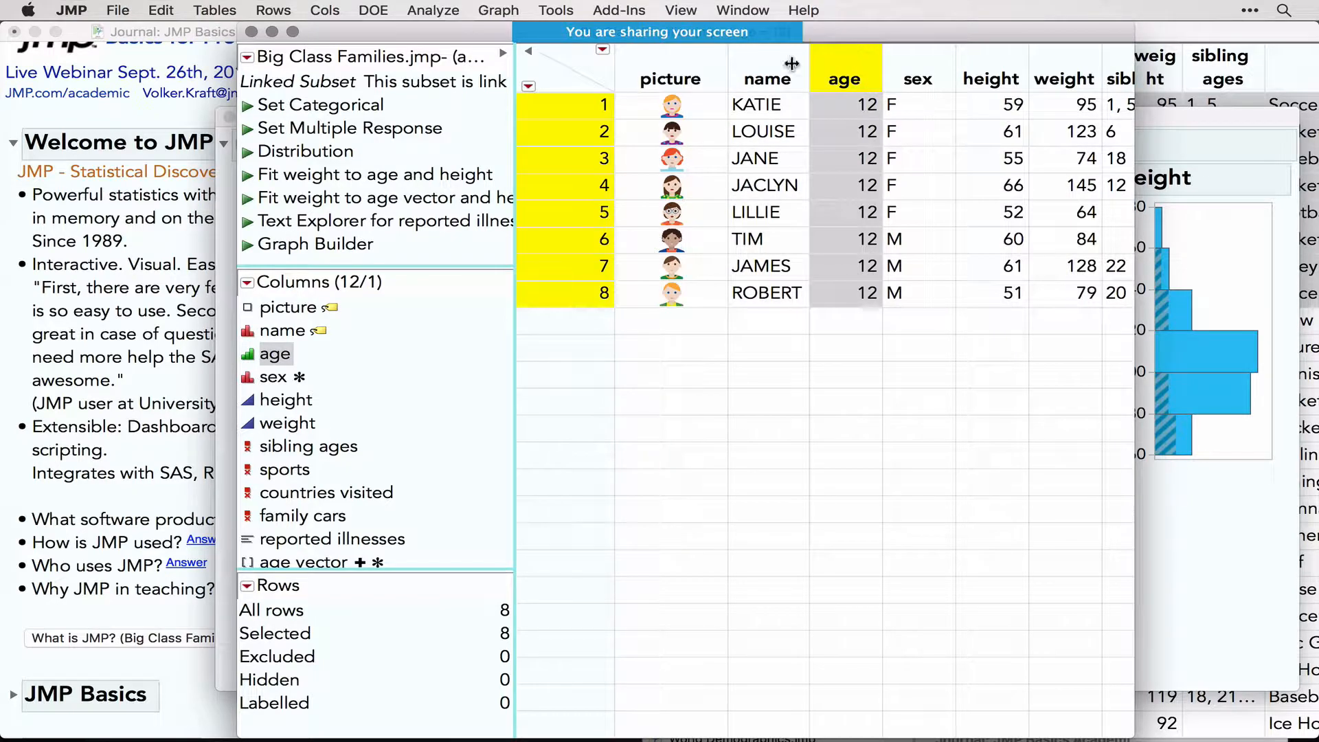
left_click(251, 31)
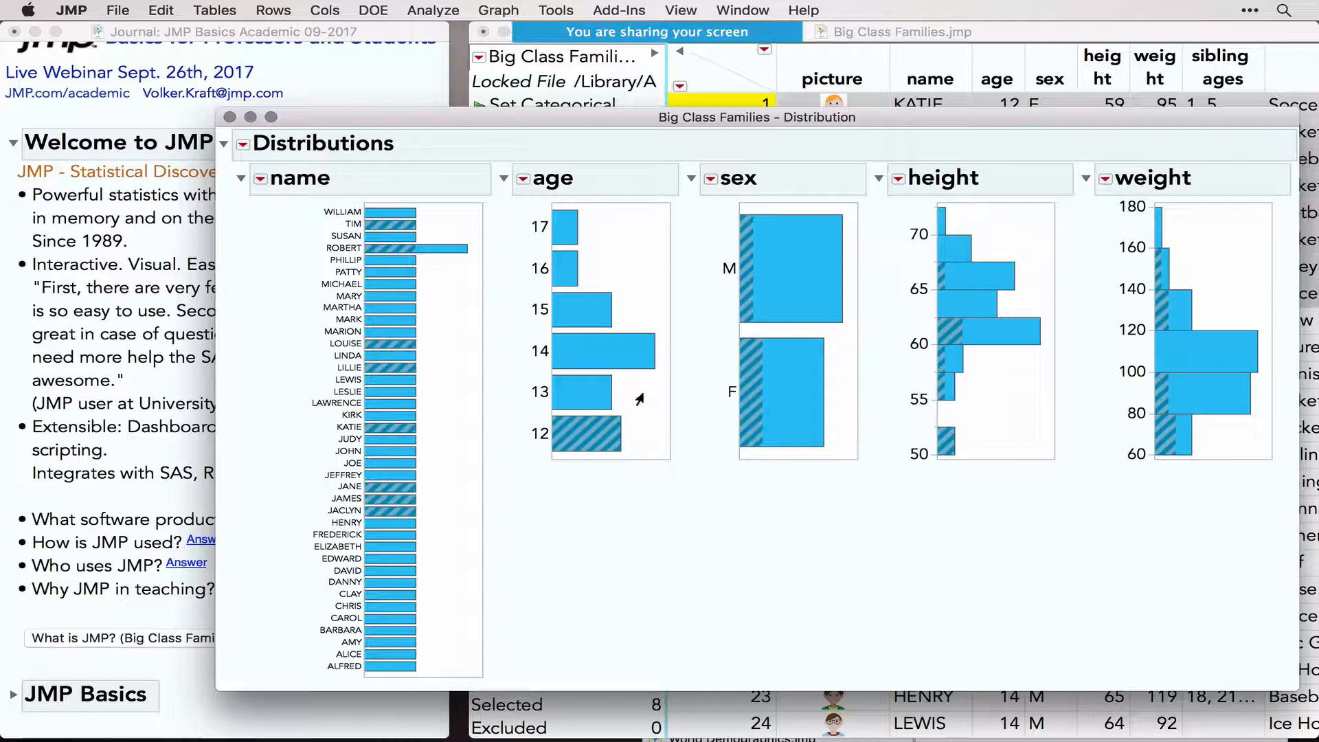
left_click(523, 180)
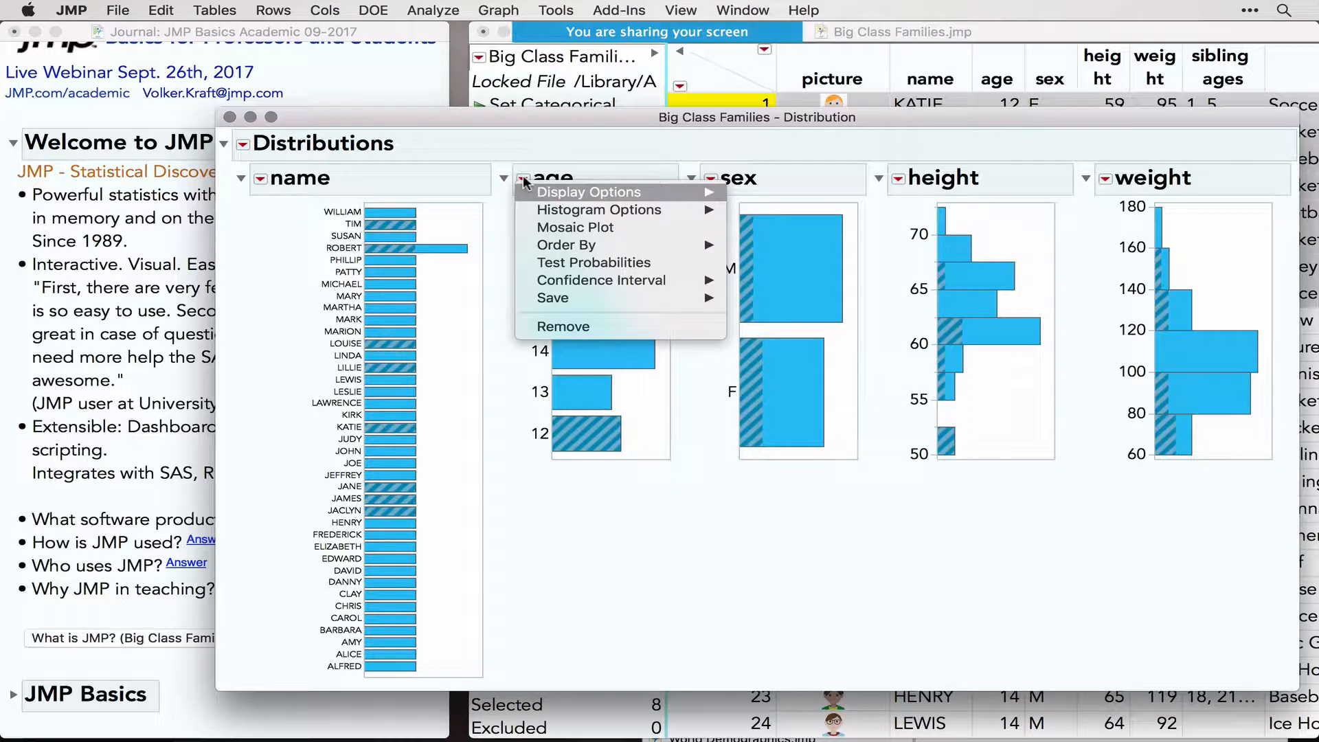
left_click(584, 227)
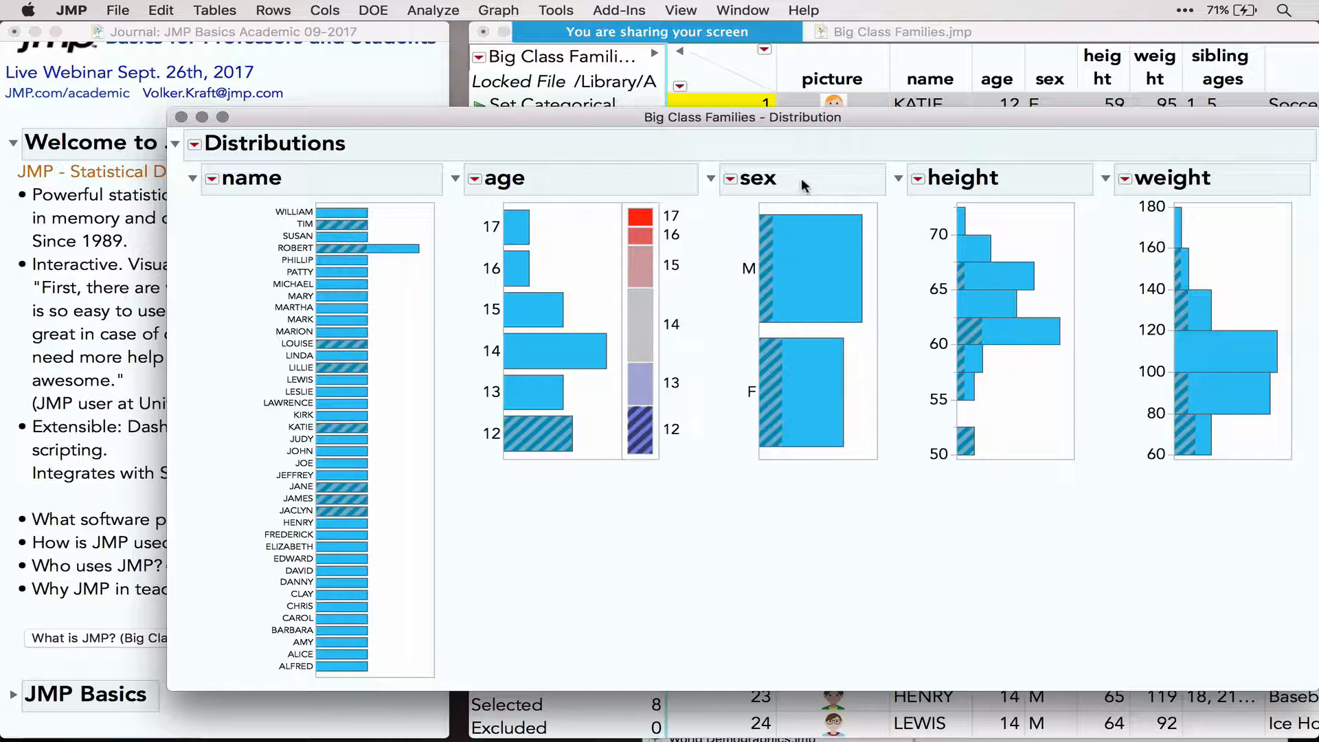
Show counts on the bars of the sex histogram
left_click(729, 180)
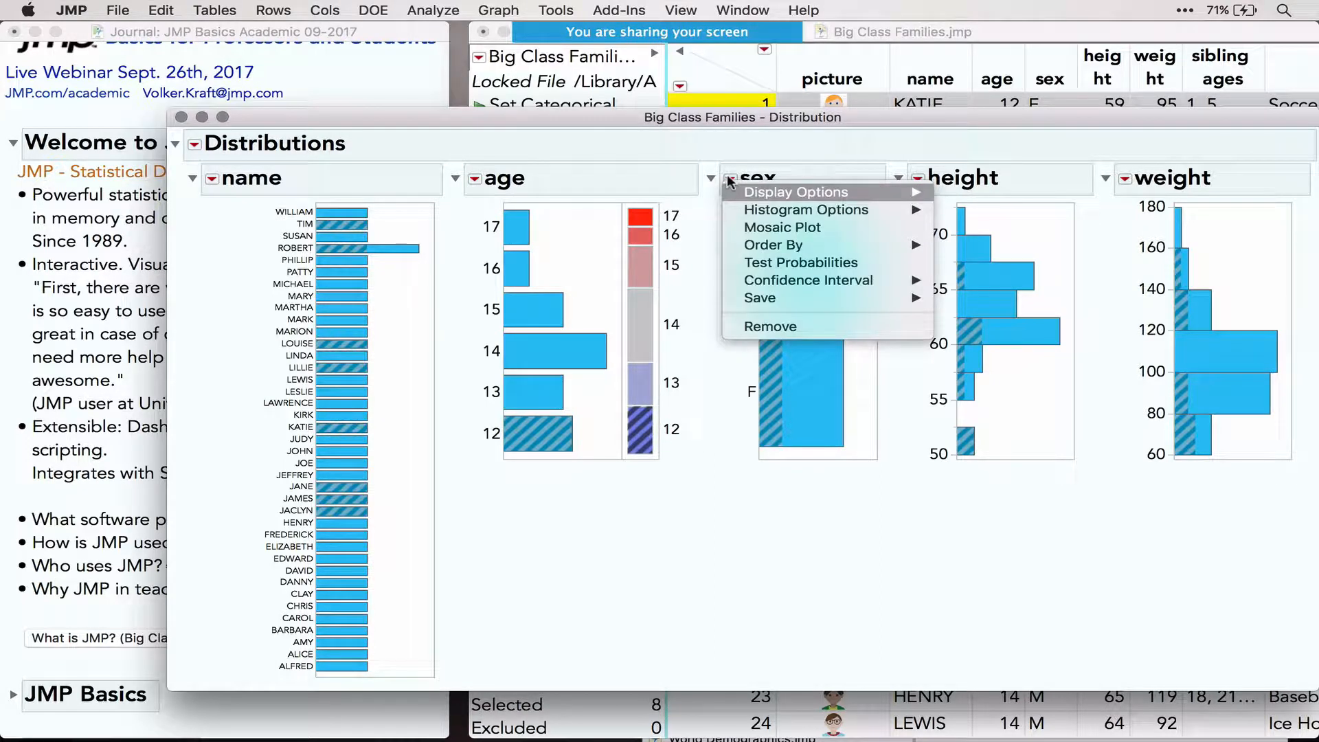
mouse_move(785, 211)
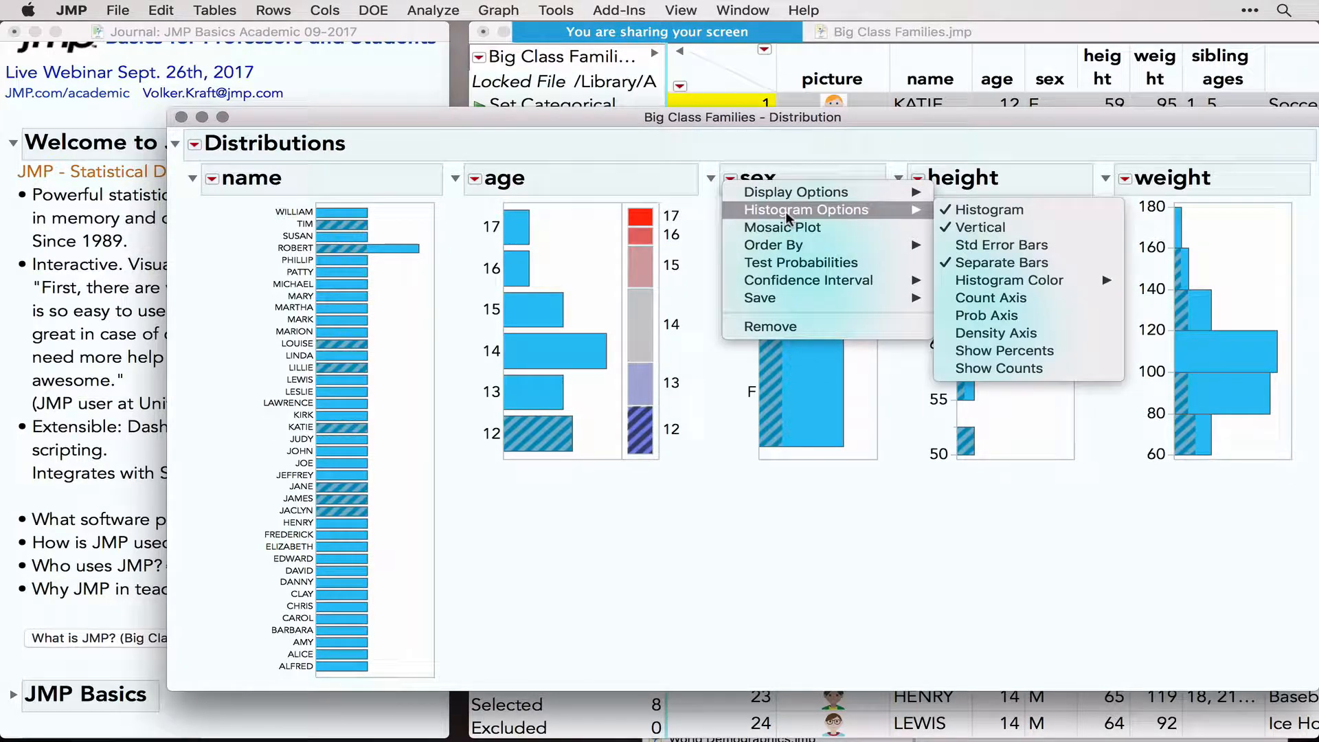
left_click(986, 366)
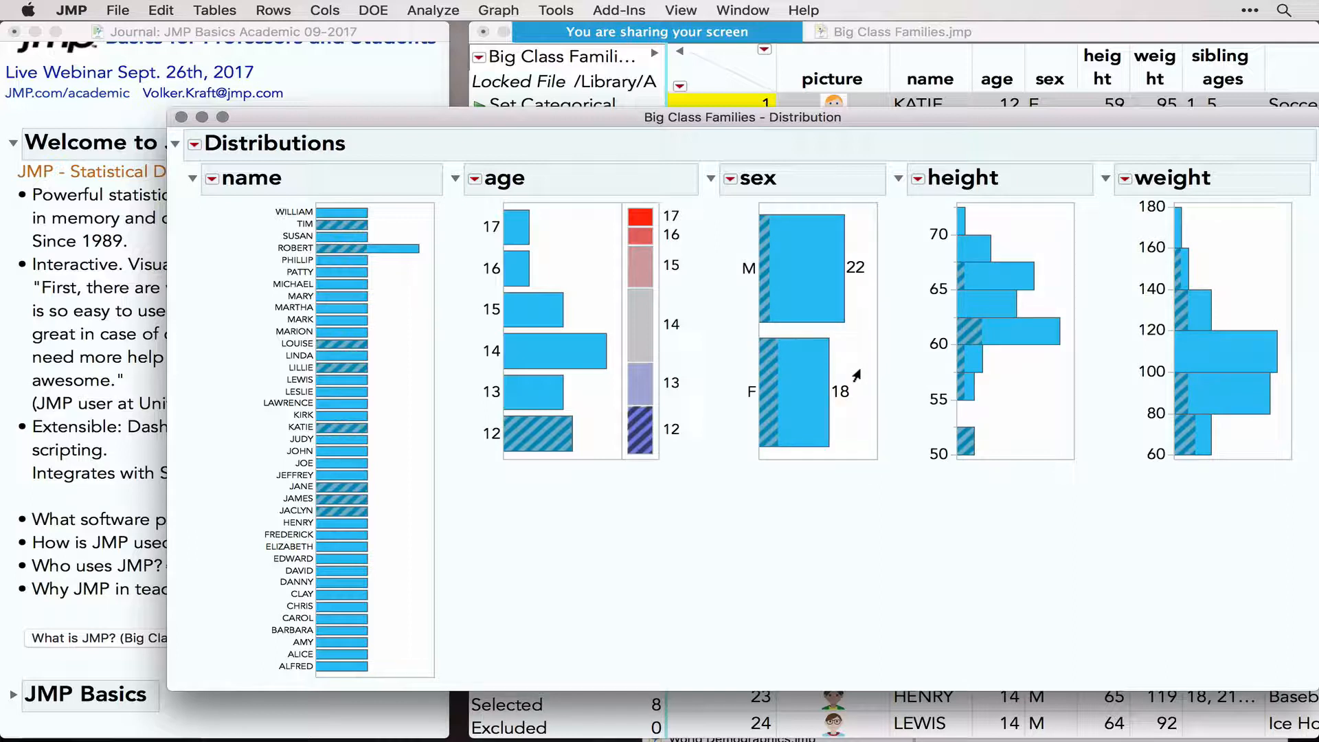
Select the longest bar in the name histogram, and remove the name distribution from the report
left_click(383, 251)
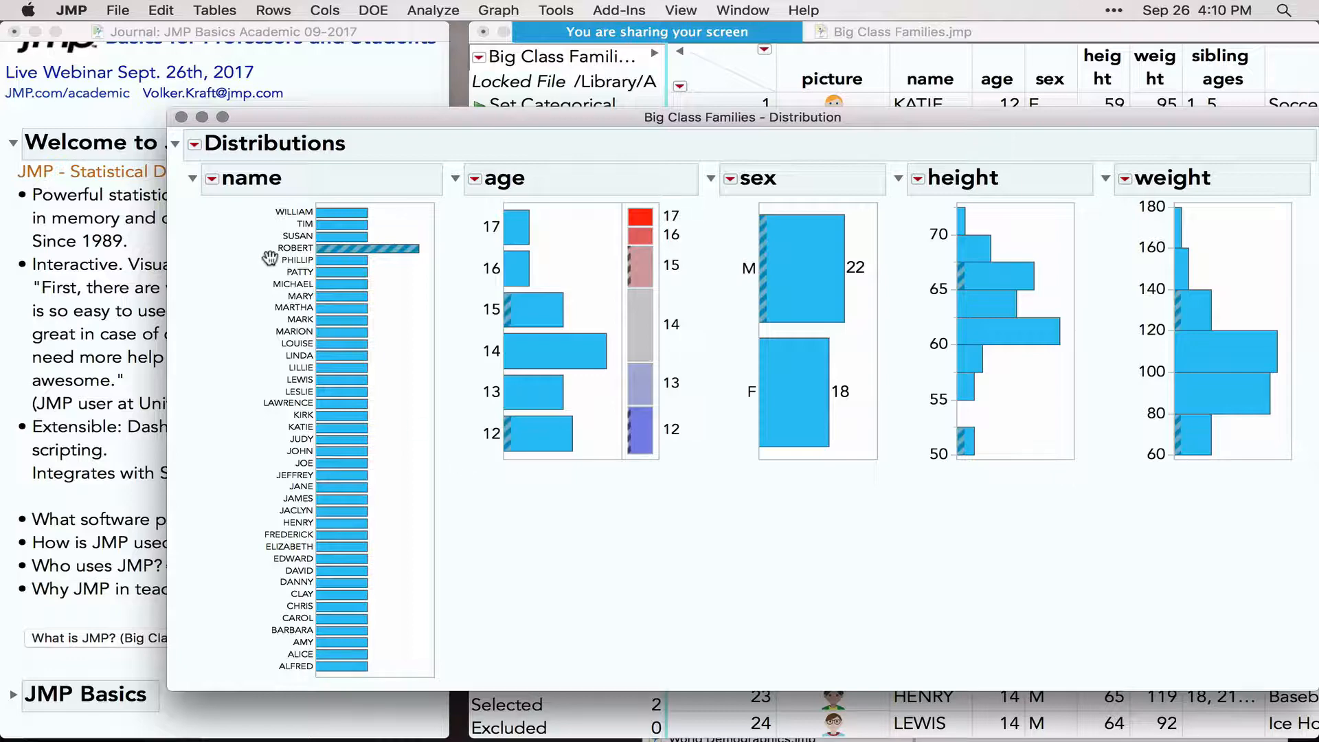
left_click(214, 179)
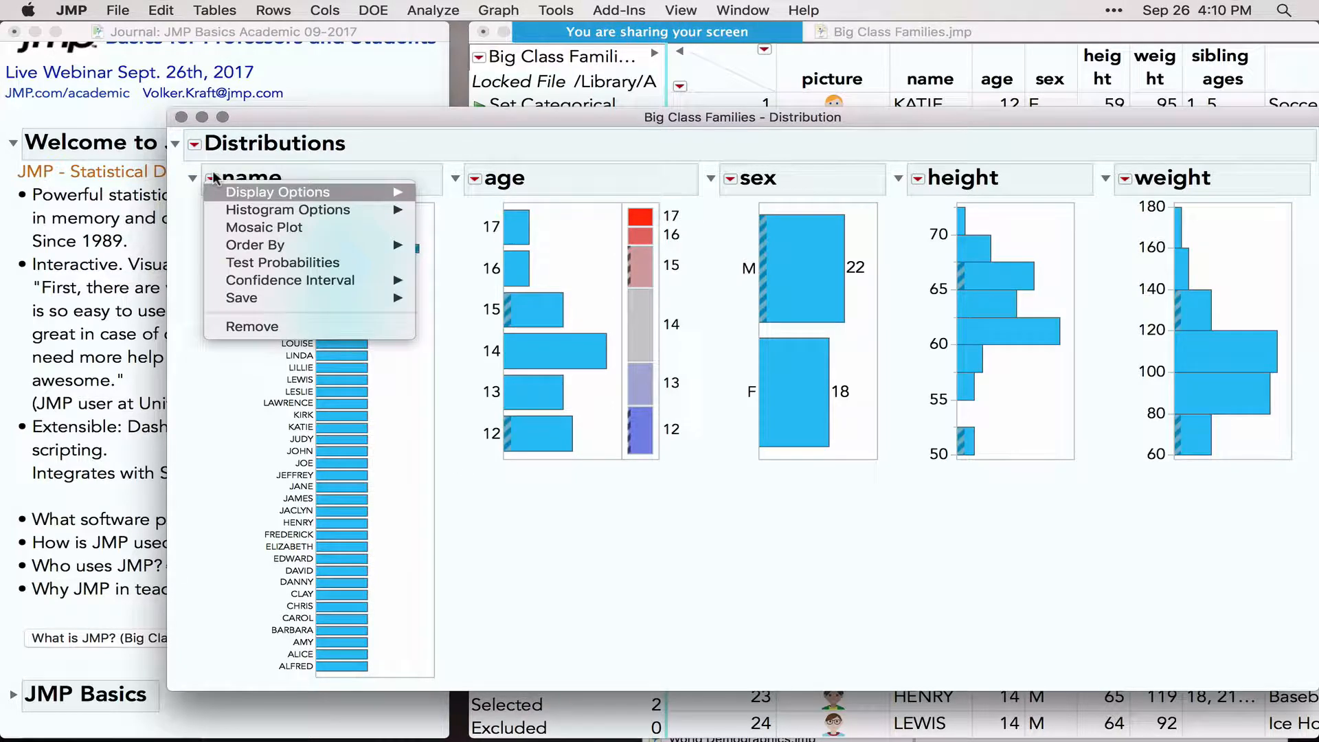
left_click(286, 327)
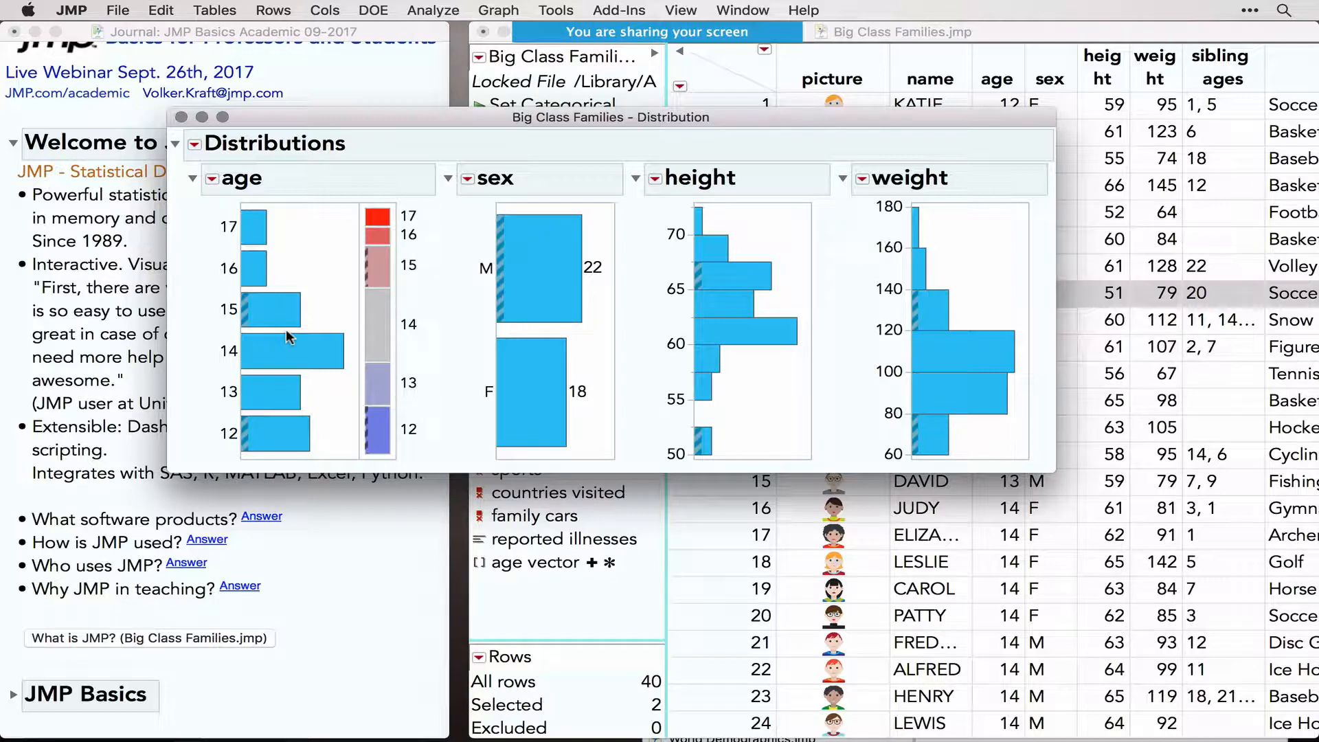
Stack the distributions into a horizontal layout and collapse the age, sex and height sections
left_click(195, 144)
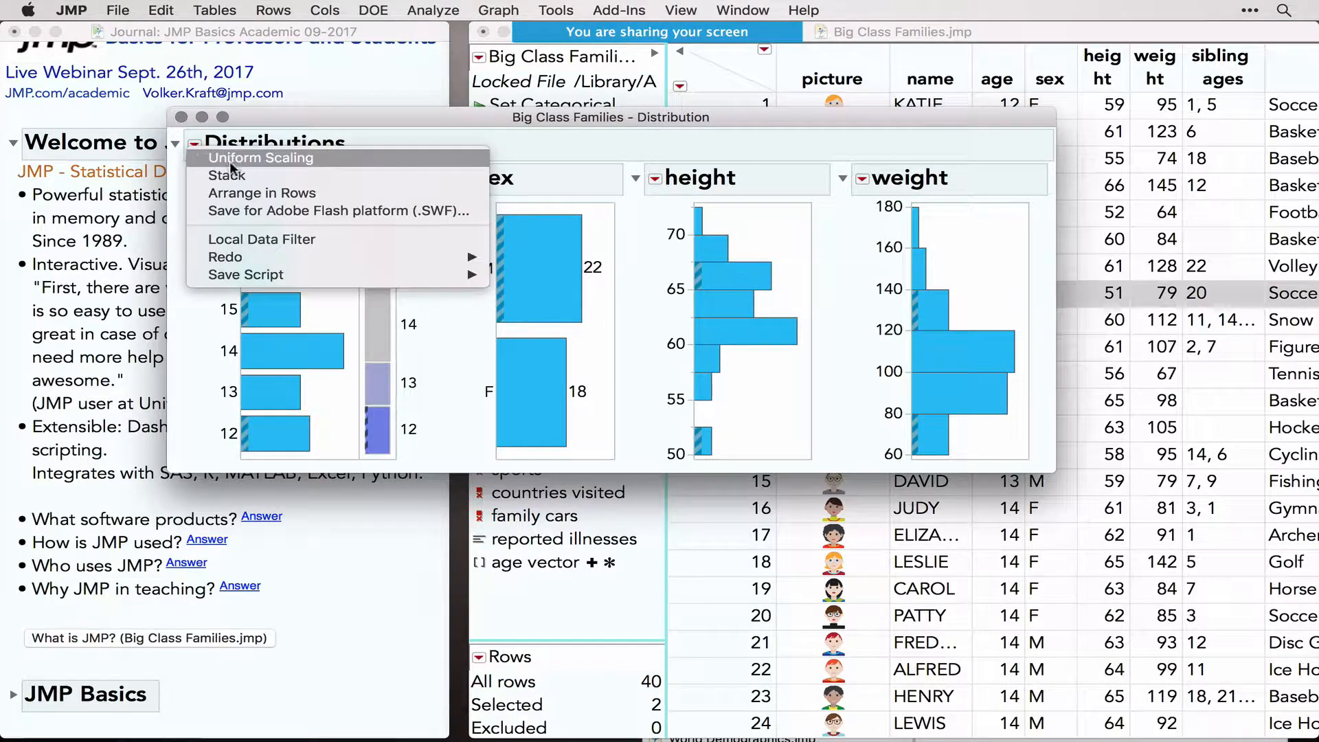
left_click(248, 173)
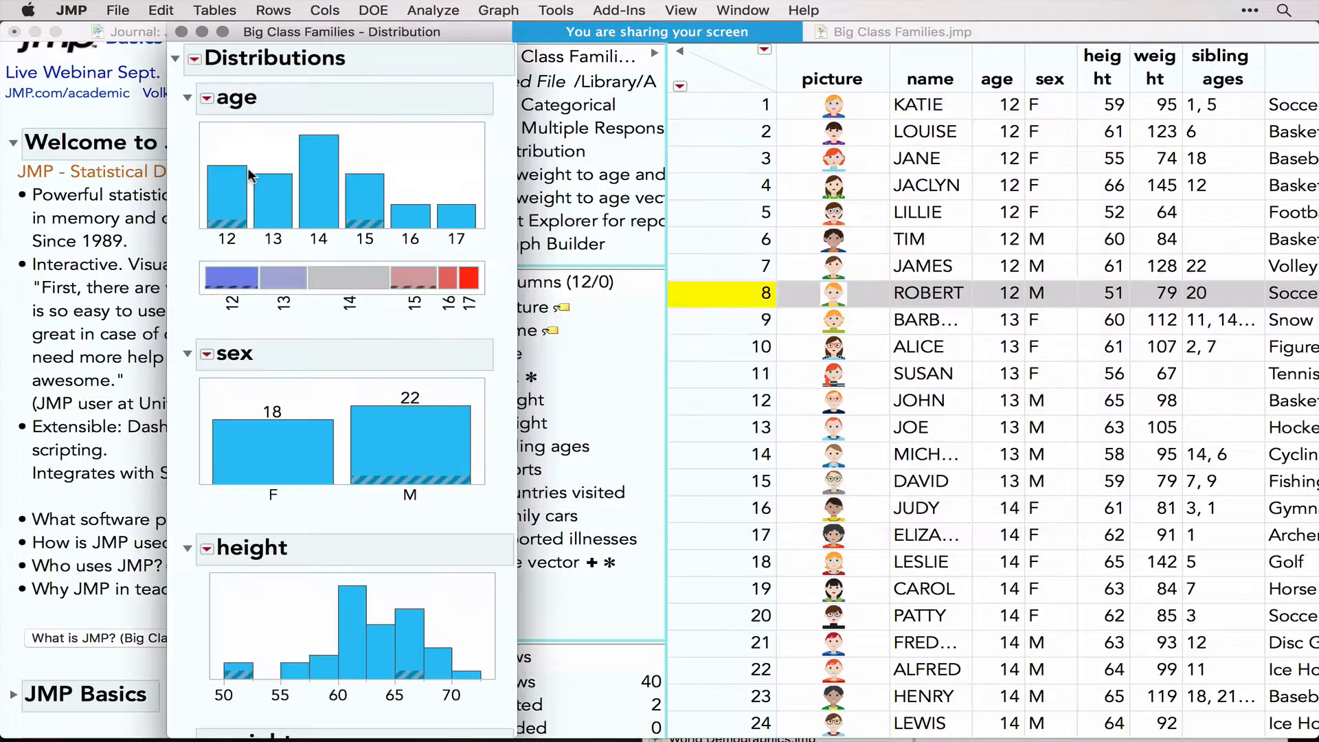
left_click(188, 101)
left_click(191, 136)
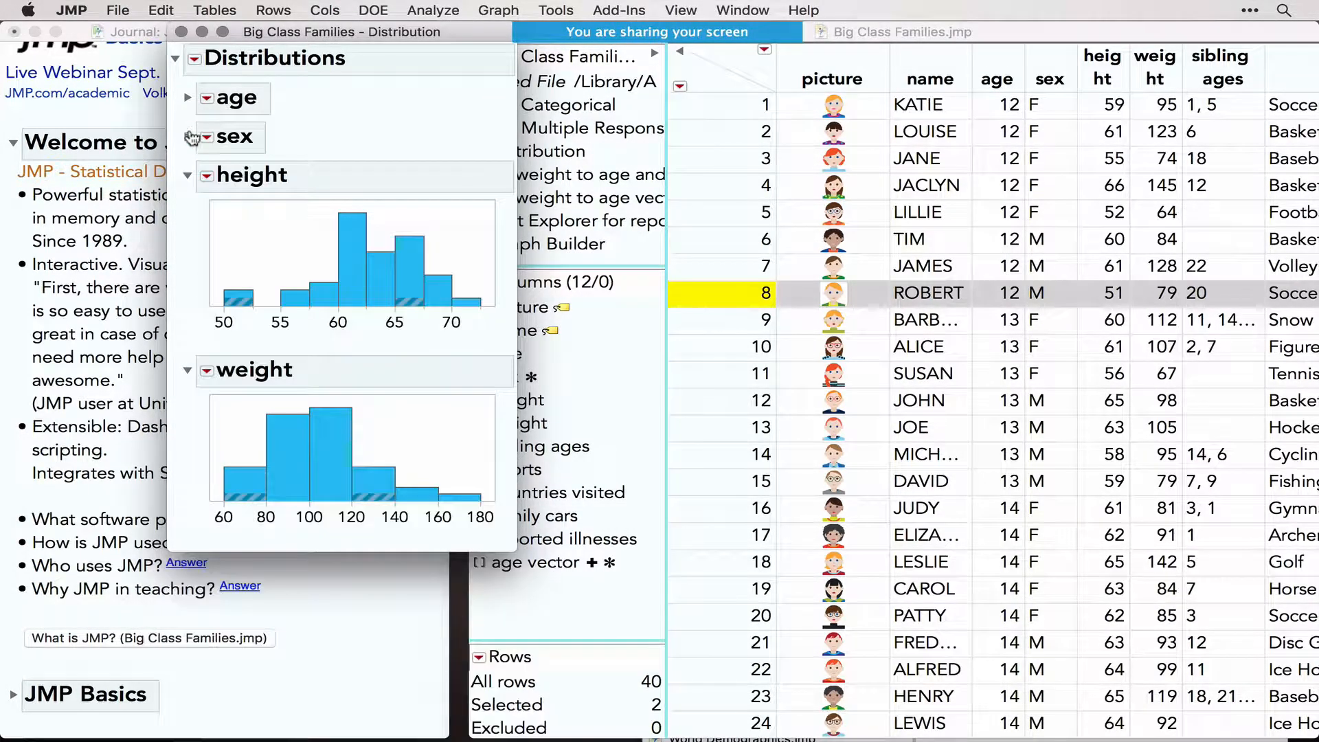
left_click(187, 177)
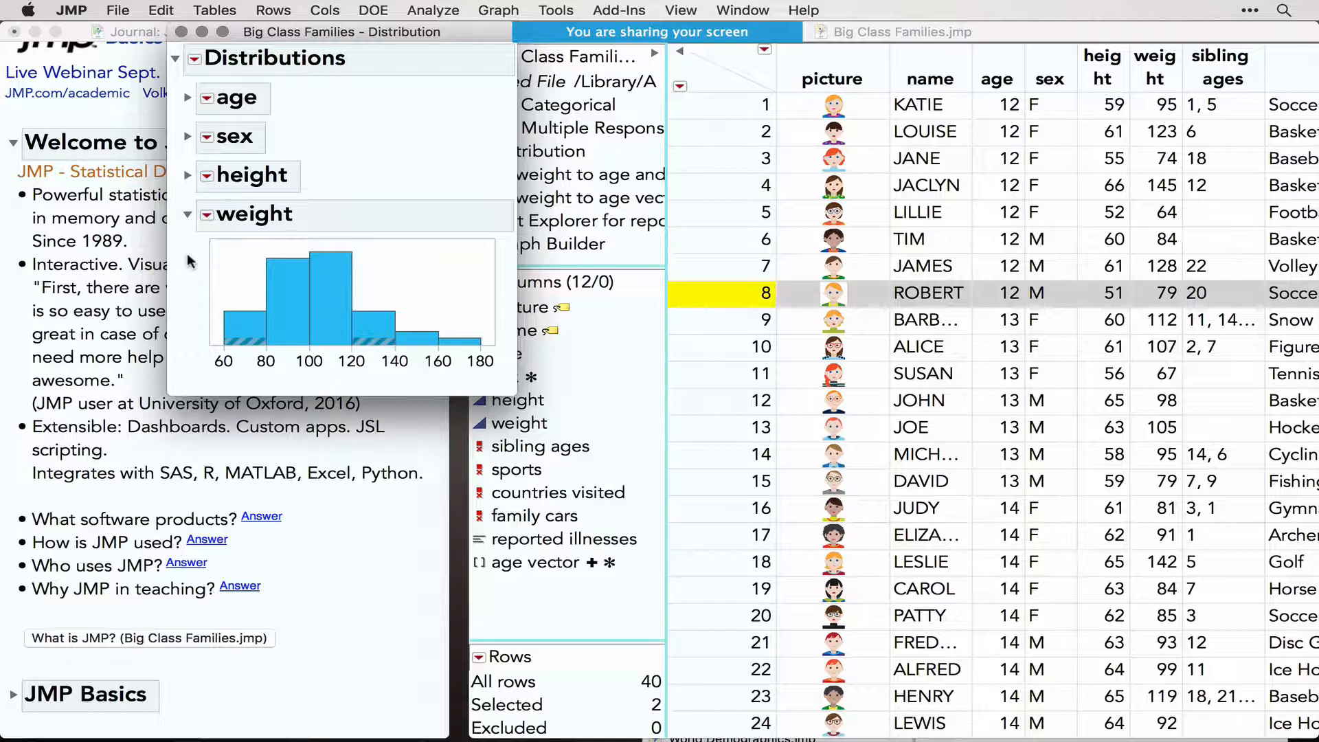
Add an outlier box plot to the weight distribution, clear the row selection, and identify the student behind the outlying point
left_click(207, 216)
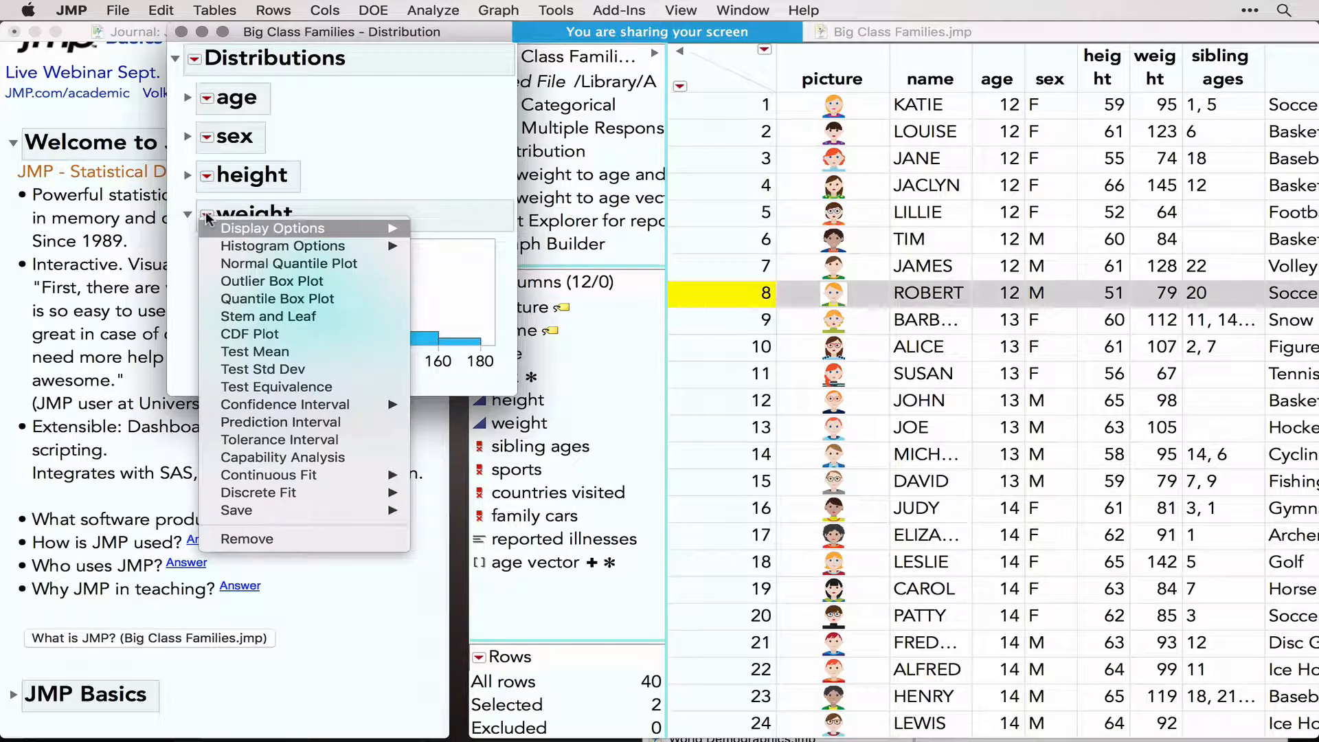
left_click(285, 282)
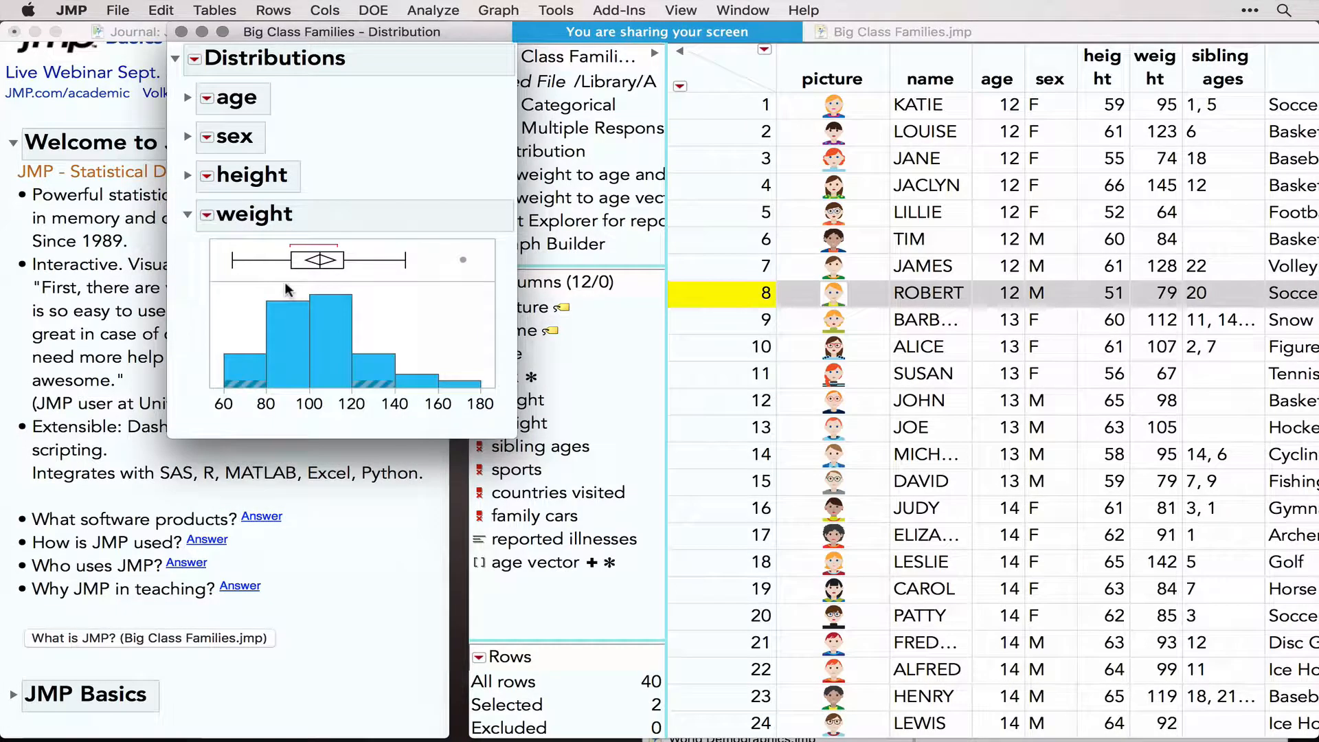
left_click(434, 269)
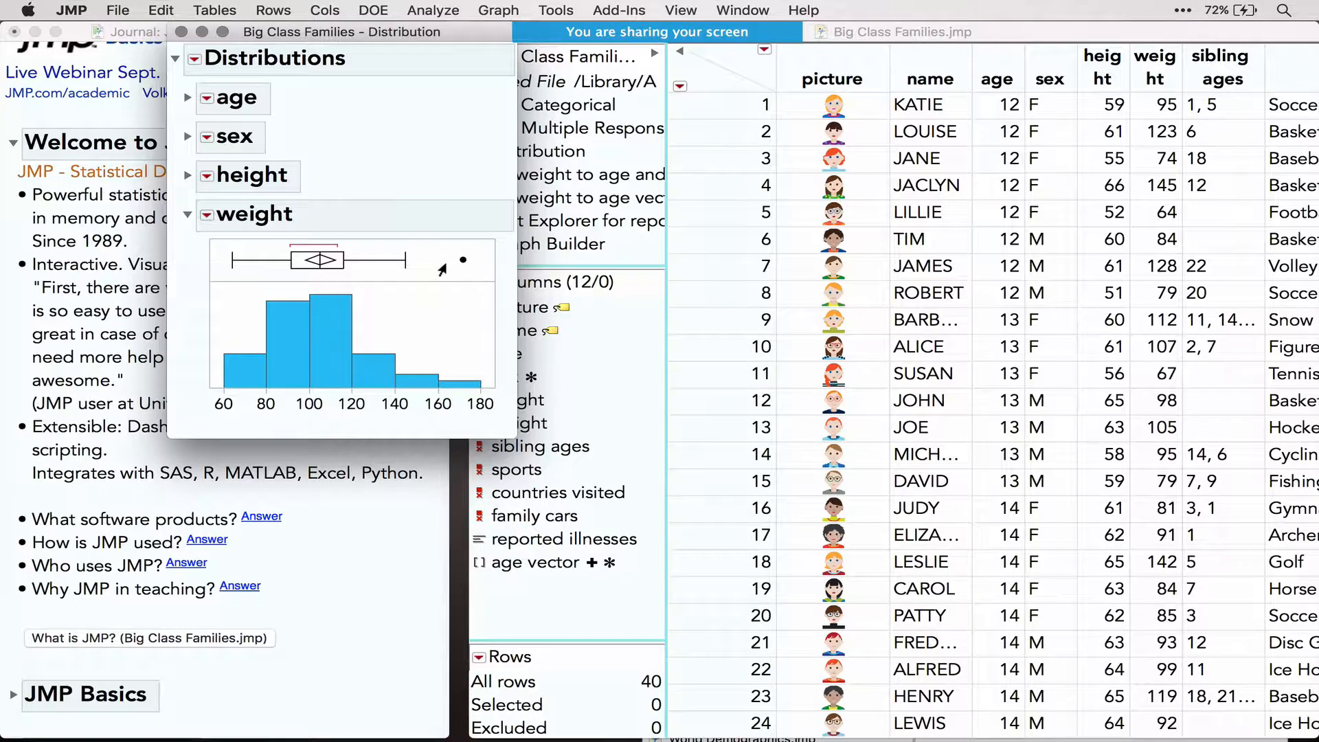
mouse_move(460, 264)
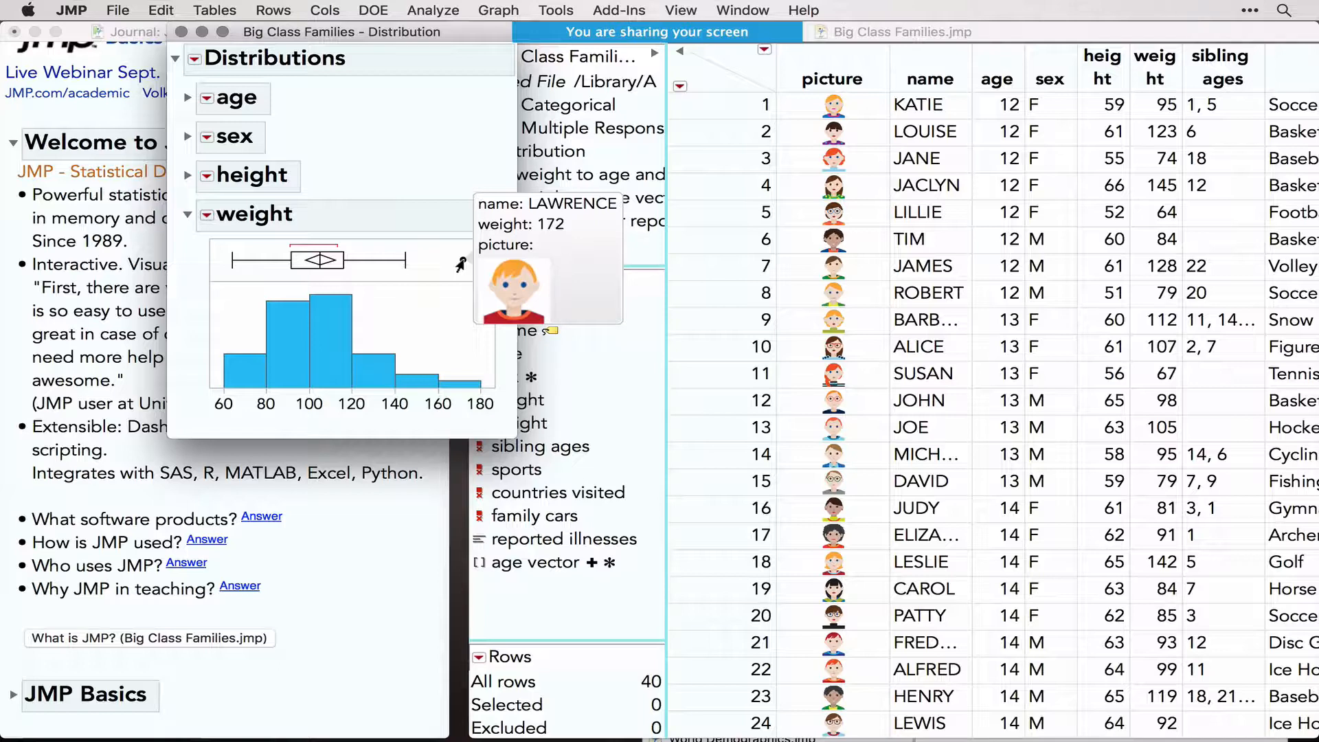
Add a normal quantile plot to the weight distribution and fit a continuous Normal distribution to it
left_click(207, 215)
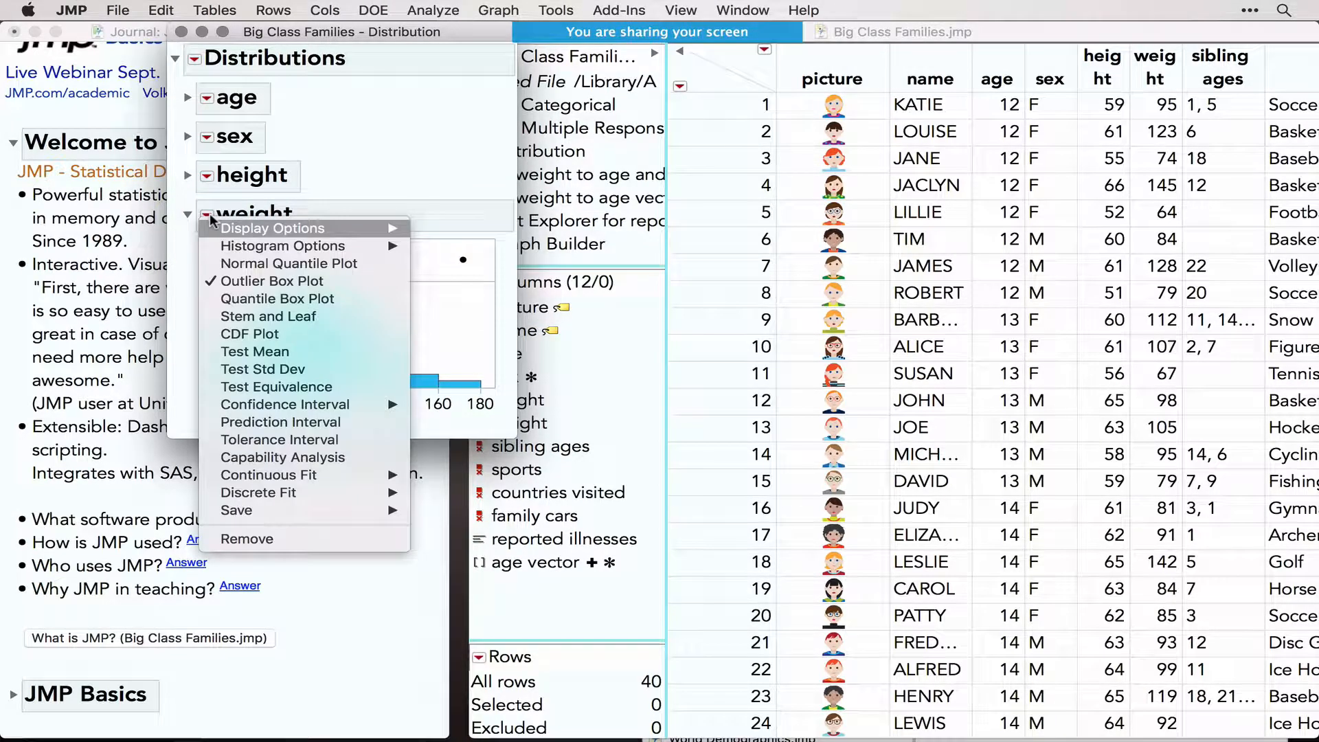
left_click(247, 263)
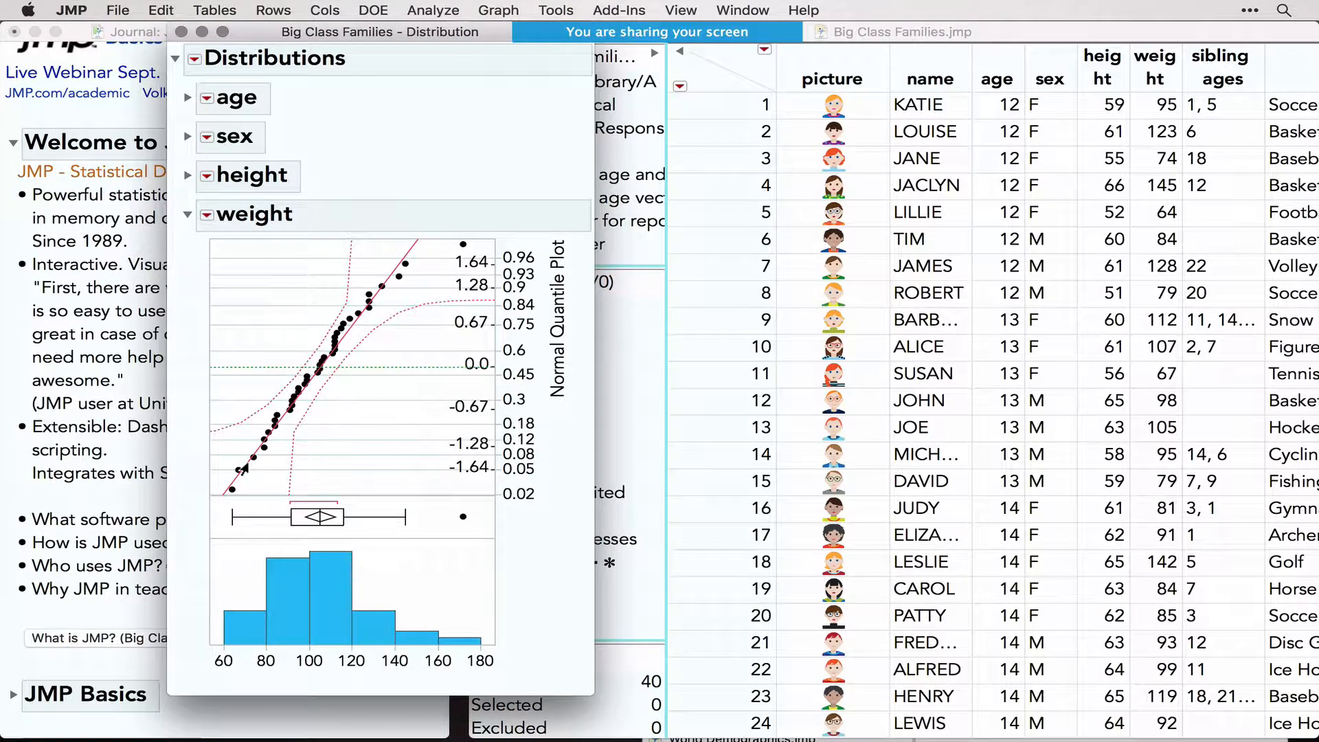
left_click(207, 215)
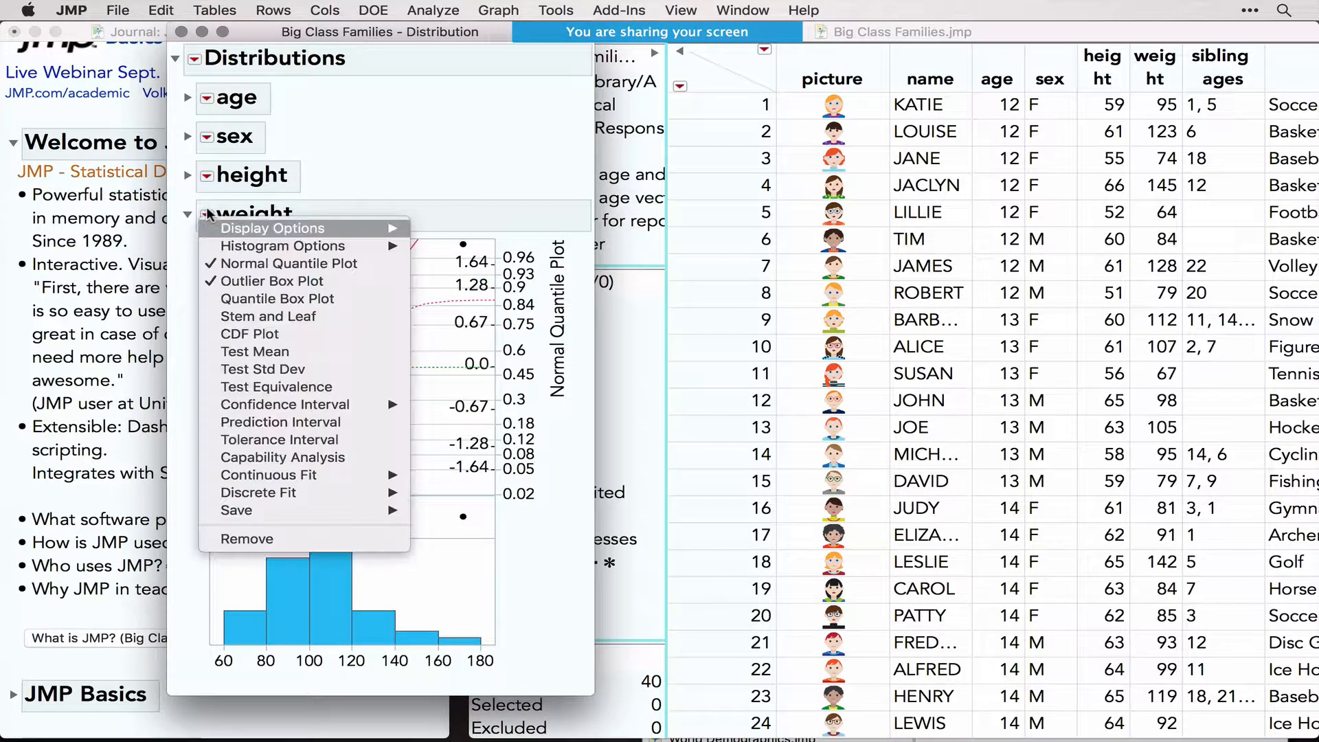
mouse_move(335, 474)
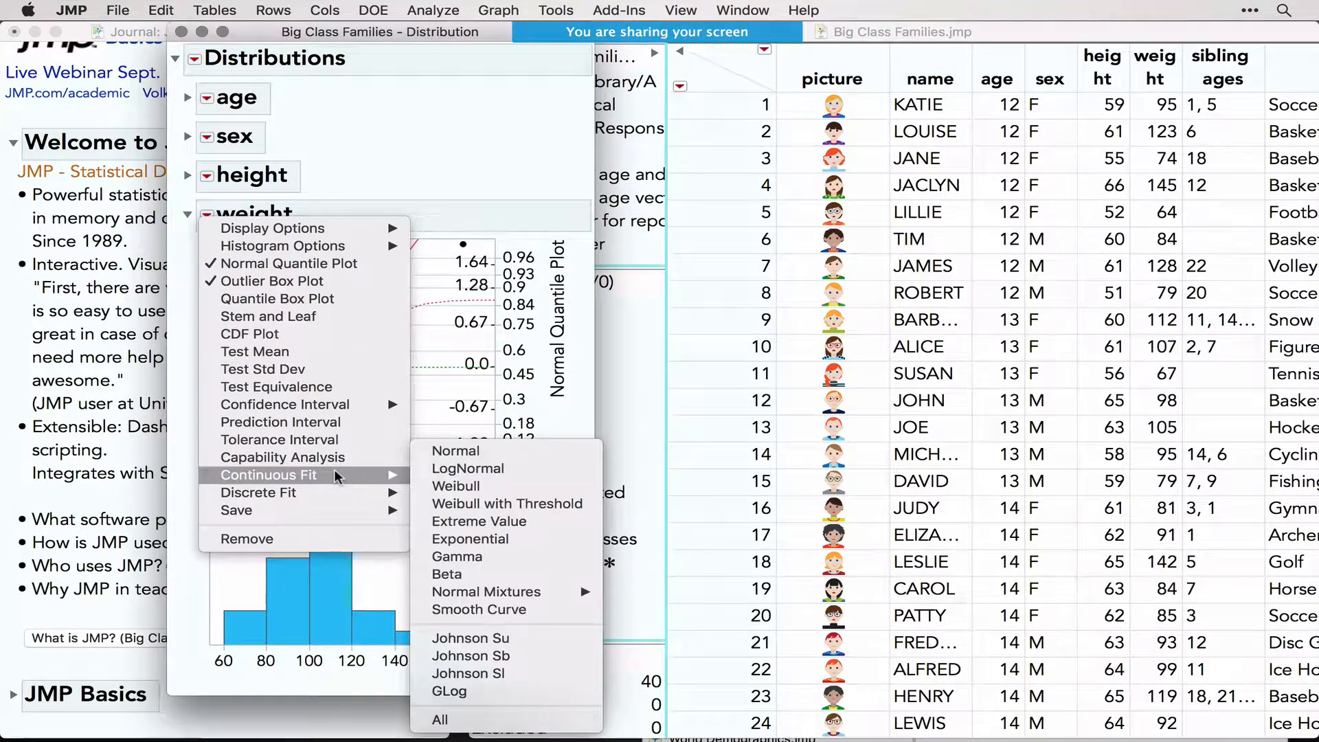
left_click(456, 451)
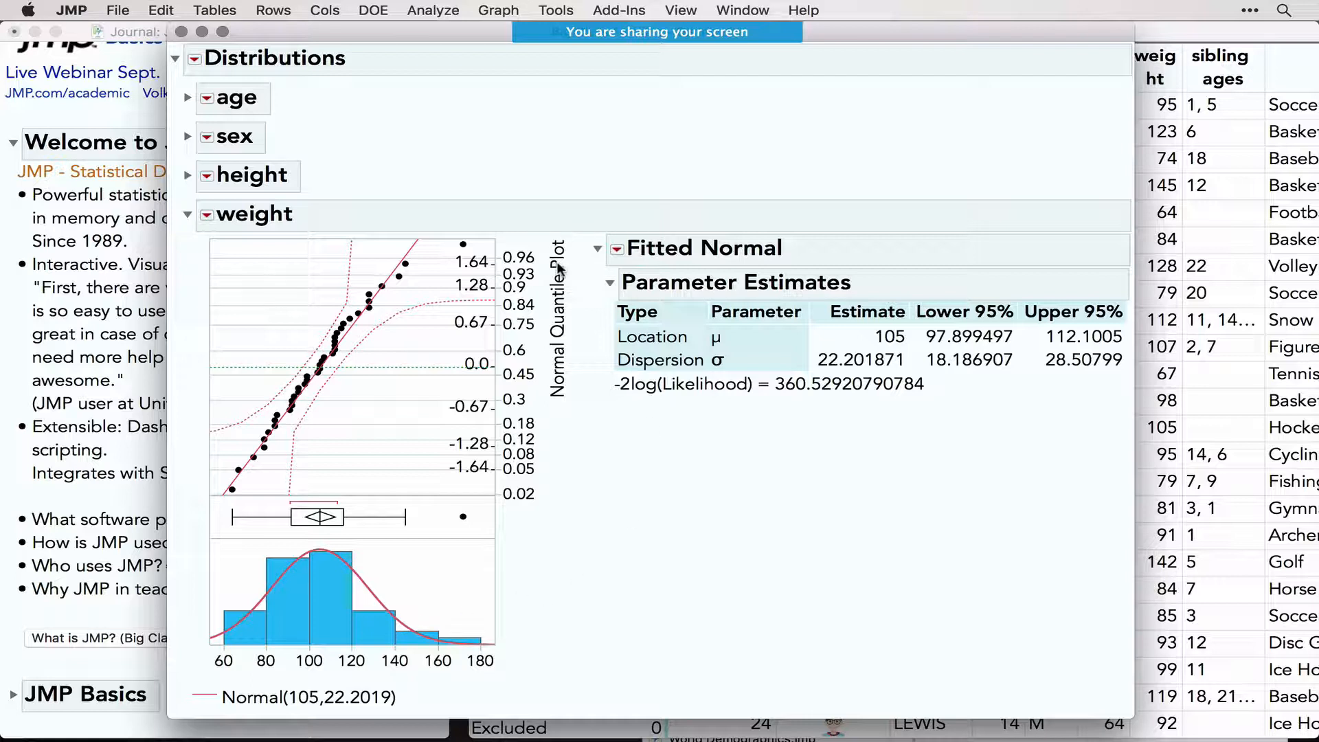
Run the Goodness of Fit test on the fitted Normal distribution, and close the Distribution report after pointing out the p-value and note
left_click(618, 250)
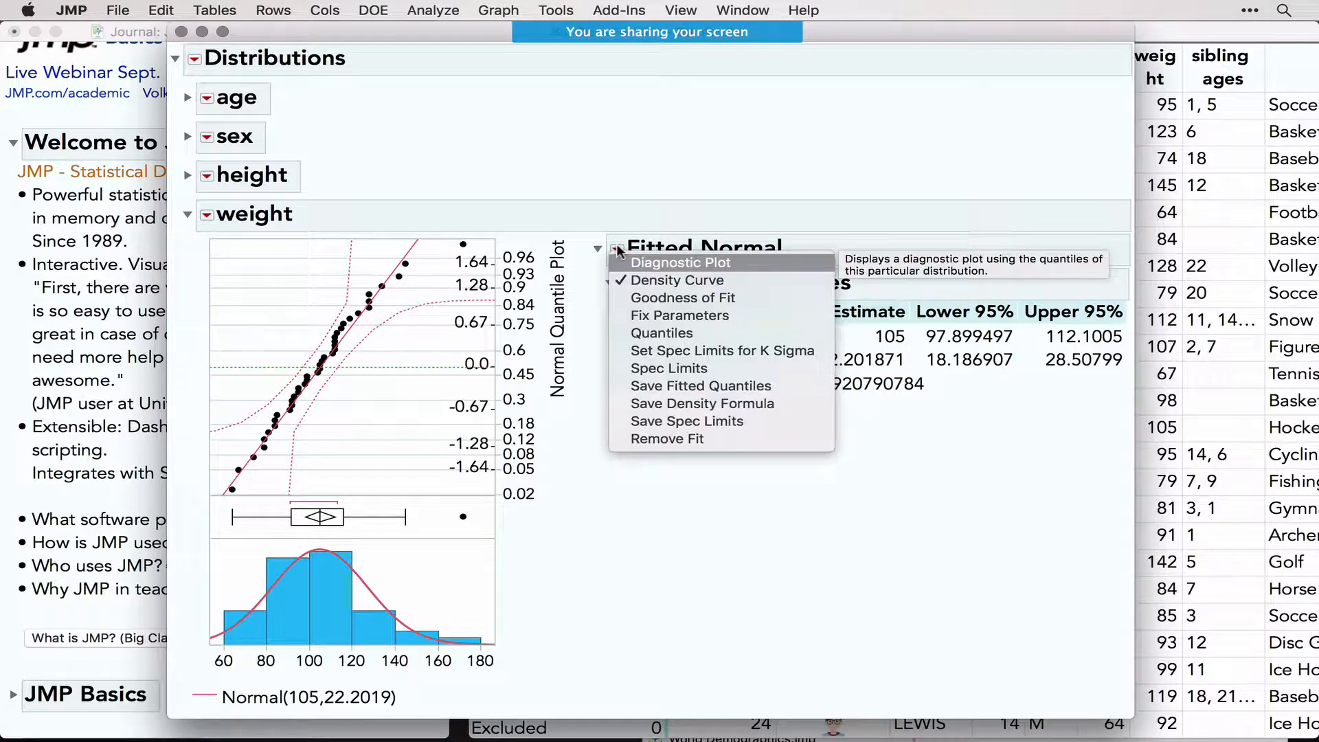
left_click(657, 300)
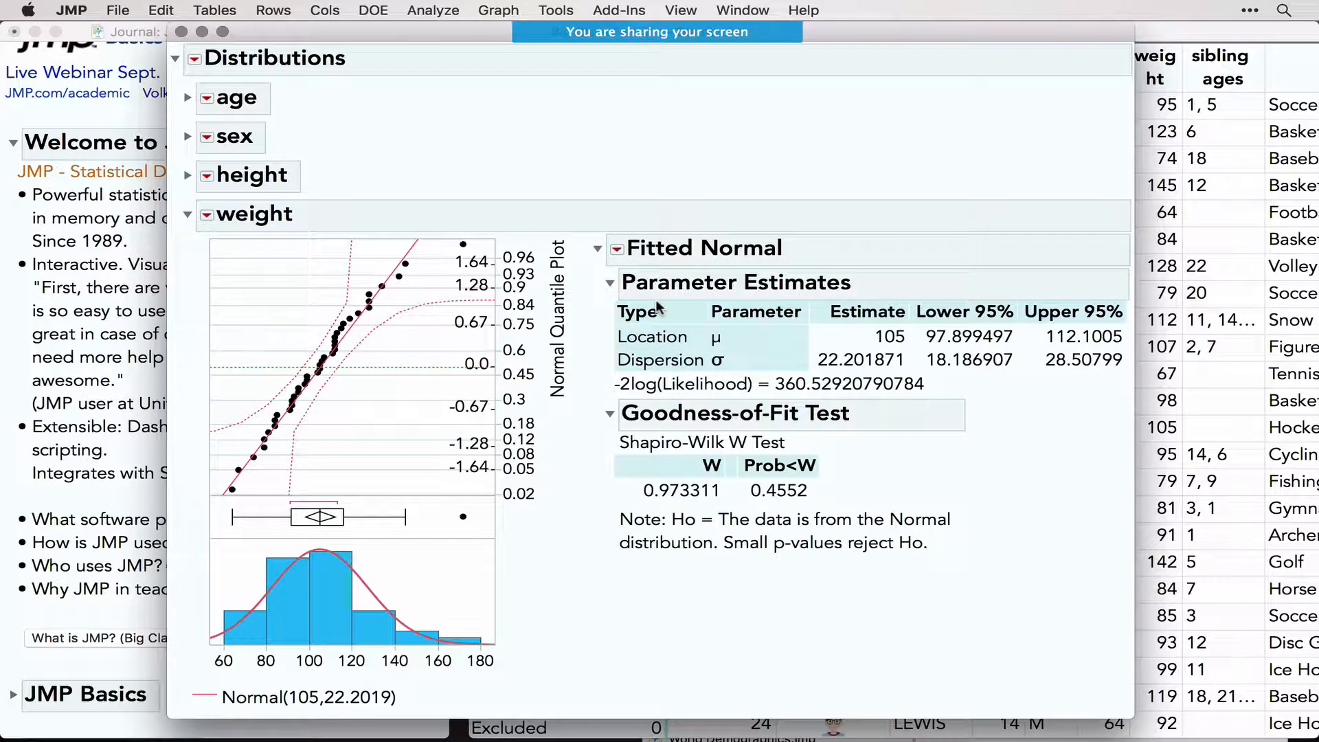
mouse_move(547, 533)
left_mouse_down()
mouse_move(553, 485)
mouse_move(612, 433)
mouse_move(591, 449)
left_mouse_up()
mouse_move(781, 498)
left_click_drag(739, 565, 908, 561)
left_click(181, 32)
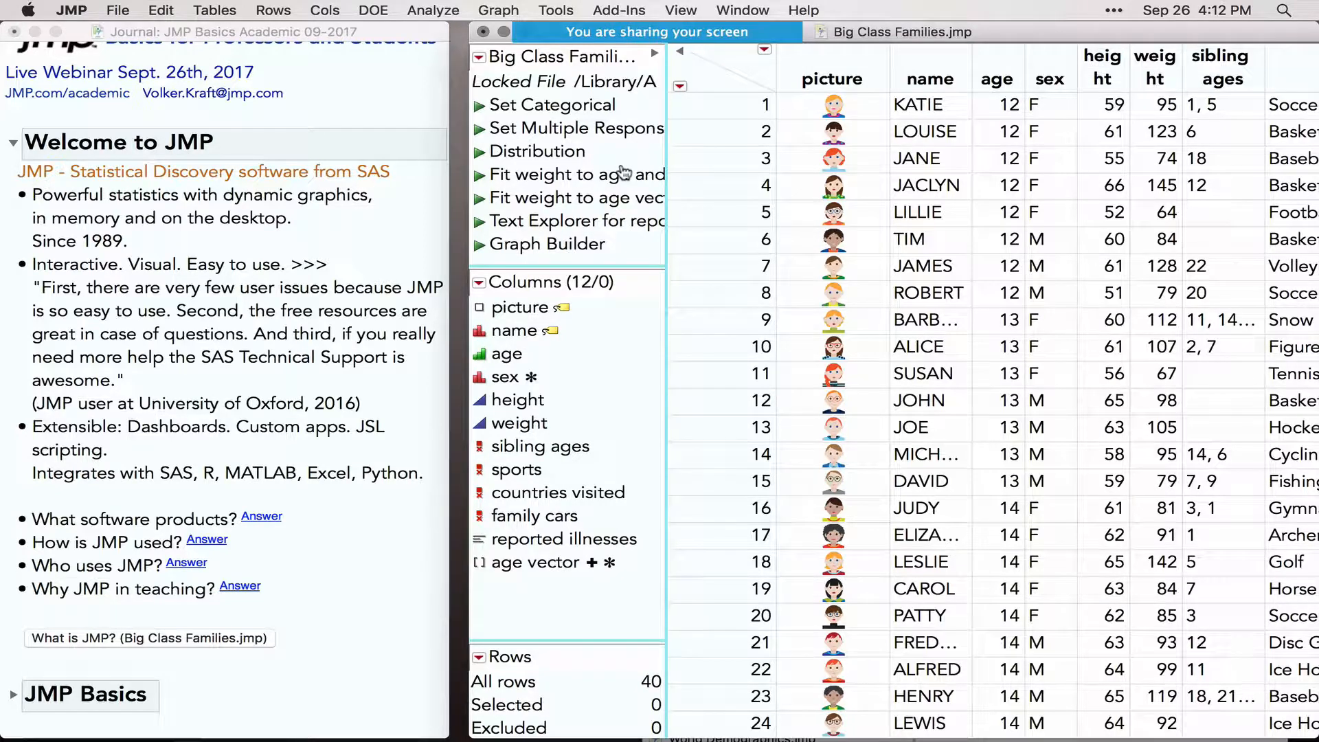
Create a Graph Builder scatterplot with weight on Y and height on X, and add a line of fit
left_click(498, 10)
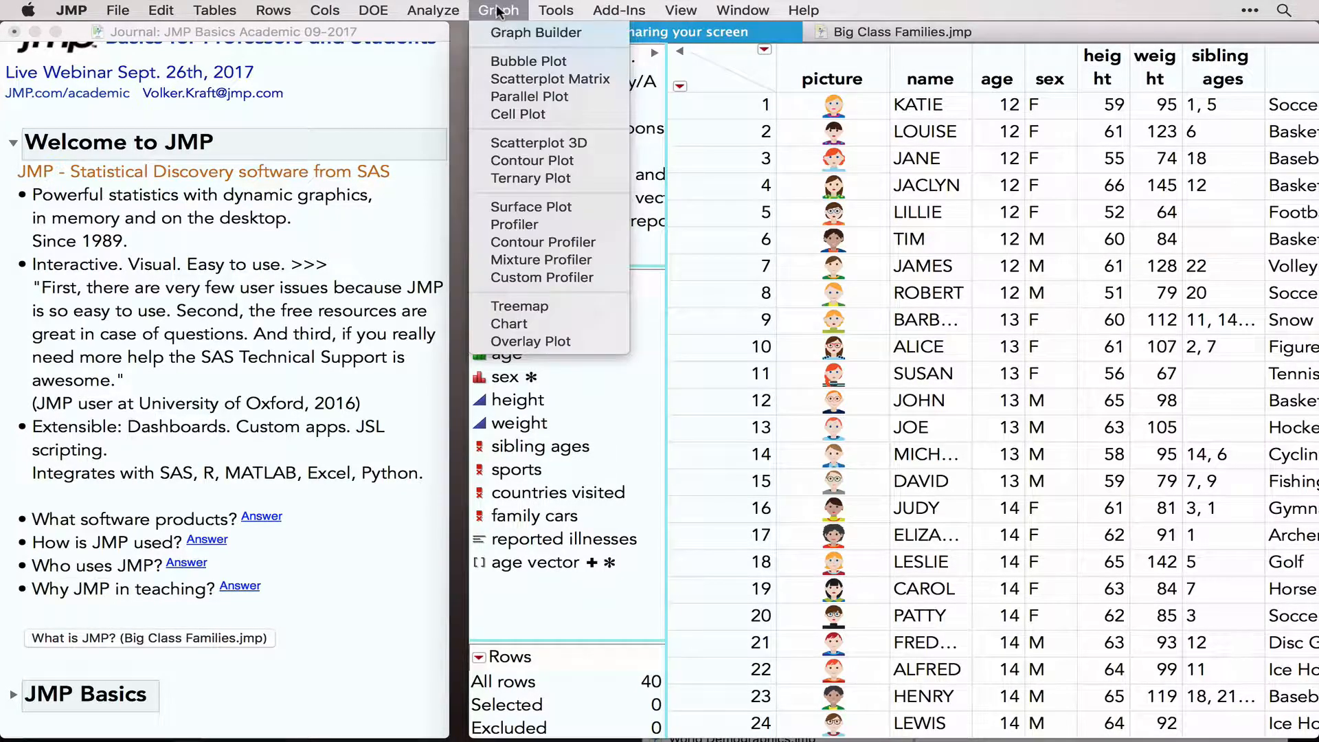
left_click(536, 33)
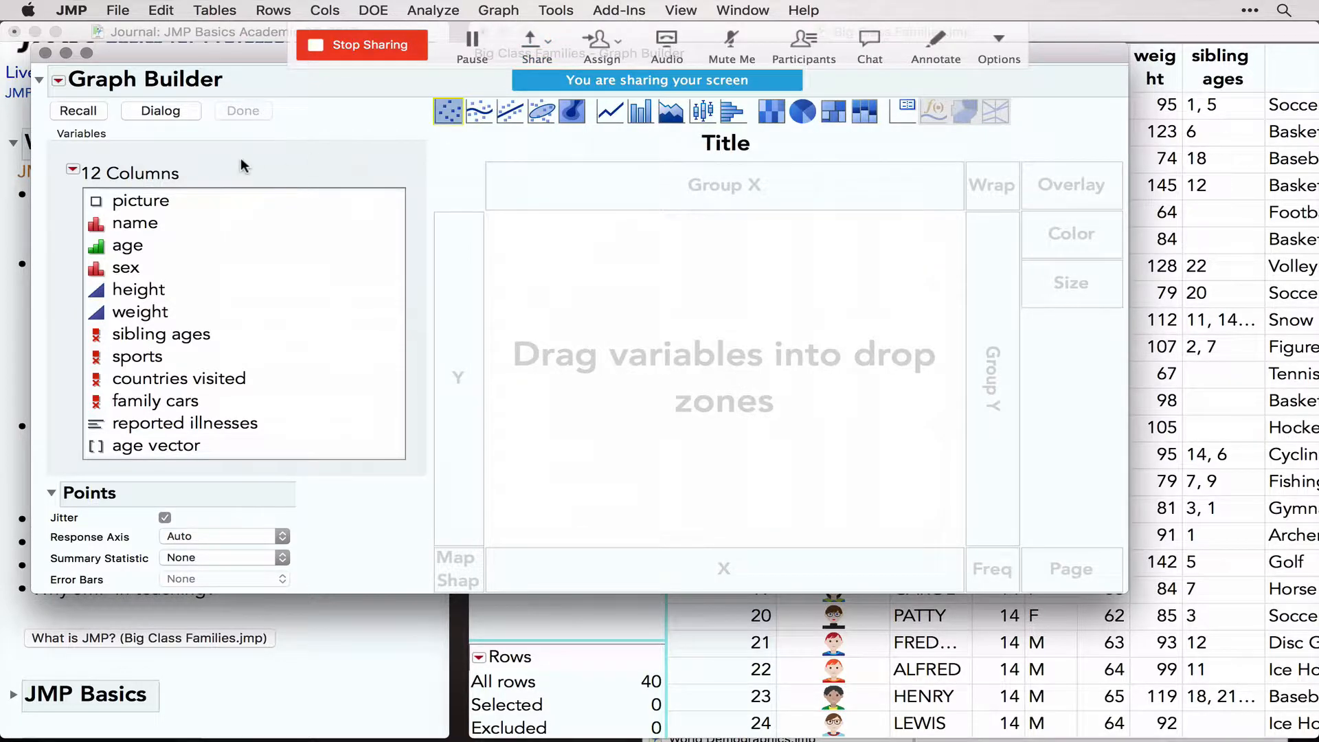
left_click(152, 313)
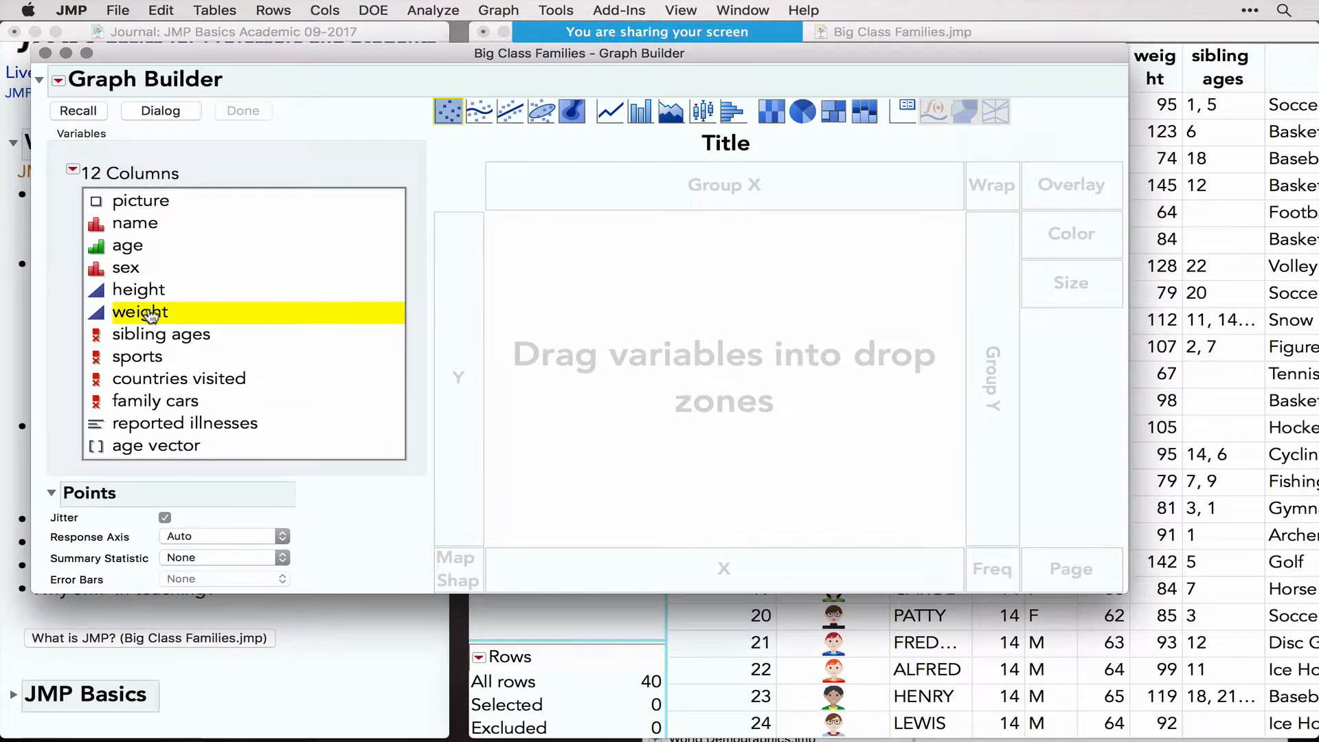
left_click_drag(151, 313, 480, 309)
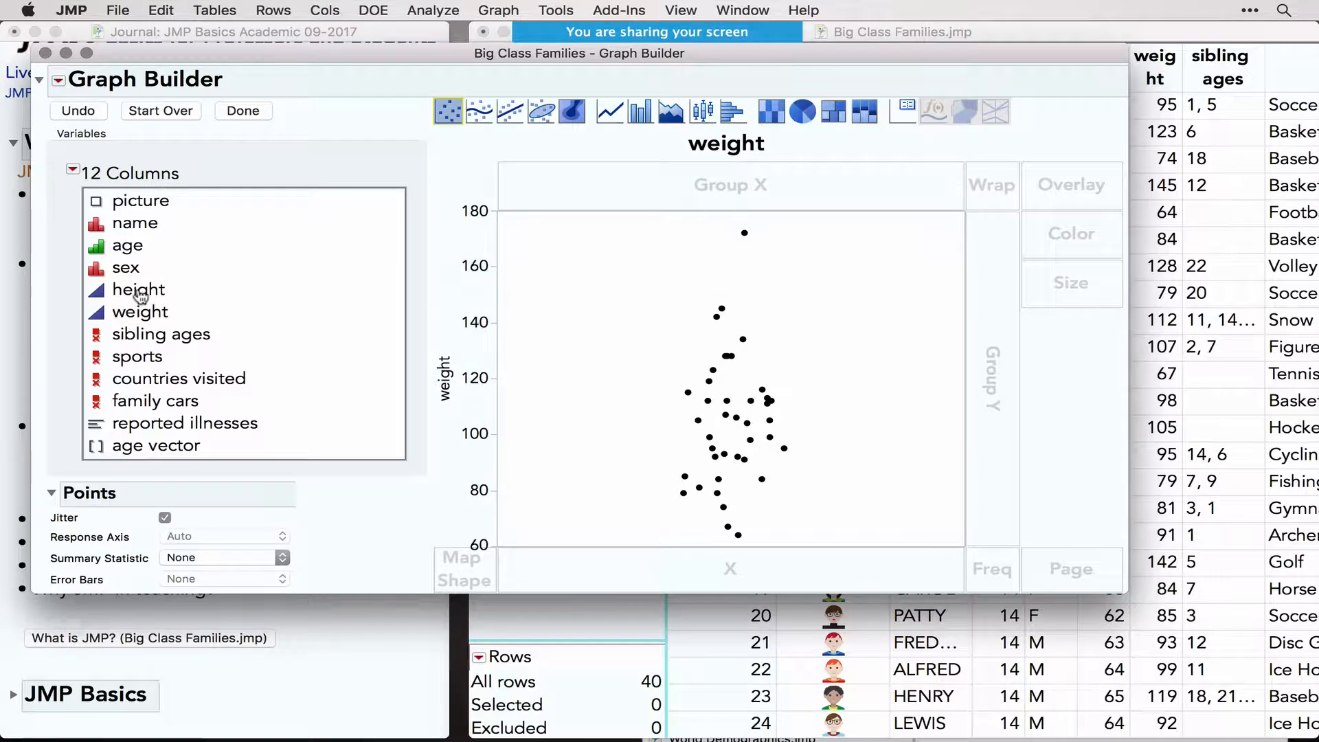
left_click_drag(141, 294, 716, 580)
left_click(509, 112)
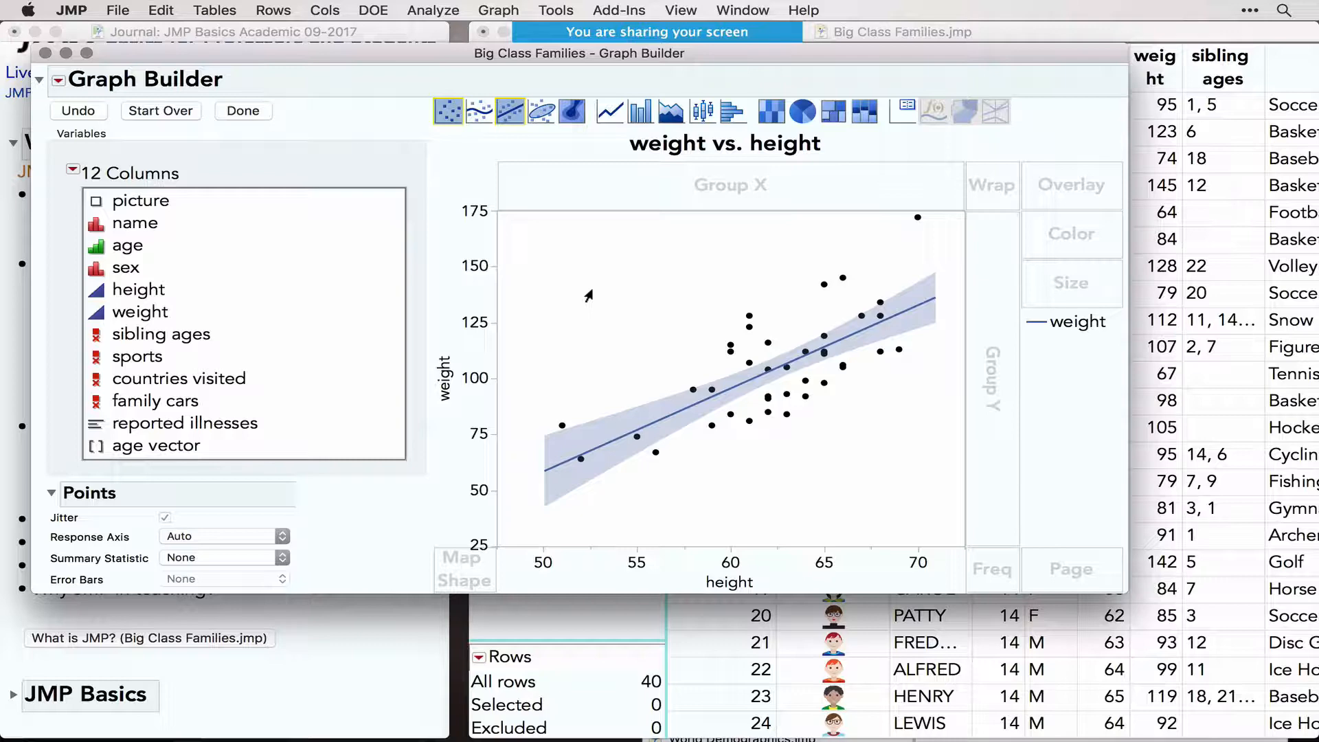
Overlay the weight versus height graph by sex, inspect the heaviest student's point, and clear the graph to start over
left_click(135, 268)
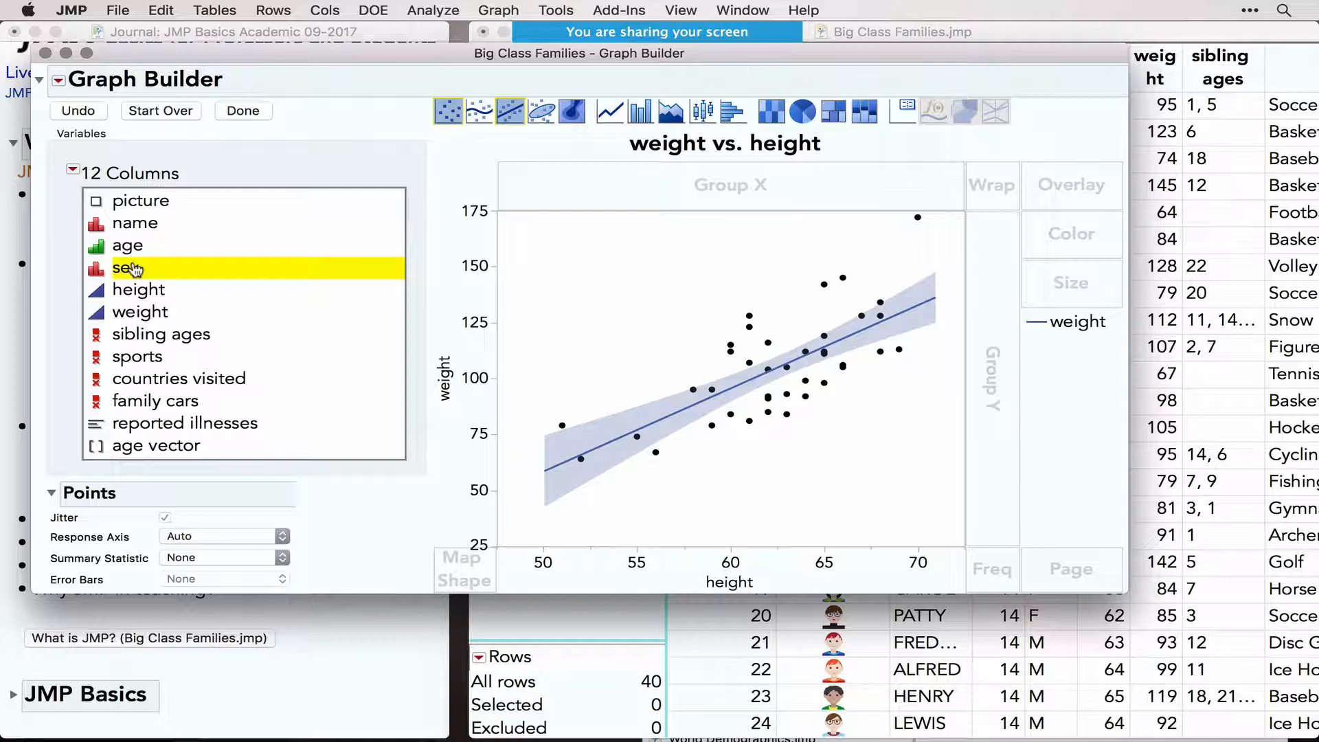
left_click_drag(135, 269, 1070, 193)
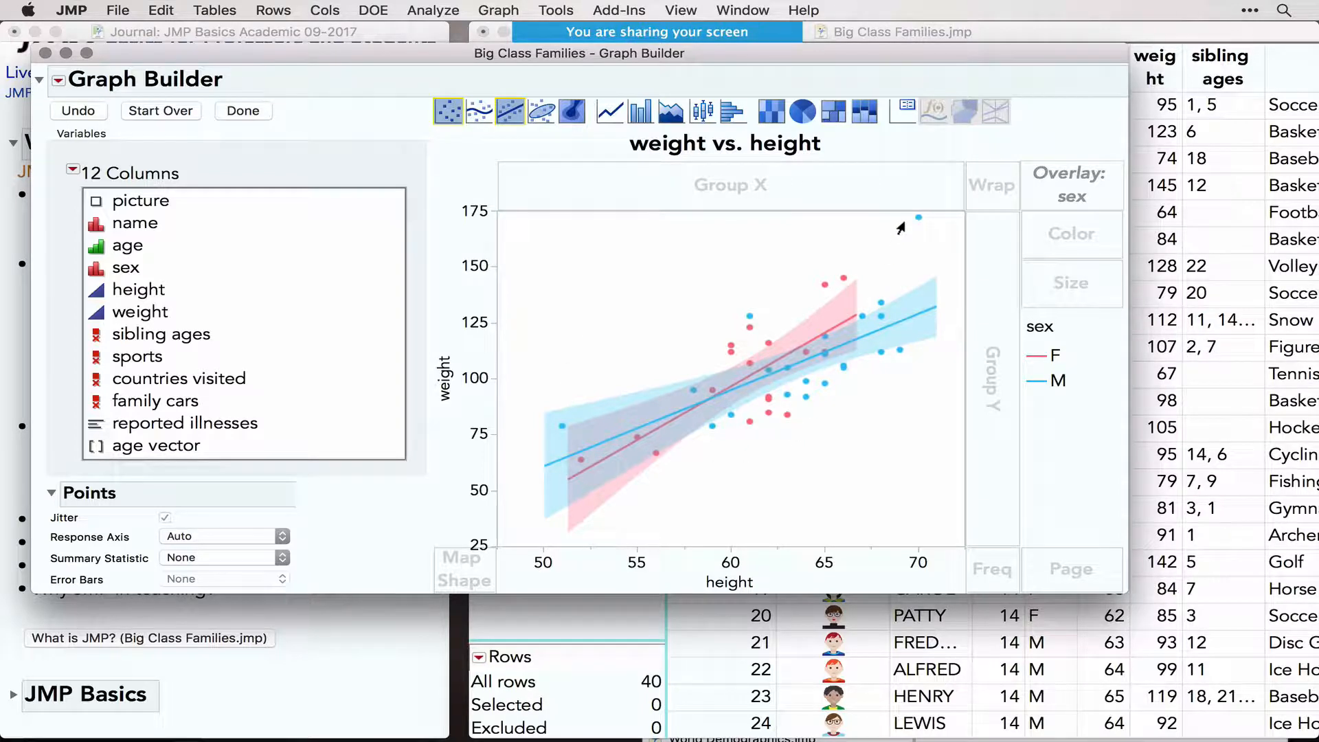
mouse_move(914, 223)
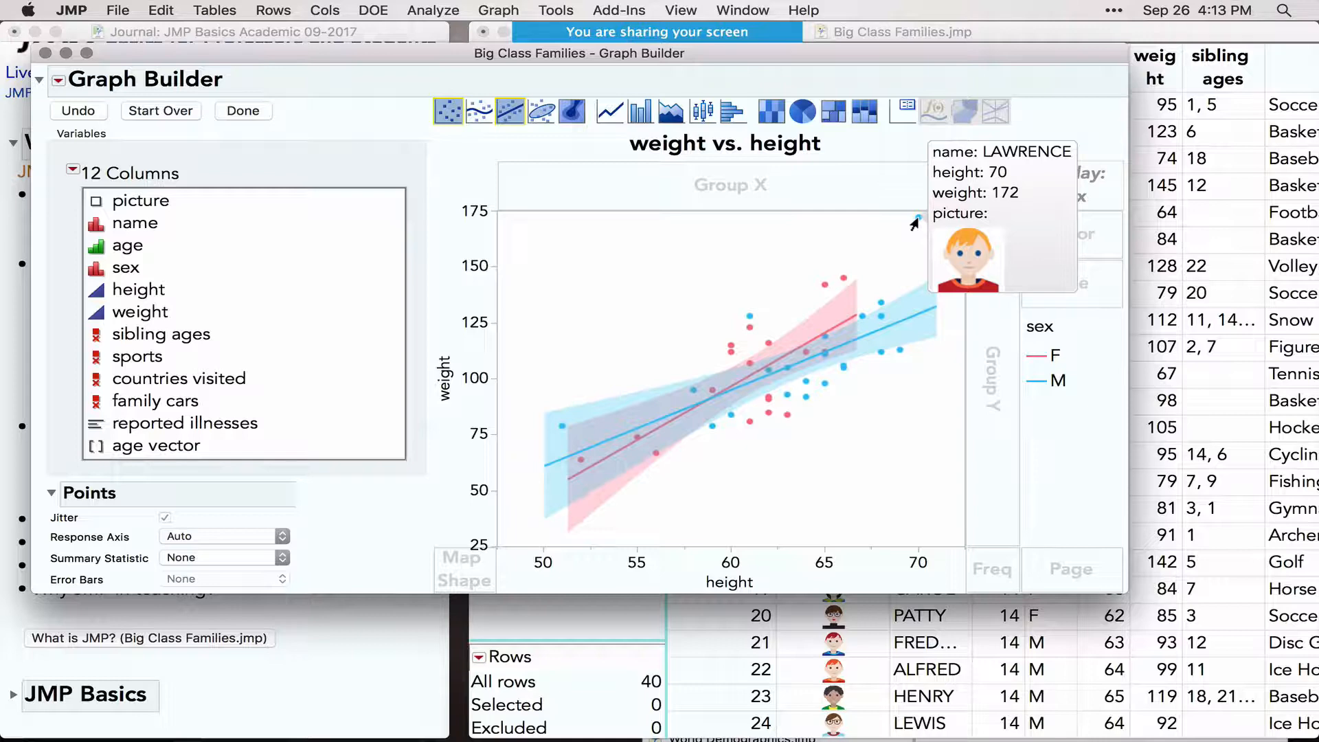
left_click(172, 113)
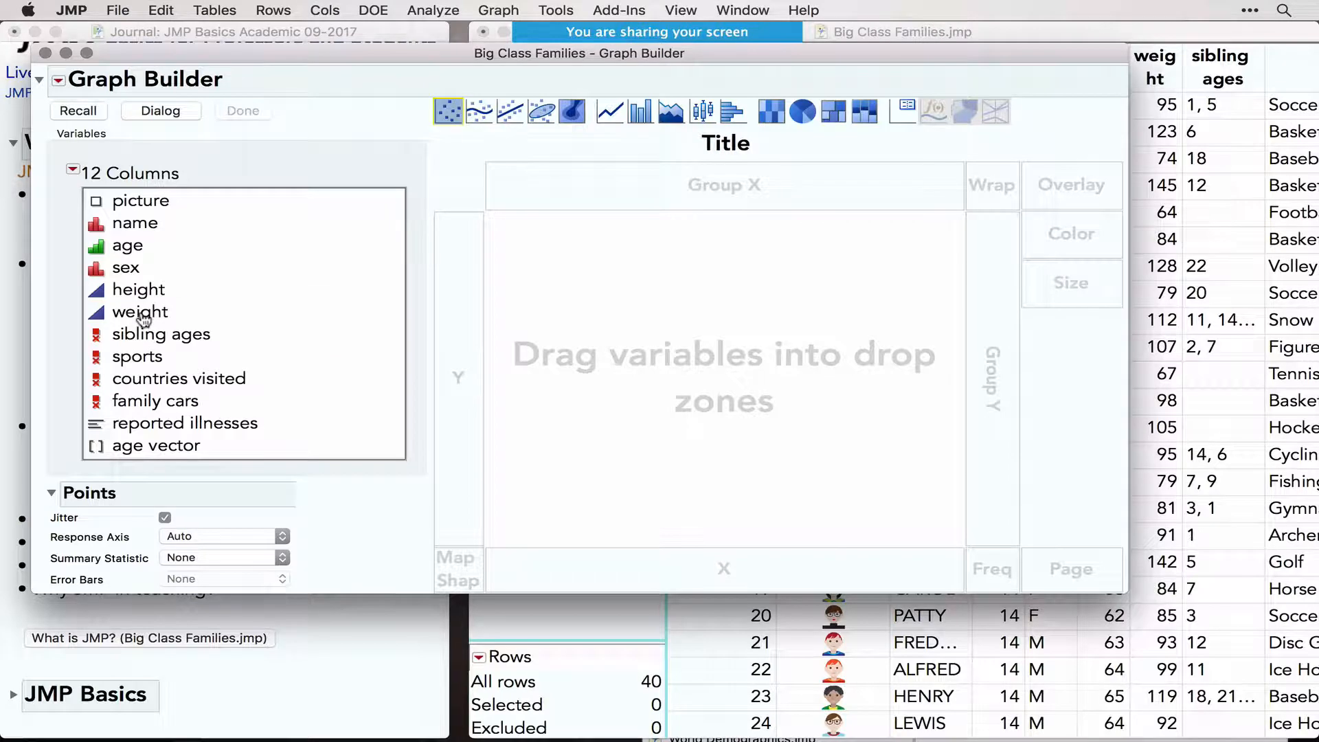
Plot weight on Y against age on X in Graph Builder and display the data as box plots
left_click_drag(144, 313, 483, 333)
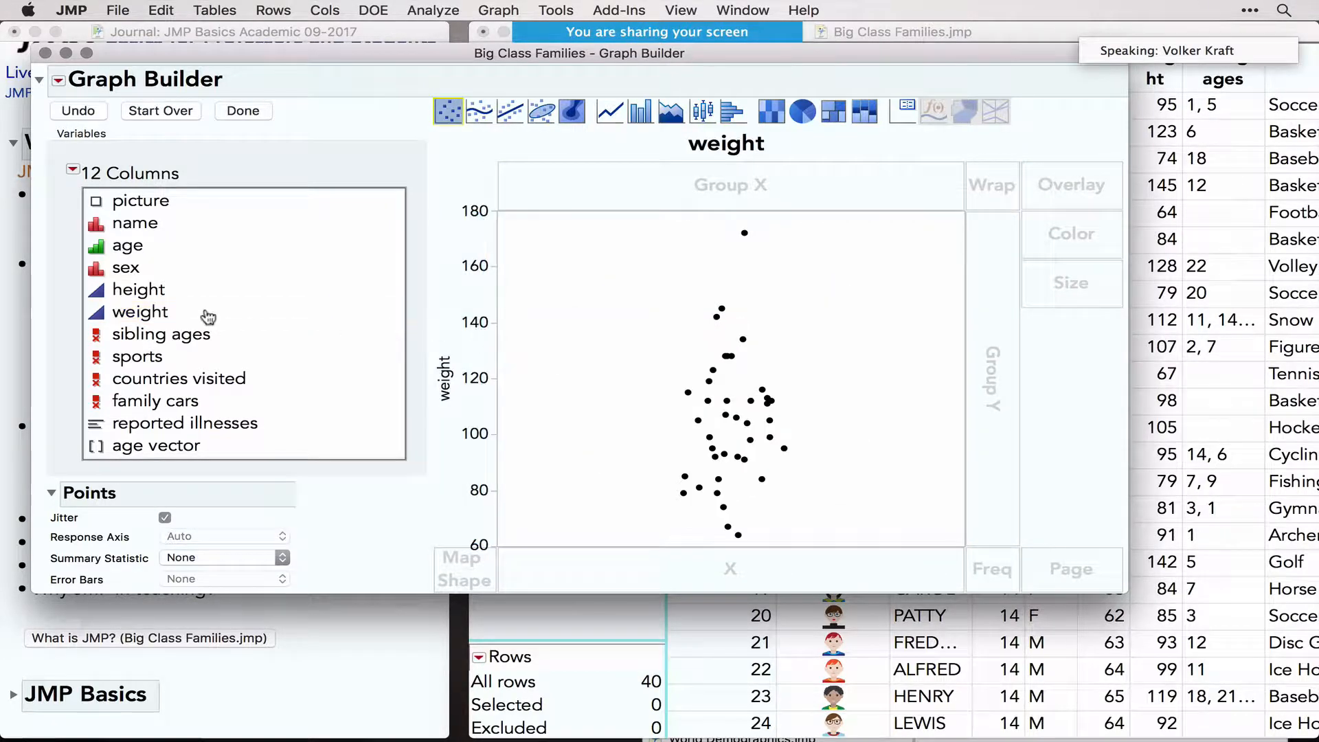
left_click(115, 243)
left_click_drag(115, 244, 711, 562)
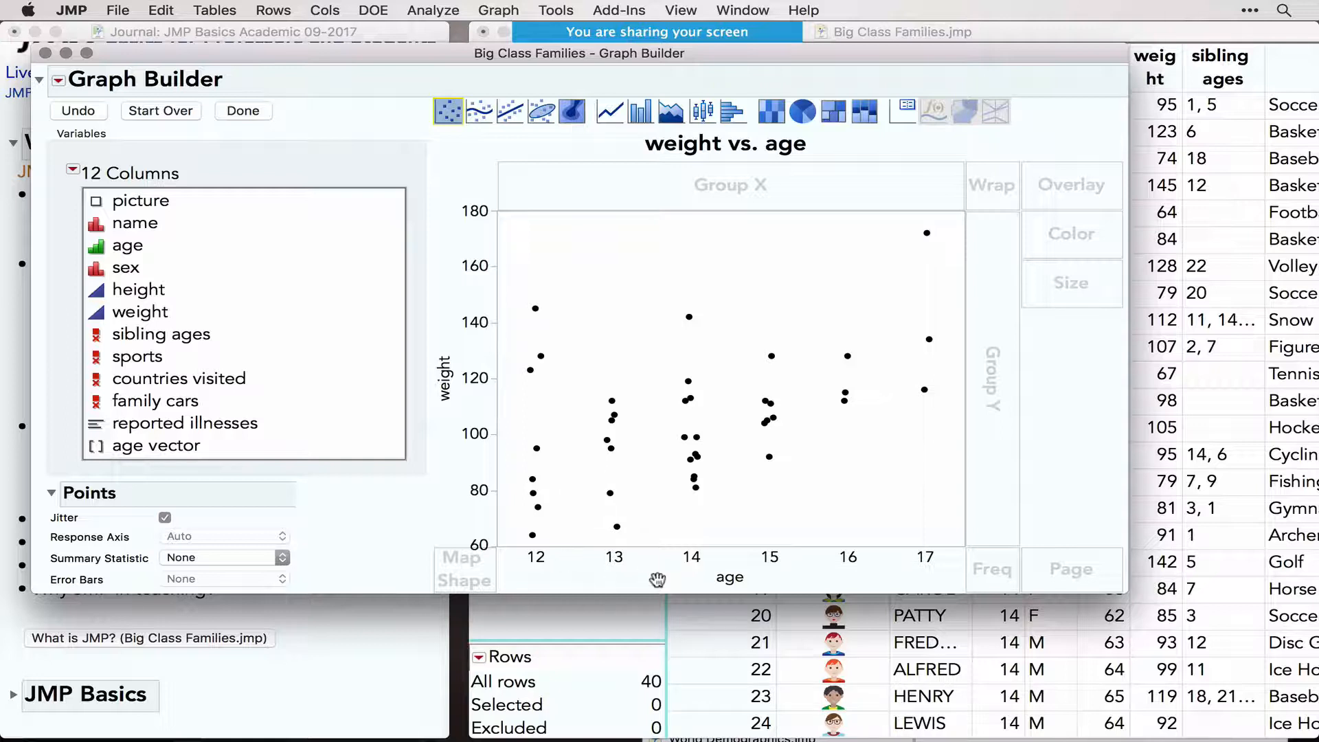
left_click(700, 115)
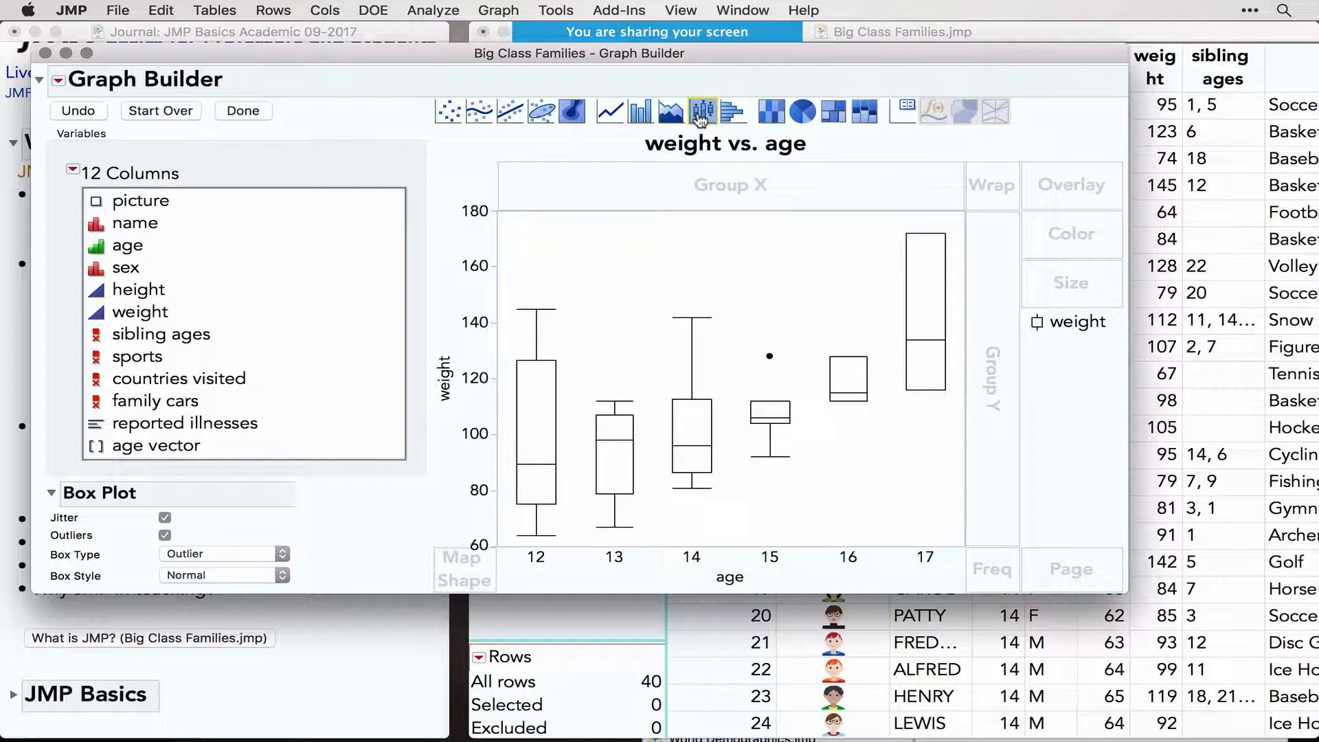
Change the weight versus age graph to contours, add the individual points on top, and color them by sex
left_click(571, 113)
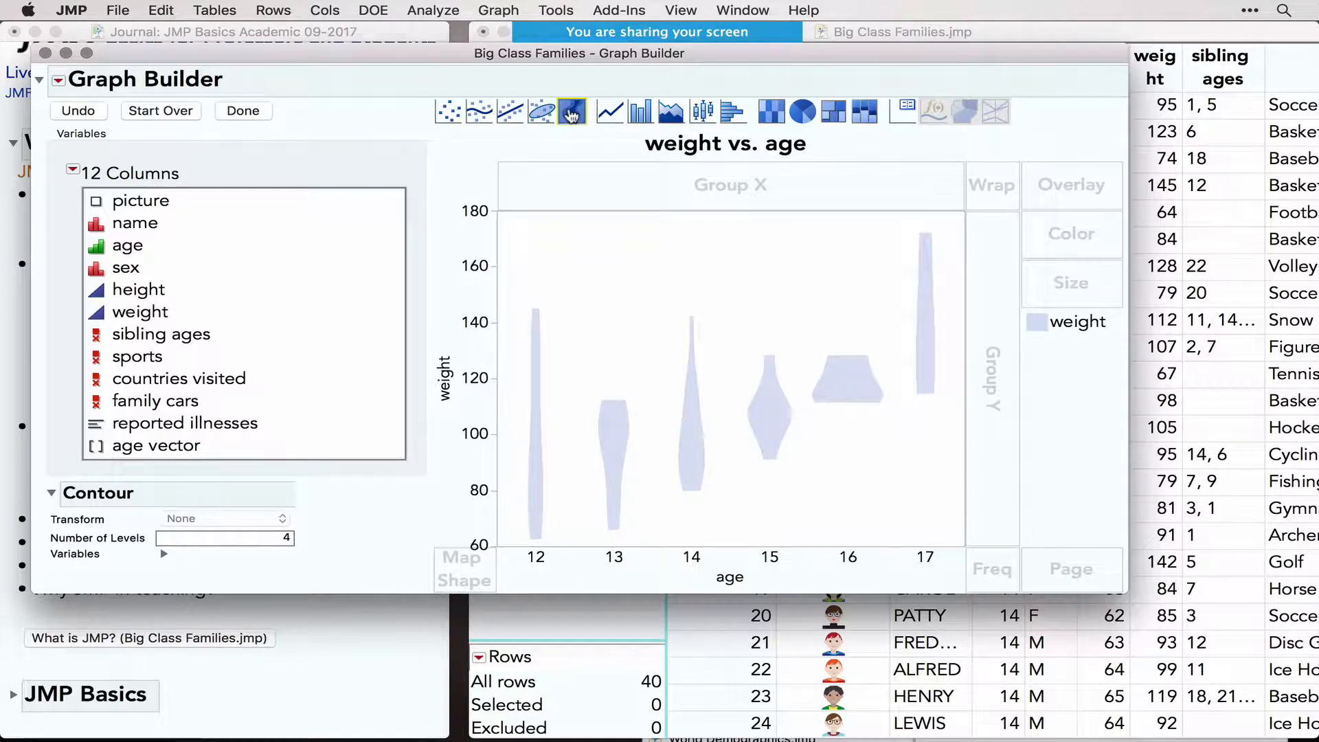
left_click_drag(447, 110, 583, 327)
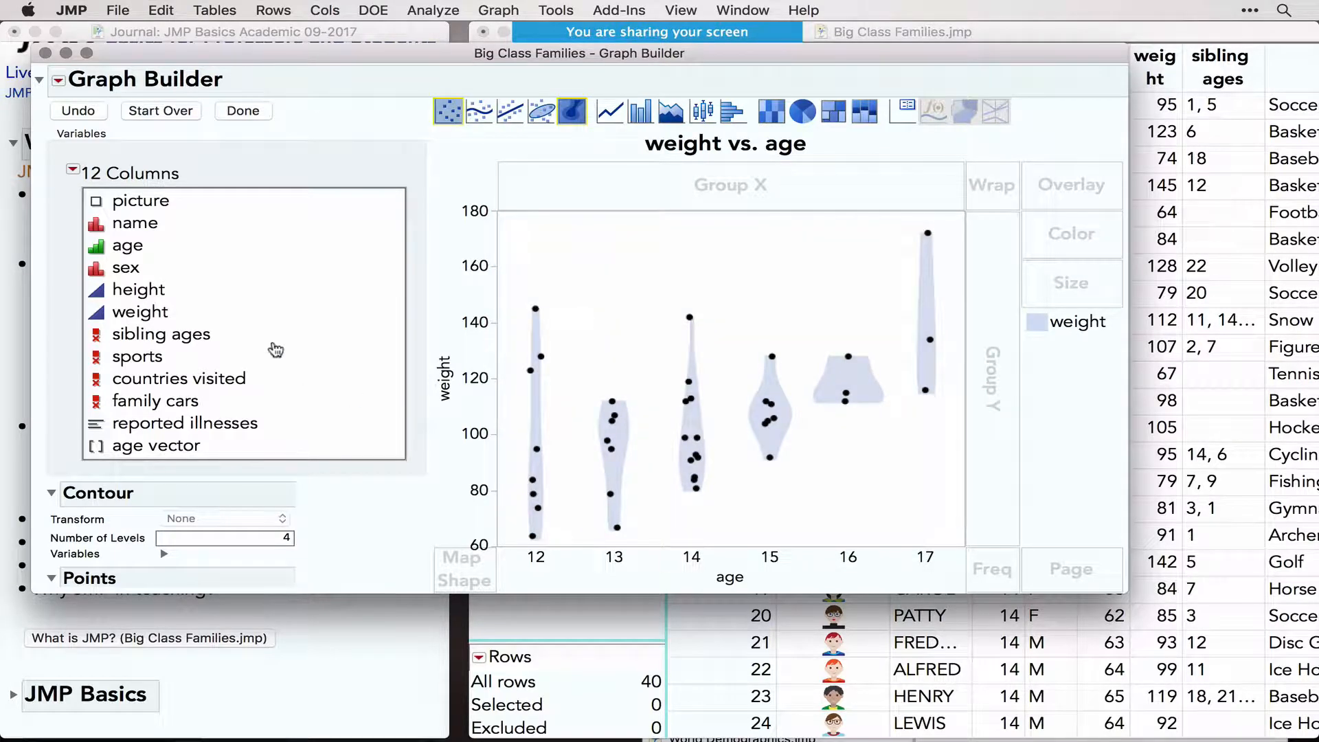
left_click(124, 269)
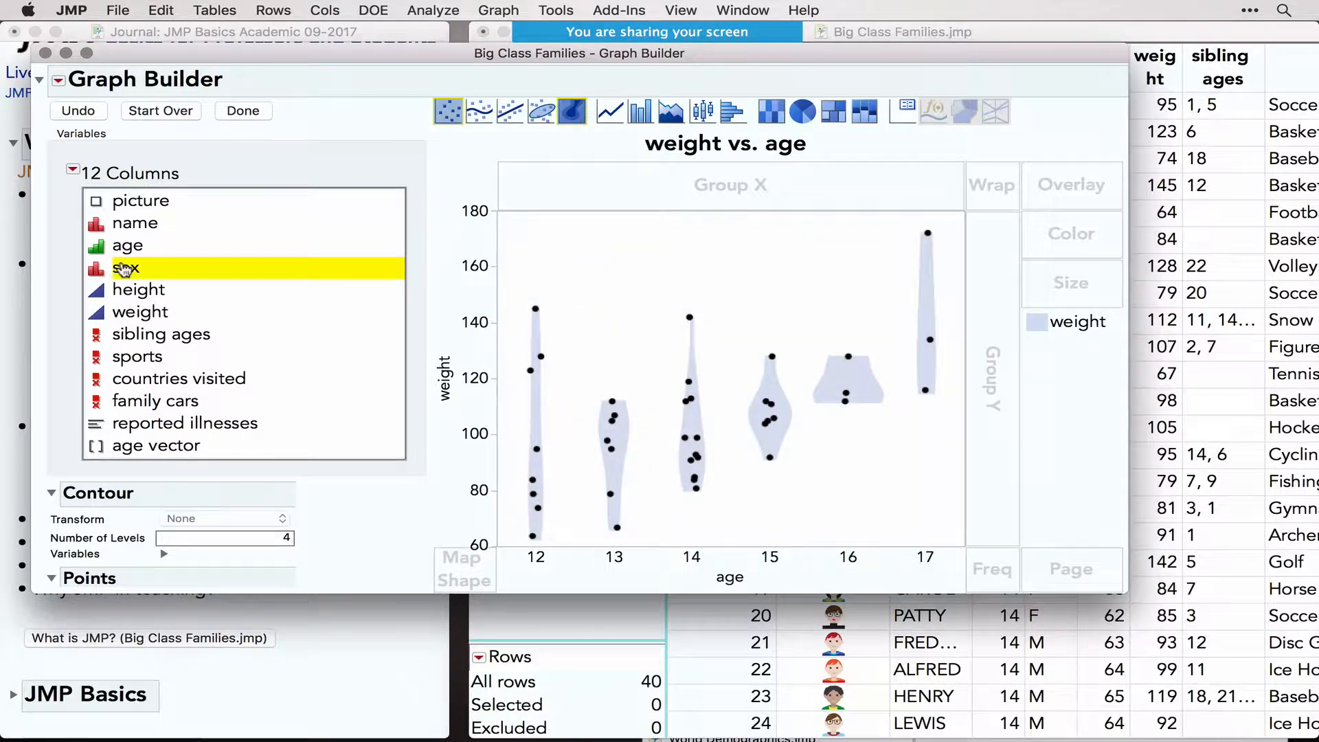
left_click_drag(124, 268, 1061, 232)
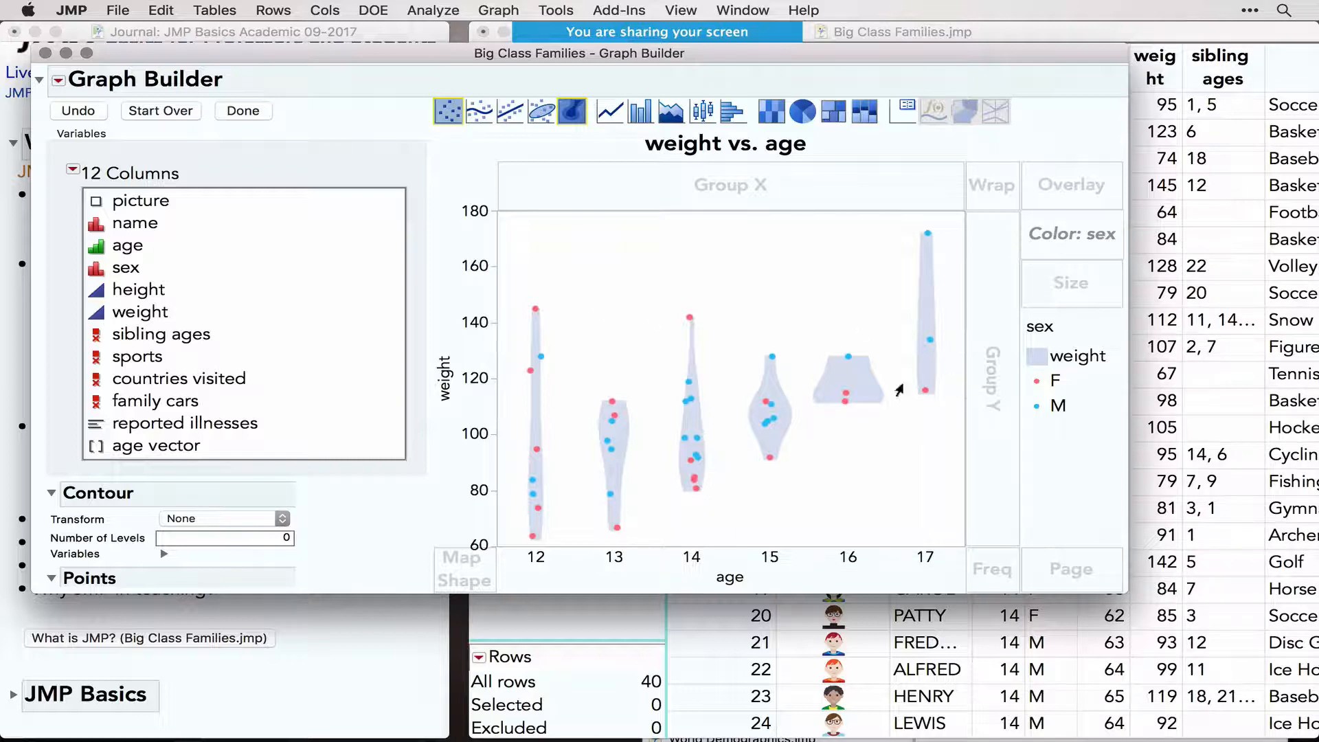
Select the upper points of the age 14 group, clear the selection, and highlight the F and M points through the legend
left_click_drag(670, 289, 708, 439)
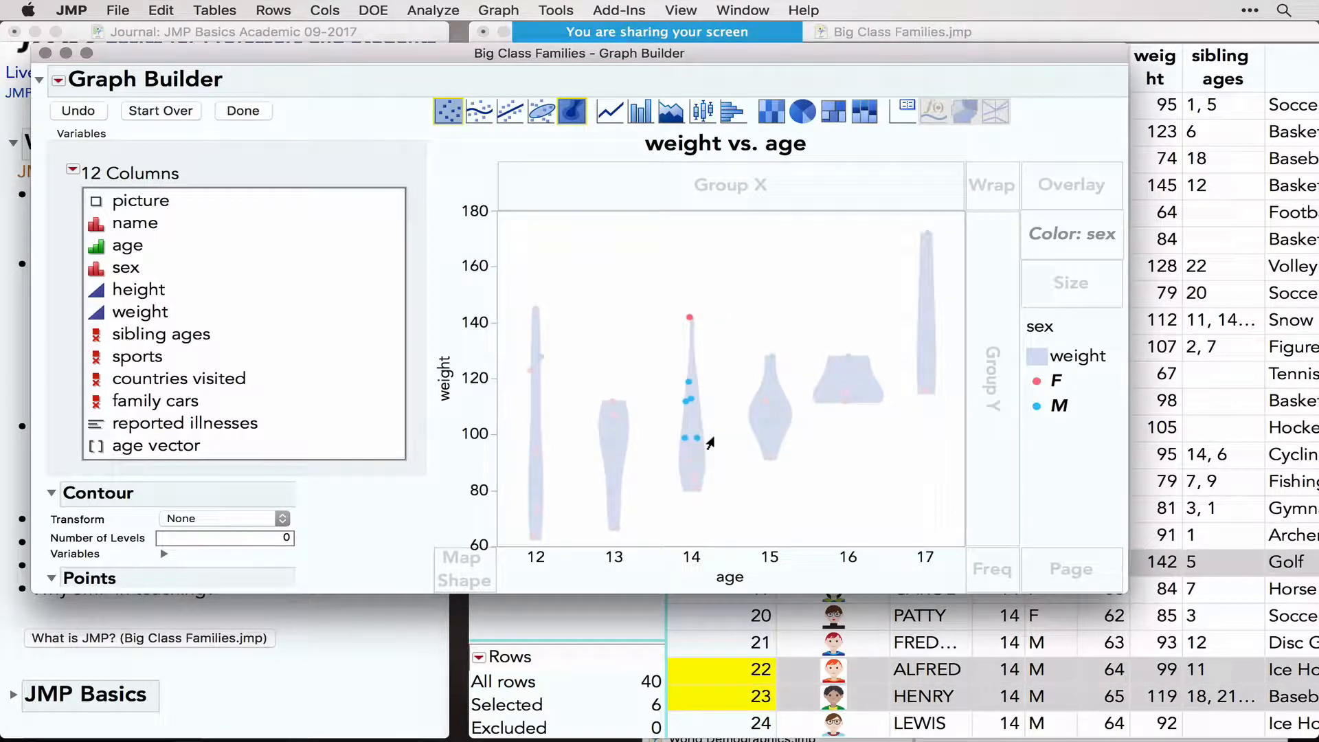
left_click(941, 465)
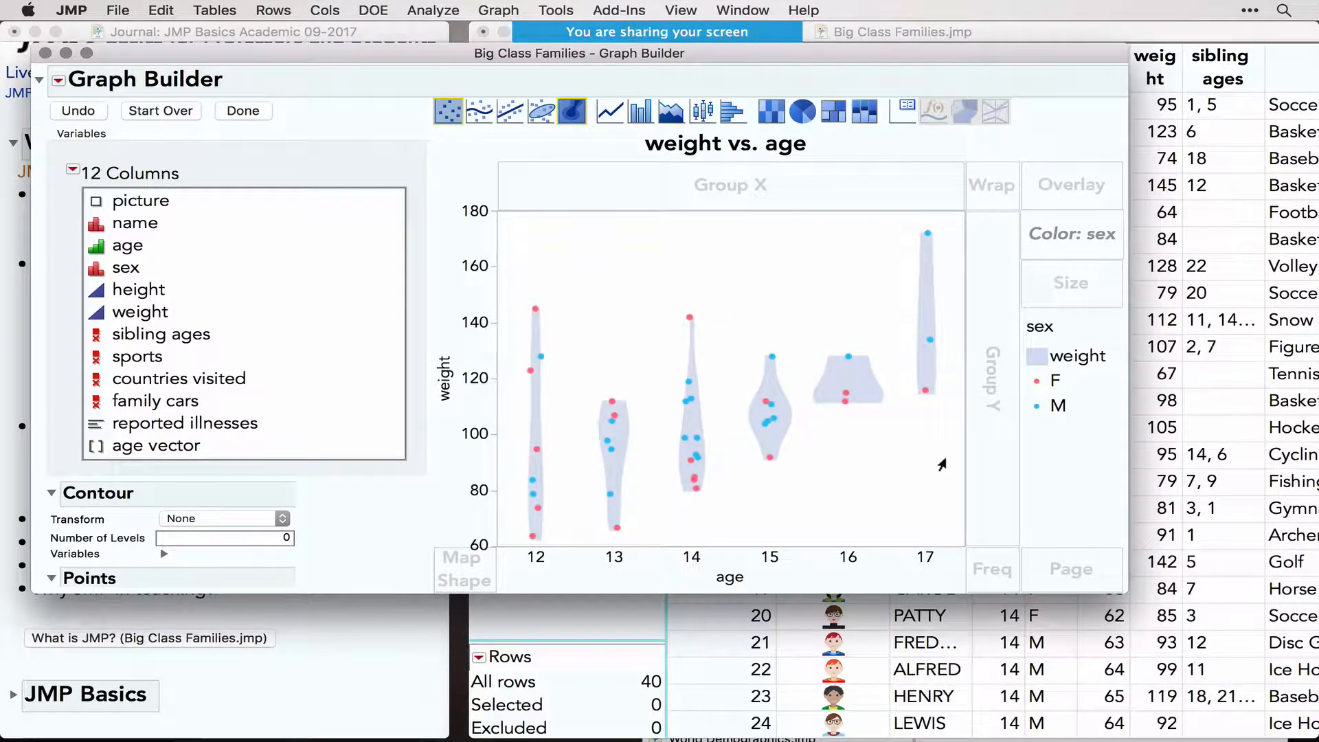
left_click(1055, 381)
left_click(1057, 405)
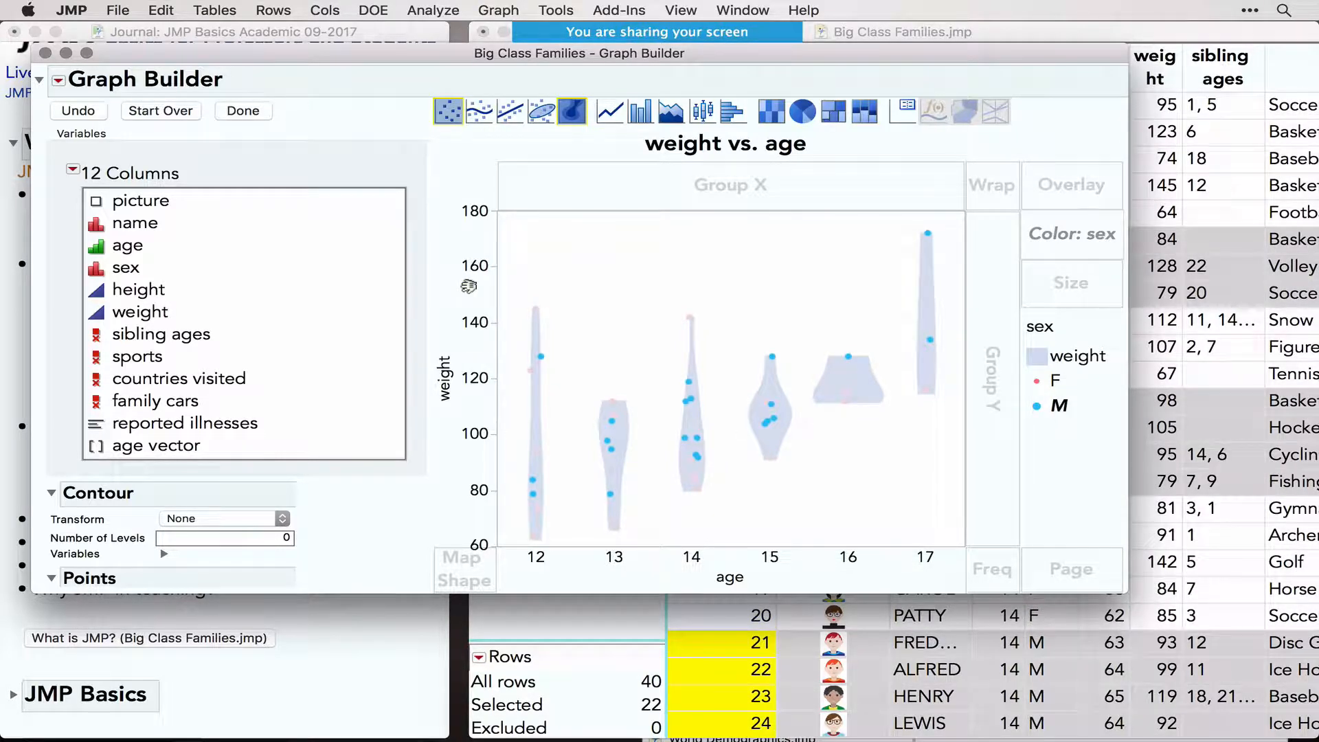
Finish the weight versus age graph and close its window
left_click(243, 110)
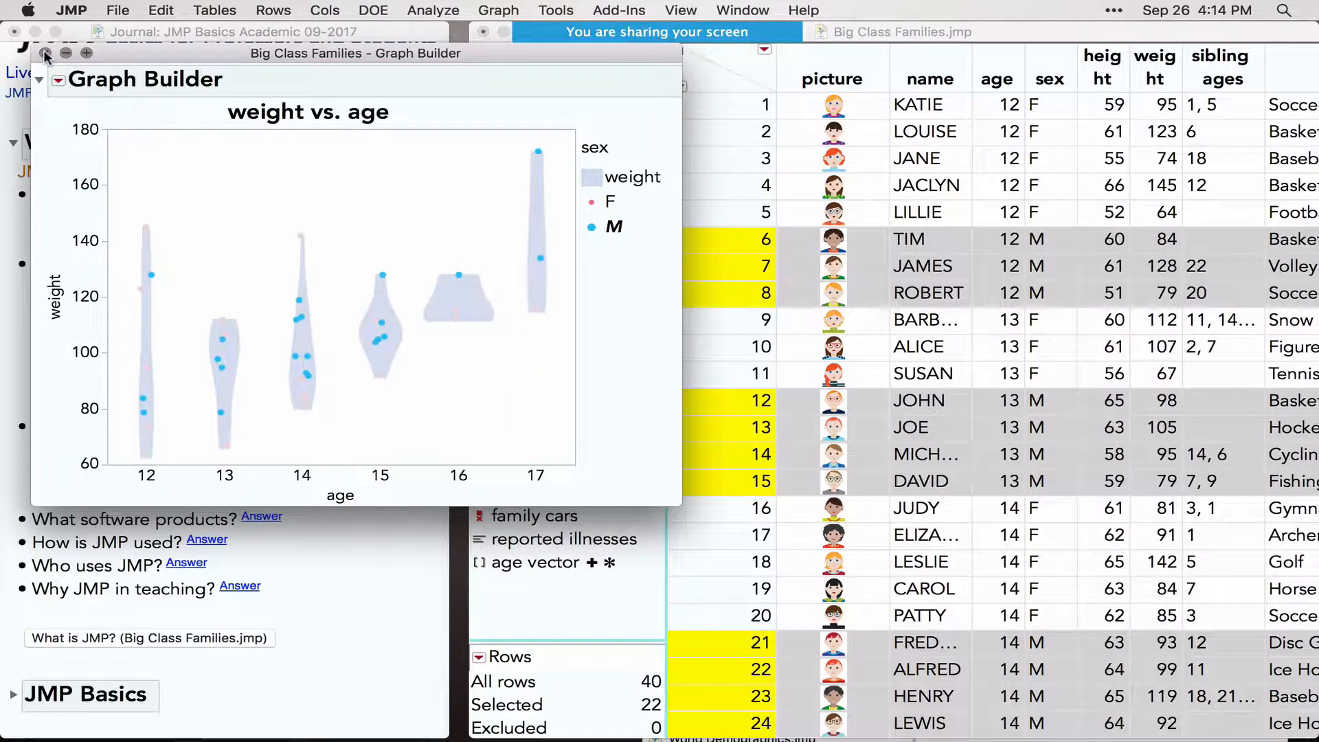
left_click(45, 52)
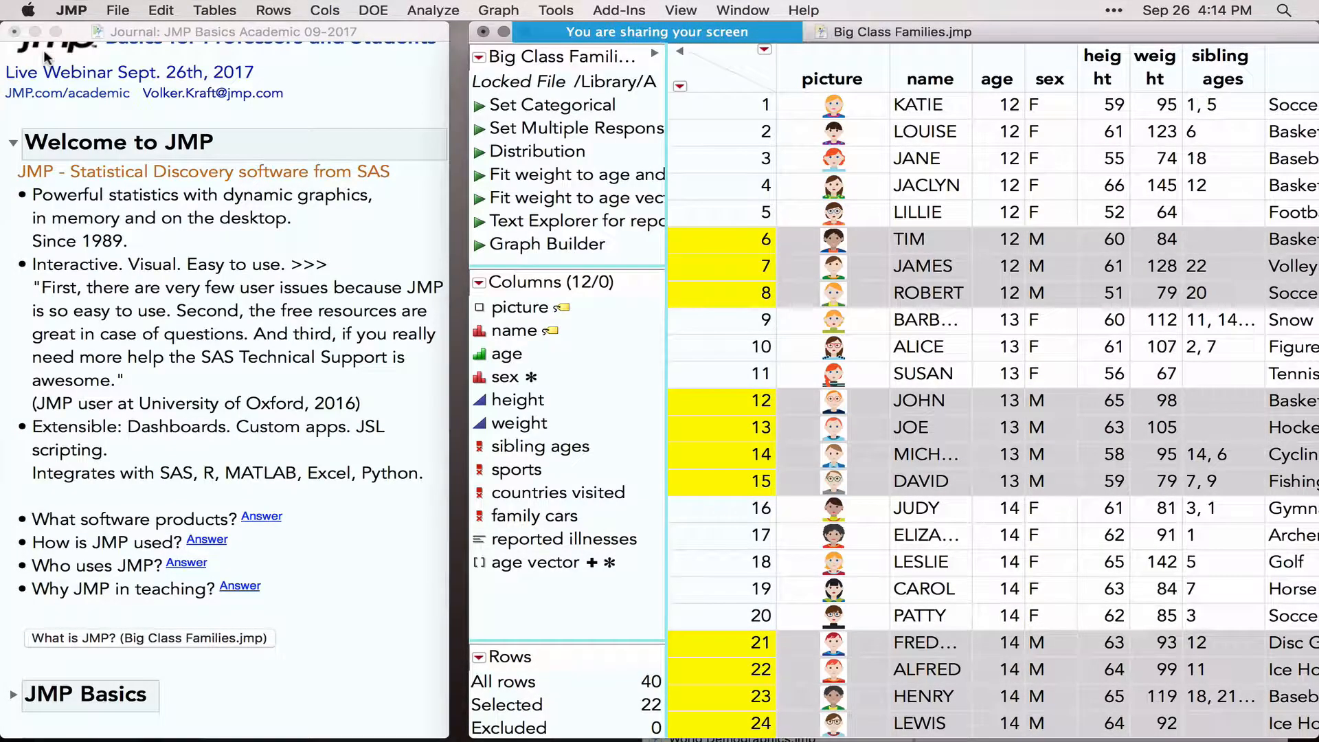
Go to the reported illnesses column in the data table, clear the row selection, and show the column's note
left_click(517, 538)
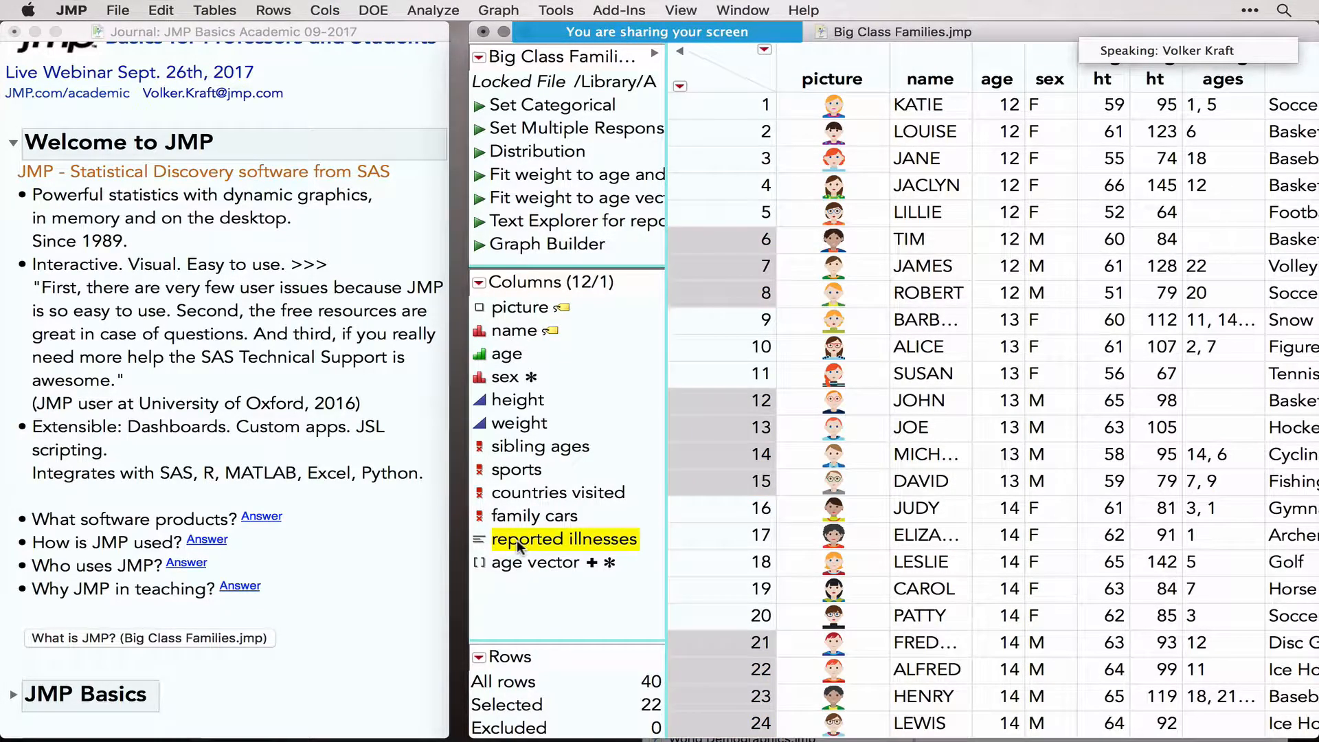
double_click(516, 540)
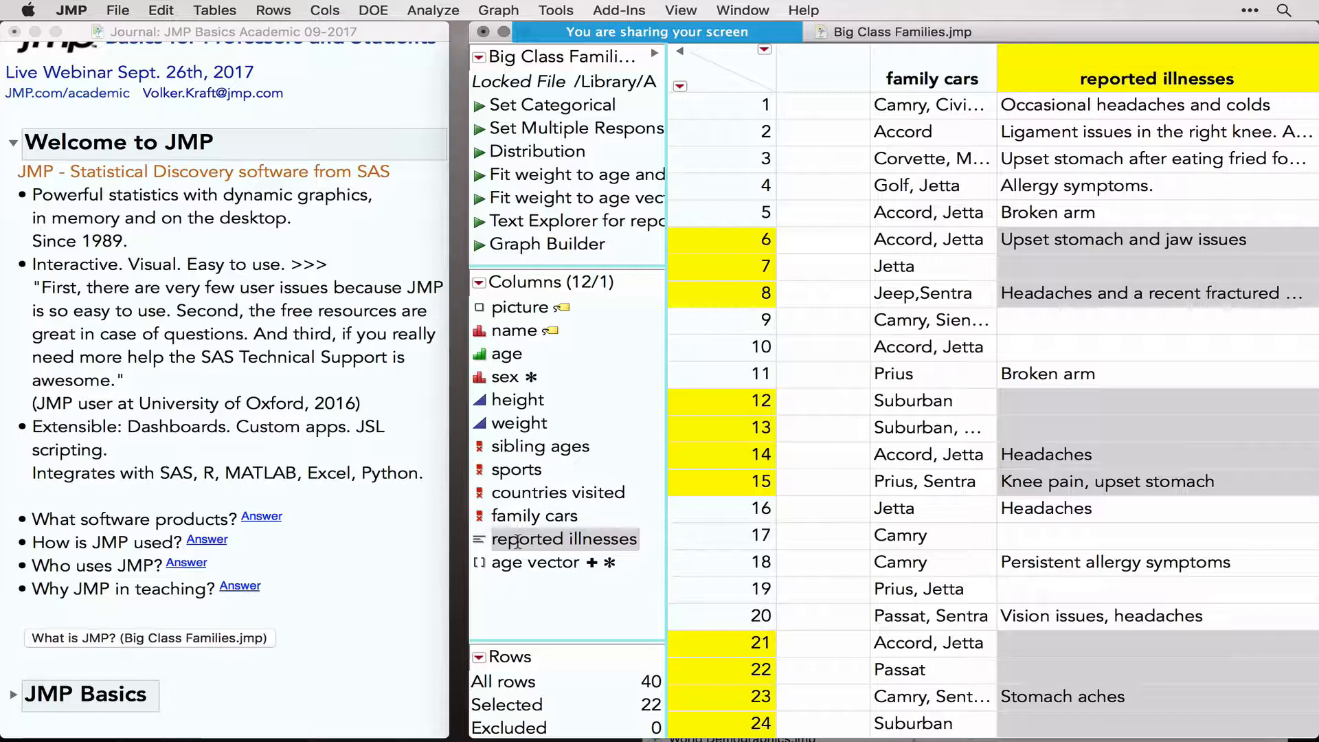
left_click(715, 82)
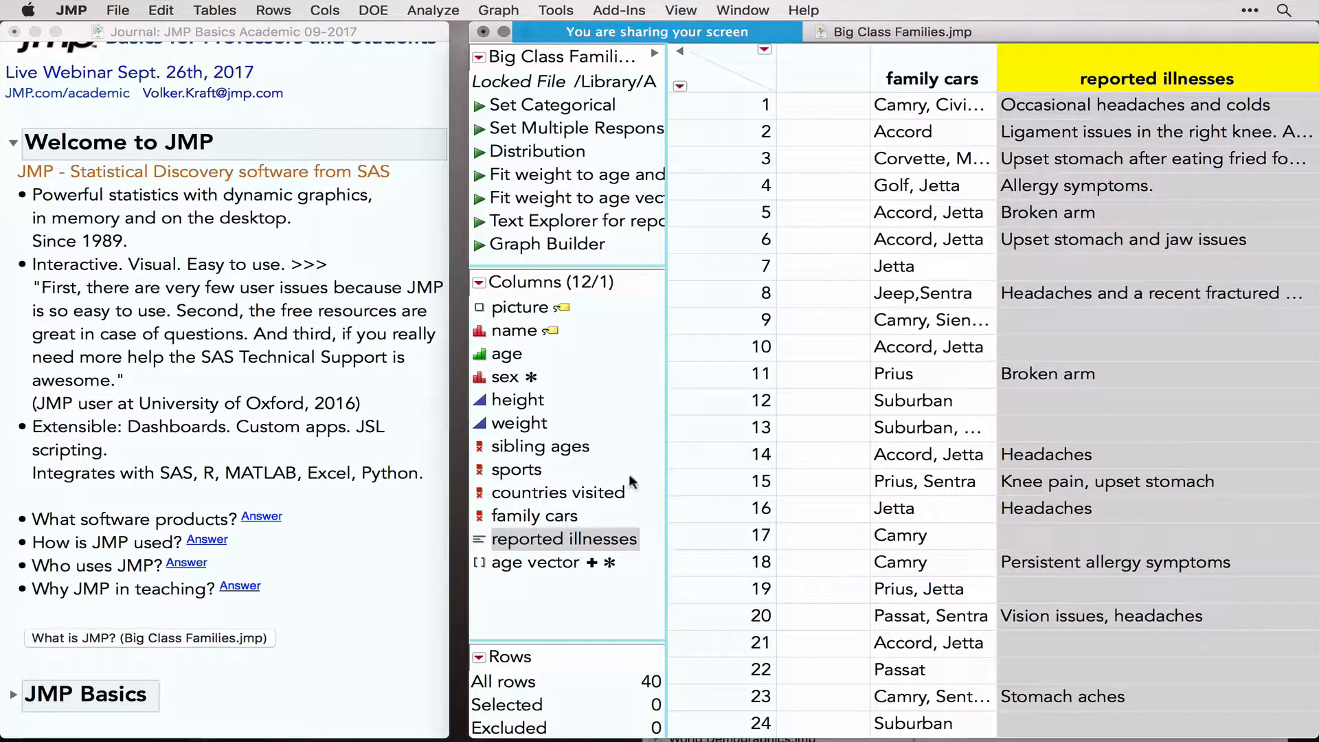
mouse_move(526, 544)
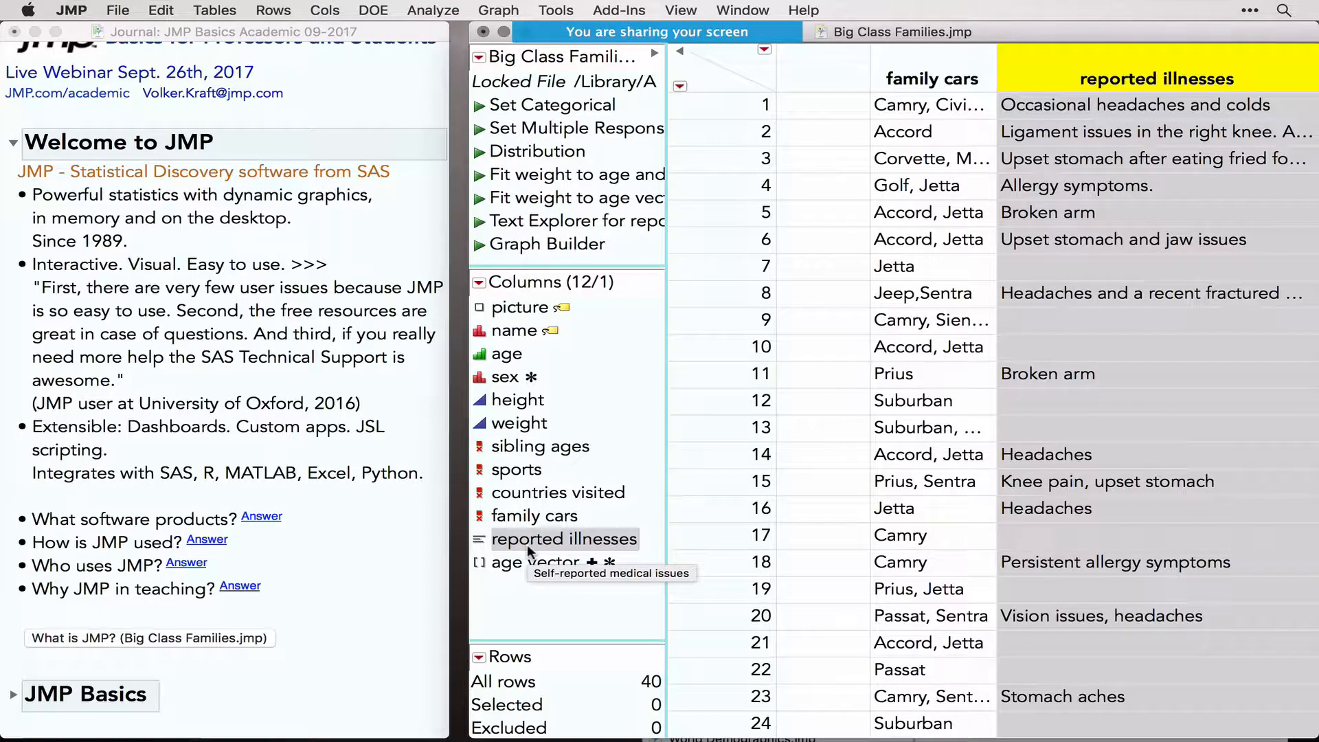
Run Text Explorer with reported illnesses as the text column
left_click(433, 10)
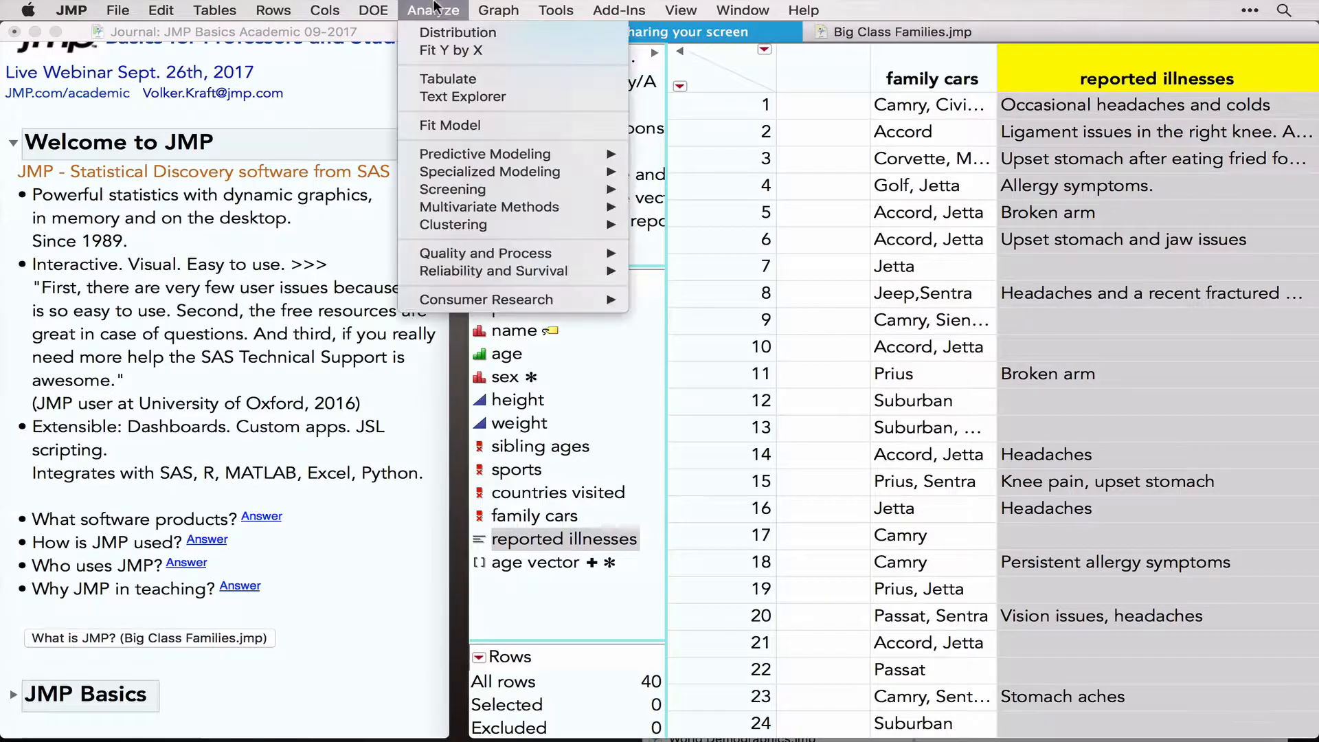
left_click(474, 97)
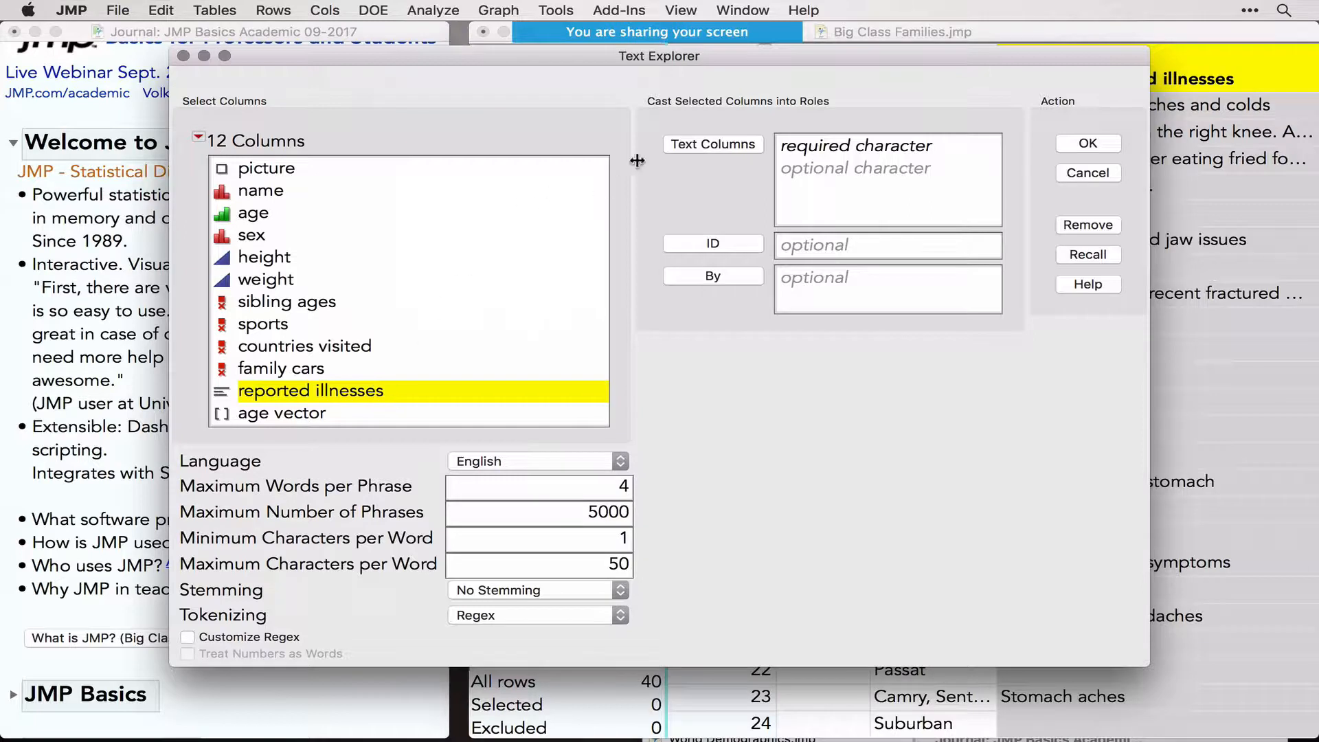
left_click(756, 145)
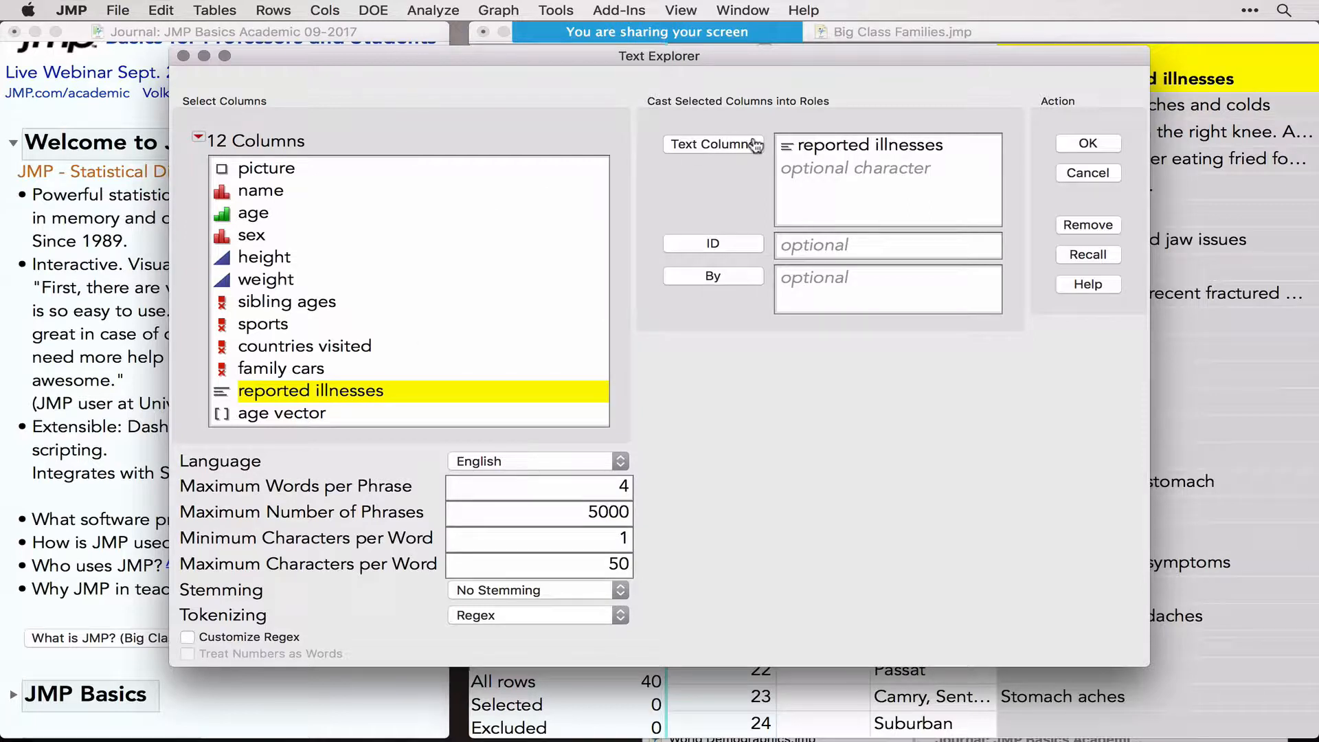
left_click(1091, 147)
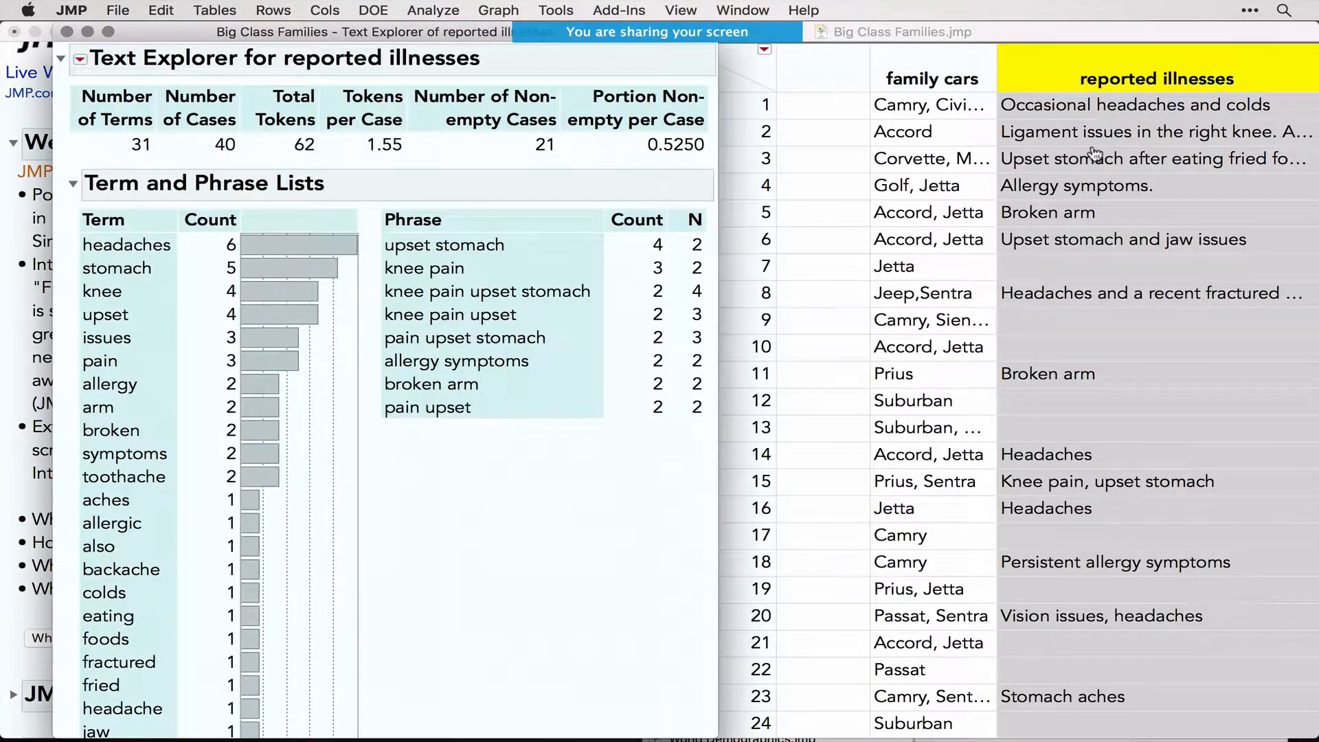
Collapse the Term and Phrase Lists in the Text Explorer report and add a word cloud
left_click_drag(428, 31, 813, 34)
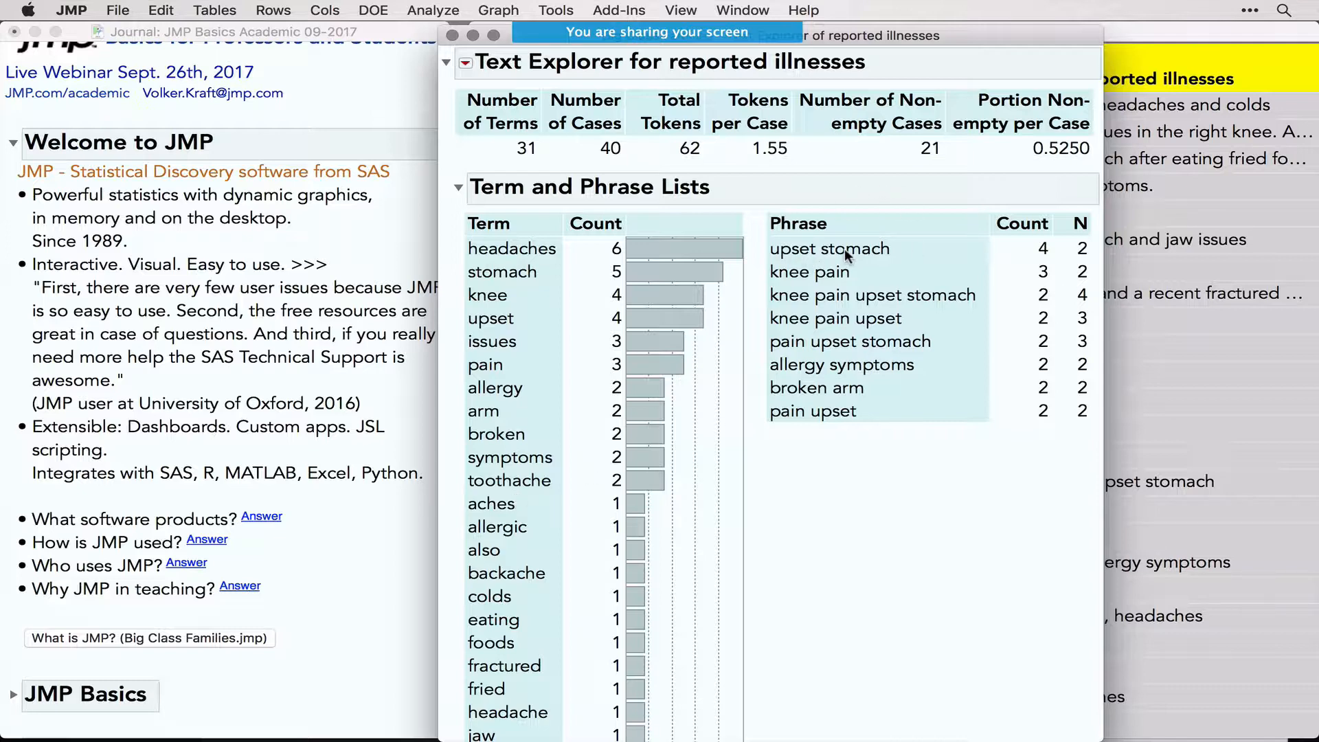
left_click(458, 187)
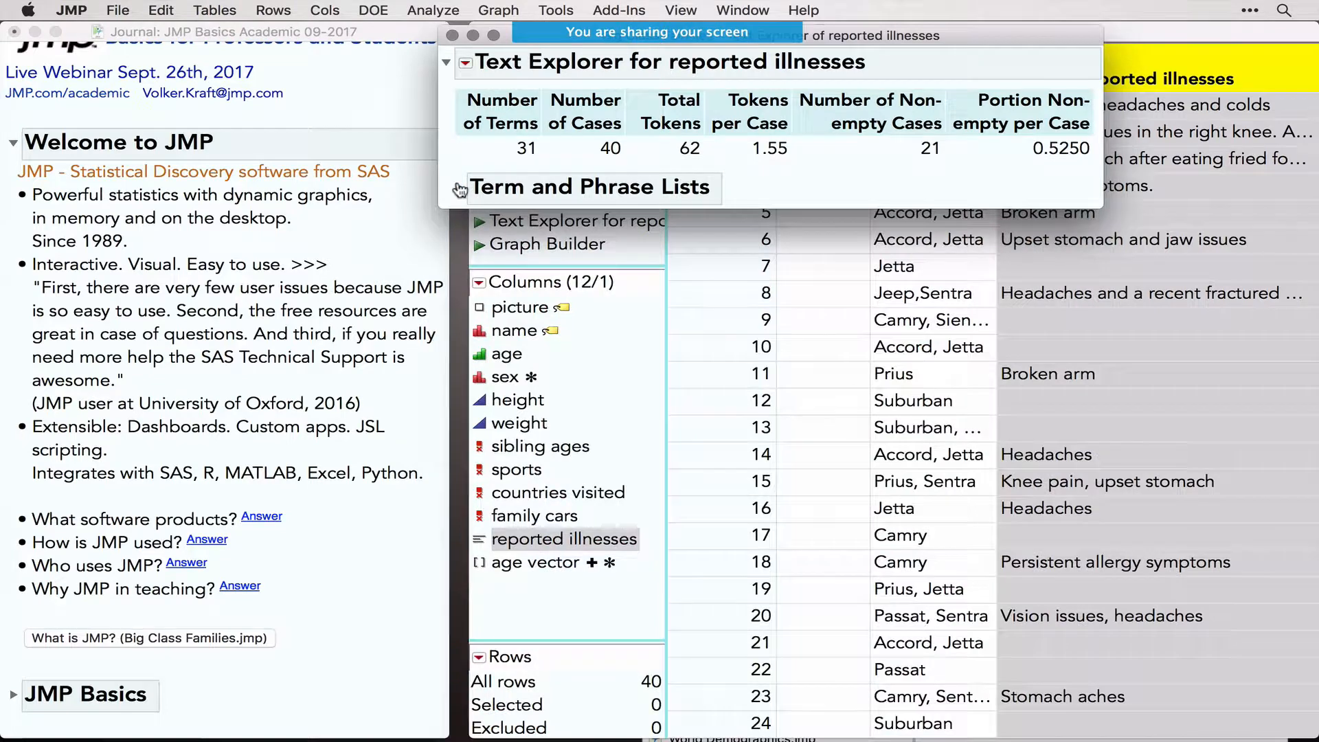
left_click(466, 62)
mouse_move(559, 74)
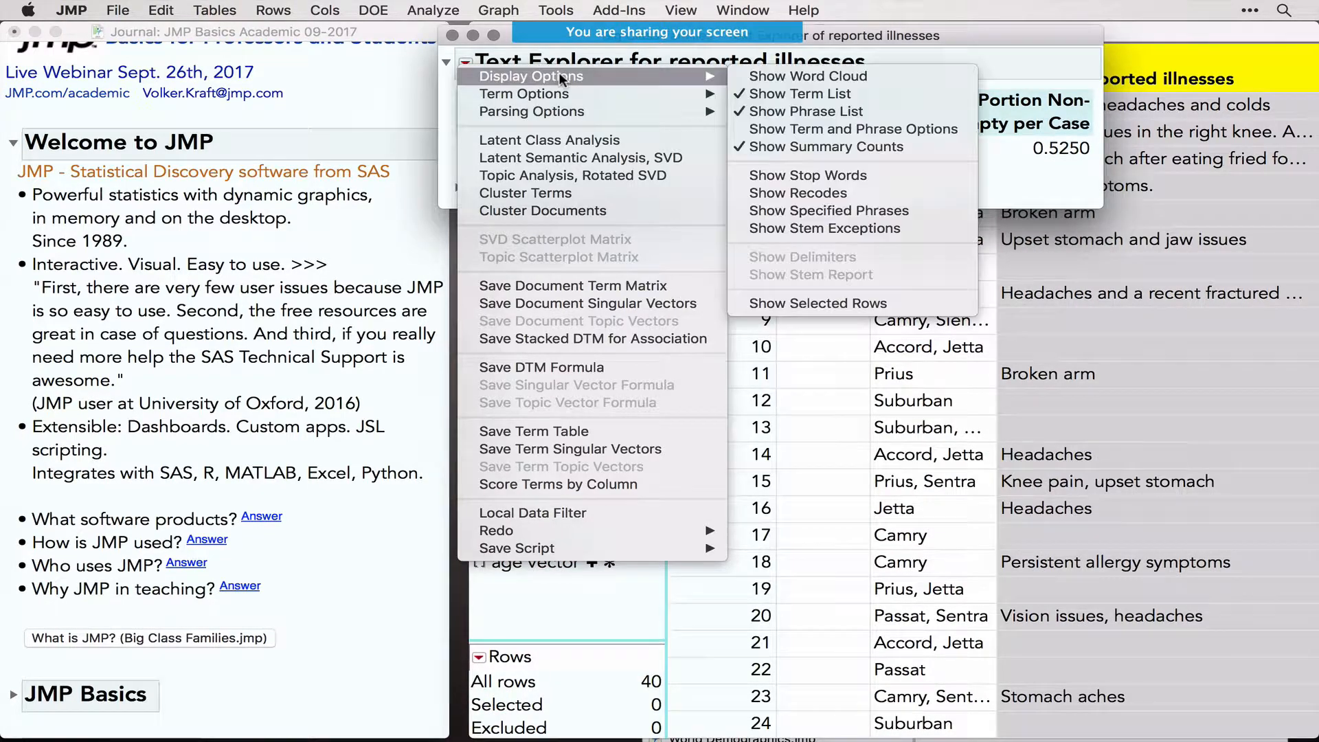
left_click(768, 76)
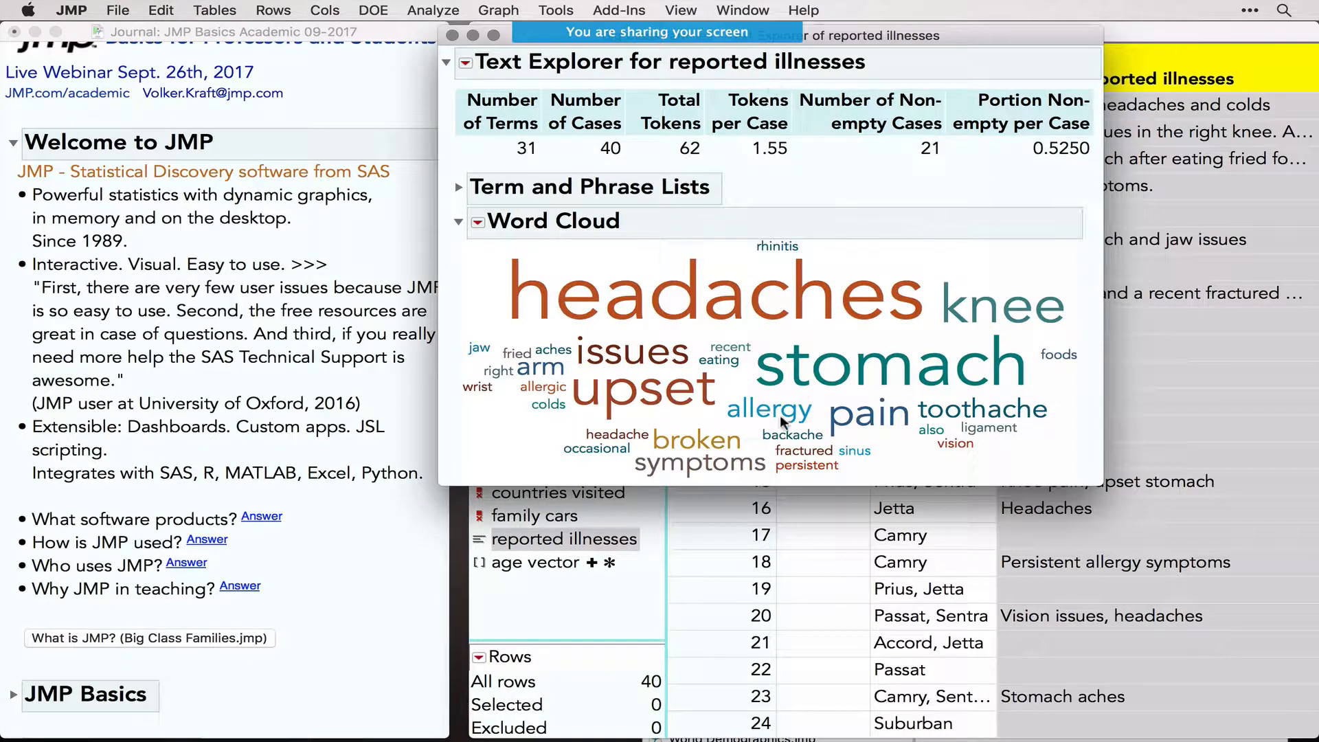
Select the table rows containing the word cloud term "stomach", and view the term's text in context before closing that window
left_click(857, 373)
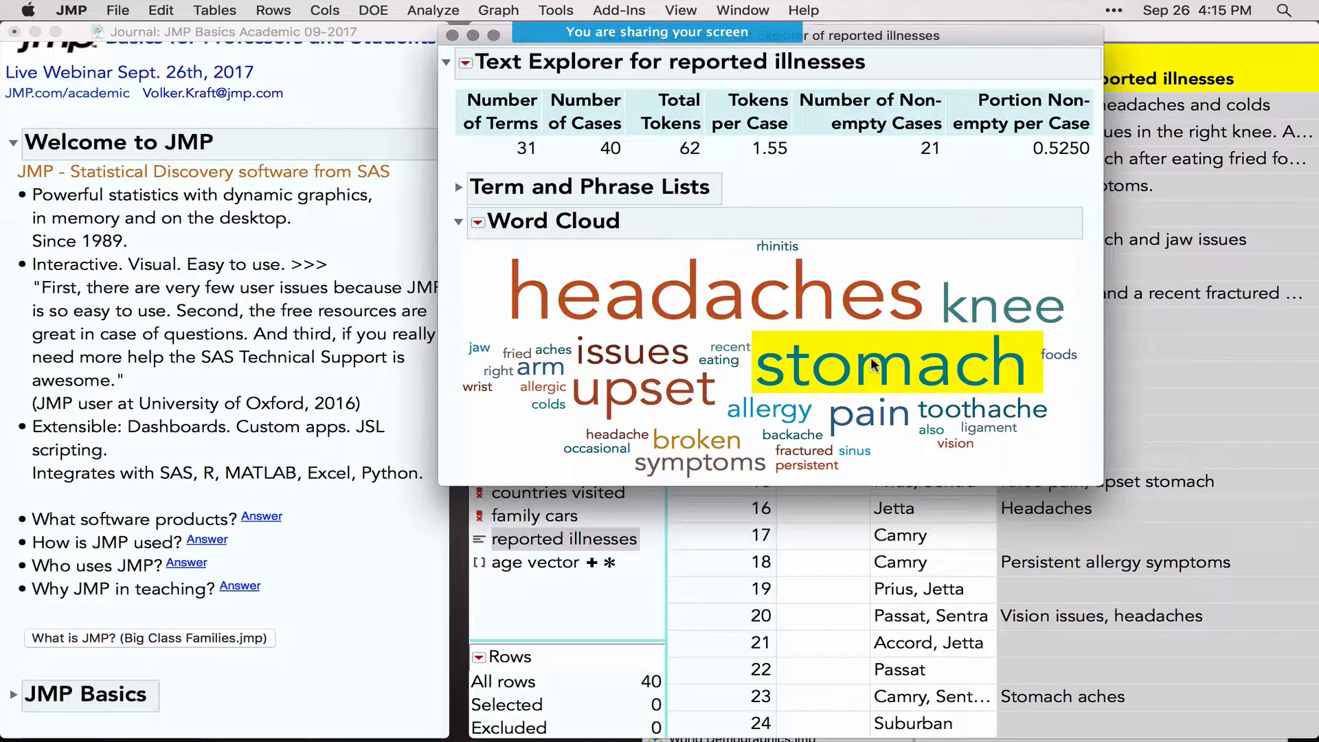
right_click(867, 376)
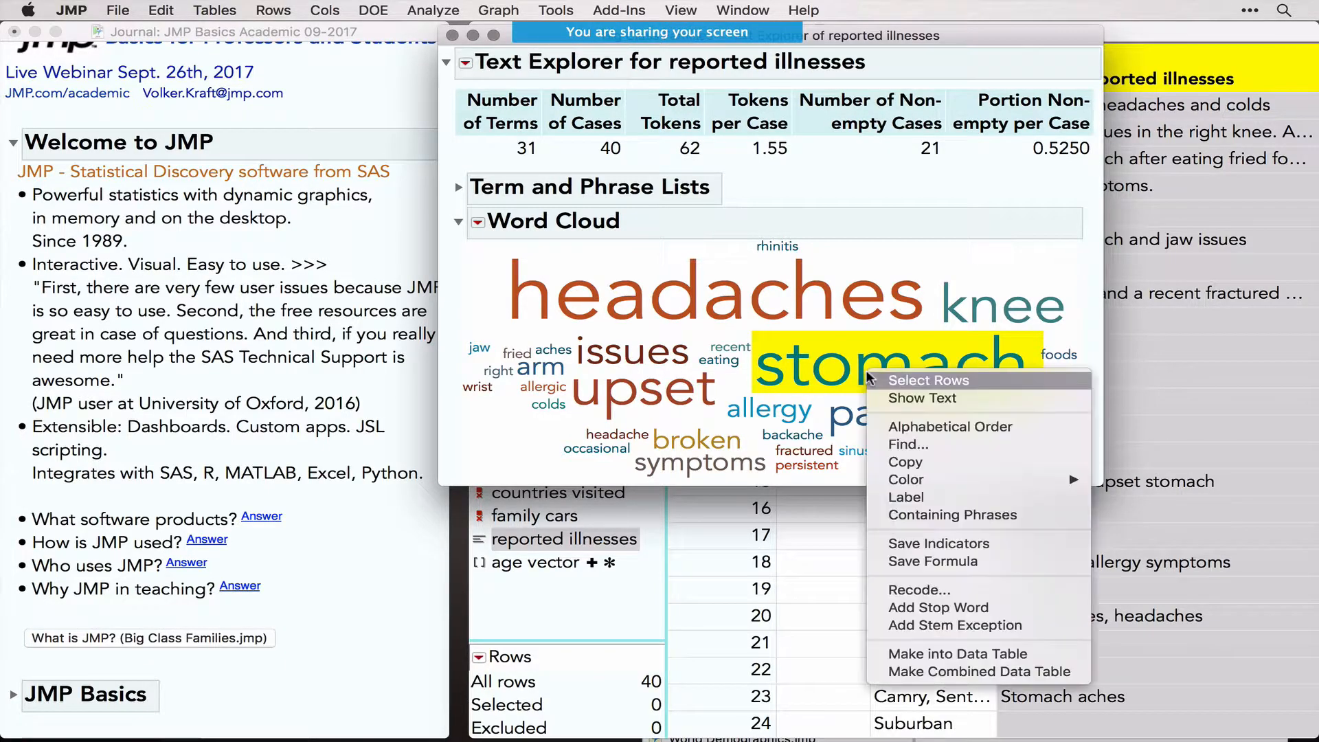
left_click(921, 381)
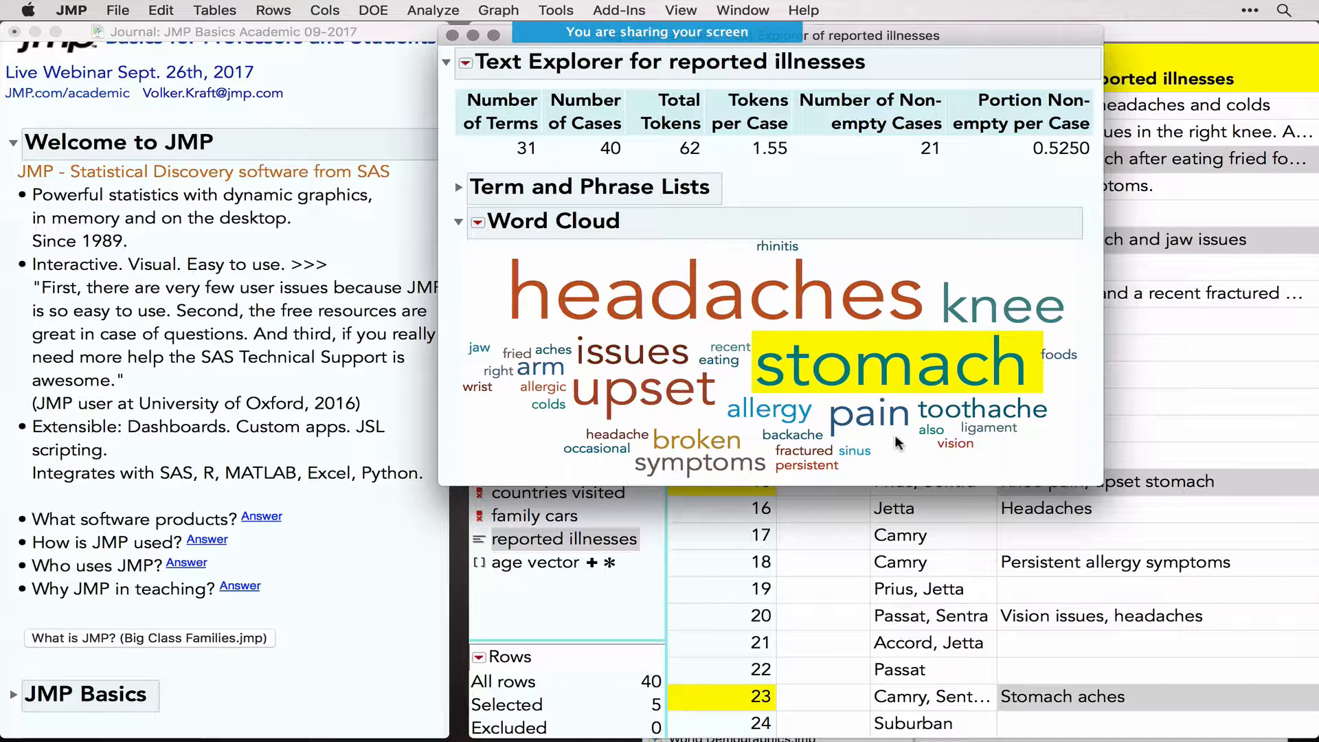
right_click(879, 368)
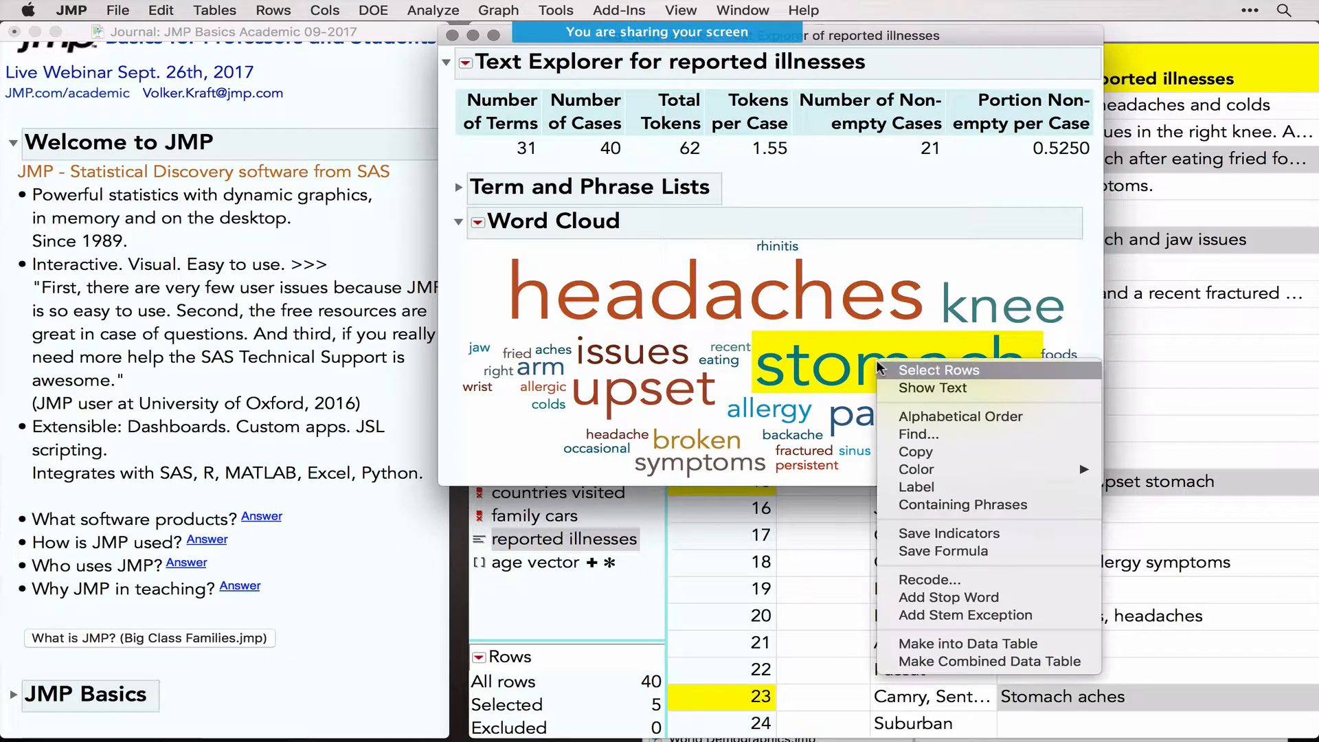
left_click(926, 386)
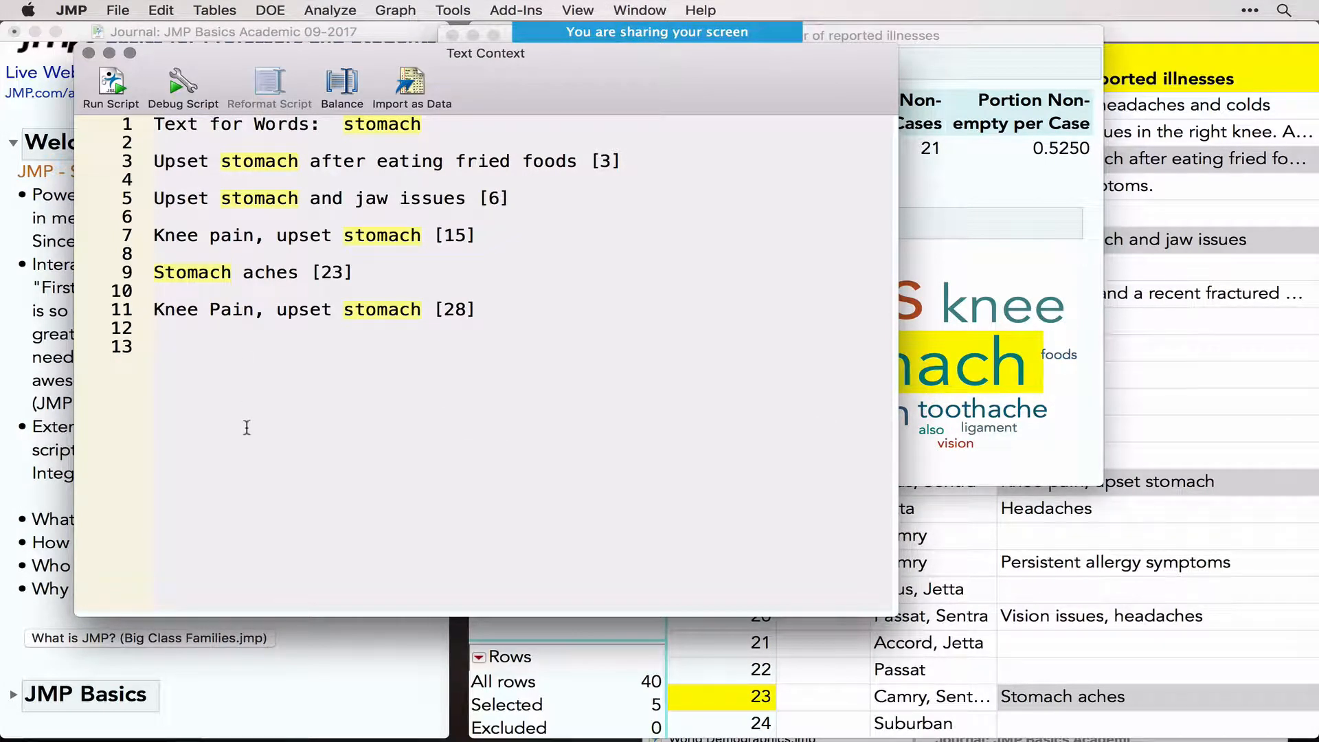
left_click(88, 53)
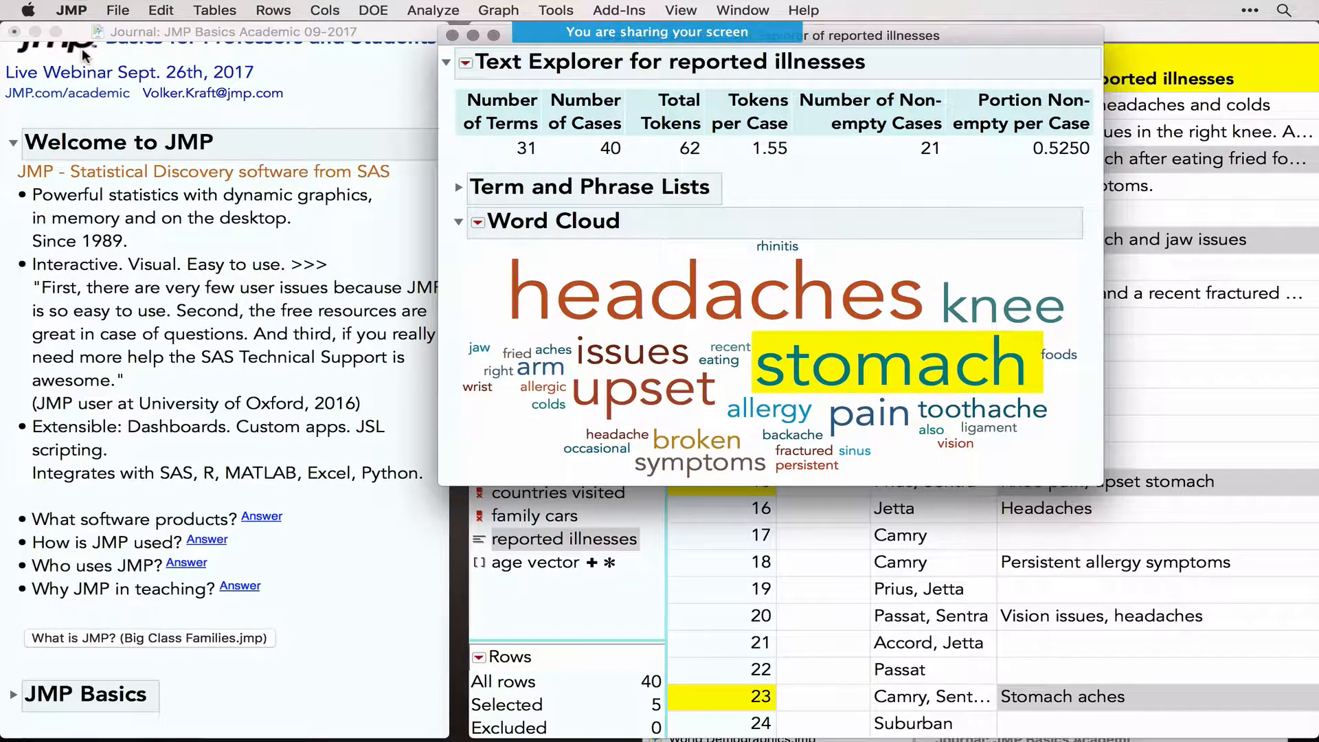
Close the Text Explorer report and clear the row and column selections in the data table
left_click(452, 36)
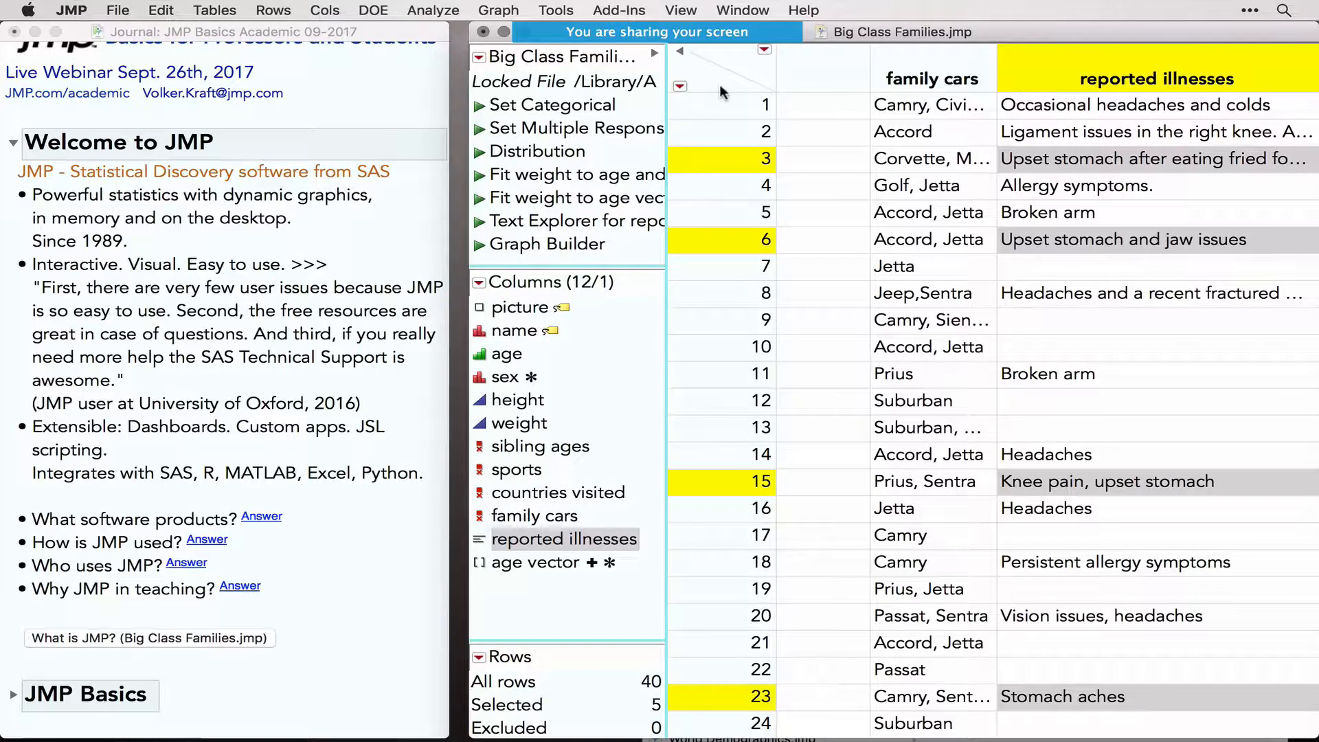
left_click(719, 83)
left_click(752, 66)
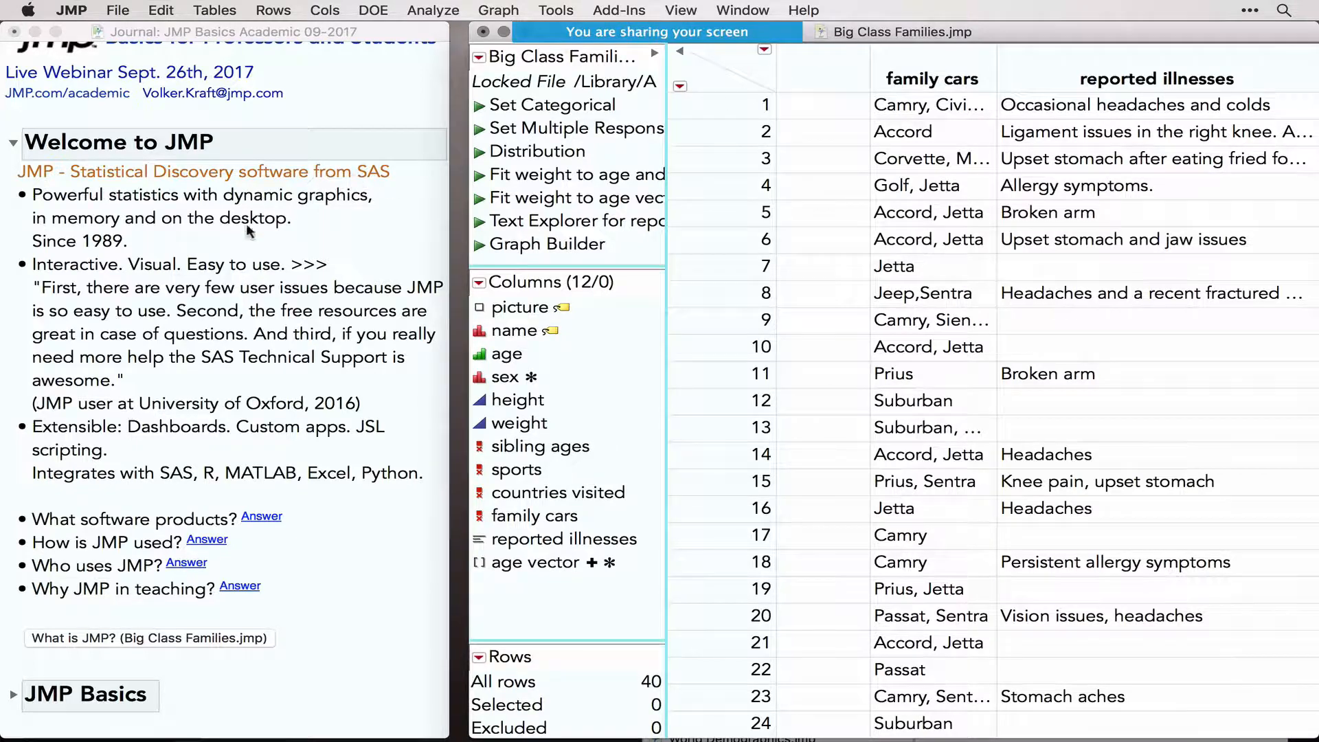
Collapse the Welcome to JMP section of the journal and expand JMP Basics down to the Basic Navigation notes
left_click(12, 141)
left_click(13, 144)
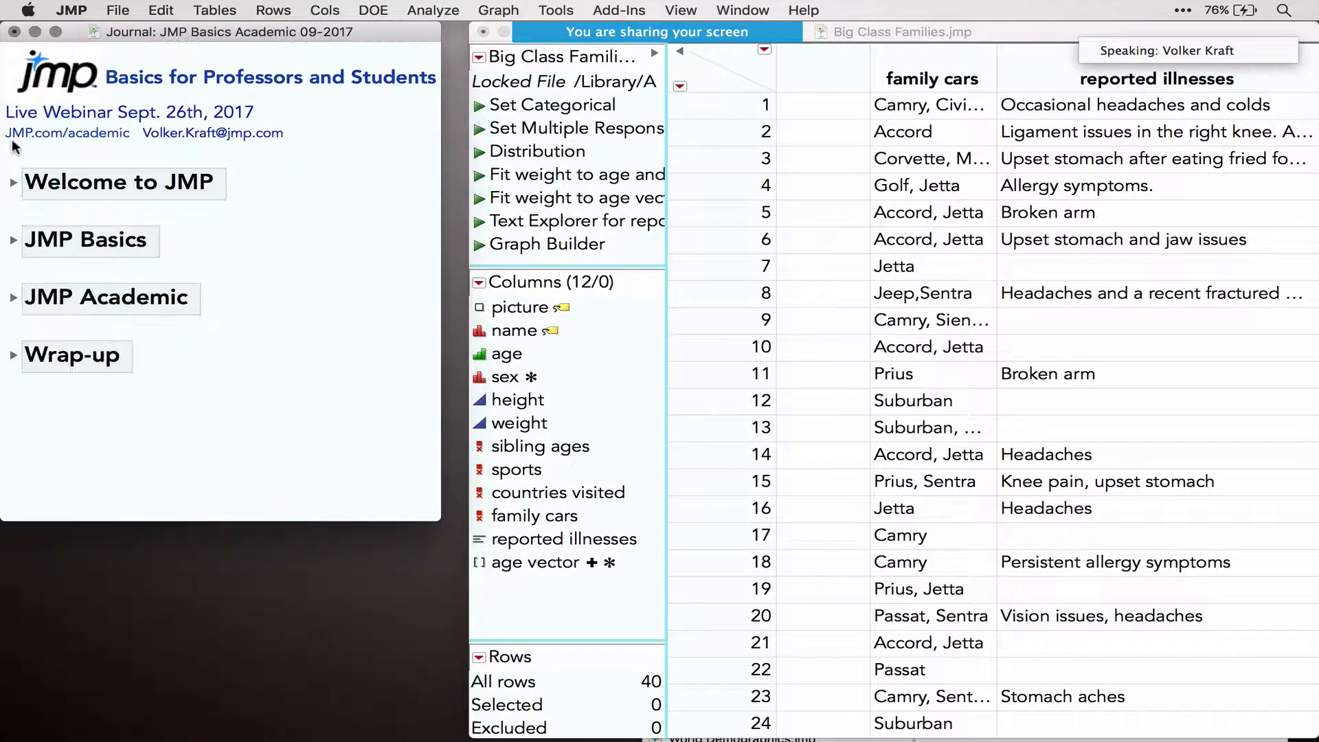
left_click(13, 241)
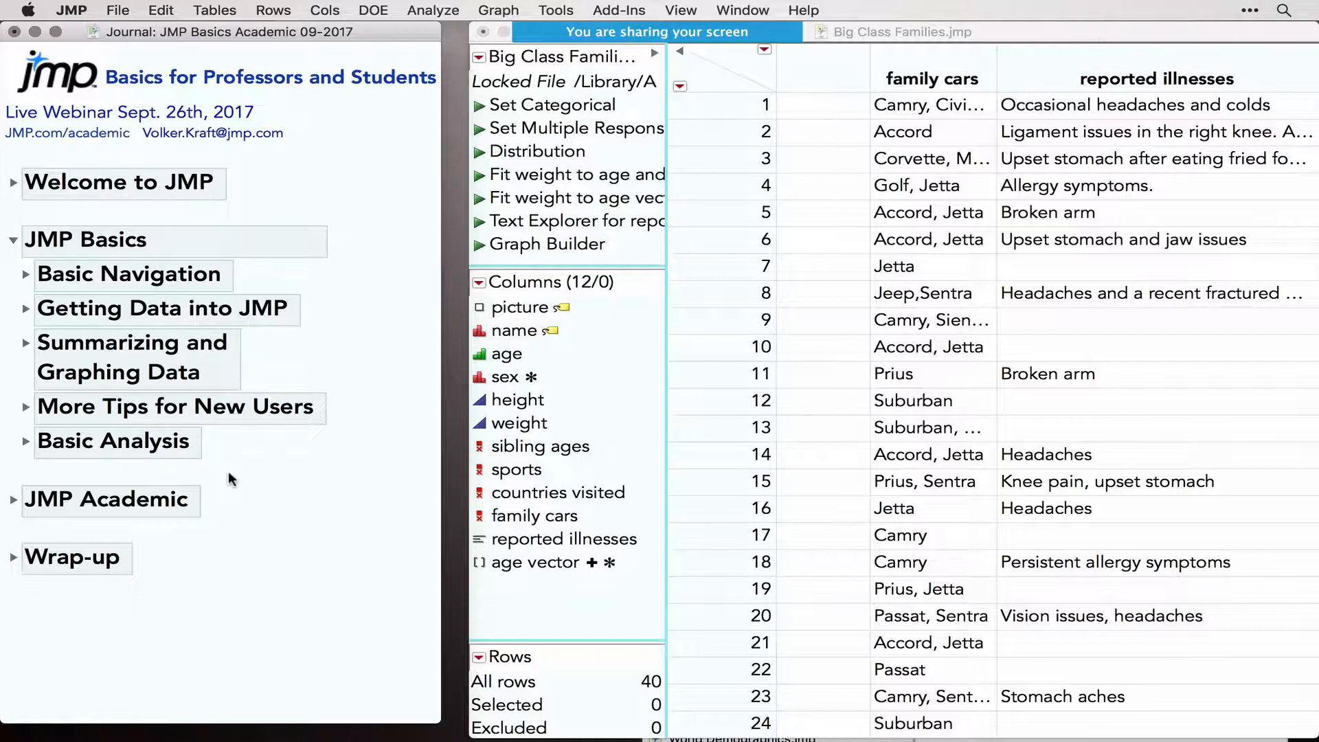
left_click(26, 275)
scroll(221, 524, "down", 5)
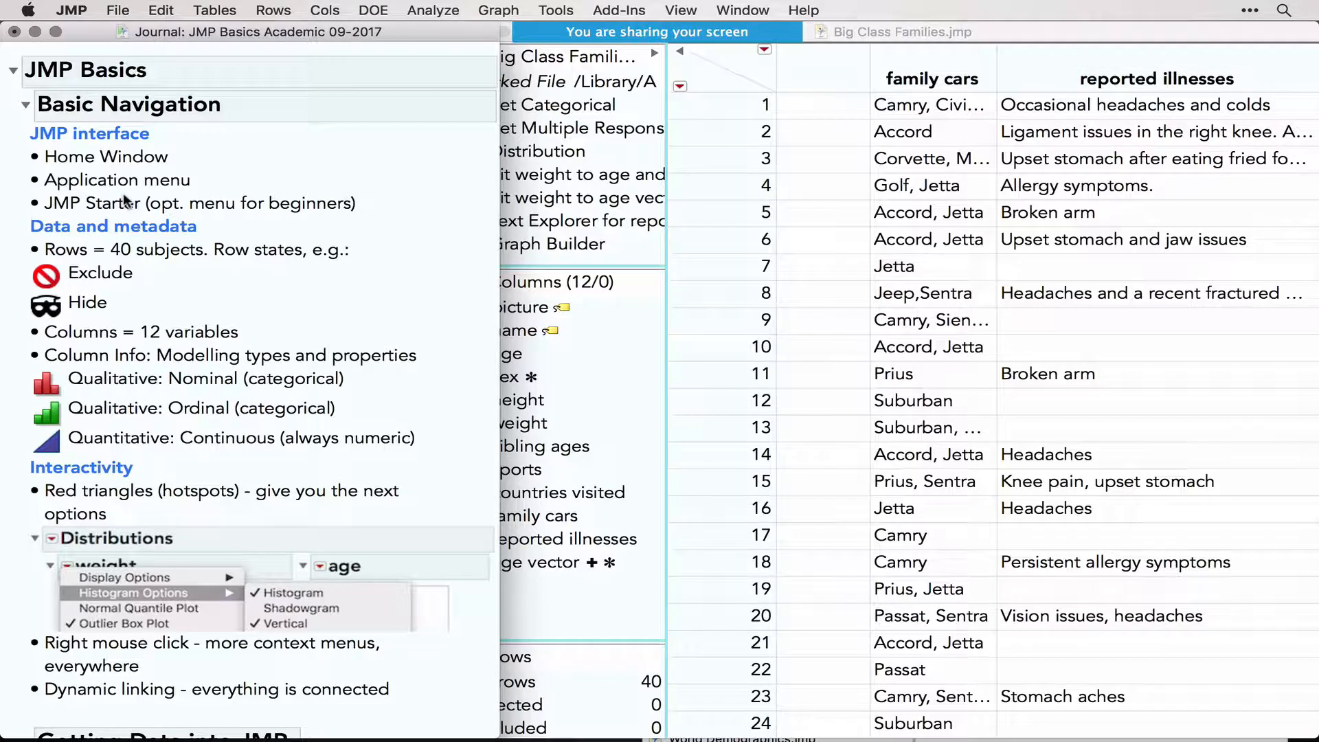
Bring up the JMP Home window to review its recent files and open windows, then return to the Big Class Families table
key("super+shift+h")
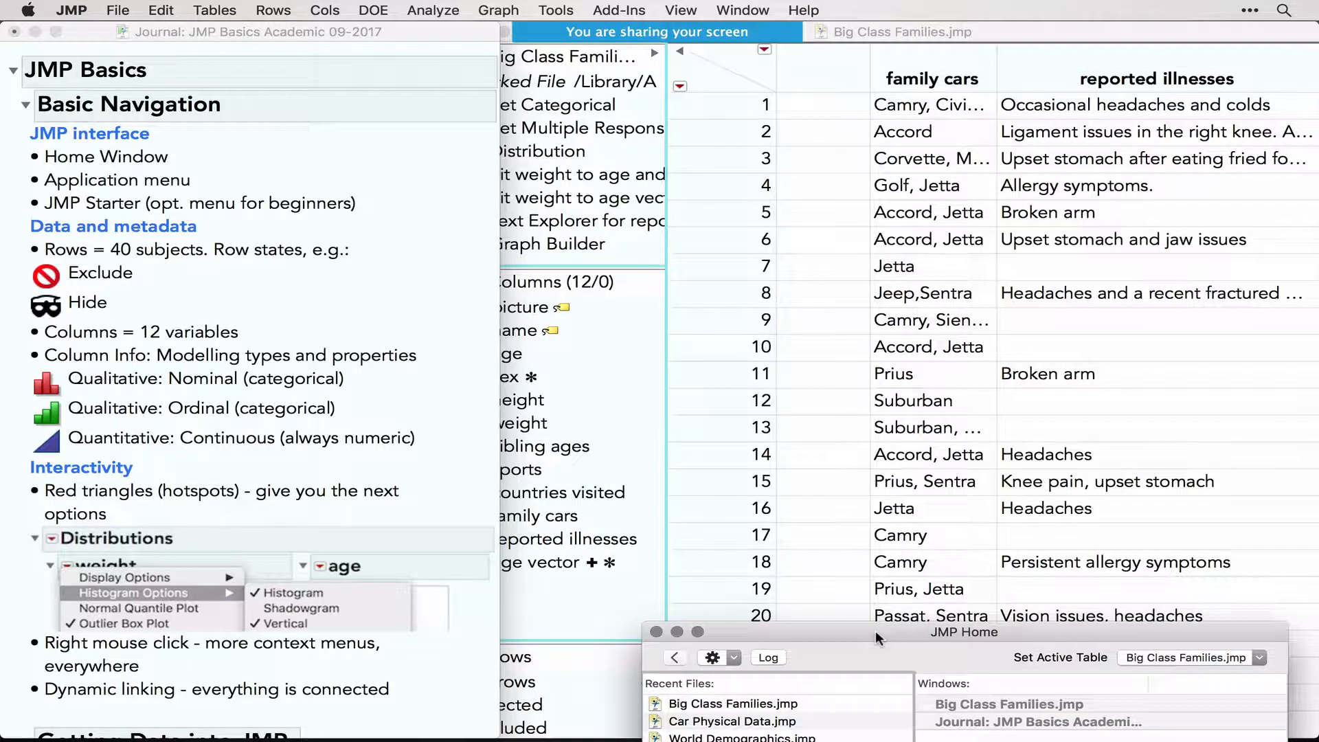
left_click_drag(875, 637, 701, 164)
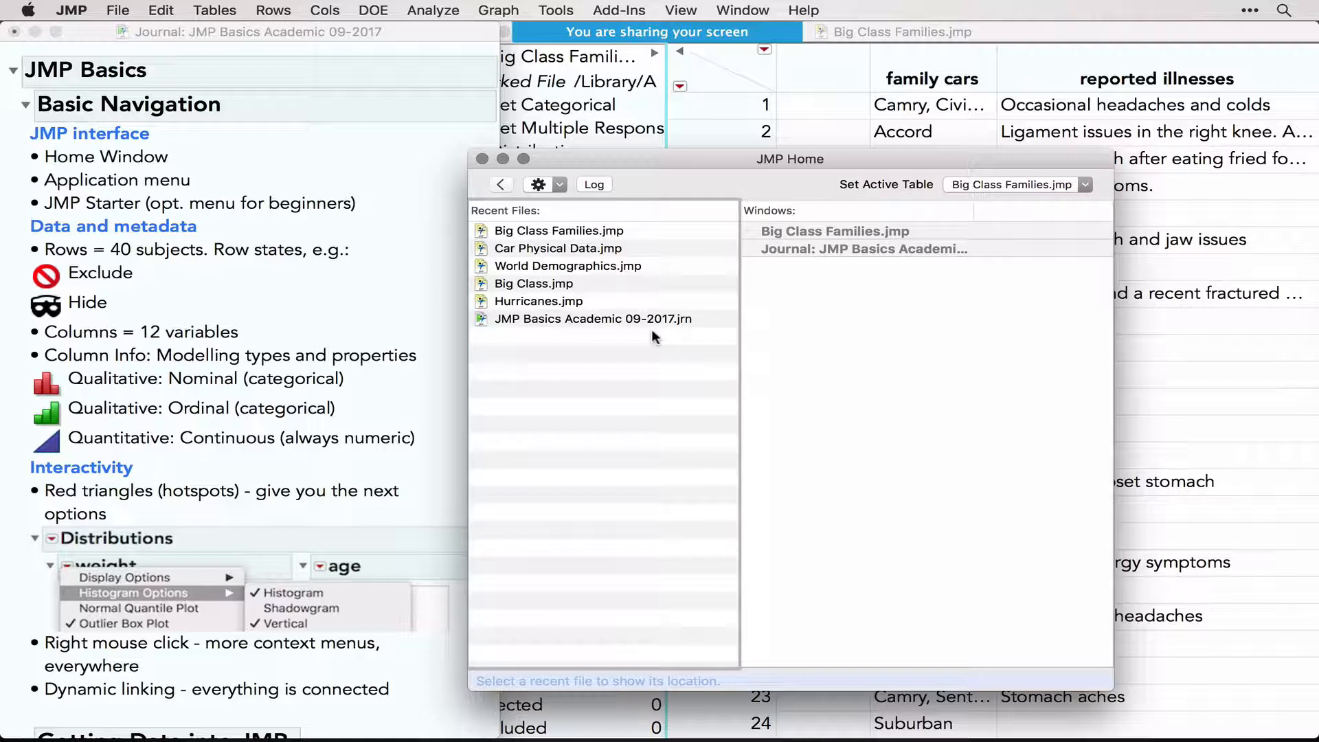
left_click_drag(696, 160, 828, 628)
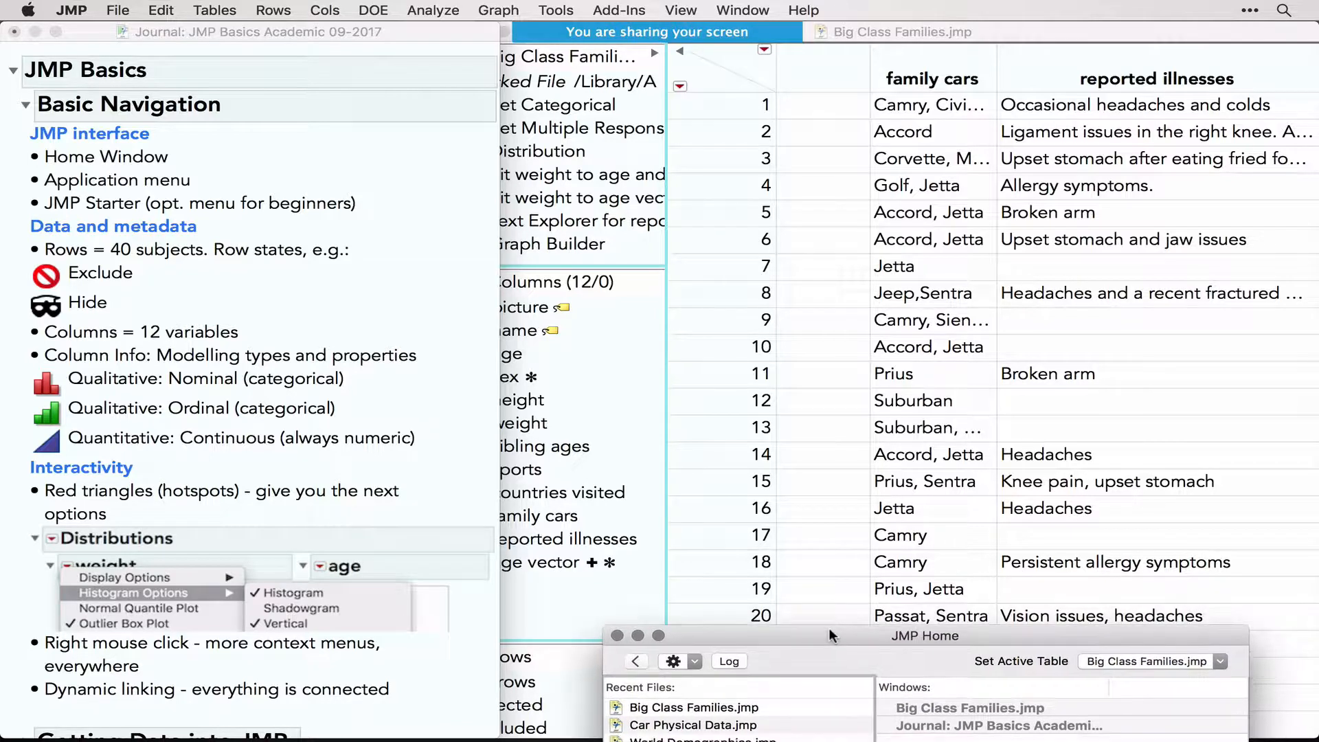
left_click(719, 424)
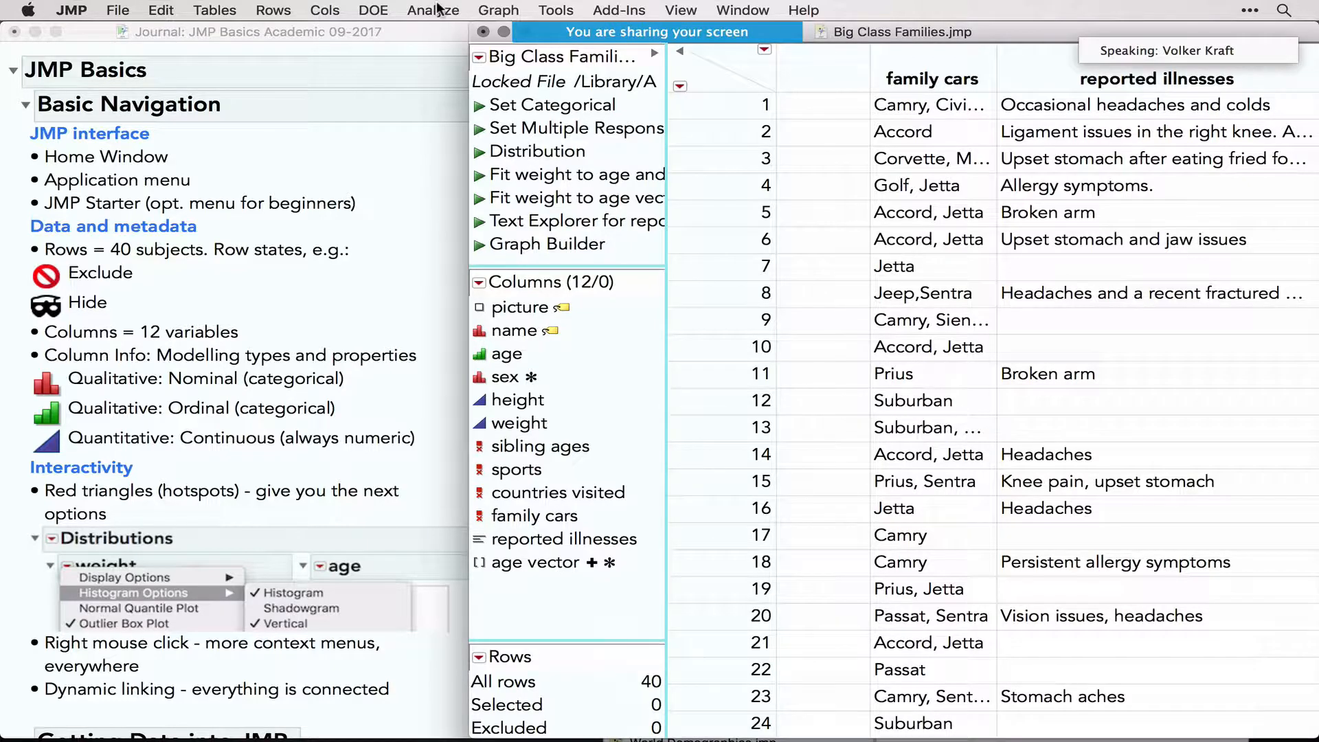
Examine the application's command groups, from file and table handling through DOE and tools to help and the menu customization options
left_click(120, 7)
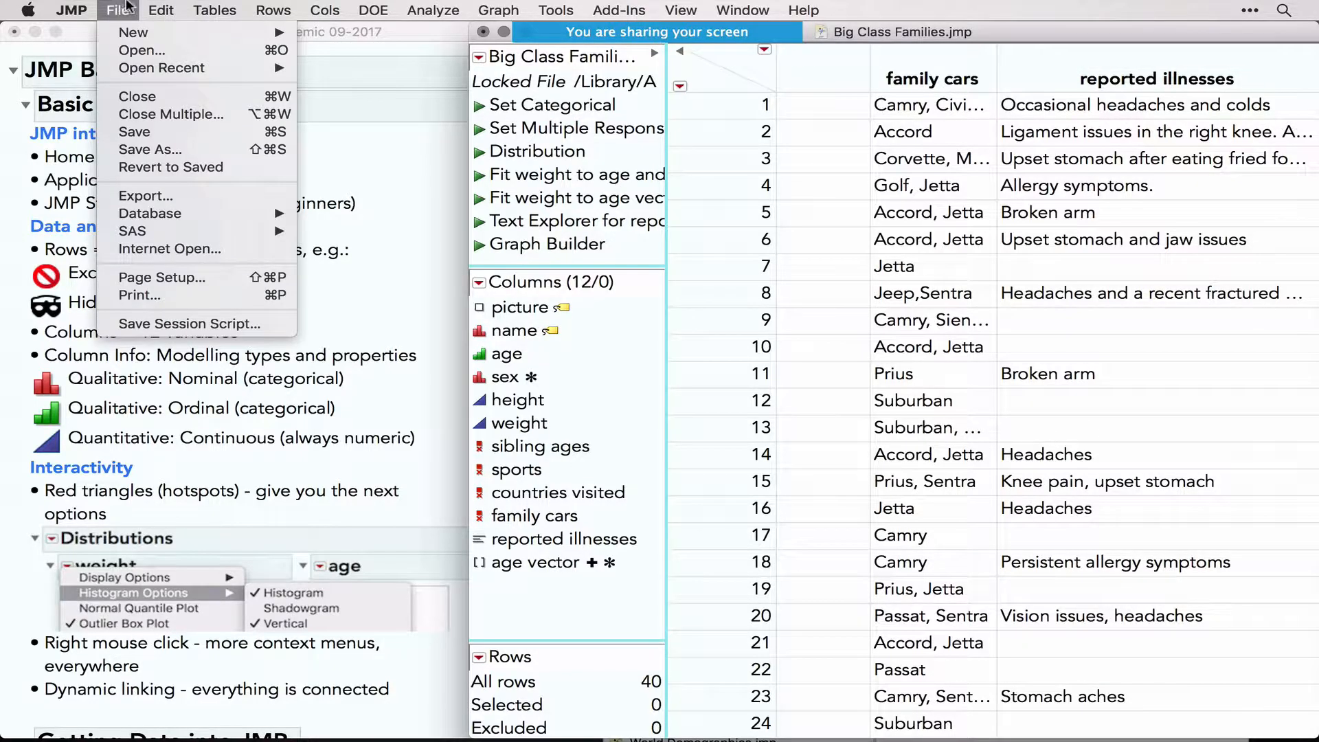
mouse_move(157, 5)
mouse_move(214, 6)
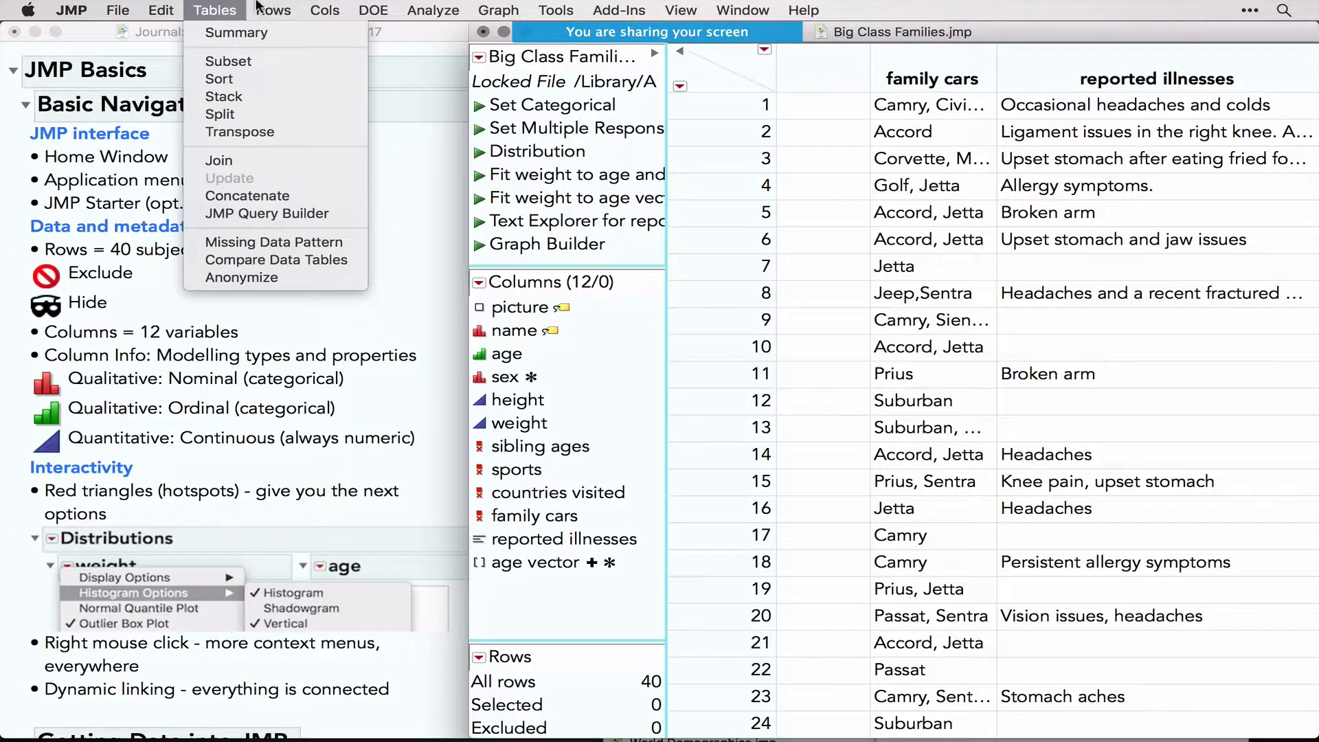
mouse_move(321, 10)
mouse_move(379, 11)
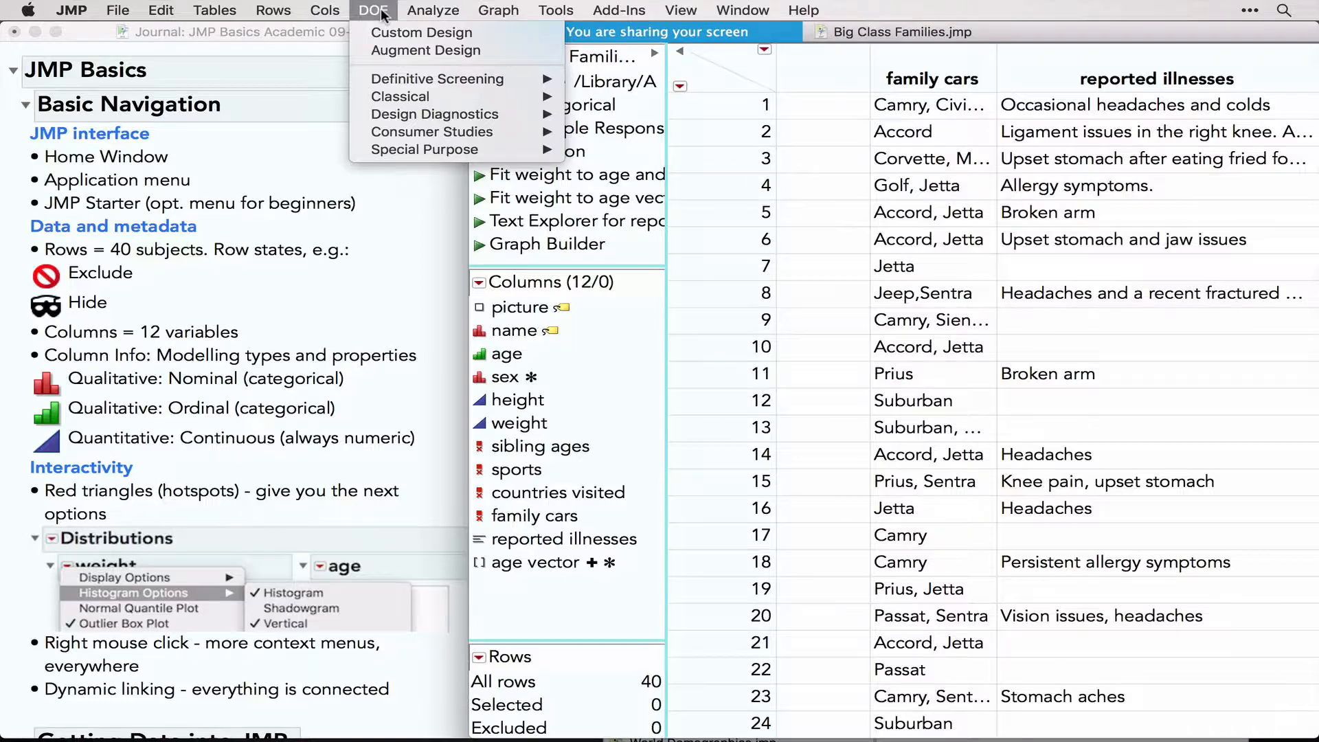
mouse_move(498, 15)
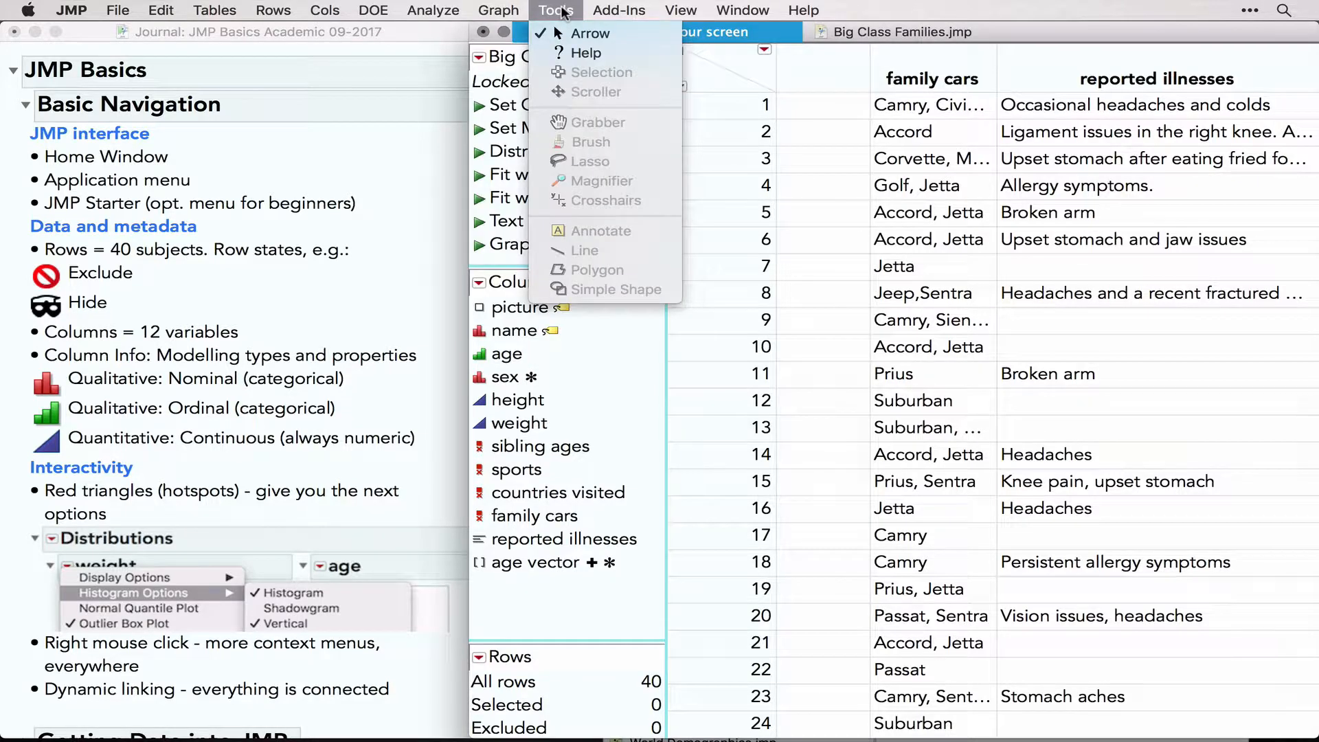
mouse_move(640, 10)
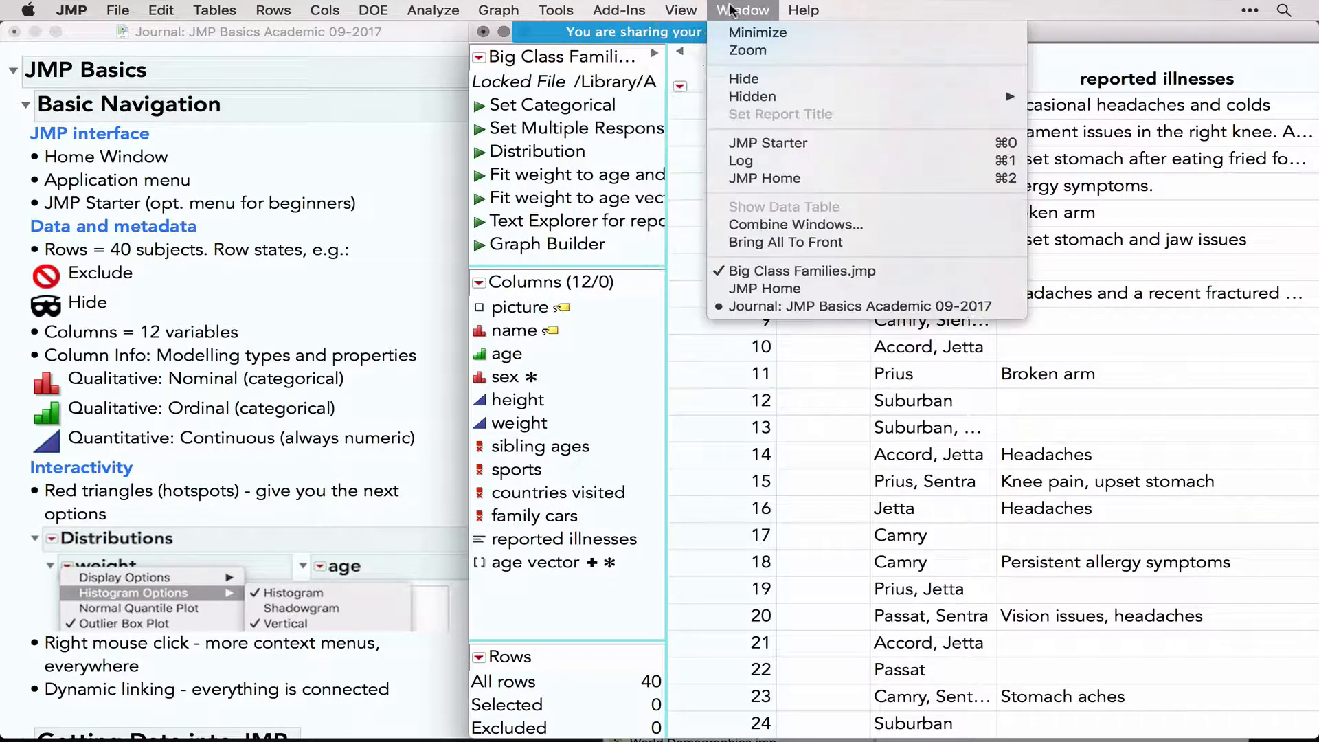
mouse_move(797, 9)
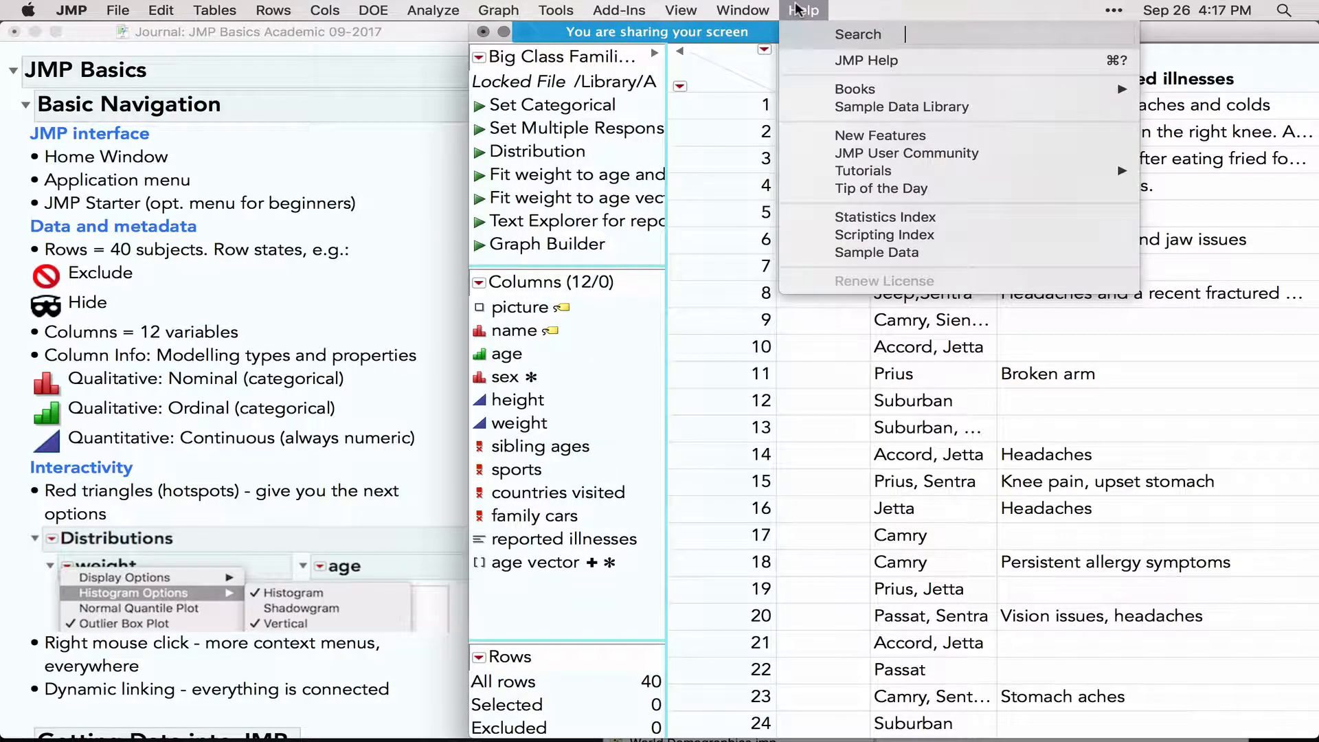
mouse_move(686, 10)
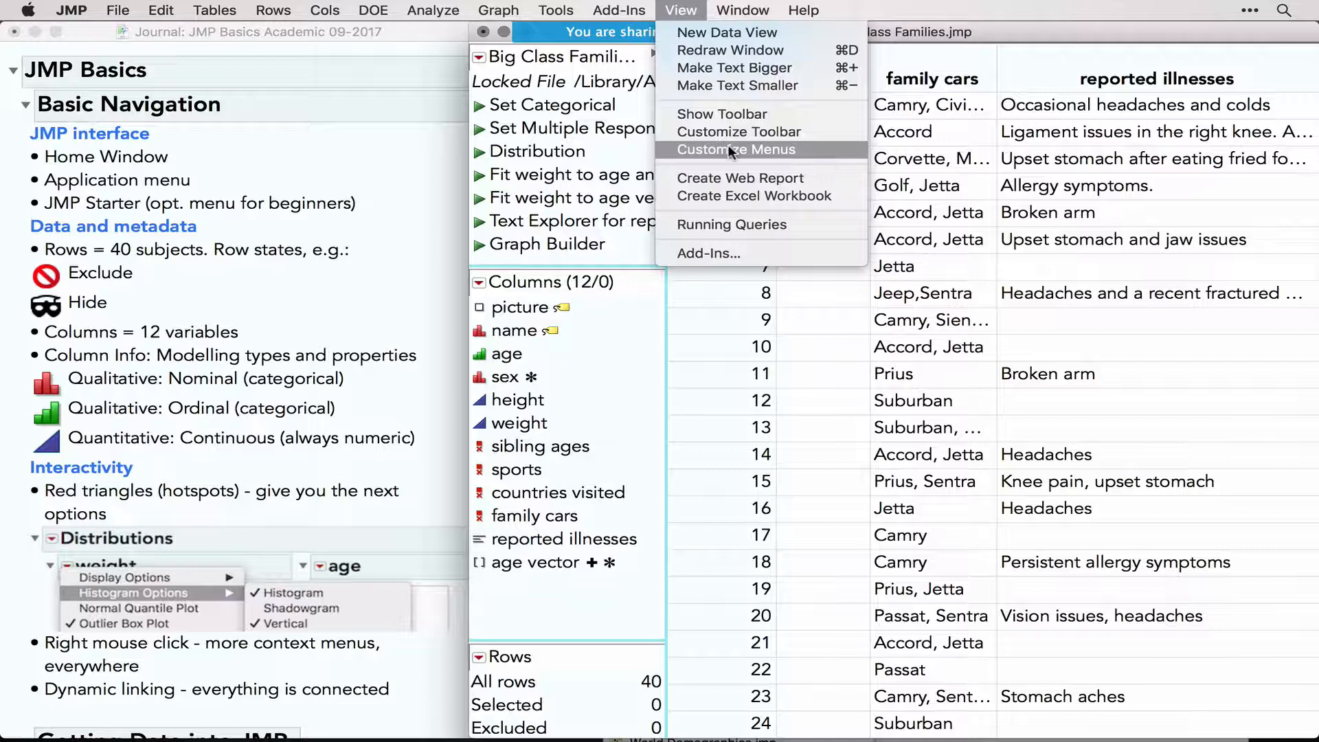
left_click(385, 184)
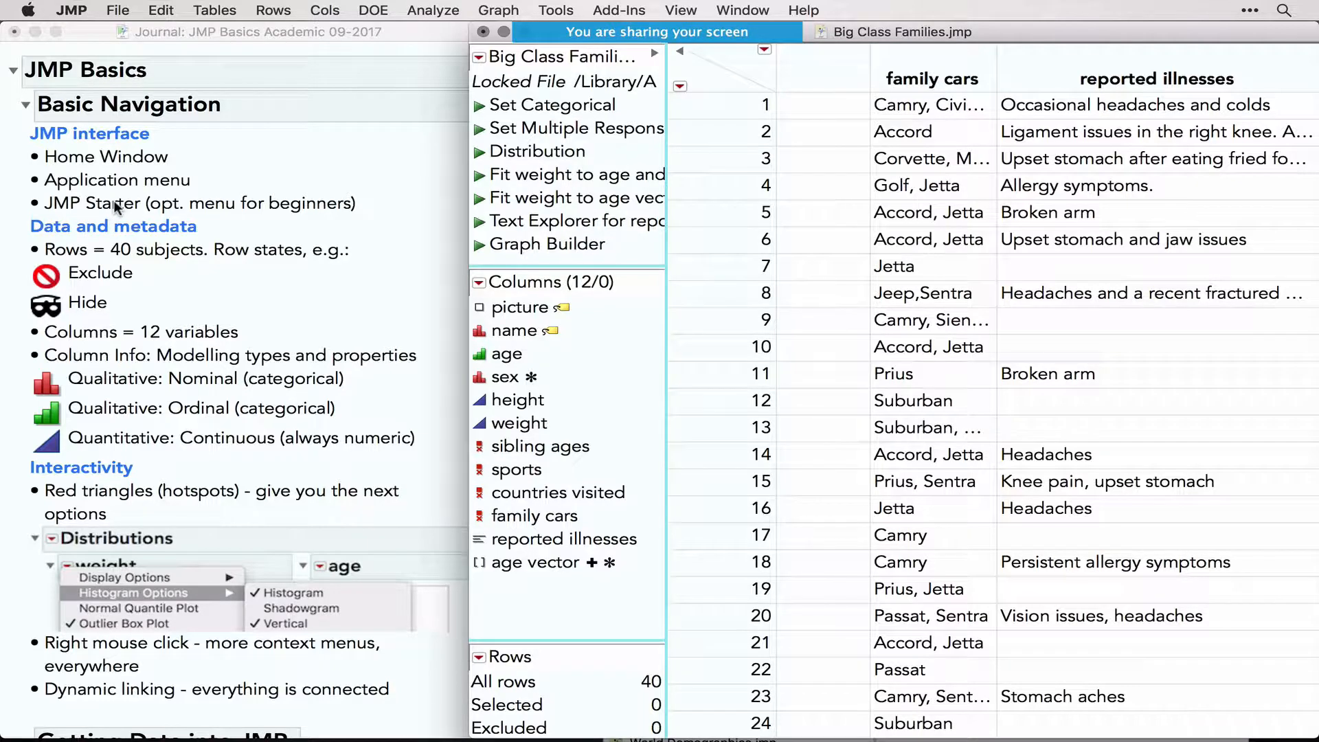
Show the journal's Data and metadata notes beside the data table's first columns, with no column left selected
scroll(151, 361, "down", 3)
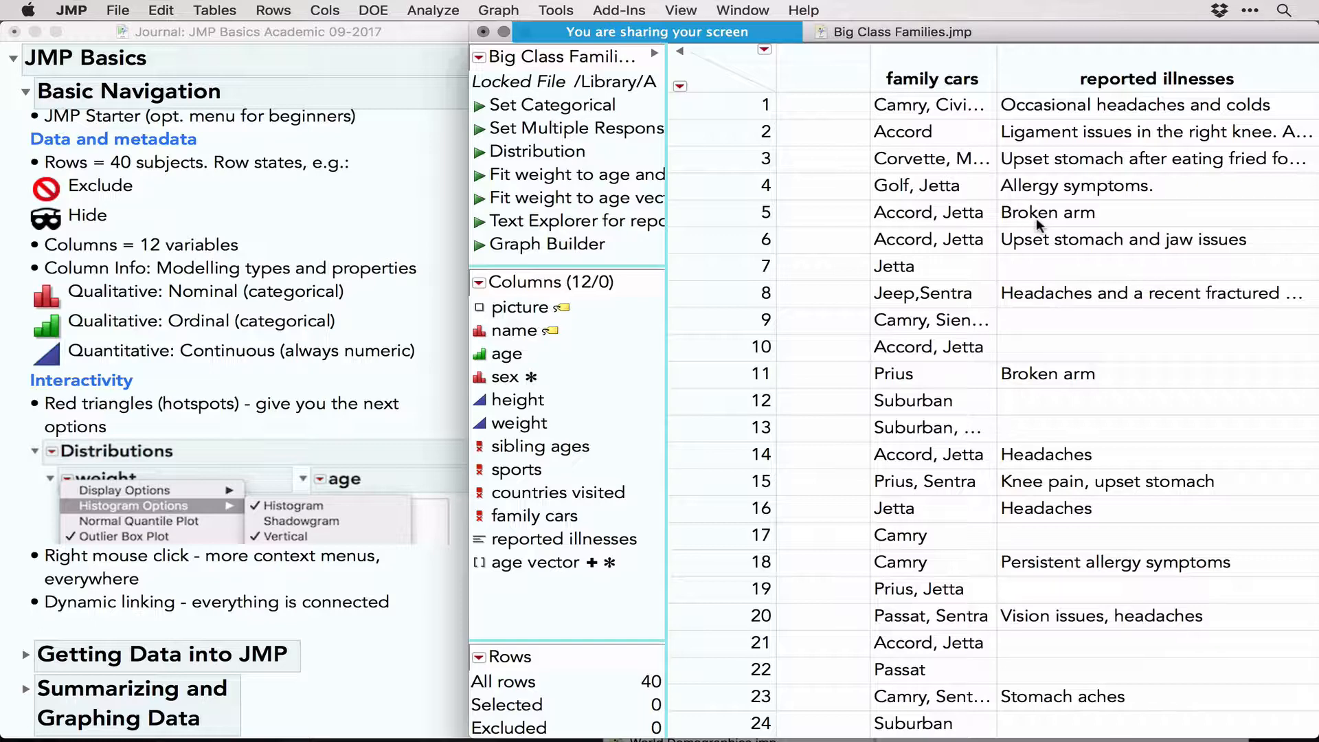
scroll(1067, 325, "left", 4)
scroll(1067, 325, "left", 10)
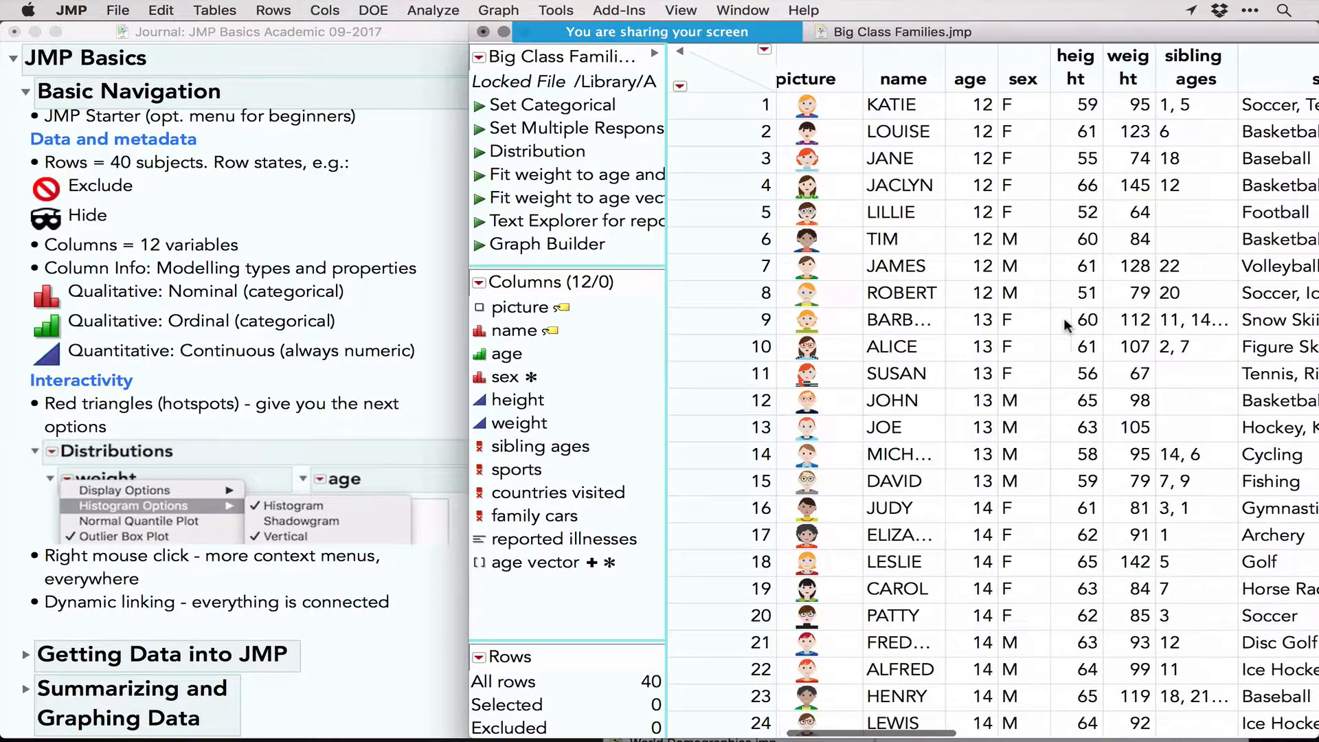
left_click(838, 69)
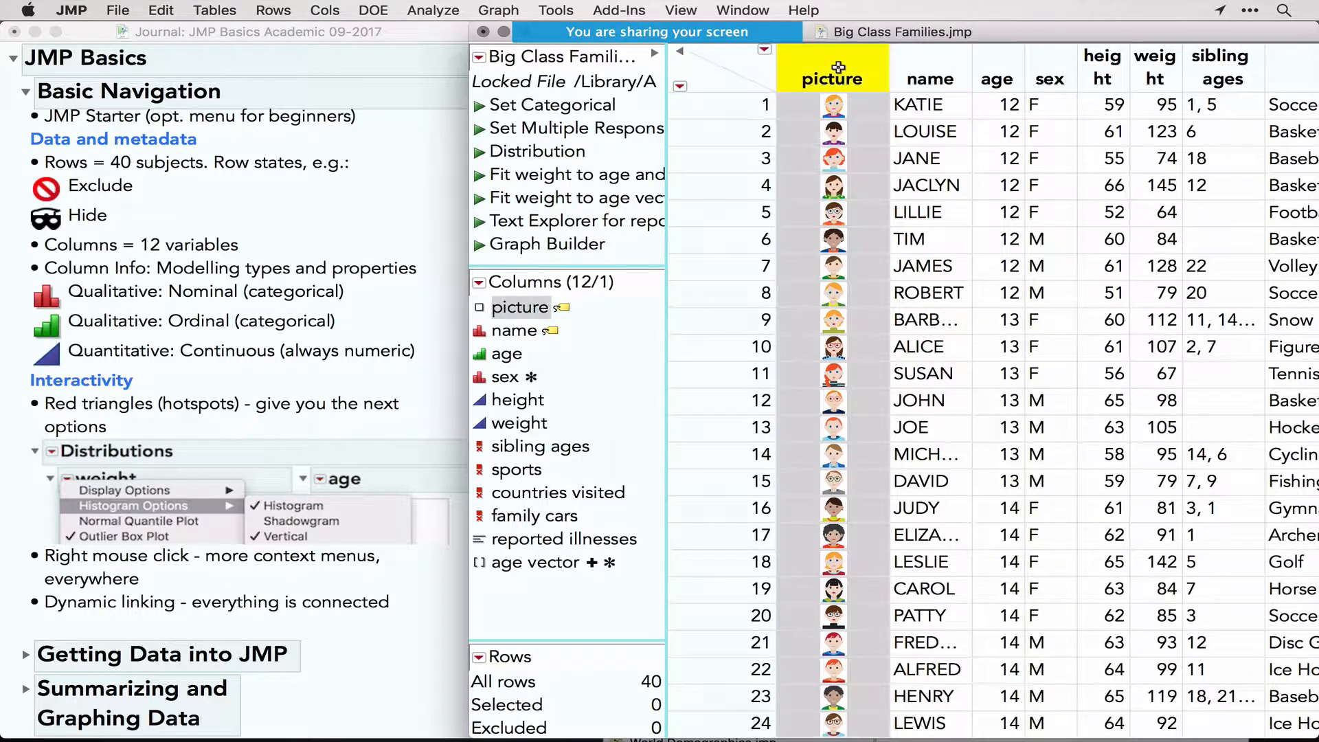
left_click(736, 55)
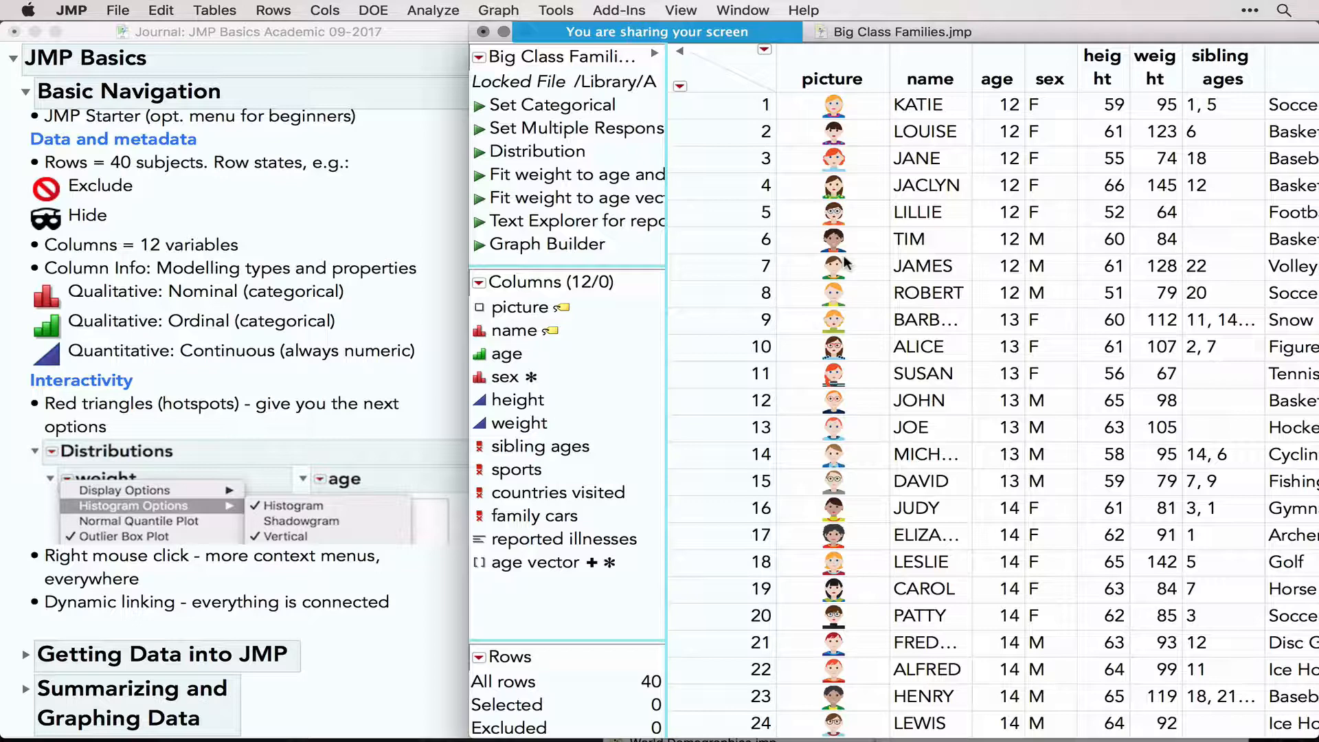
Select the rows where height is greater than 66 and enlarge the Rows summary to show all row-state counts
left_click(679, 86)
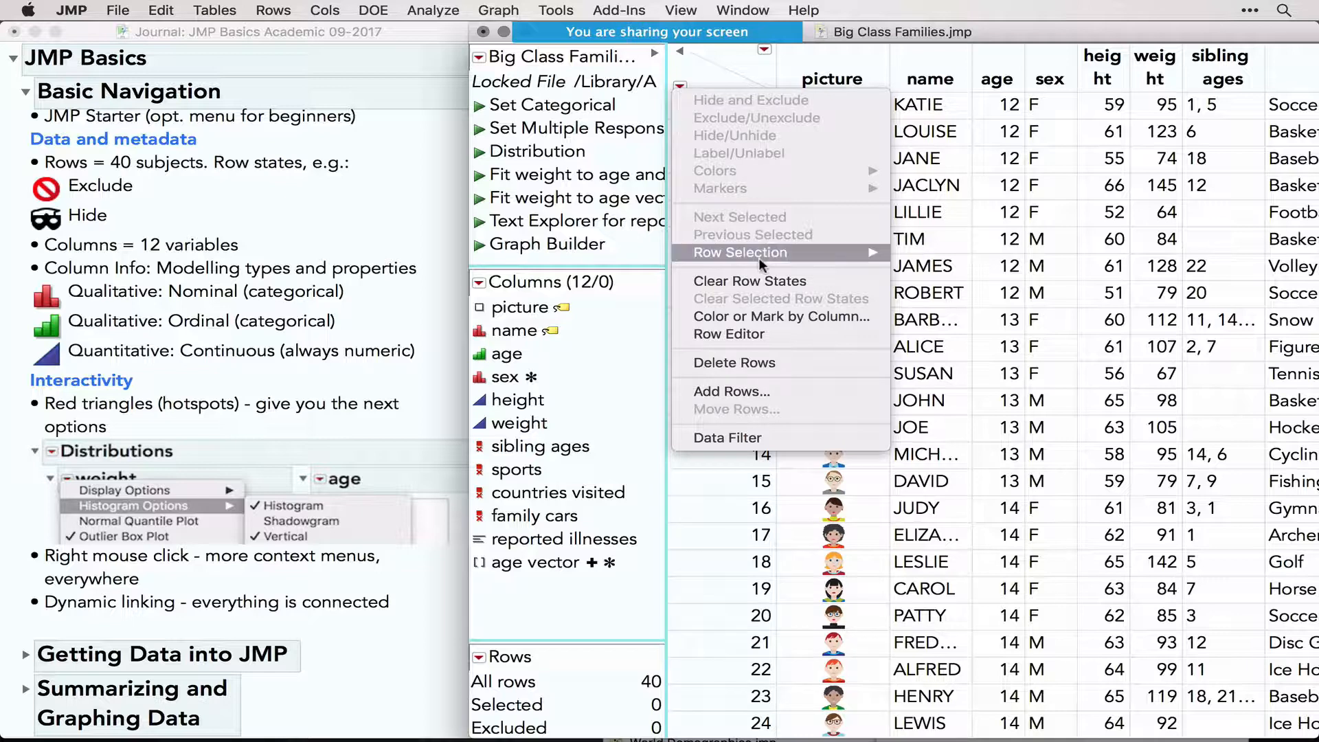
mouse_move(758, 258)
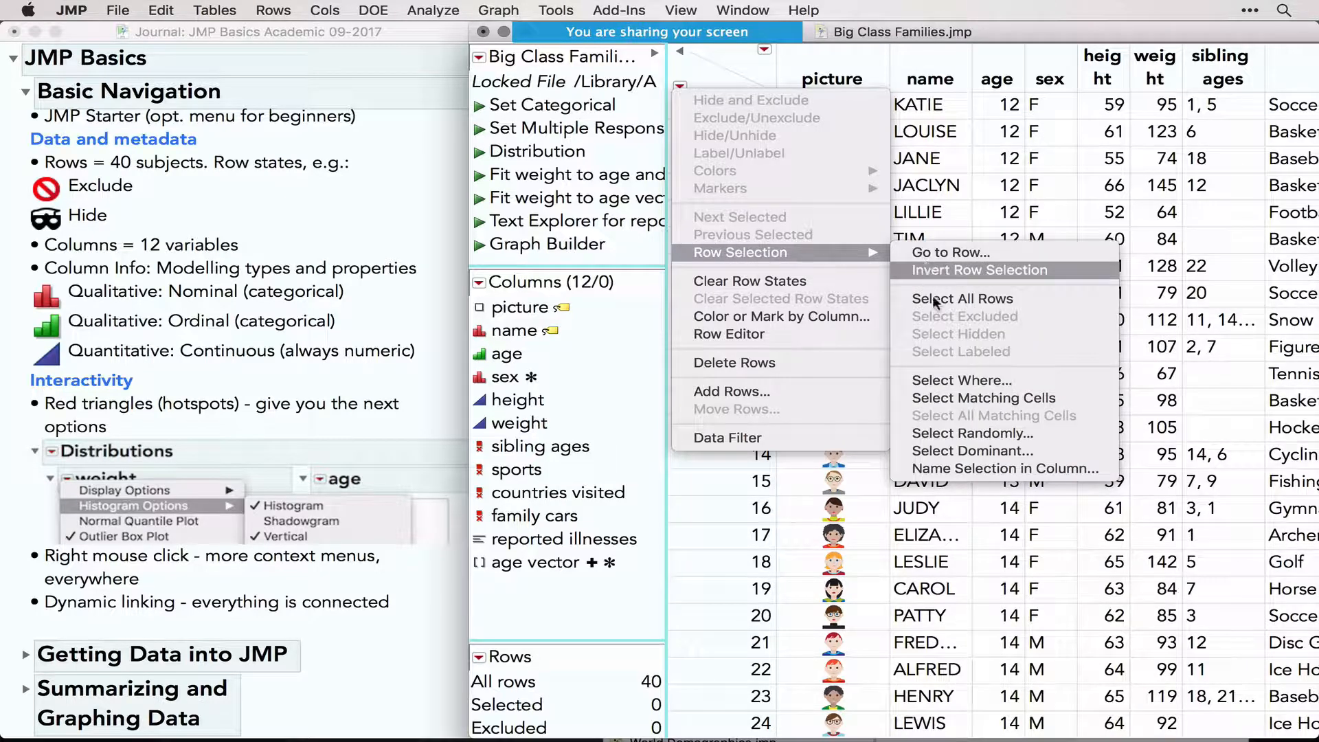
left_click(984, 380)
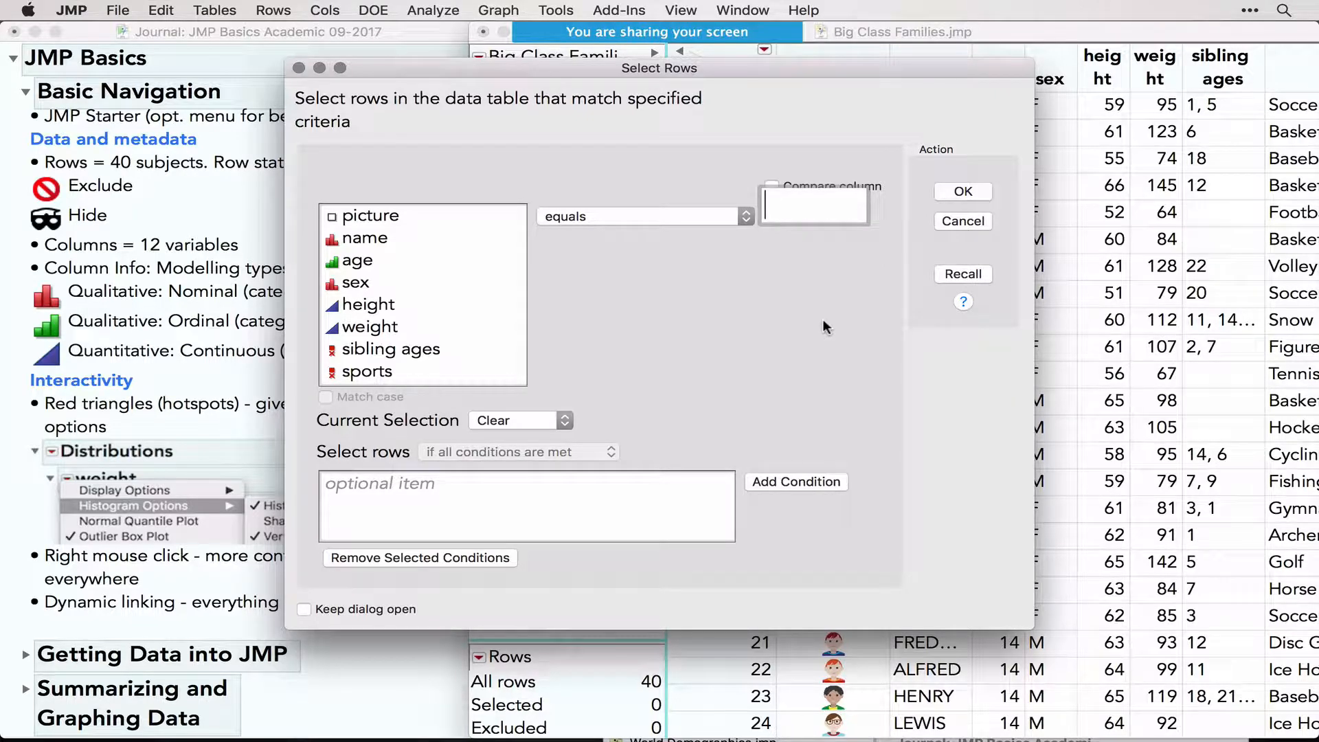
left_click(389, 304)
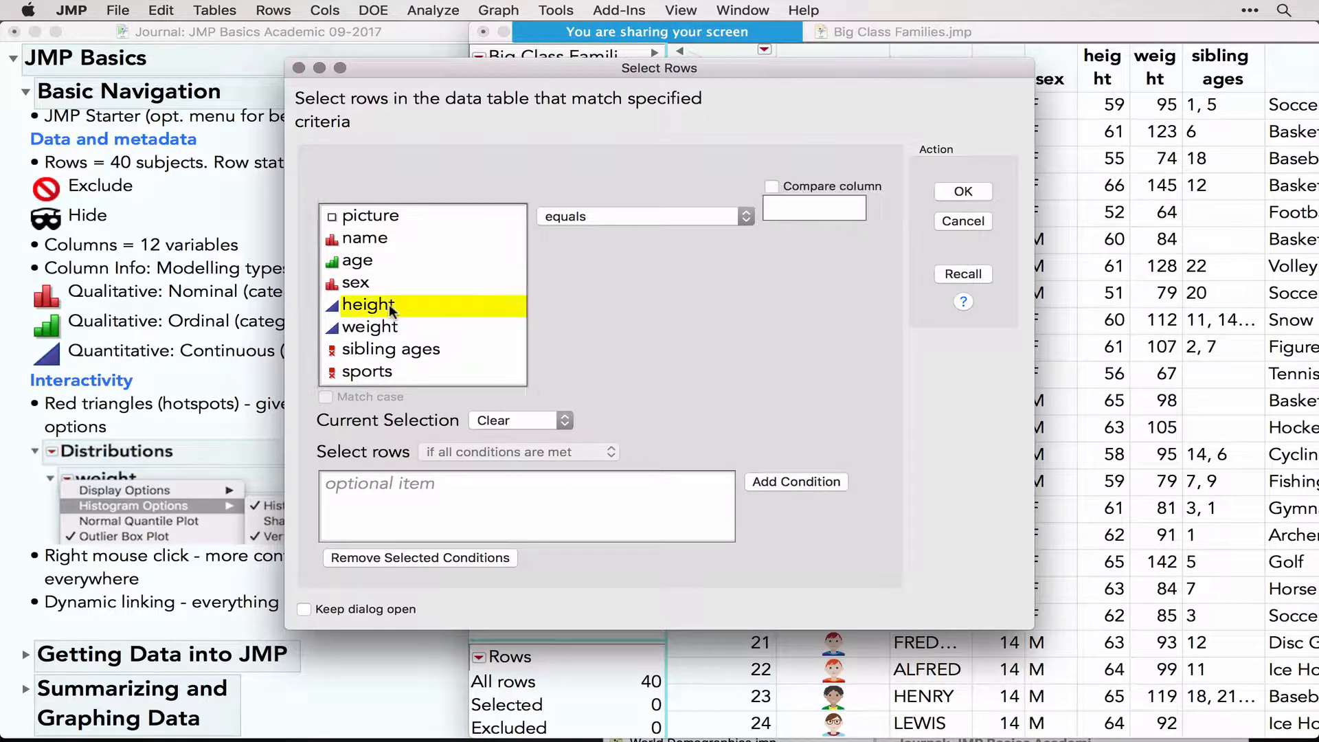
left_click(624, 215)
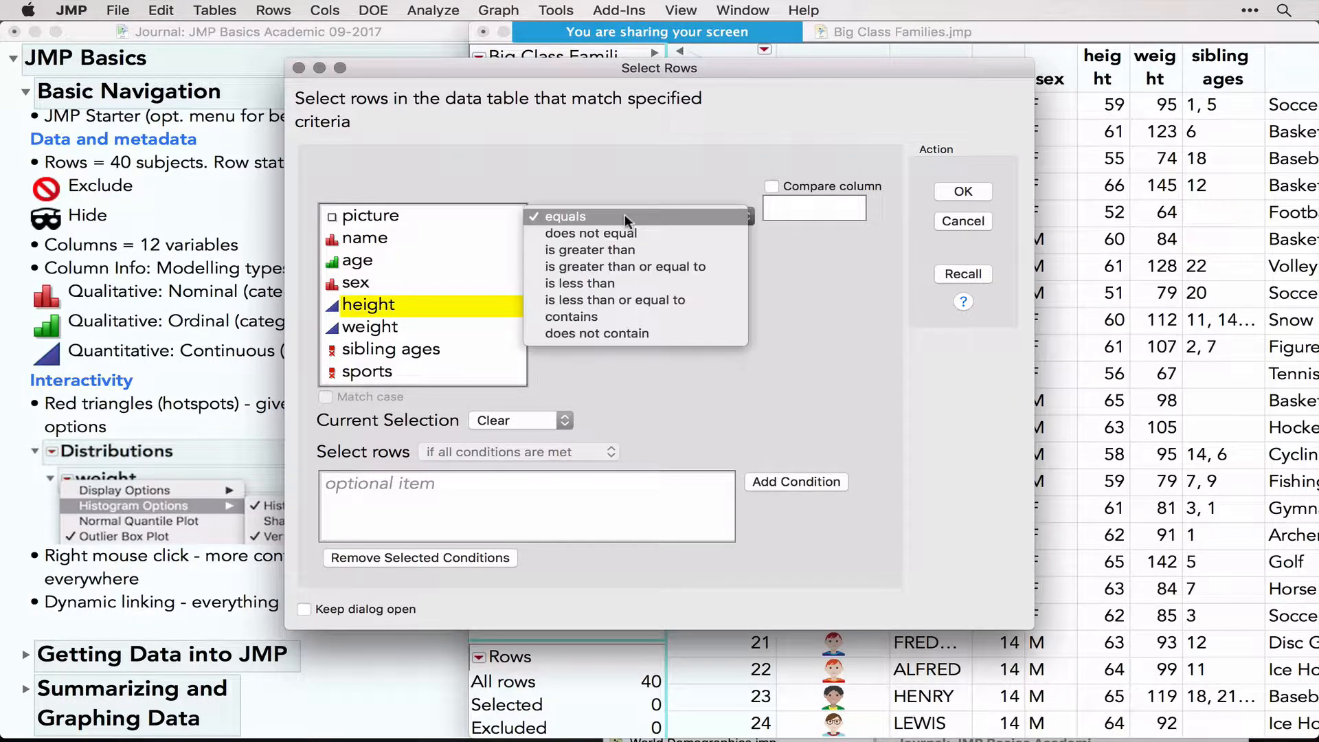
left_click(642, 250)
left_click(809, 212)
type("66")
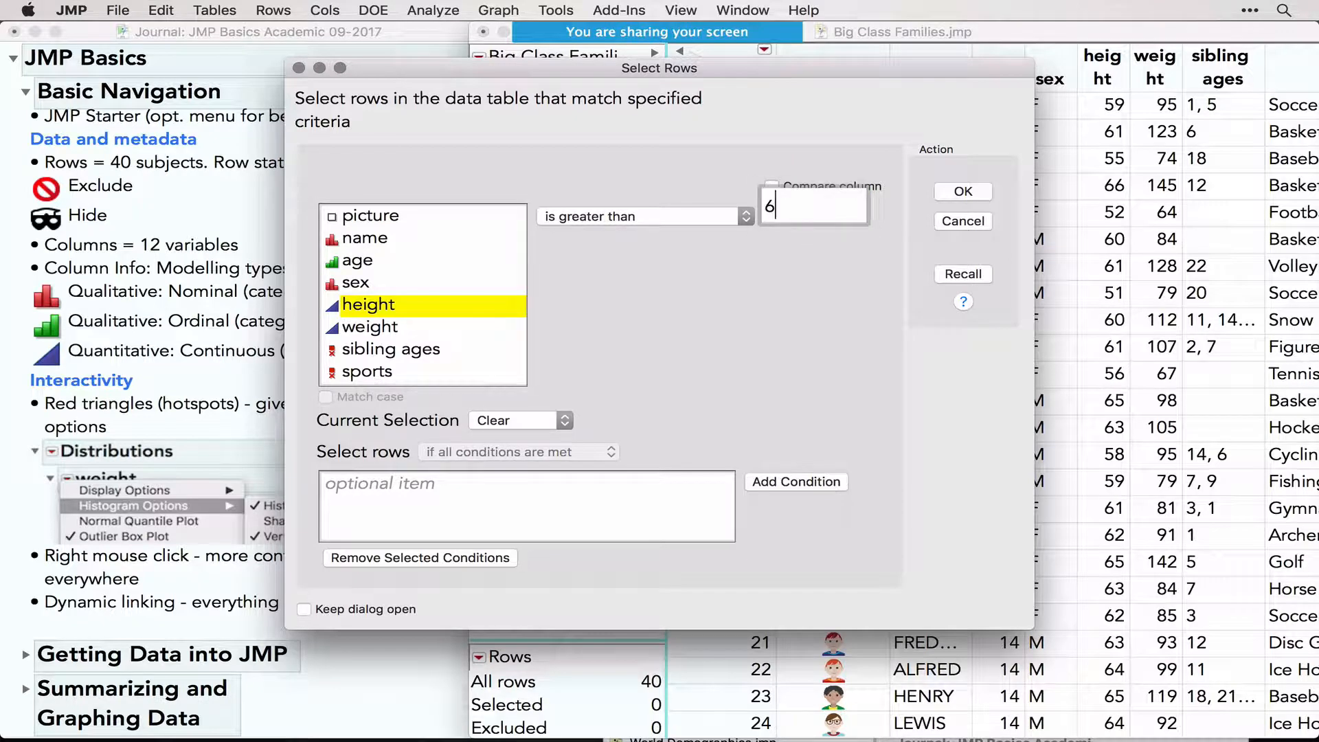
left_click(962, 191)
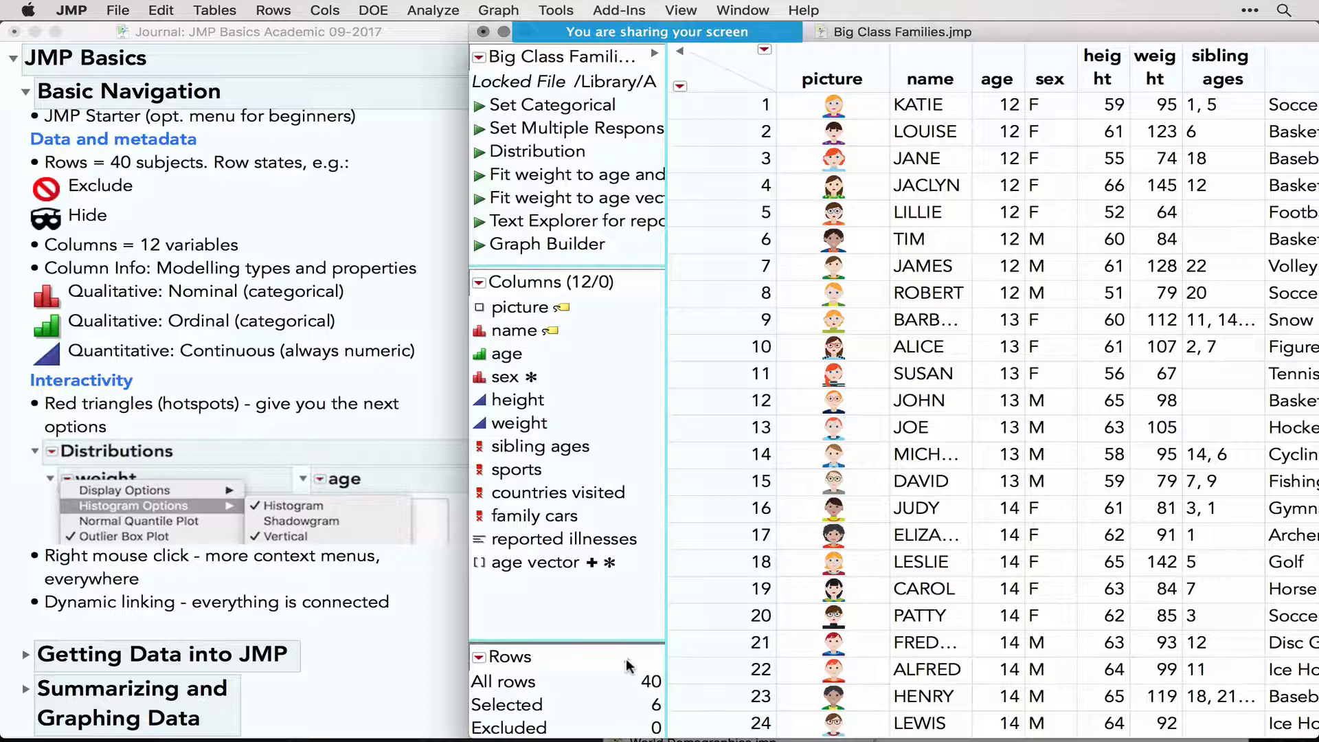
mouse_move(627, 659)
left_mouse_down()
mouse_move(665, 705)
mouse_move(687, 692)
mouse_move(694, 707)
left_mouse_up()
left_click_drag(609, 643, 608, 570)
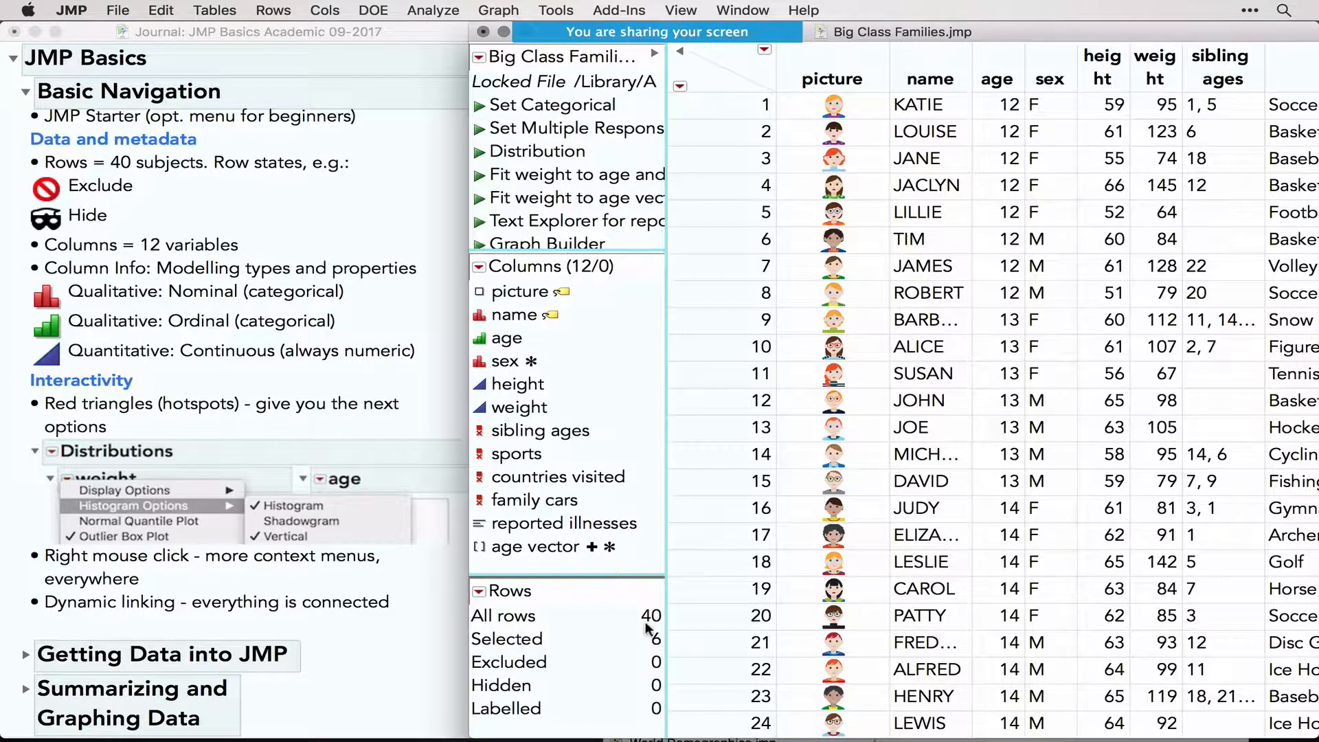
Hide the selected rows from graphs and exclude them from calculations
left_click(680, 86)
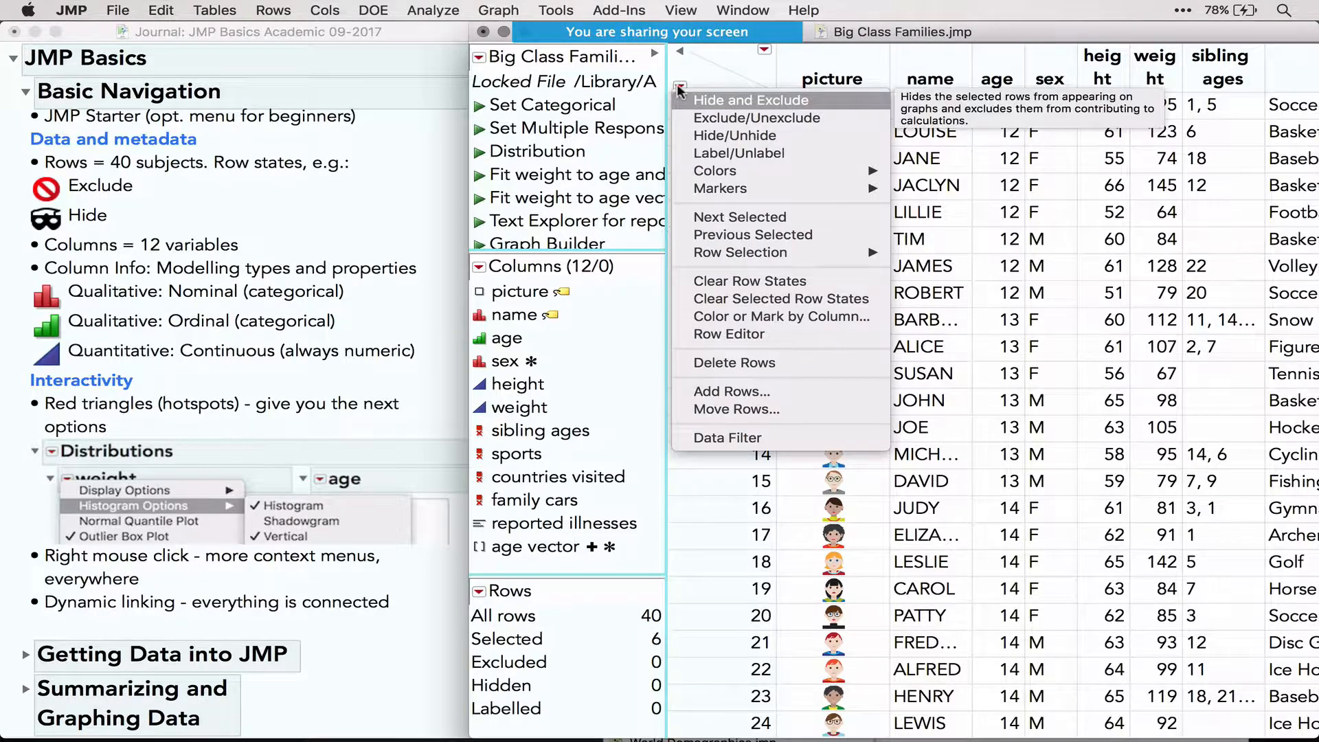
left_click(723, 135)
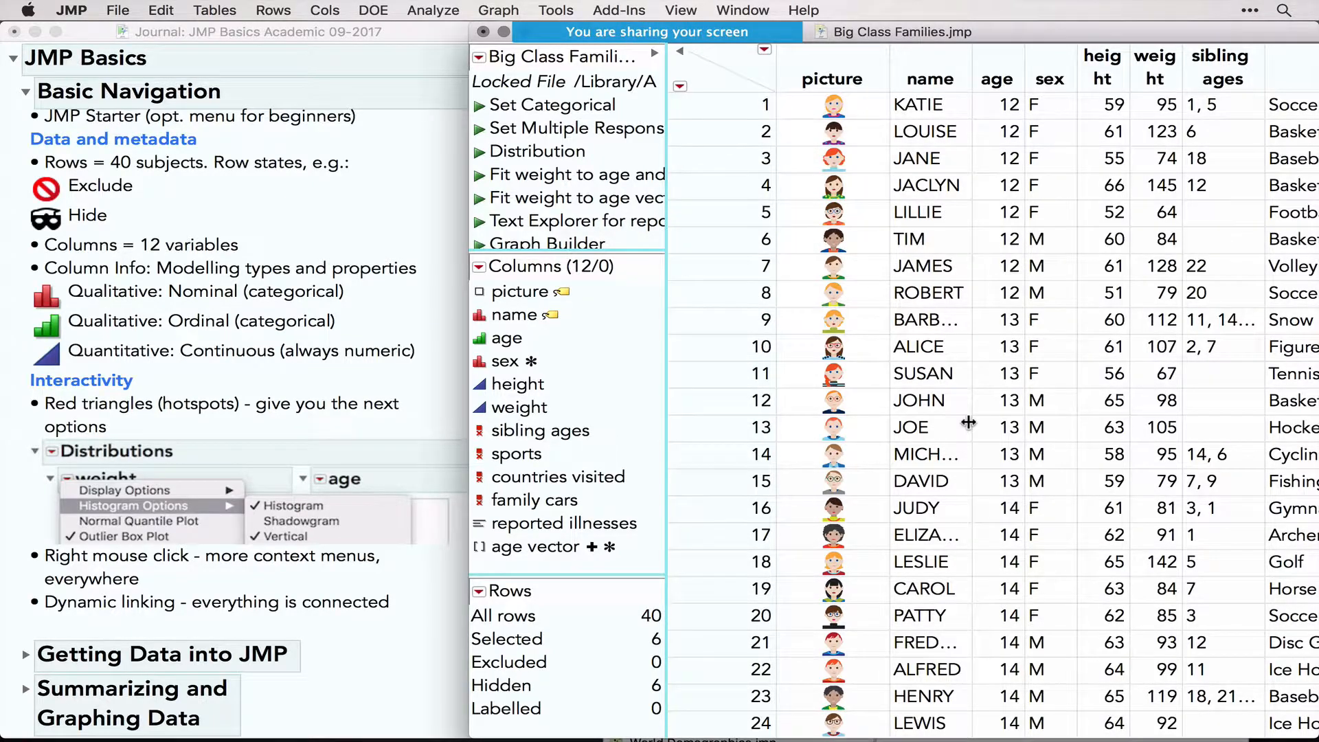
scroll(968, 422, "down", 6)
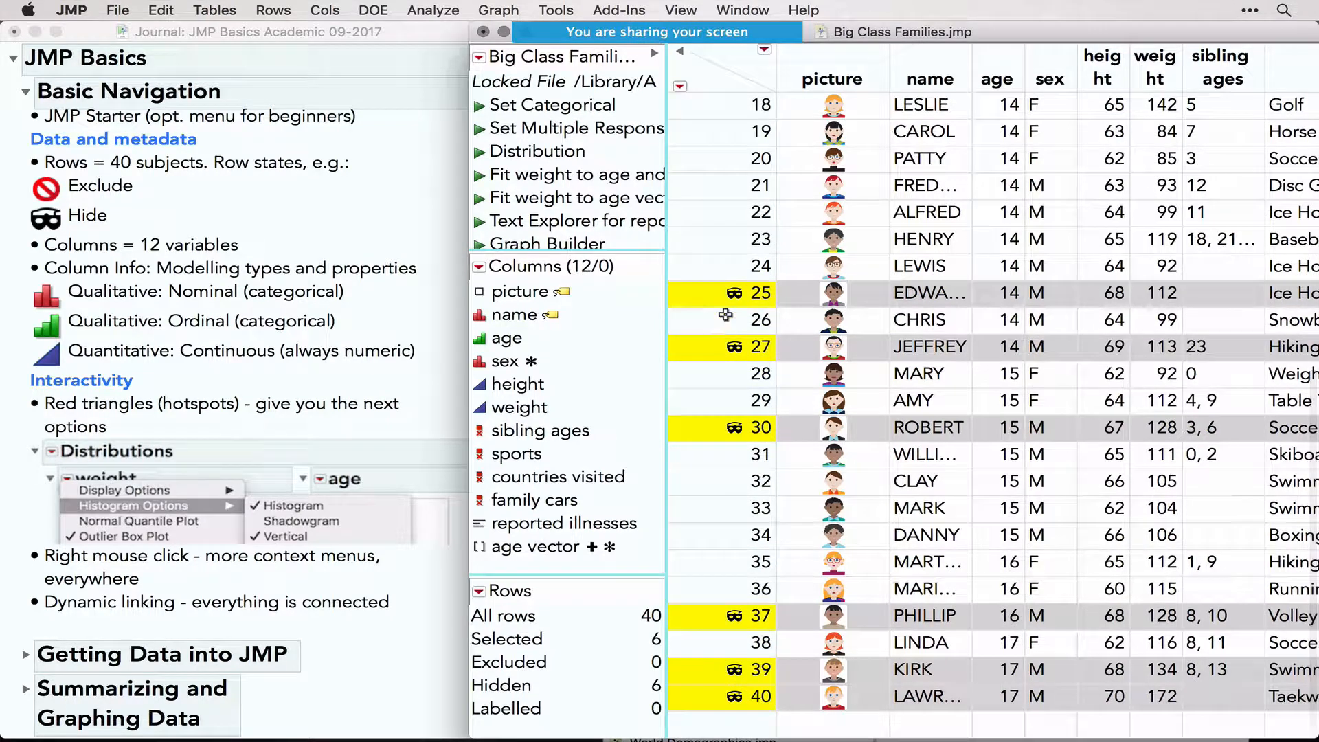
left_click(680, 86)
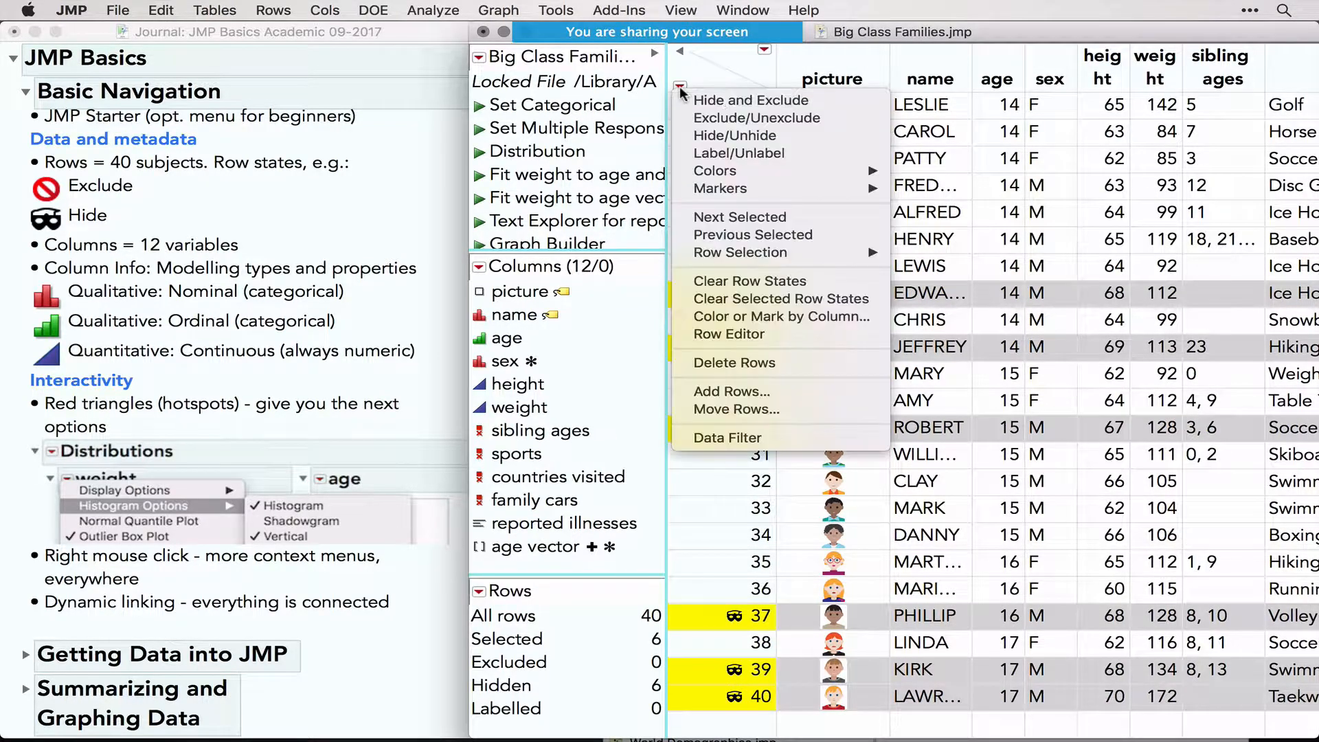
left_click(719, 118)
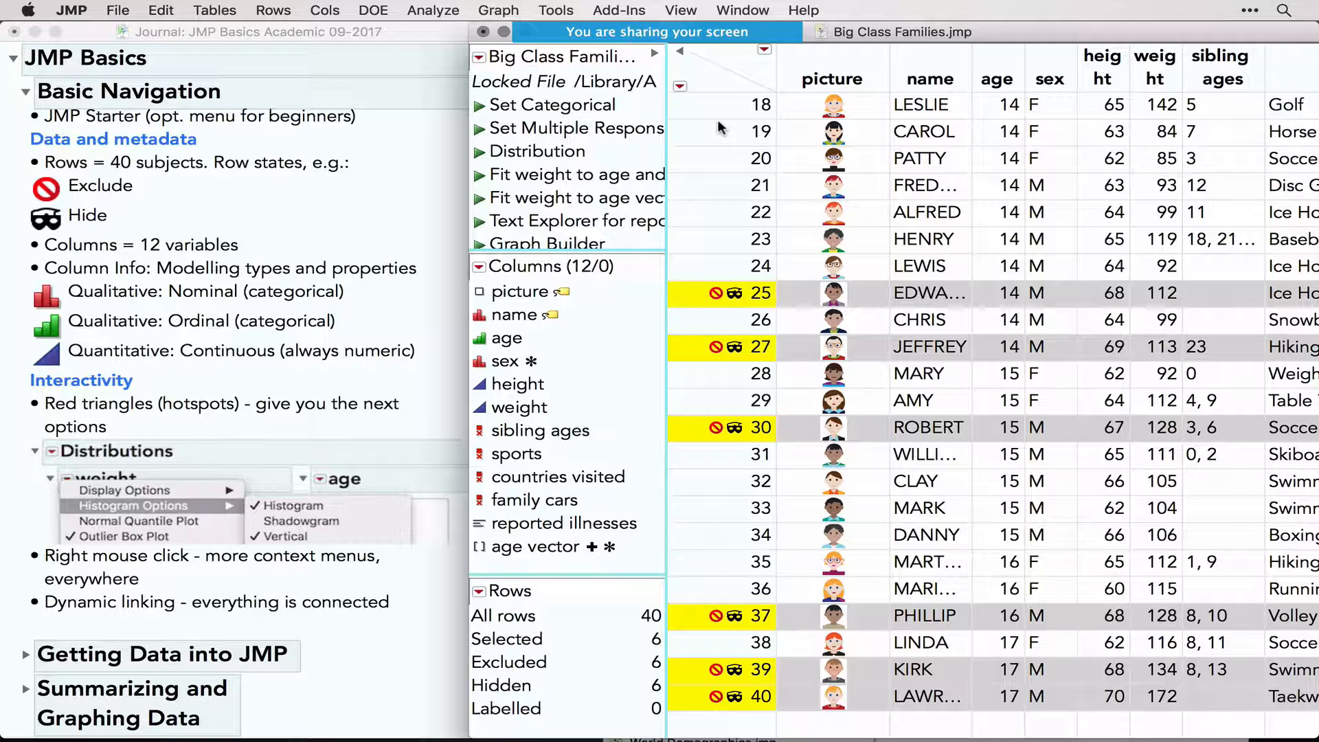
Remove both the hidden and excluded states from the selected rows and clear the row selection
left_click(680, 86)
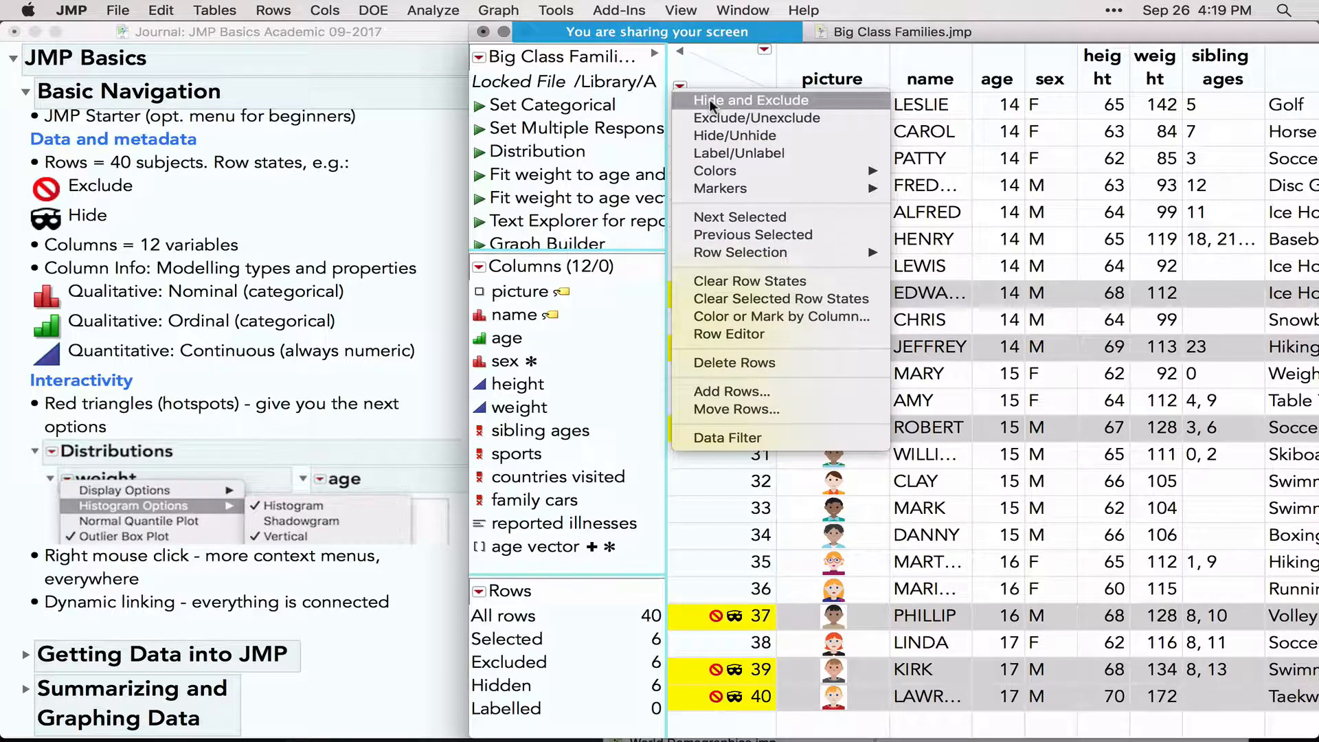
left_click(708, 99)
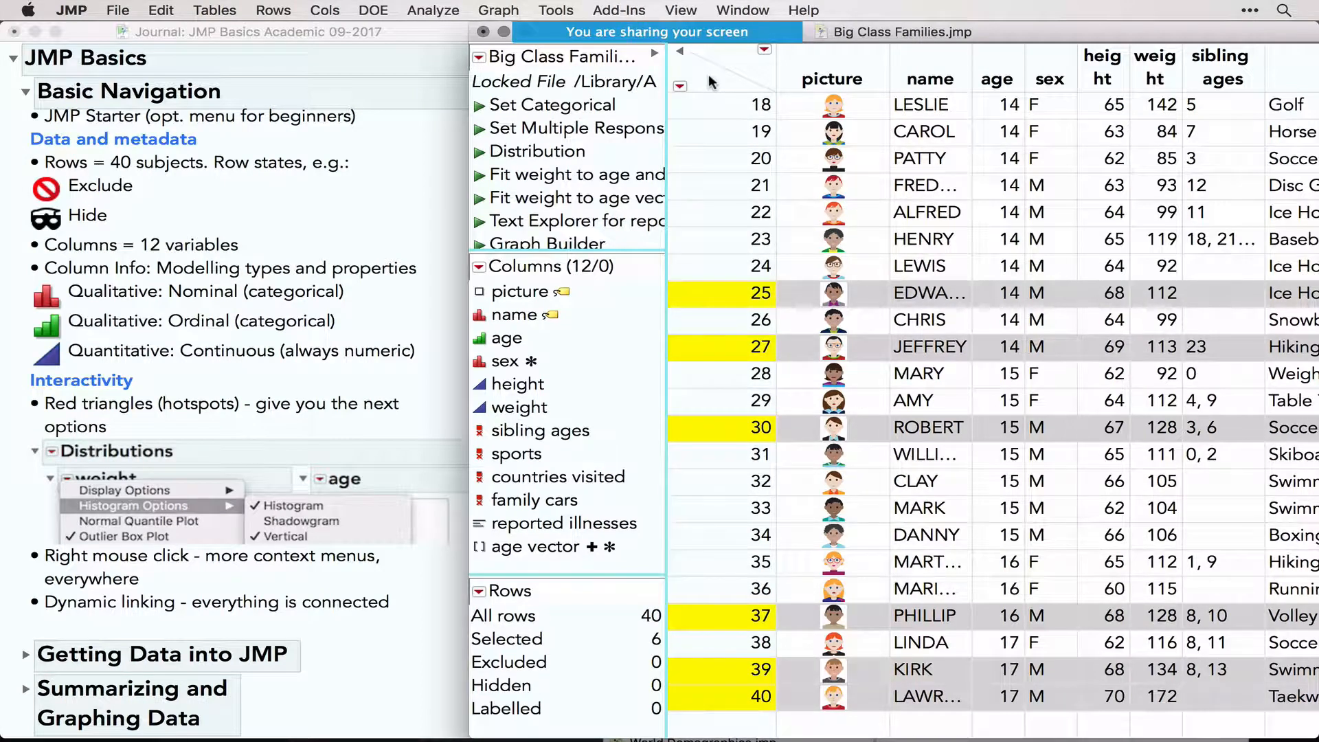
left_click(708, 83)
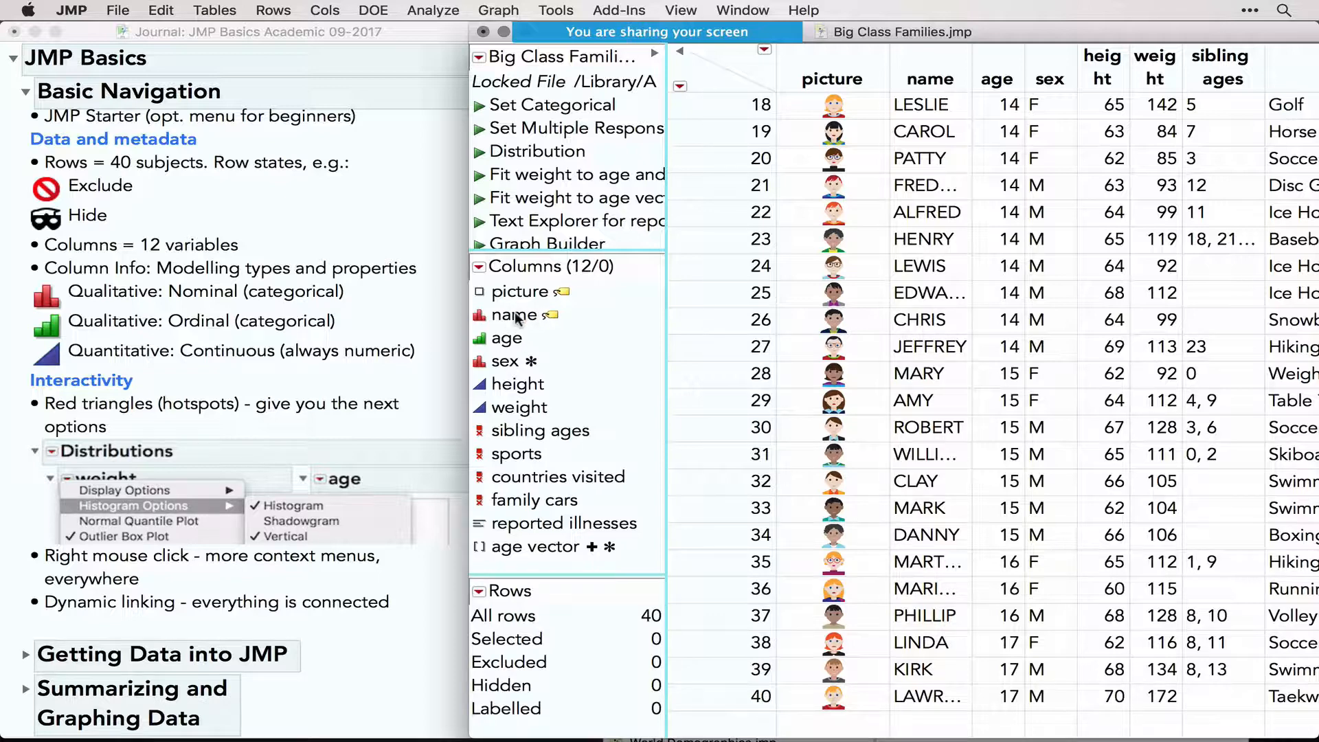
Open the Column Info for the age column and place its dialog beside the columns list
mouse_move(555, 316)
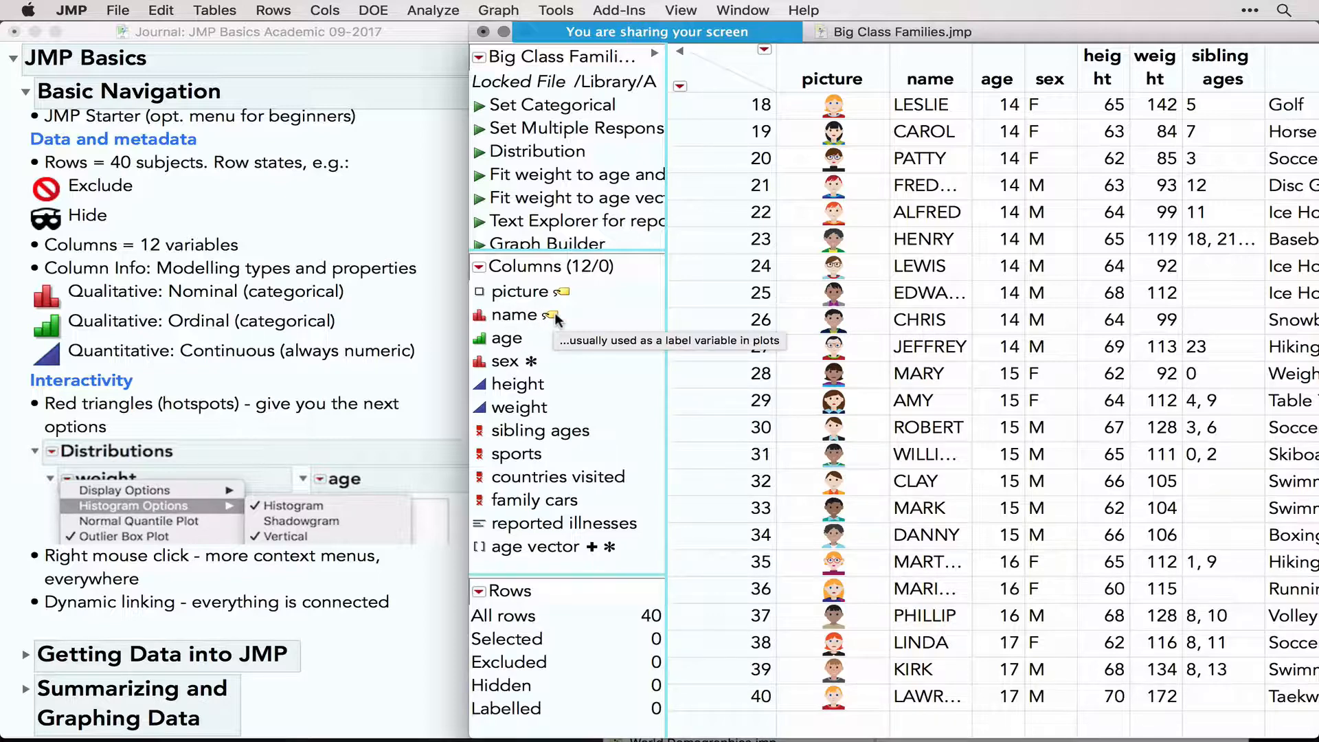
right_click(515, 317)
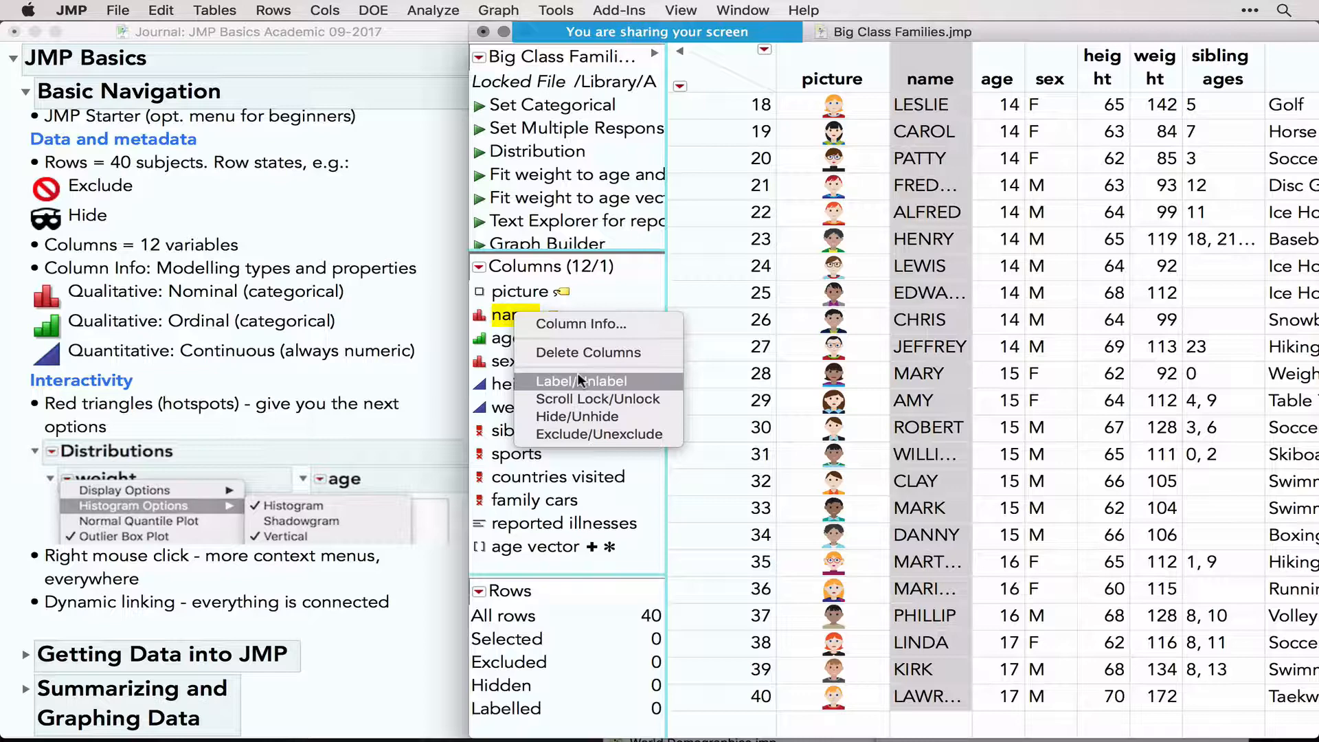
left_click(507, 344)
left_click(507, 340)
right_click(506, 341)
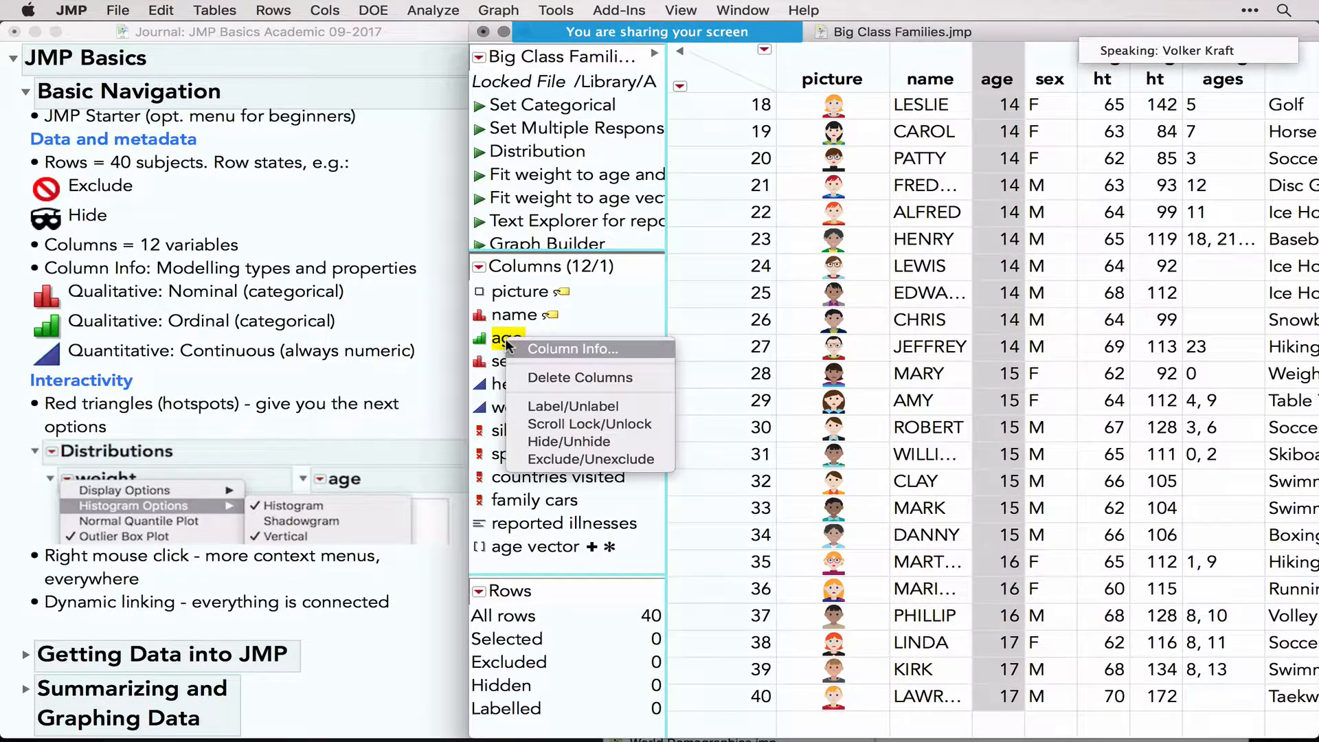
left_click(577, 349)
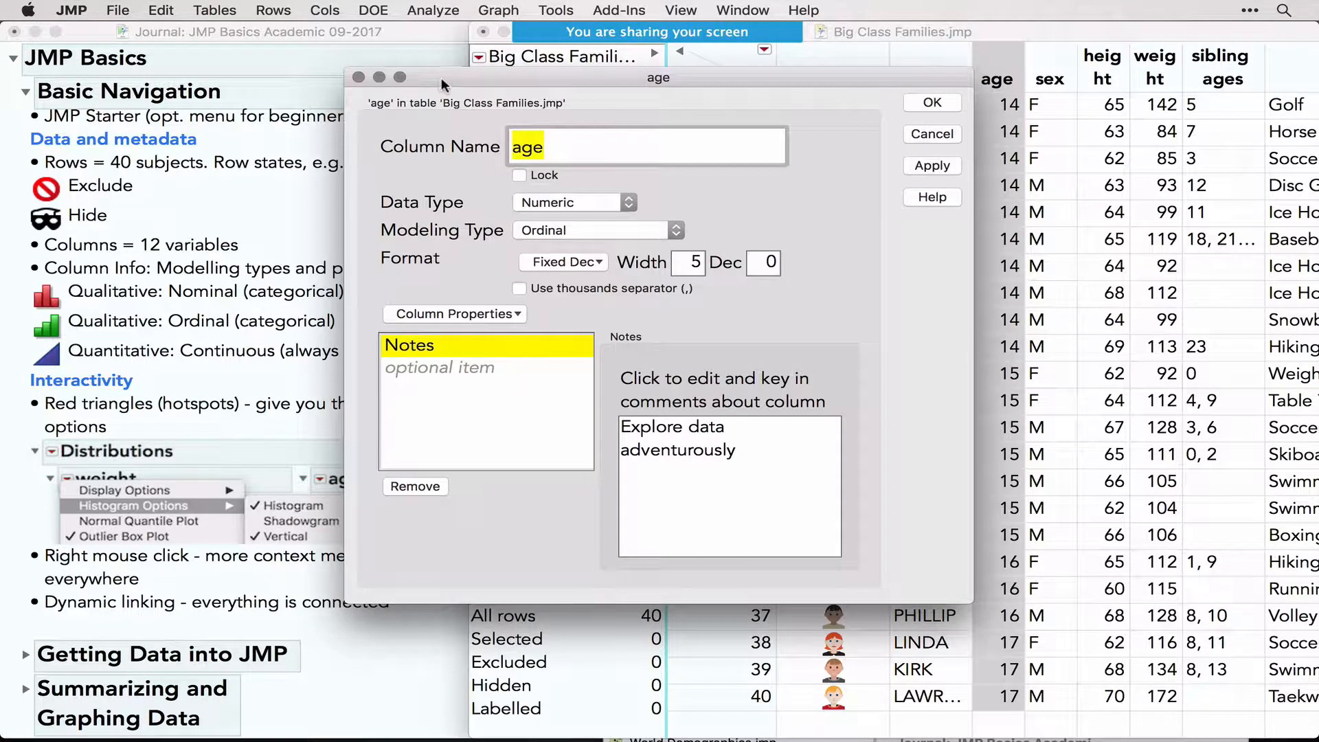
left_click_drag(441, 77, 744, 121)
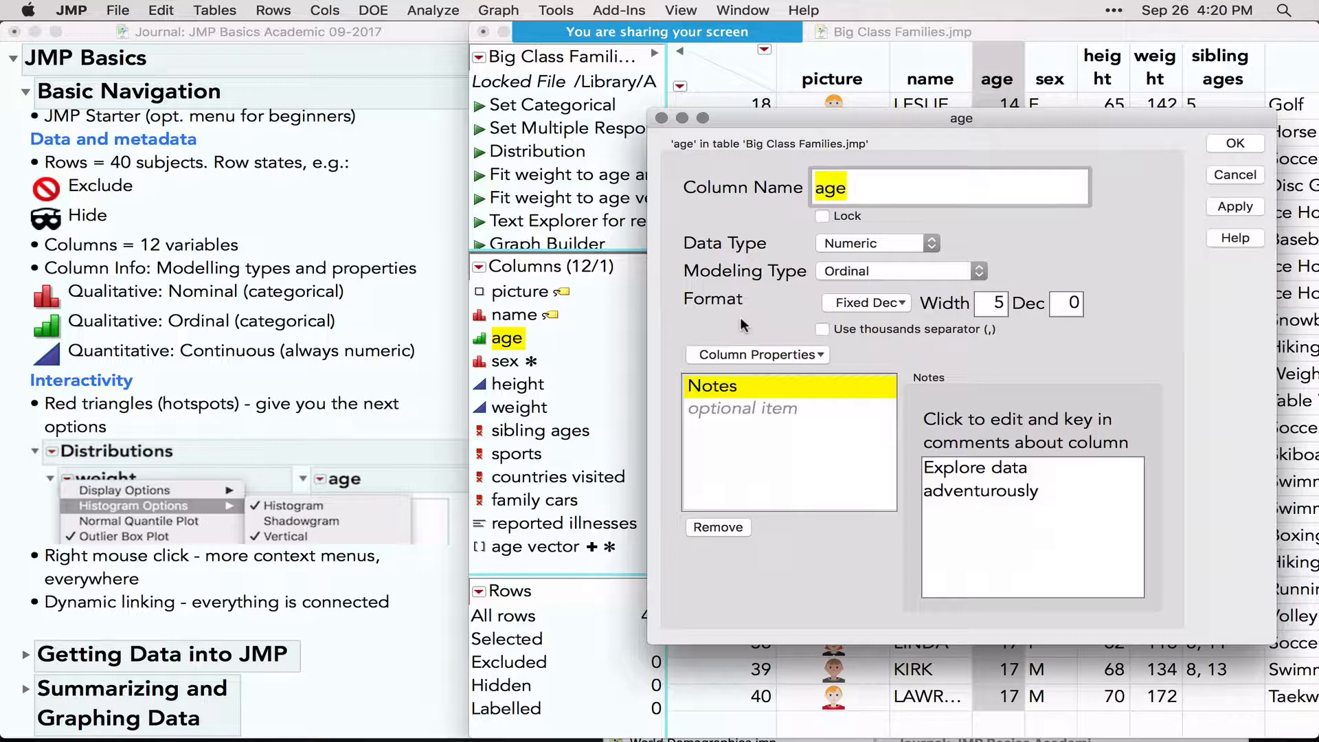
Look through the column properties, data types and modeling types available for age, and close the dialog
left_click(759, 355)
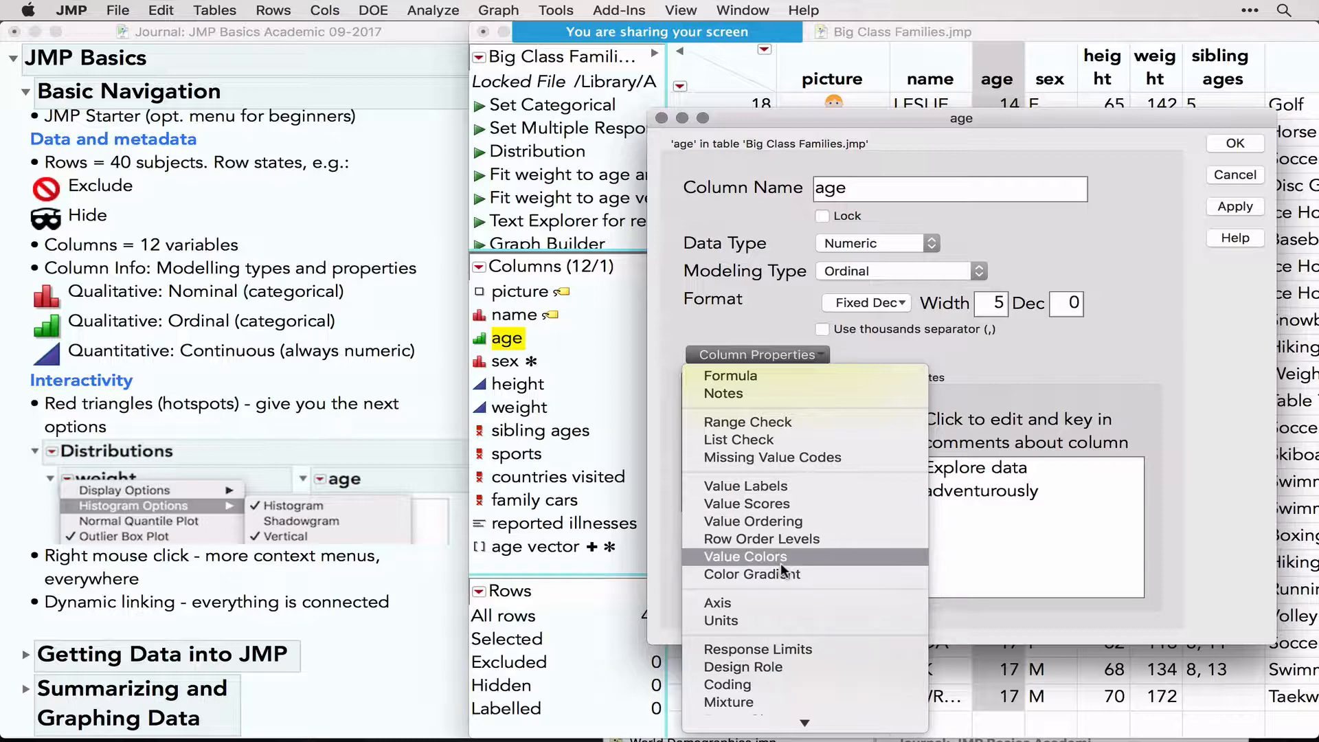
scroll(791, 670, "down", 5)
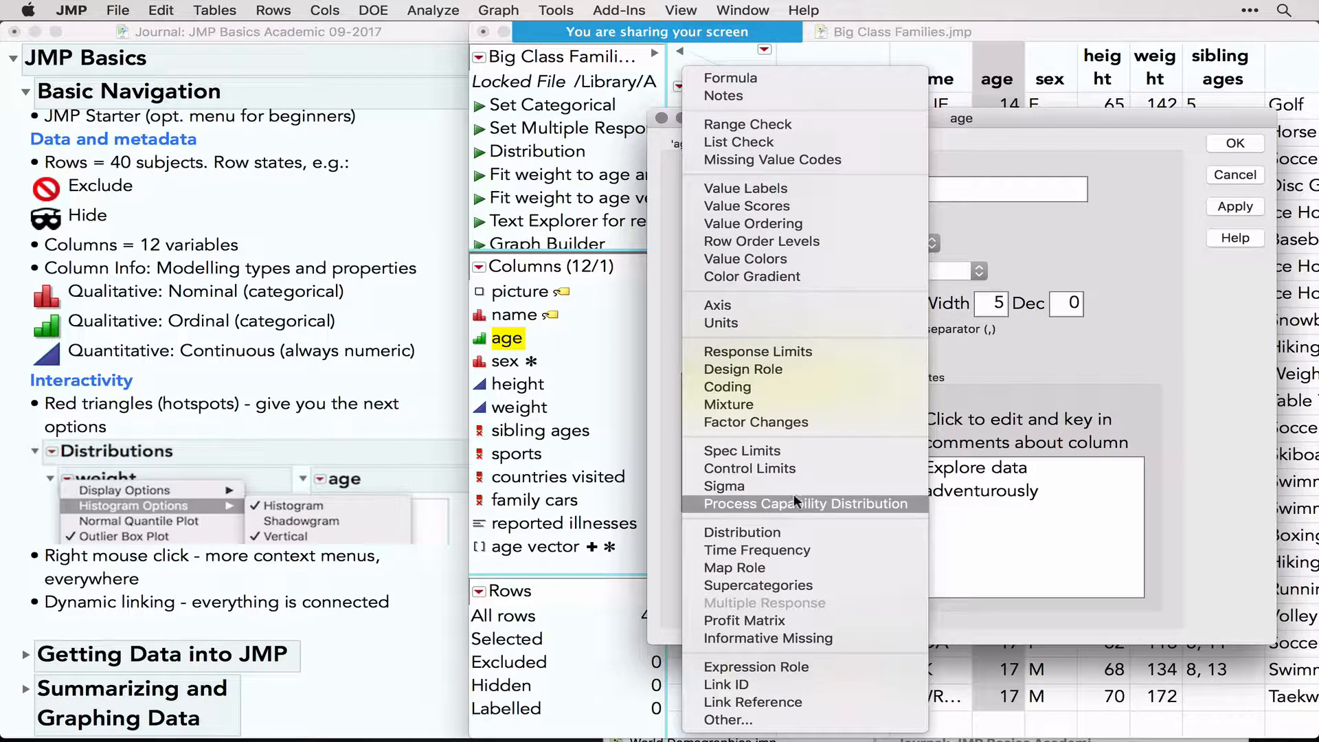
left_click(1009, 361)
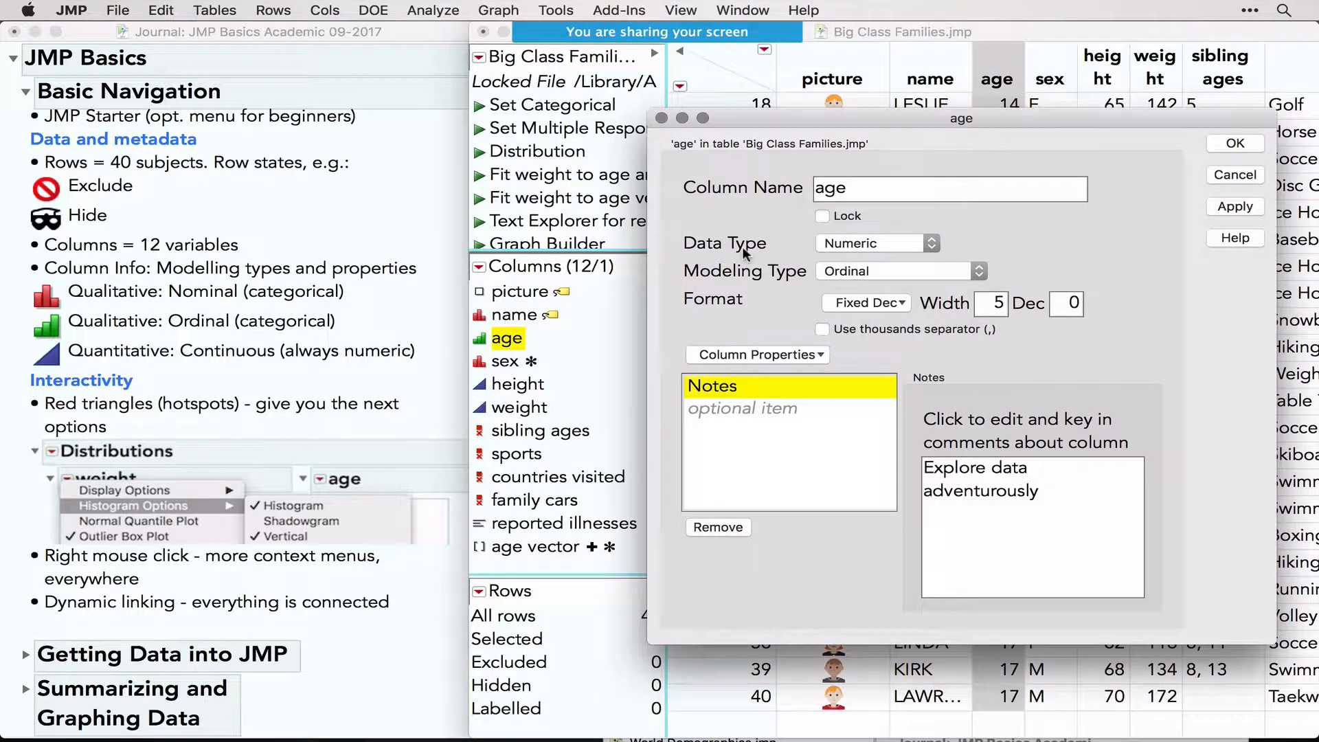
left_click_drag(654, 231, 657, 279)
left_click(867, 245)
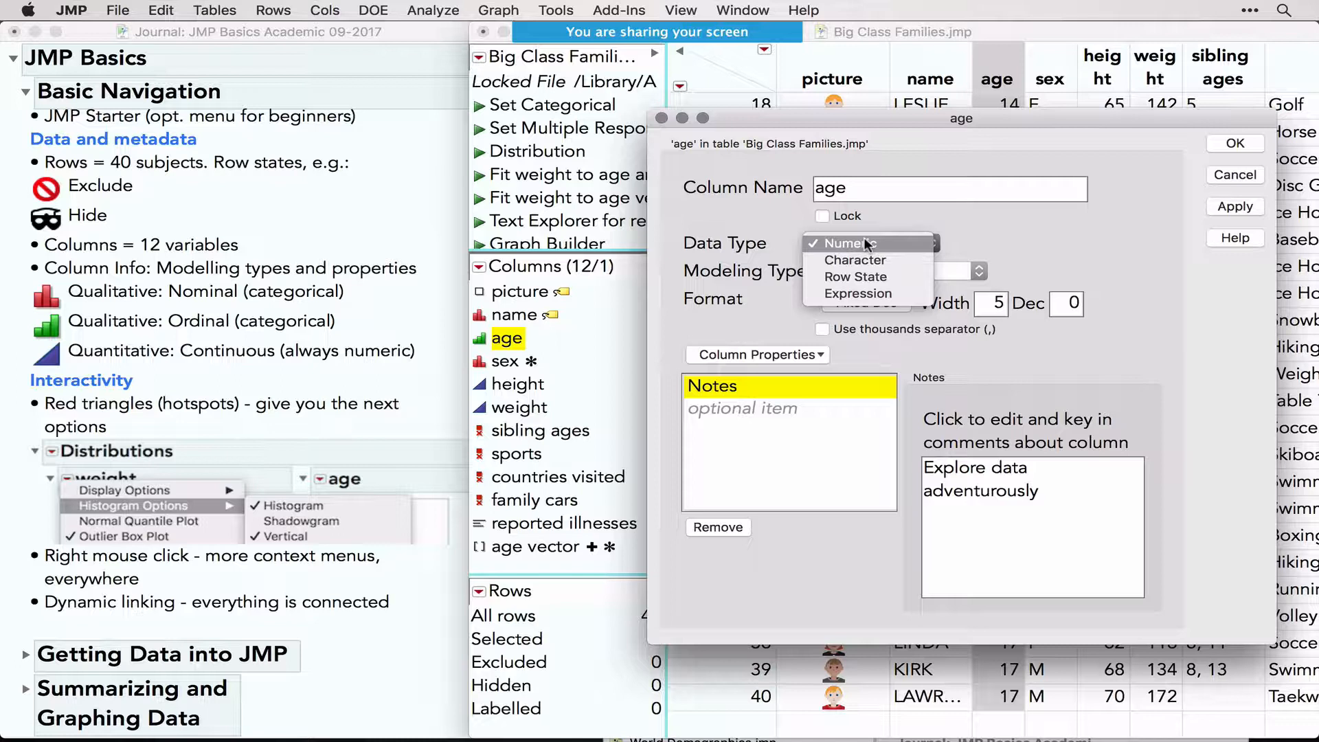
left_click(866, 244)
left_click(864, 273)
left_click(865, 276)
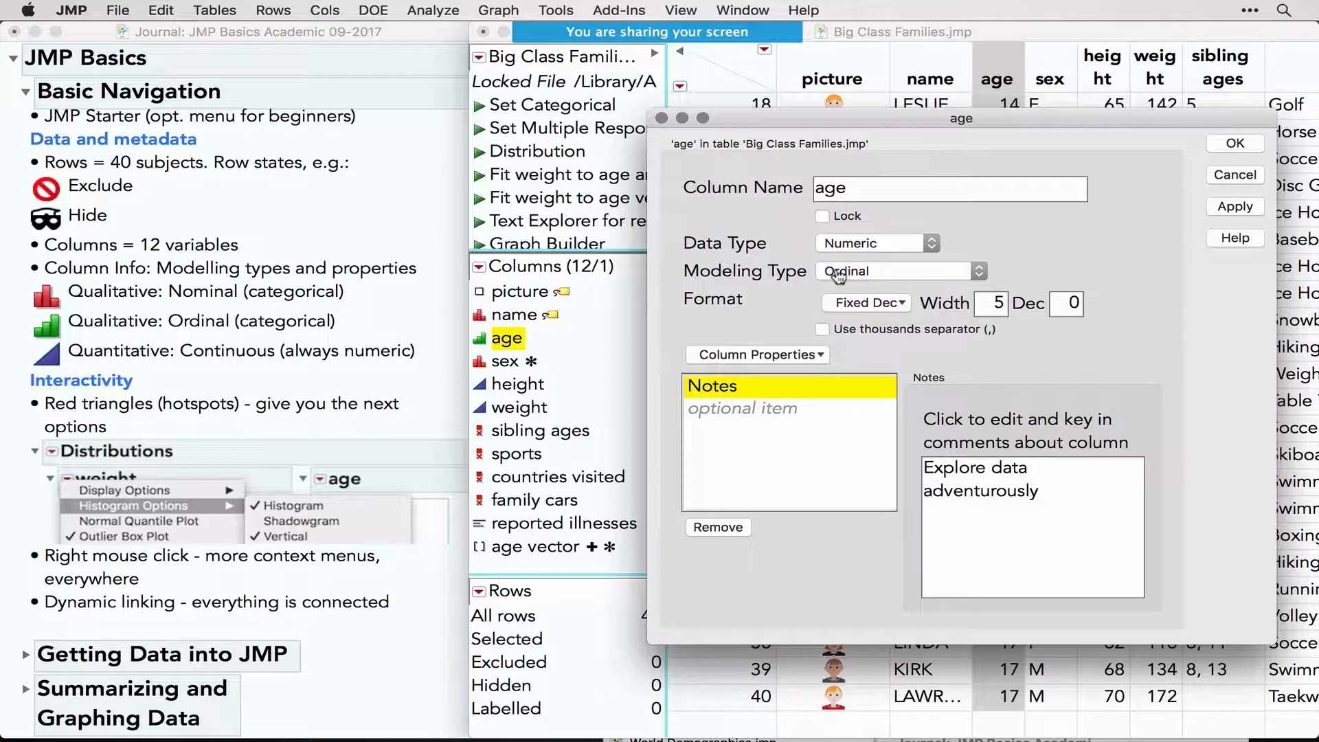
left_click(865, 274)
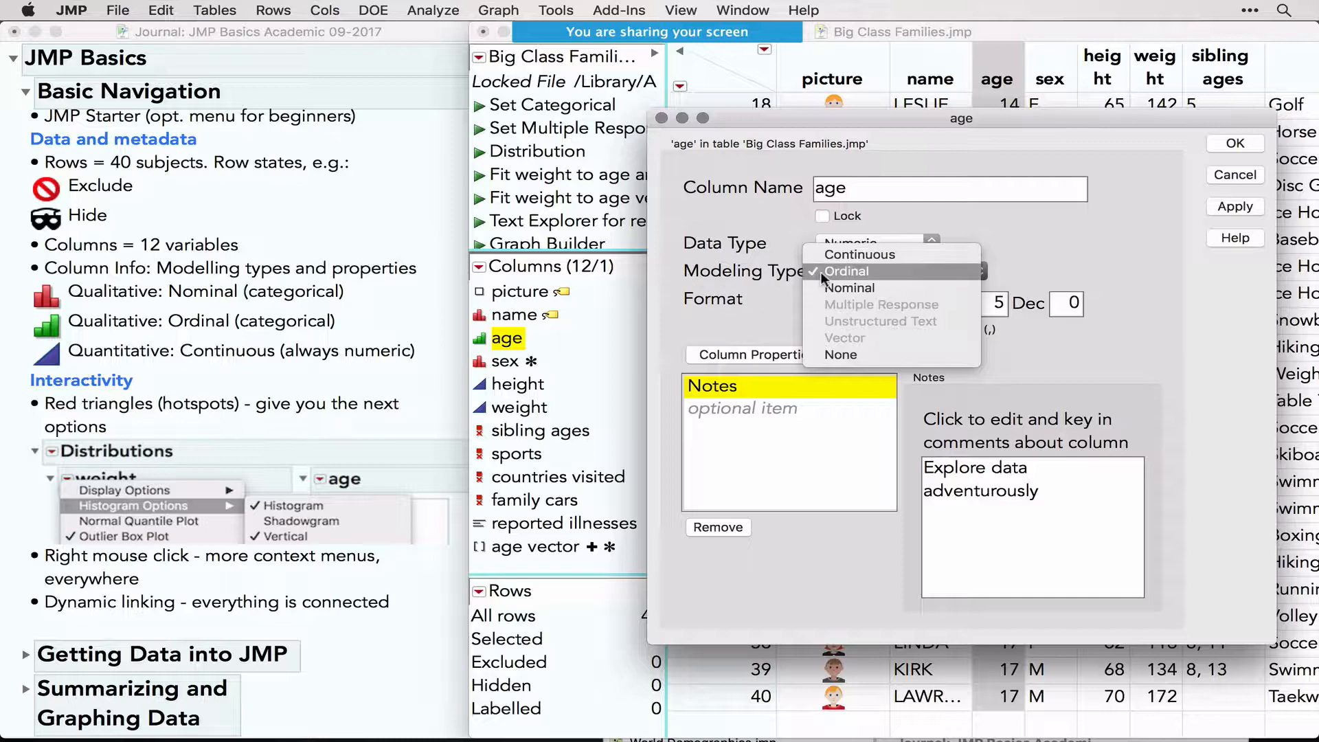
left_click(673, 296)
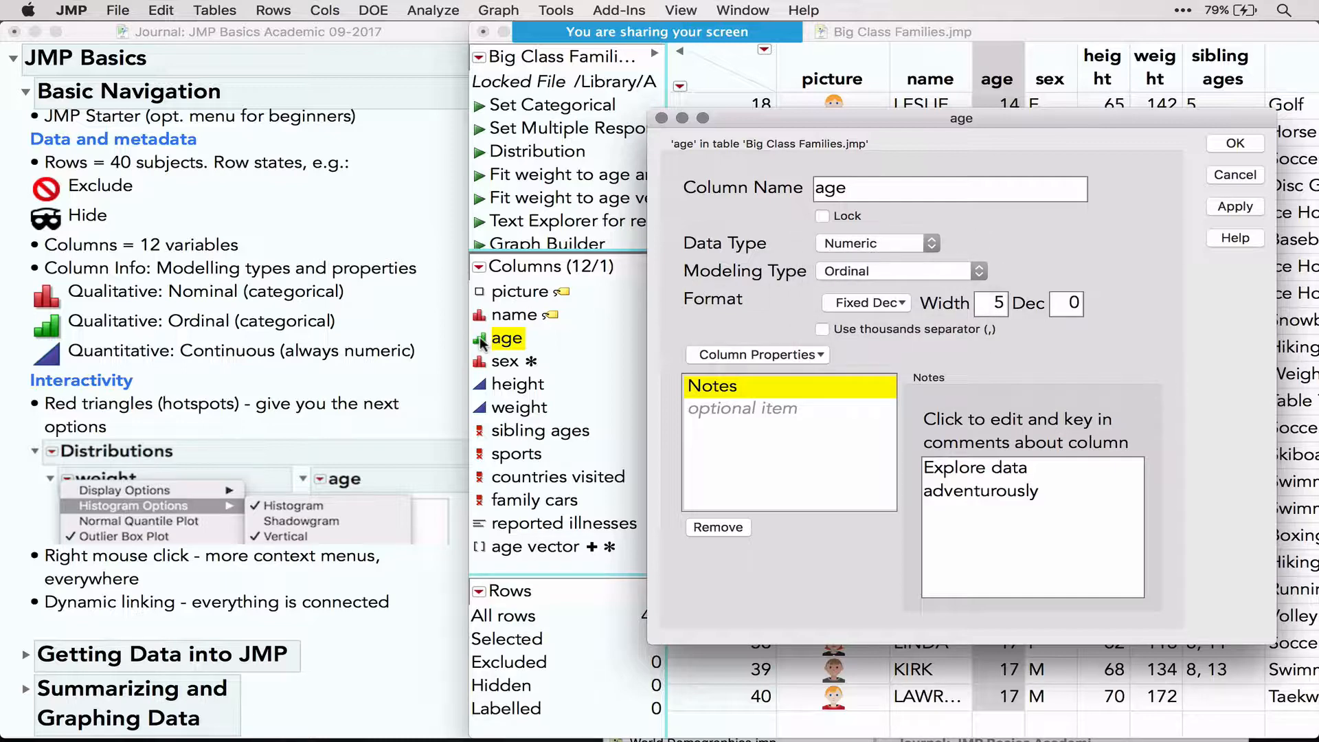
left_click(661, 120)
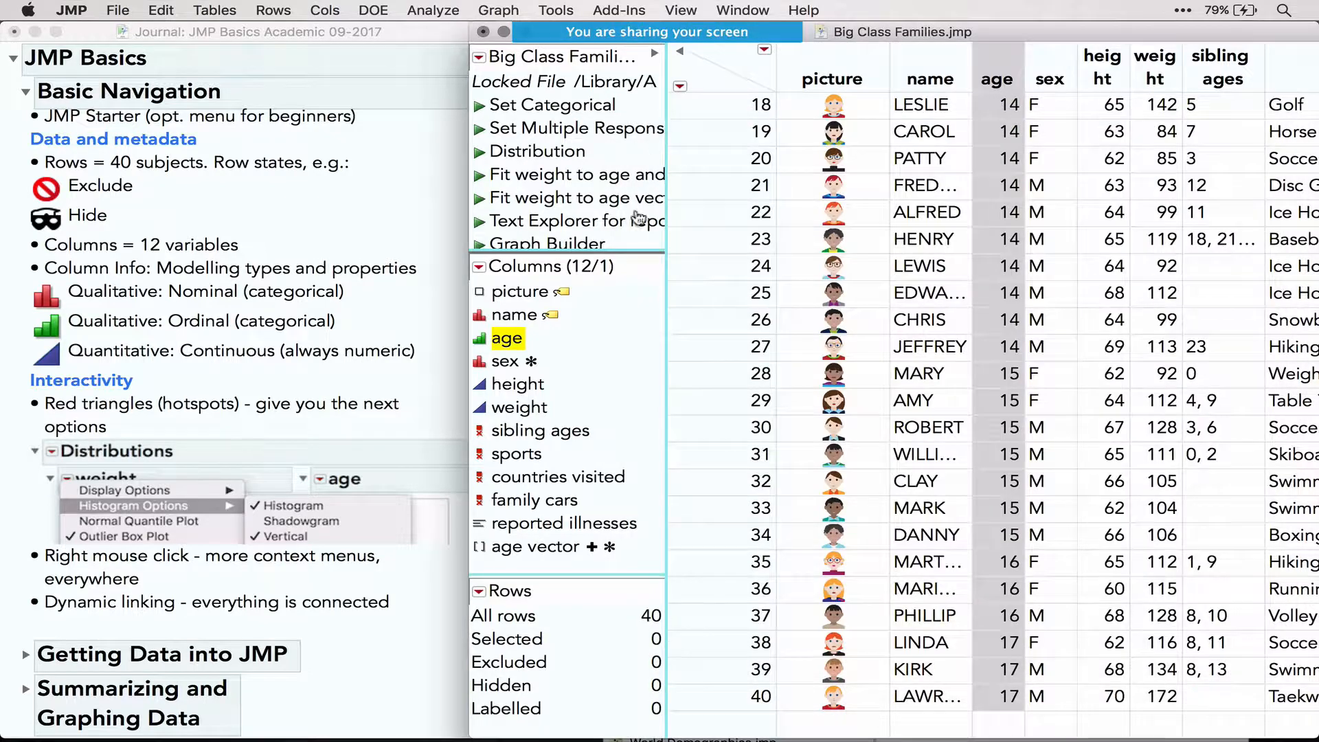
Switch age's modeling type to Nominal and to Continuous, and set it back to Ordinal
left_click(483, 339)
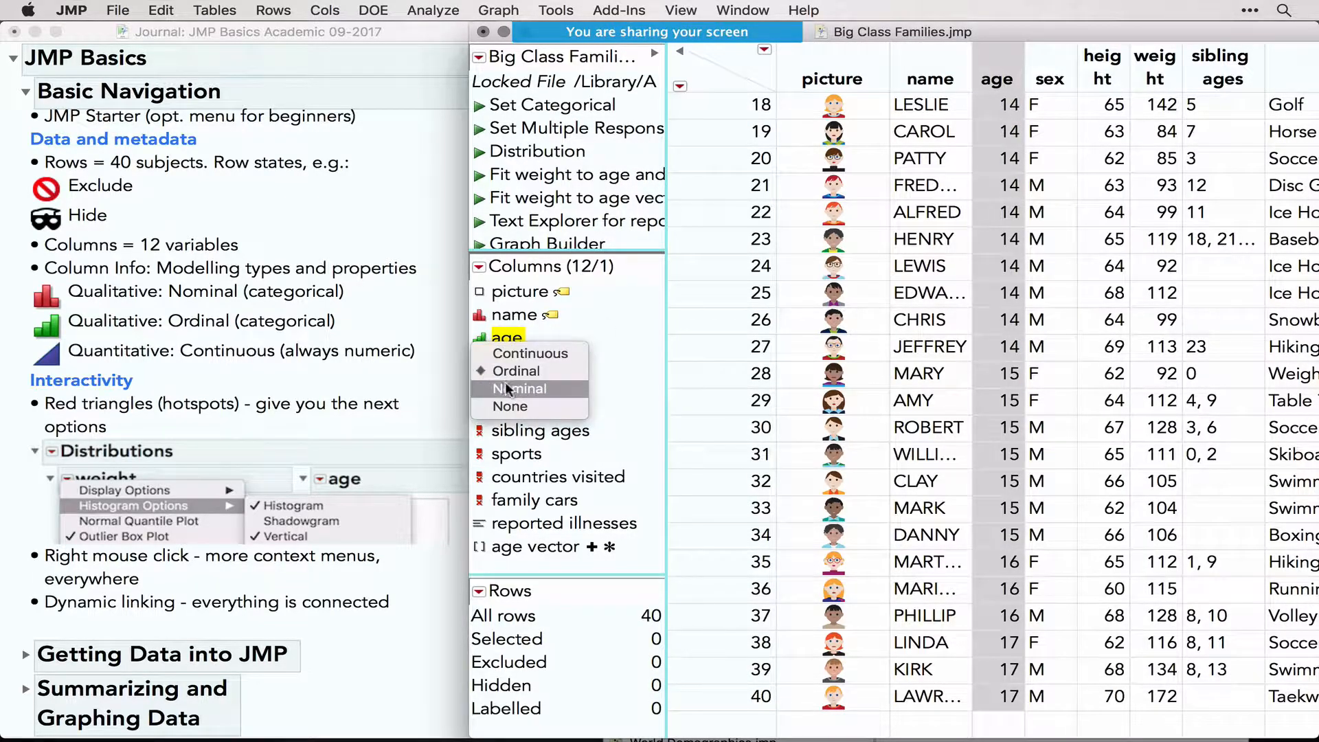
left_click(506, 386)
left_click(480, 340)
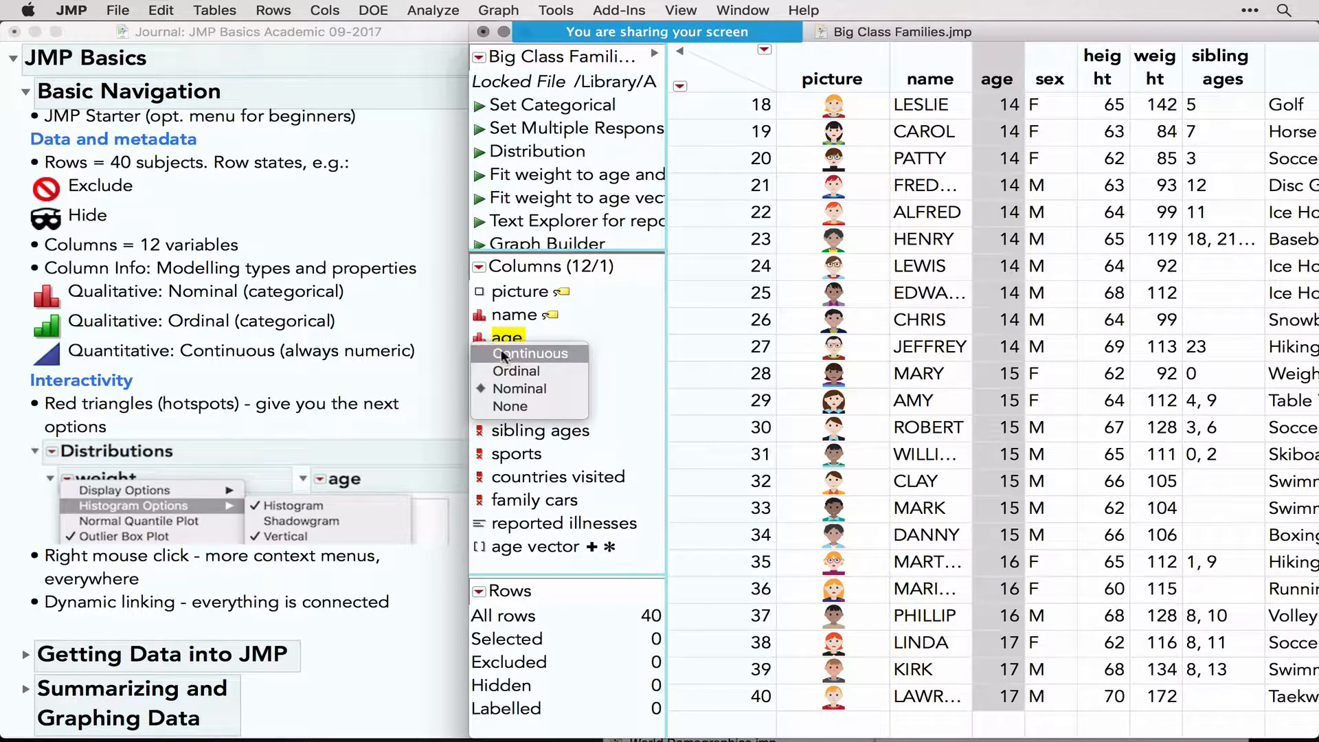
left_click(507, 353)
left_click(479, 337)
left_click(510, 371)
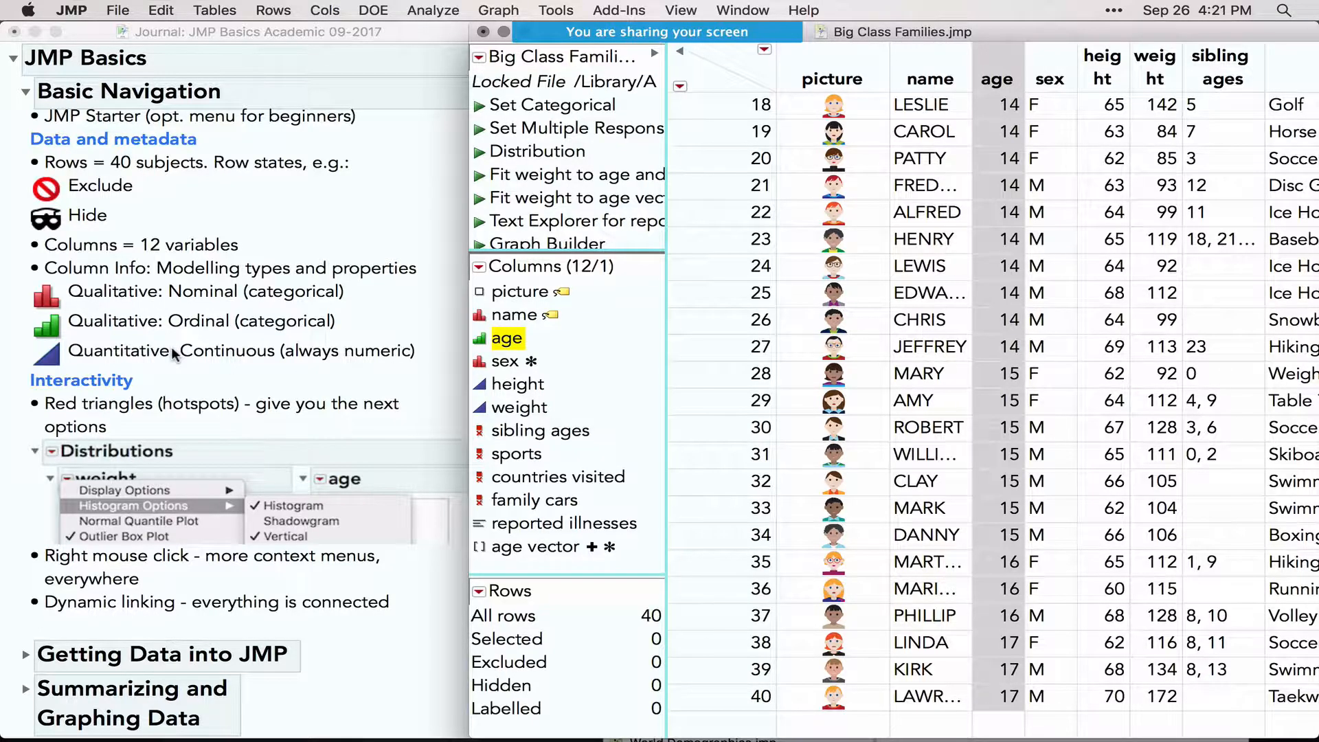
Bring up the journal's Interactivity notes, run the table script fitting weight to age and height, and place the report beside the journal
scroll(171, 346, "down", 3)
scroll(171, 346, "down", 1)
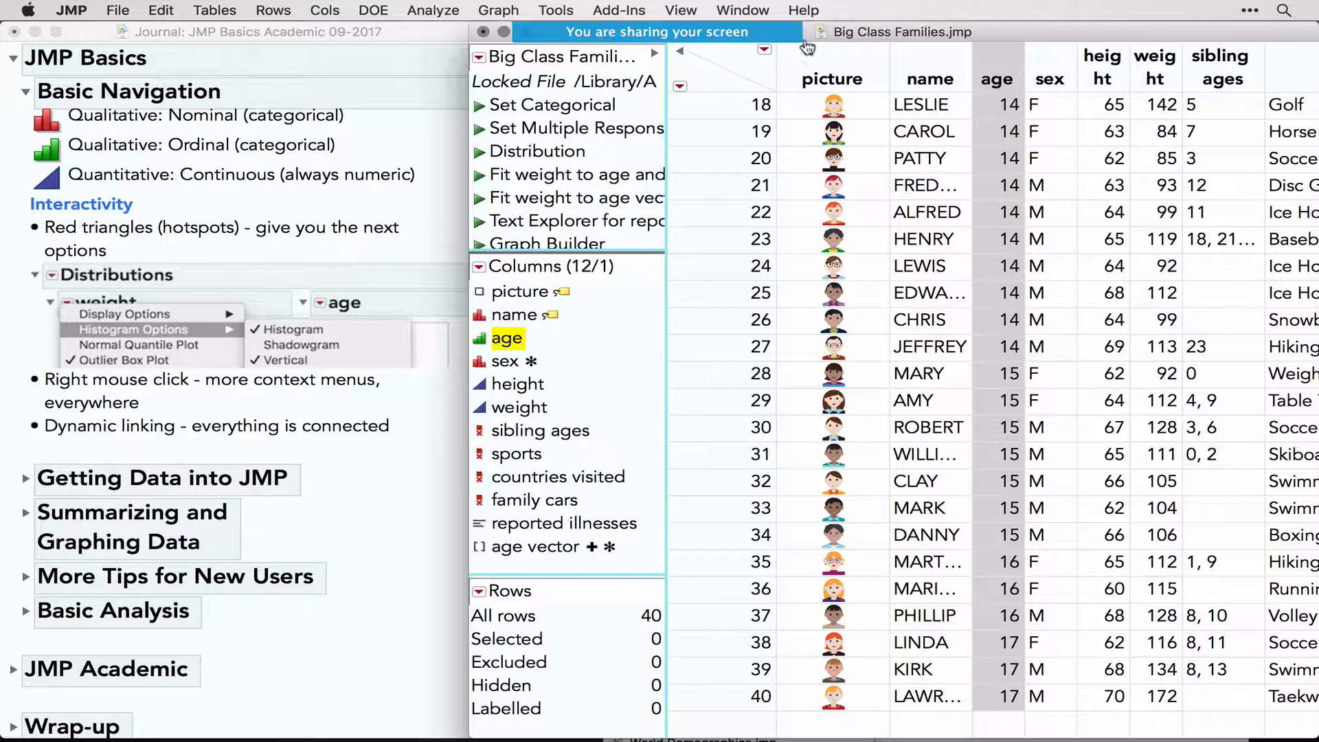
left_click_drag(868, 34, 946, 15)
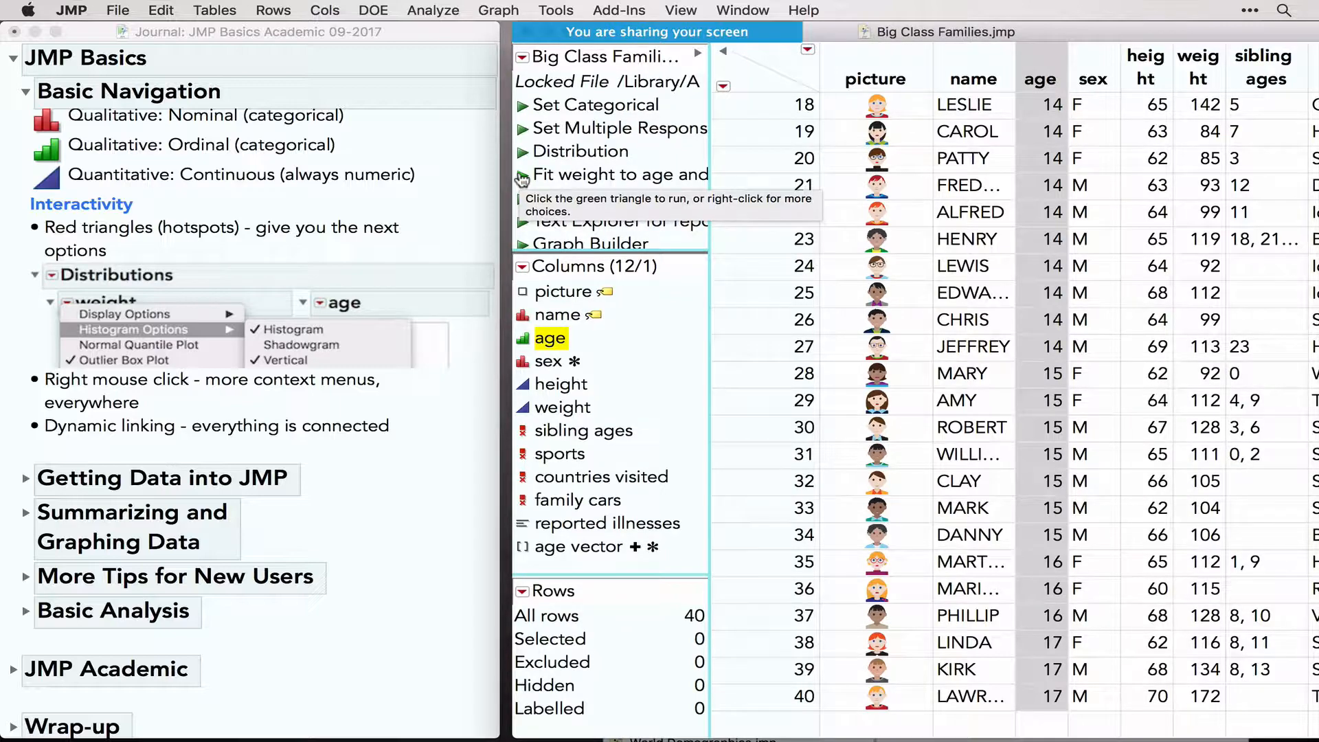
left_click(522, 177)
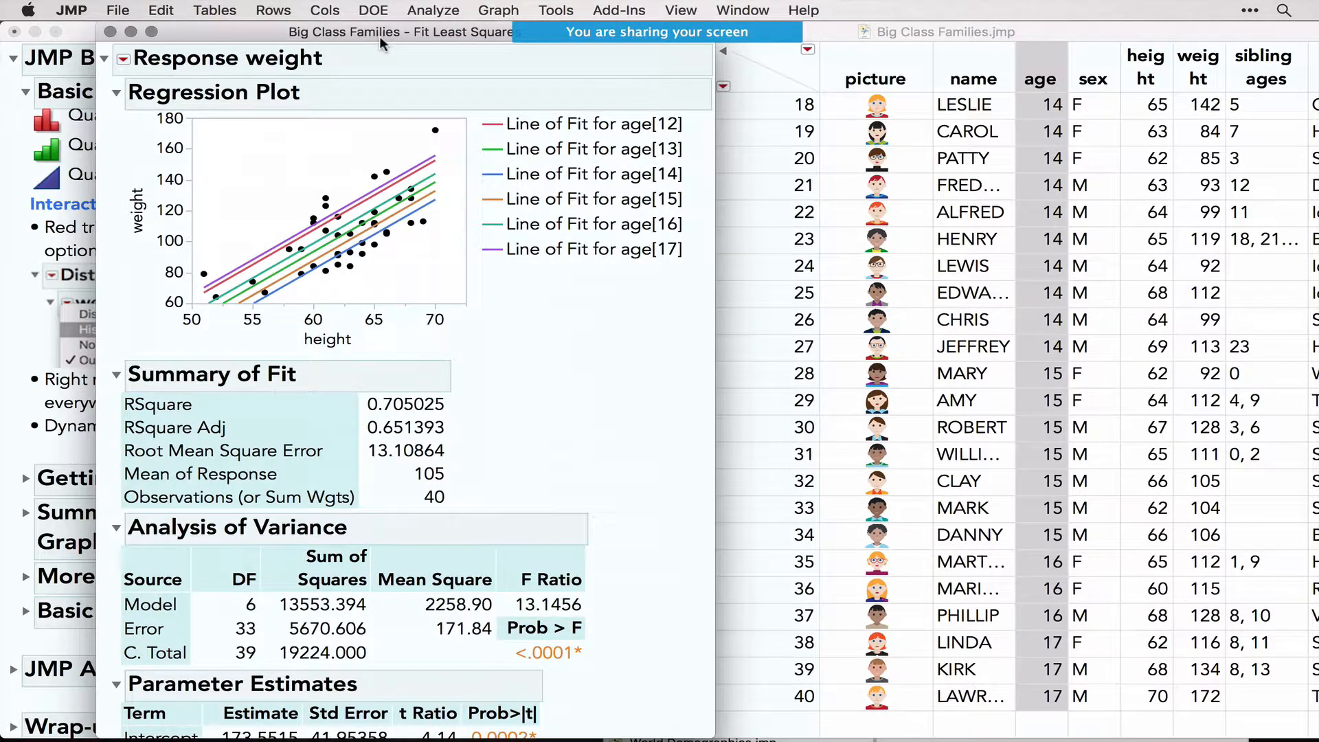
left_click_drag(379, 35, 891, 8)
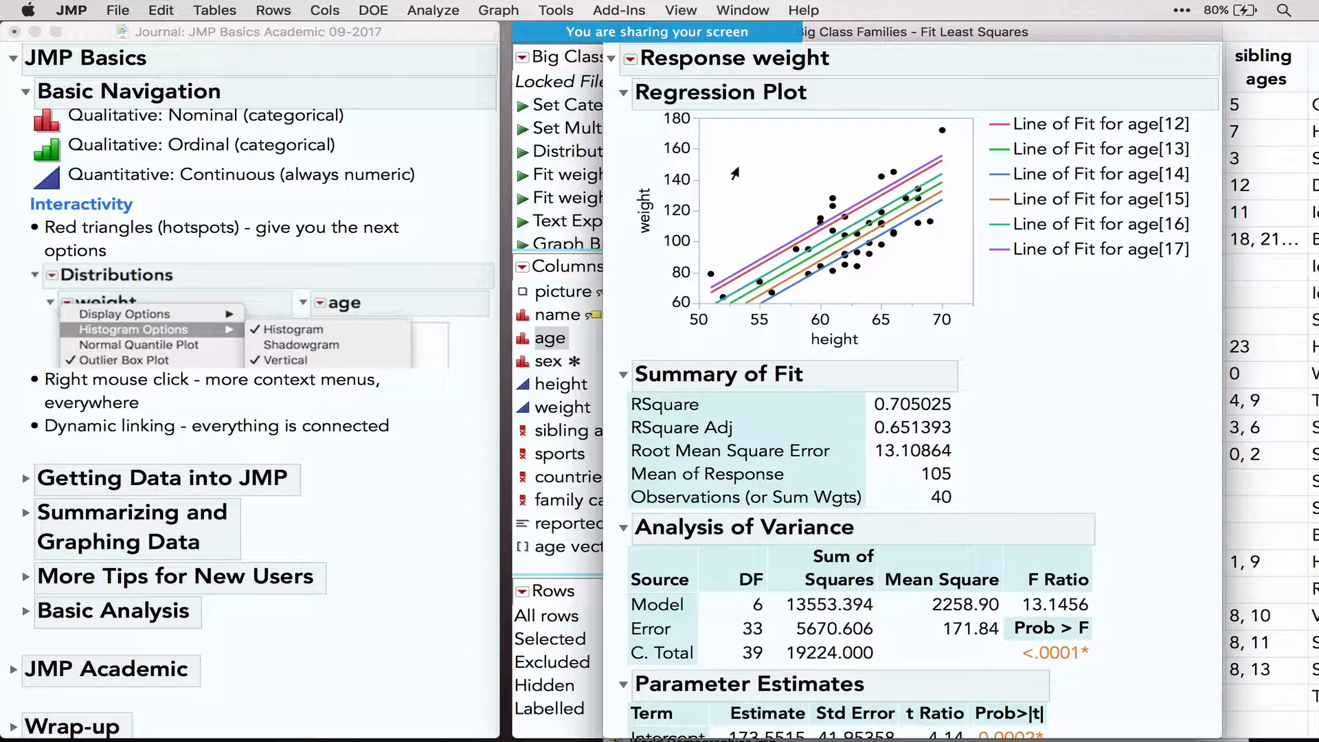
Add the Effect Summary and the Residual by Predicted plot to the Response weight report
left_click(631, 63)
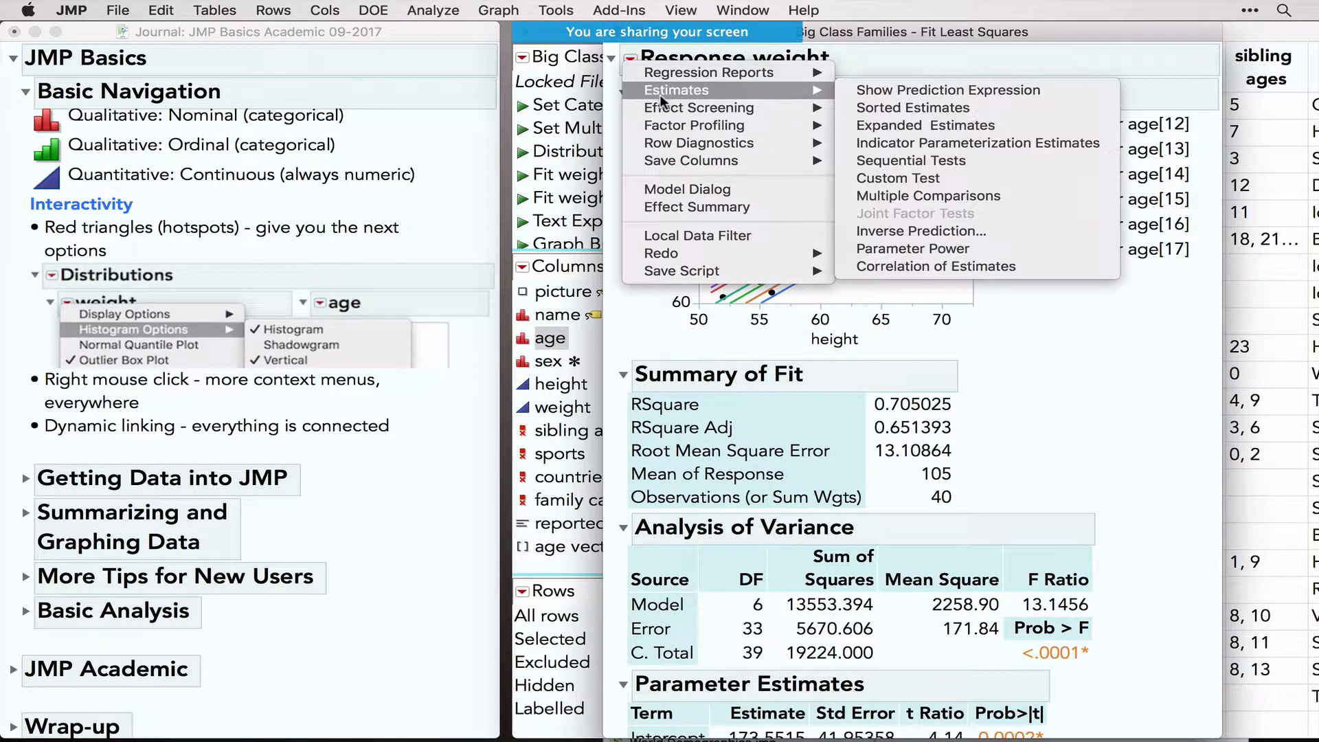
left_click(697, 206)
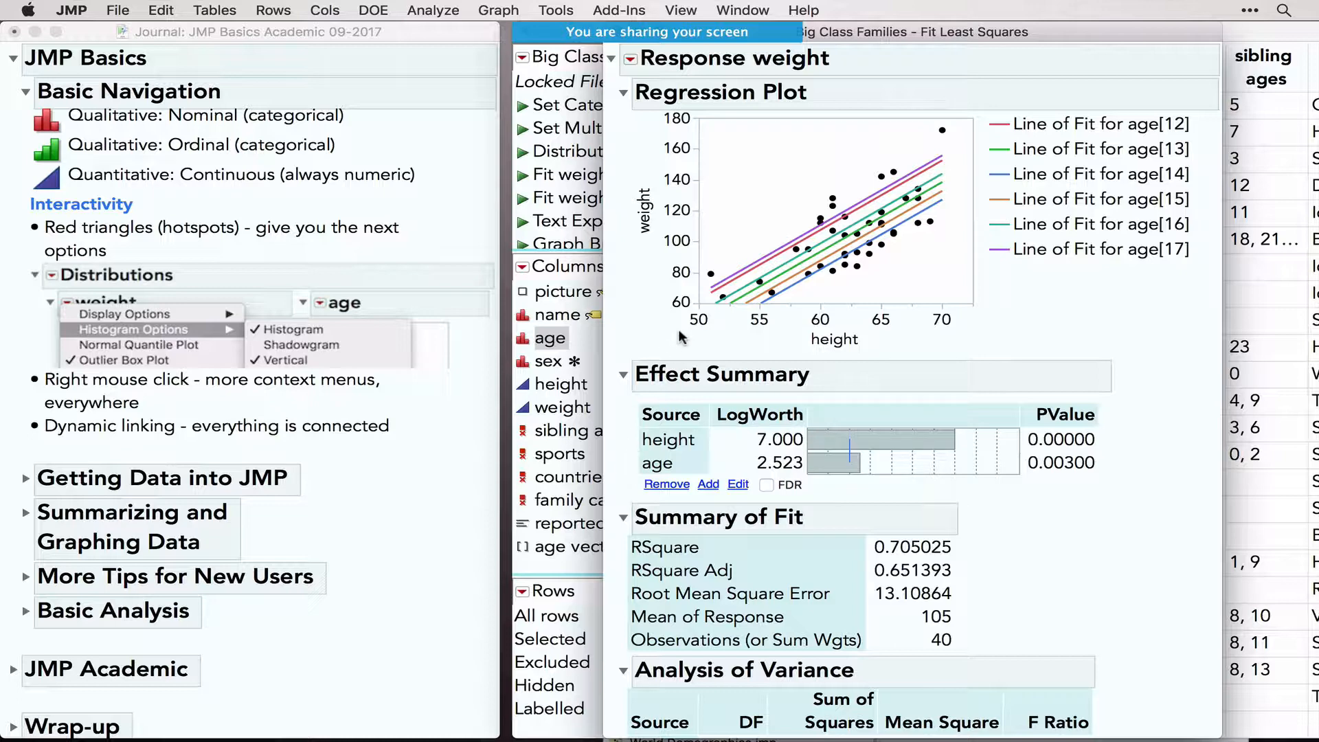
left_click(630, 59)
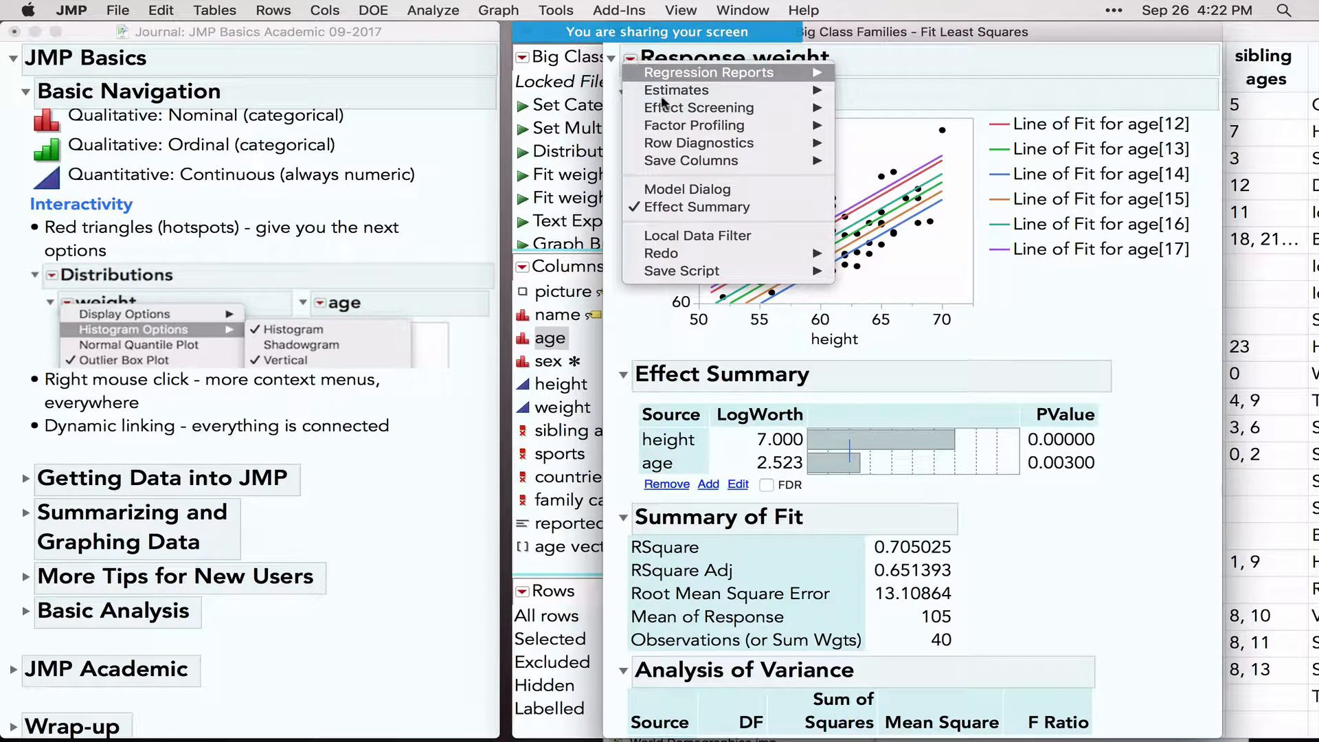
mouse_move(699, 147)
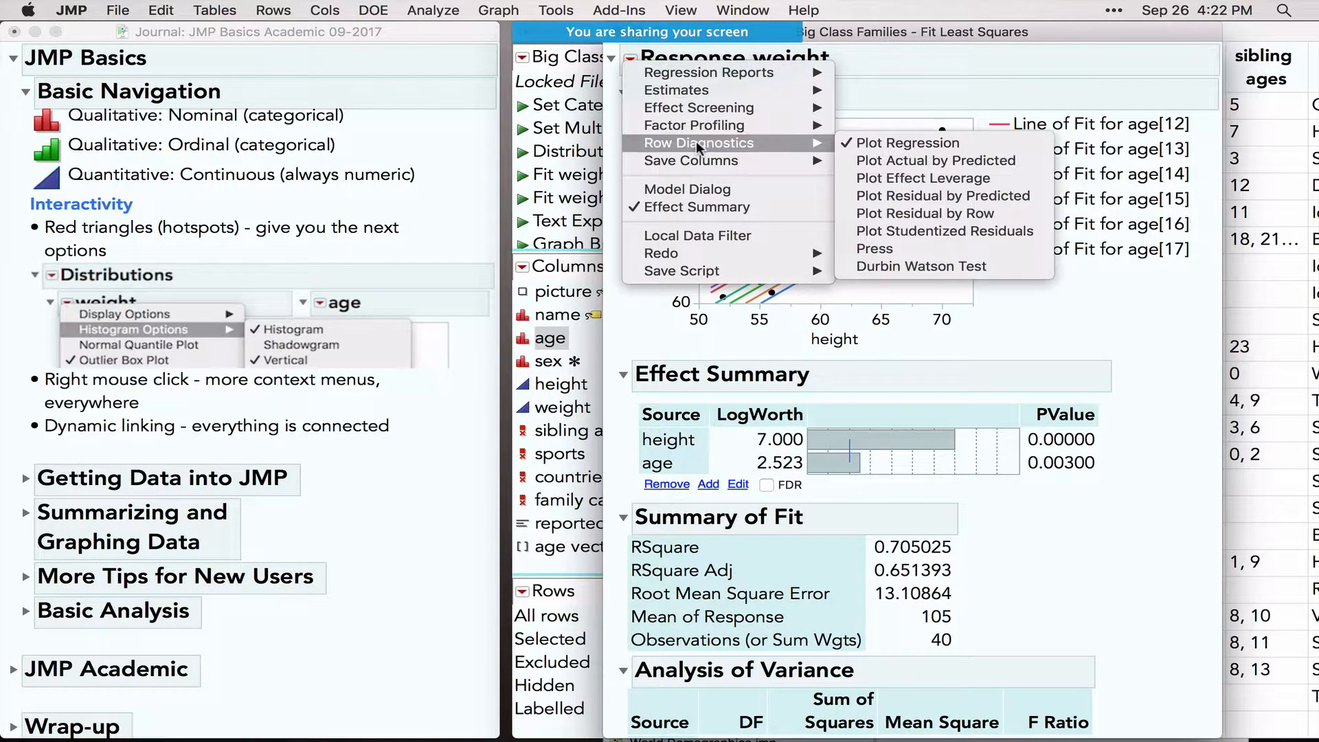
left_click(945, 199)
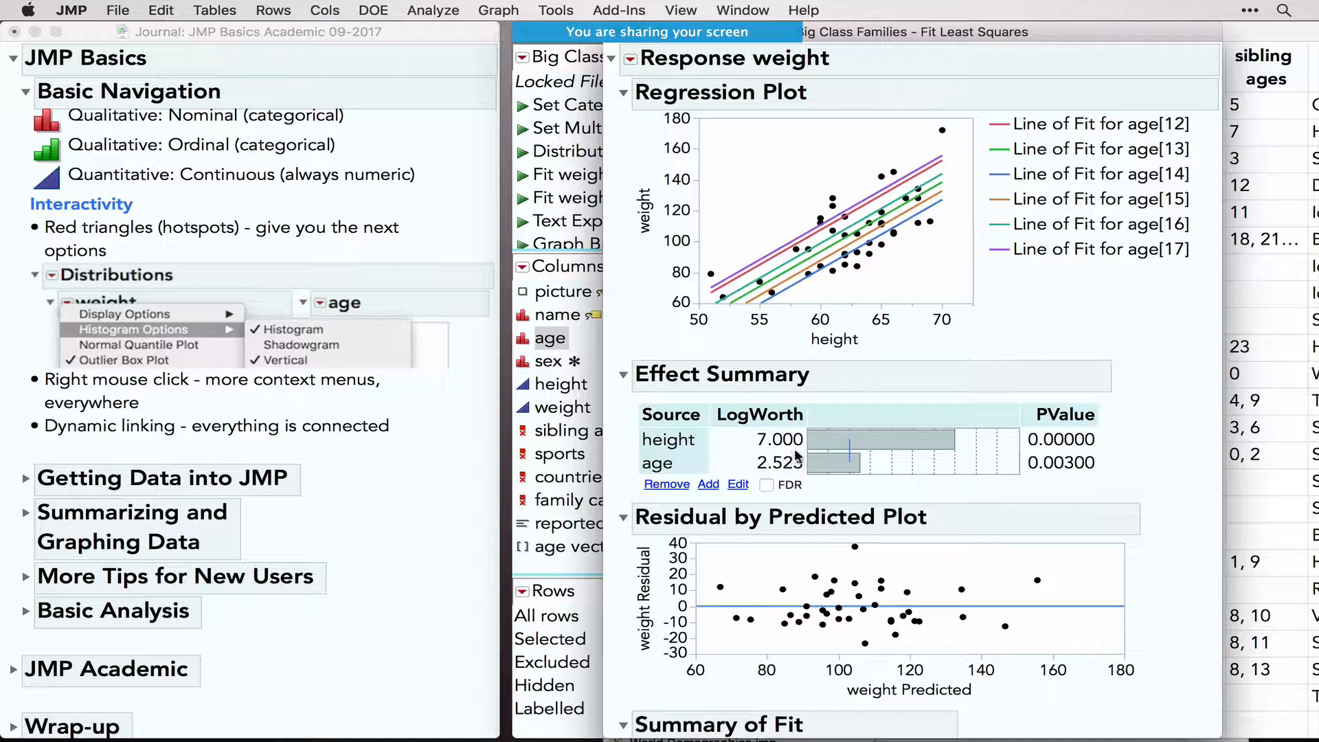
Review the Response weight report's options, and highlight the journal's note on red triangles, followed by its note on context menus
left_click(631, 60)
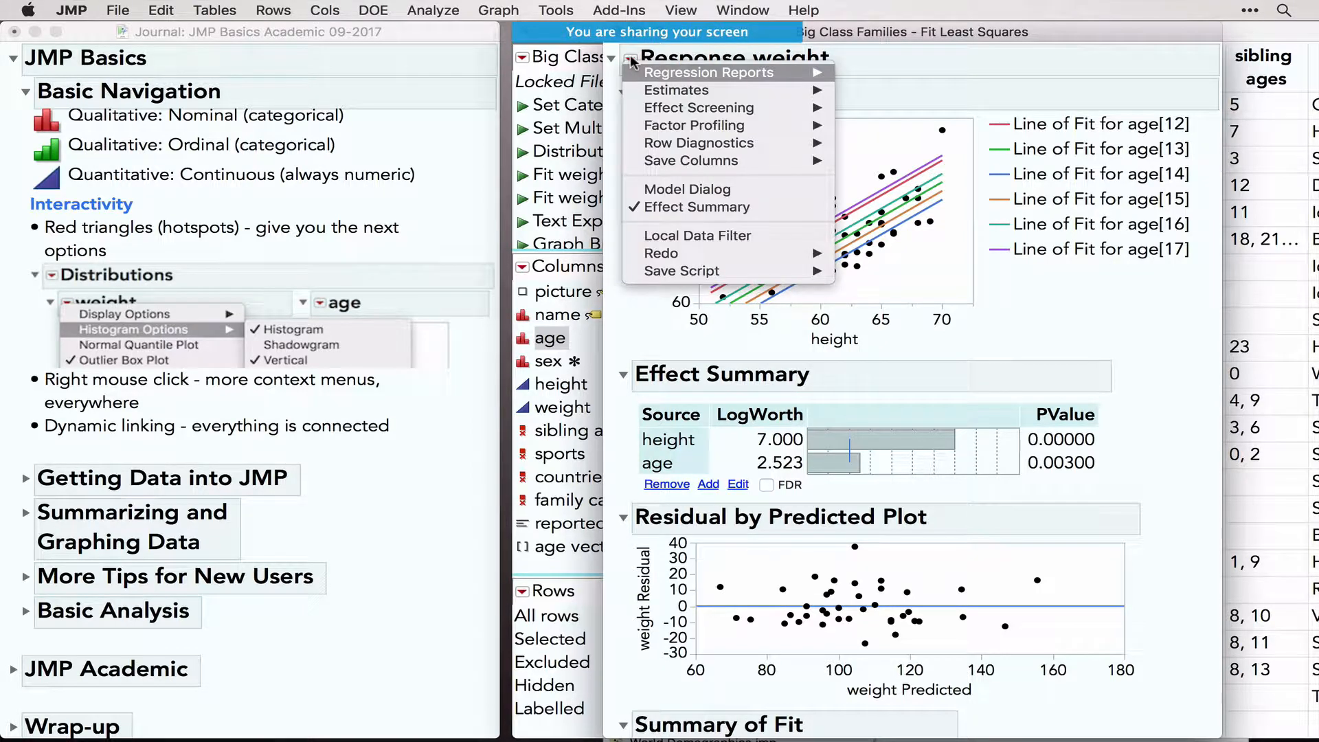
mouse_move(700, 161)
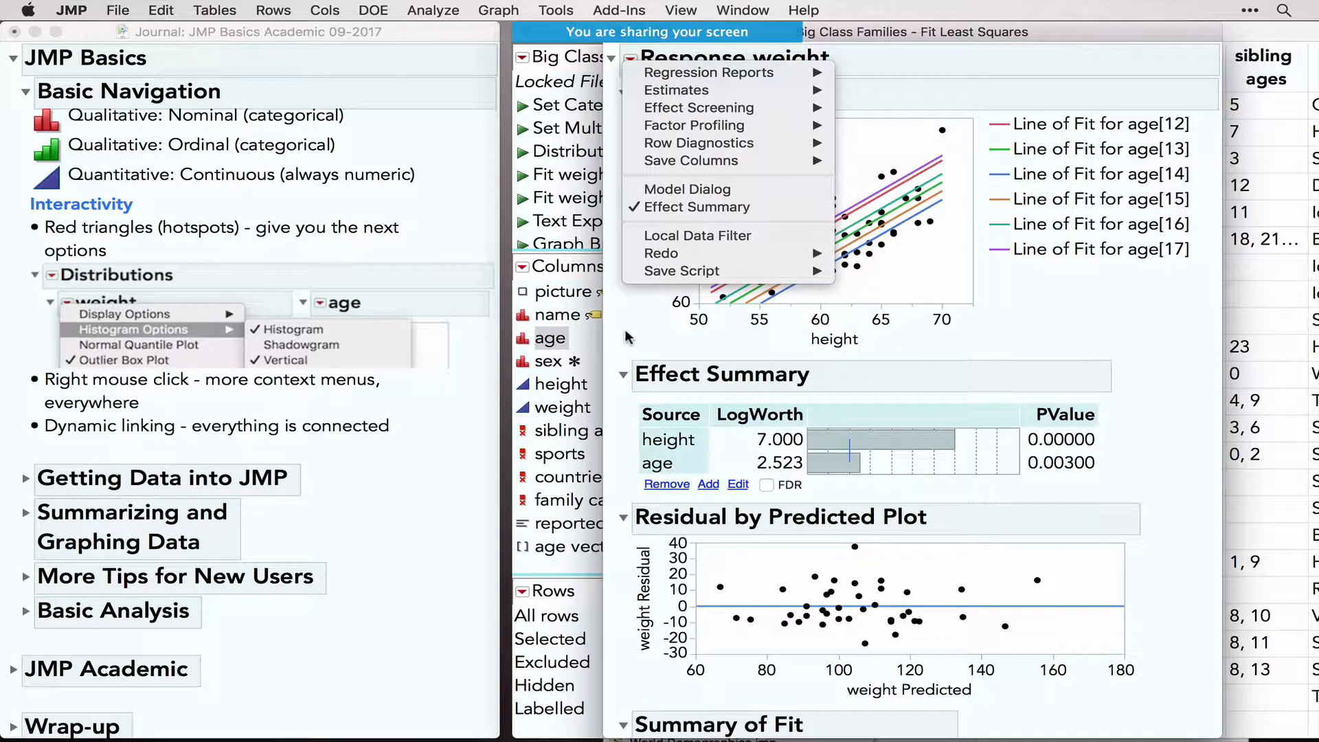
key("Escape")
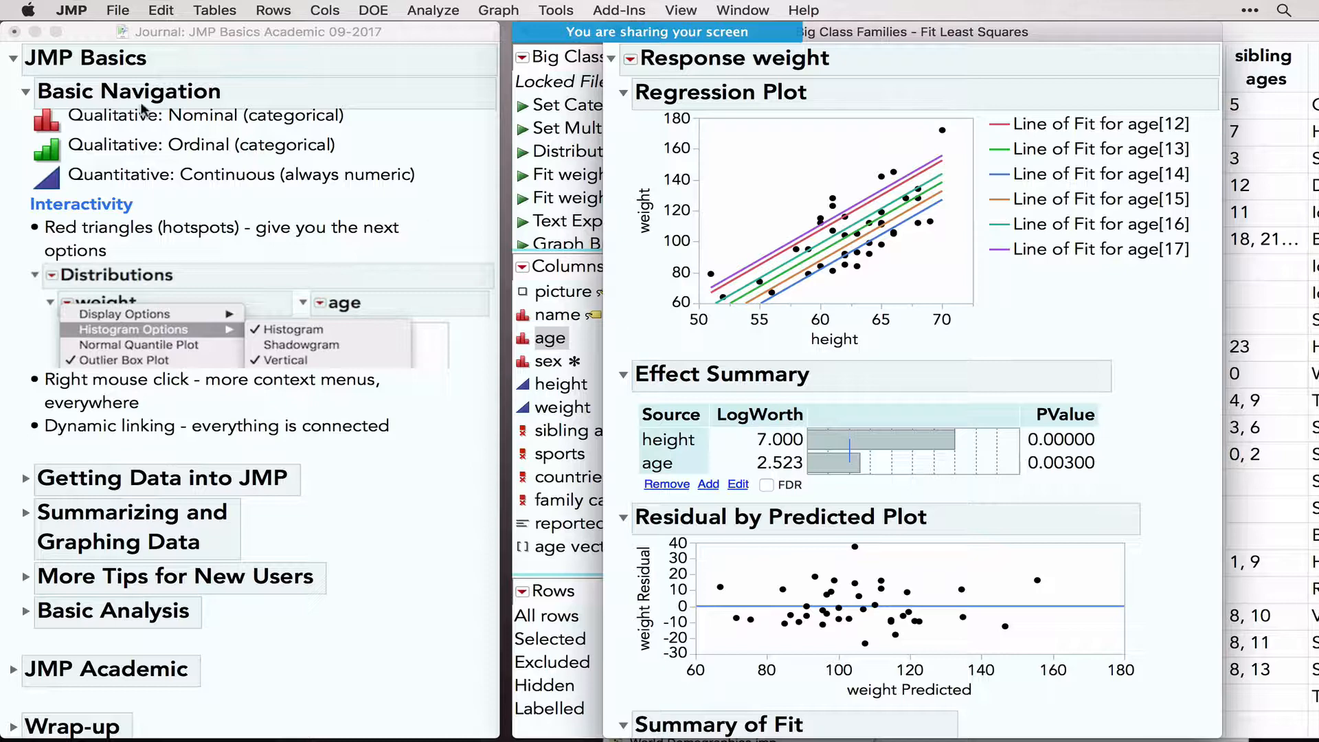
left_click(78, 245)
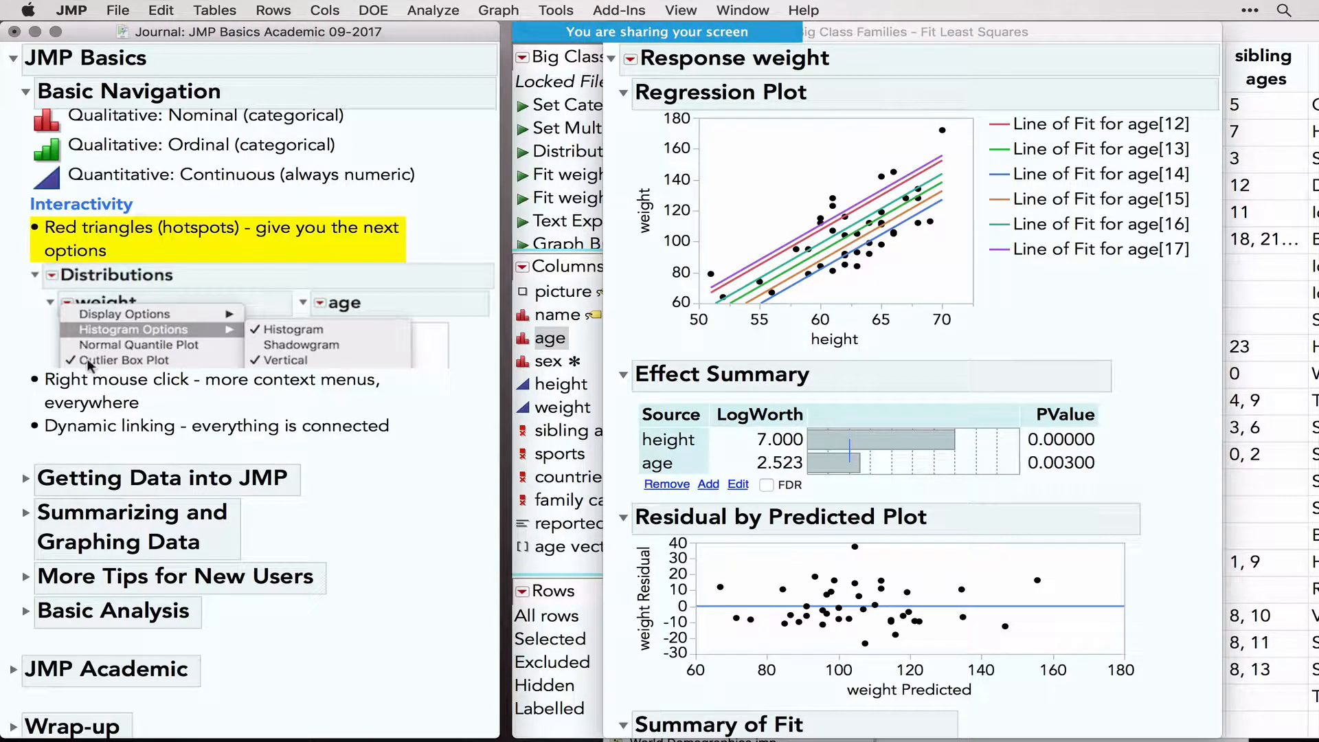
left_click(101, 386)
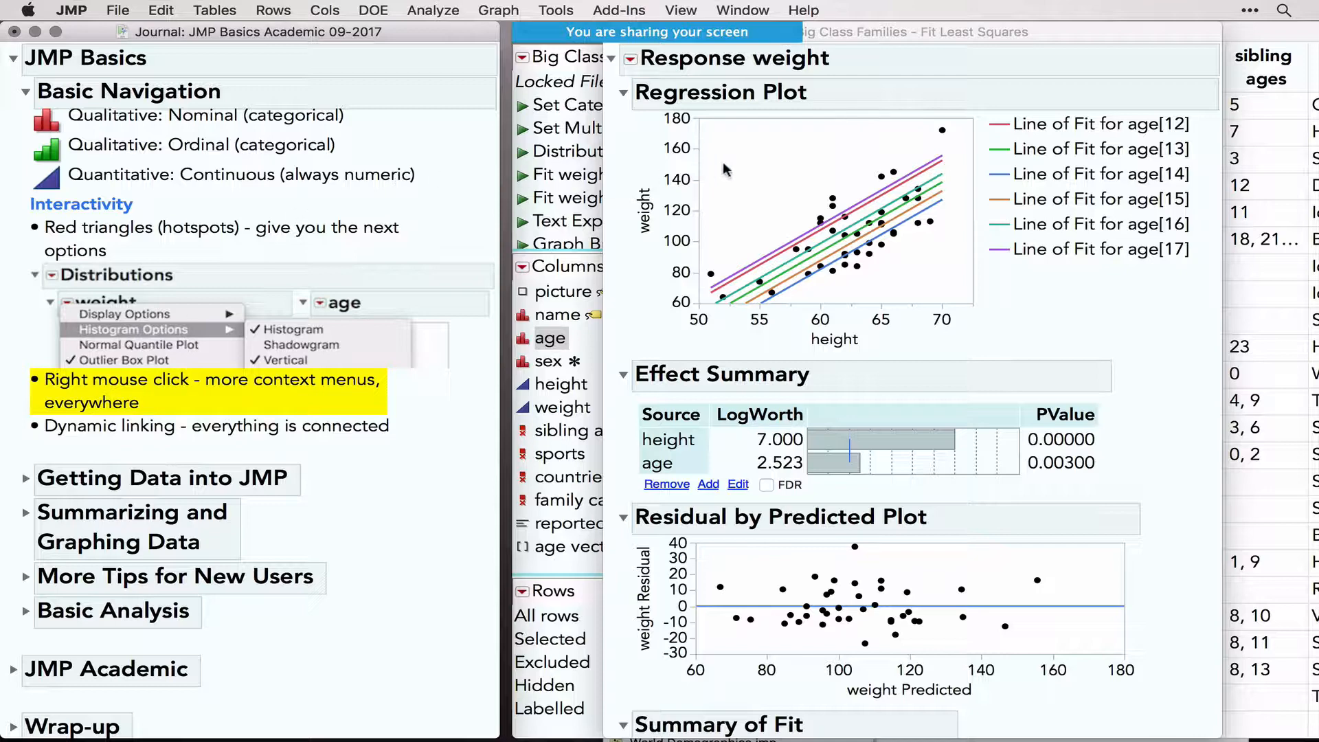
Change the background color of the Regression Plot to light blue
right_click(753, 162)
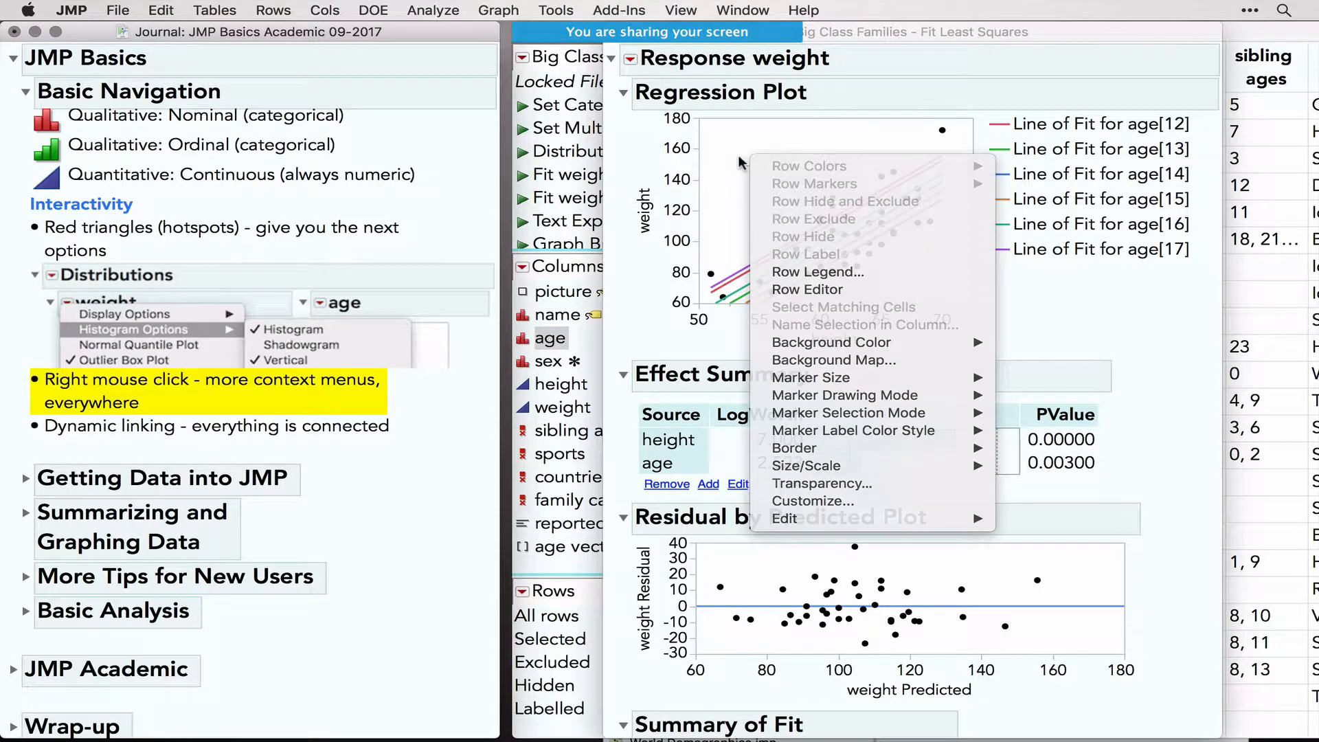
left_click(741, 161)
right_click(741, 161)
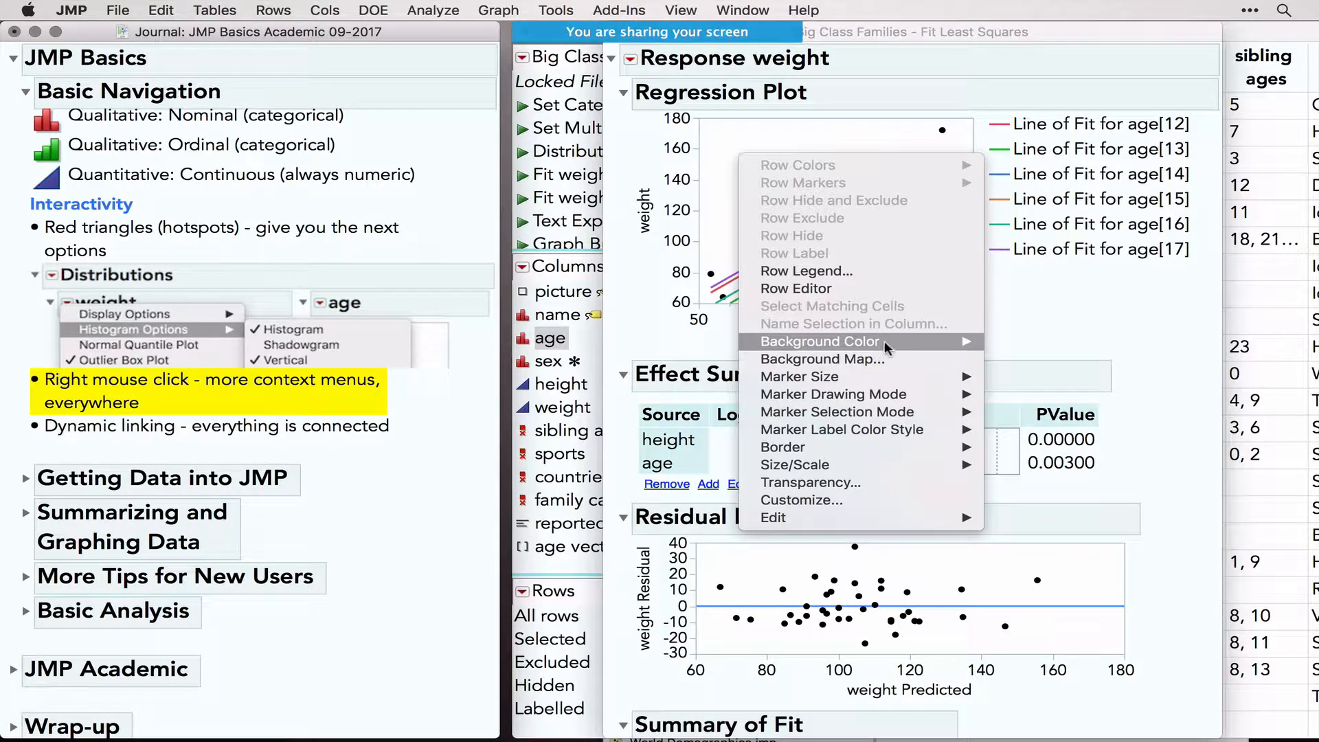
mouse_move(893, 343)
left_click(1086, 474)
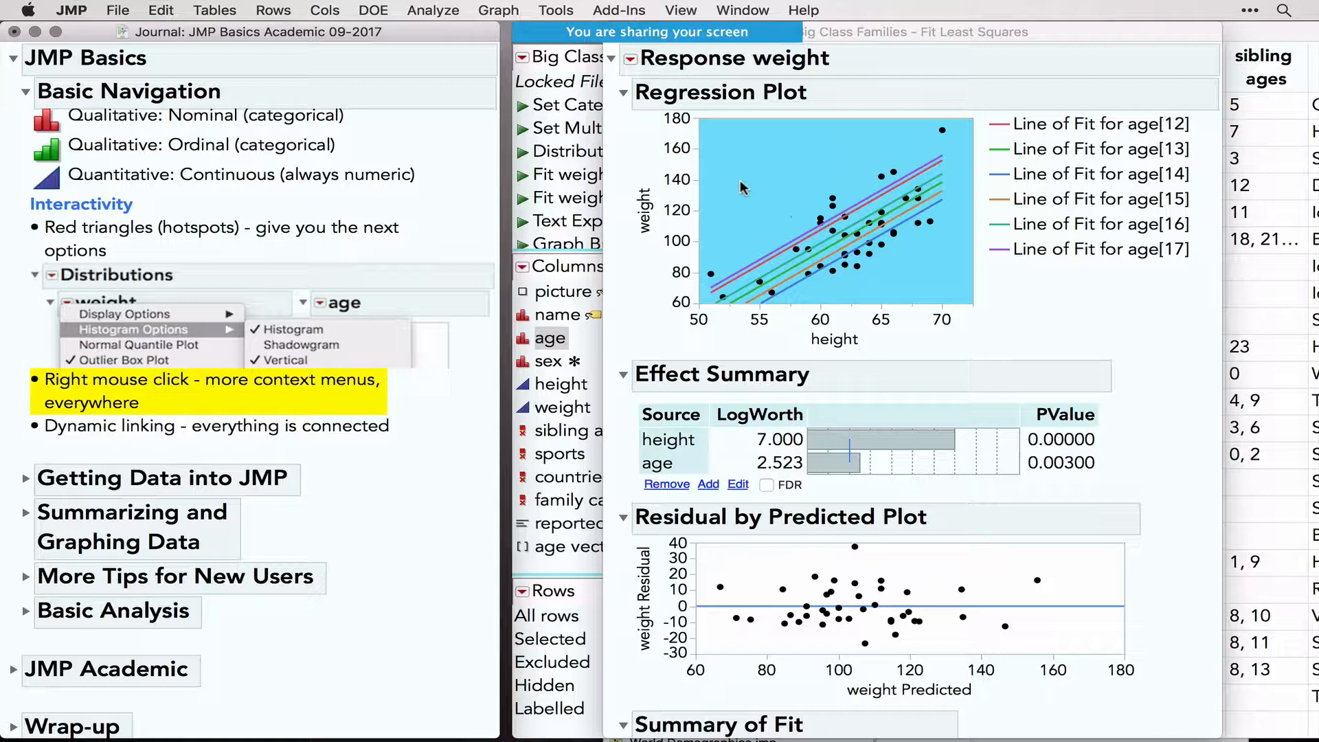
Add the VIF column to the Parameter Estimates table of the Response weight report
scroll(881, 347, "down", 5)
scroll(881, 348, "down", 6)
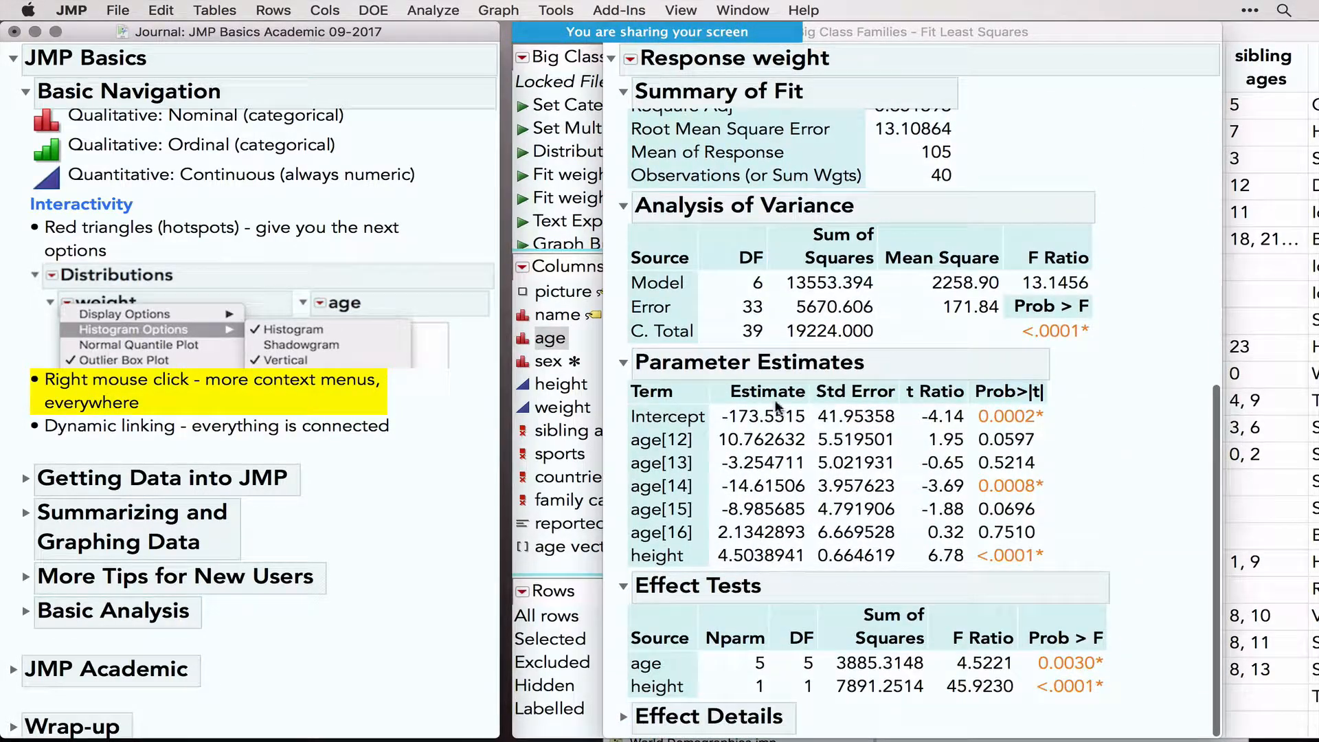
right_click(811, 434)
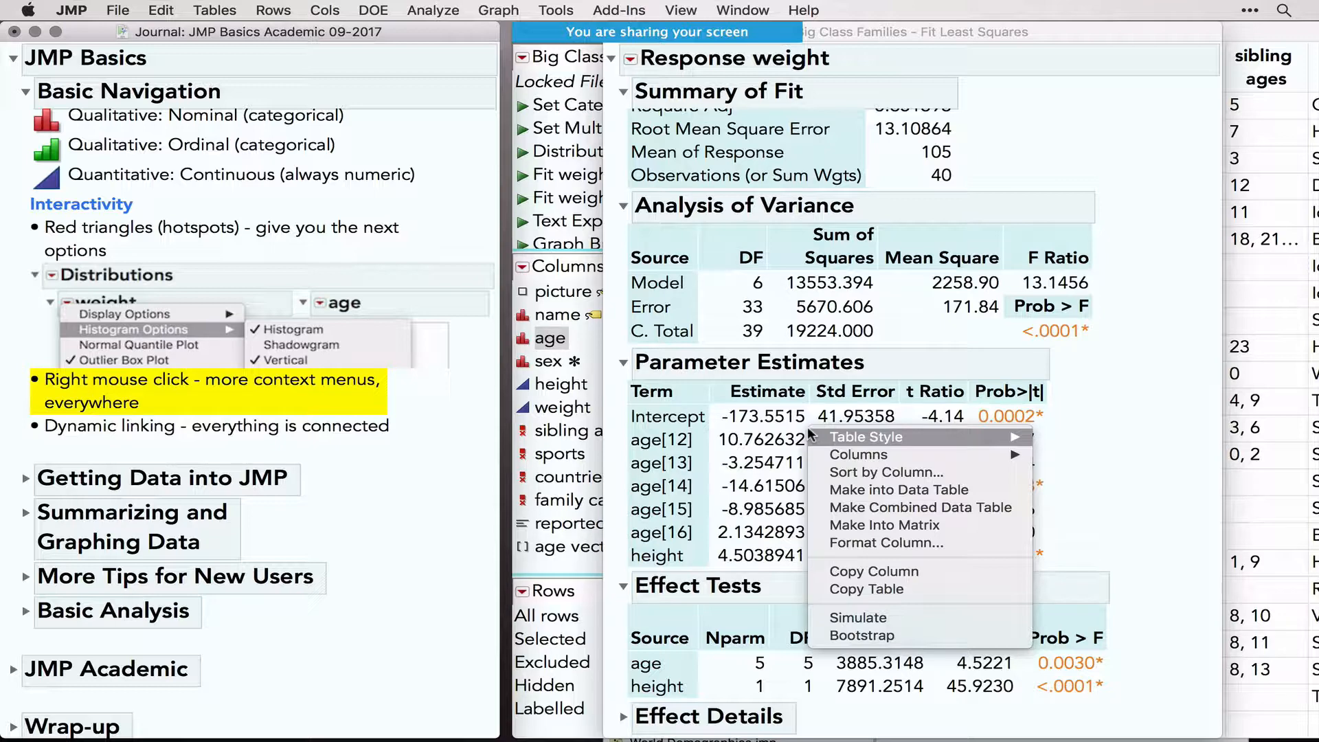
mouse_move(849, 447)
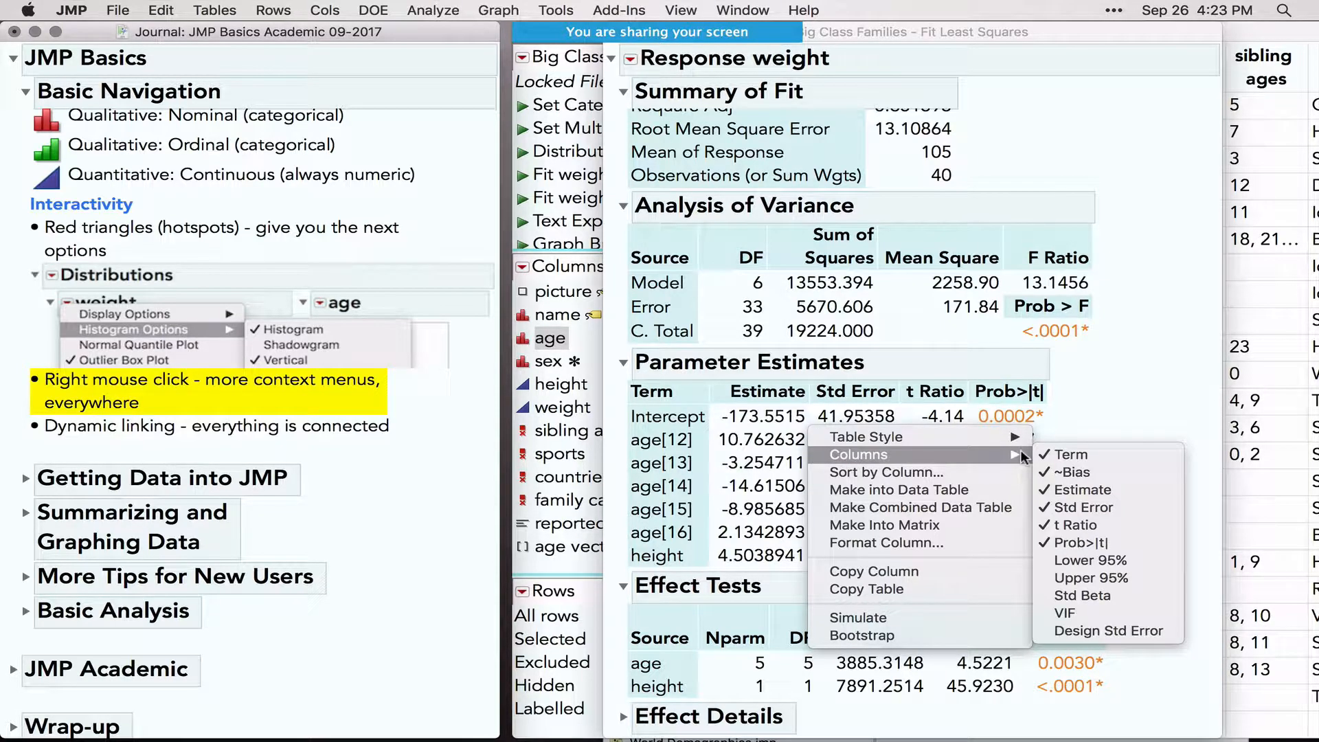
left_click(1088, 612)
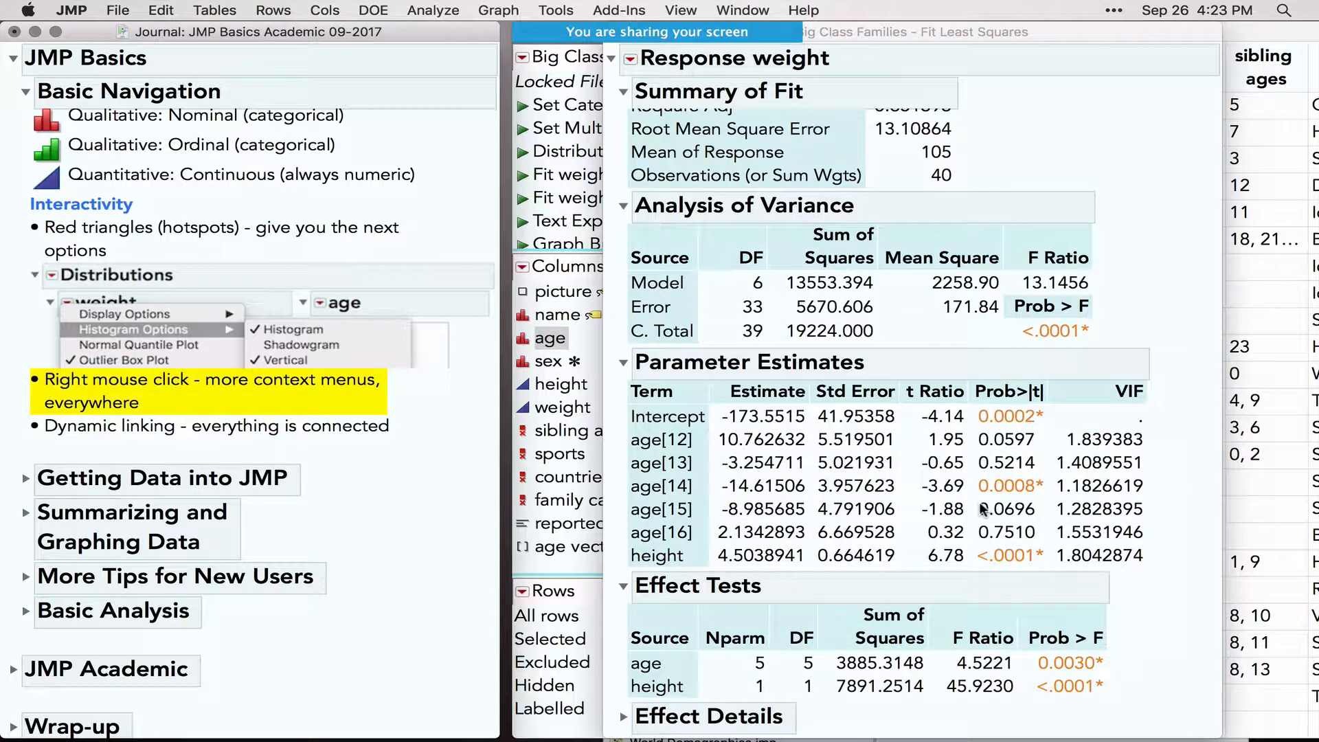
Sort the Parameter Estimates table by Prob>|t| in ascending order
right_click(845, 465)
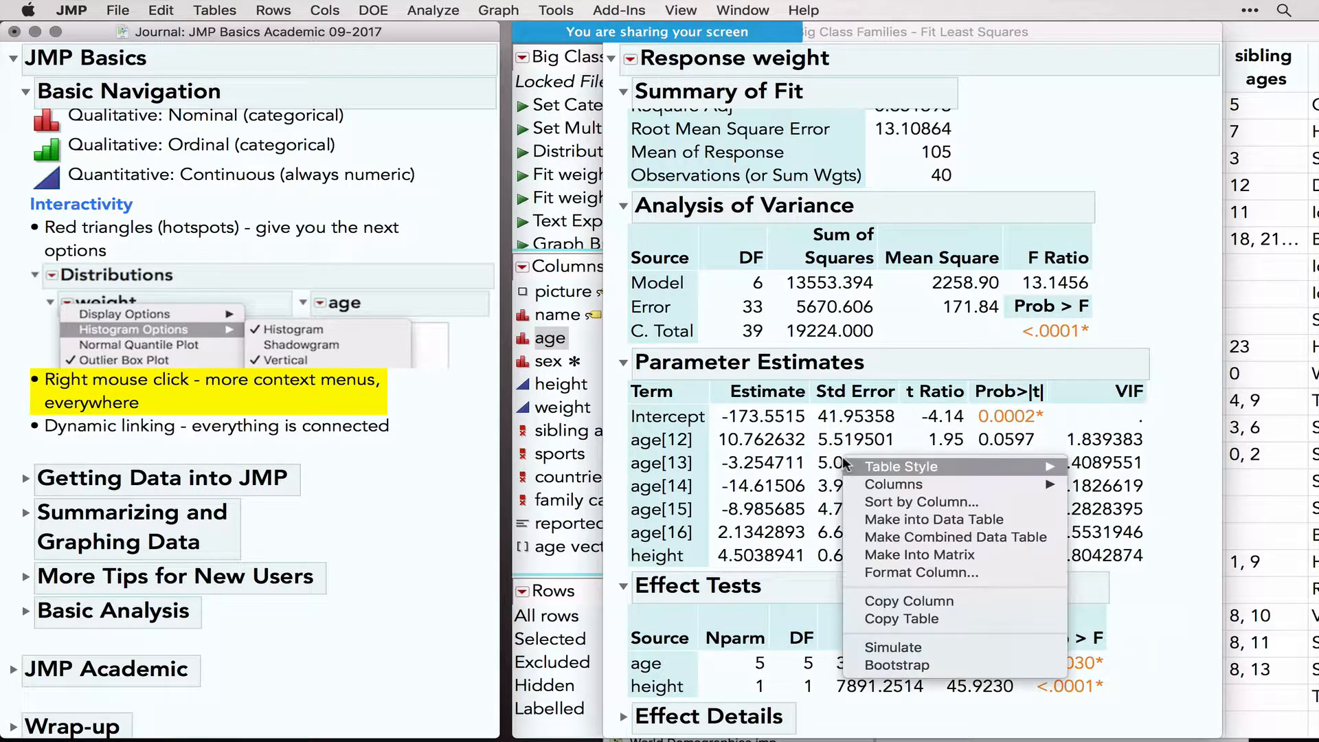
left_click(890, 496)
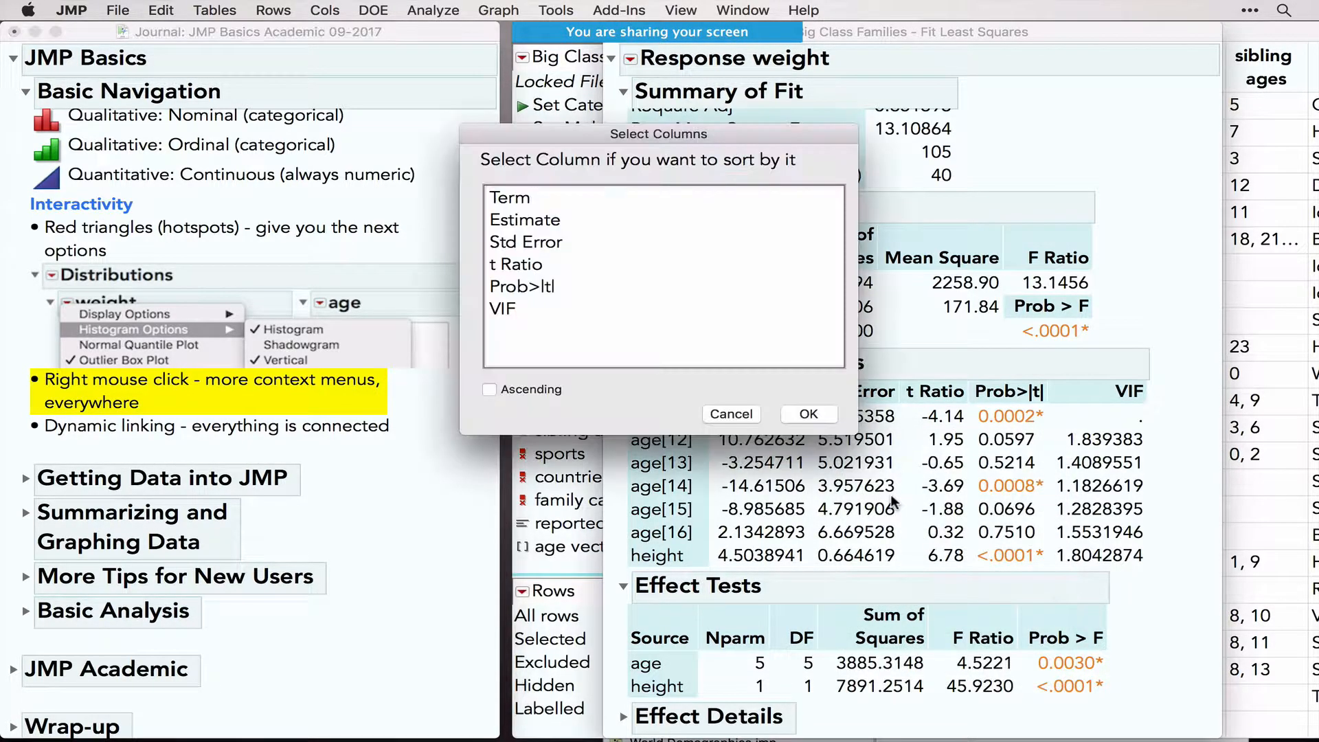
left_click(518, 291)
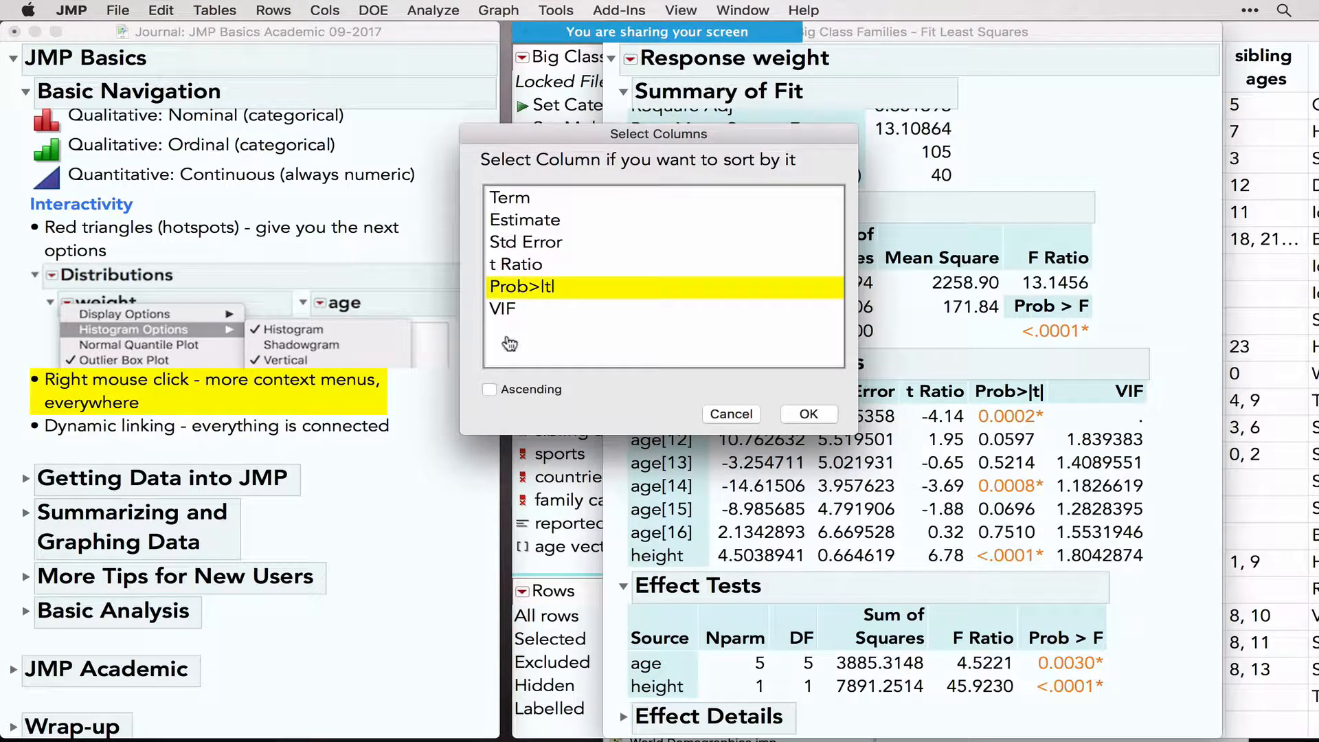
left_click(490, 389)
left_click(819, 418)
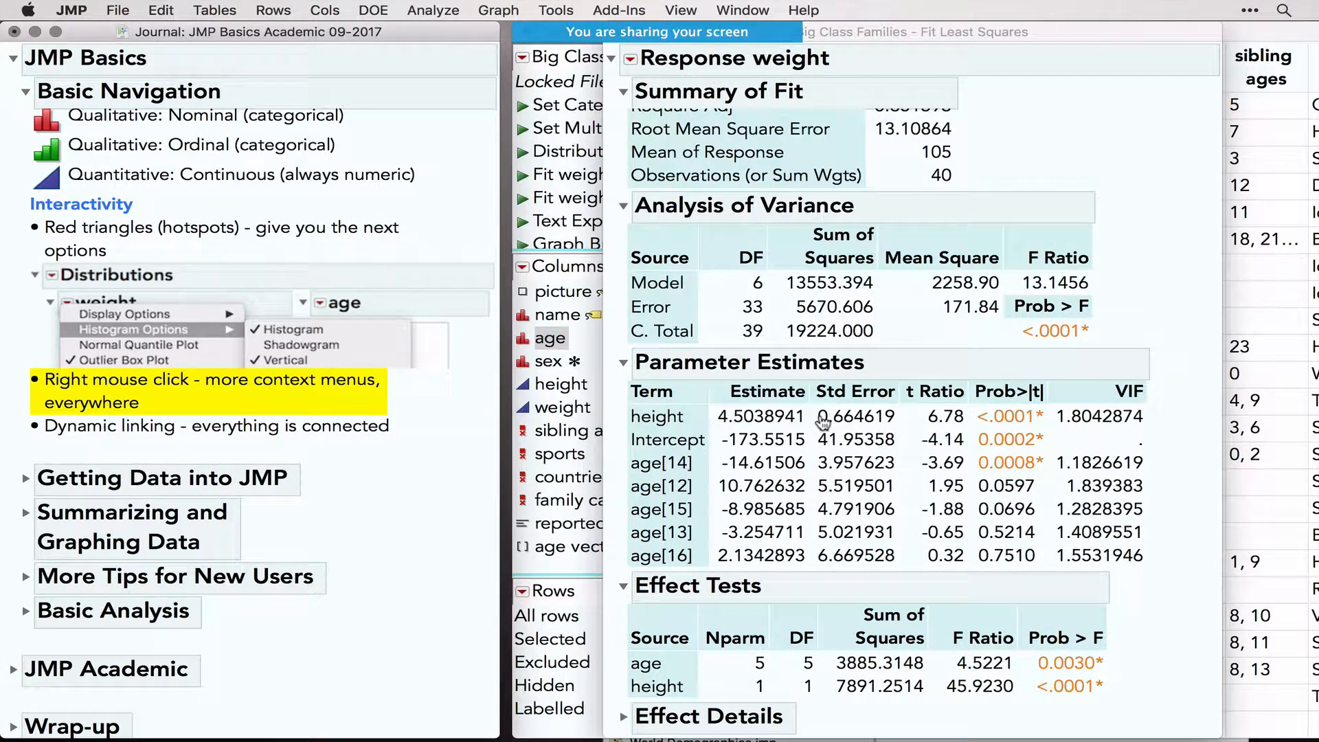
Make the Parameter Estimates table into a data table, and close that new table without saving
right_click(868, 471)
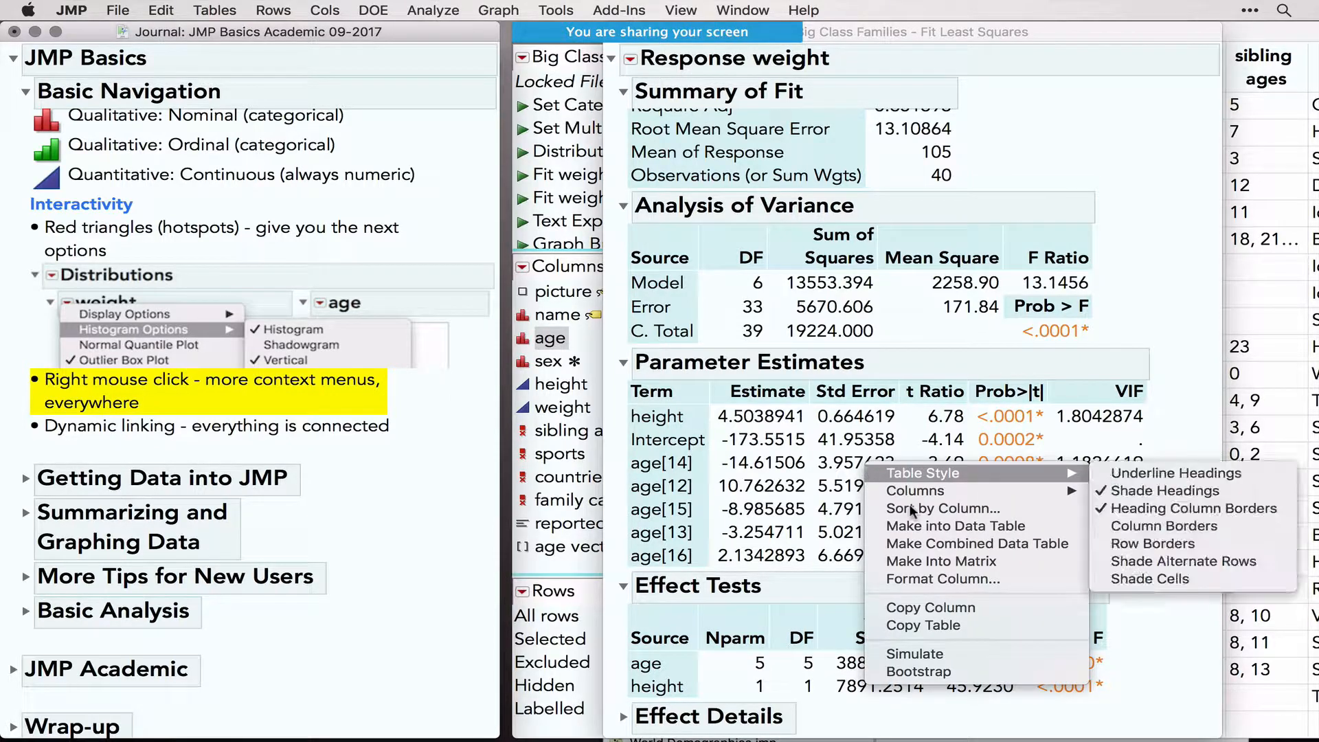
left_click(925, 526)
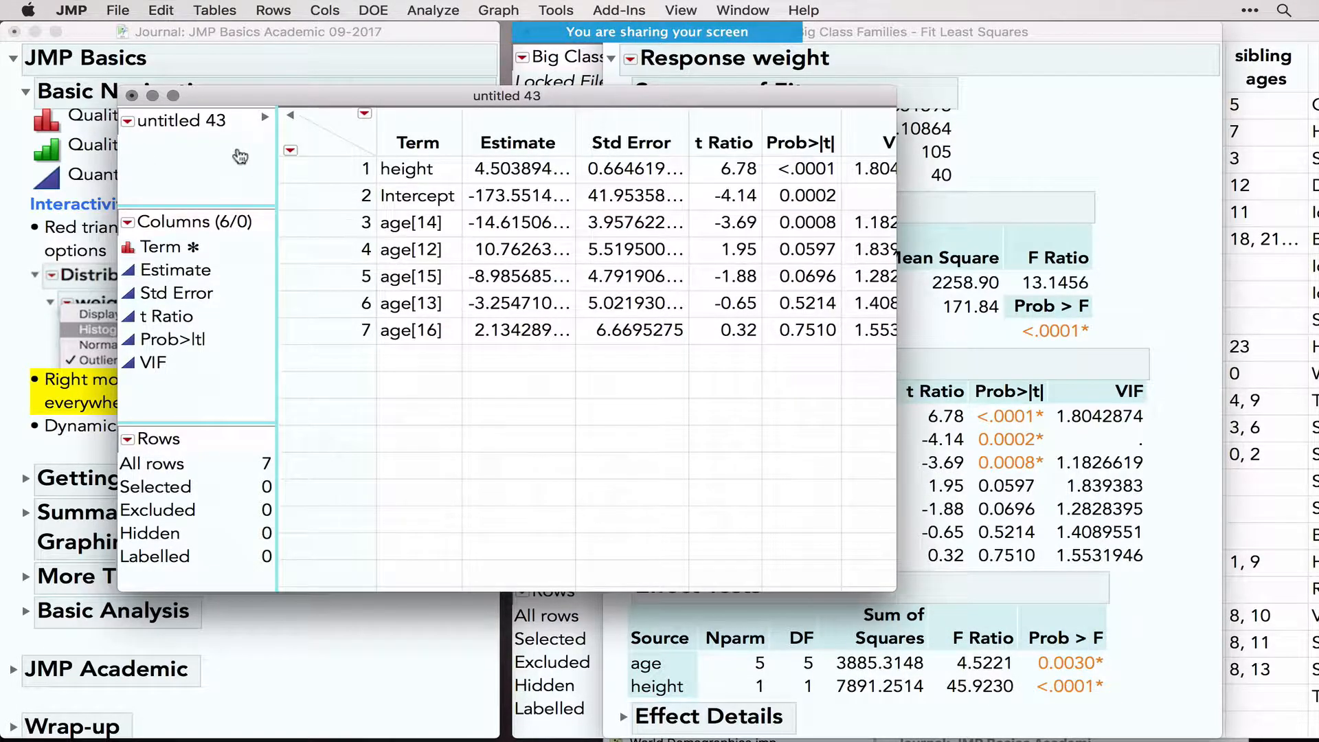
left_click(133, 96)
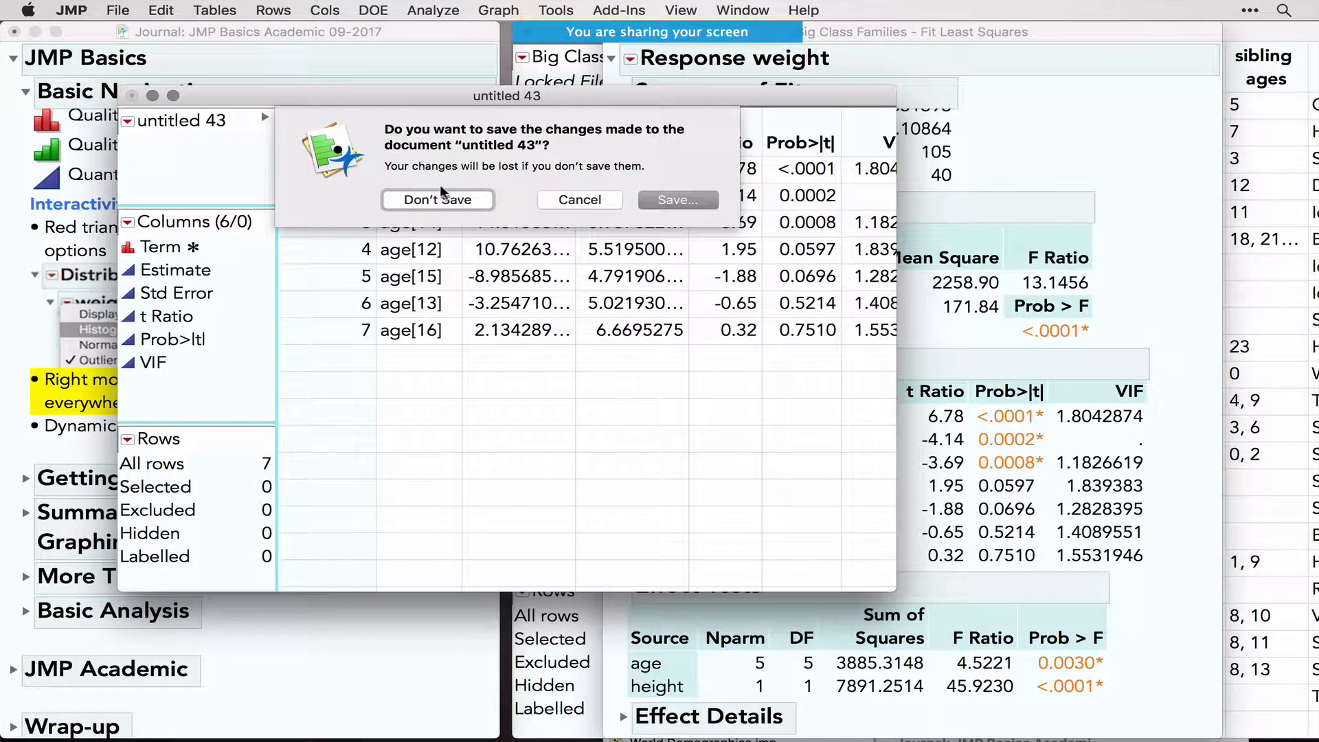
left_click(453, 198)
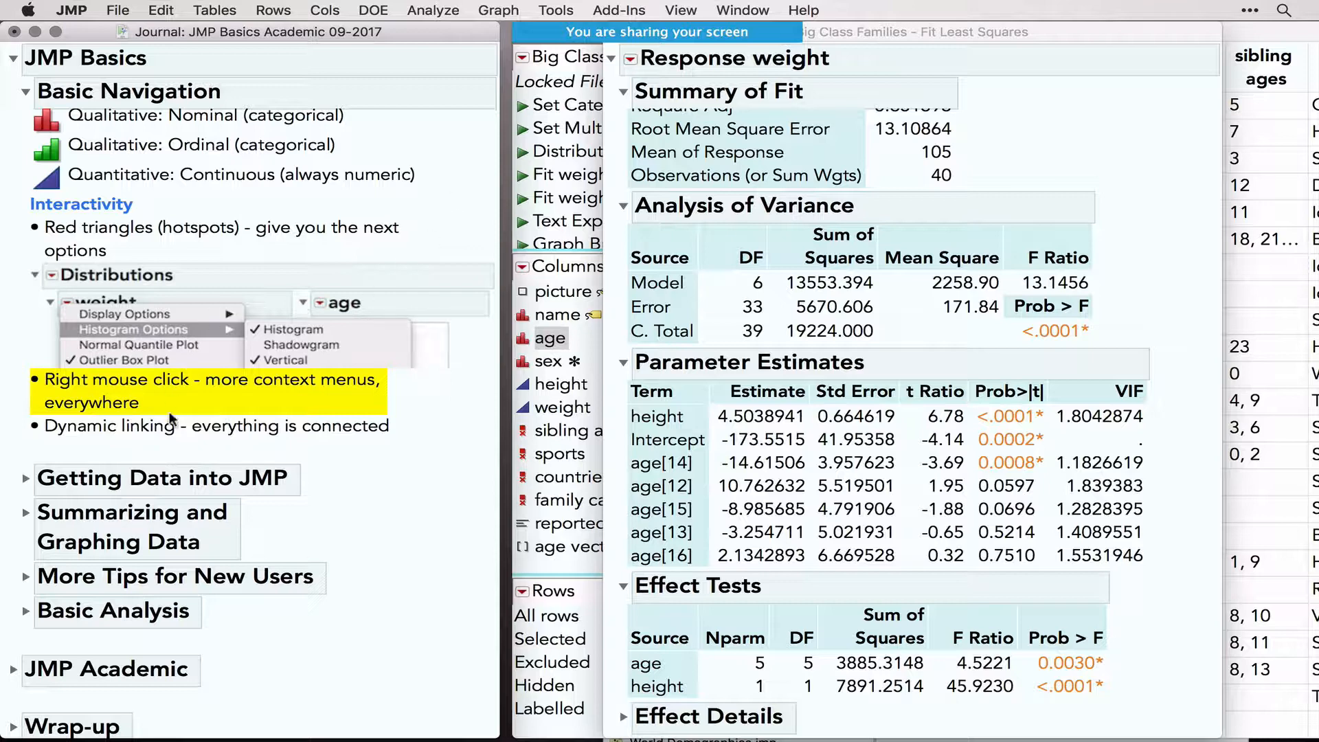
Highlight the journal's dynamic linking note, and select the Regression Plot points above about height 60 and weight 87
left_click(212, 432)
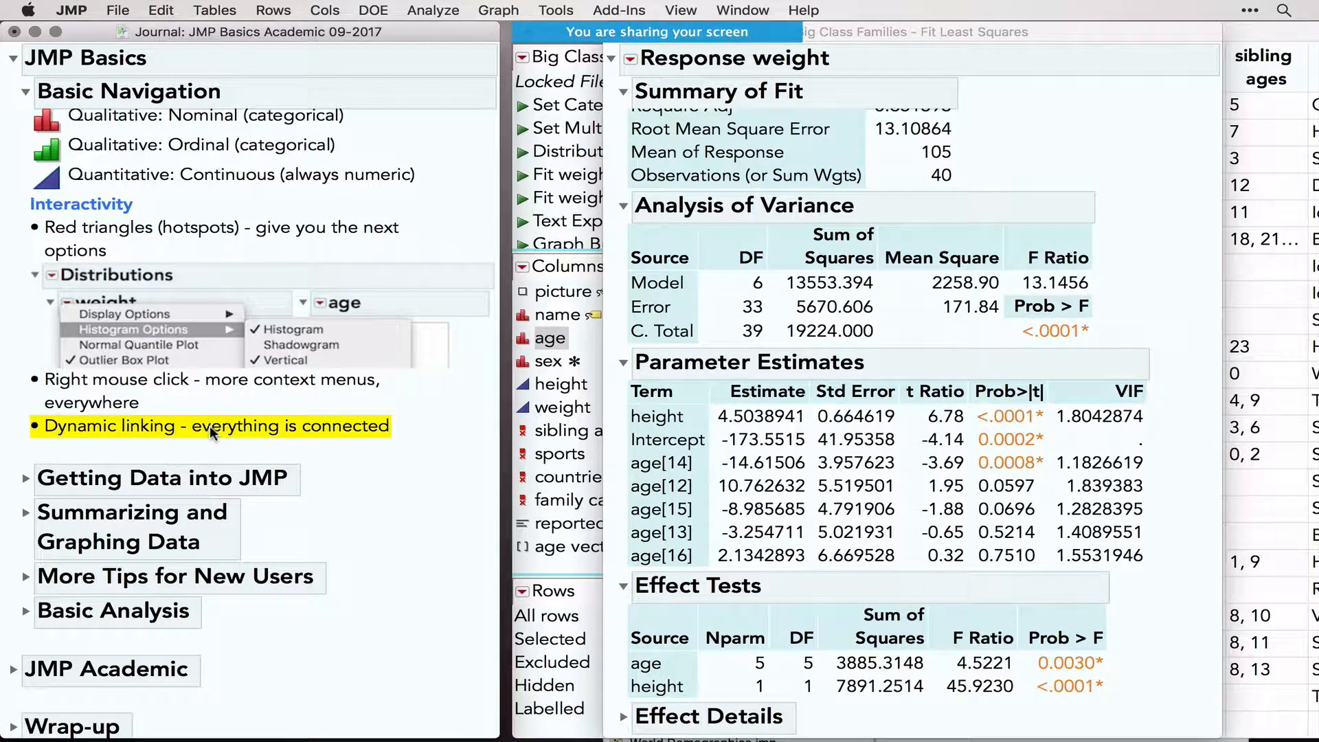
scroll(913, 387, "up", 10)
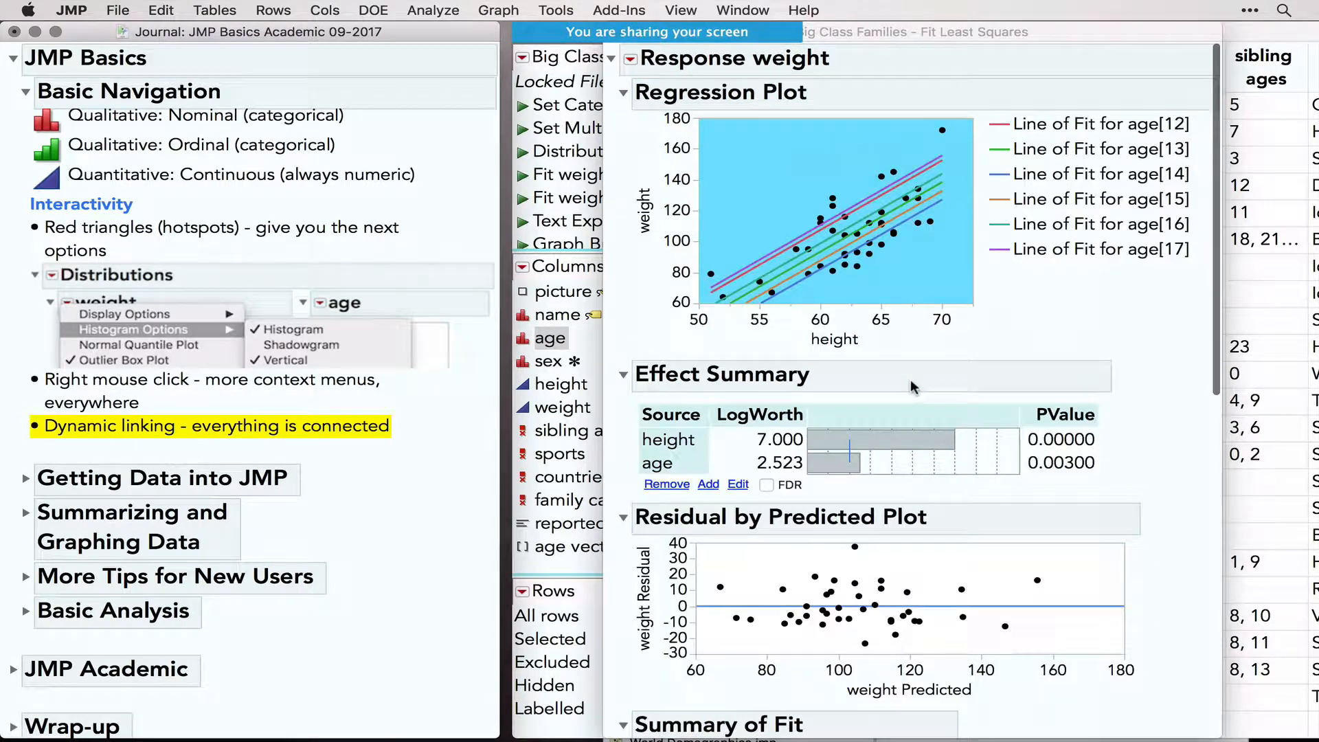
left_click(951, 122)
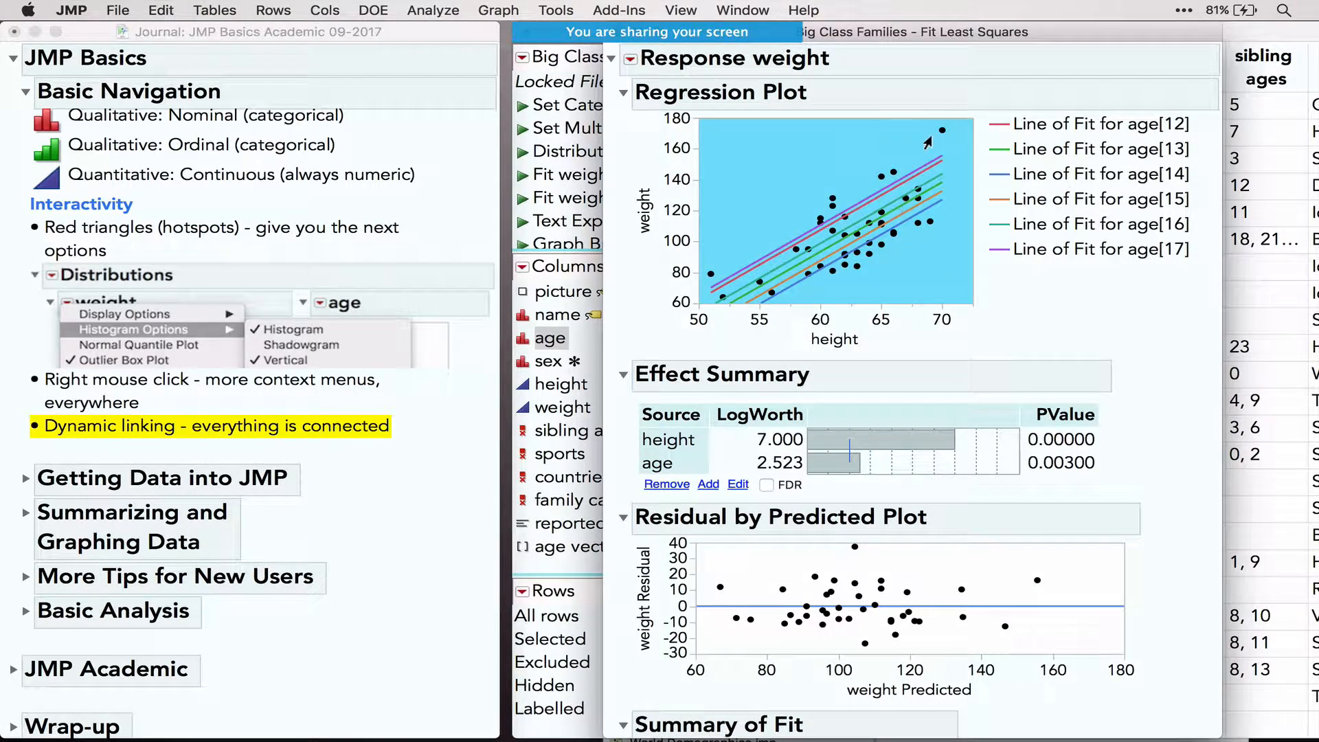
left_click_drag(952, 123, 816, 262)
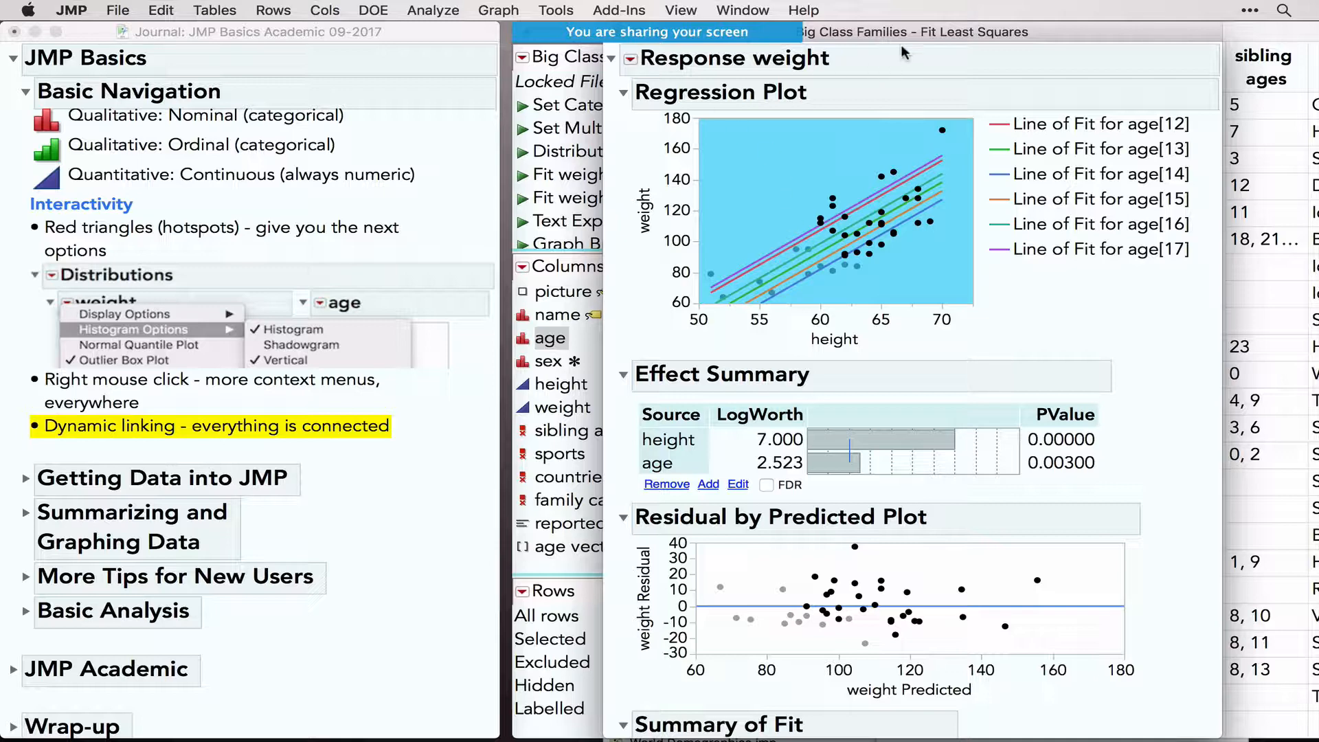
Close the Fit Least Squares report to reveal the linked row selection in the Big Class Families table
left_click_drag(896, 29, 896, 81)
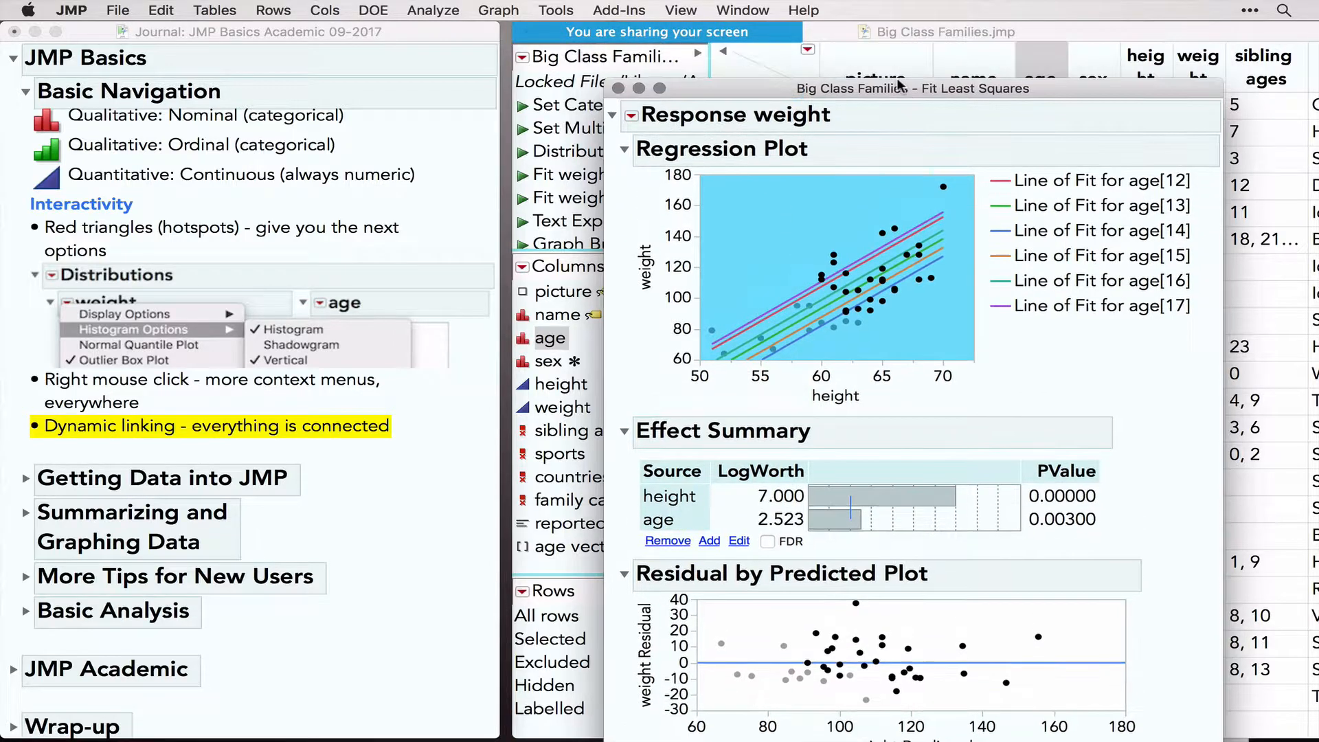
left_click(616, 84)
mouse_move(822, 26)
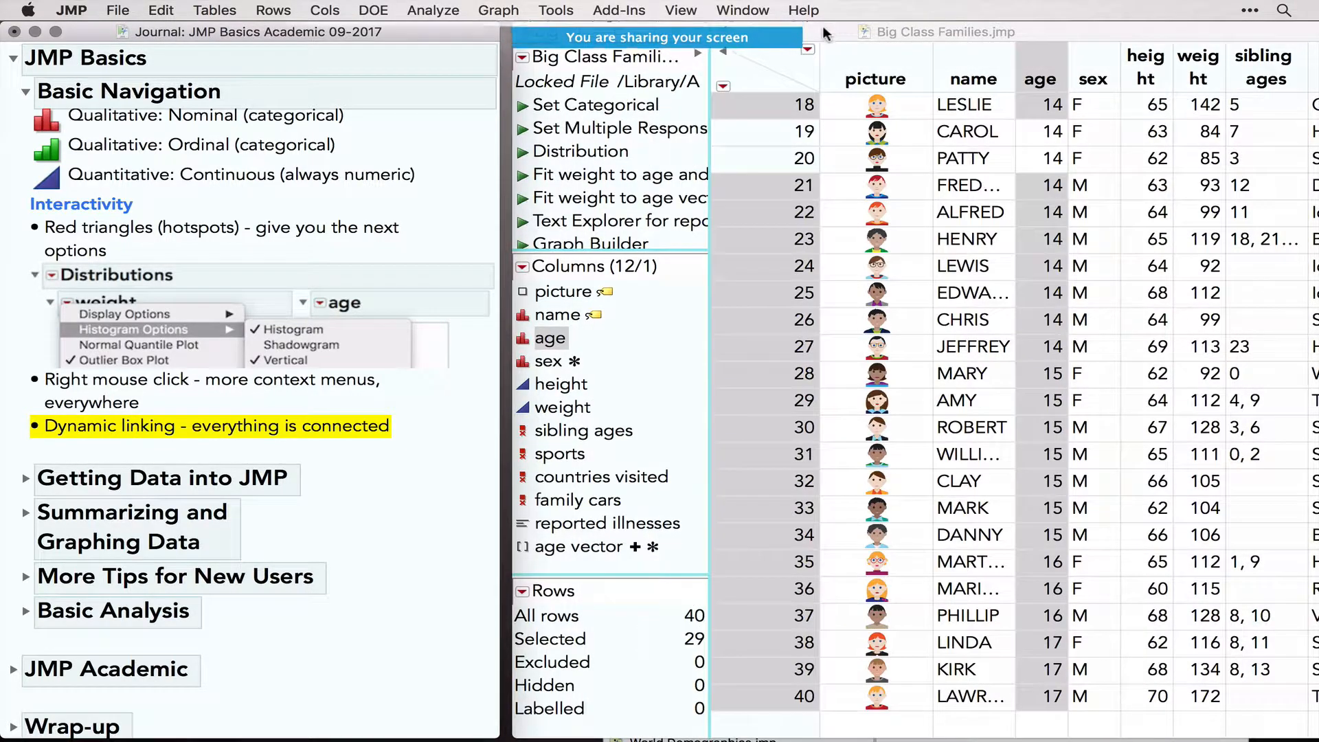
Close the meeting's participants window and the Big Class Families table, discarding the table's changes
left_click(827, 58)
left_click_drag(1072, 33, 1073, 97)
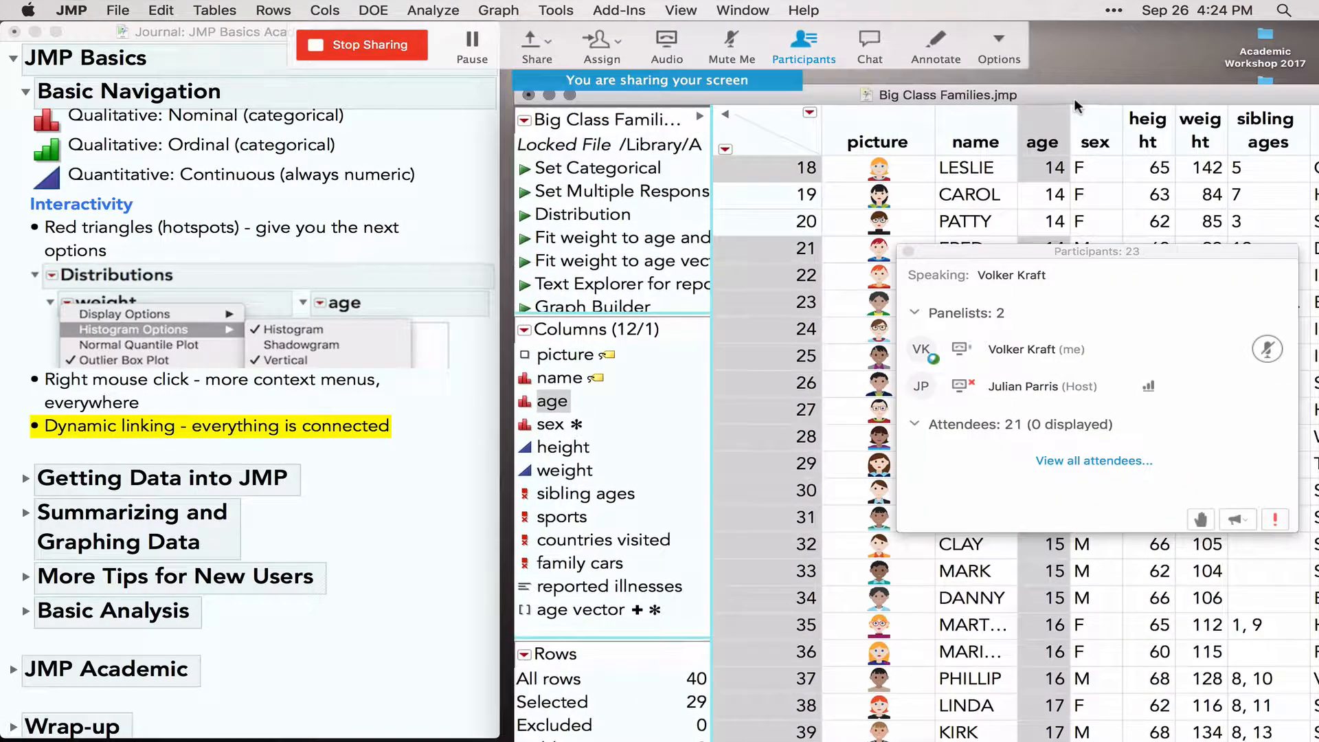
left_click(908, 252)
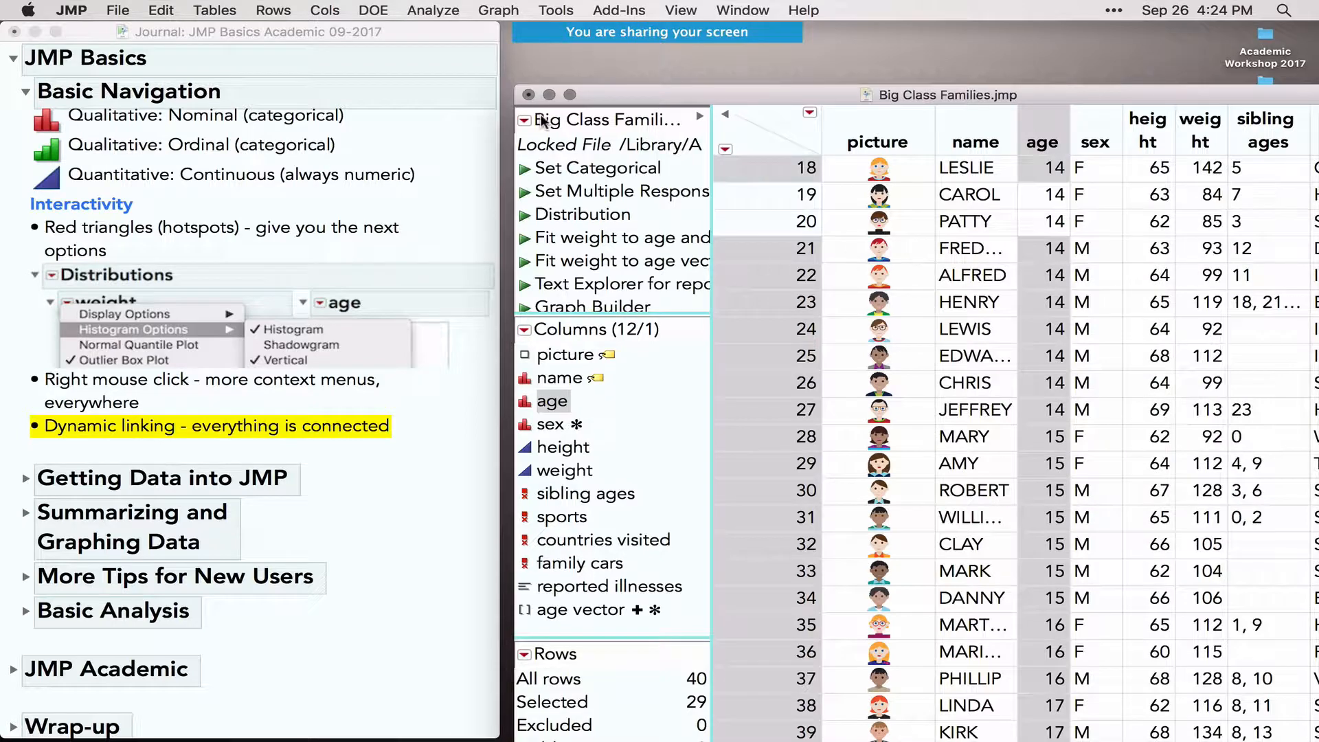
left_click(528, 95)
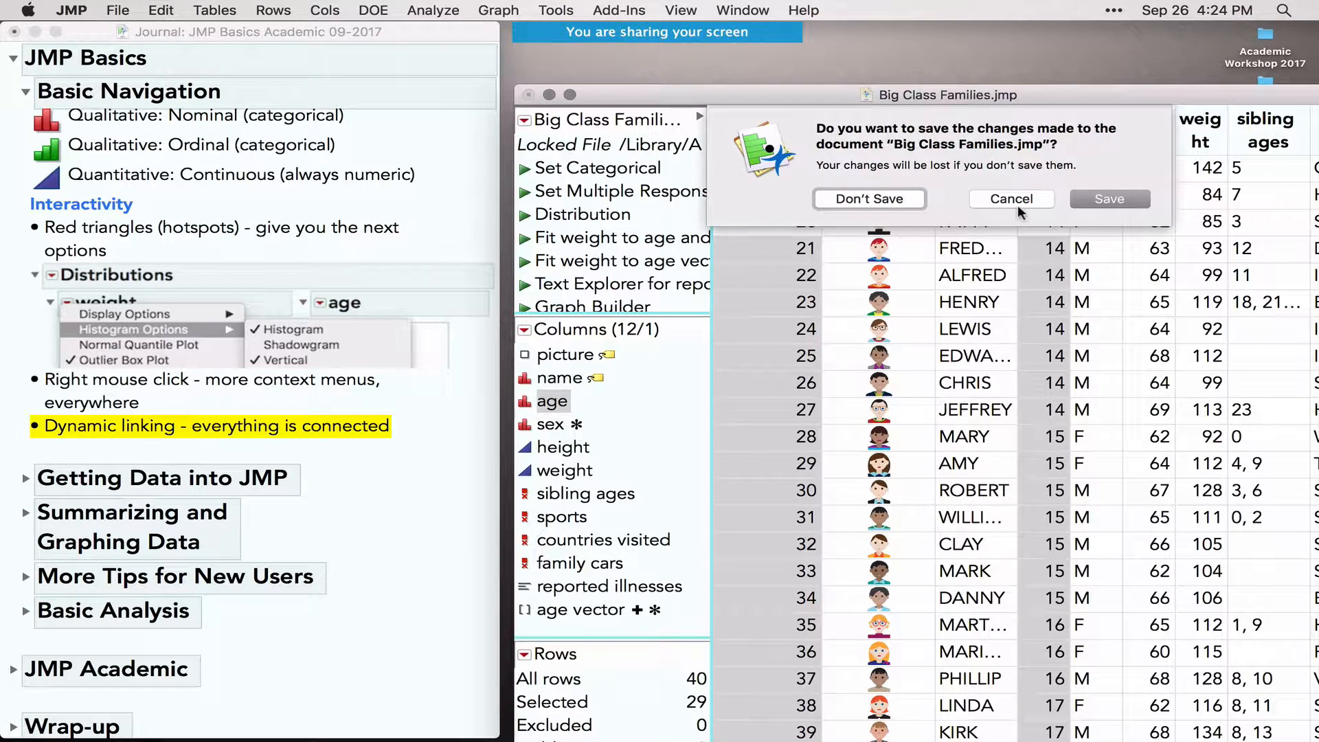
left_click(882, 199)
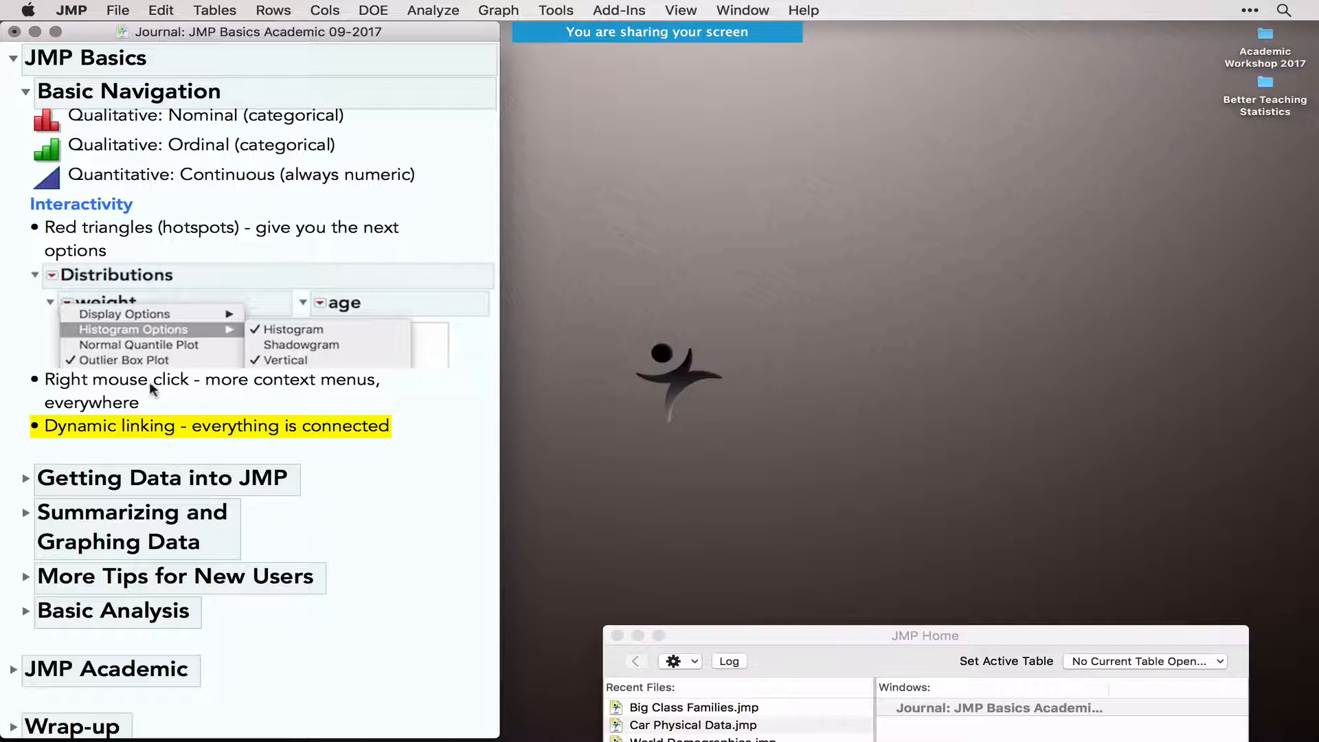
Expand the journal's Getting Data into JMP section and bring its notes into view
left_click(25, 480)
scroll(167, 563, "down", 10)
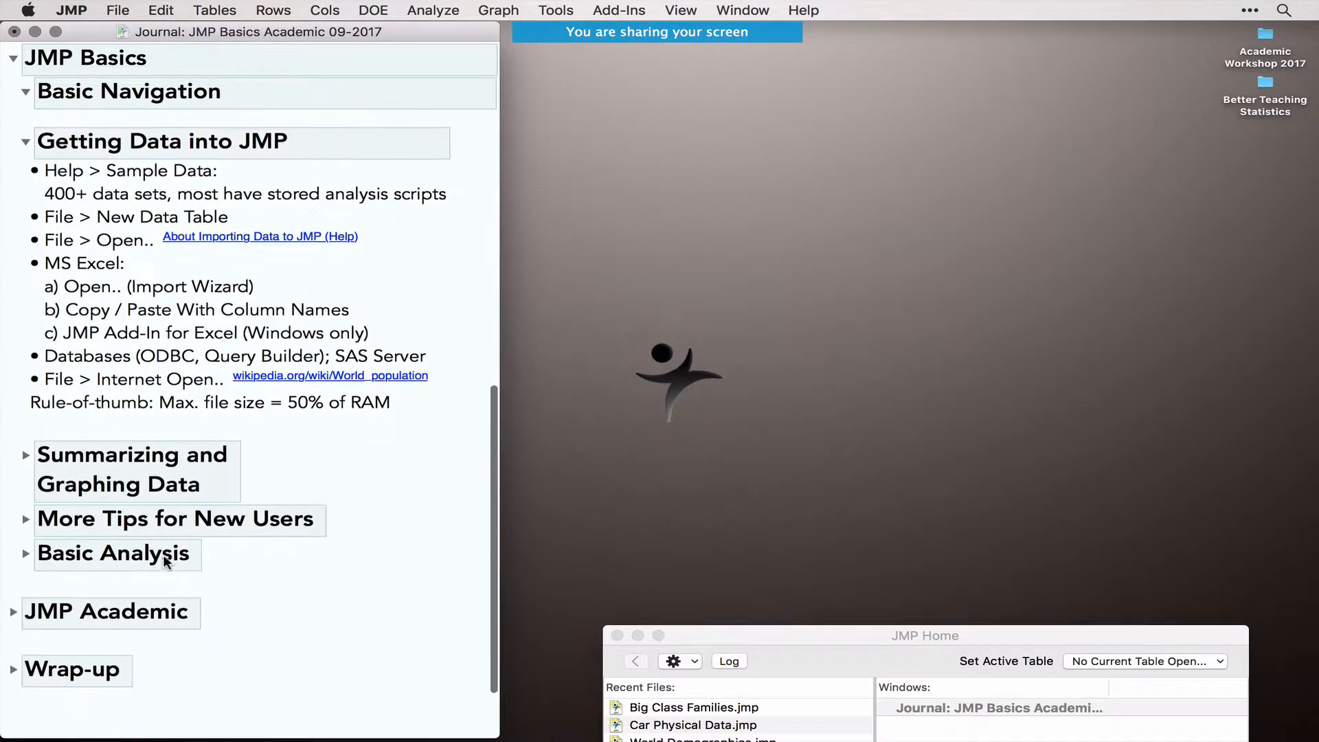
scroll(167, 562, "up", 1)
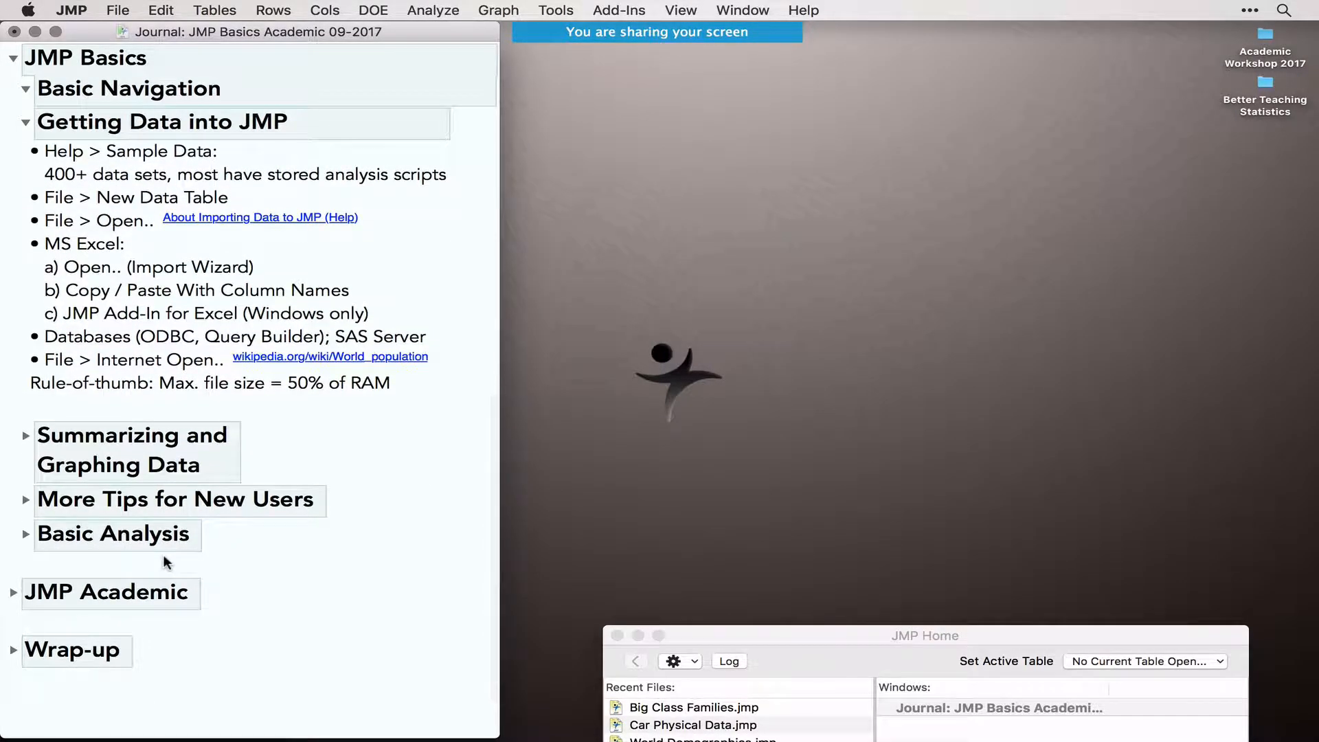
scroll(165, 561, "up", 1)
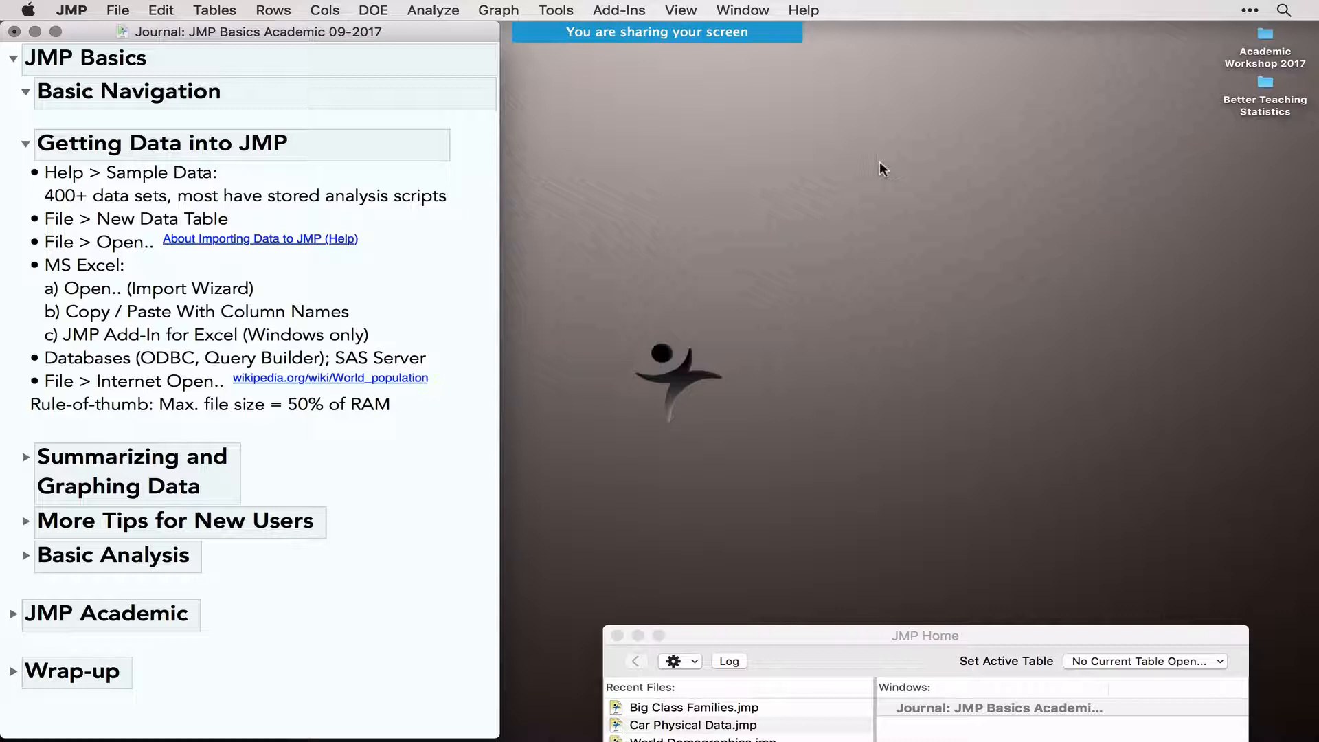
Open the Sample Data index, and expand its Multivariate Analysis and Medical Studies categories
left_click(806, 11)
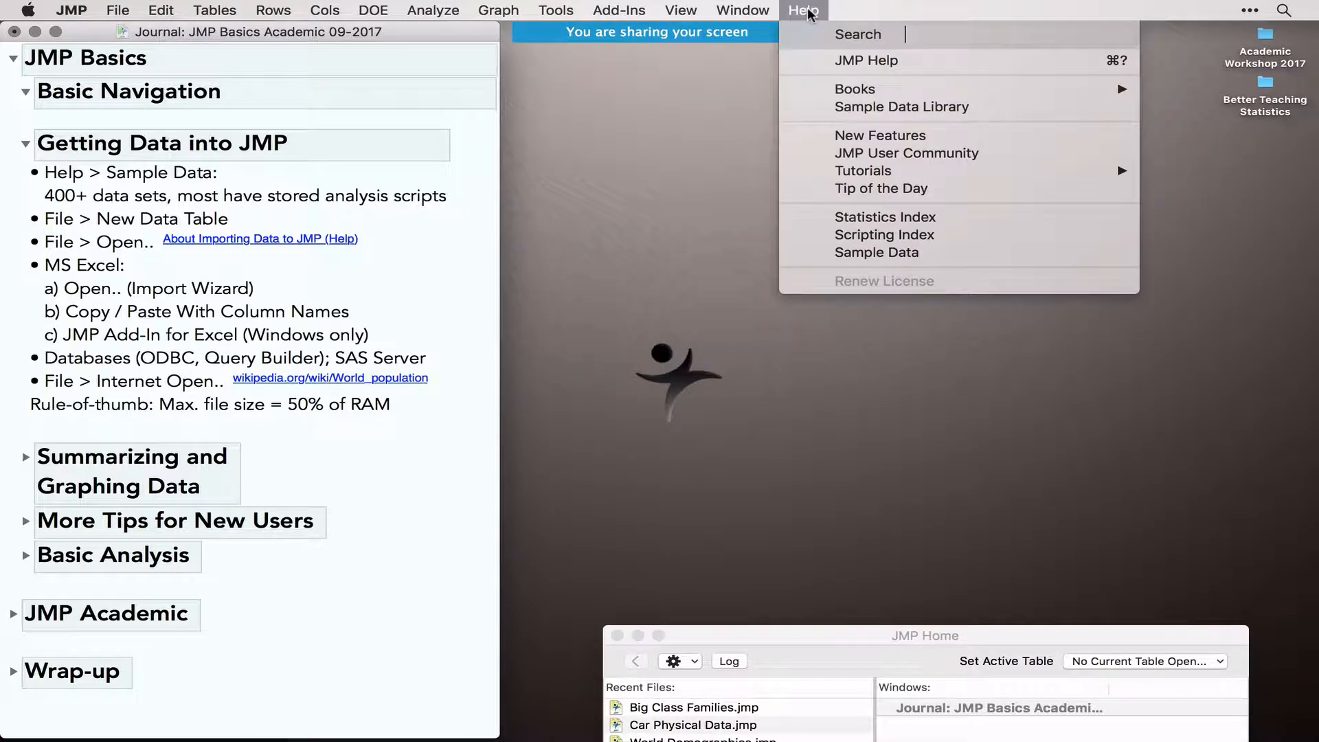
left_click(864, 250)
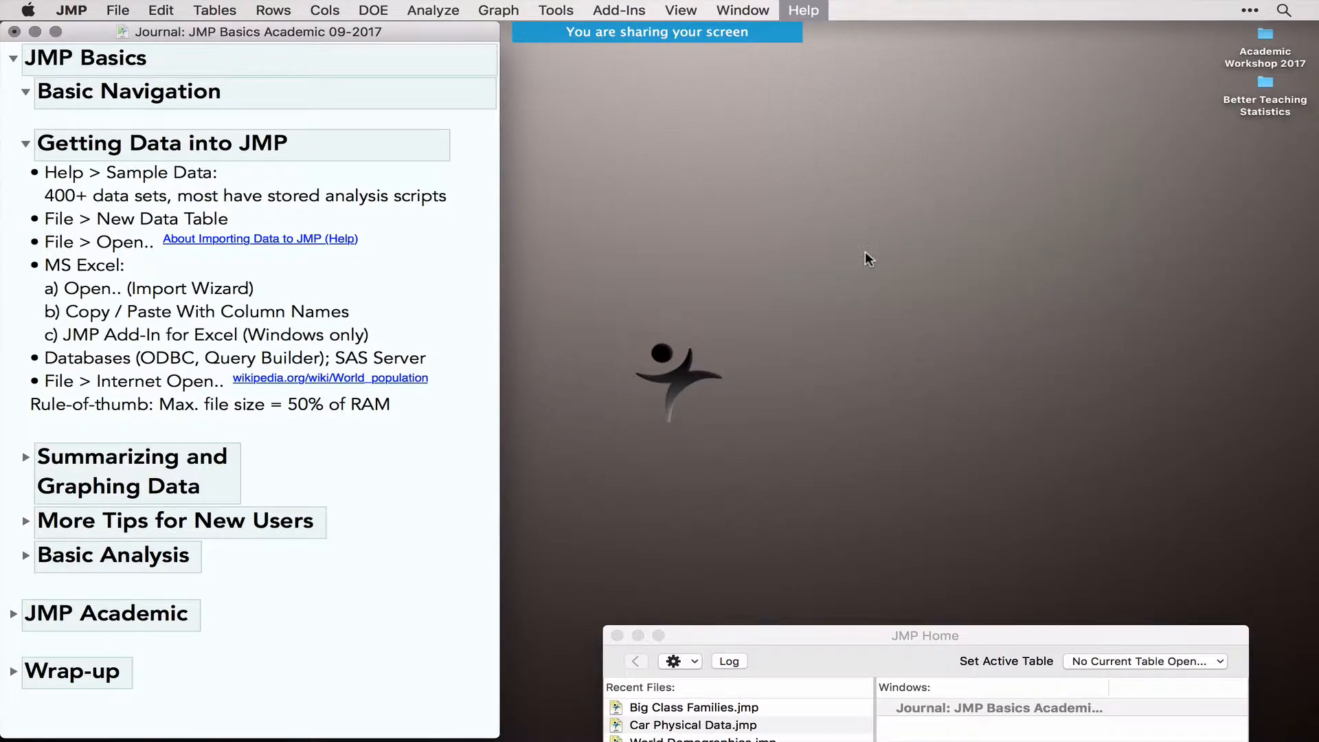
scroll(414, 522, "down", 2)
scroll(415, 522, "down", 5)
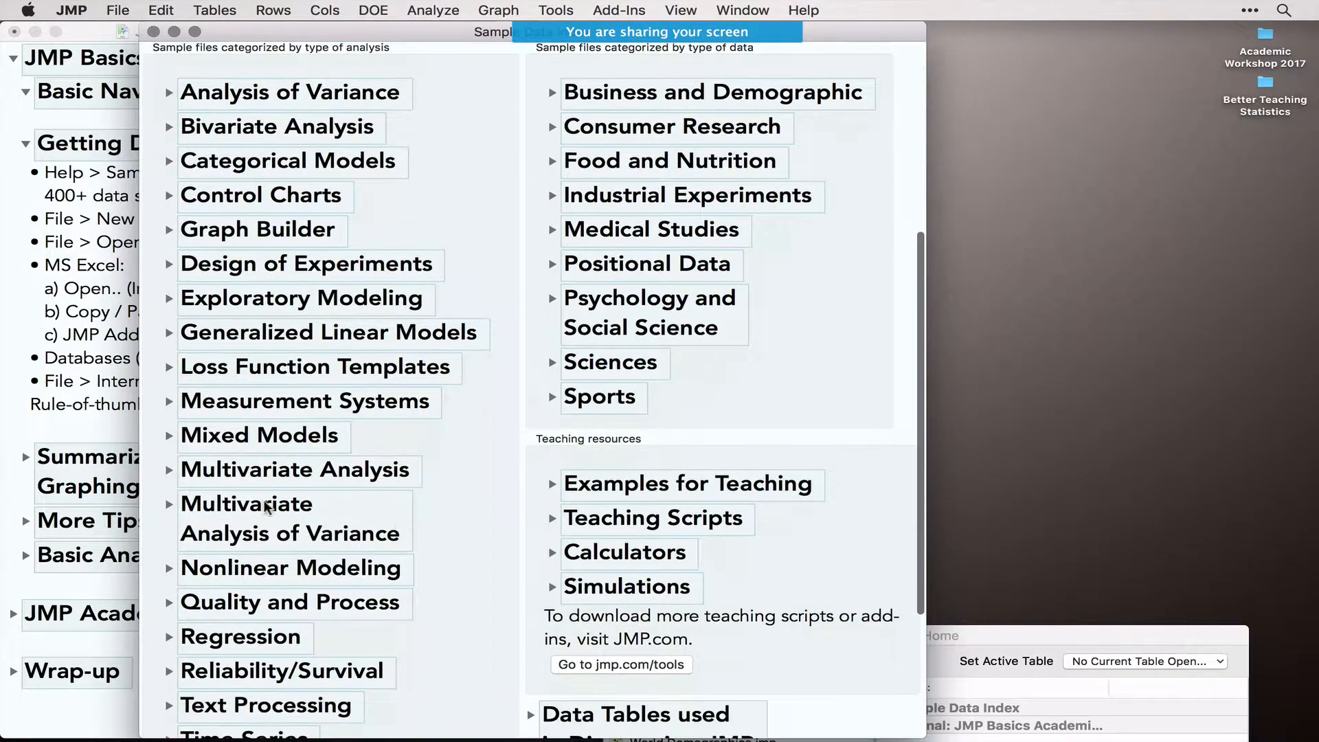
left_click(169, 470)
scroll(317, 592, "down", 6)
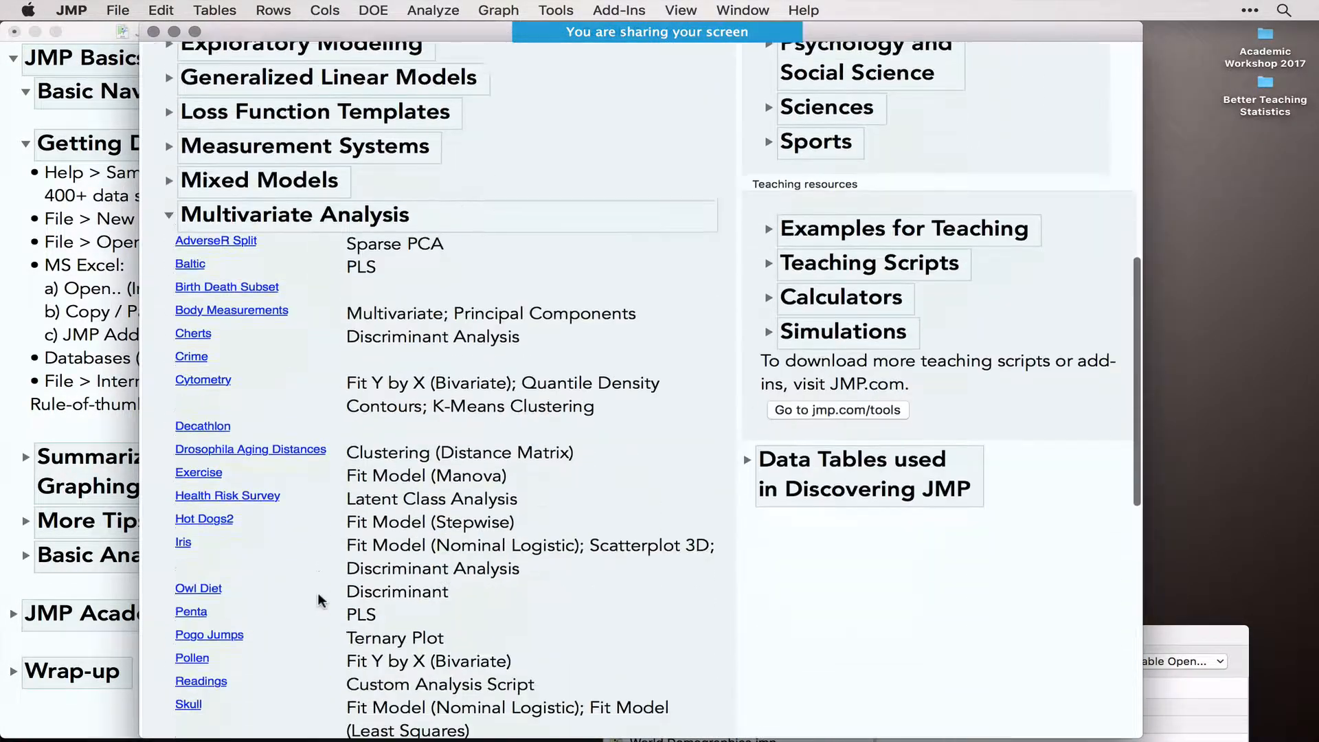
scroll(334, 495, "up", 9)
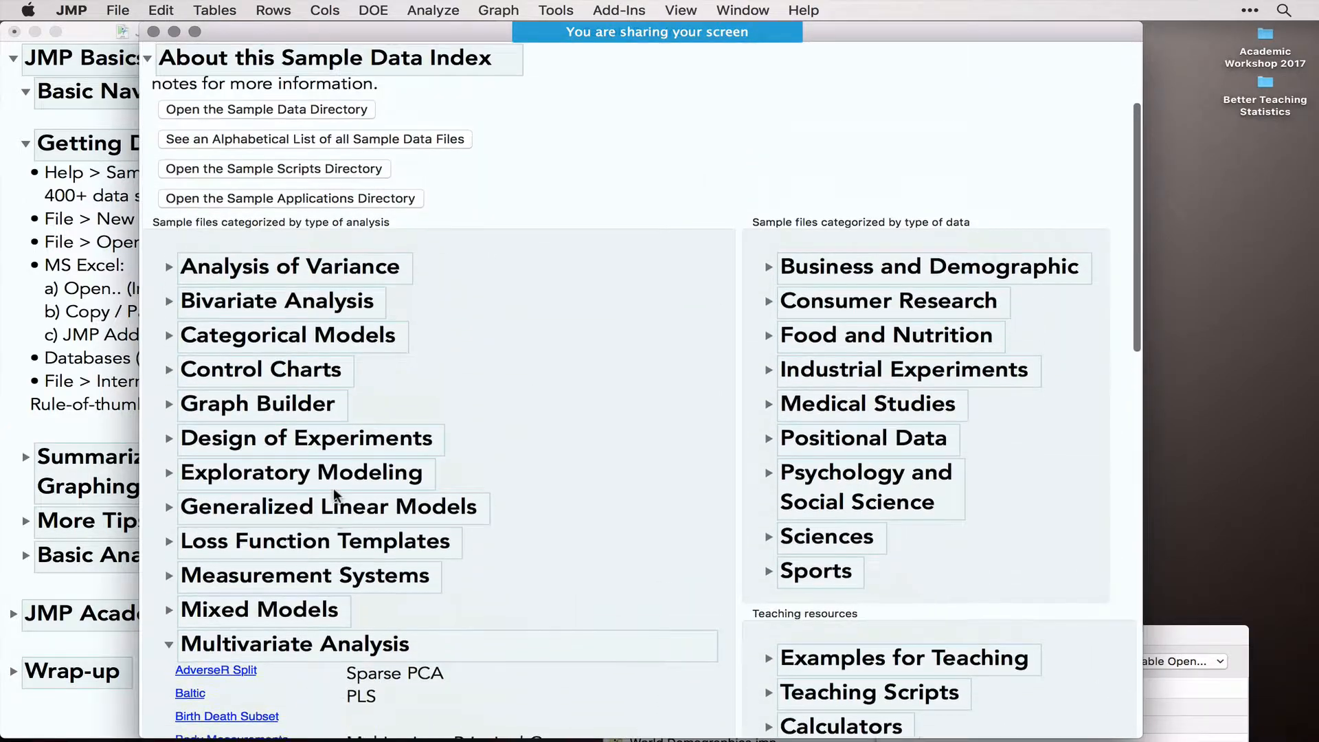
left_click(768, 408)
scroll(1010, 502, "down", 3)
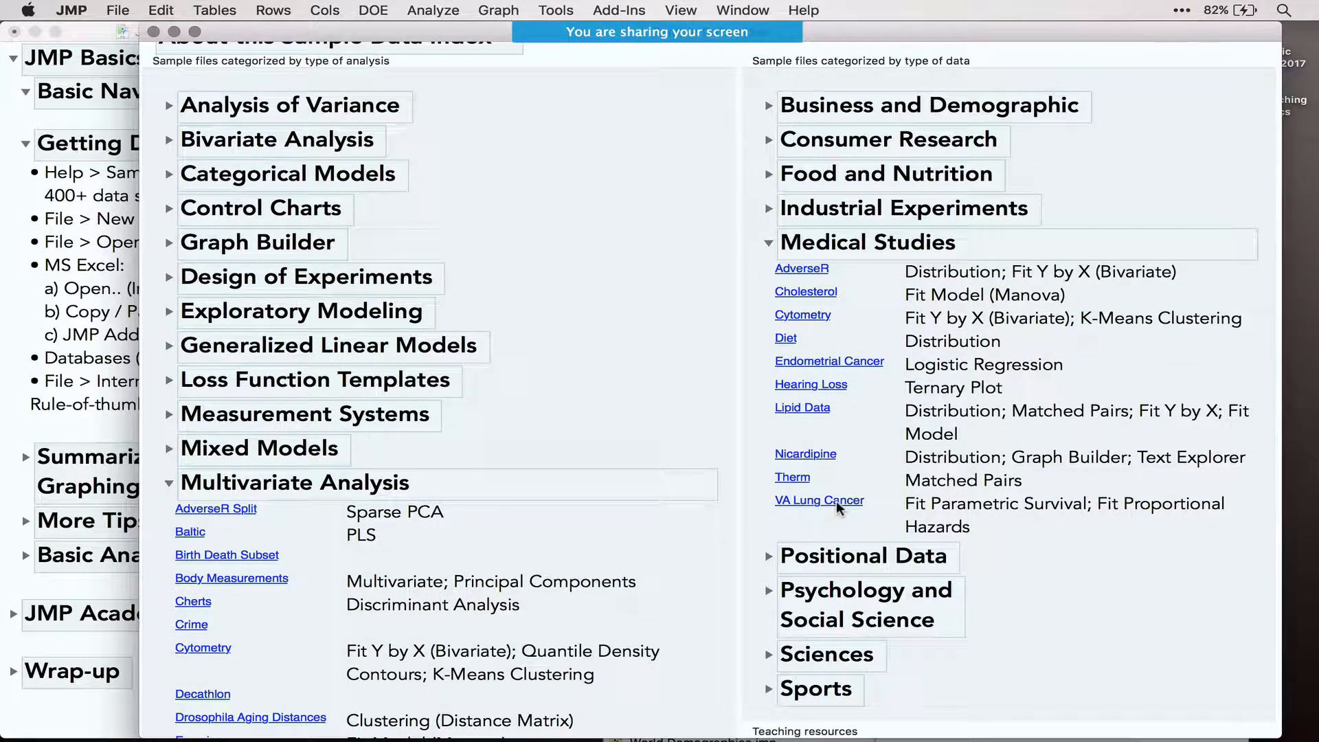
Open the Hurricanes table from the Examples for Teaching, and run its saved script for the bubble plot over a map
scroll(835, 501, "down", 8)
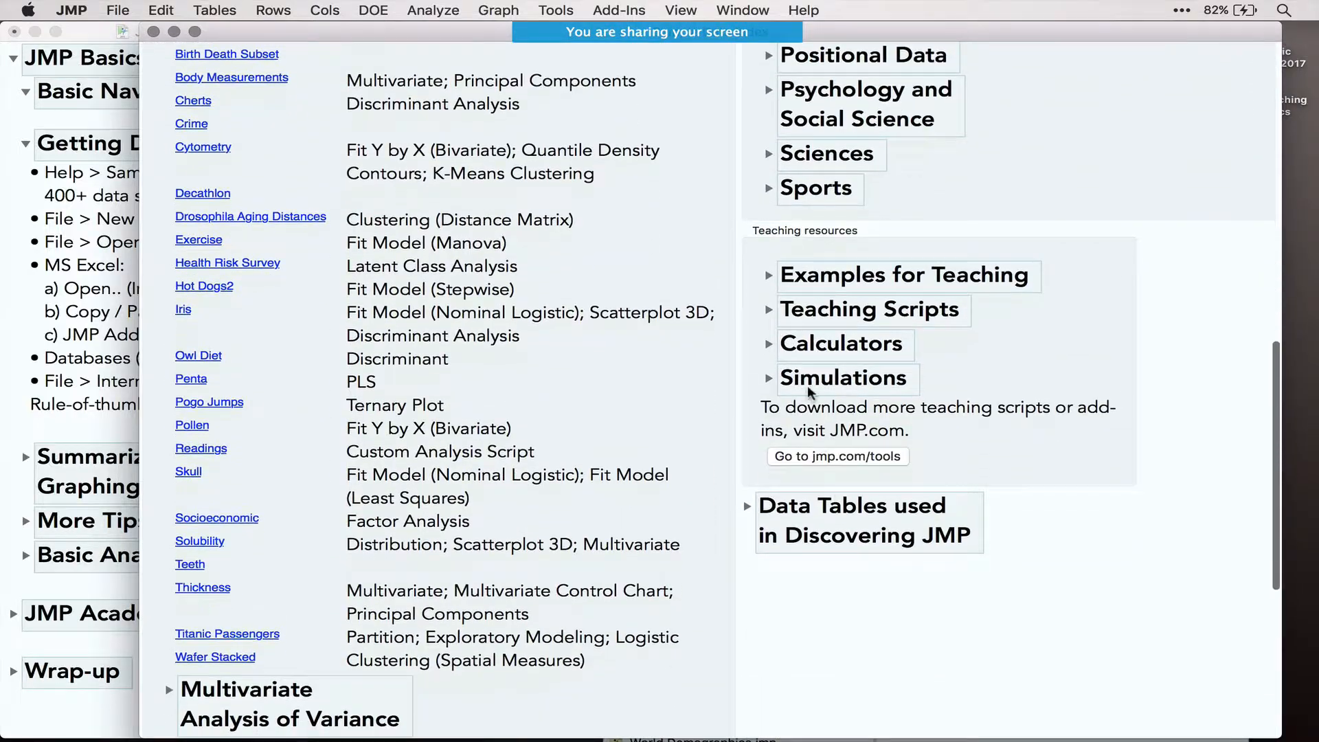
left_click(766, 275)
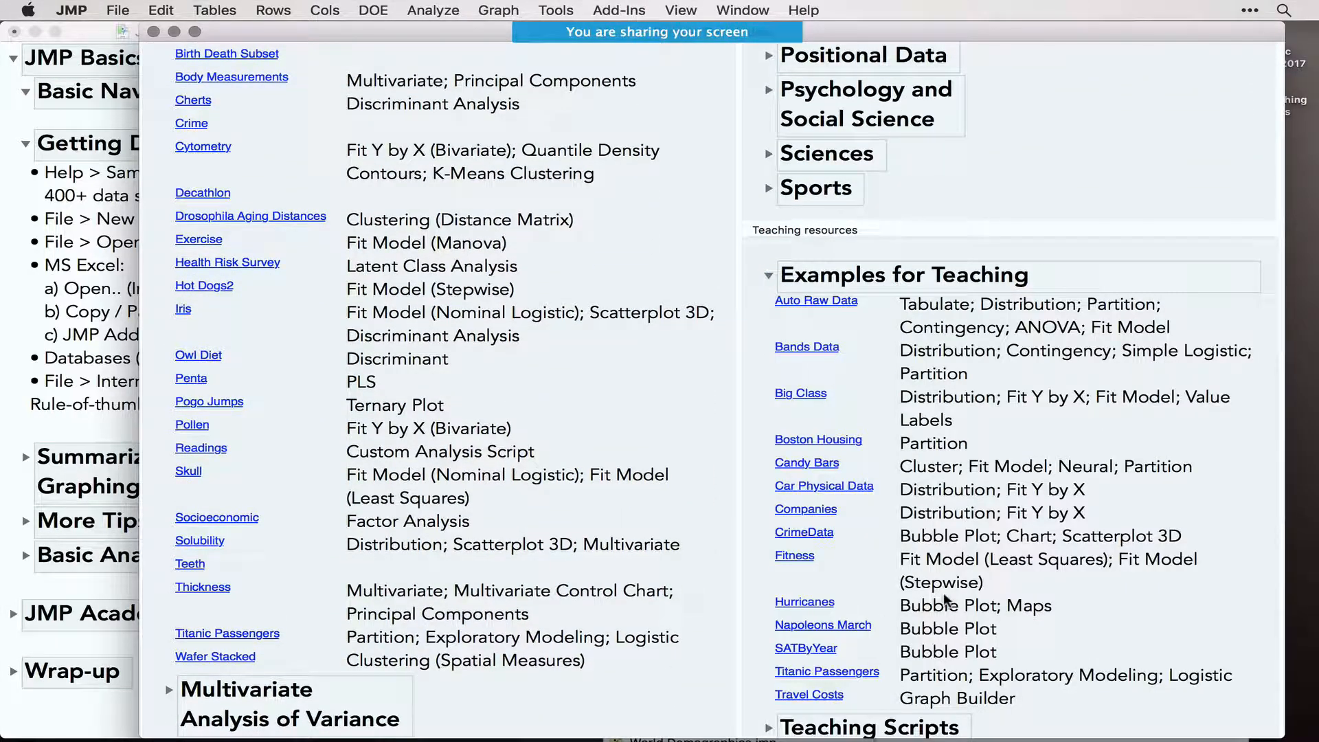
left_click(789, 599)
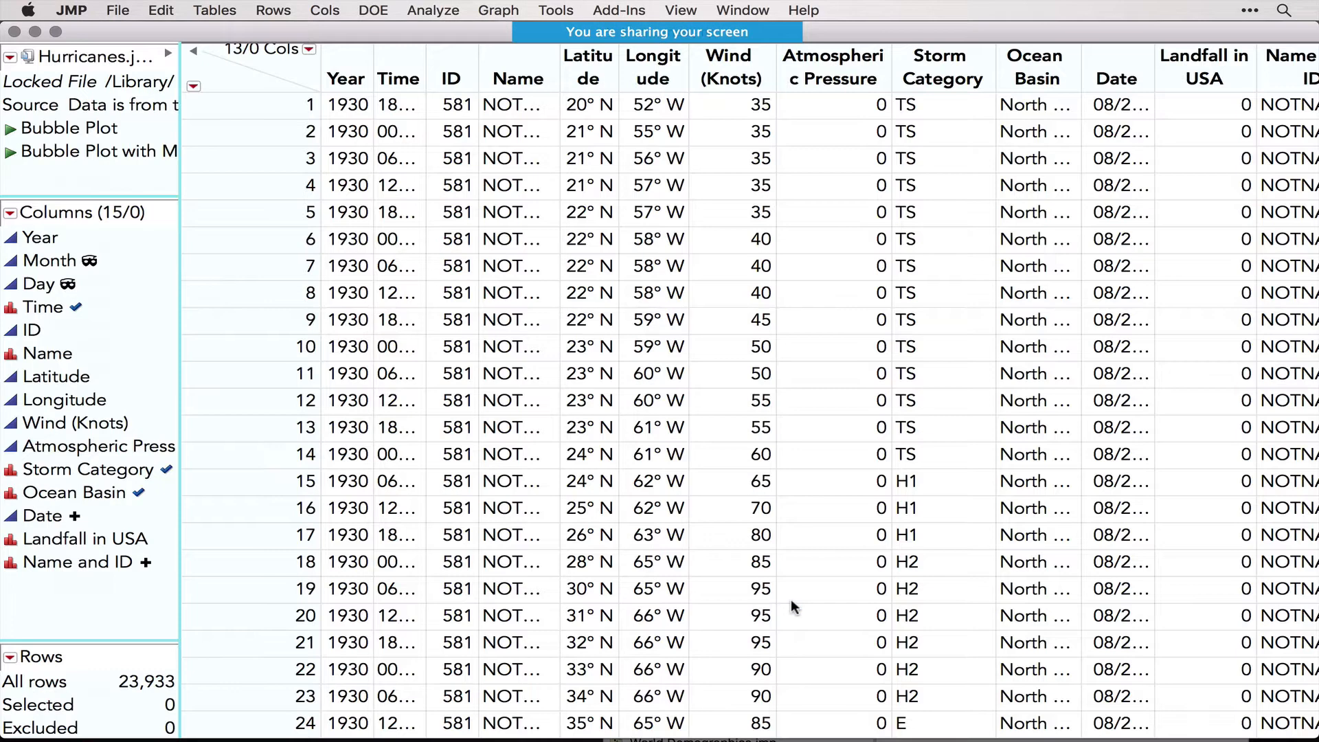
left_click(12, 152)
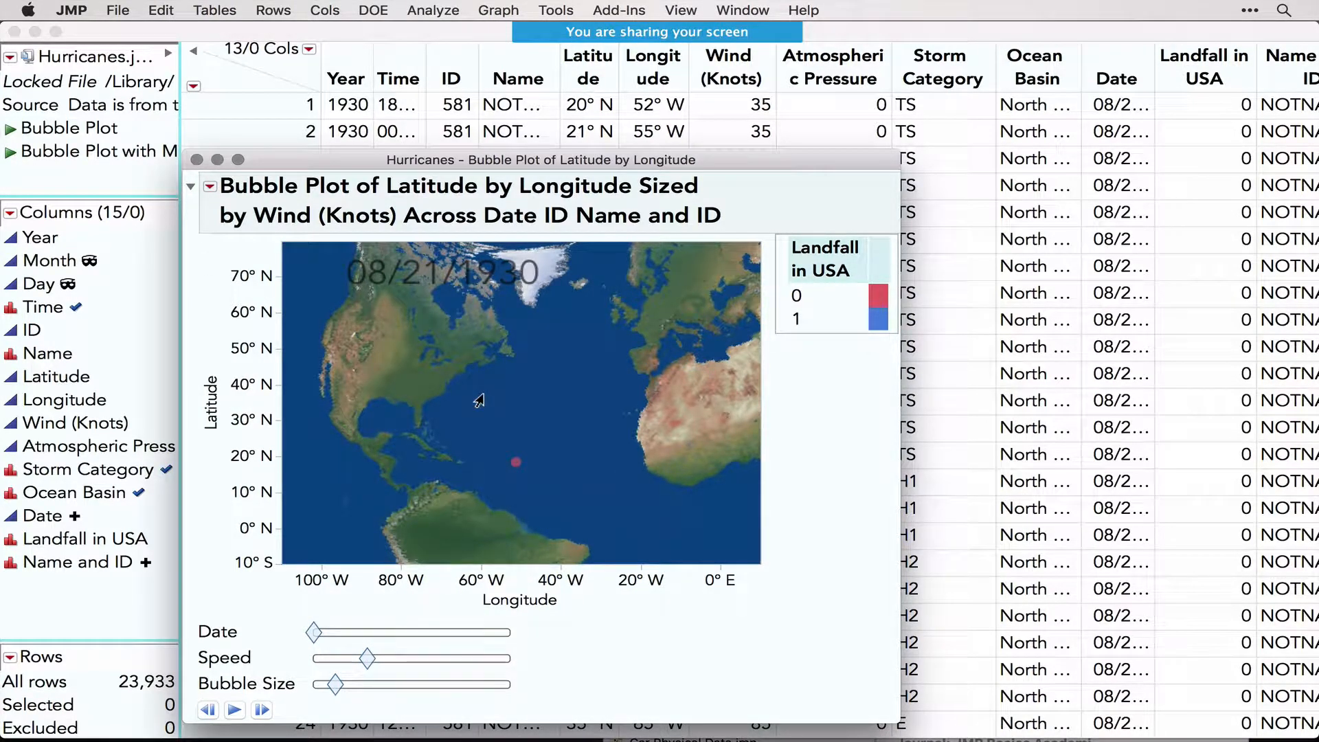
Maximize the bubble plot window, play the animation, advance the date to about 1982, and enlarge the bubbles
left_click(237, 158)
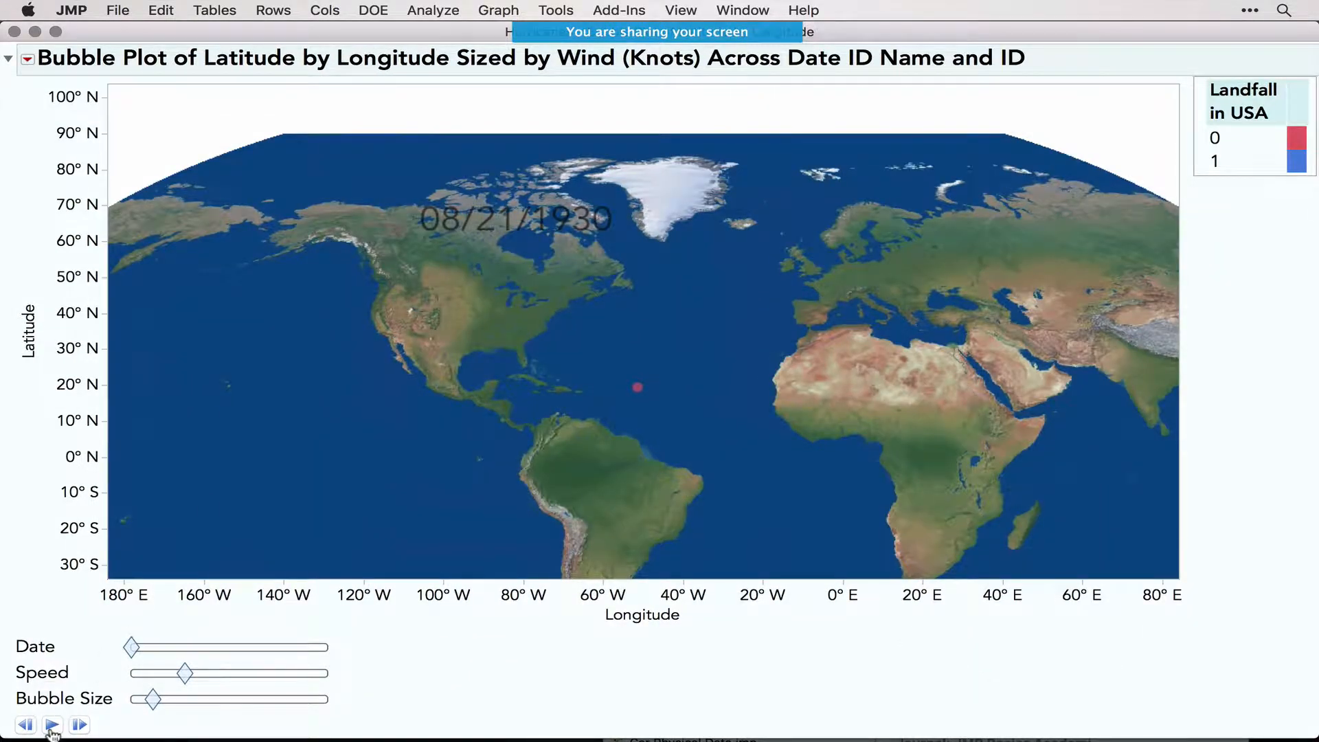
left_click(51, 724)
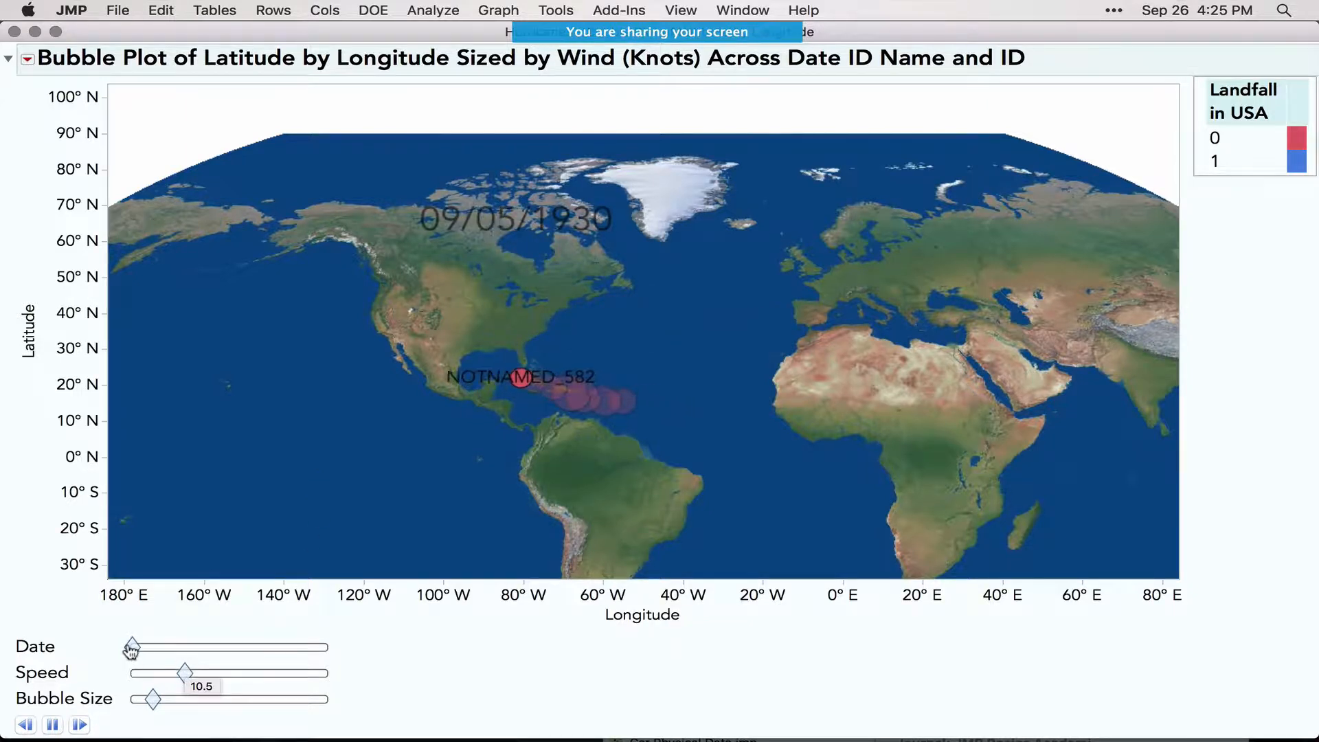
left_click_drag(132, 649, 253, 653)
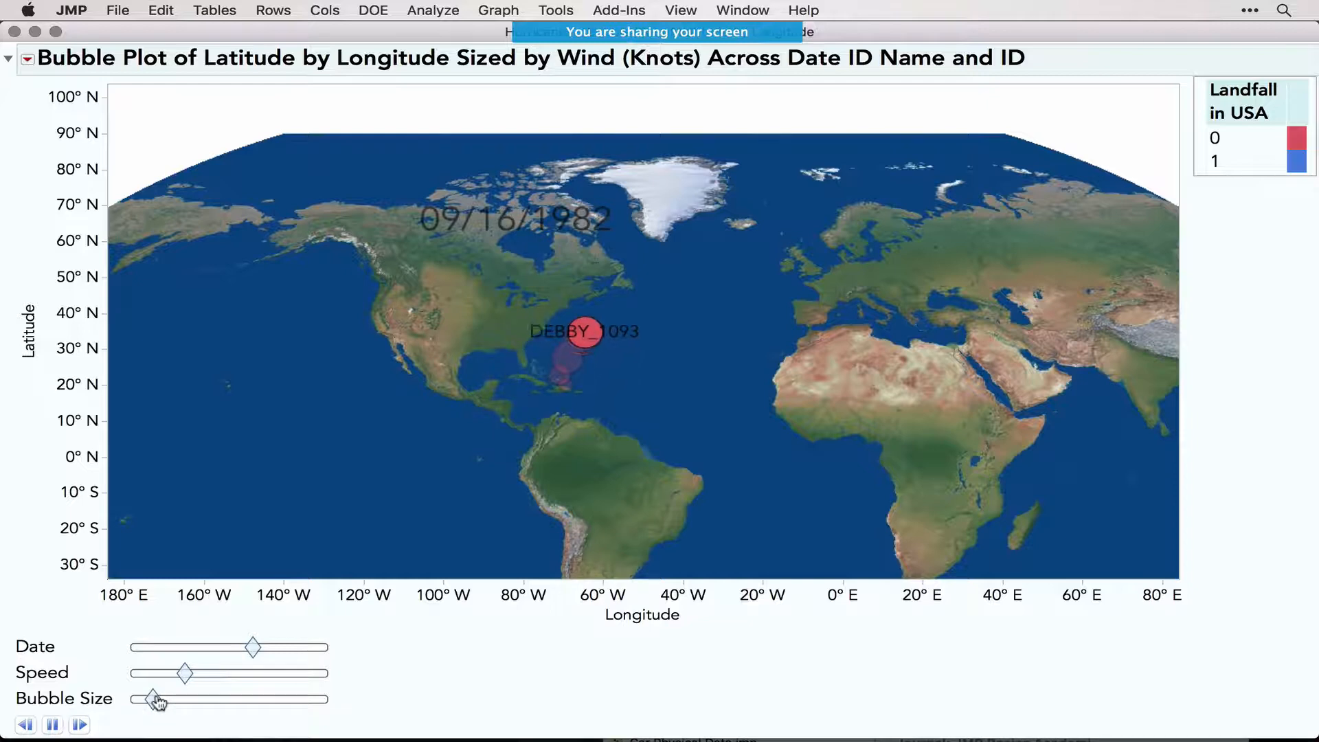
left_click_drag(157, 701, 217, 704)
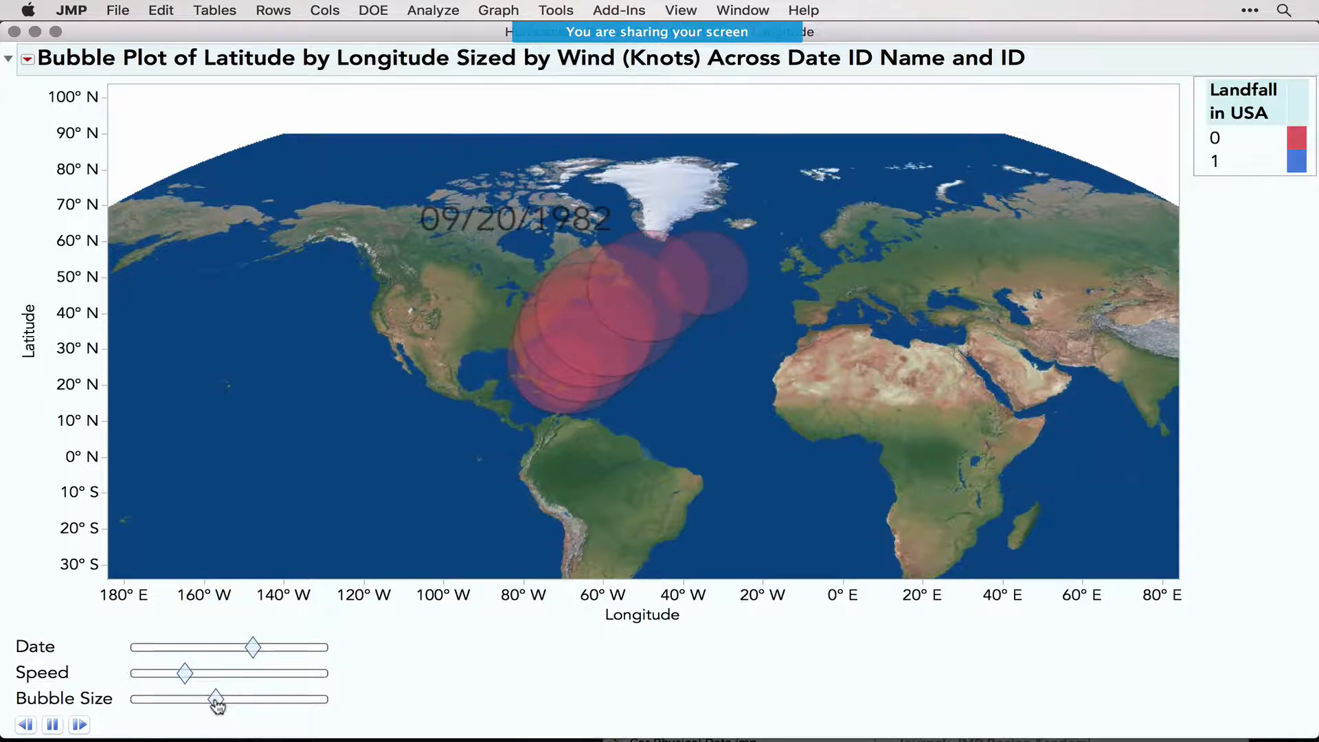
Close the bubble plot and the Hurricanes table, and collapse the Examples for Teaching list in the Sample Data index
left_click(14, 31)
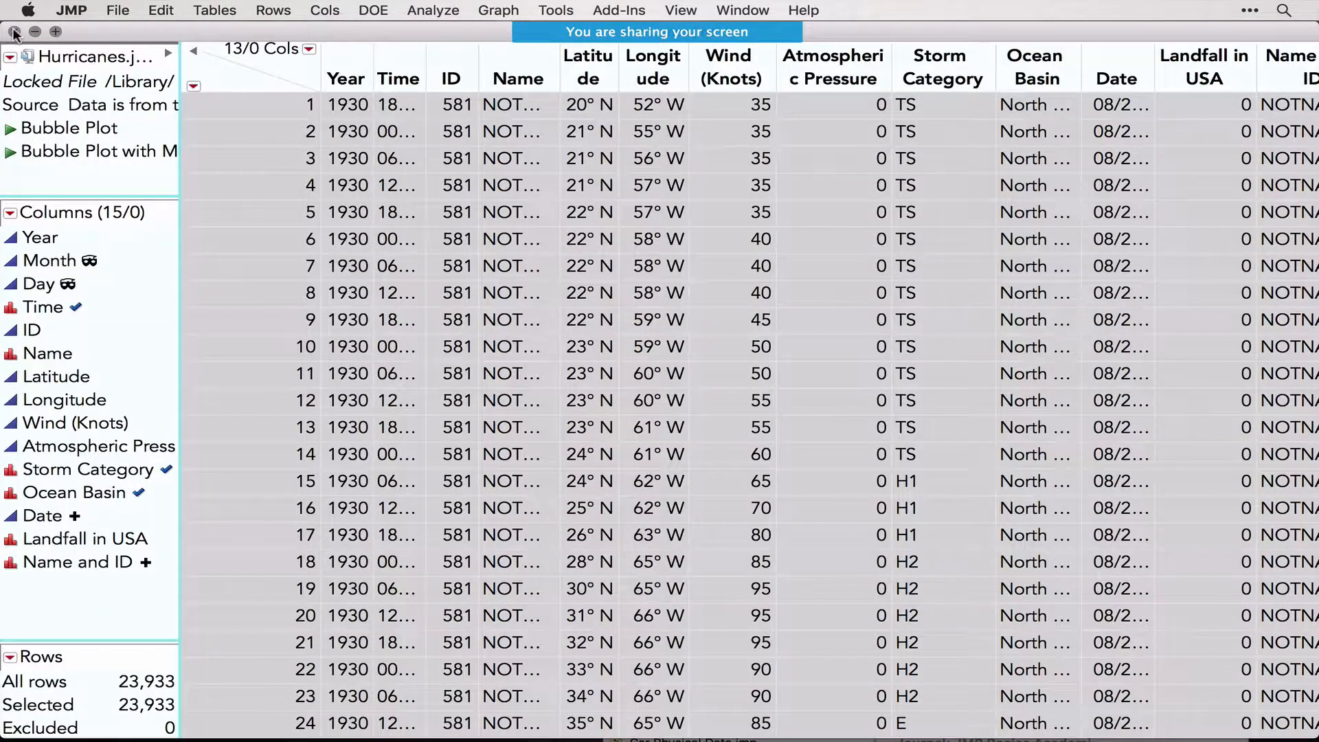
left_click(14, 32)
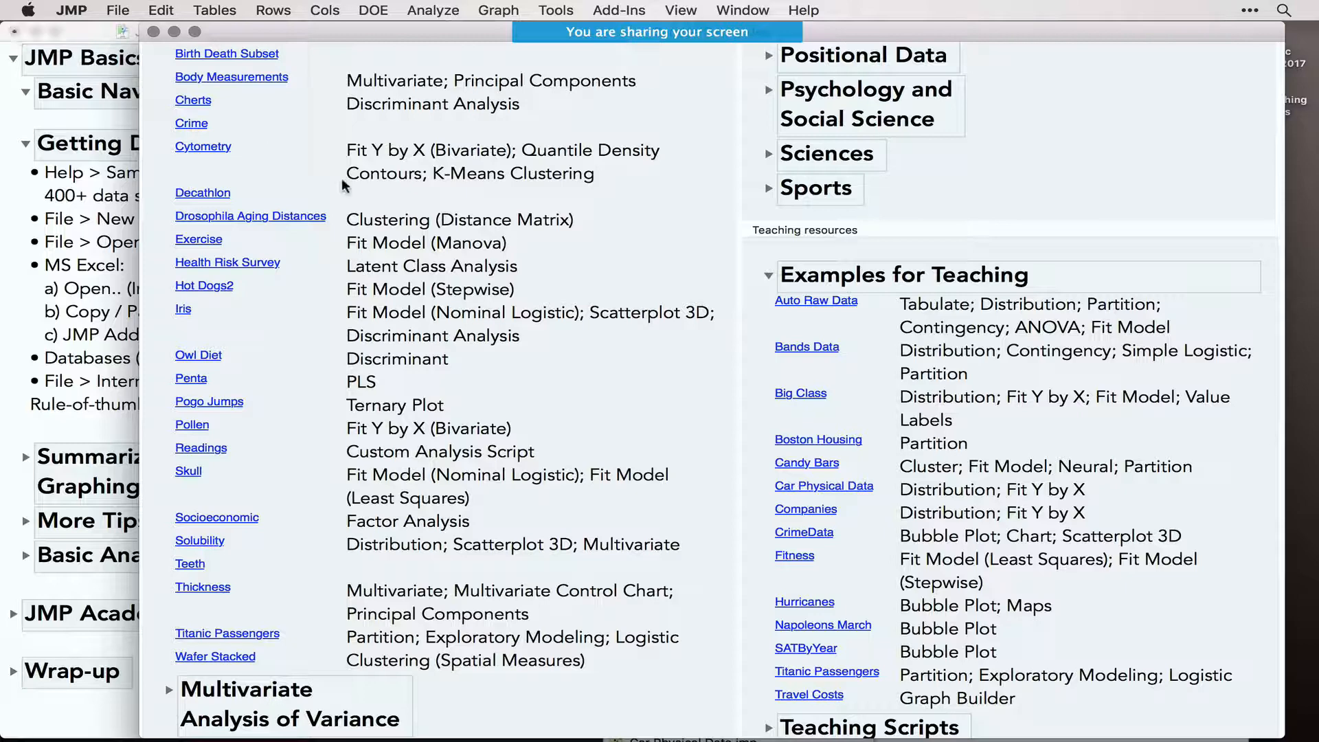
left_click(769, 277)
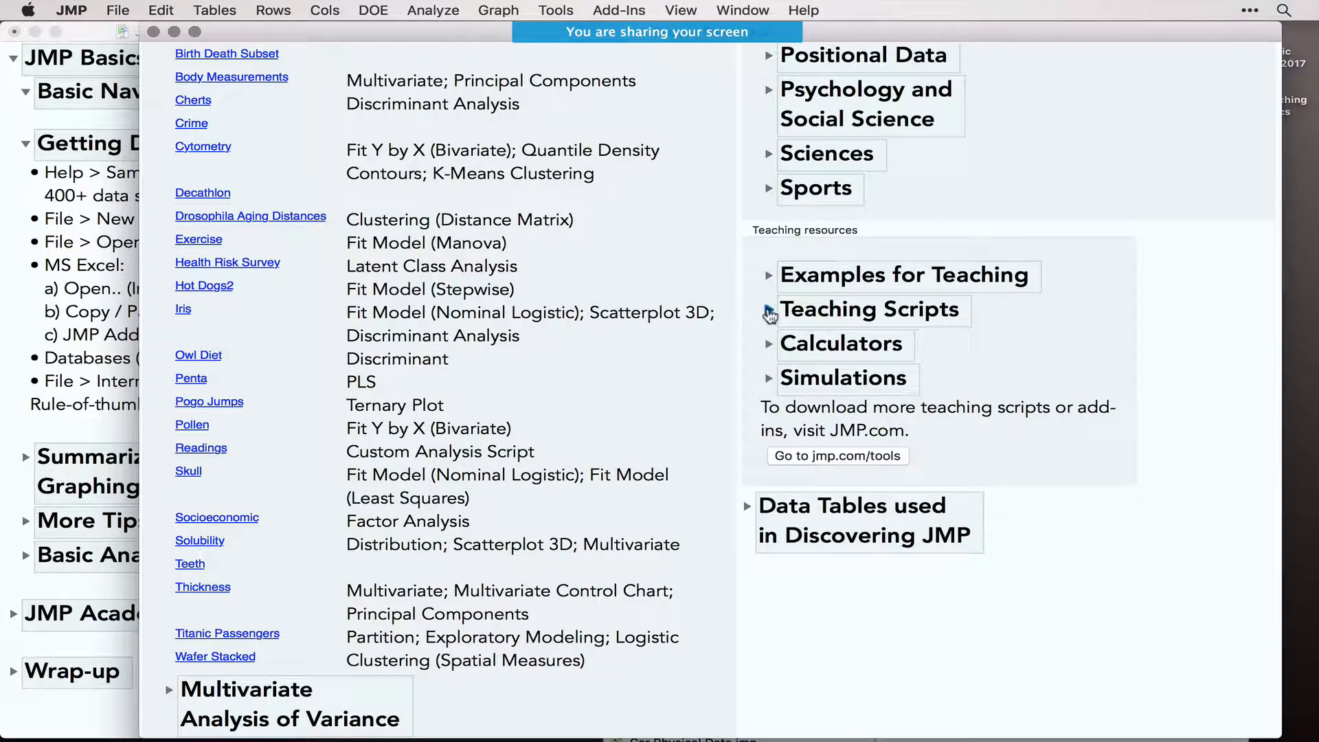
Expand Teaching Scripts and its Interactive Teaching Modules, and open the Confidence Interval for the Population Mean module
left_click(768, 310)
left_click(781, 344)
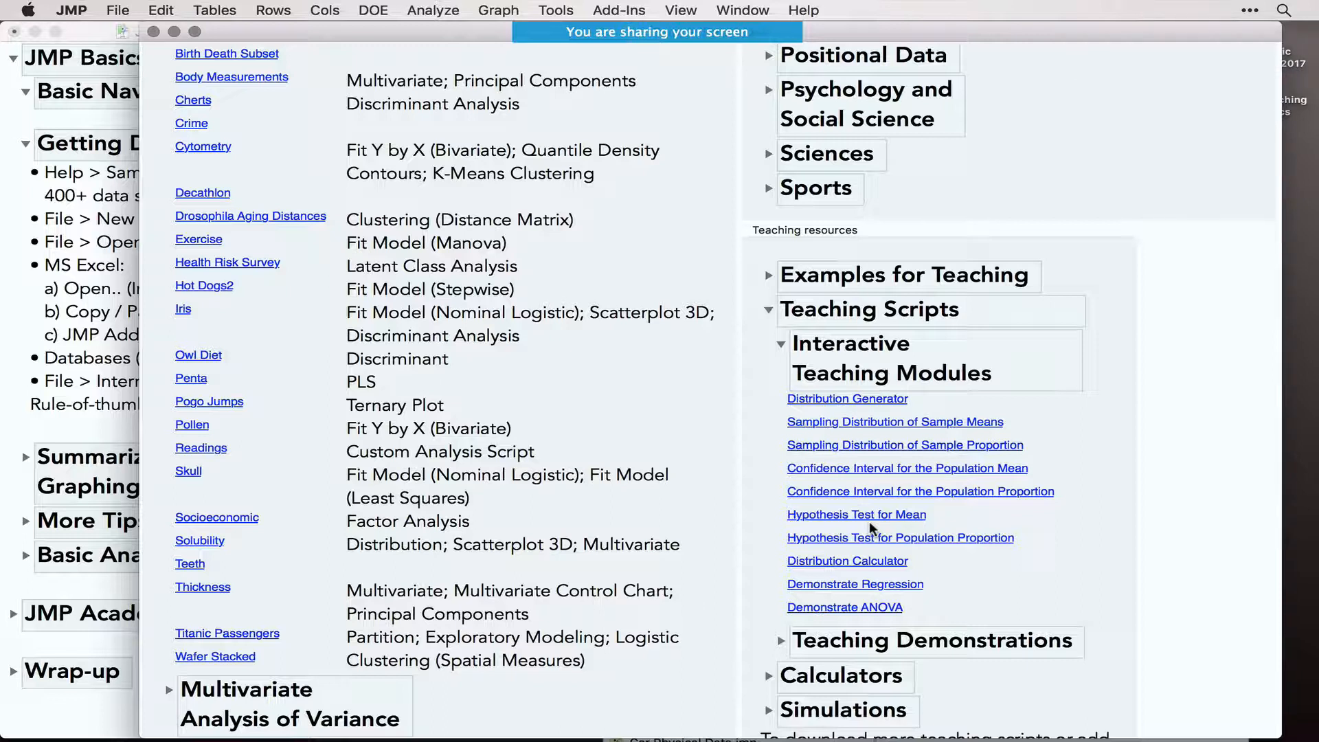
left_click(859, 467)
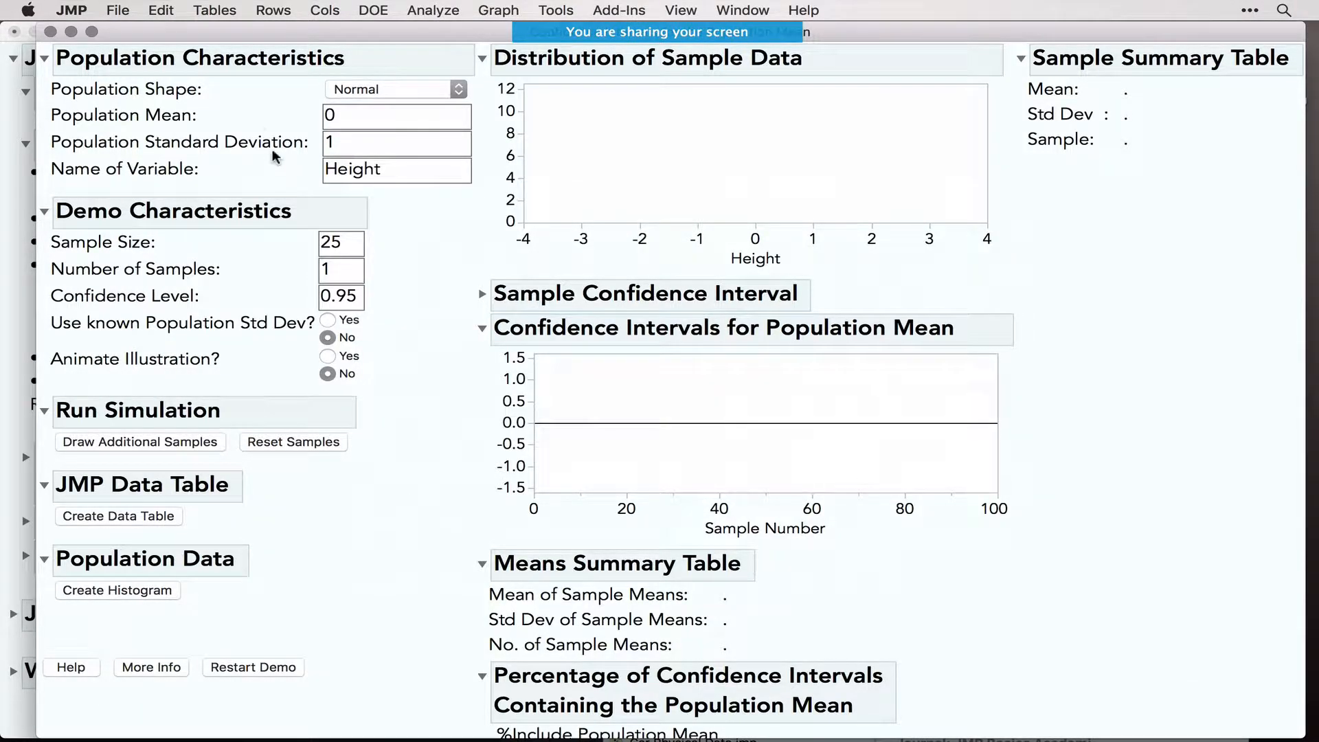
Set the number of samples to 100 with the illustration animated, and draw the samples for the 0.95 confidence level
left_click_drag(254, 115, 299, 118)
left_click(345, 269)
type("00")
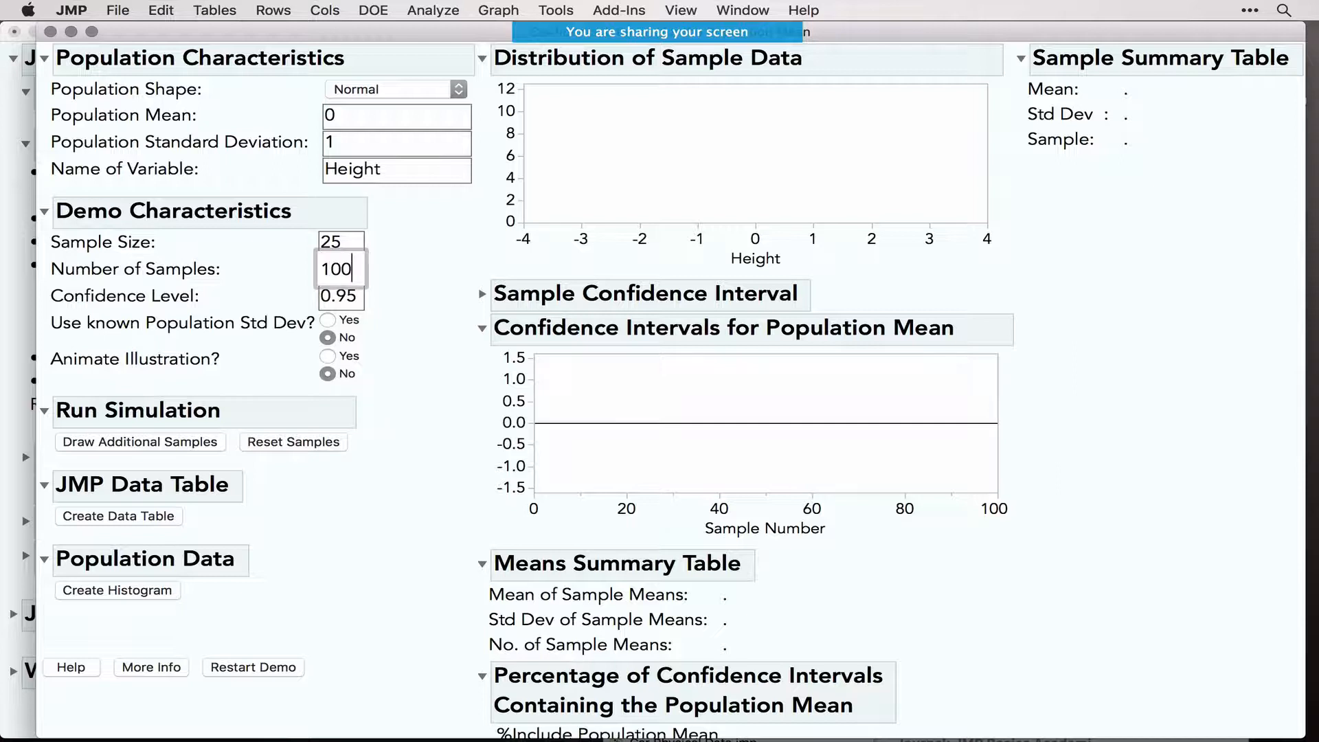
key("Return")
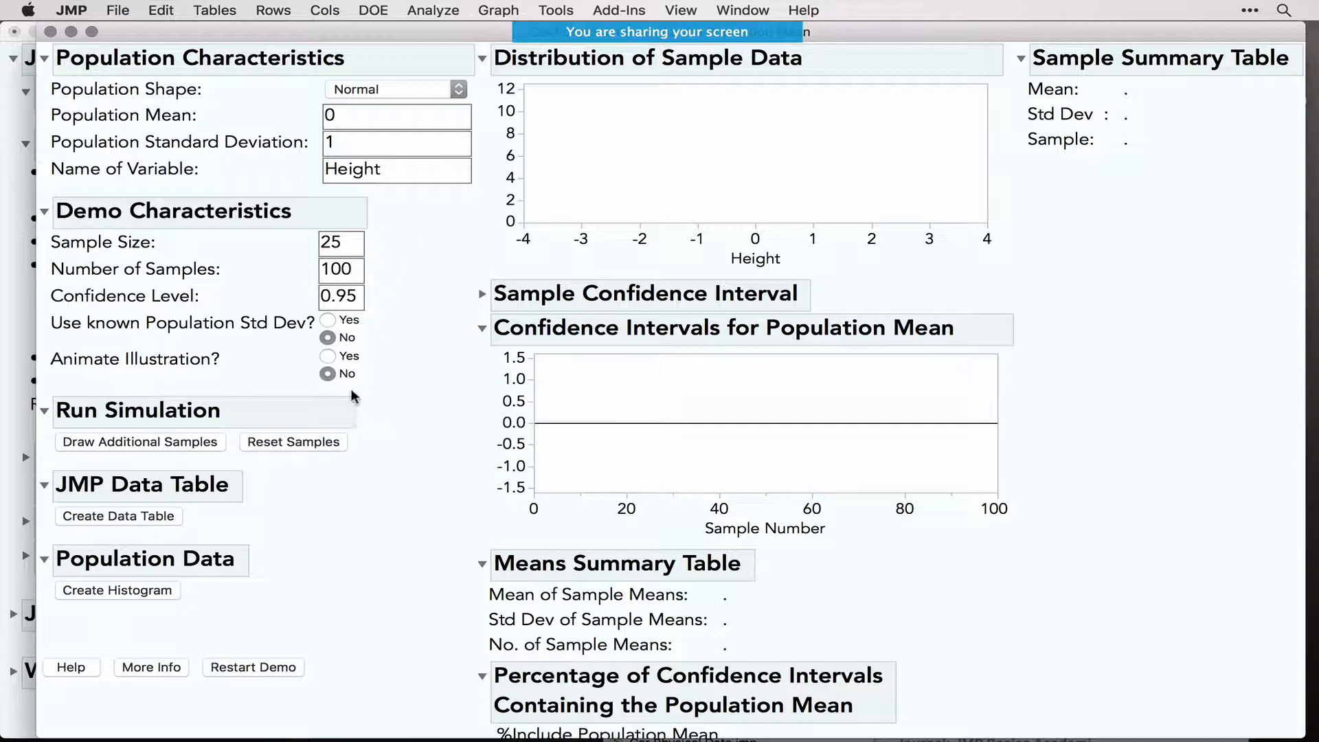
left_click(328, 356)
mouse_move(407, 297)
left_mouse_down()
mouse_move(340, 283)
mouse_move(302, 312)
mouse_move(384, 292)
left_mouse_up()
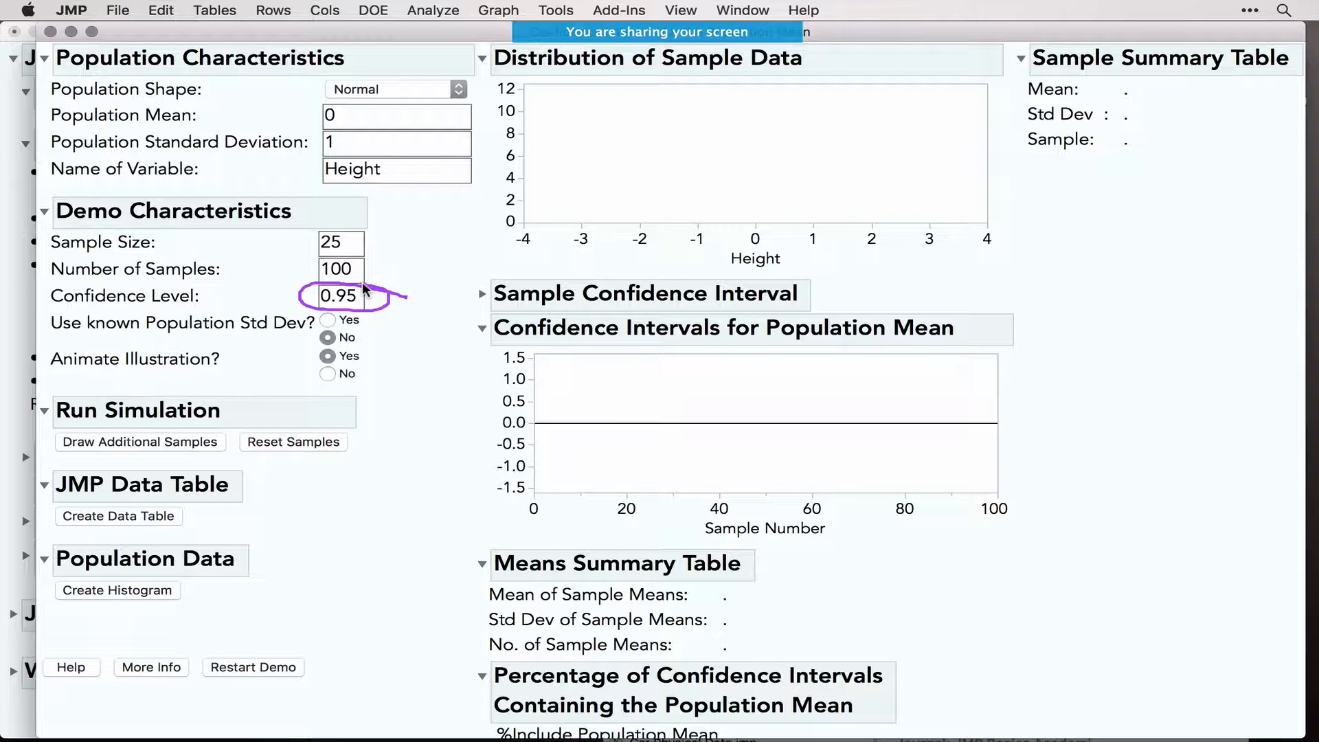
left_click(152, 443)
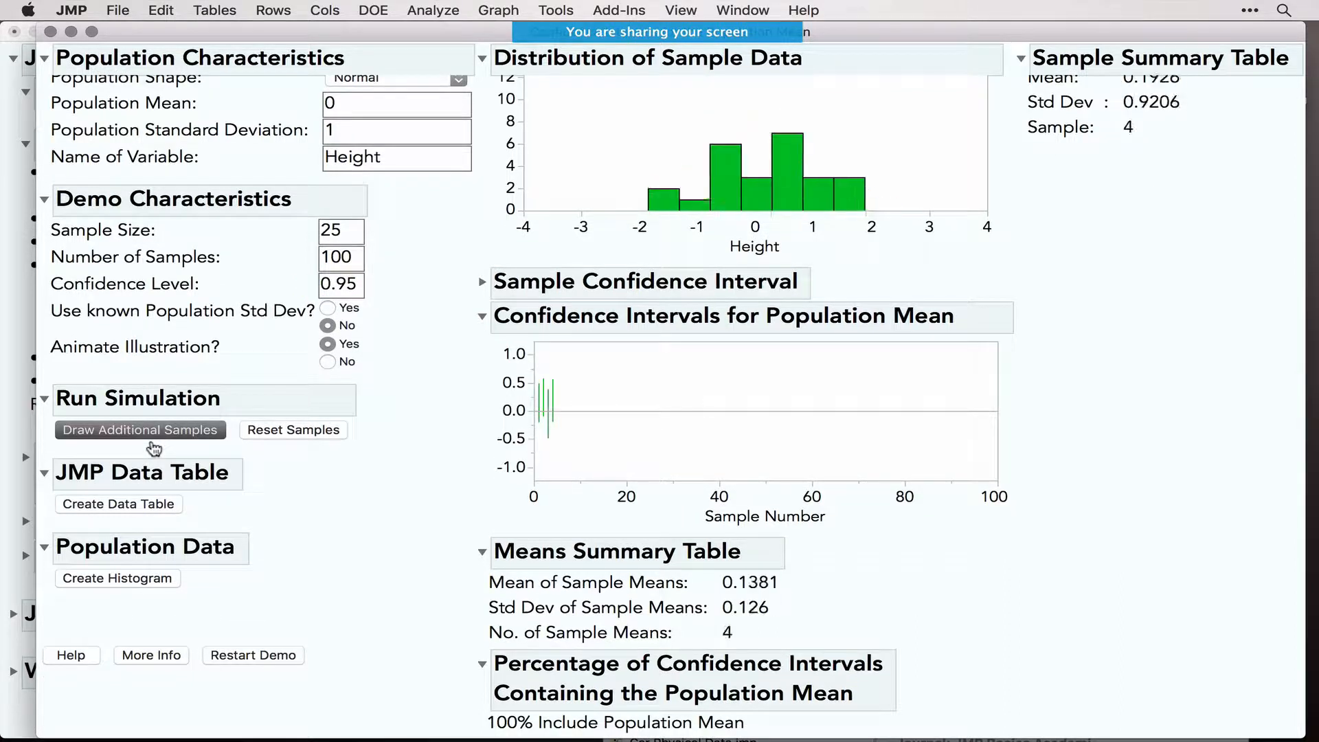
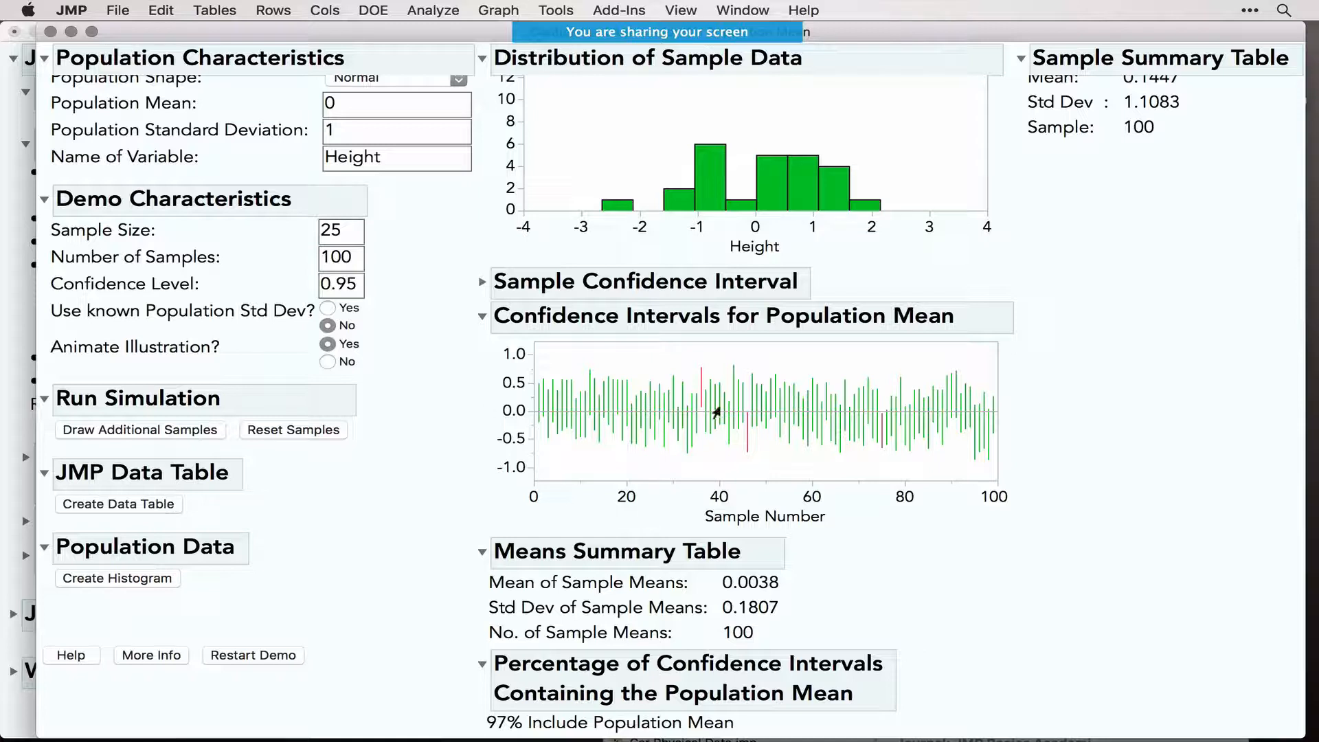
mouse_move(429, 692)
left_mouse_down()
mouse_move(540, 732)
mouse_move(457, 689)
left_mouse_up()
mouse_move(456, 717)
left_mouse_down()
mouse_move(440, 714)
mouse_move(415, 610)
mouse_move(385, 281)
mouse_move(383, 305)
left_mouse_up()
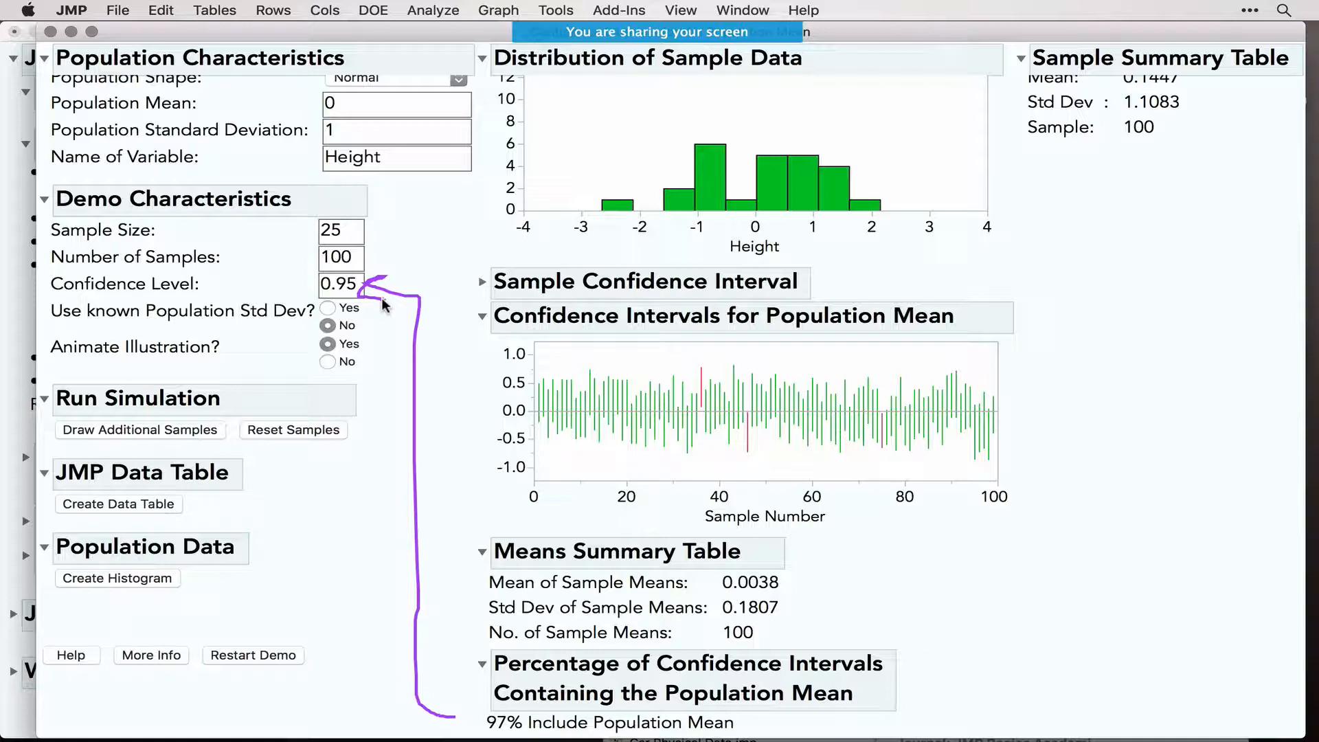
Read the module's help notes on the population and demo characteristics, and close the help window
left_click(78, 653)
scroll(314, 219, "down", 15)
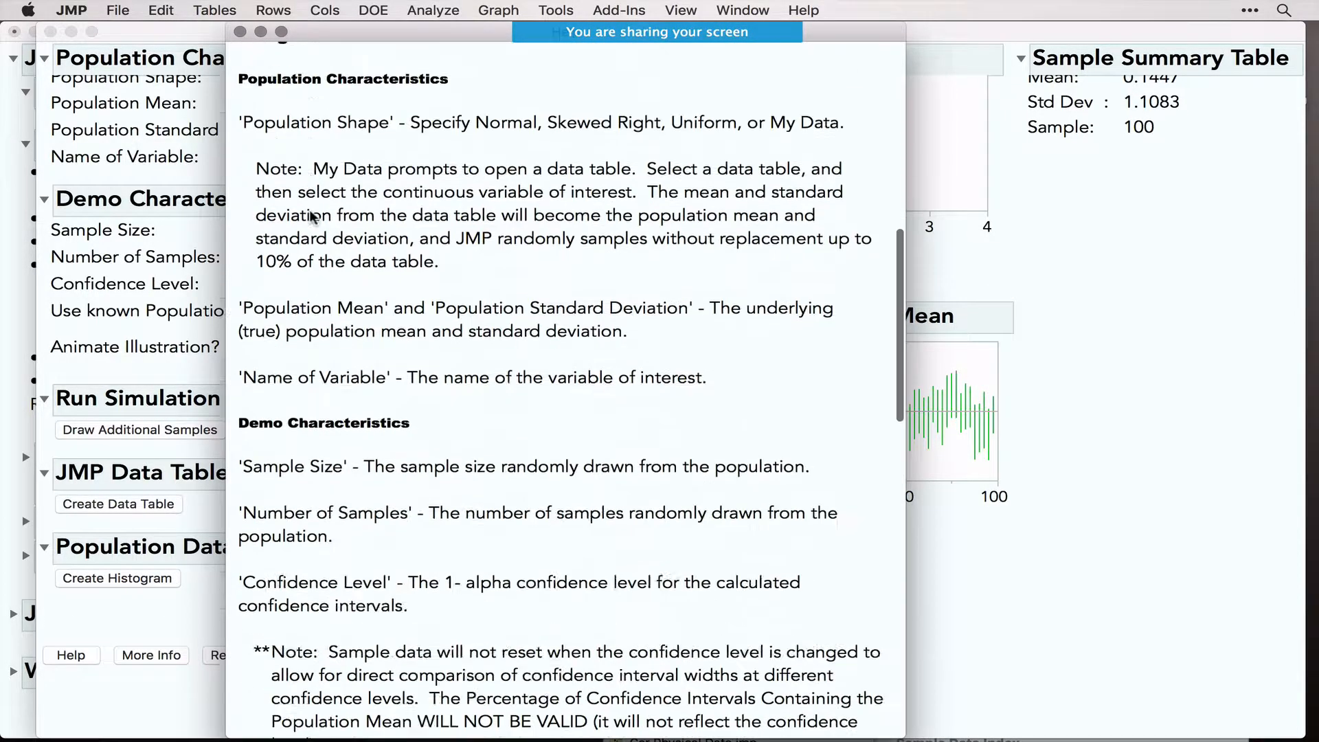
left_click(240, 32)
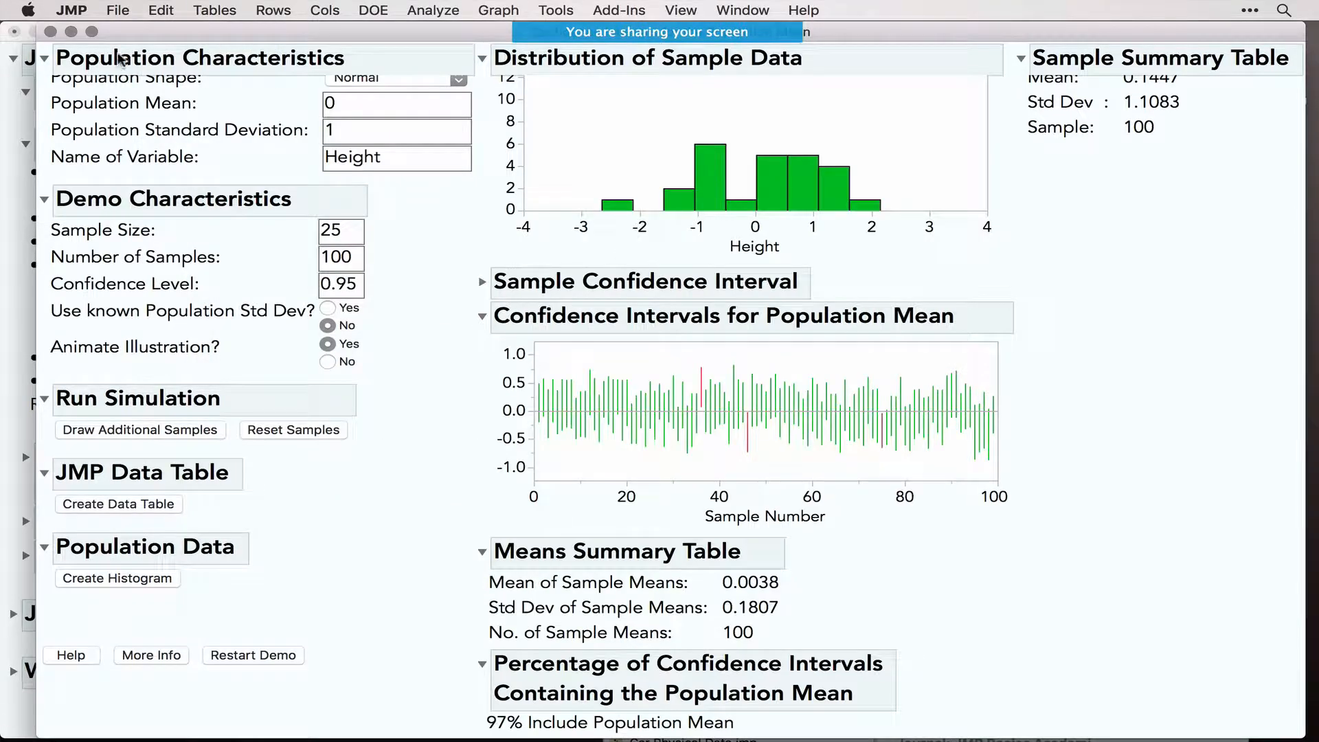
Close the confidence interval module and the Sample Data index, and create a new empty data table
left_click(51, 31)
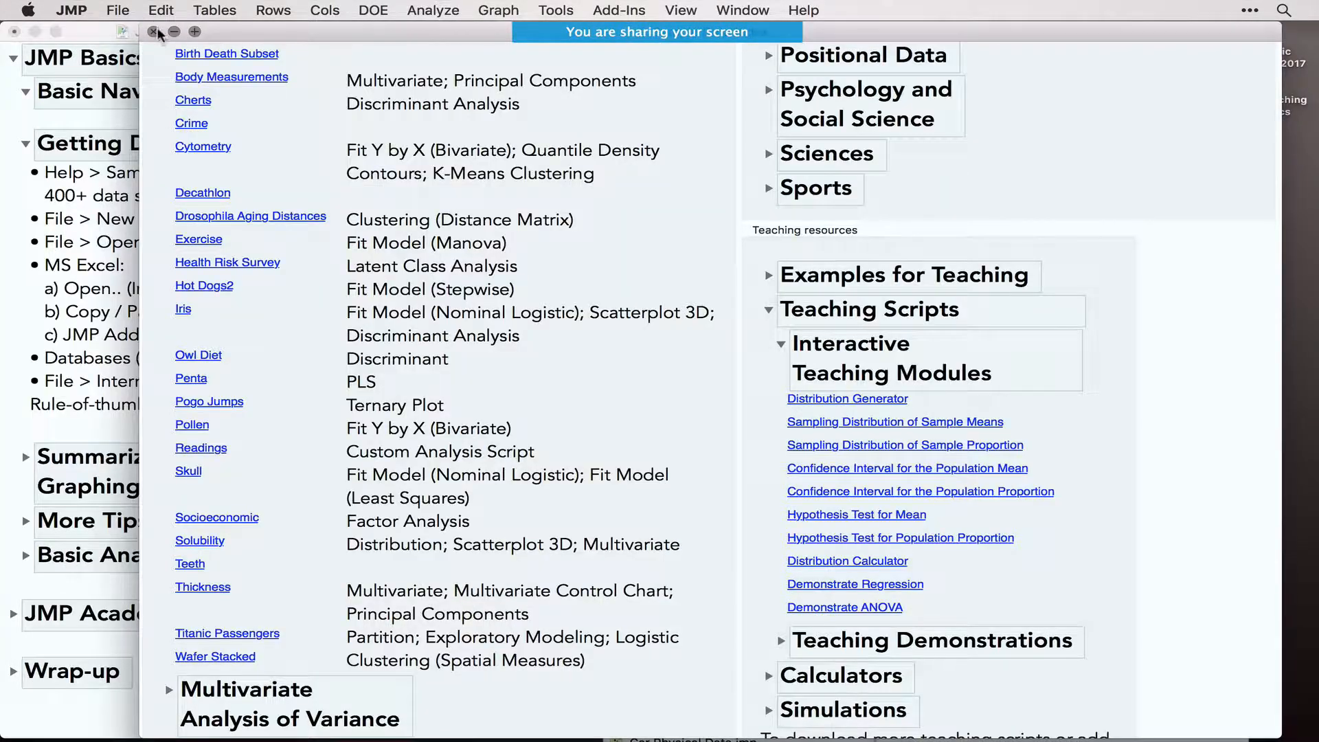
left_click(153, 32)
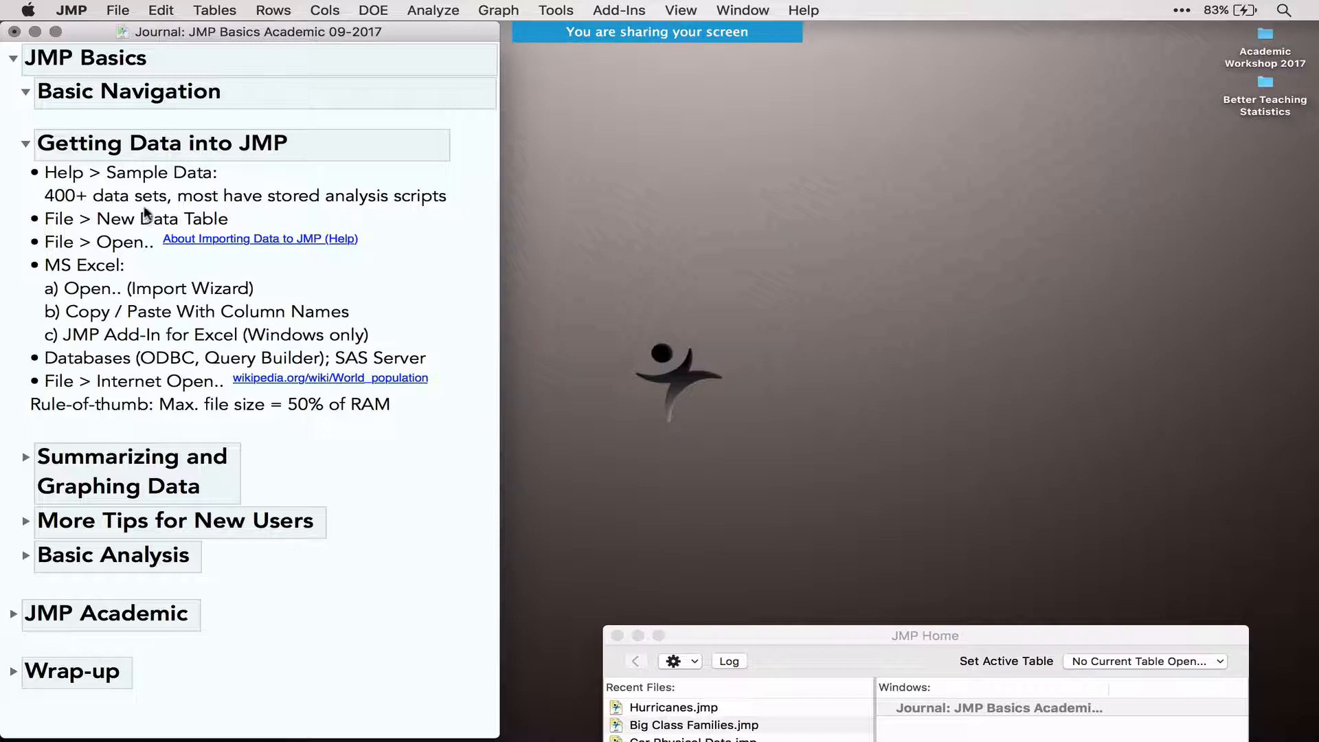
left_click(115, 11)
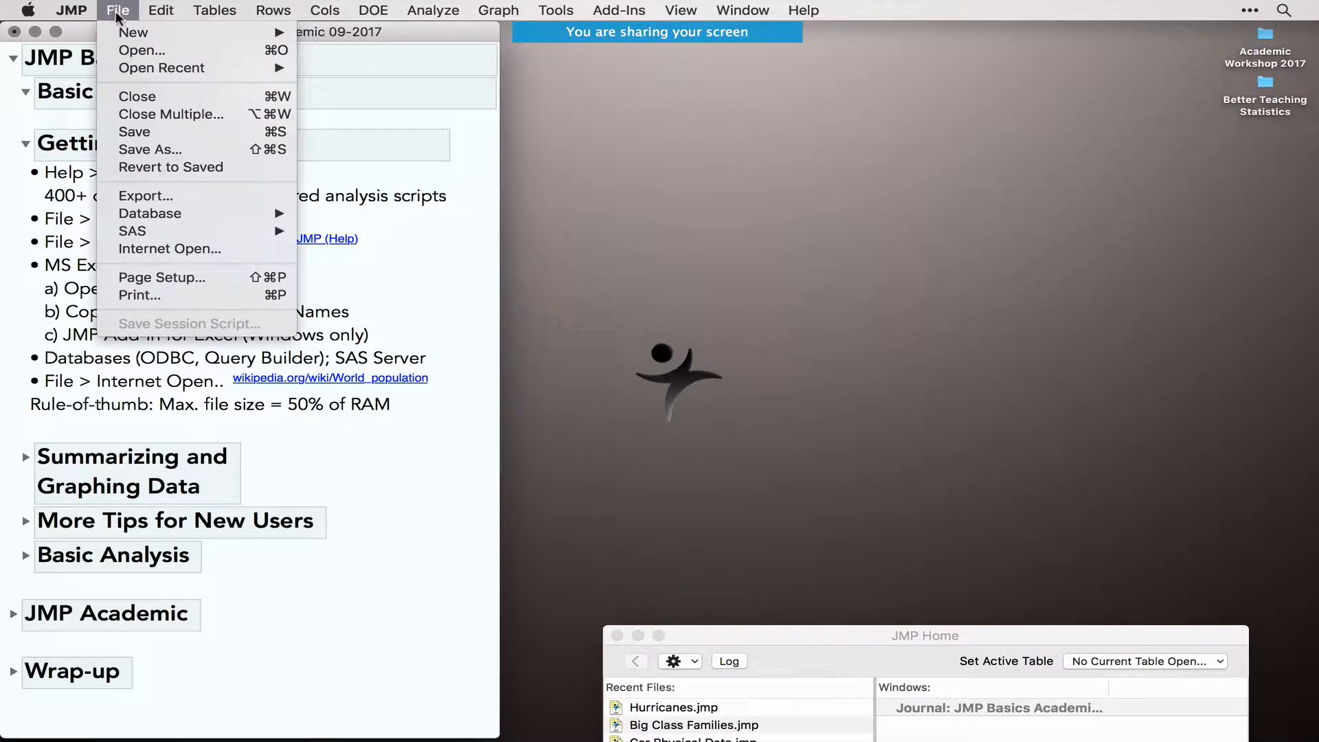
mouse_move(150, 29)
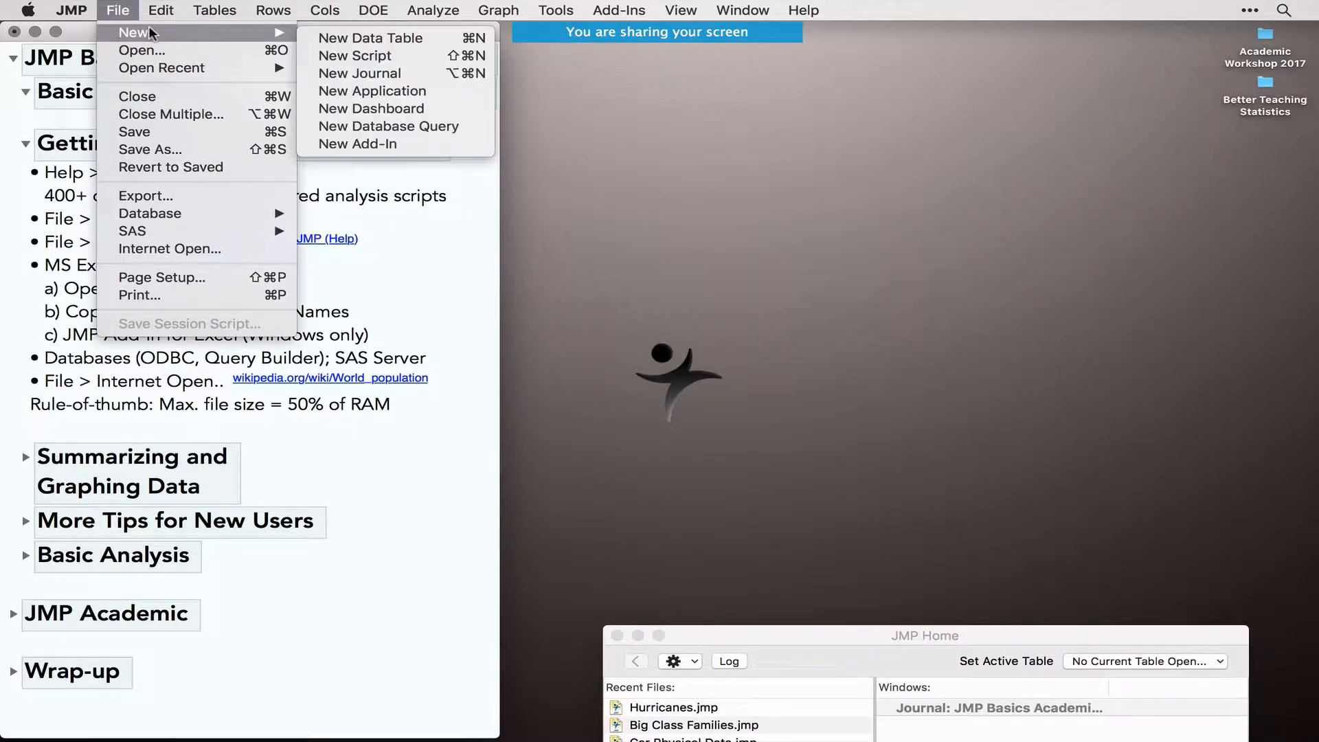
left_click(356, 36)
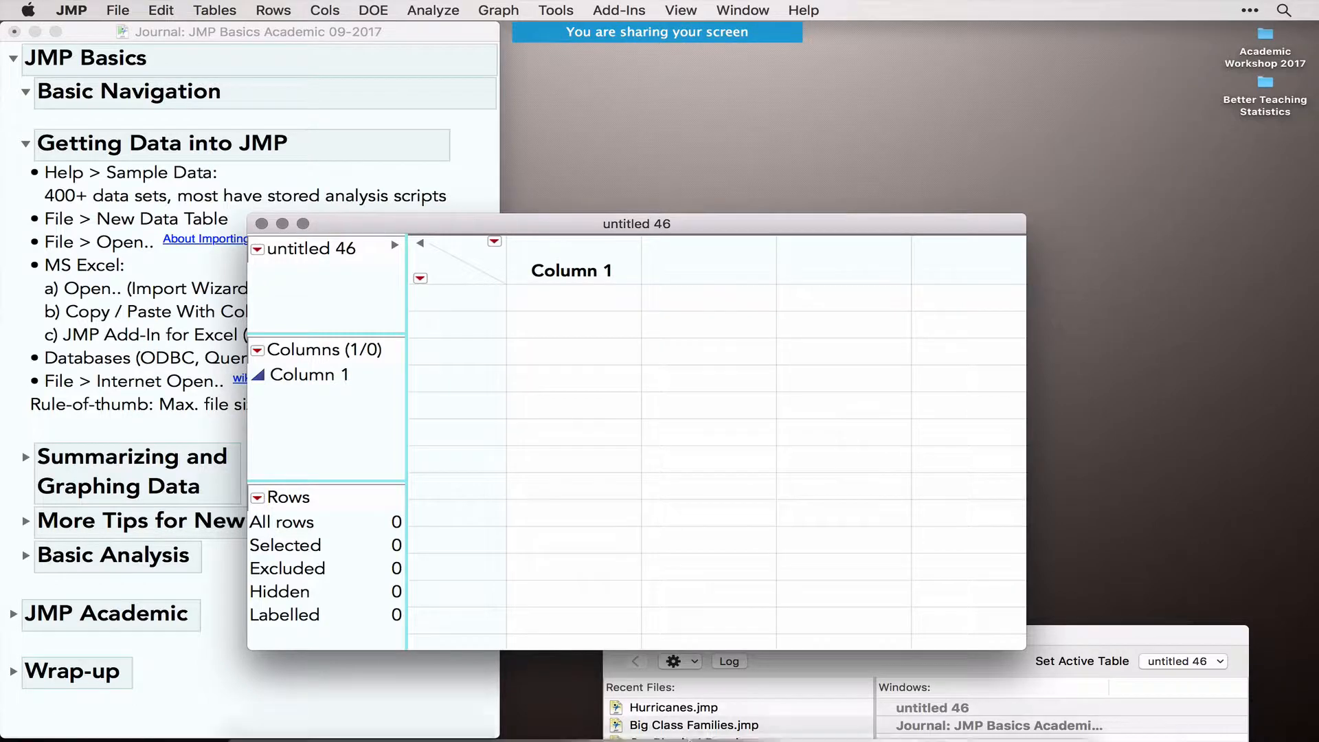
Switch to Excel, copy cells A1:E27 of the Bigclass worksheet, and minimize the workbook
left_click(701, 714)
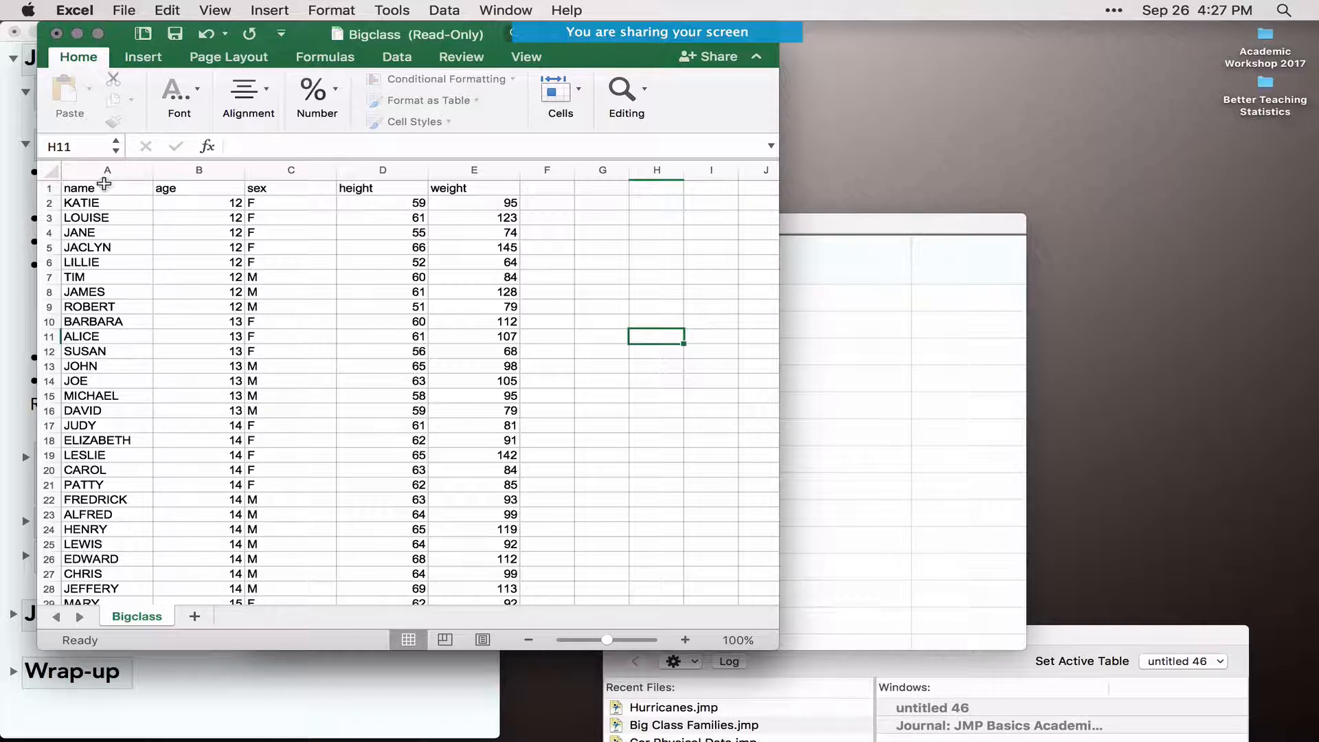
left_click_drag(107, 188, 470, 568)
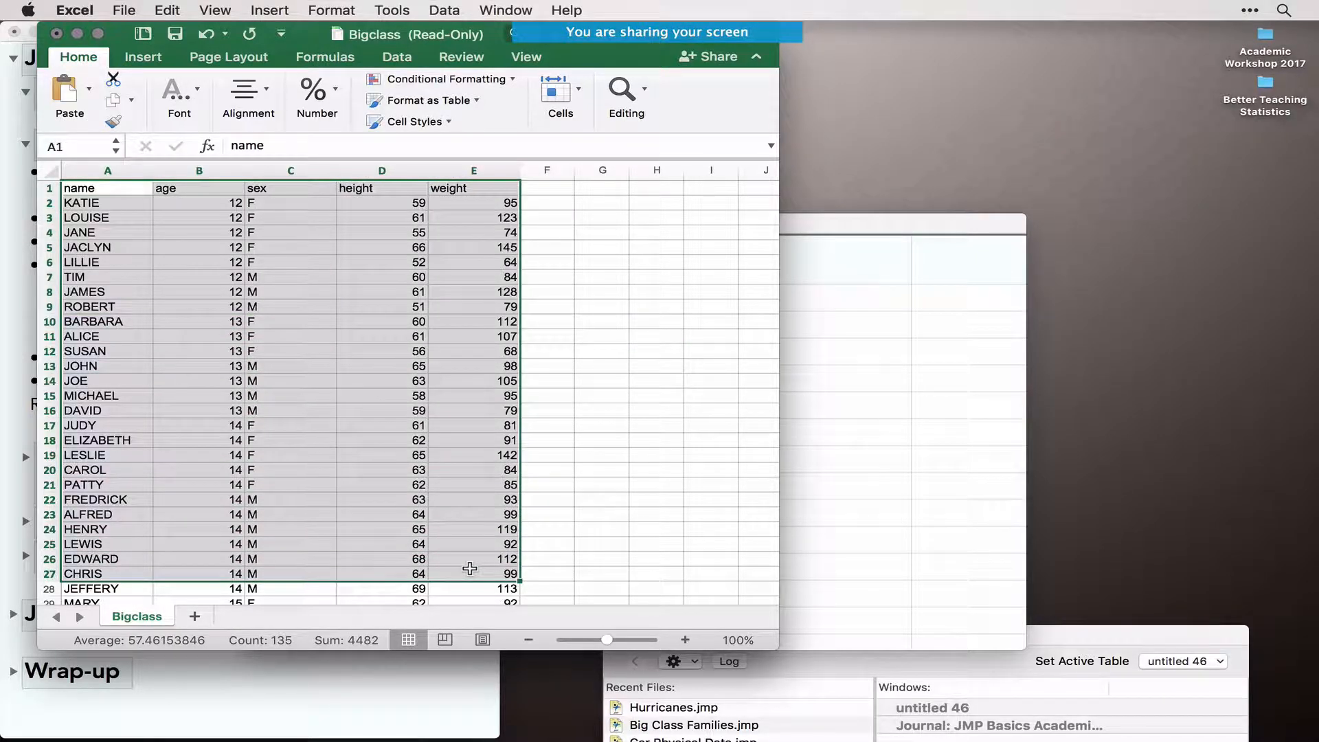
key("super+c")
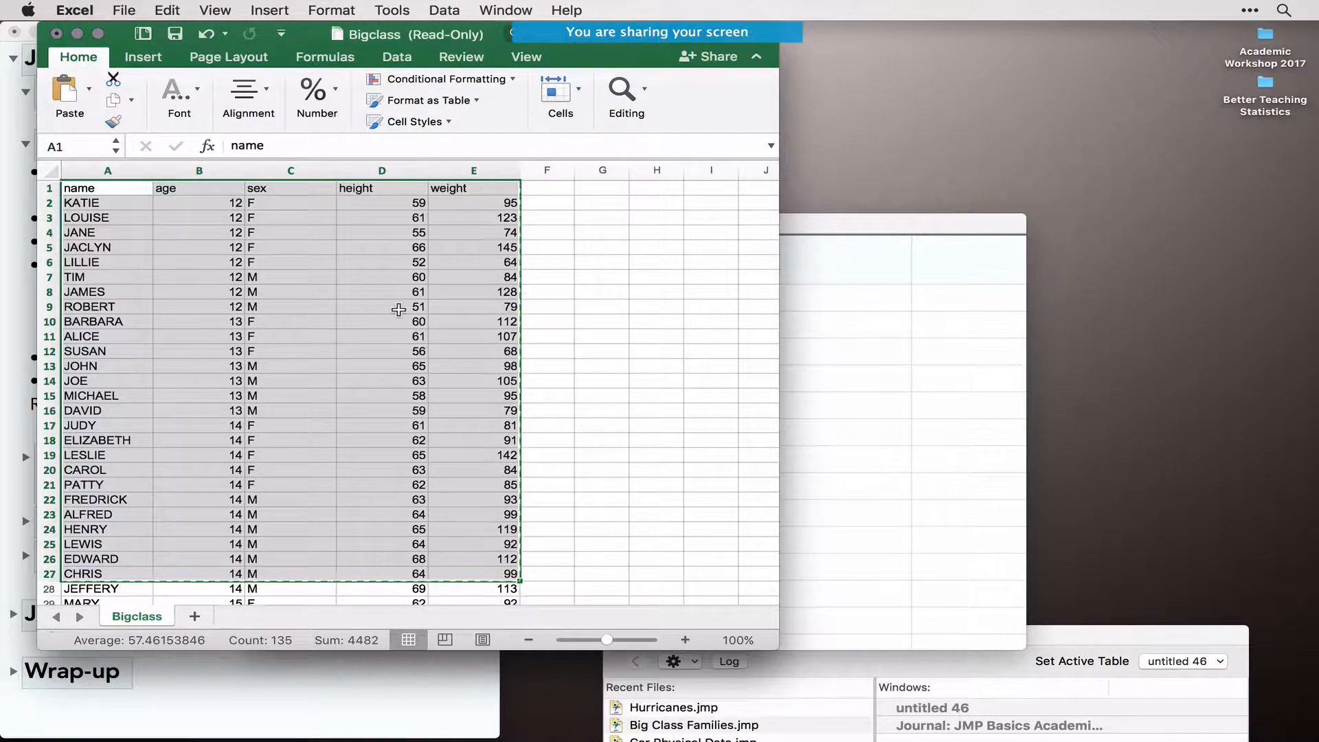
left_click(77, 33)
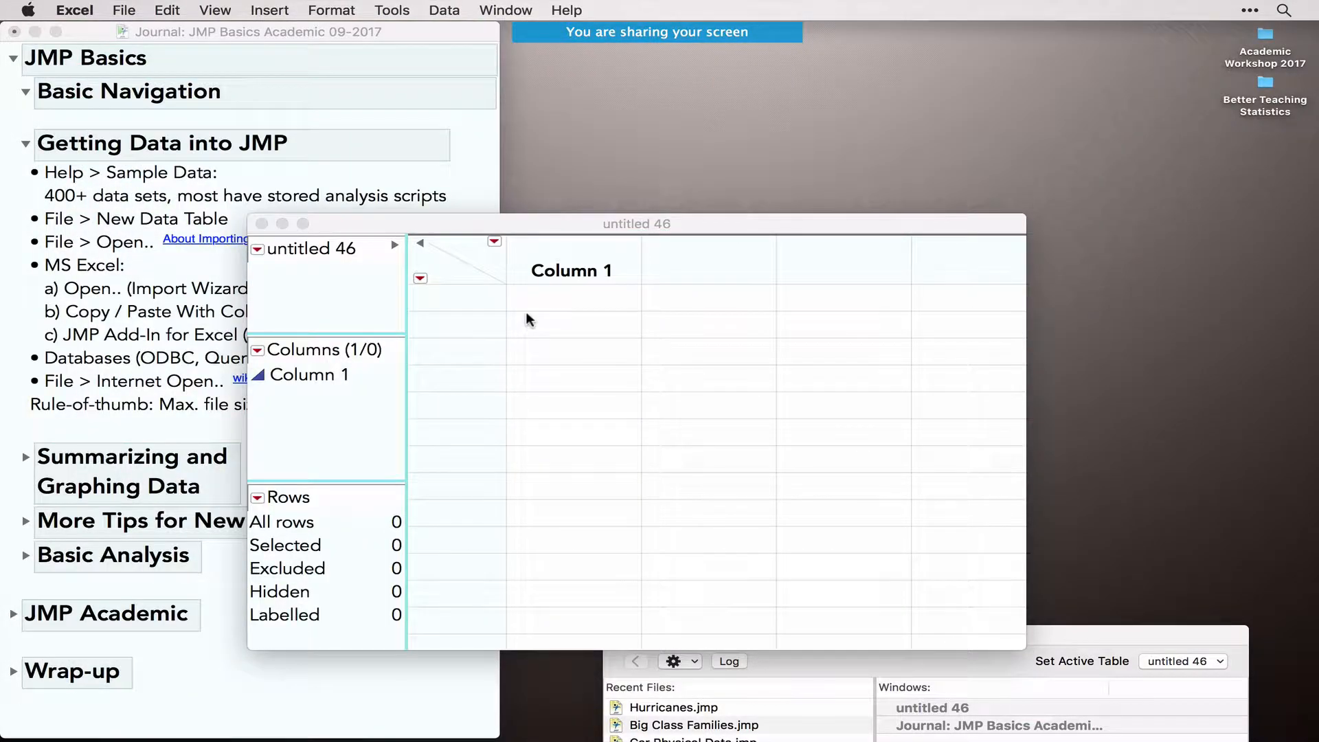
Switch back to JMP and paste the copied Excel cells with column names into the new data table
left_click(629, 217)
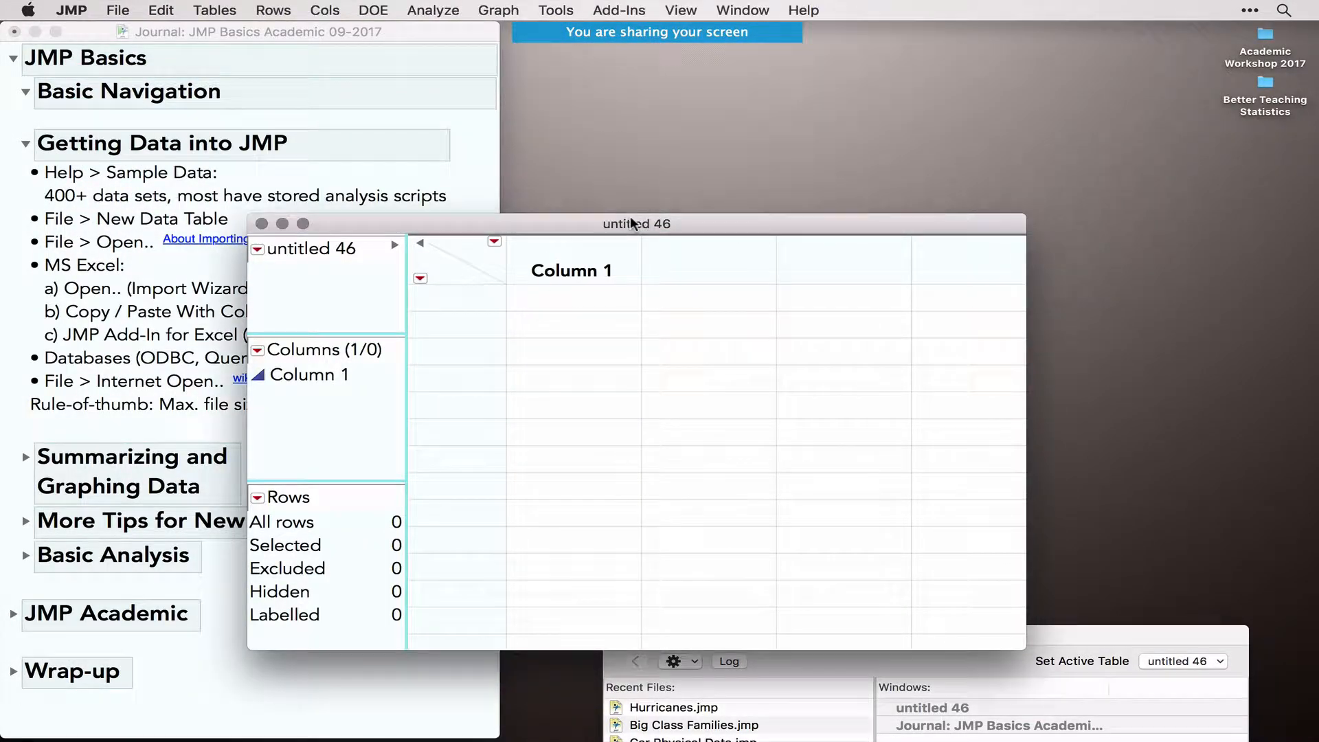
left_click(151, 9)
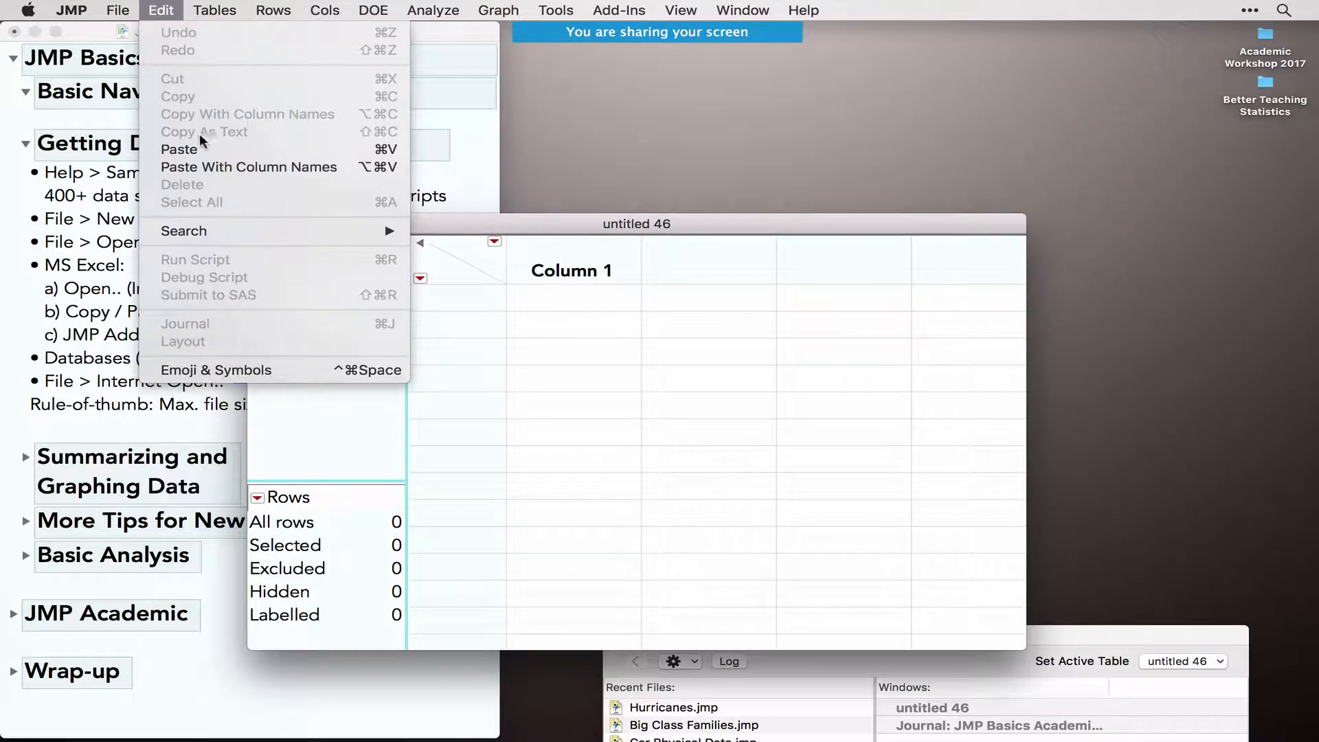
left_click(261, 167)
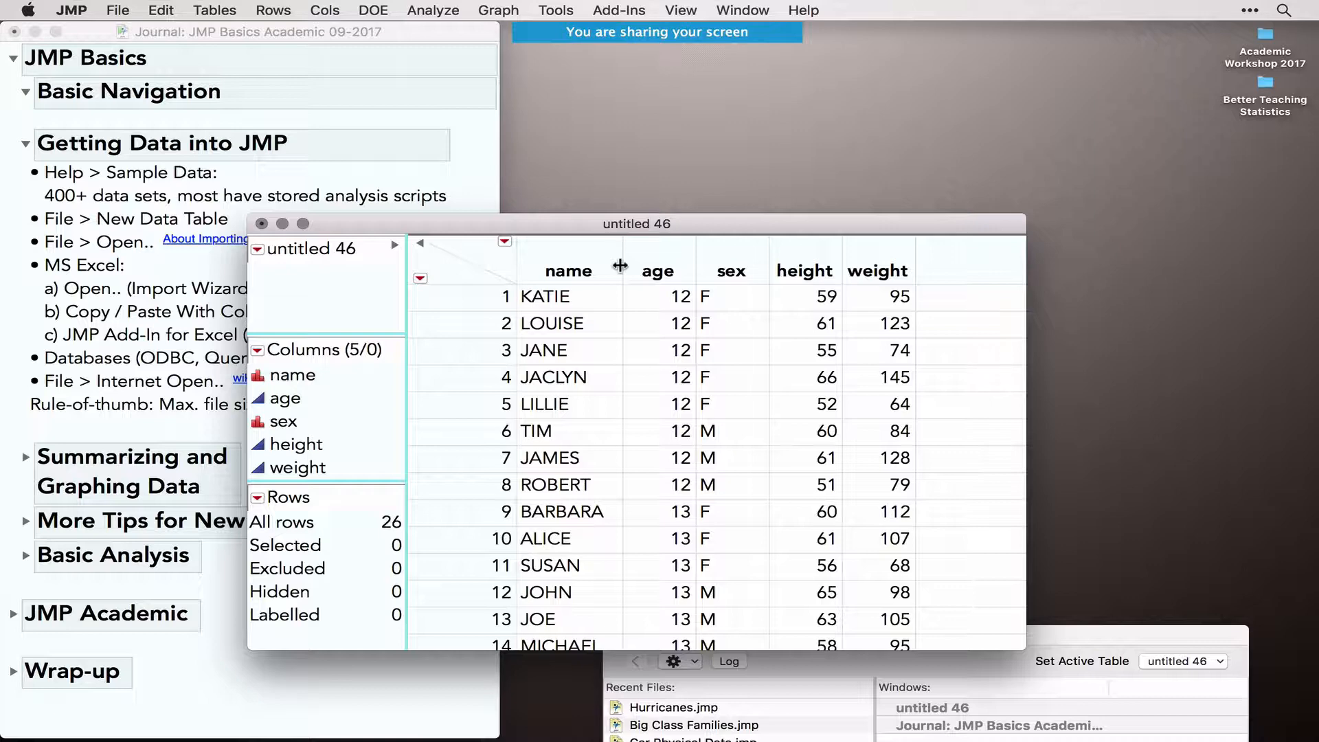
Select the name column and view its modeling type choices without changing the type
left_click(556, 266)
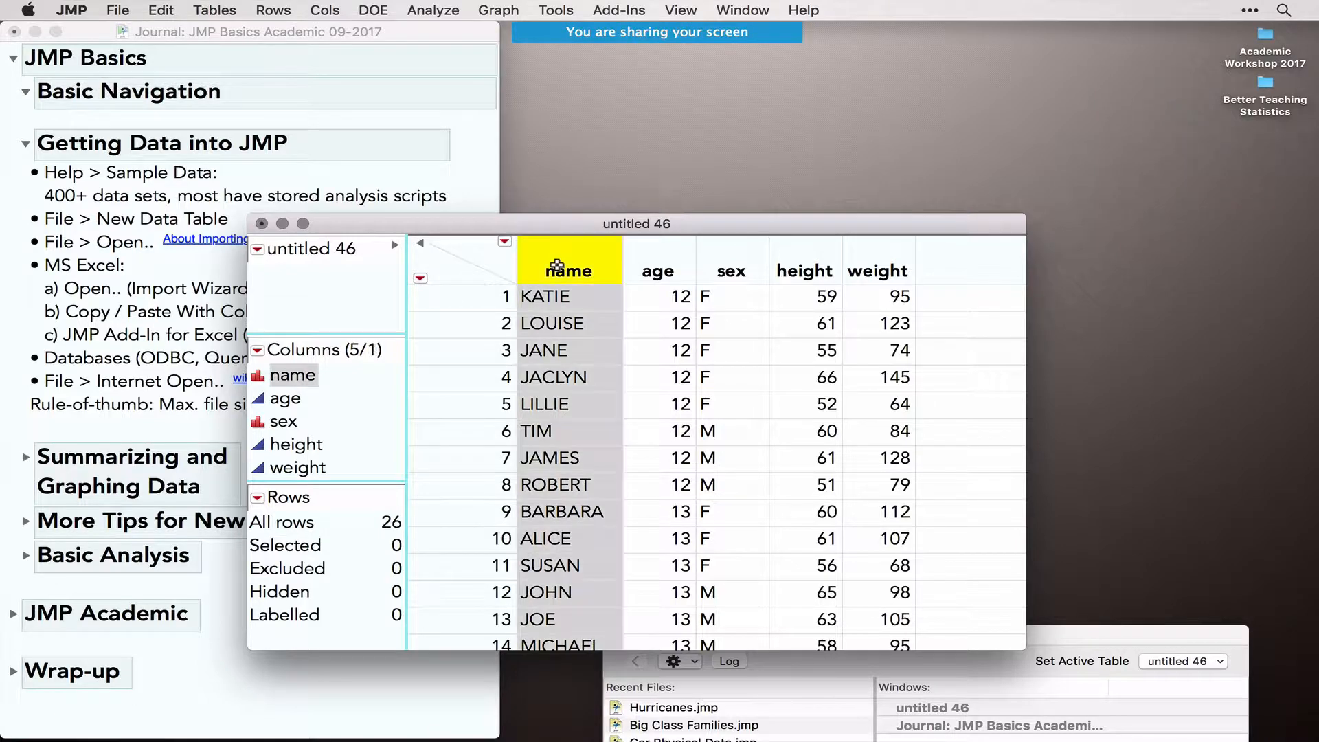
left_click(638, 266)
left_click(259, 375)
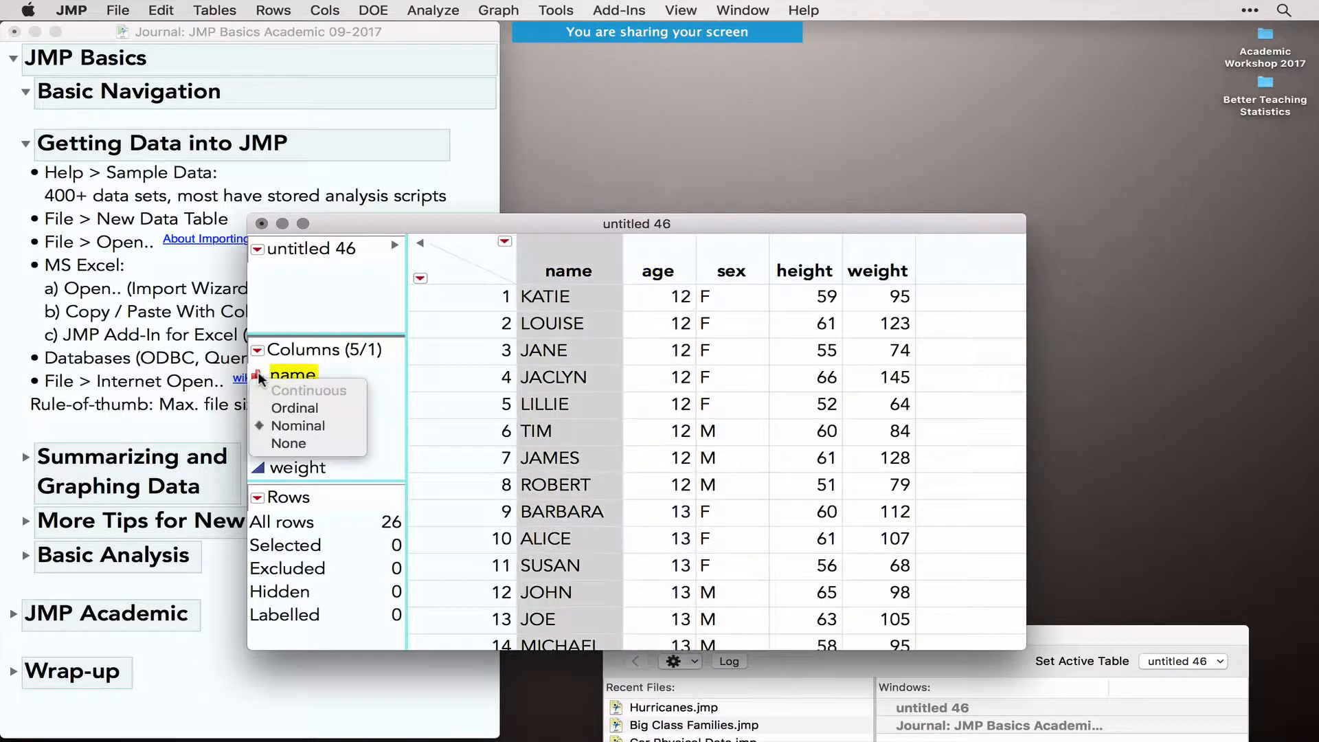
left_click(374, 382)
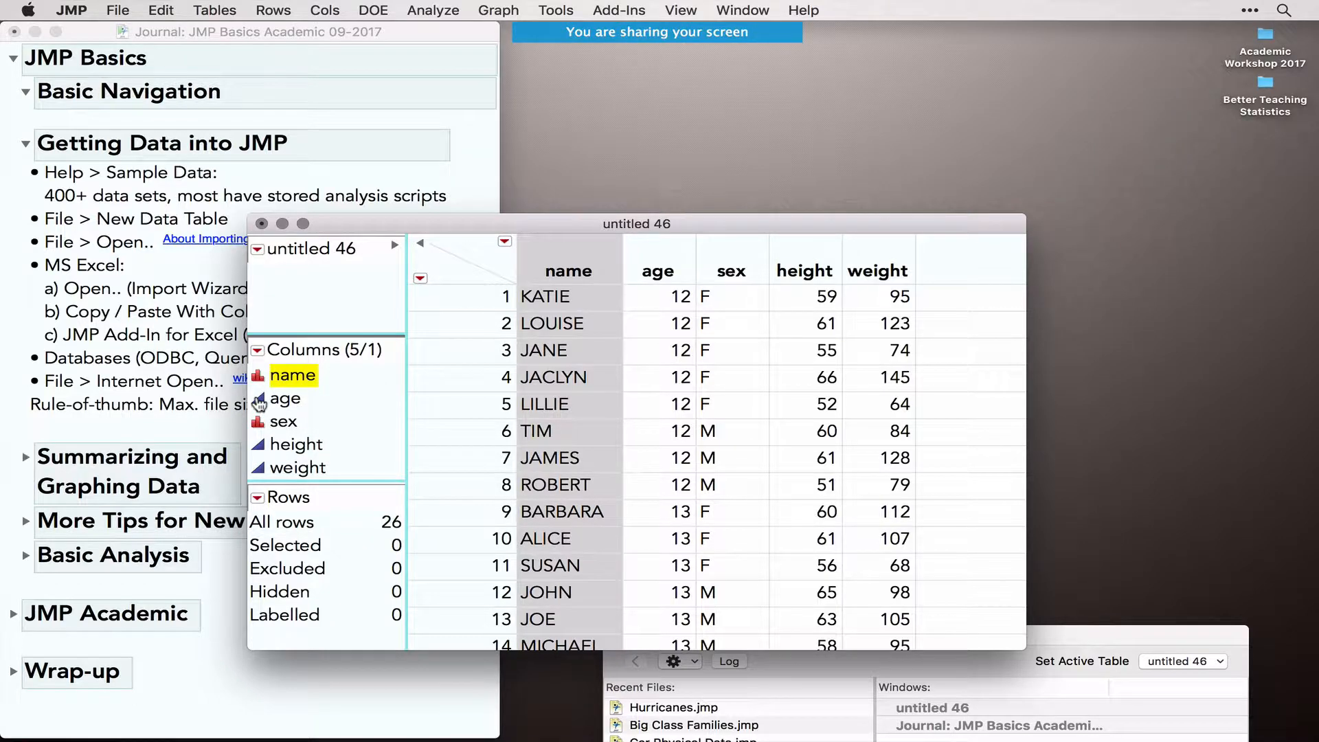
Set the age column's modeling type to Ordinal, and open the sex column's name for editing
left_click(259, 398)
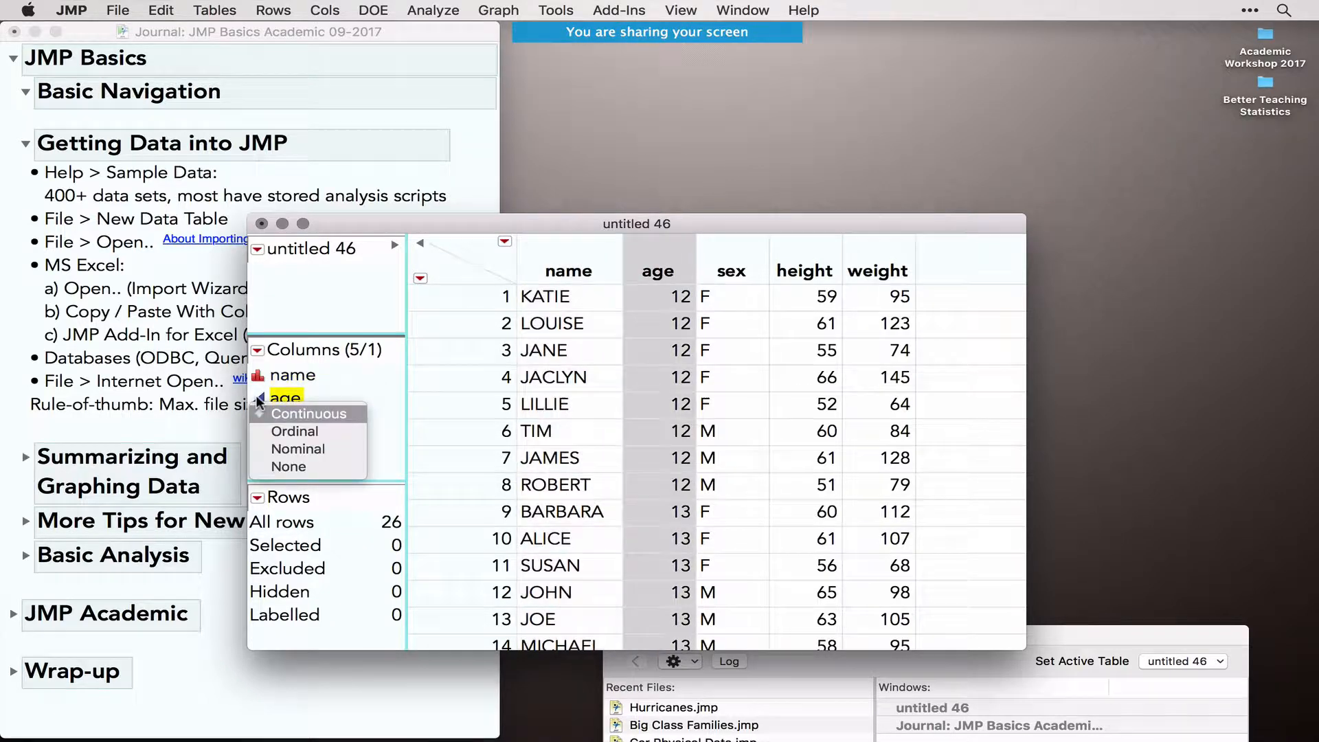
left_click(288, 428)
left_click(363, 421)
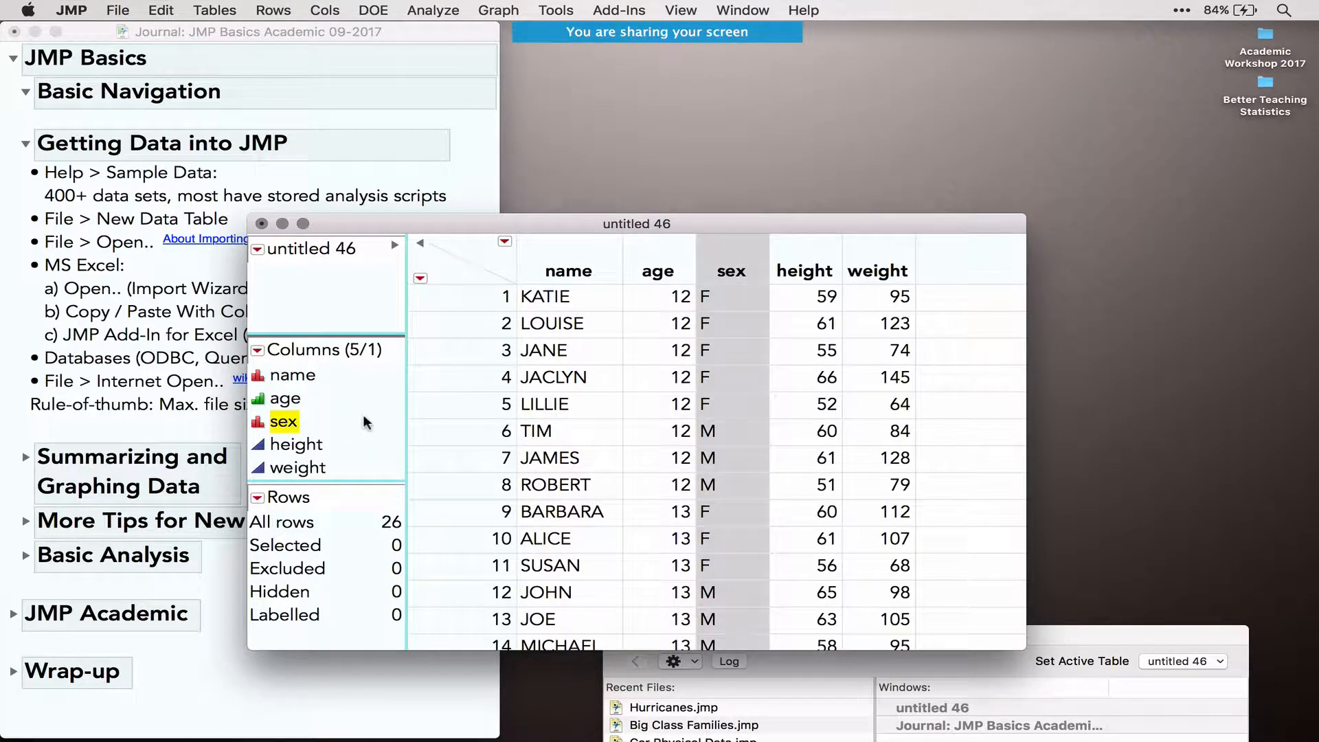
left_click(284, 422)
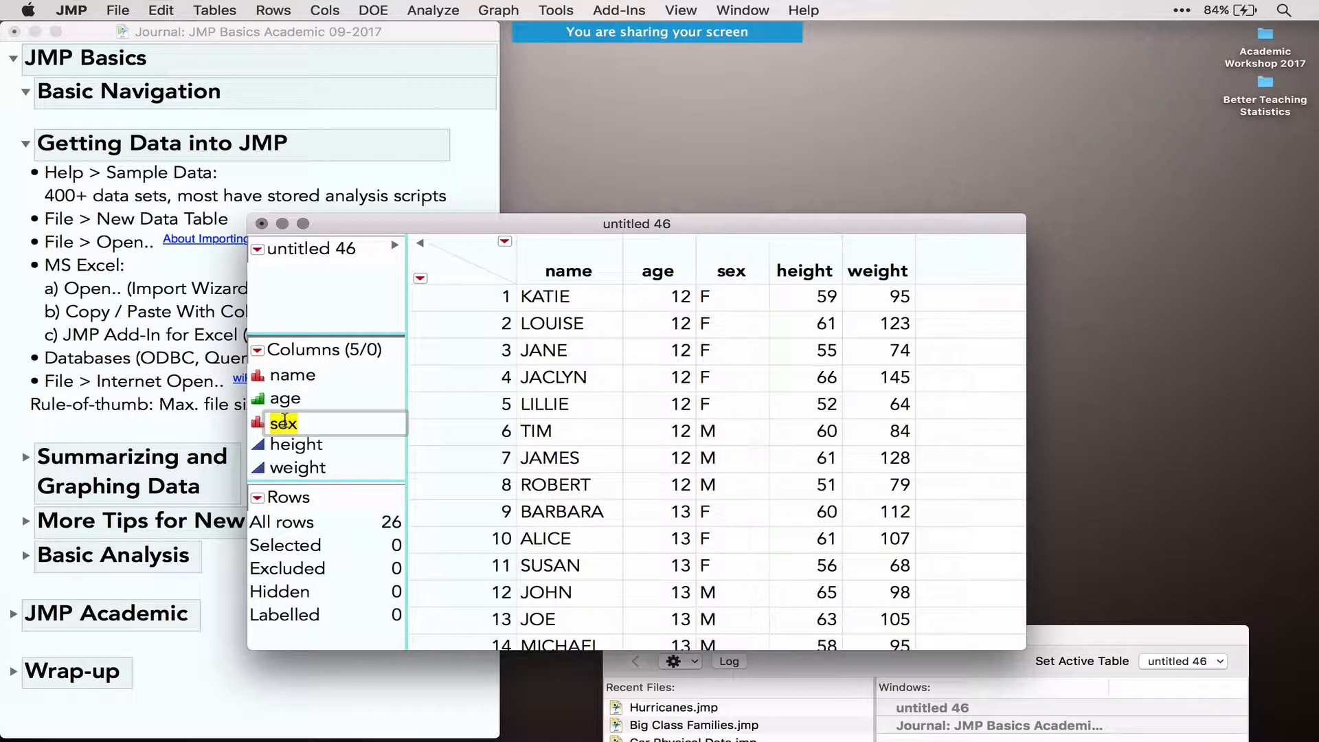
Leave the sex column's name as it is and close the untitled data table without saving
left_click(455, 421)
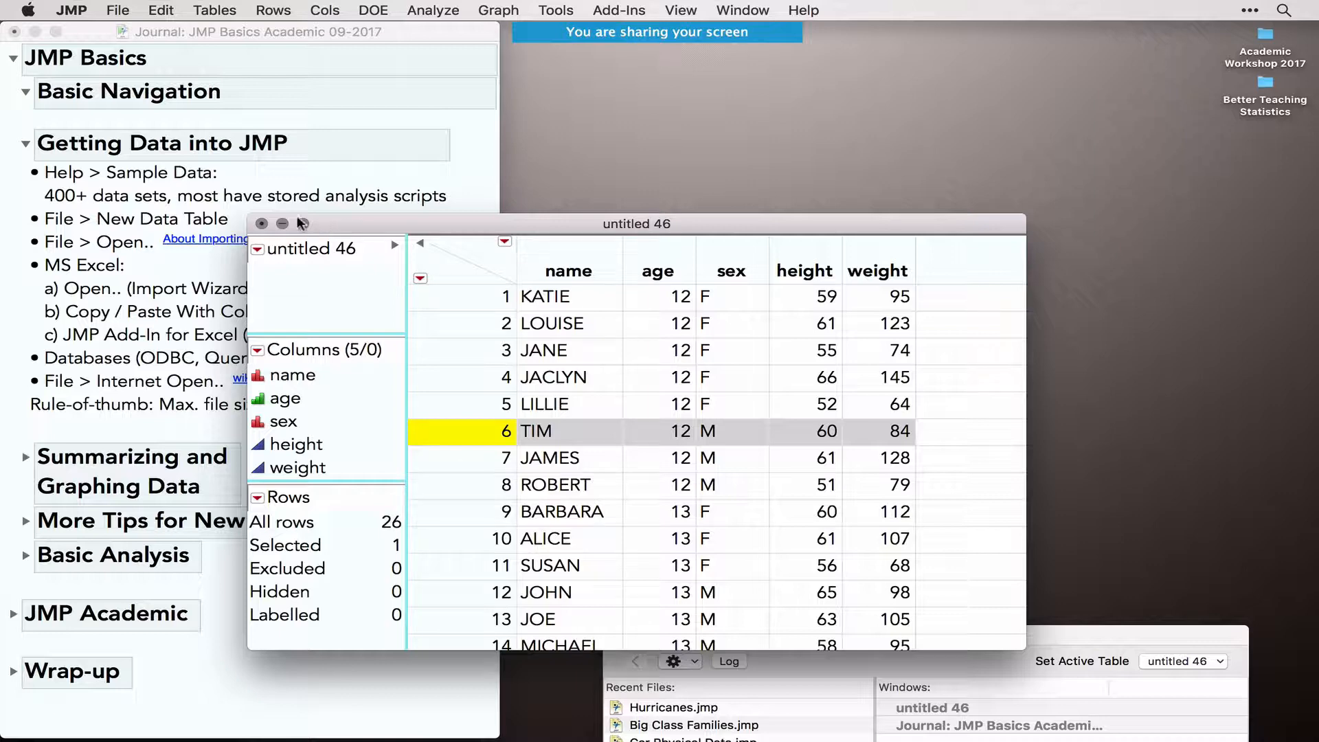
left_click(261, 223)
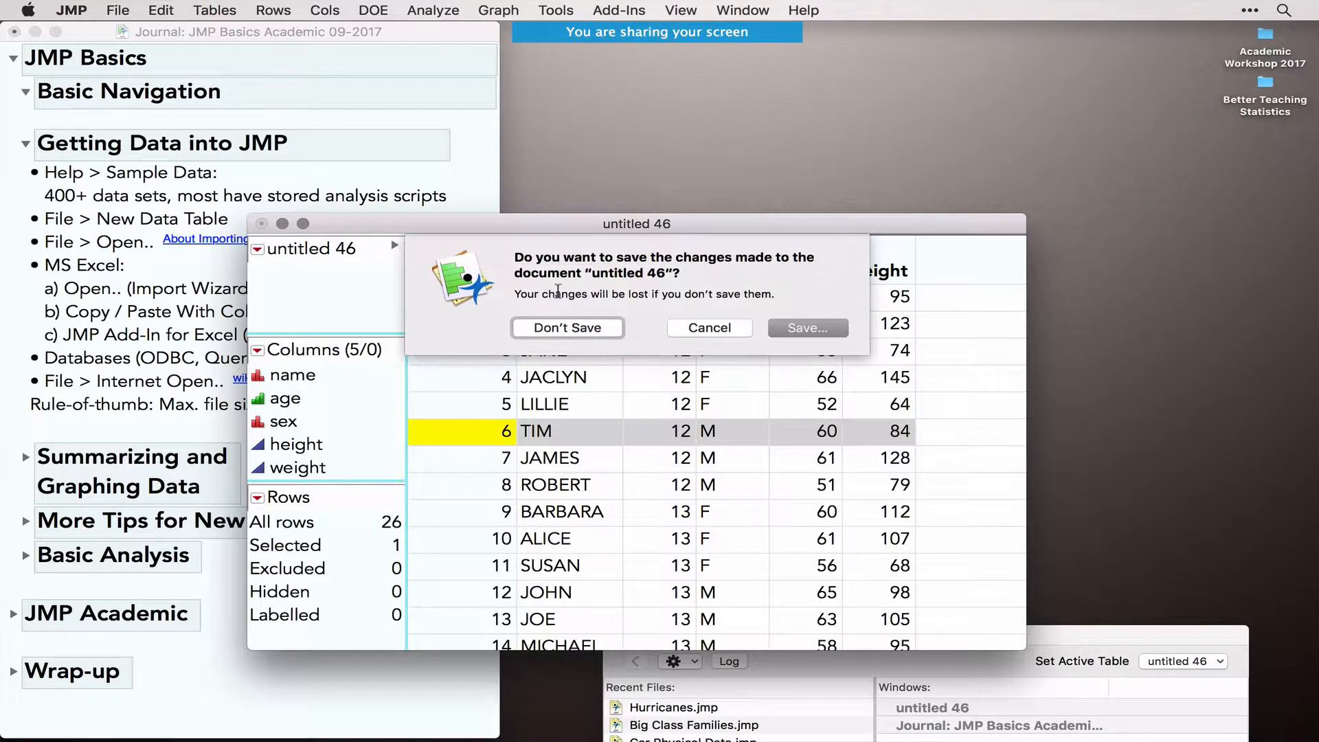
left_click(594, 328)
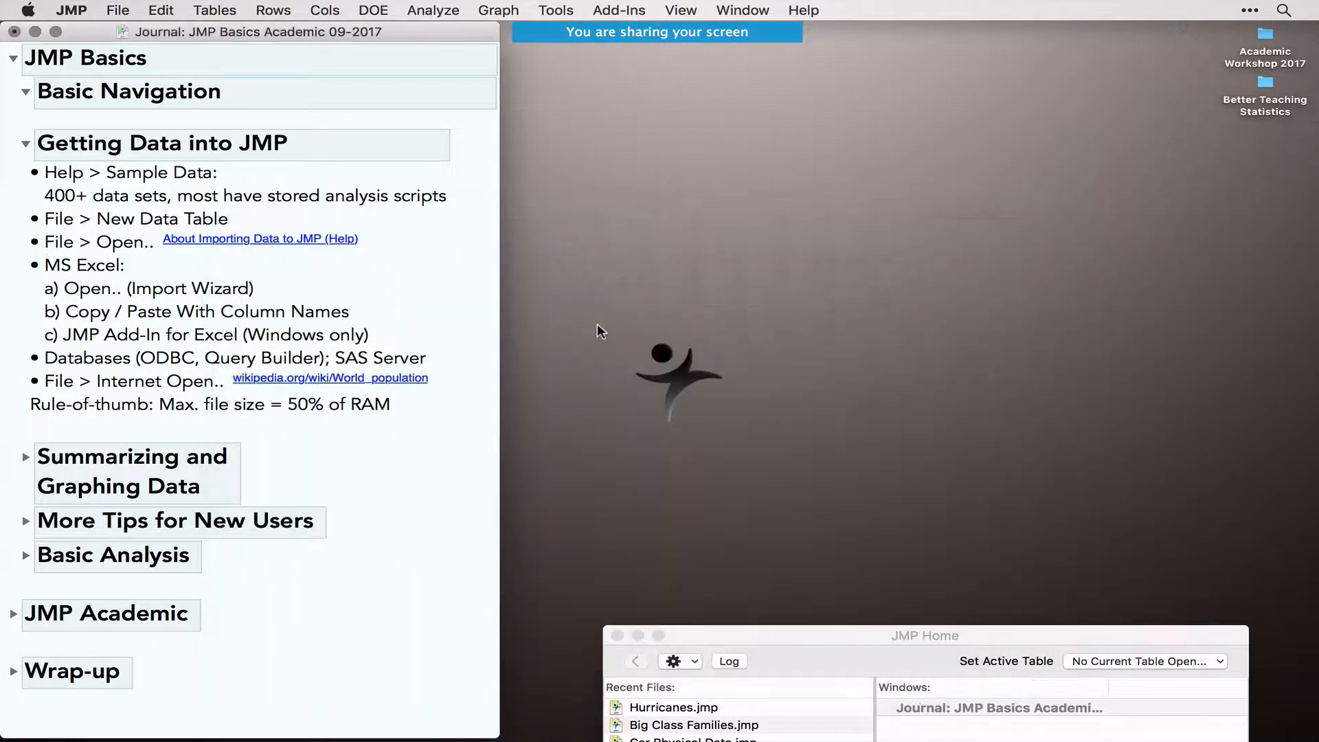
Import Bigclass.txt as tab-delimited text with column names on line 1 and data starting on line 2
left_click(114, 11)
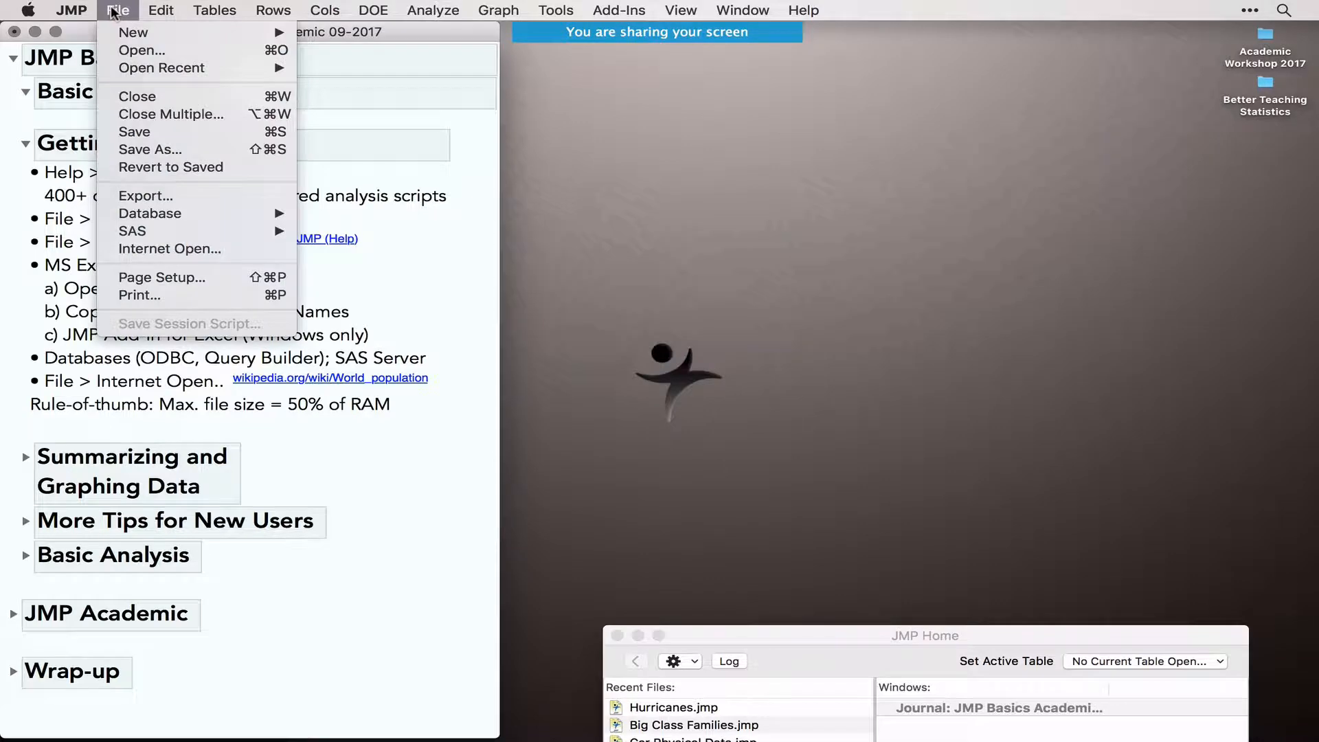
left_click(143, 48)
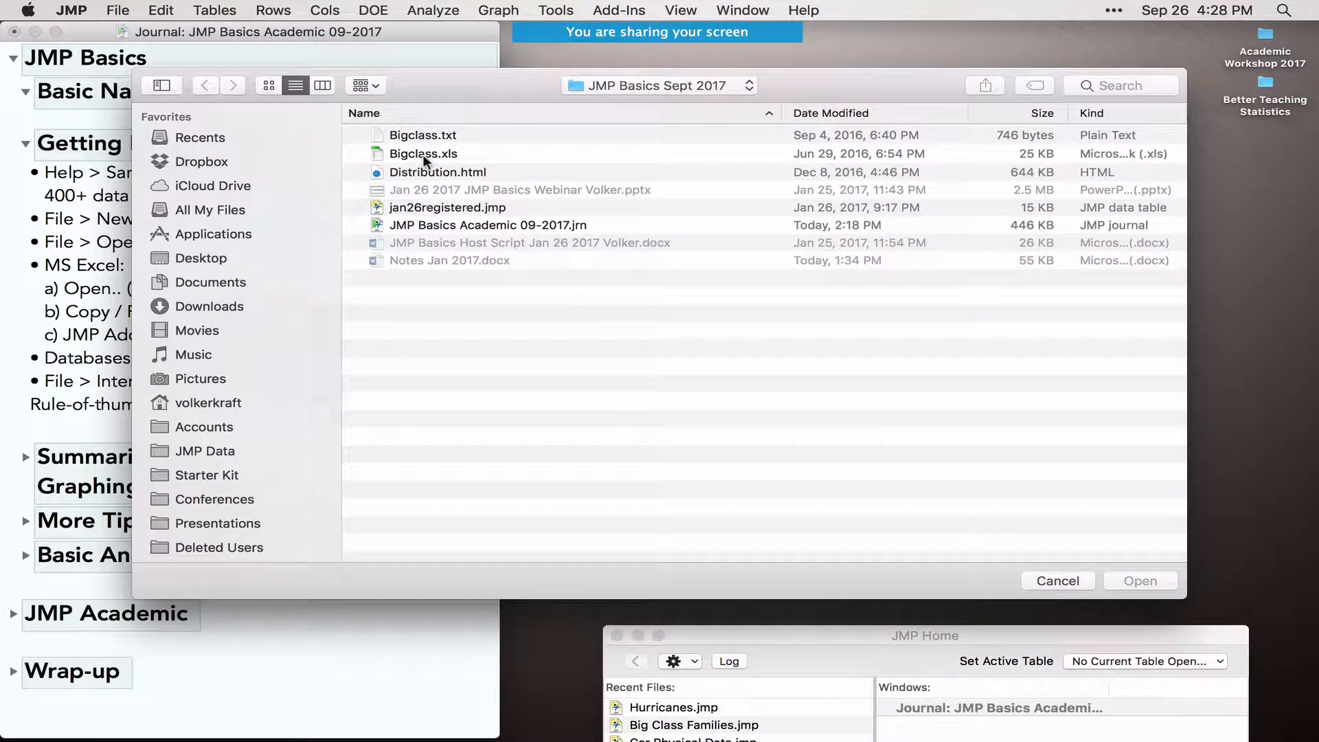
left_click(416, 138)
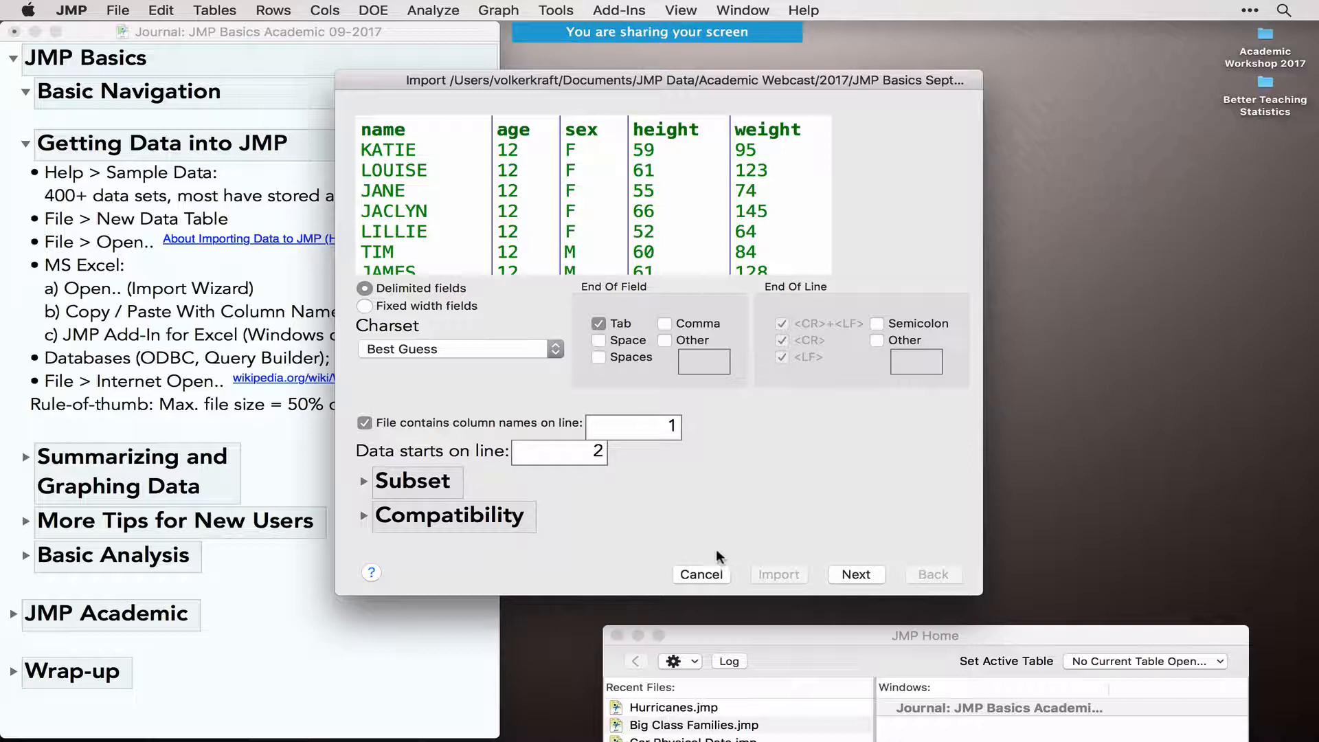
left_click(857, 580)
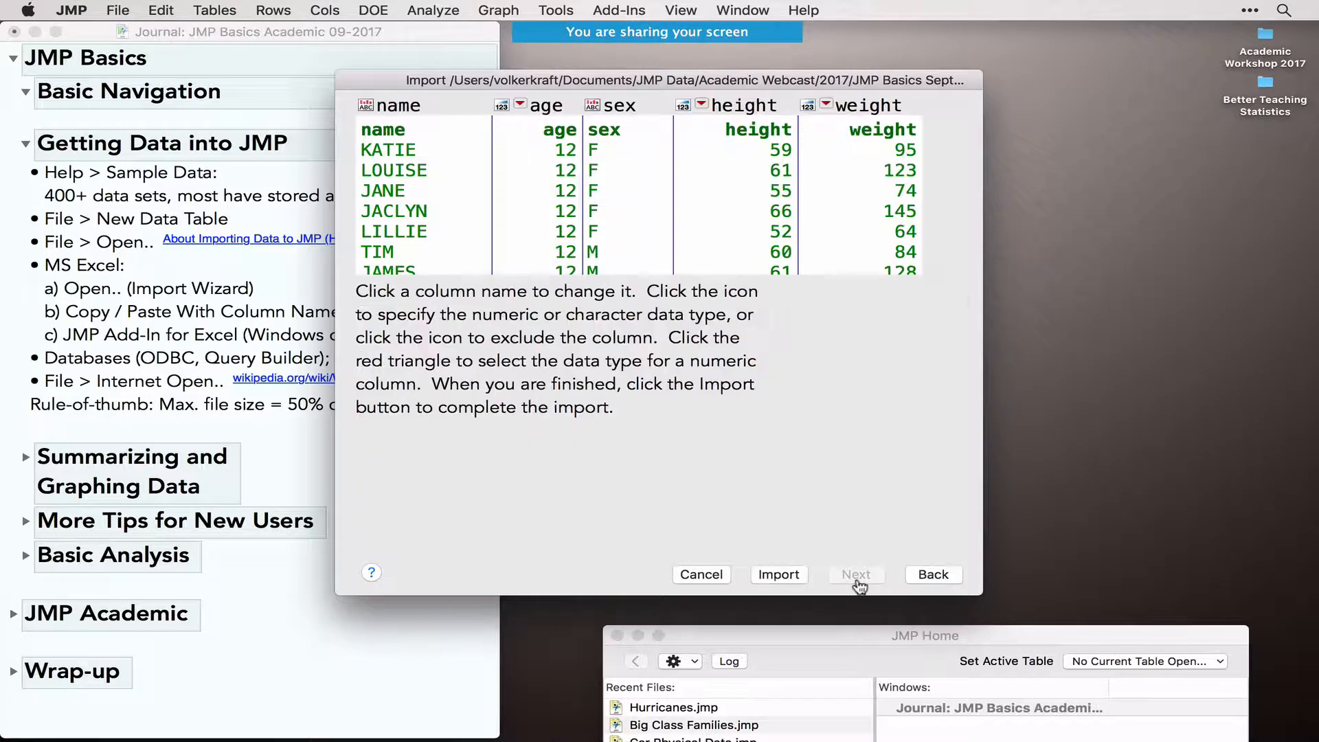
left_click(776, 576)
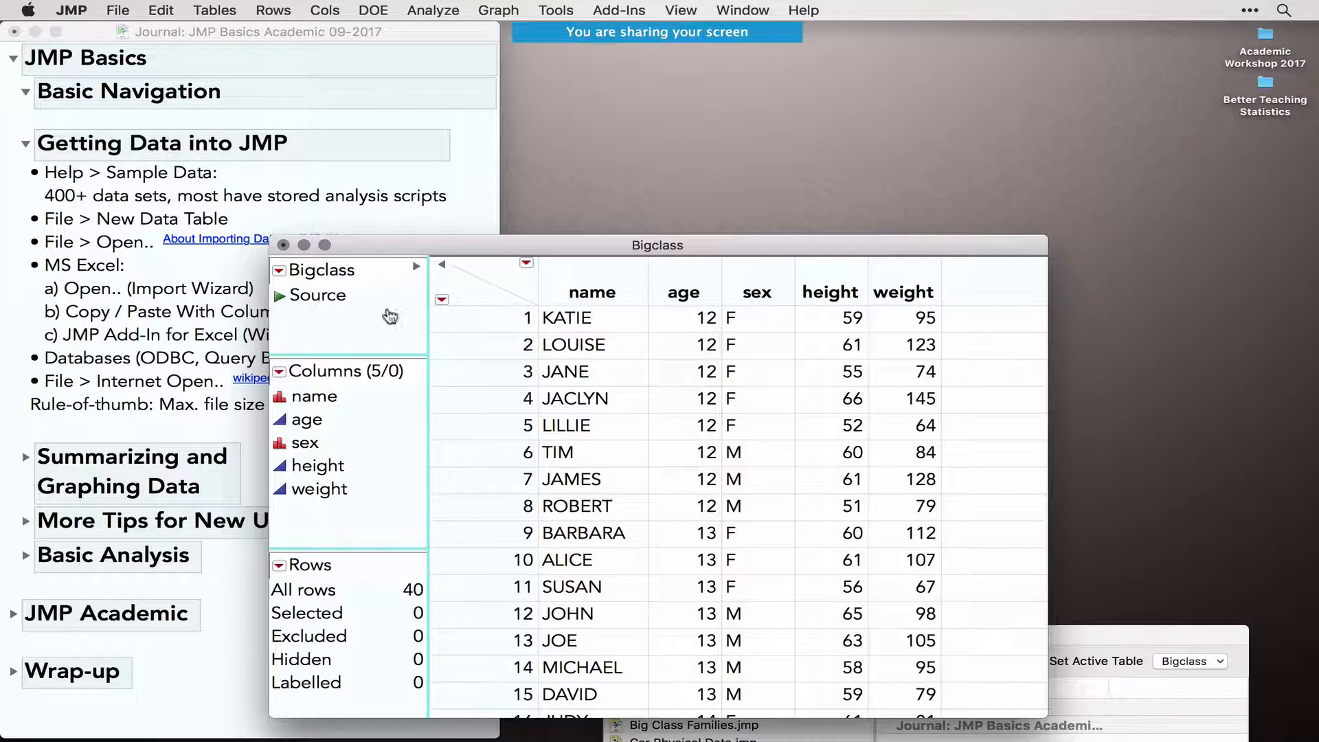
Close the imported Bigclass table without saving and highlight the journal's line on databases and SAS Server
left_click(282, 245)
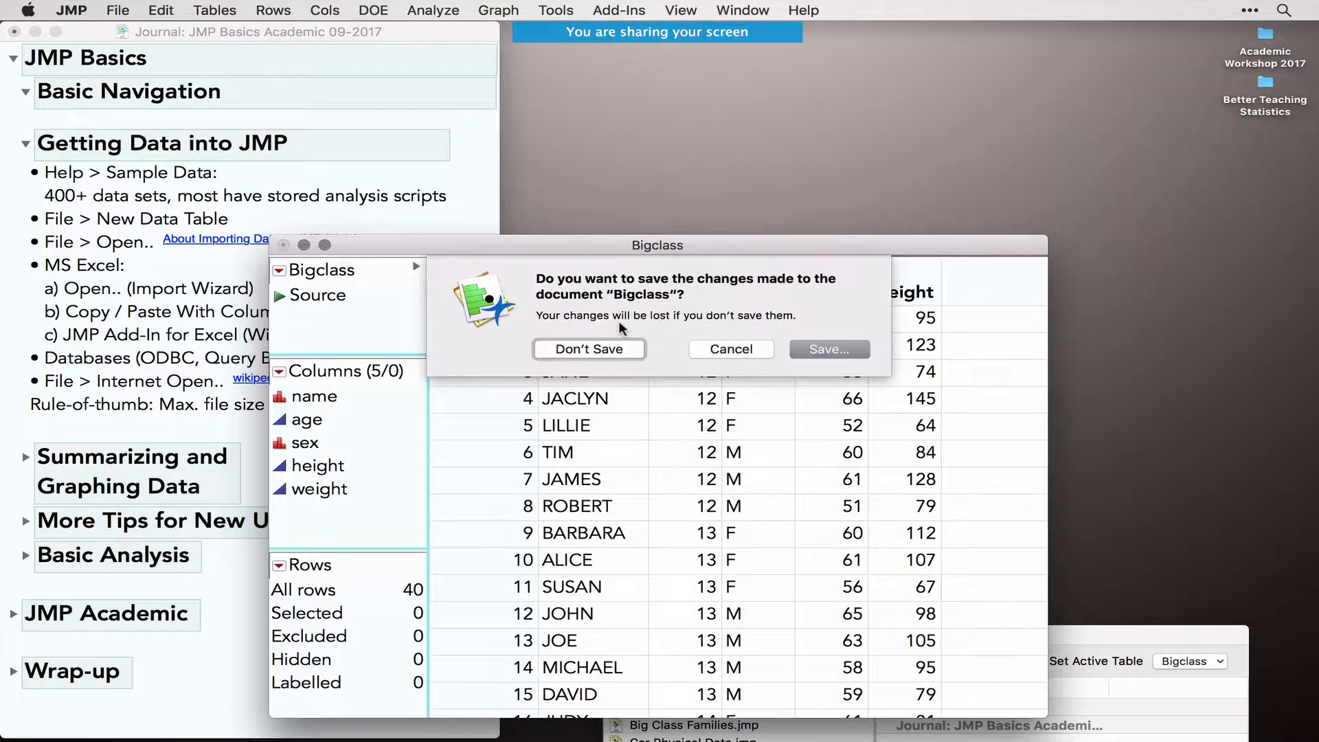
left_click(633, 350)
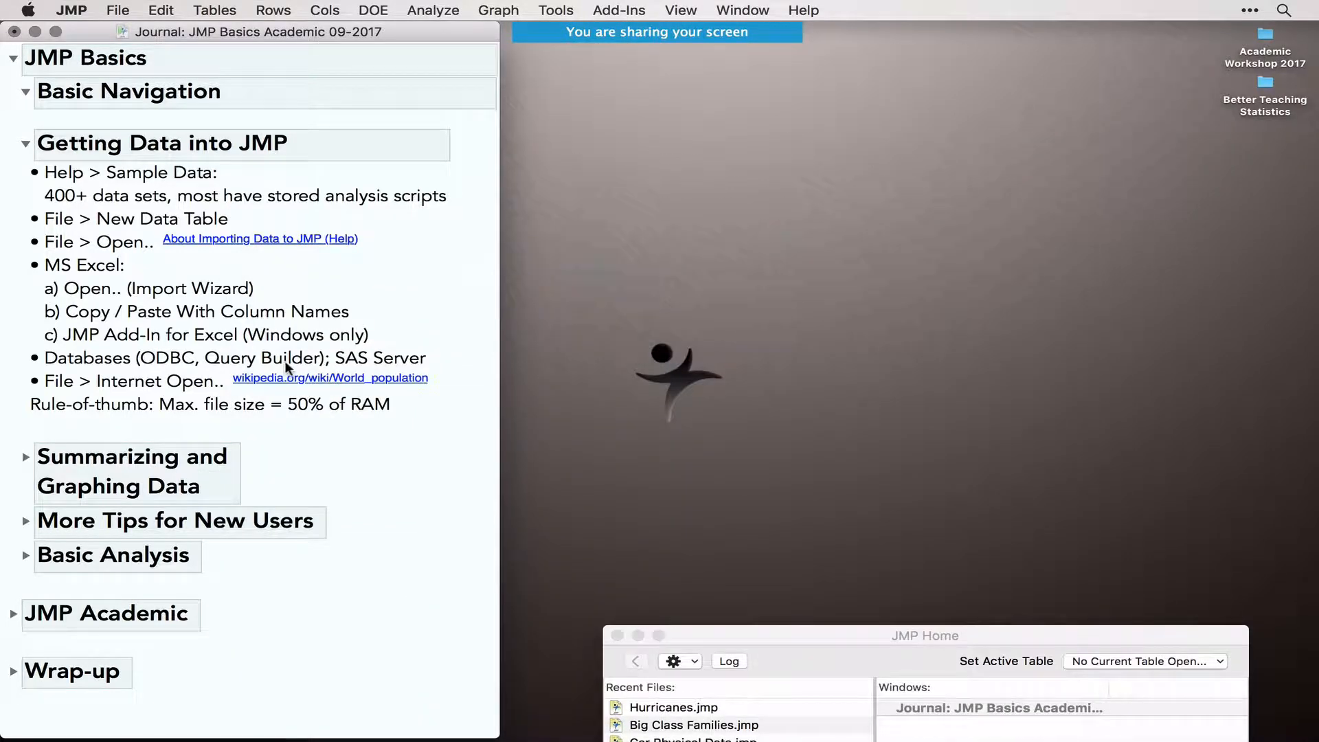
left_click(167, 358)
scroll(164, 355, "down", 2)
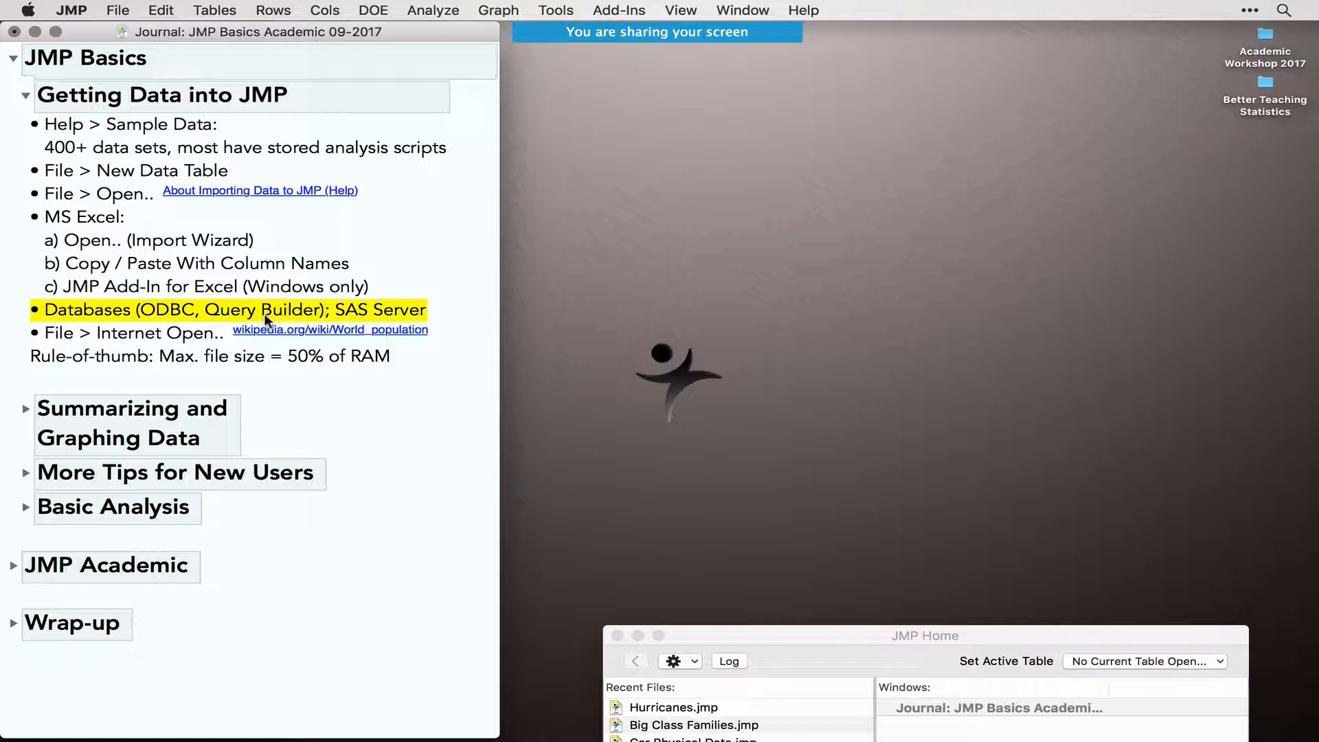
Highlight the journal's Internet Open line, open its Wikipedia World population link in Safari, and locate the "10 most populous countries" table
left_click(183, 335)
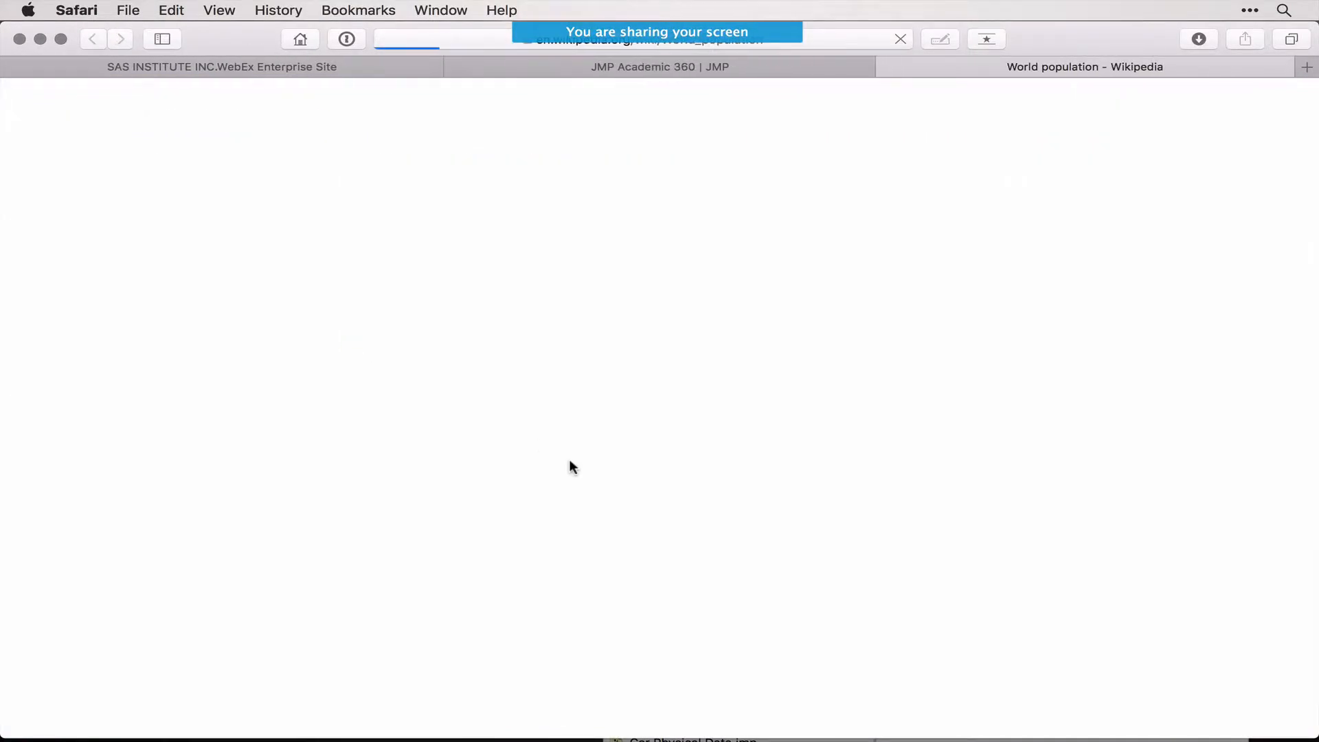
scroll(569, 466, "down", 20)
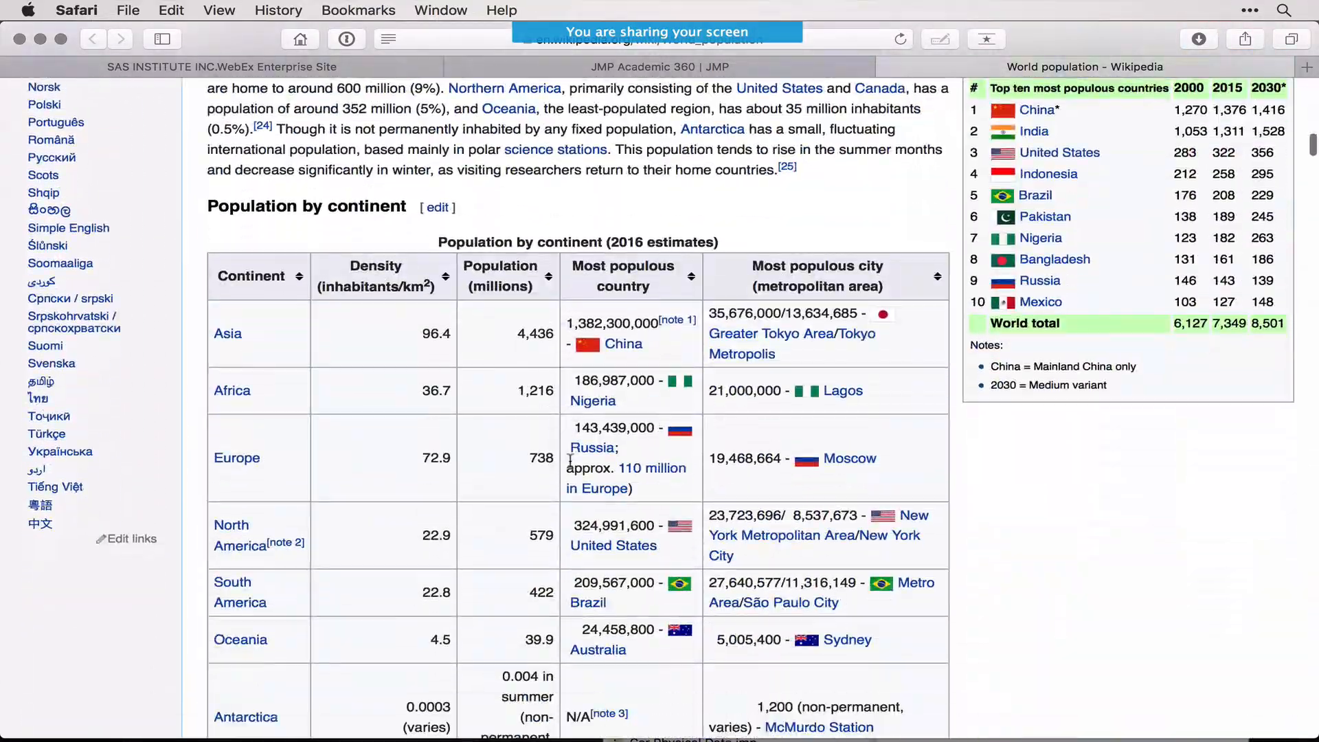
scroll(569, 466, "down", 20)
scroll(571, 459, "down", 20)
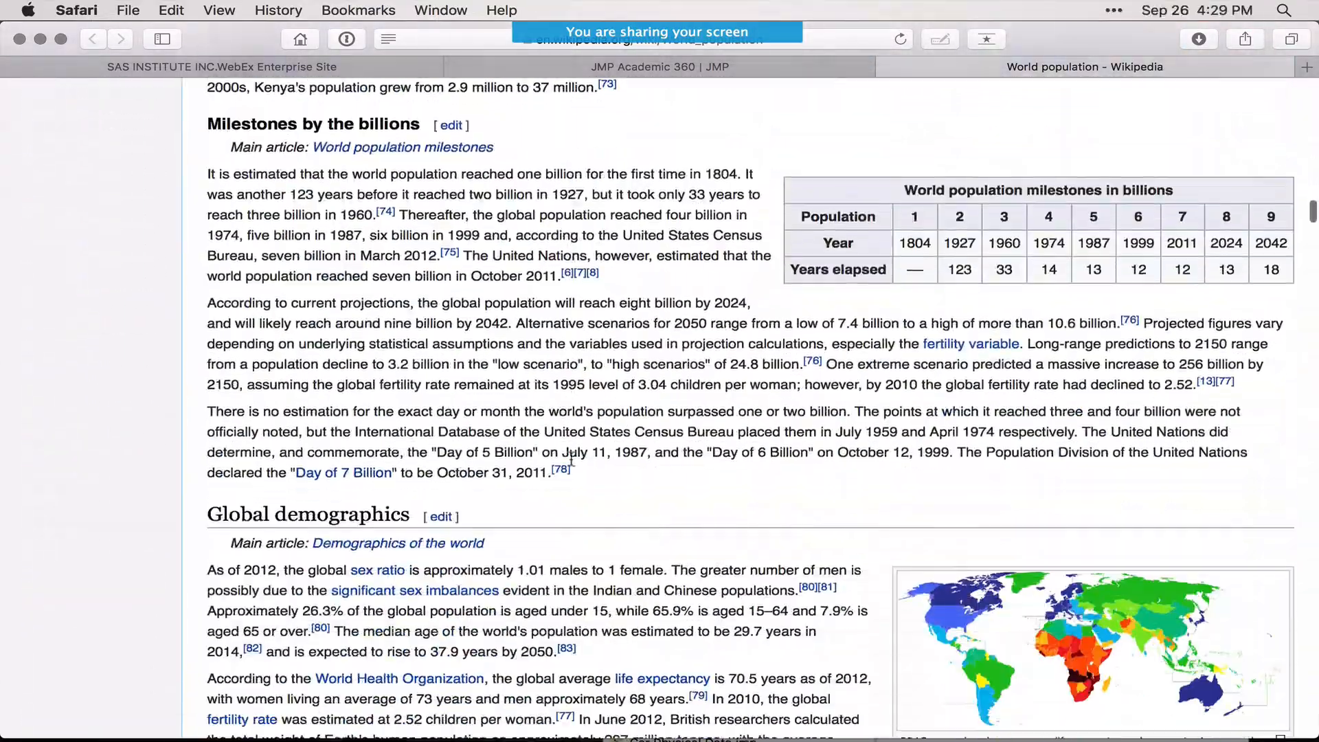
scroll(573, 449, "down", 2)
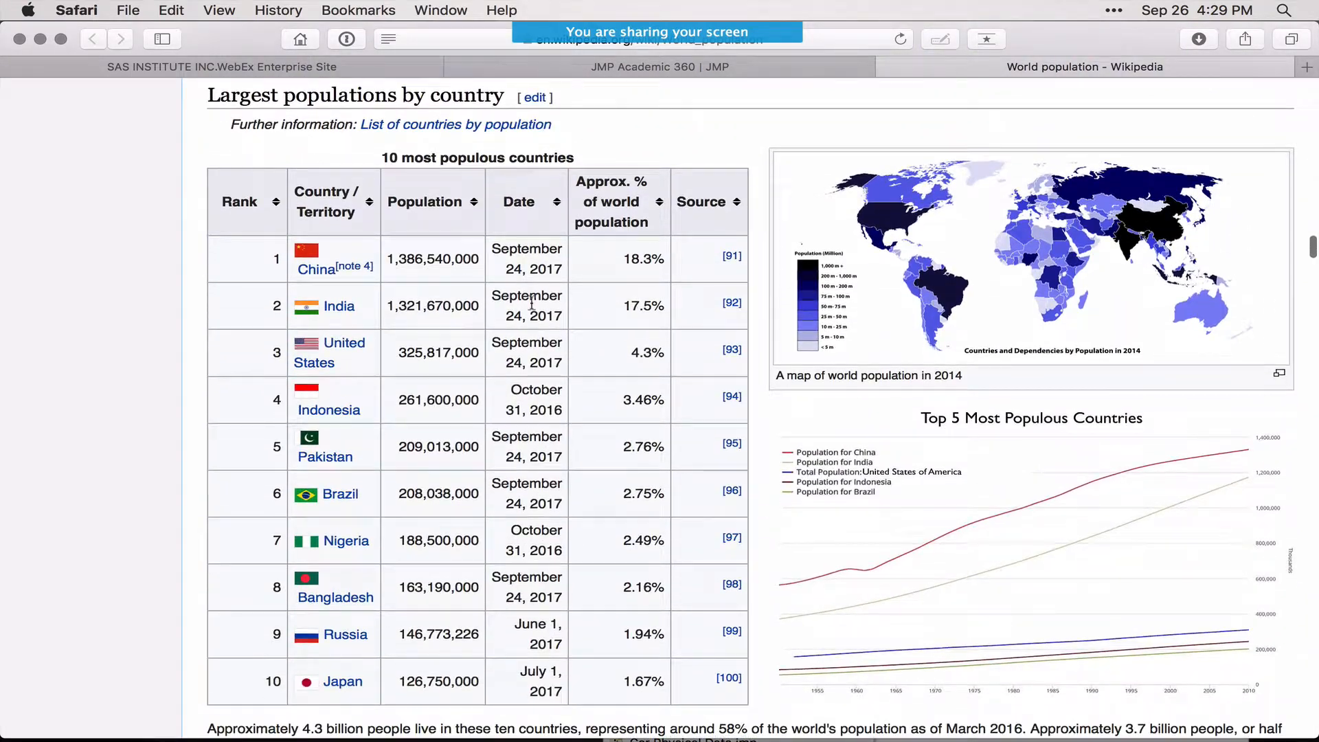
triple_click(473, 154)
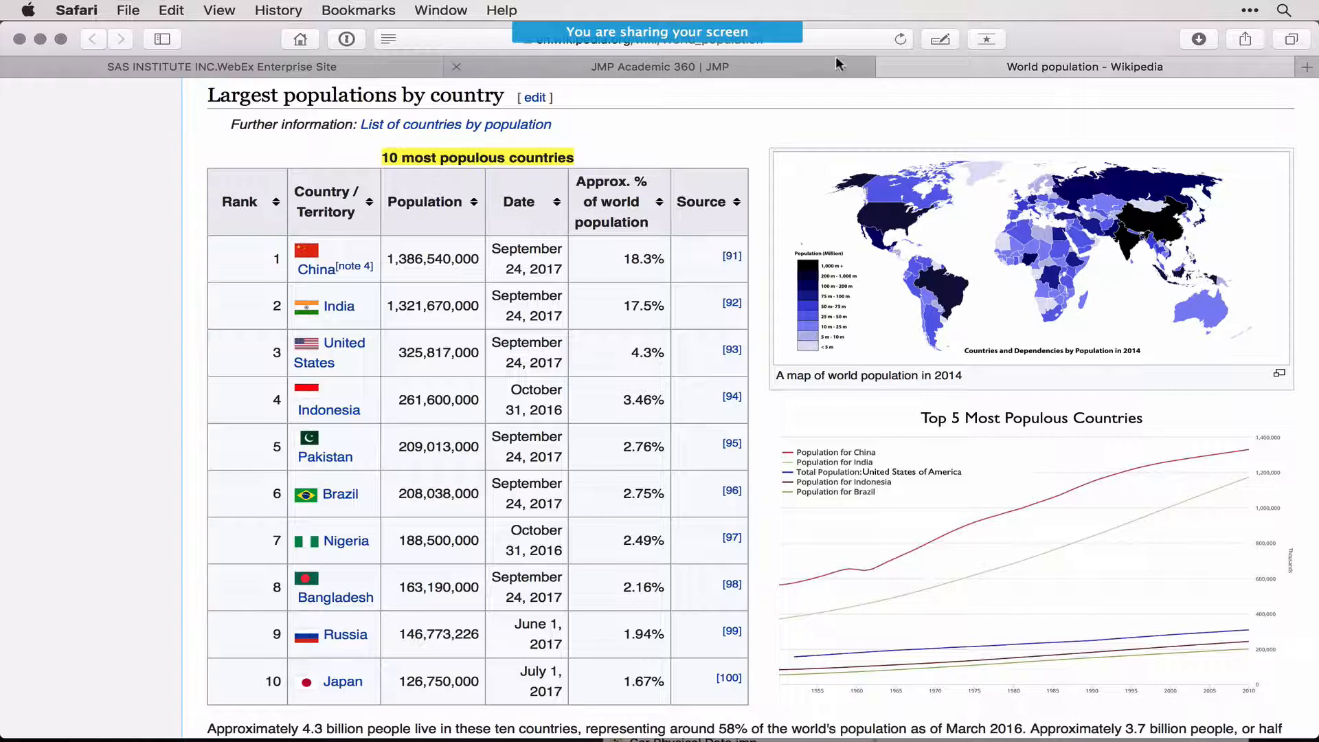
Copy the World population page's URL, minimize the browser, and return to the JMP journal
left_click(847, 38)
key("super+c")
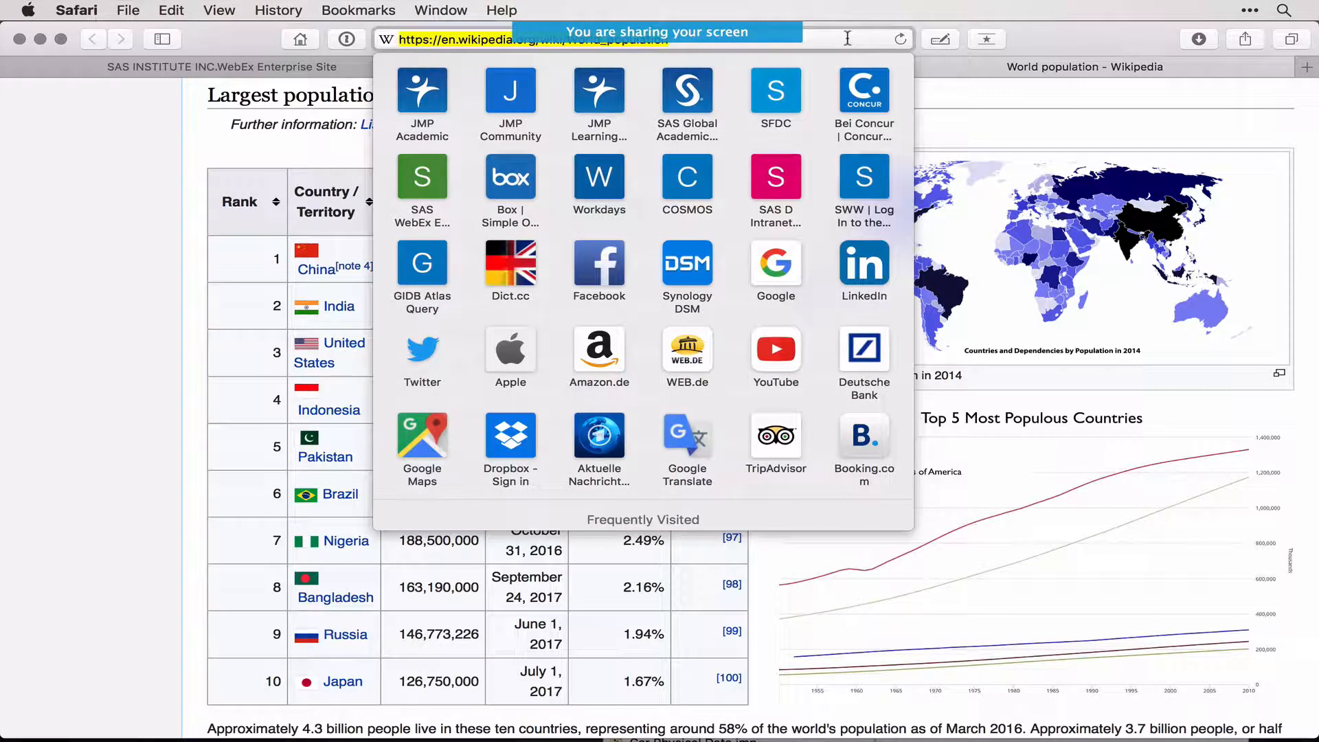
left_click(204, 155)
left_click(39, 38)
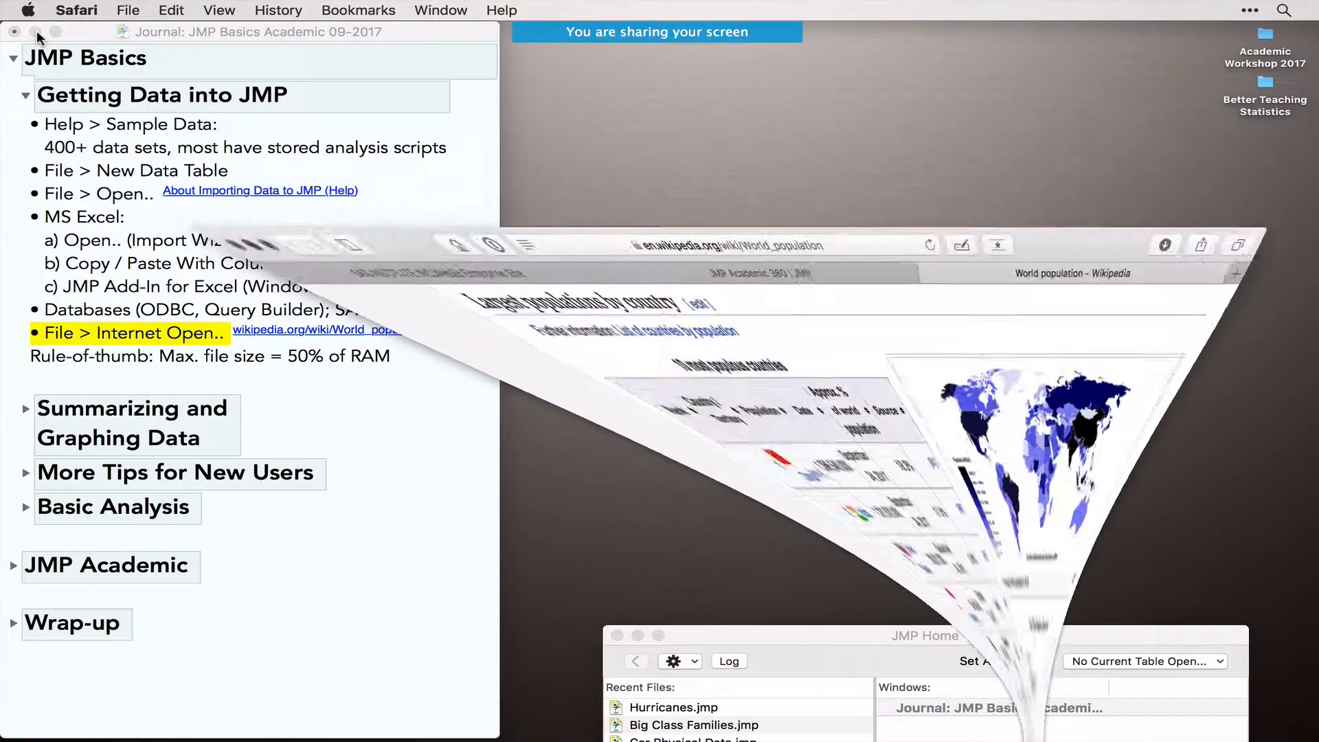
left_click(247, 95)
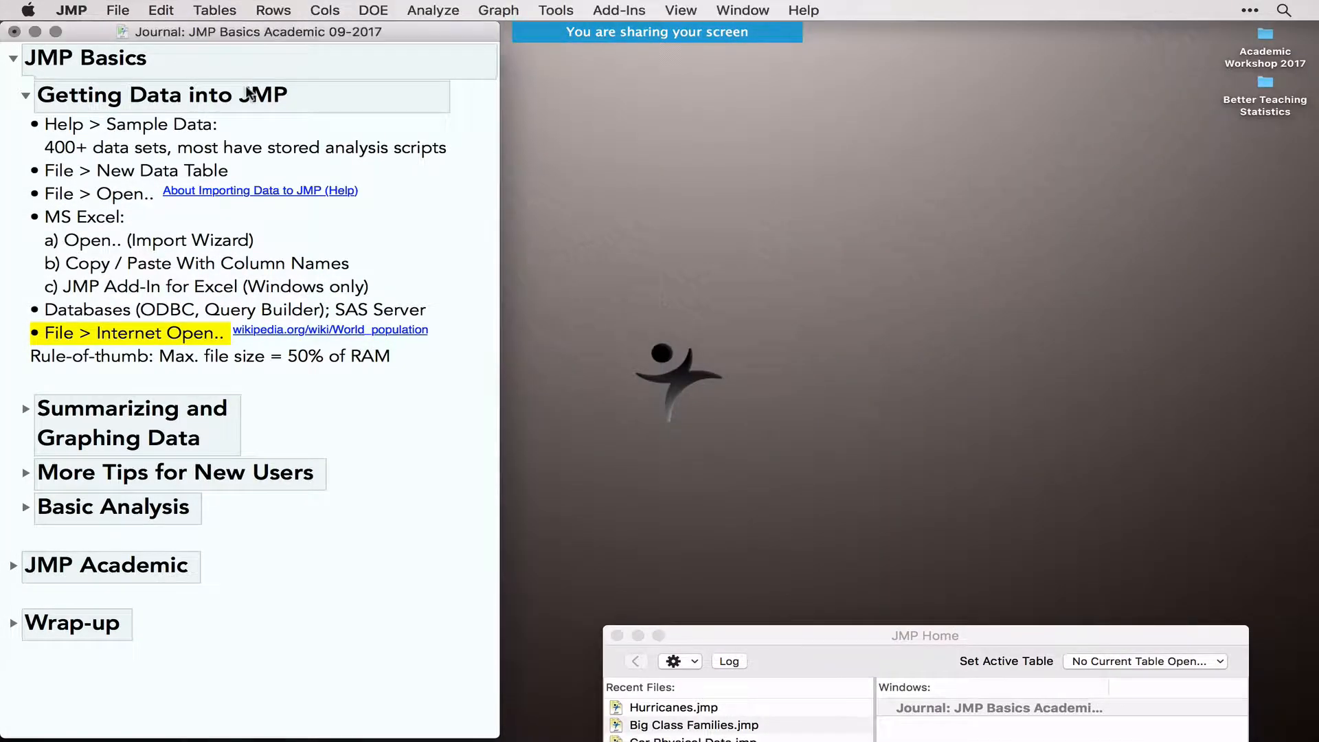
left_click(118, 13)
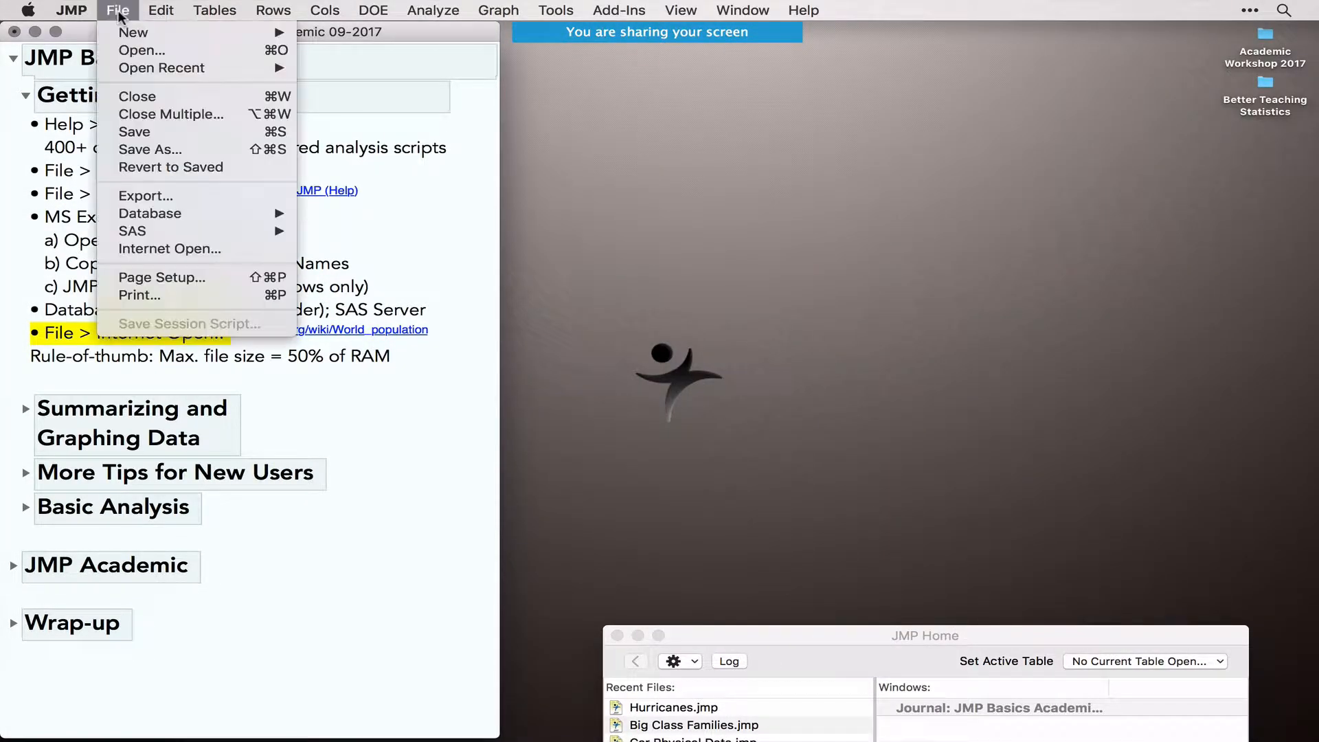
left_click(203, 249)
key("super+v")
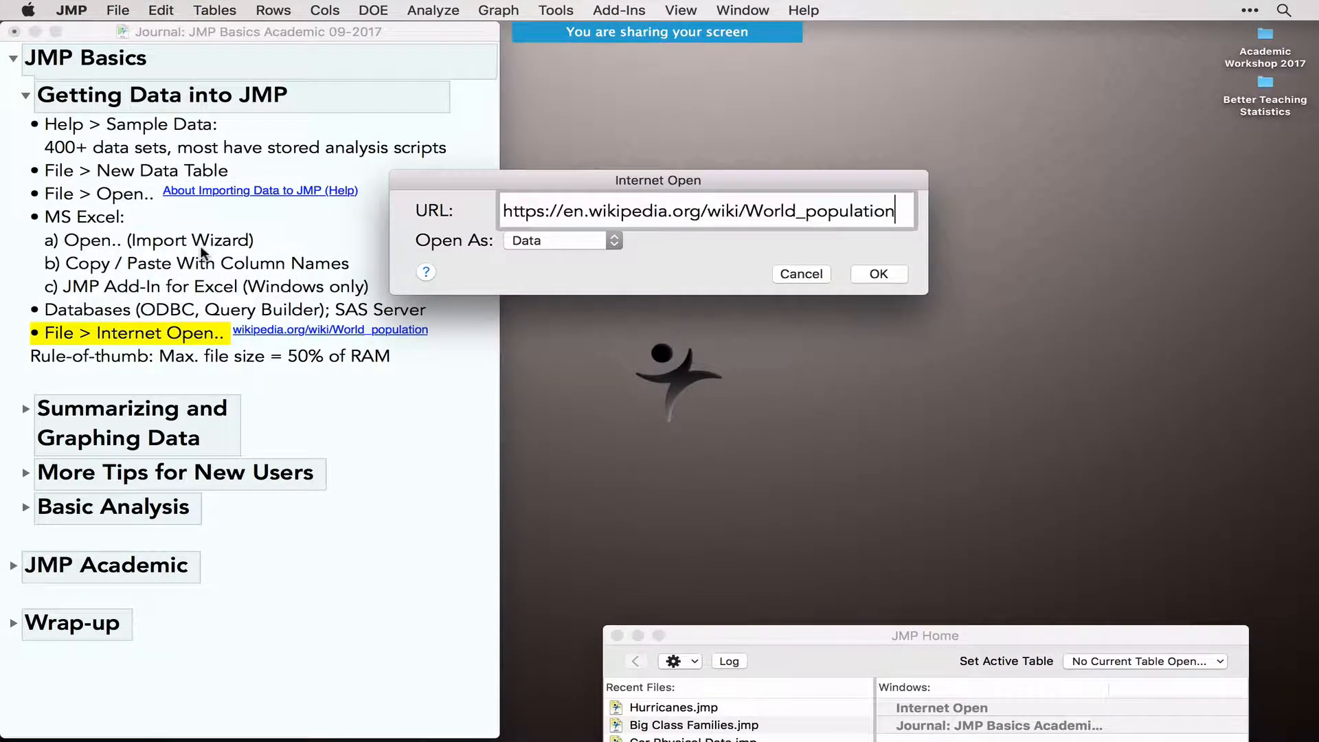
left_click(893, 275)
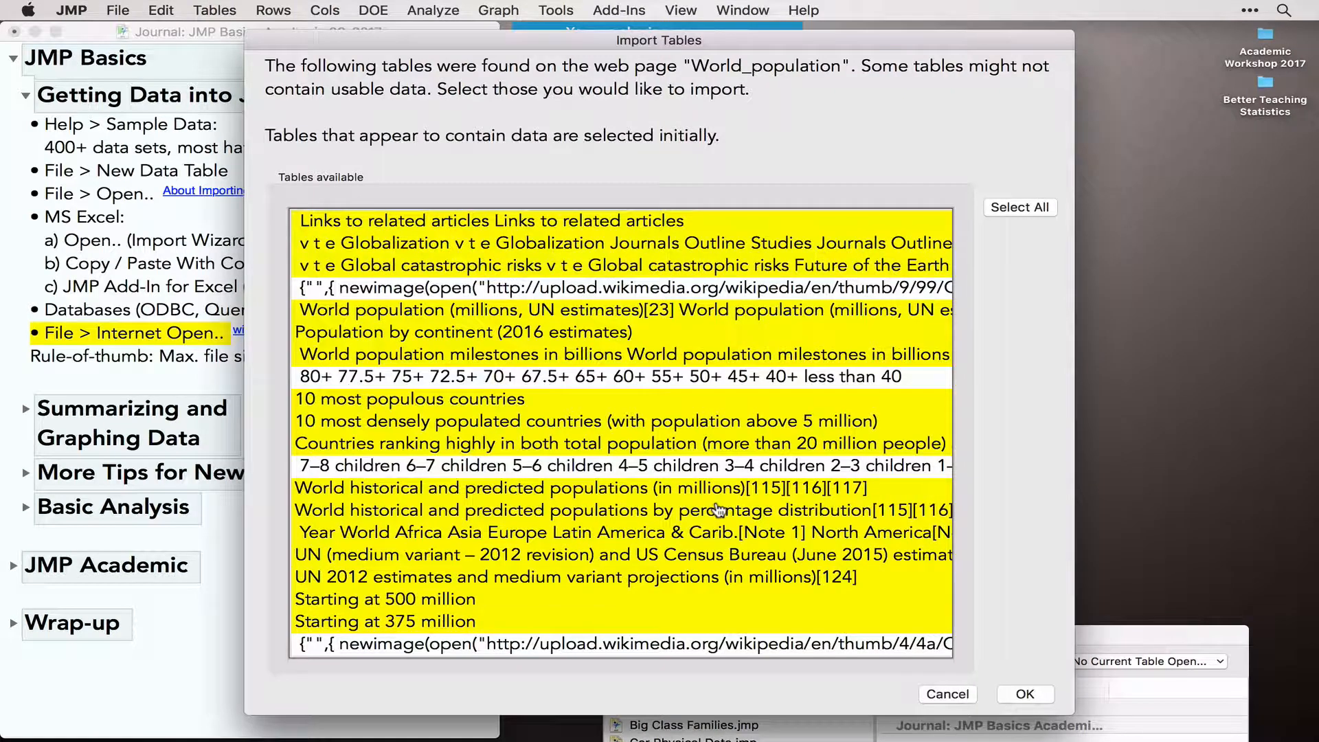
left_click(480, 405)
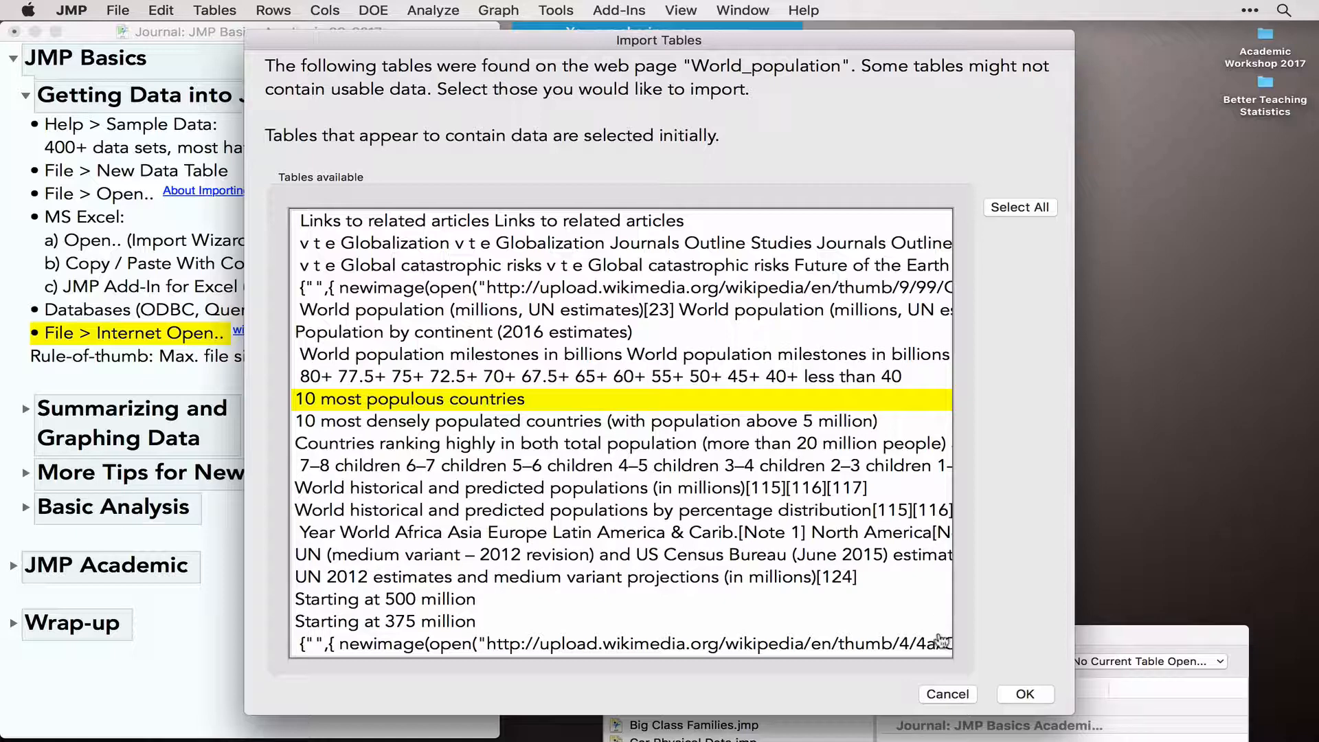
left_click(1025, 695)
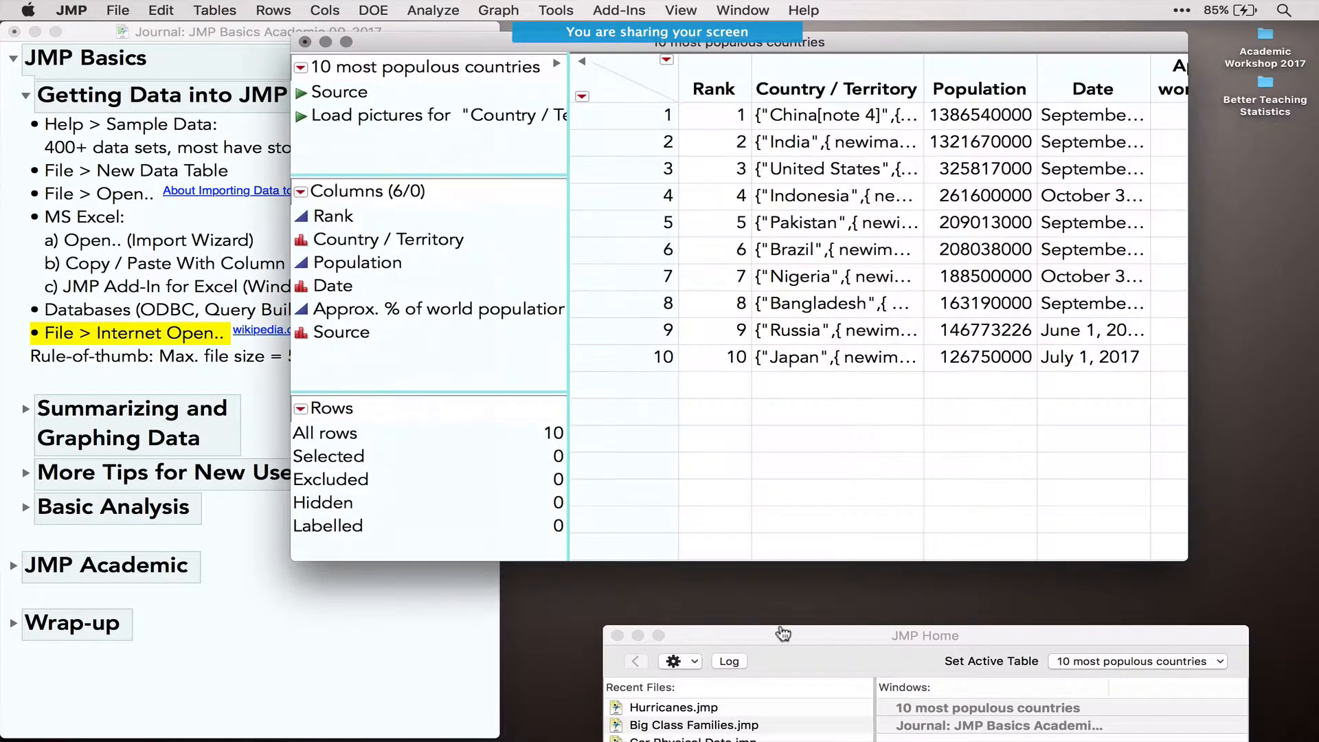
Widen the data table window, run the script that loads the Country / Territory pictures, and view the flag column
left_click_drag(293, 153, 61, 116)
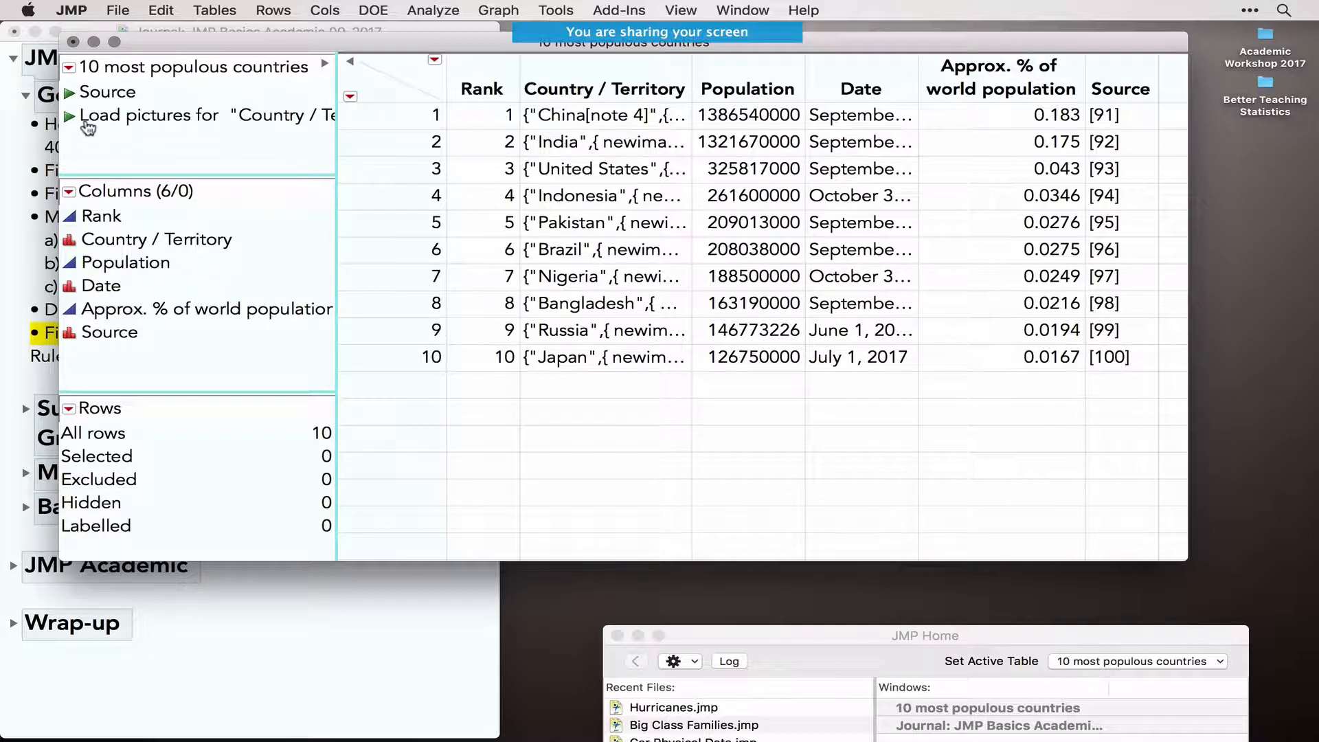
left_click(70, 122)
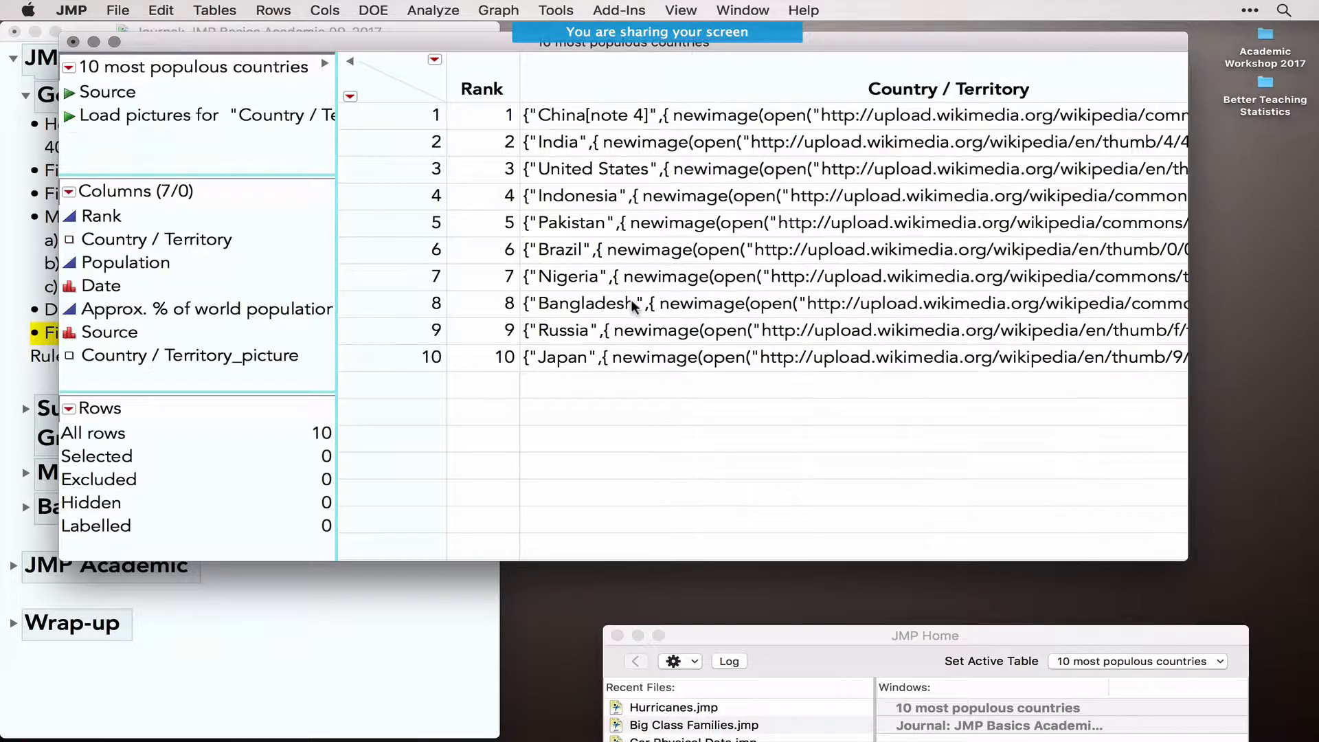
scroll(764, 346, "right", 5)
scroll(764, 346, "right", 10)
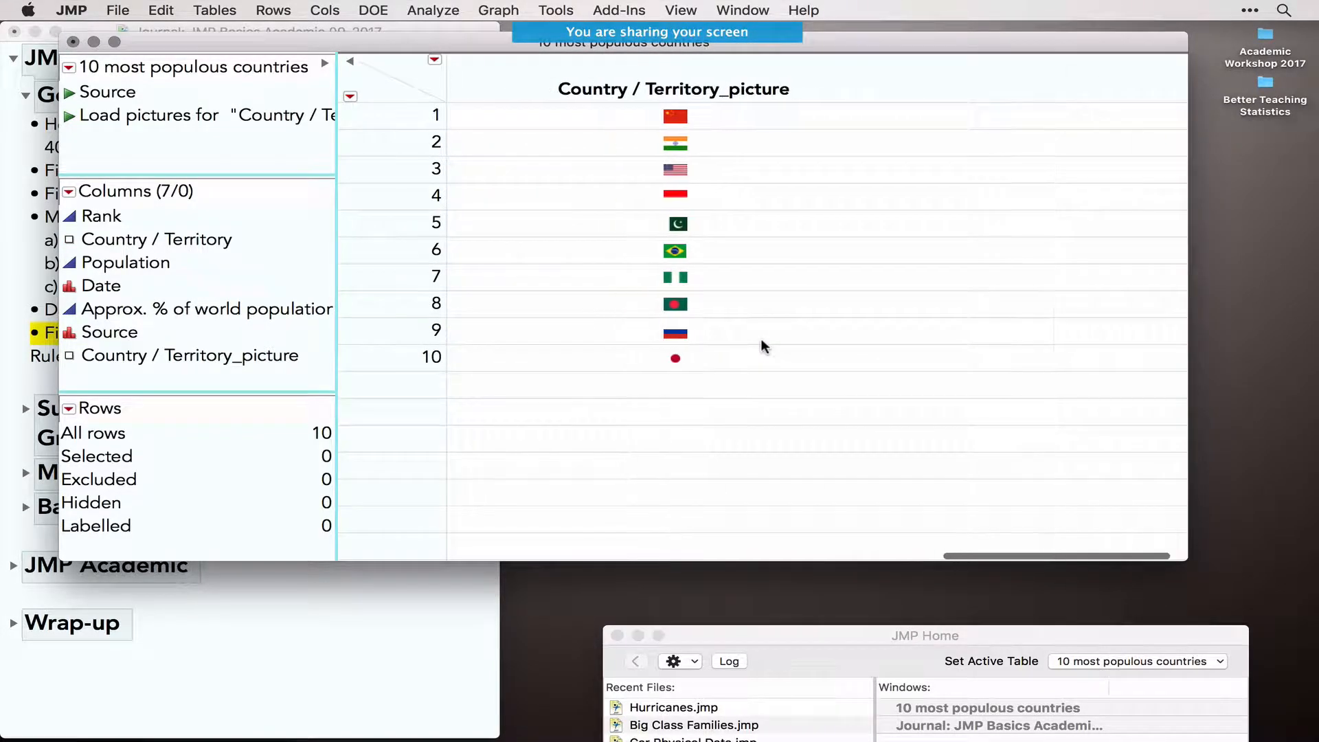
scroll(741, 413, "left", 15)
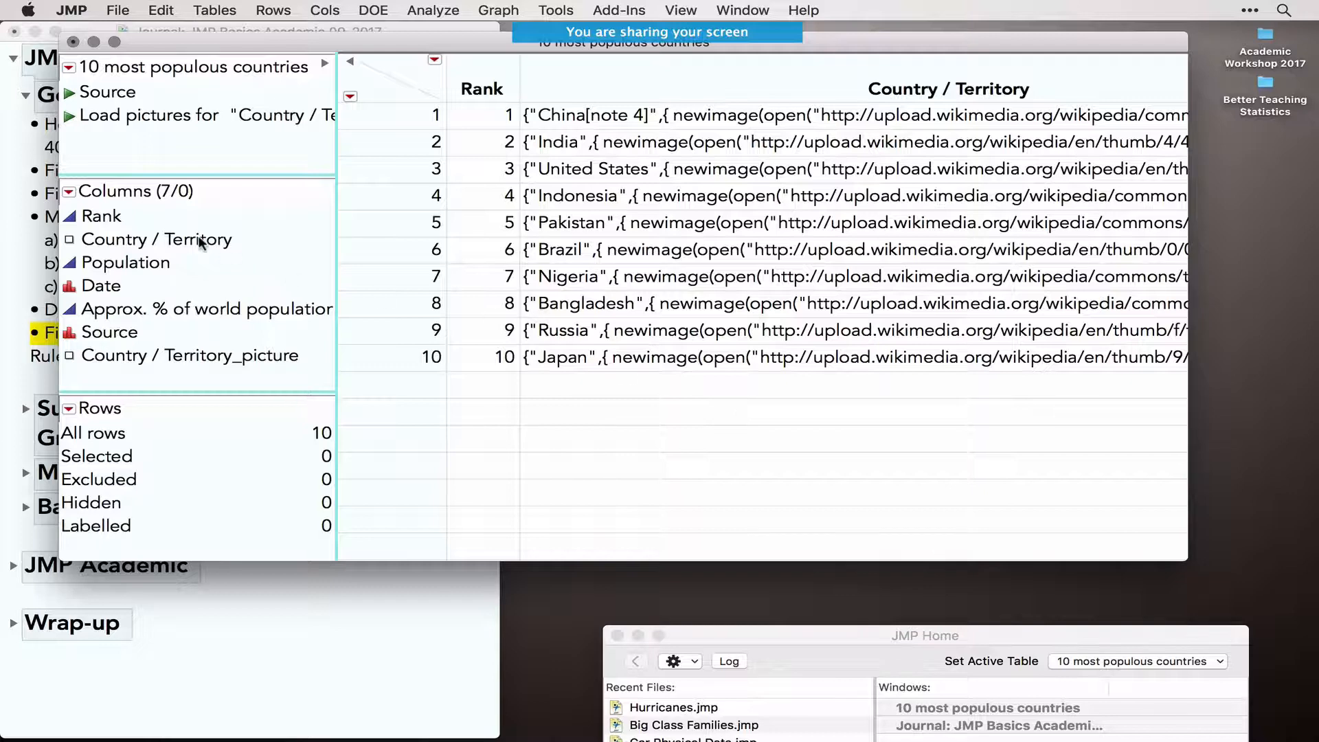
Set the Country / Territory column's data type to Character and its modeling type to Nominal
left_click(716, 78)
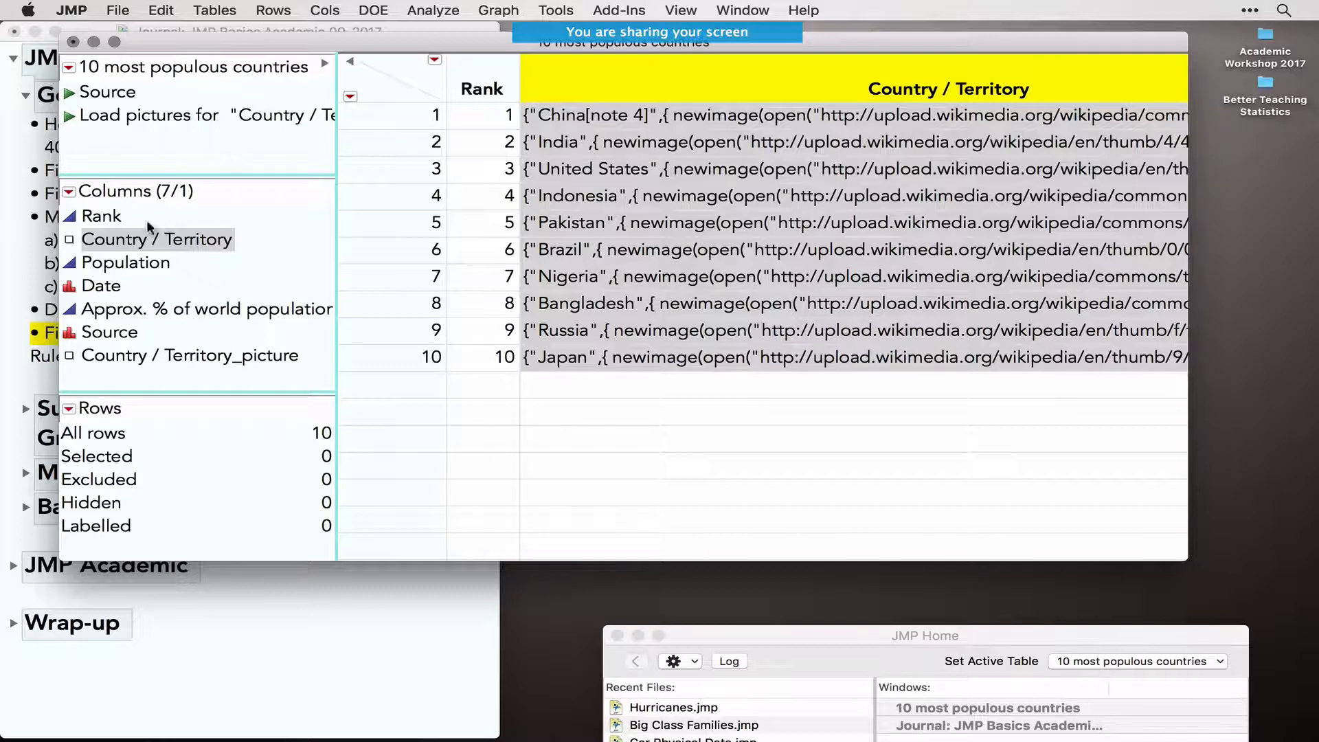
right_click(94, 239)
left_click(136, 241)
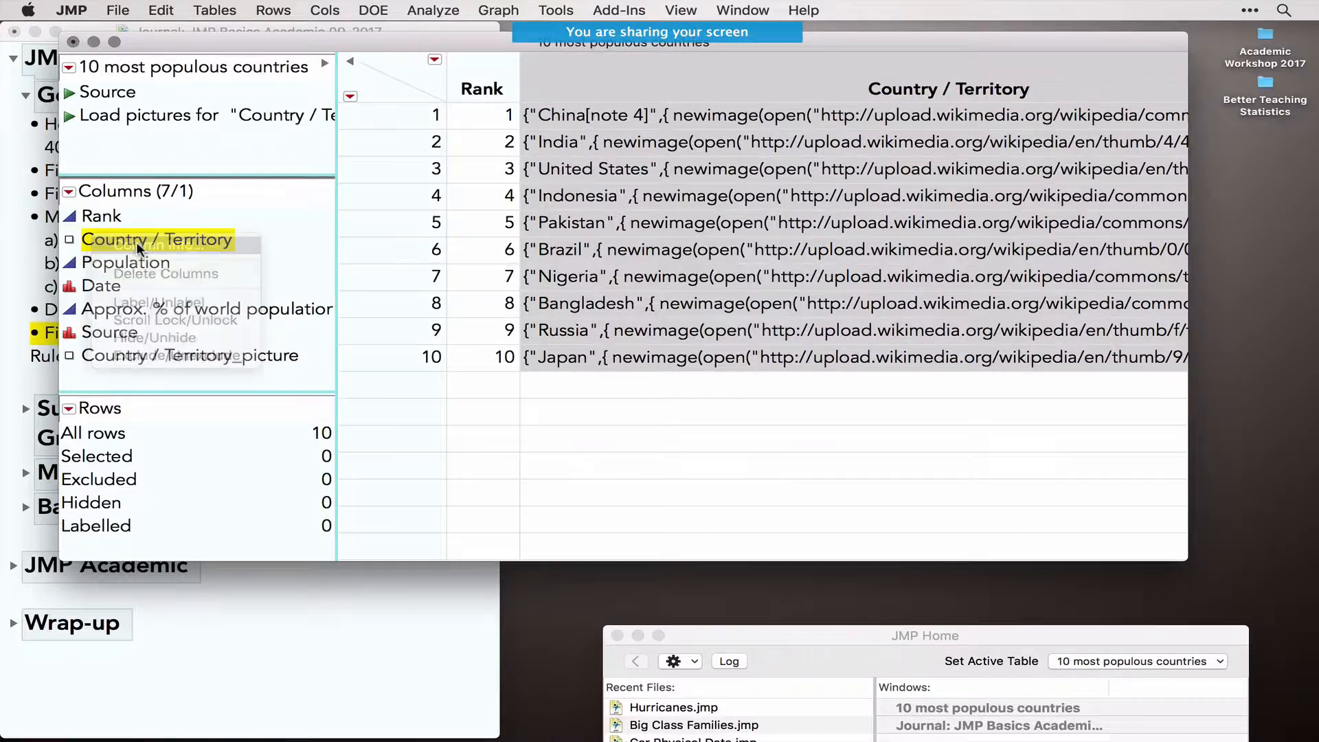
left_click(592, 276)
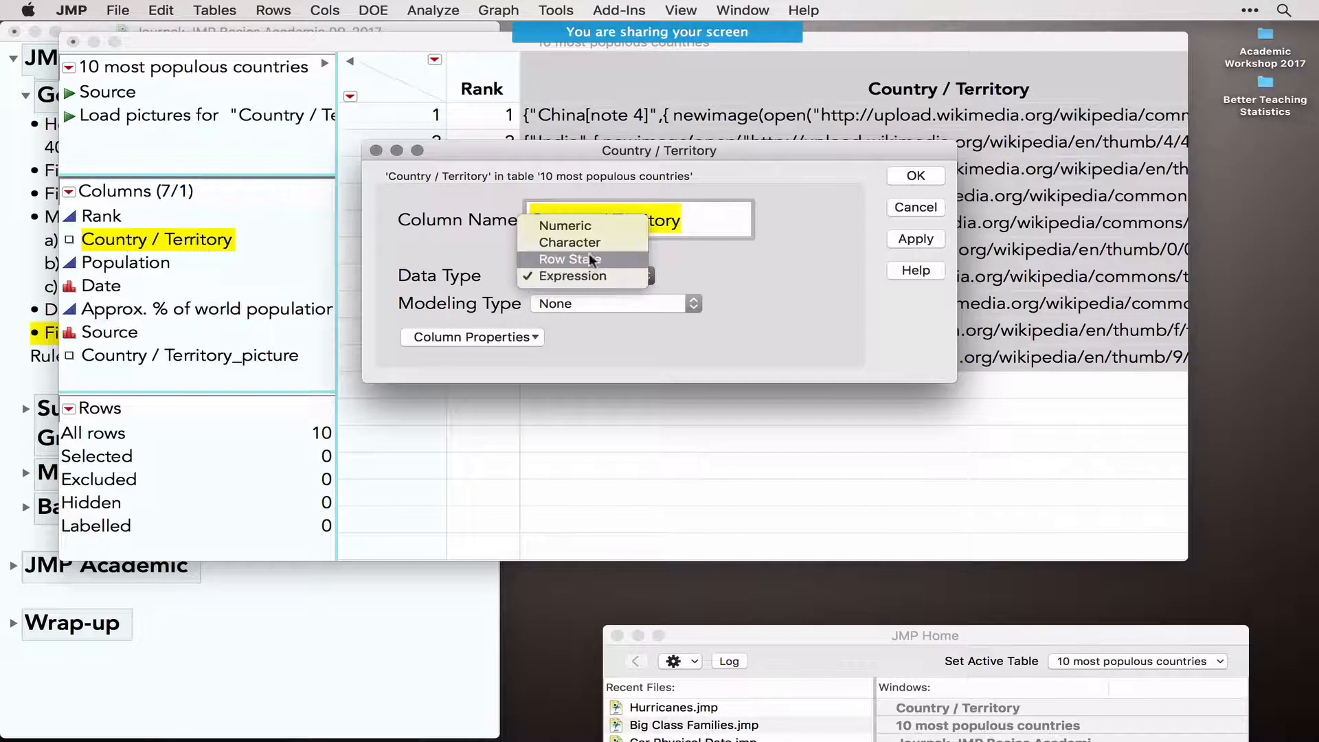
left_click(570, 242)
left_click(595, 303)
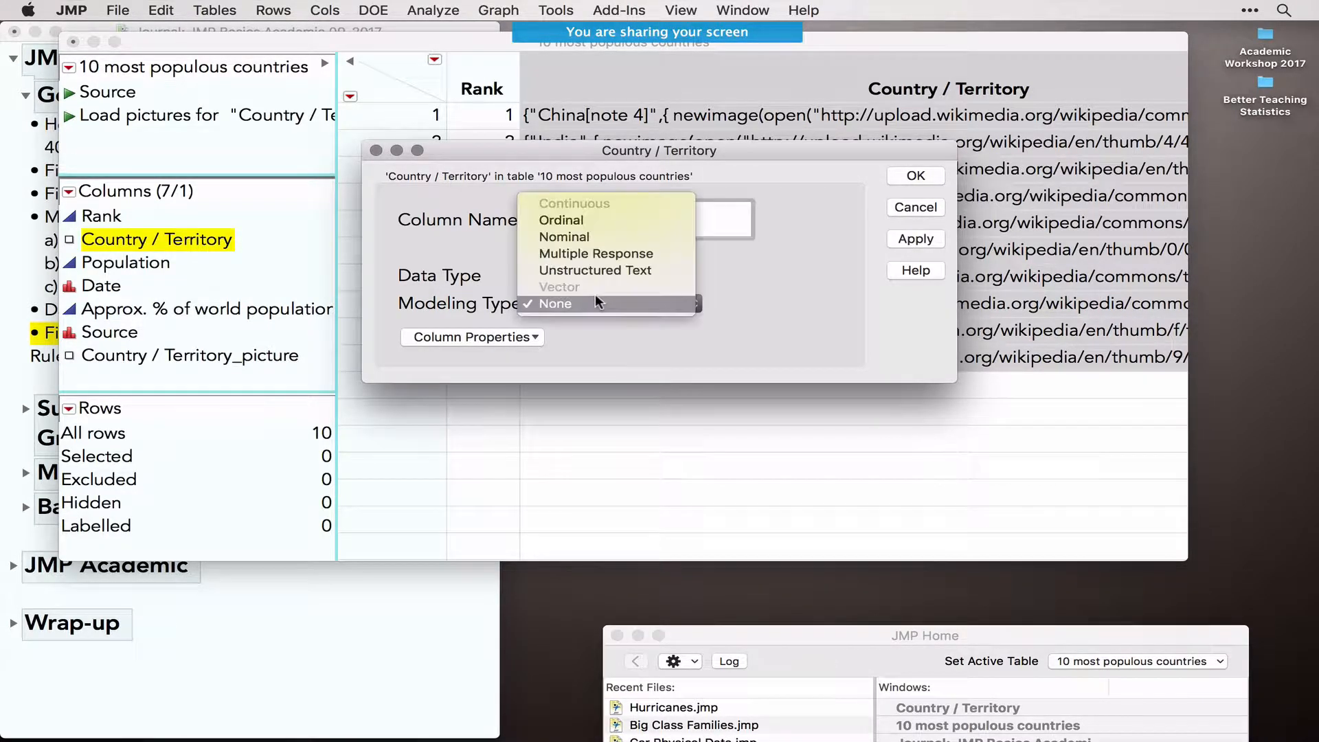
left_click(591, 237)
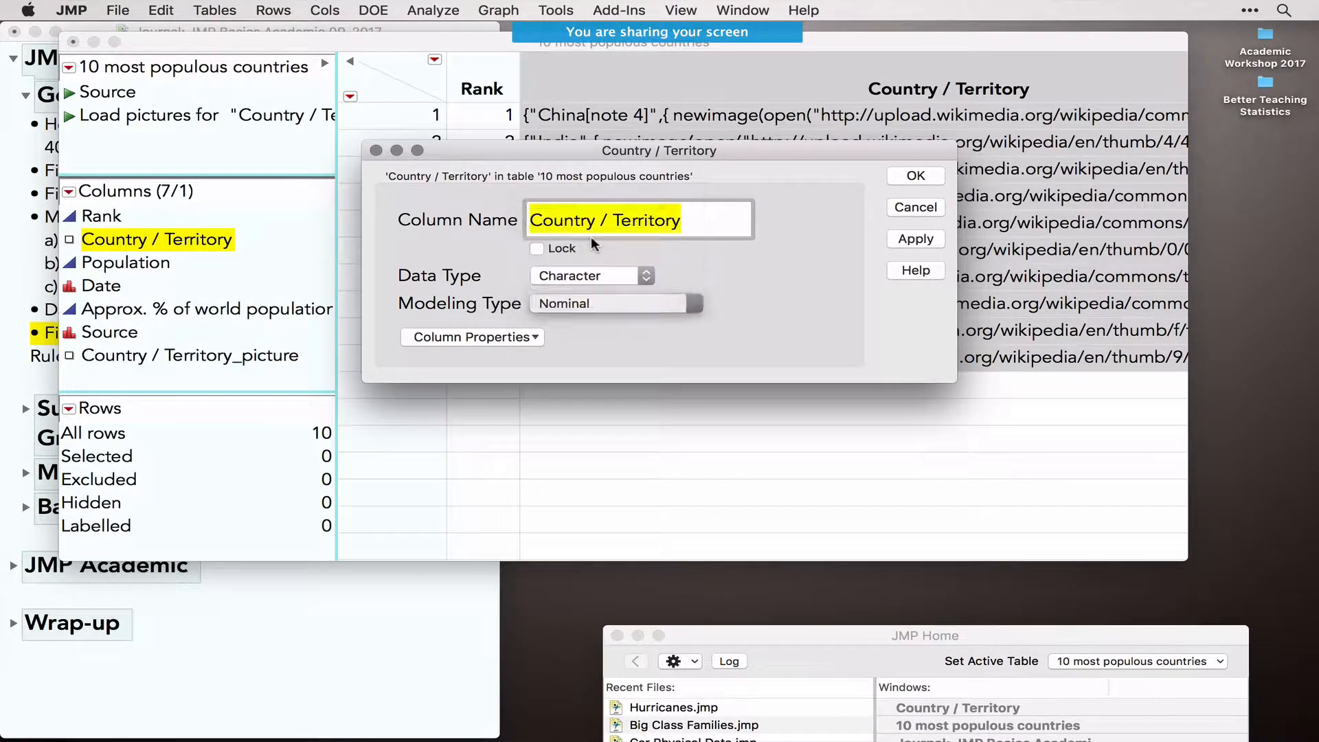
left_click(917, 177)
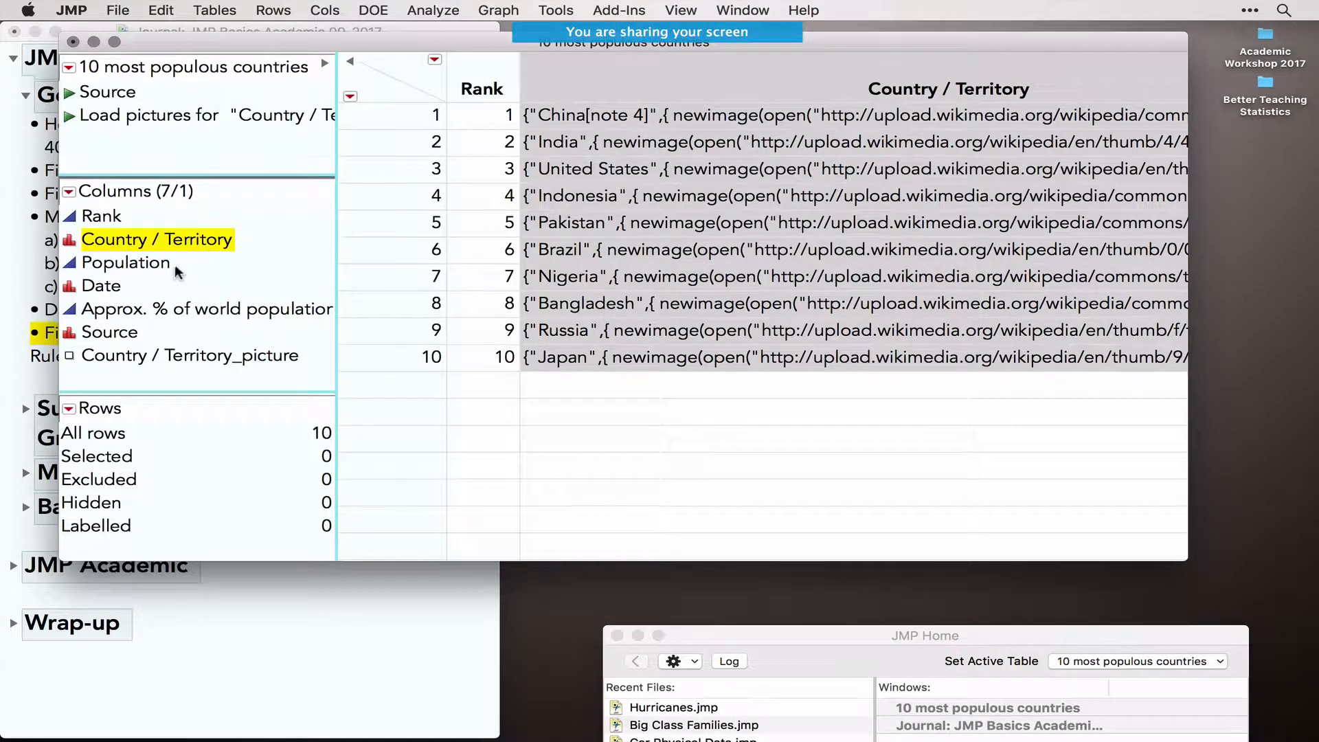
Split the Country / Territory column's text into separate columns using the double quotation mark (") as the delimiter
left_click(328, 10)
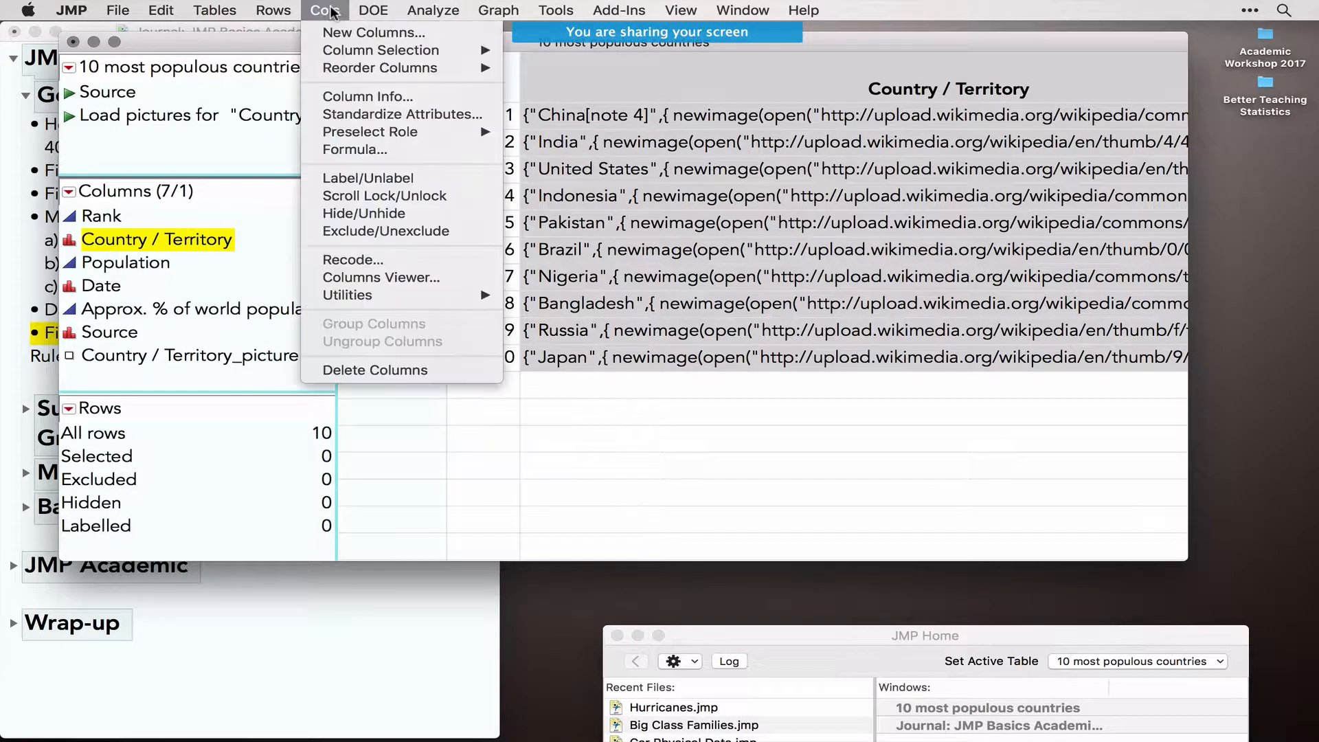
mouse_move(412, 299)
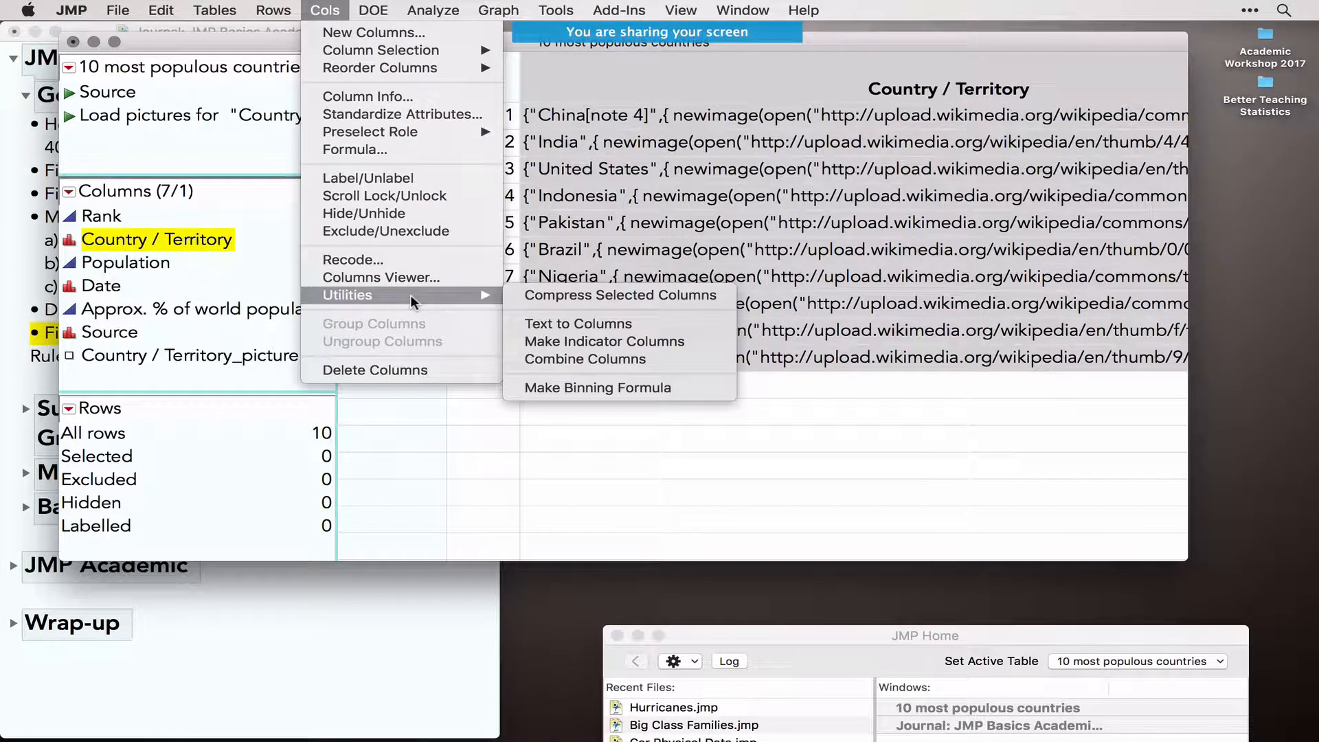
left_click(586, 322)
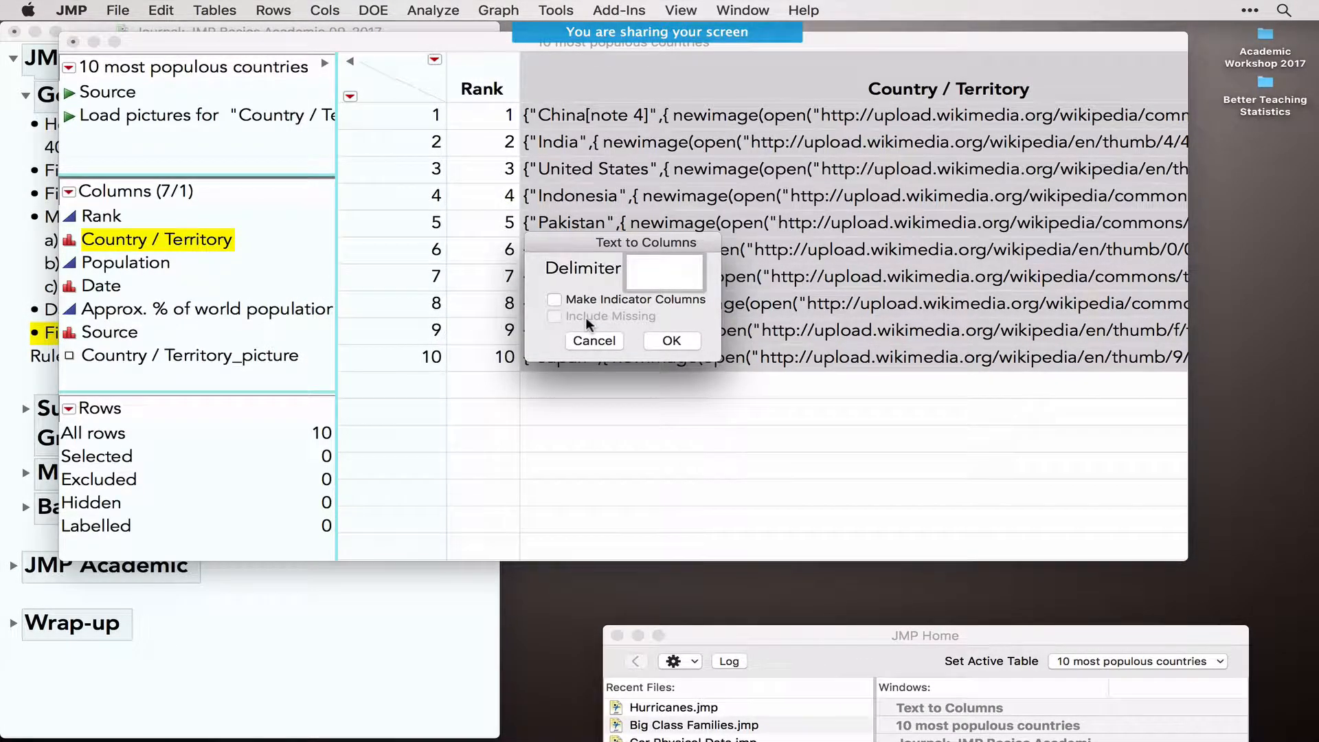
type("\"")
left_click(673, 341)
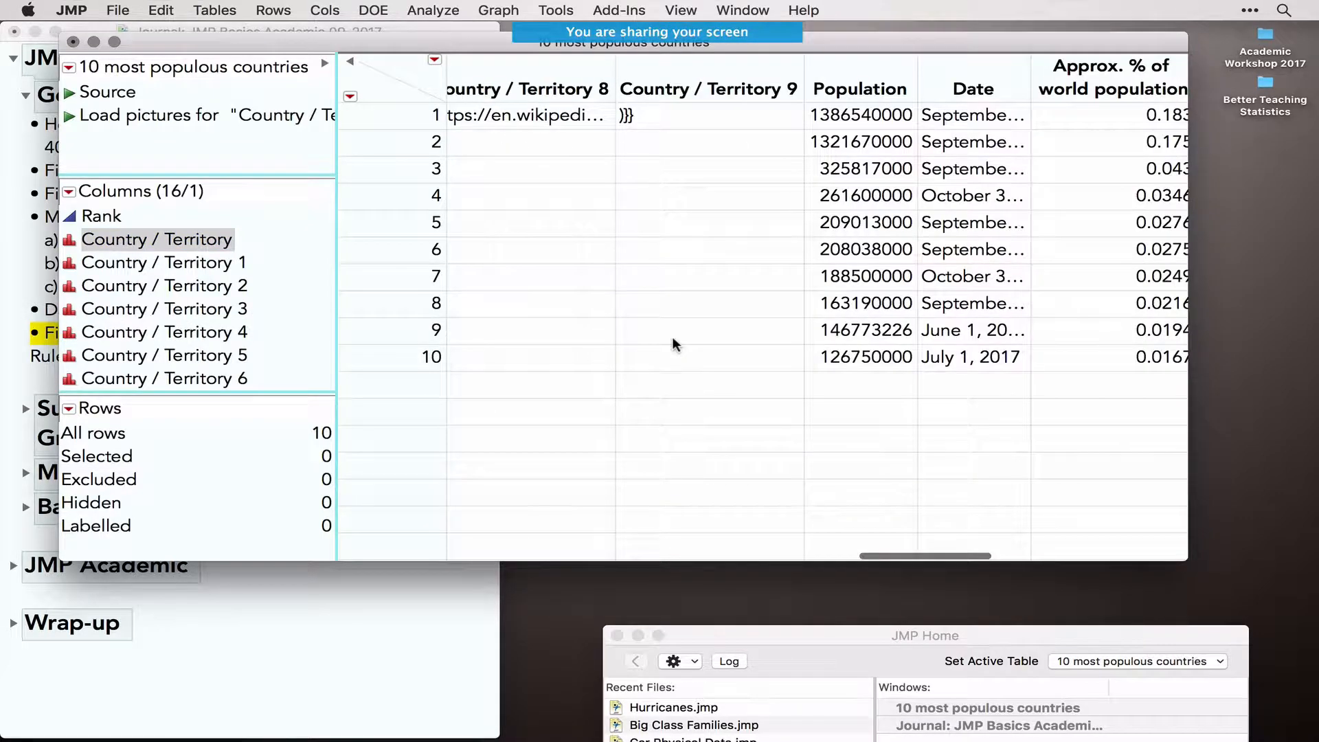
Find the Country / Territory 2 column and remove the "[note 4]" suffix from its first cell so it reads China
left_click(172, 266)
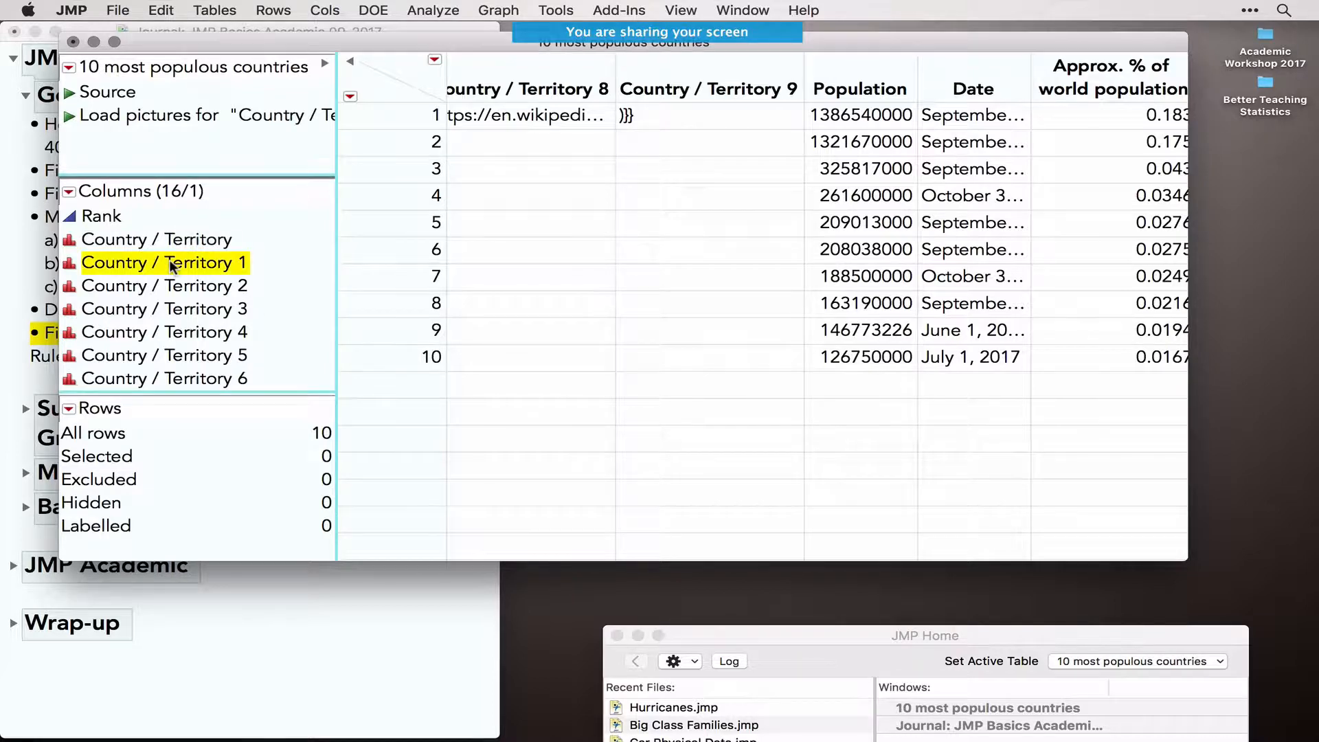
left_click(199, 286)
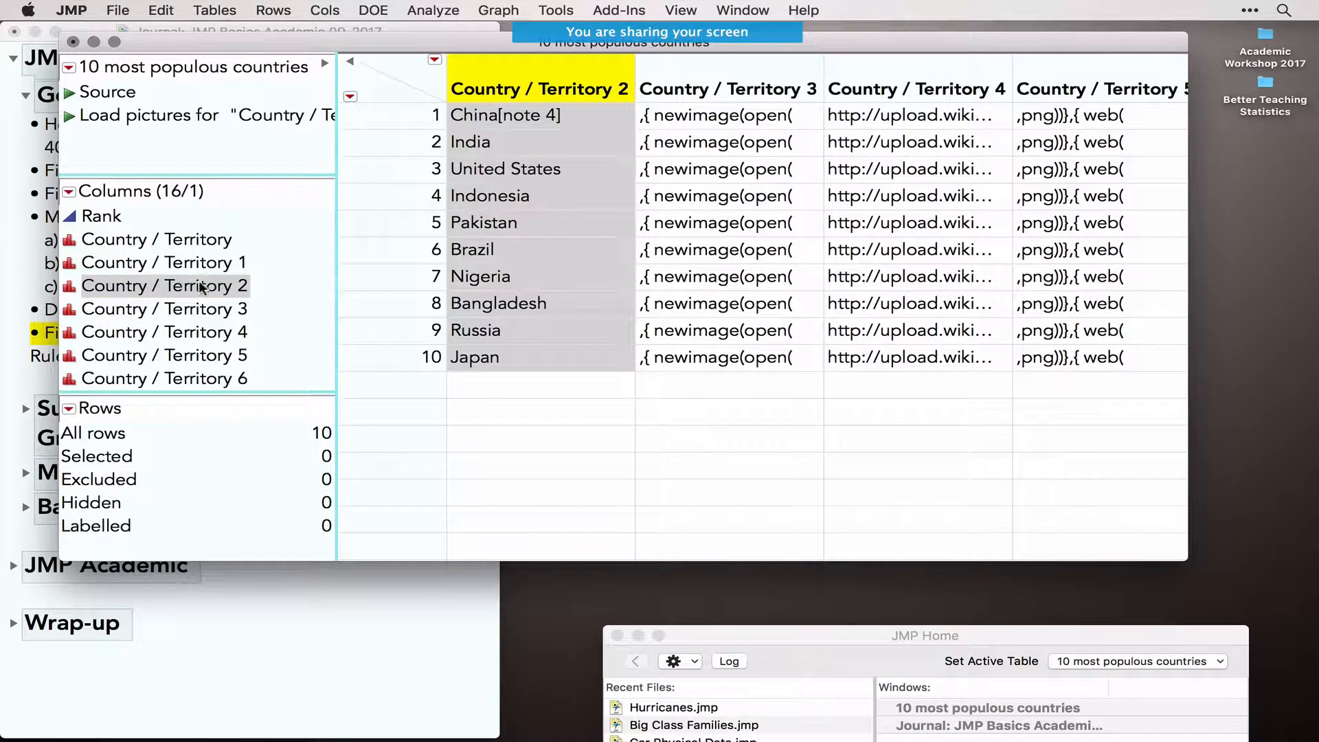
double_click(566, 118)
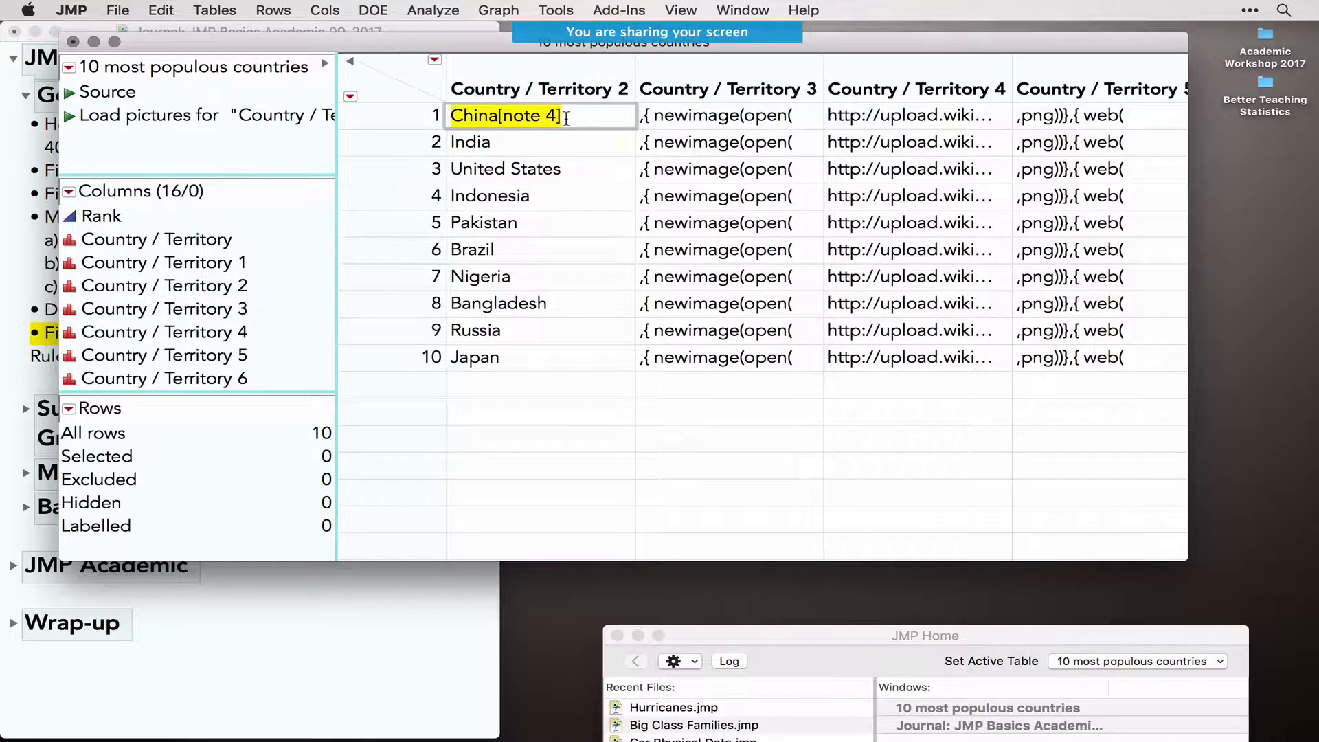
left_click(565, 118)
key("BackSpace")
key("BackSpace")
key("BackSpace")
key("BackSpace")
key("BackSpace")
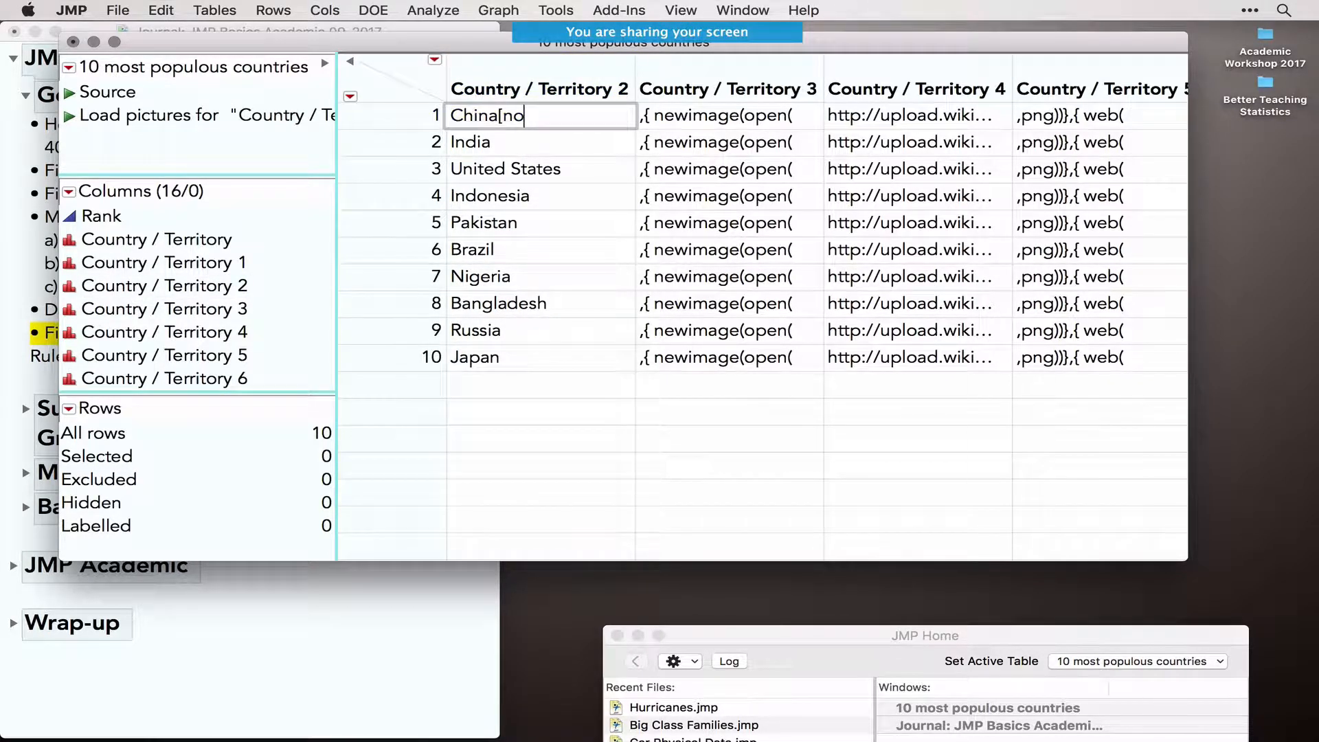
key("BackSpace")
key("BackSpace")
key("BackSpace")
double_click(583, 412)
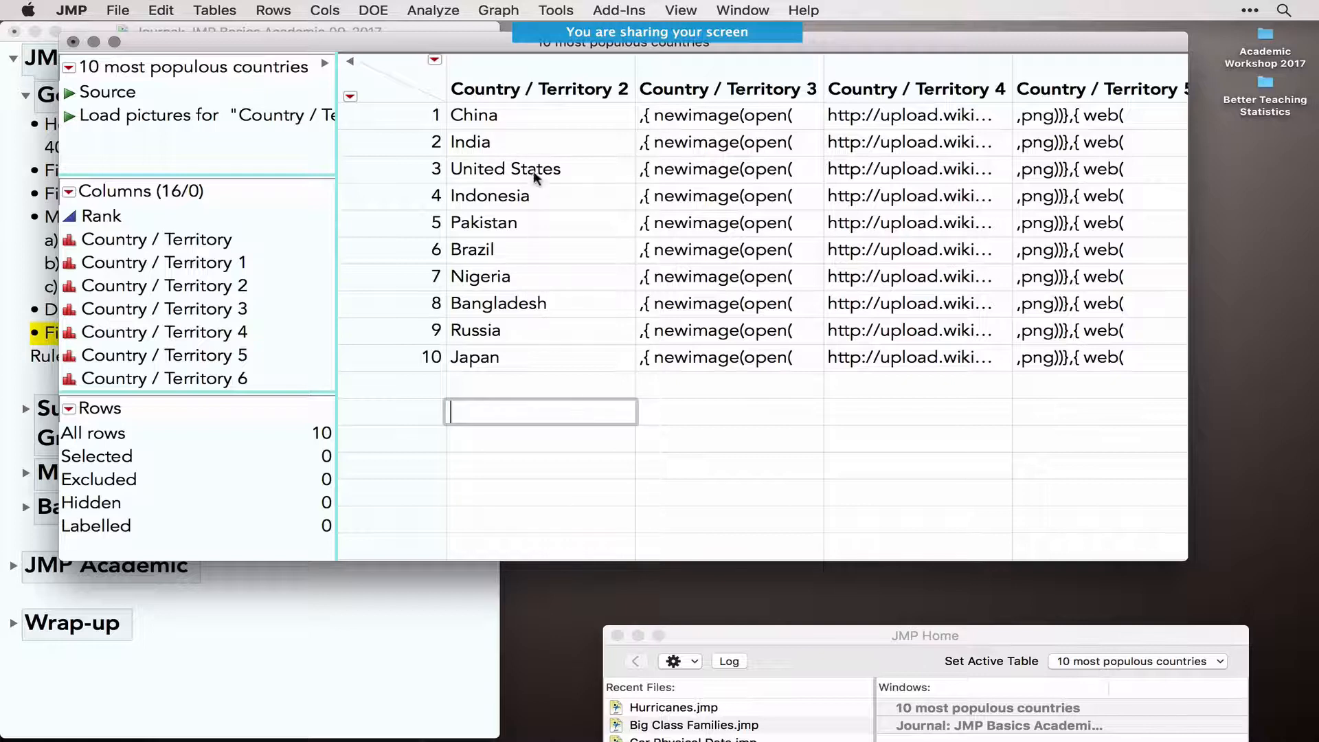
Set the Country / Territory_picture column as a label column
left_click(196, 263)
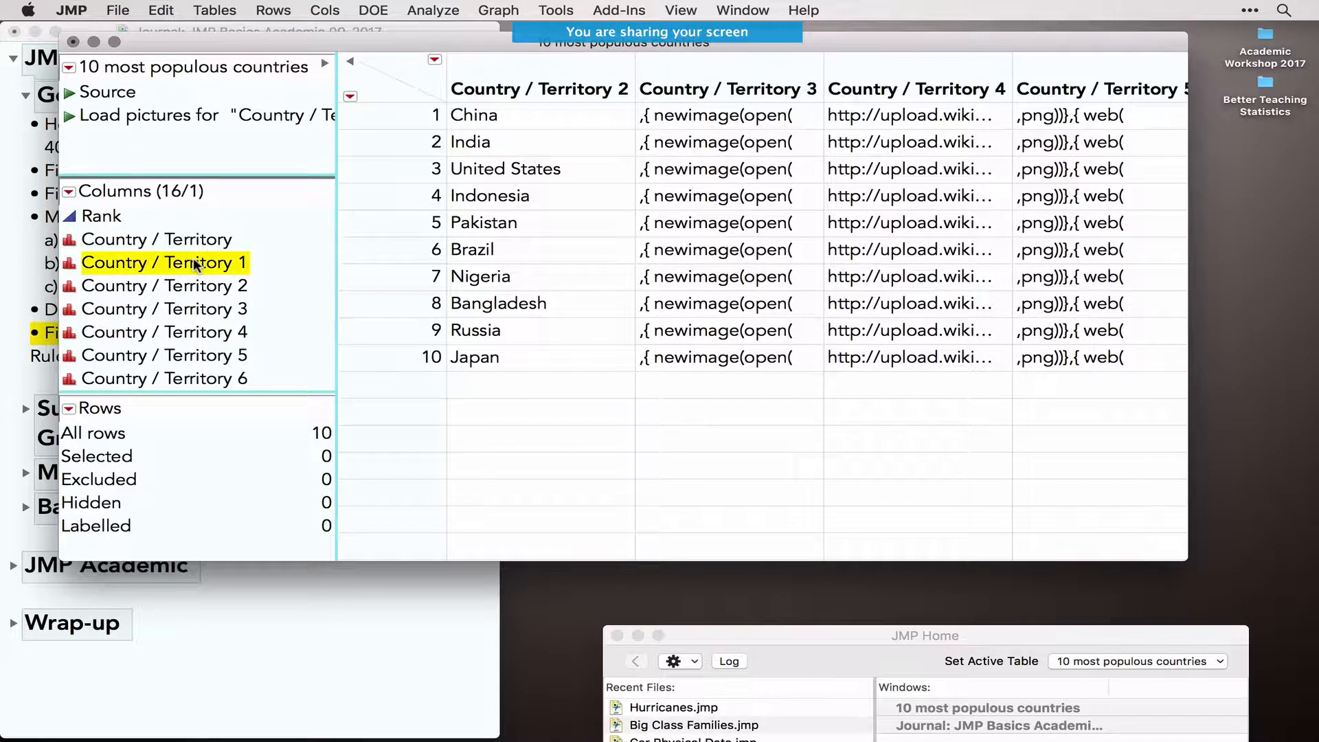
scroll(196, 264, "down", 5)
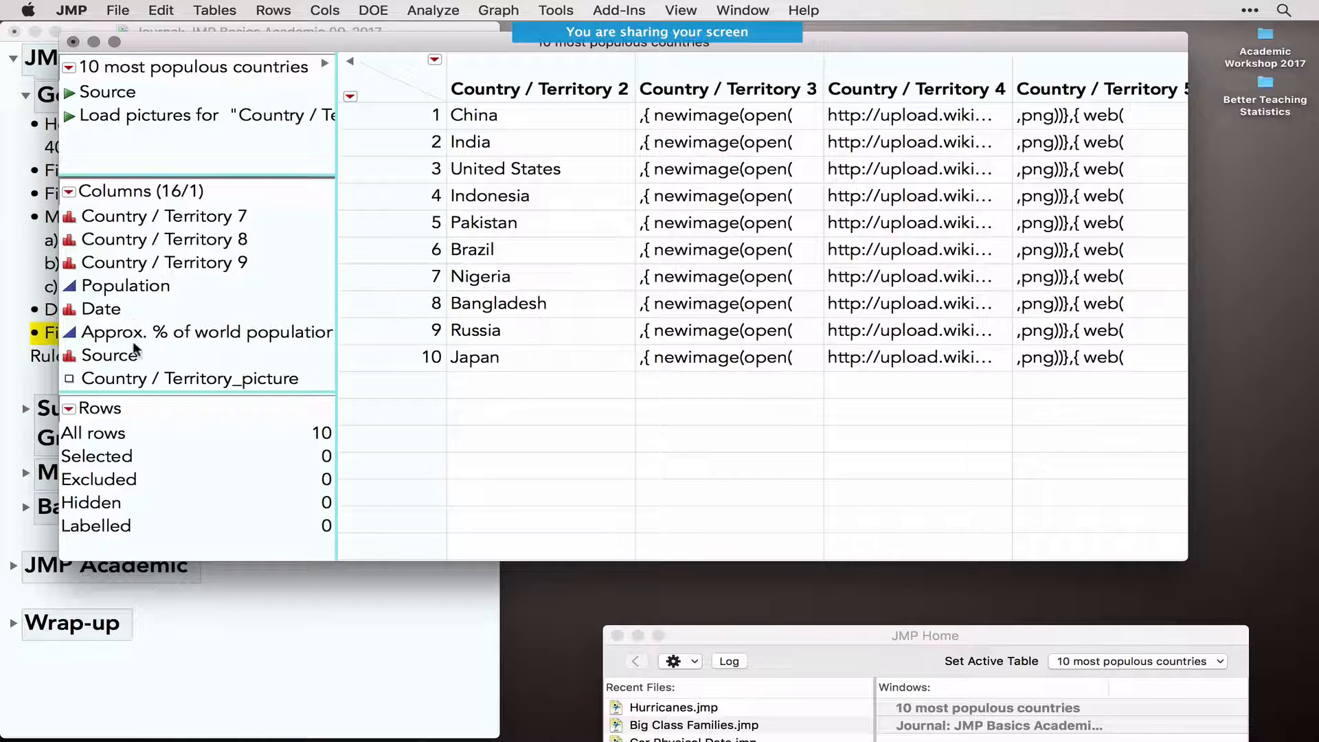
left_click(198, 380)
right_click(198, 380)
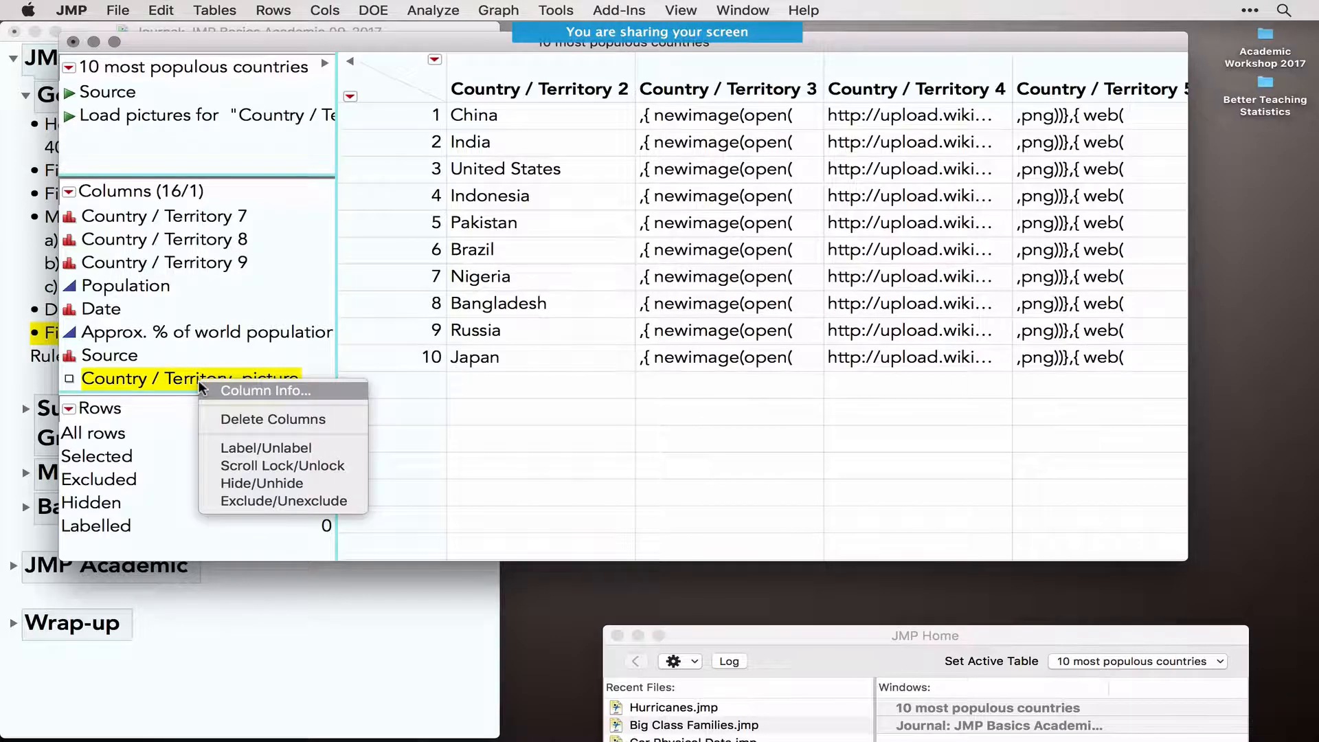
left_click(275, 445)
Create a world map in Graph Builder with Country / Territory 2 as the map shape, including the countries with missing data
left_click(491, 11)
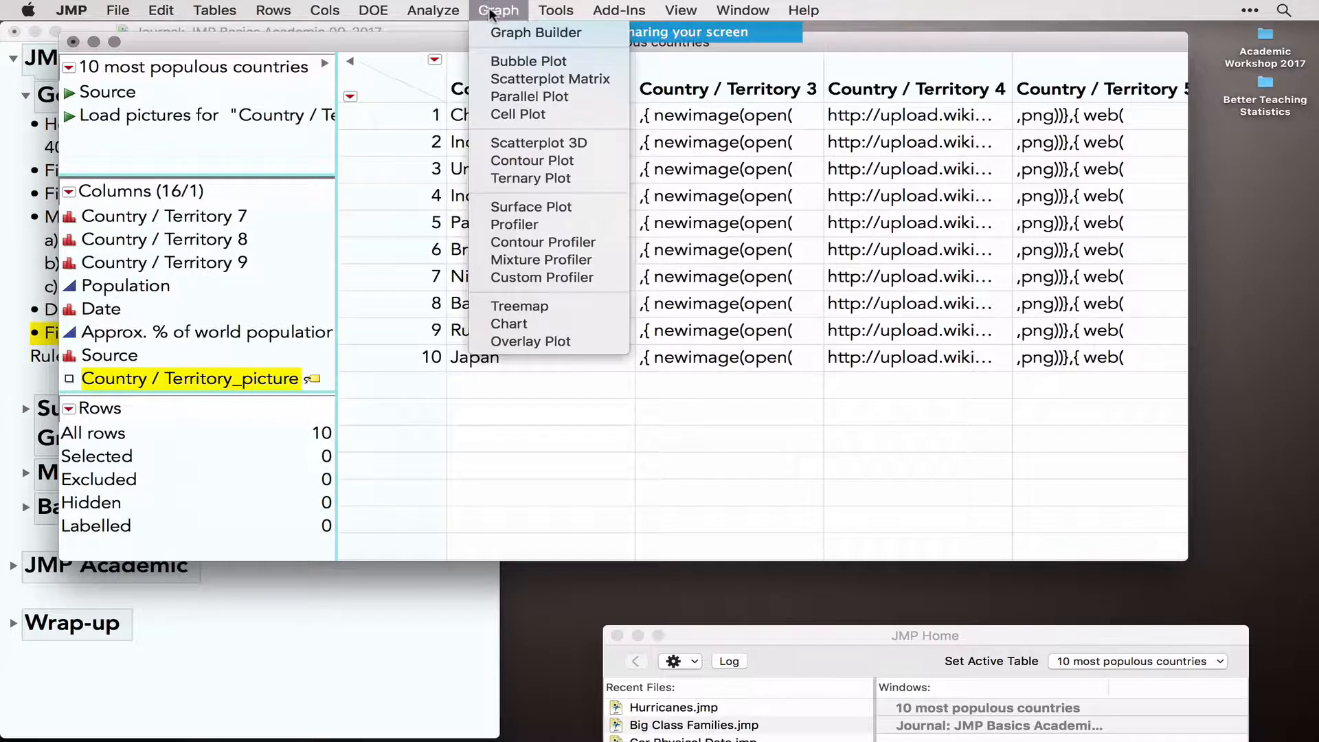
left_click(515, 32)
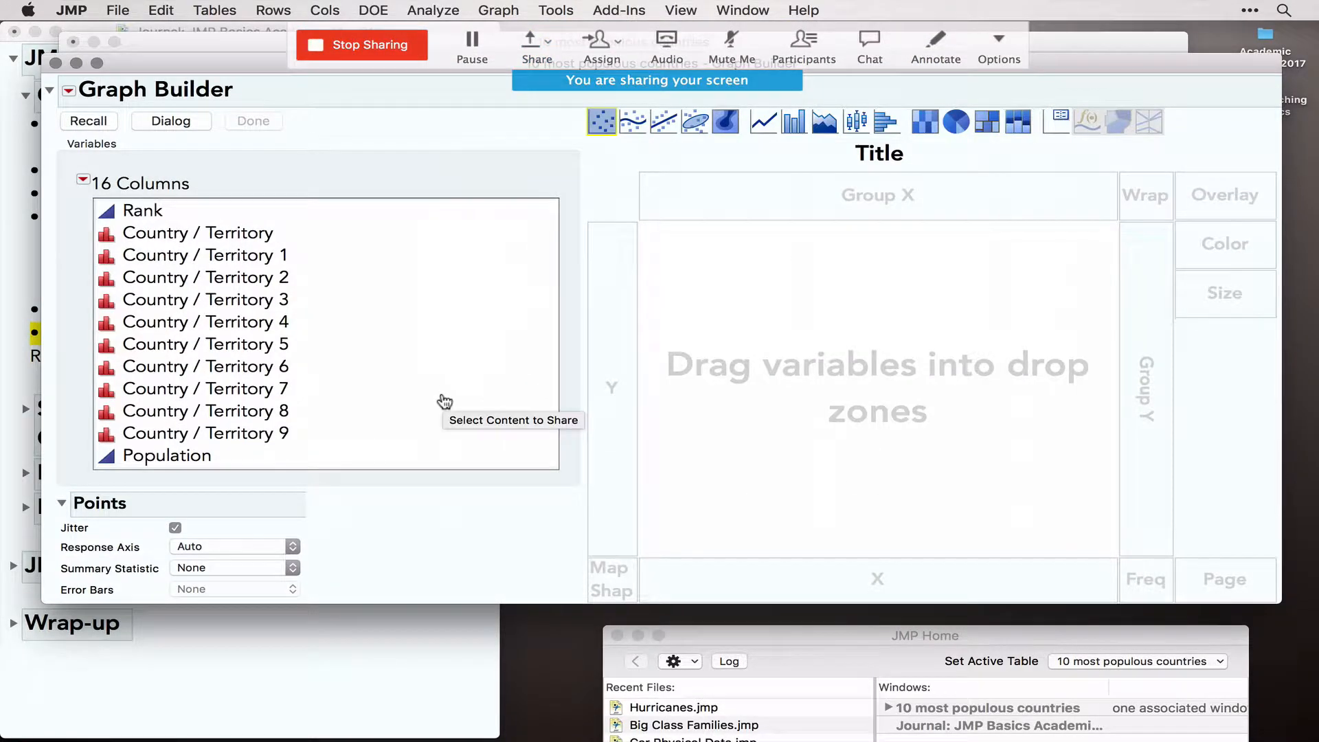
scroll(172, 342, "down", 1)
scroll(171, 342, "up", 1)
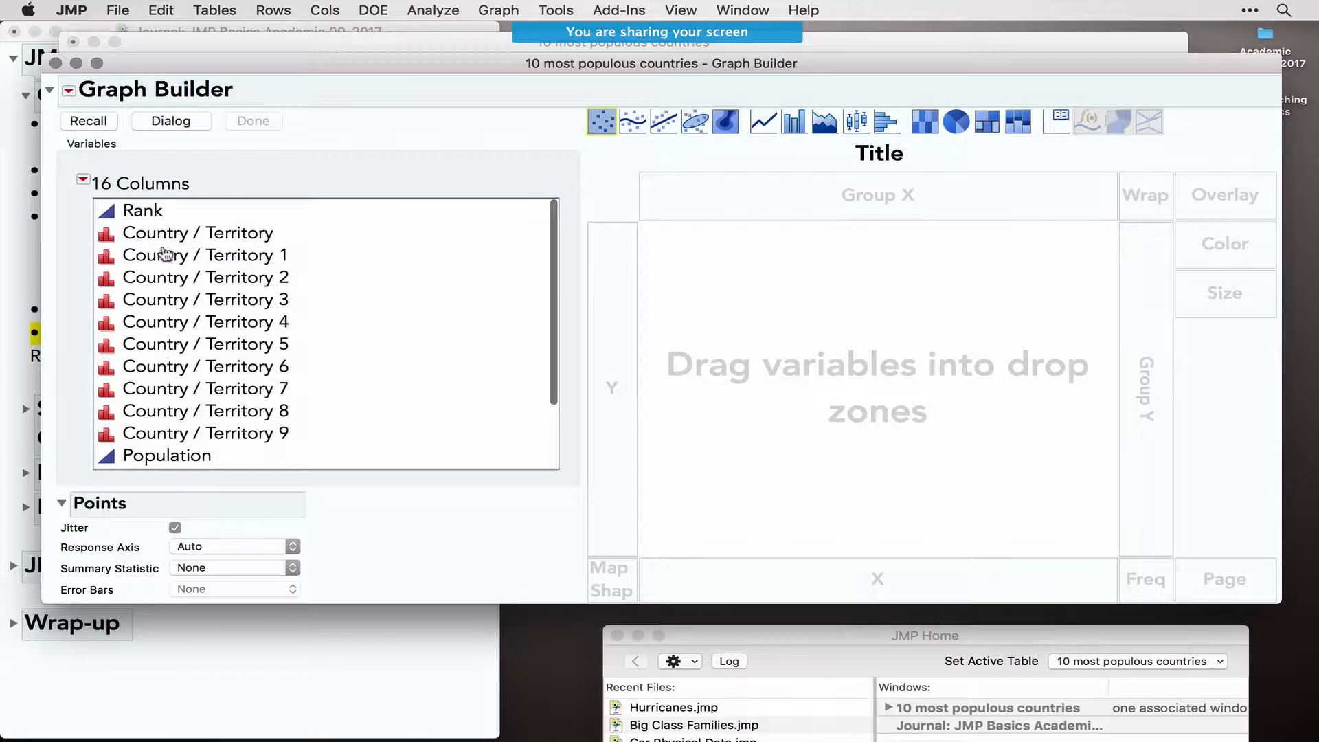
left_click(182, 282)
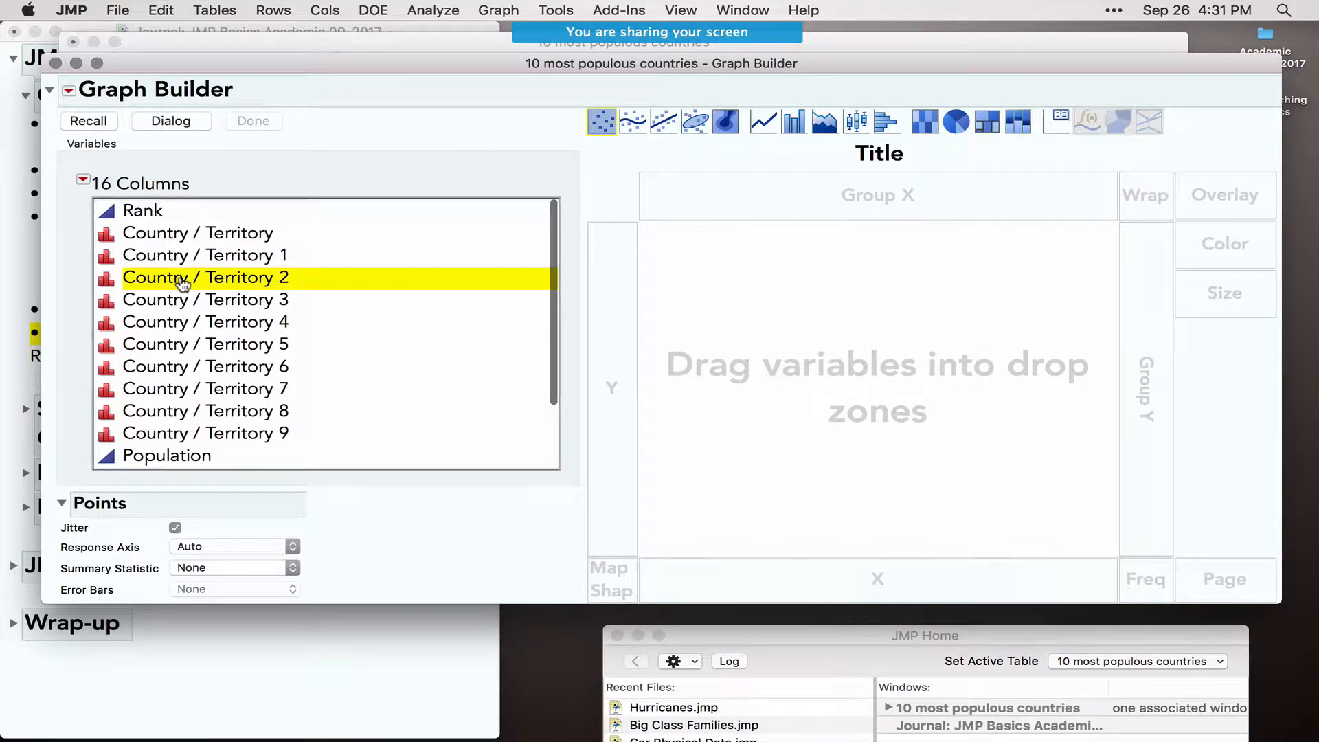
left_click_drag(182, 283, 611, 575)
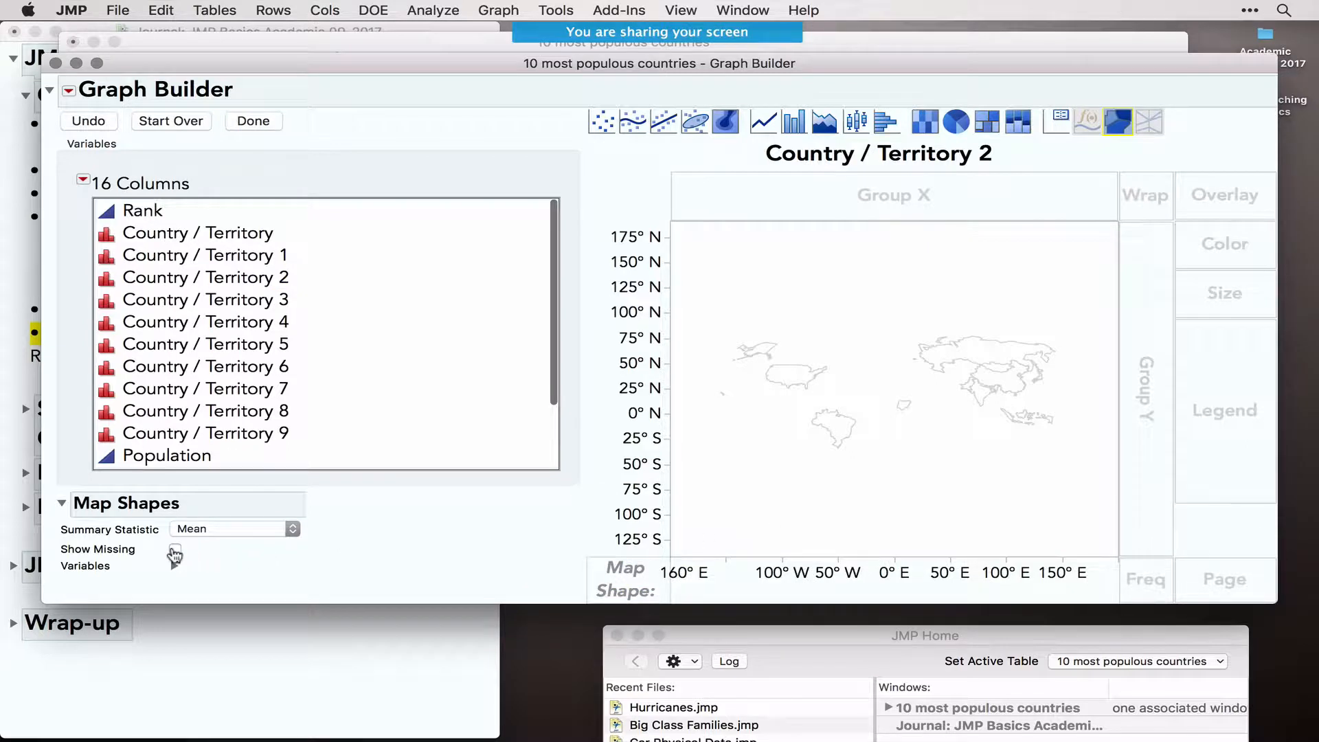
left_click(176, 549)
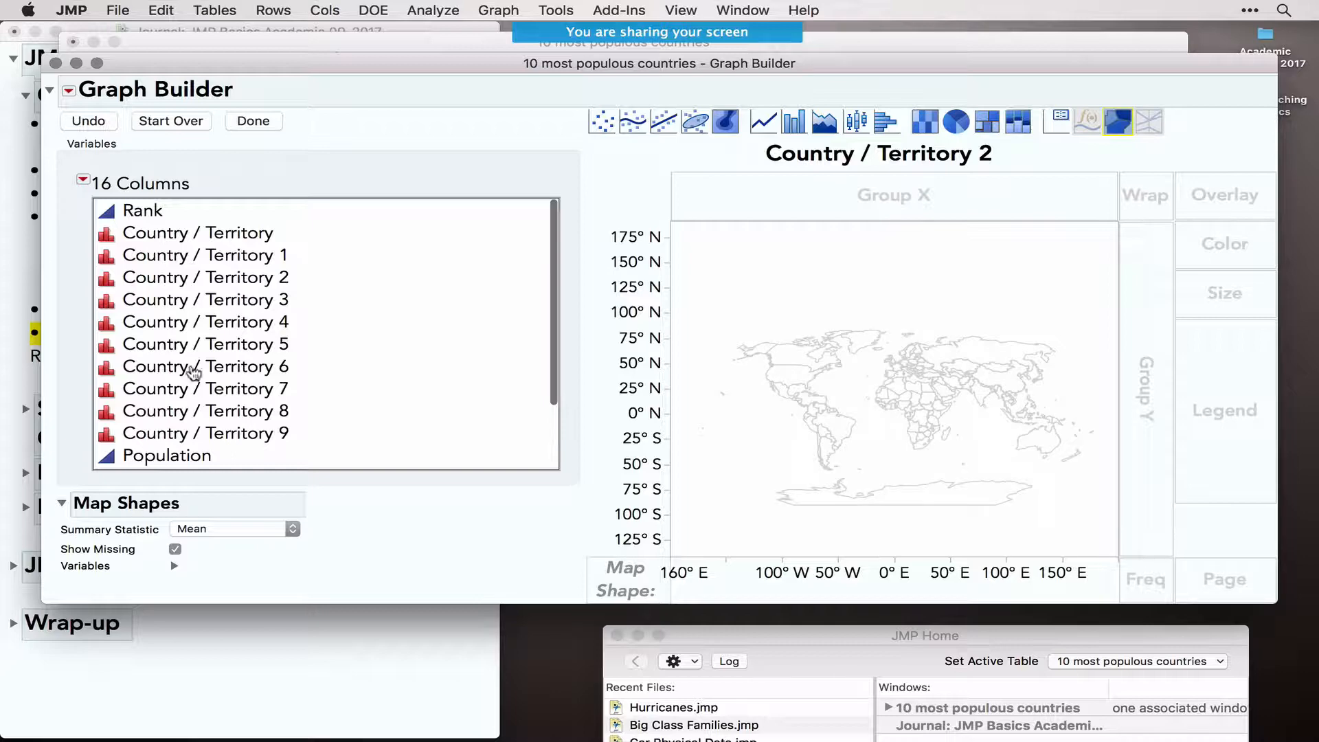
Color the map by Population, finish the graph, and enlarge its window to fill the screen
left_click_drag(175, 459, 931, 455)
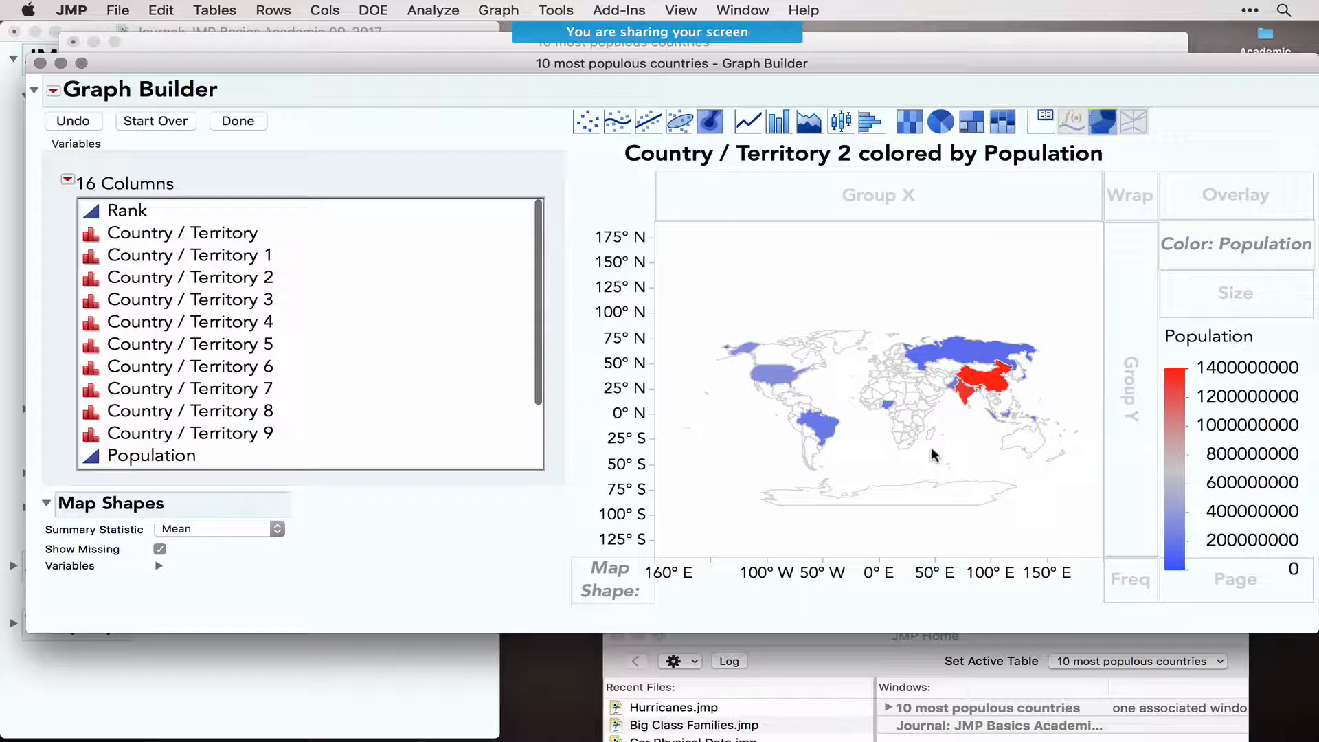
left_click(240, 122)
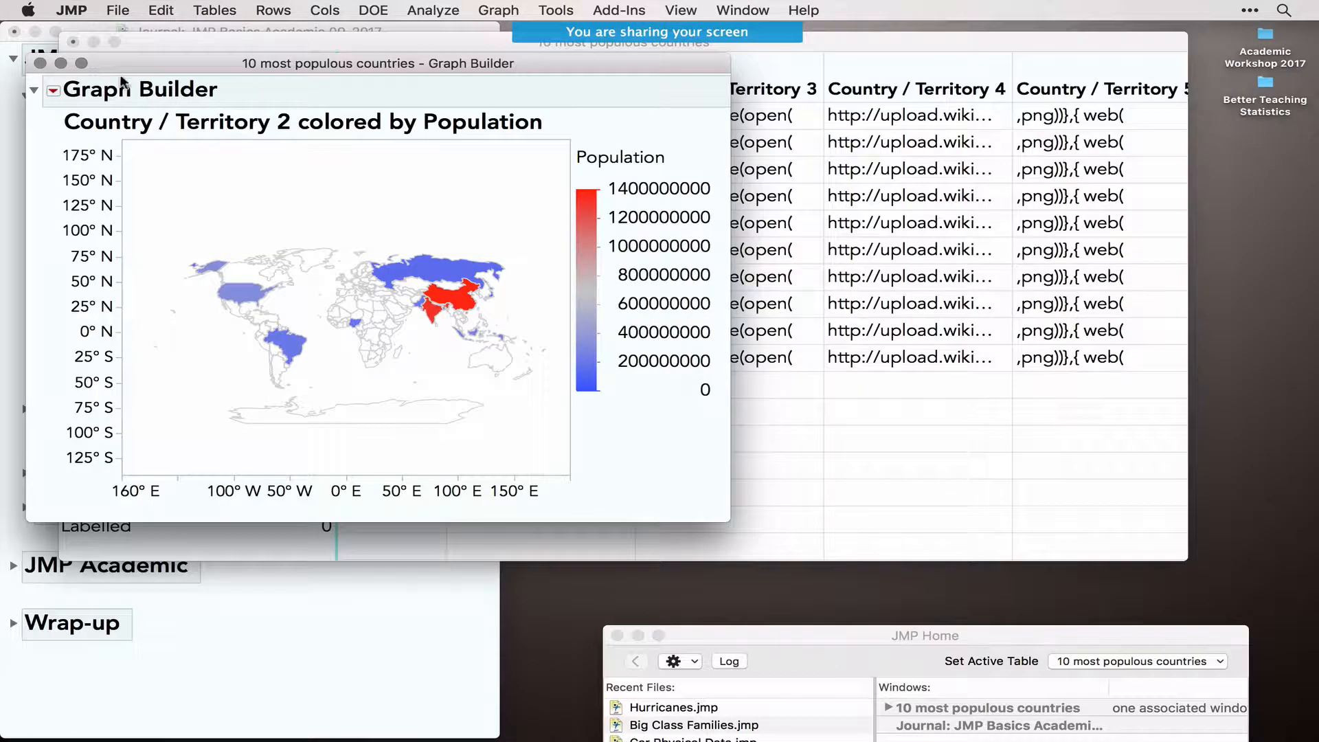
left_click(81, 62)
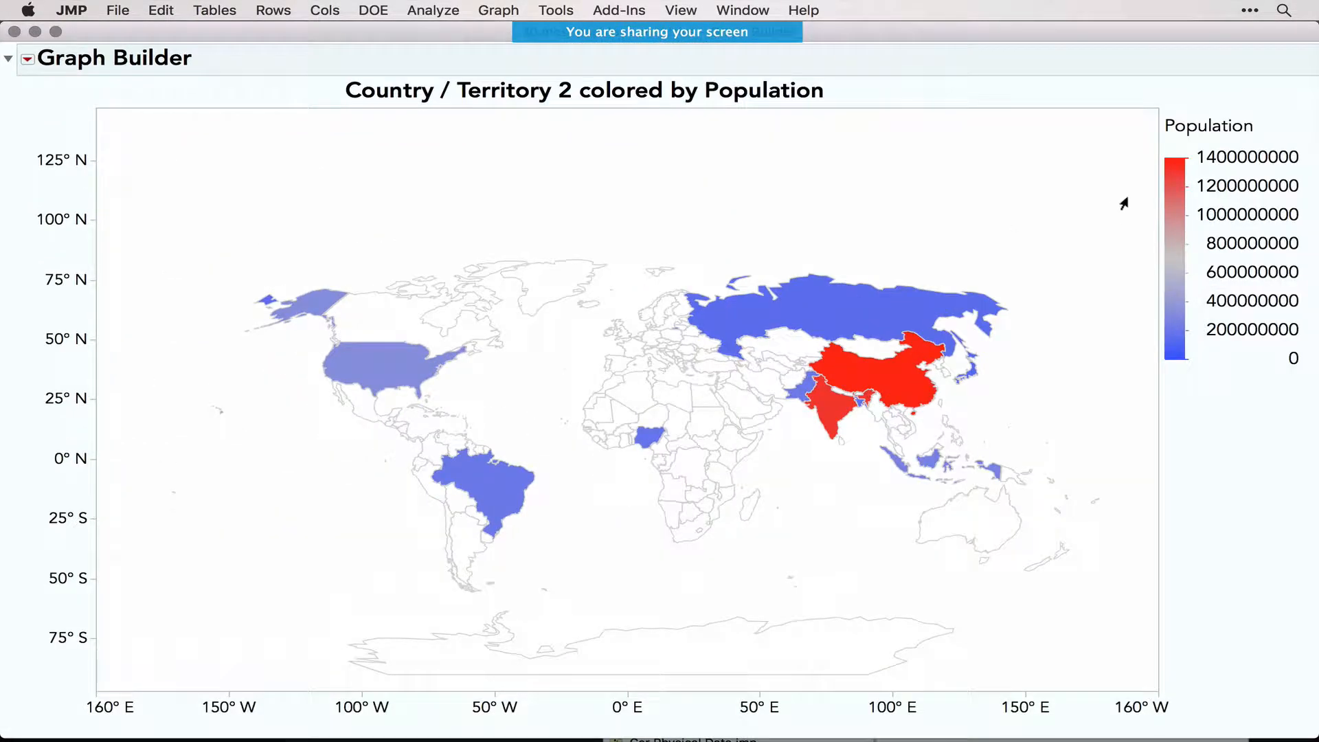
Change the Population legend's color theme to the sequential White to Blue gradient
right_click(1171, 227)
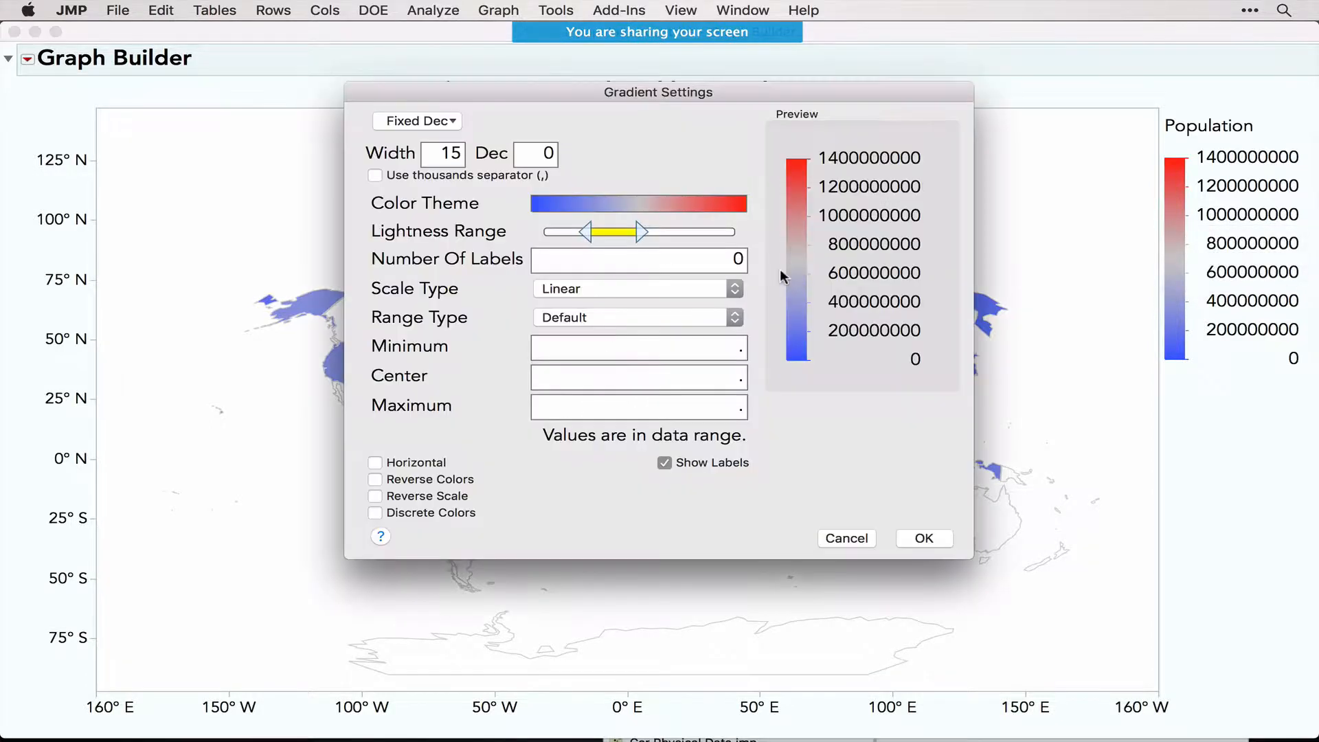
left_click(625, 205)
left_click(484, 218)
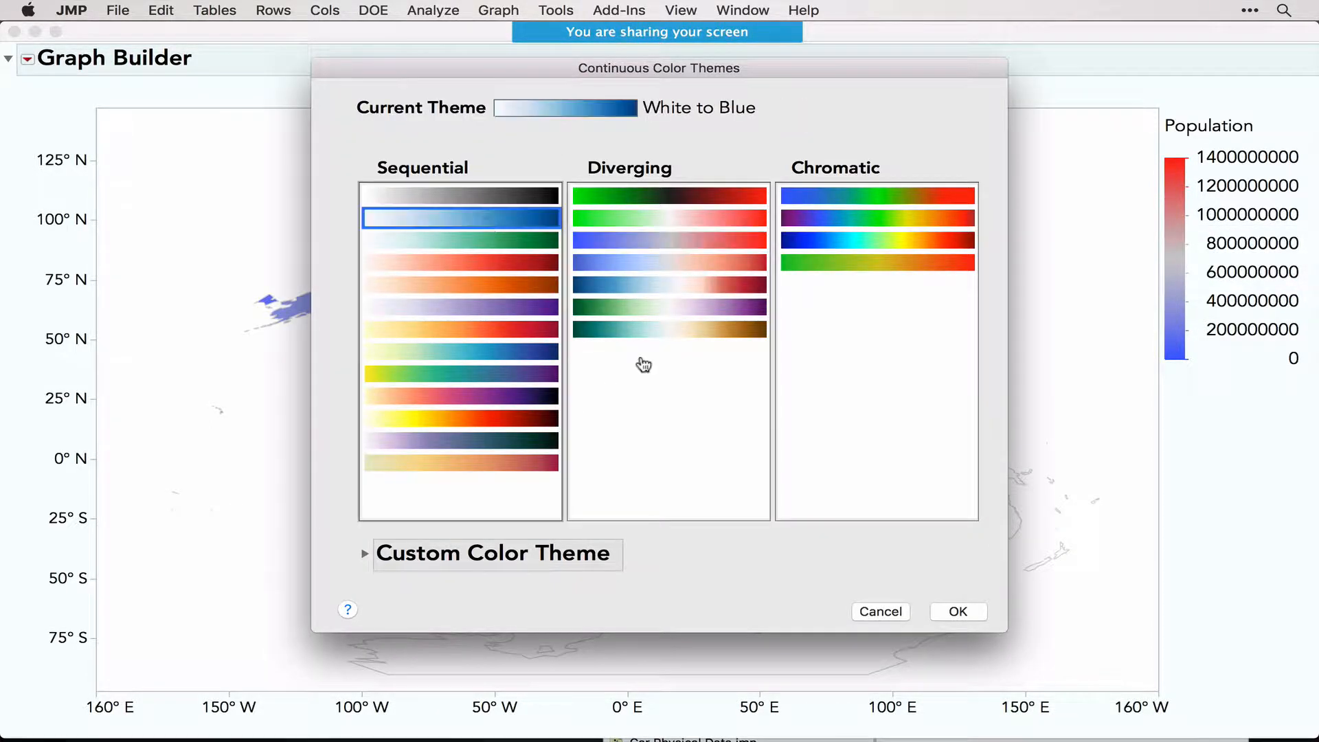
left_click(958, 612)
left_click(923, 539)
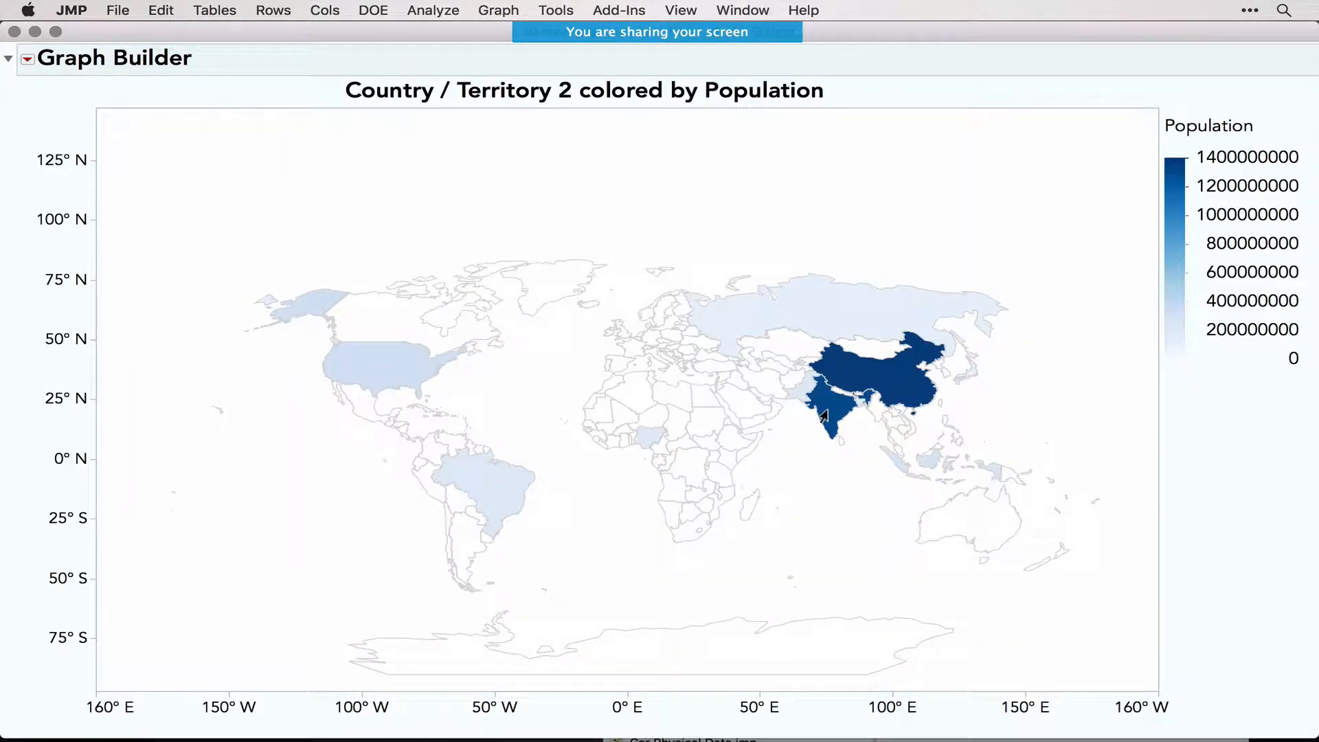
Inspect India, China and Russia on the map, and close the graph and the data table without saving
mouse_move(822, 415)
mouse_move(836, 377)
mouse_move(799, 300)
left_click(15, 31)
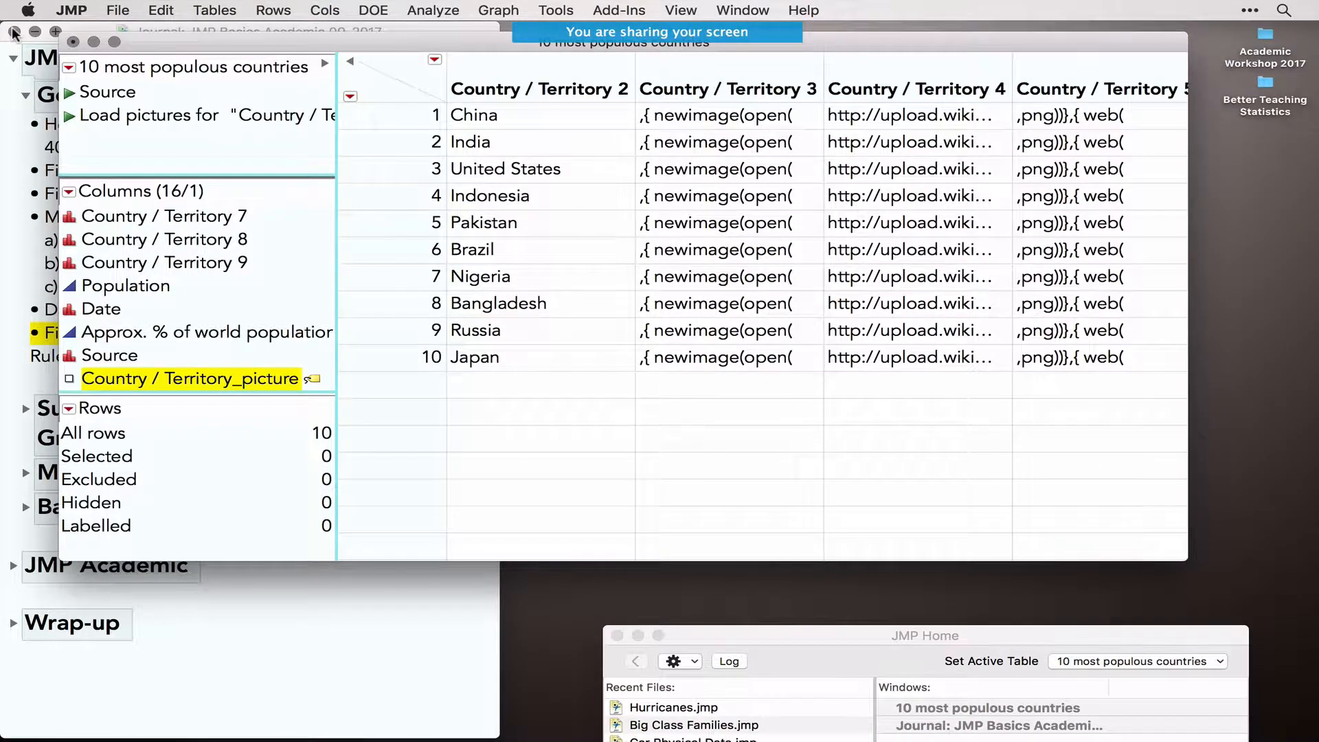
left_click(73, 42)
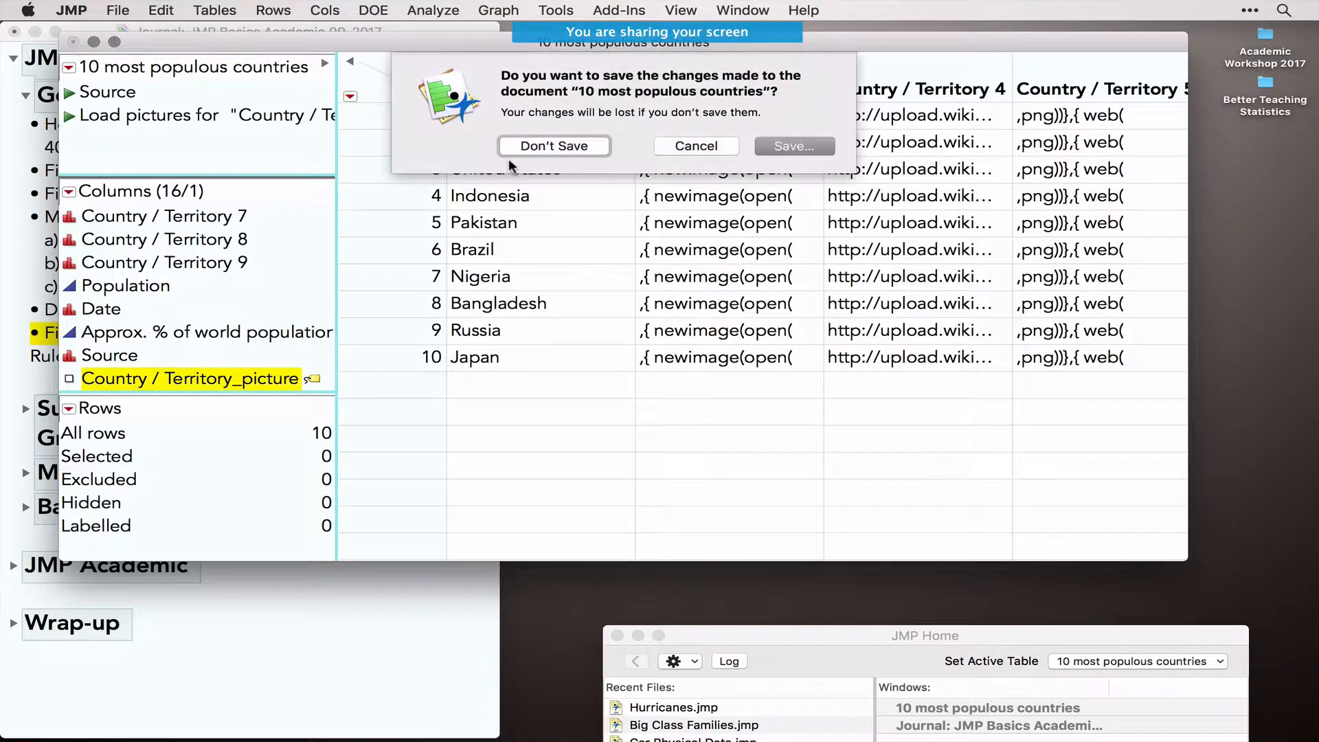
left_click(575, 147)
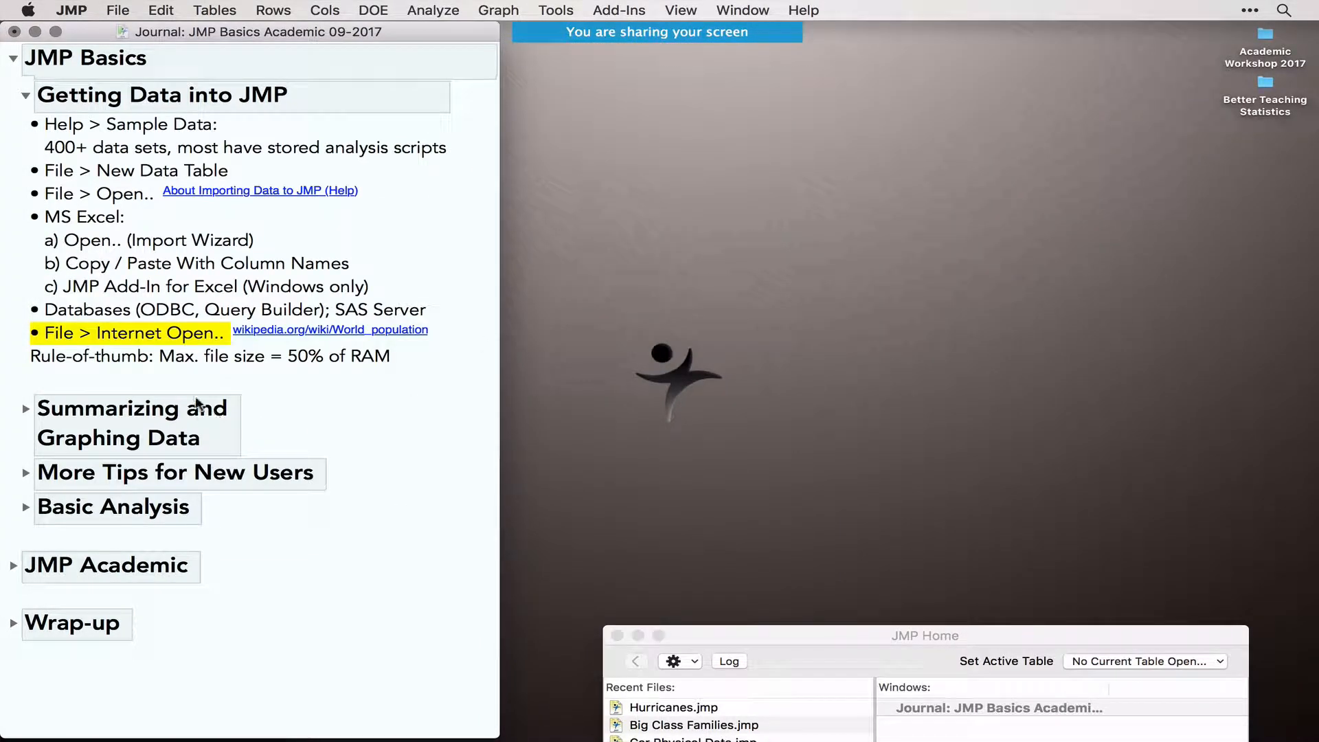
Collapse the journal's Getting Data into JMP section and expand the Summarizing and Graphing Data section to show its topics
left_click(25, 96)
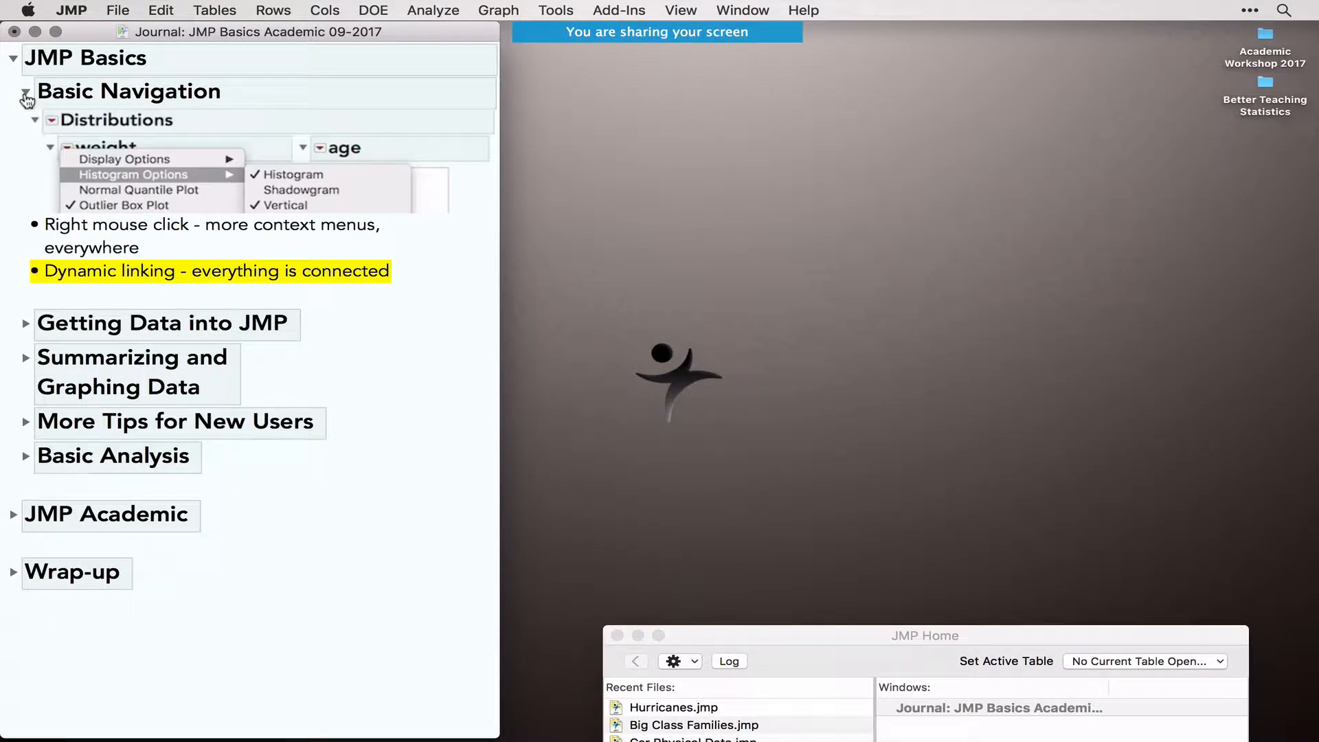
left_click(26, 358)
scroll(176, 492, "down", 4)
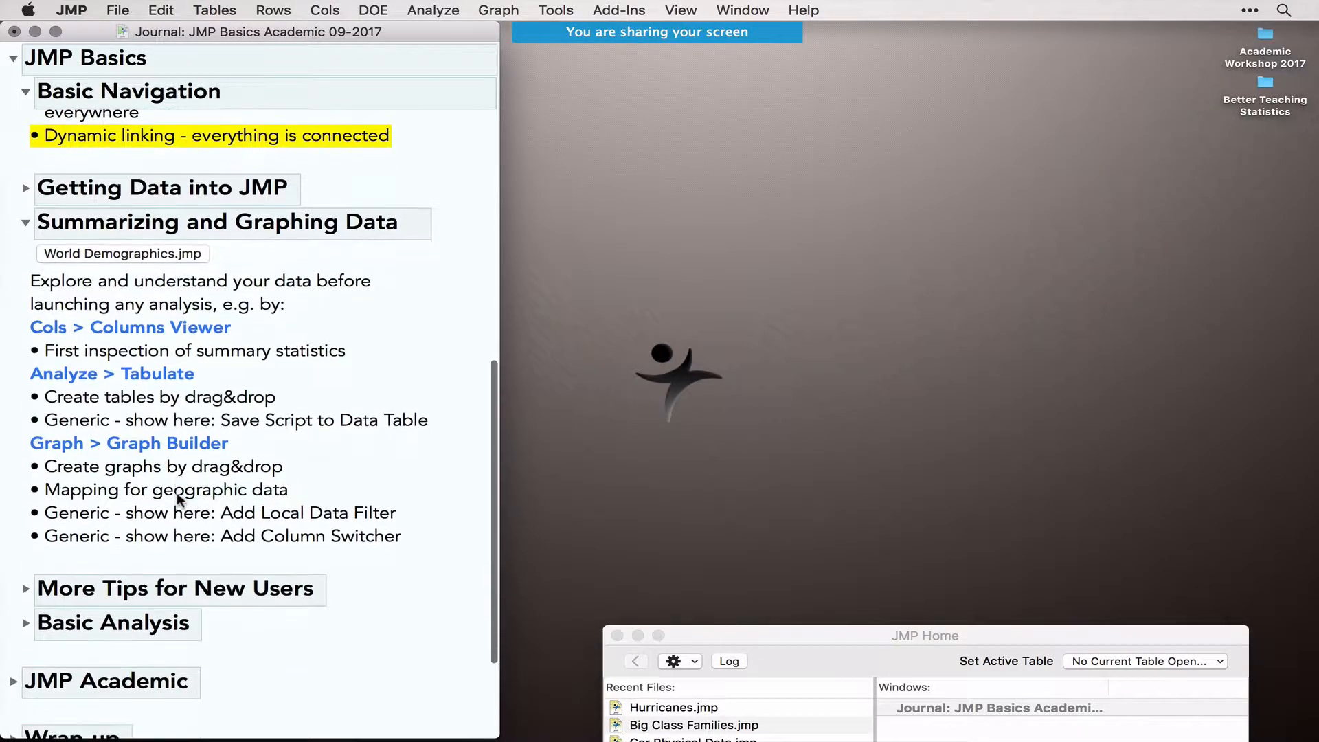
scroll(175, 492, "down", 1)
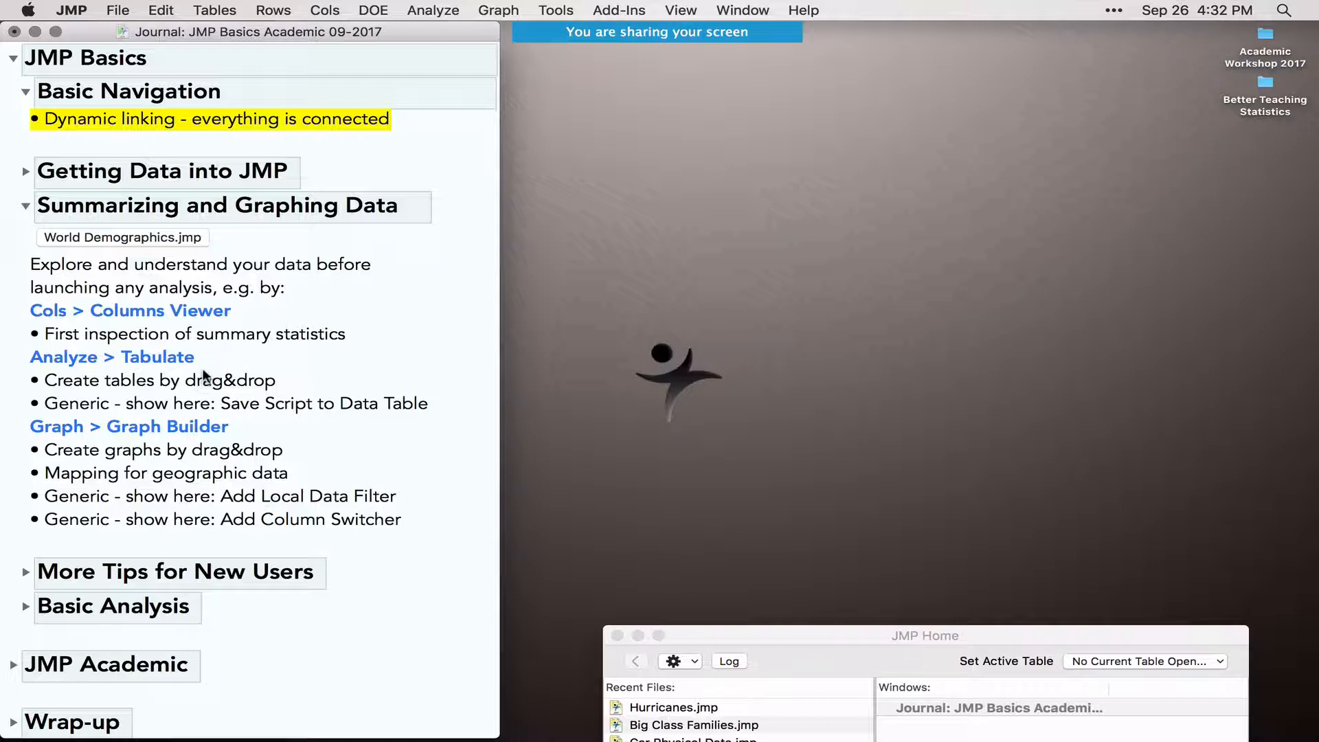
scroll(201, 351, "down", 1)
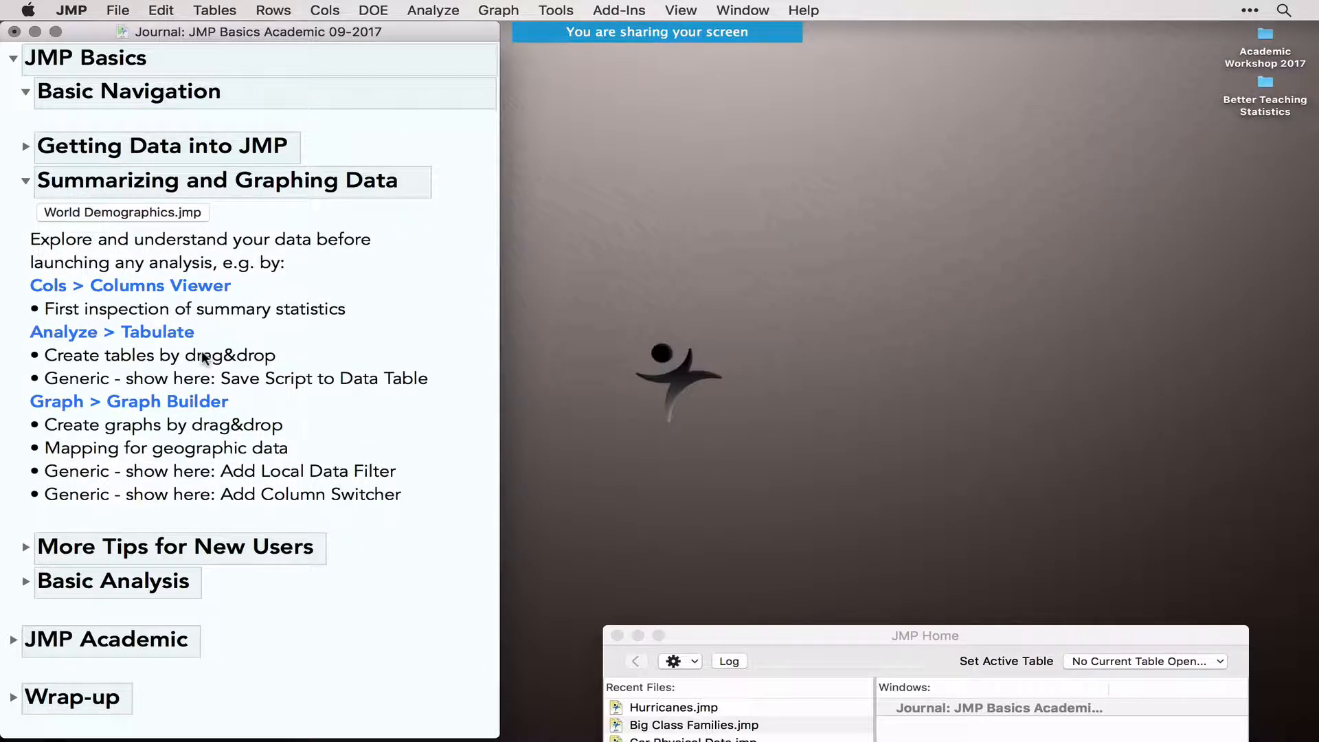
Open the World Demographics.jmp table from the journal and arrange it beside the journal with a wider side panel
left_click(129, 213)
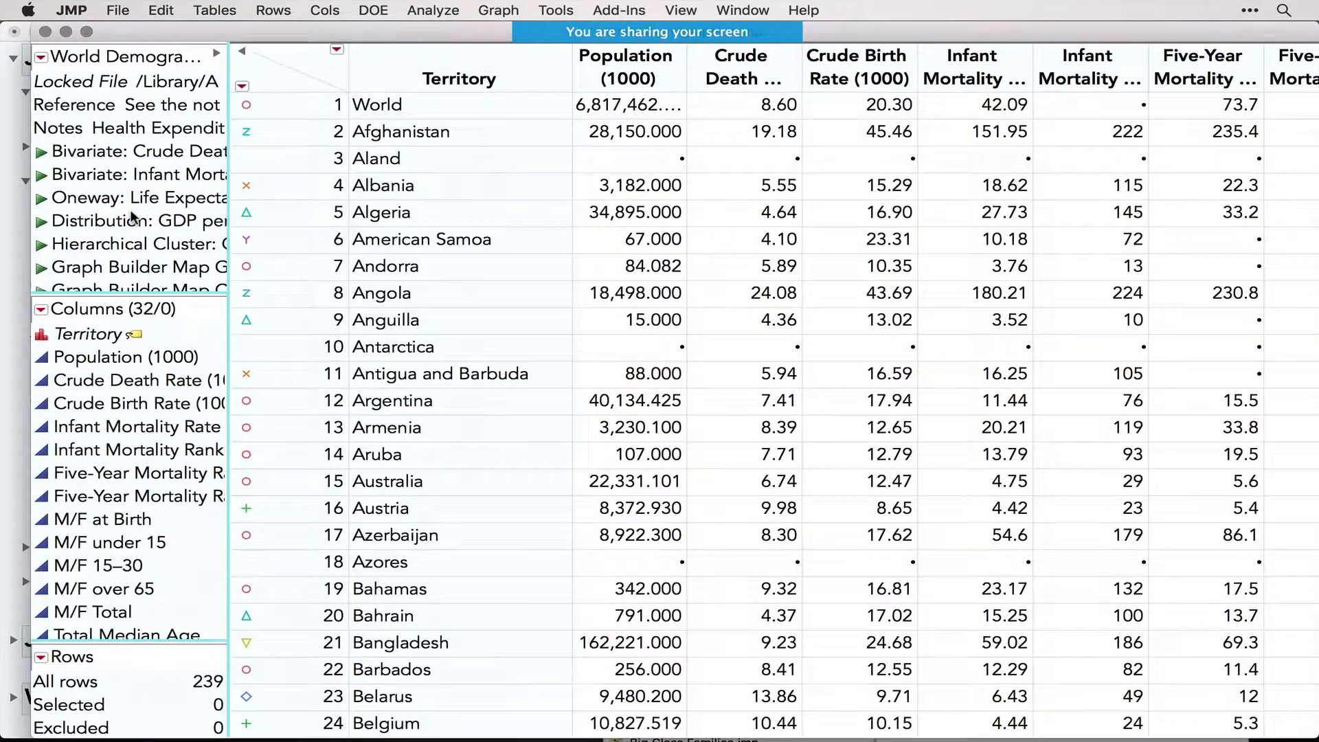
left_click_drag(182, 29, 637, 5)
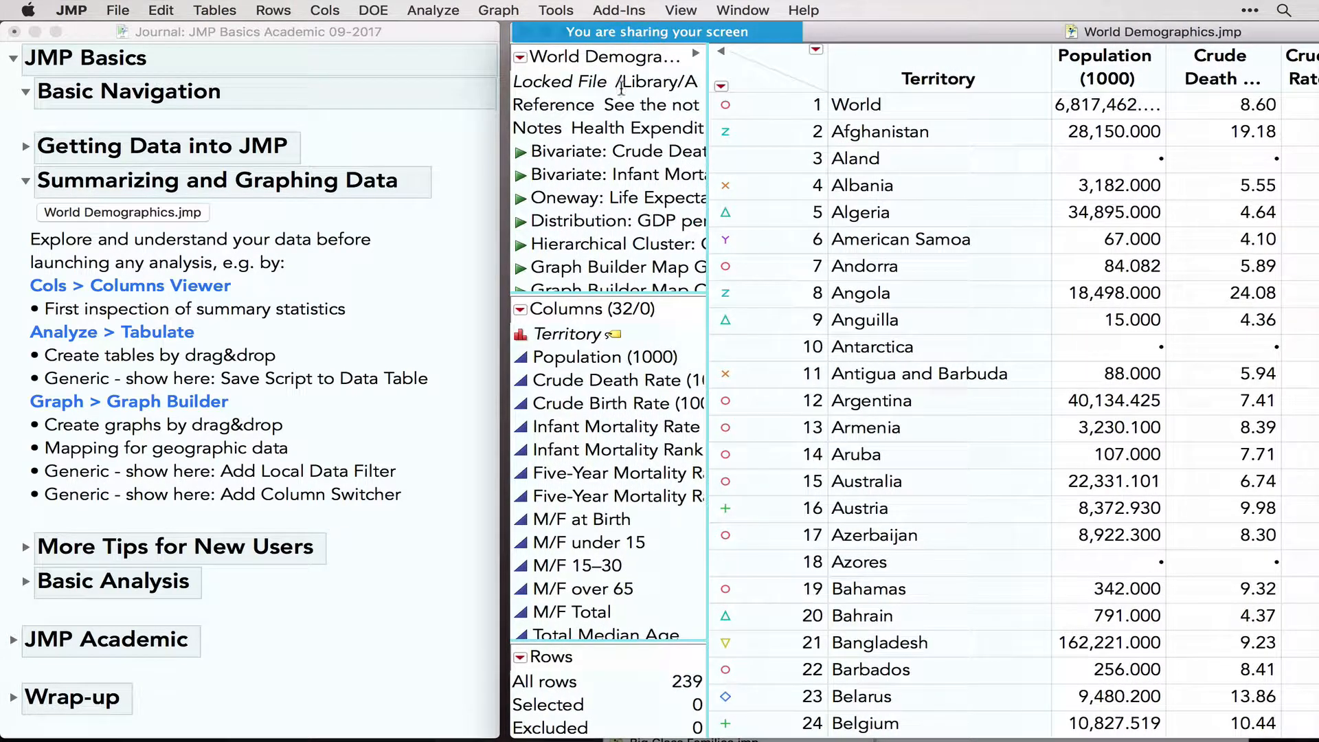
left_click(705, 221)
left_click_drag(705, 222, 787, 227)
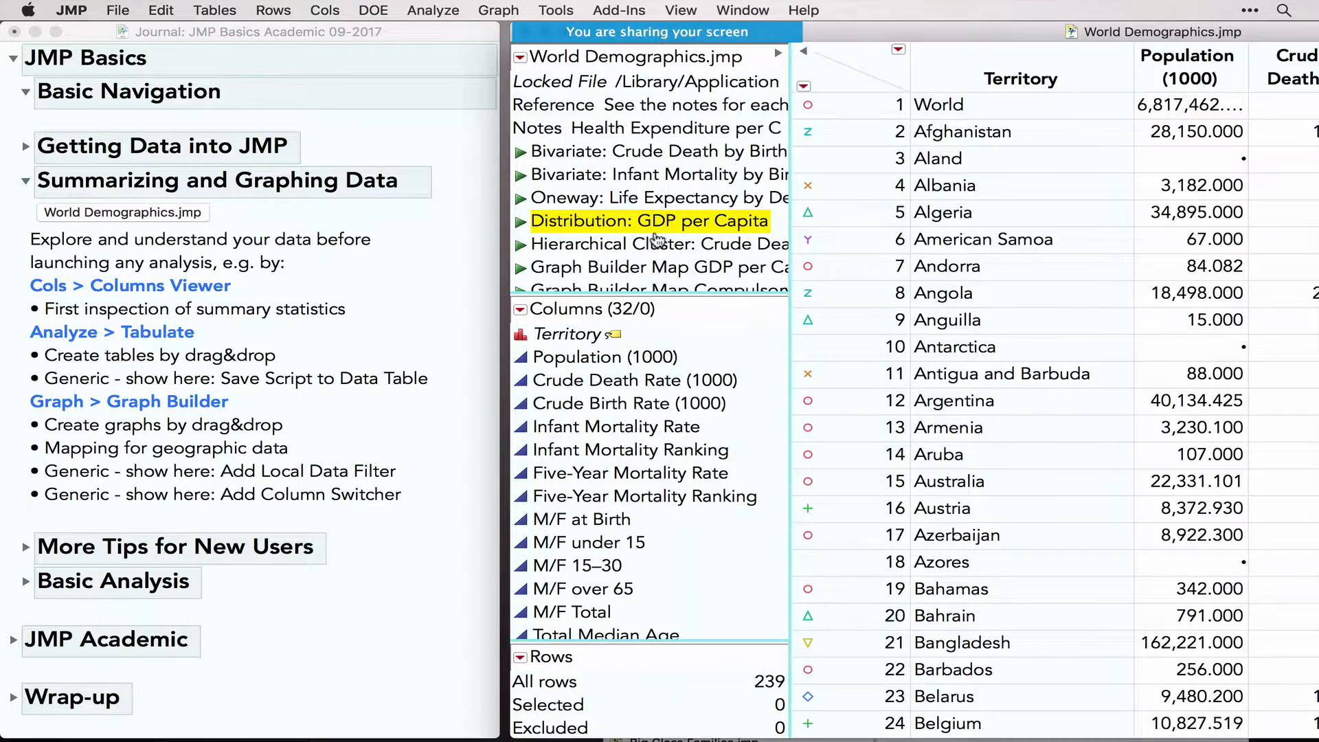
Look over the table's saved Hierarchical Cluster script and the notes of the Infant Mortality Rate column, then clear the column selection
left_click(687, 246)
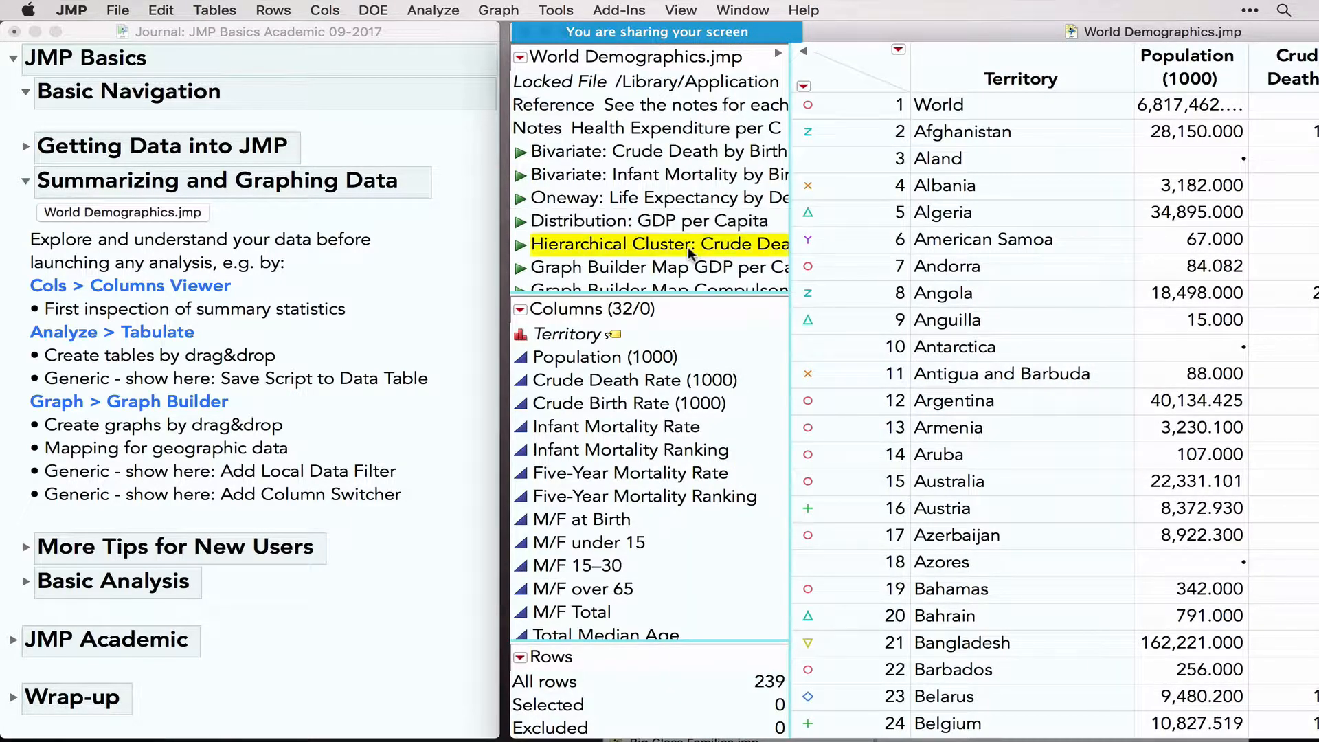
left_click(726, 426)
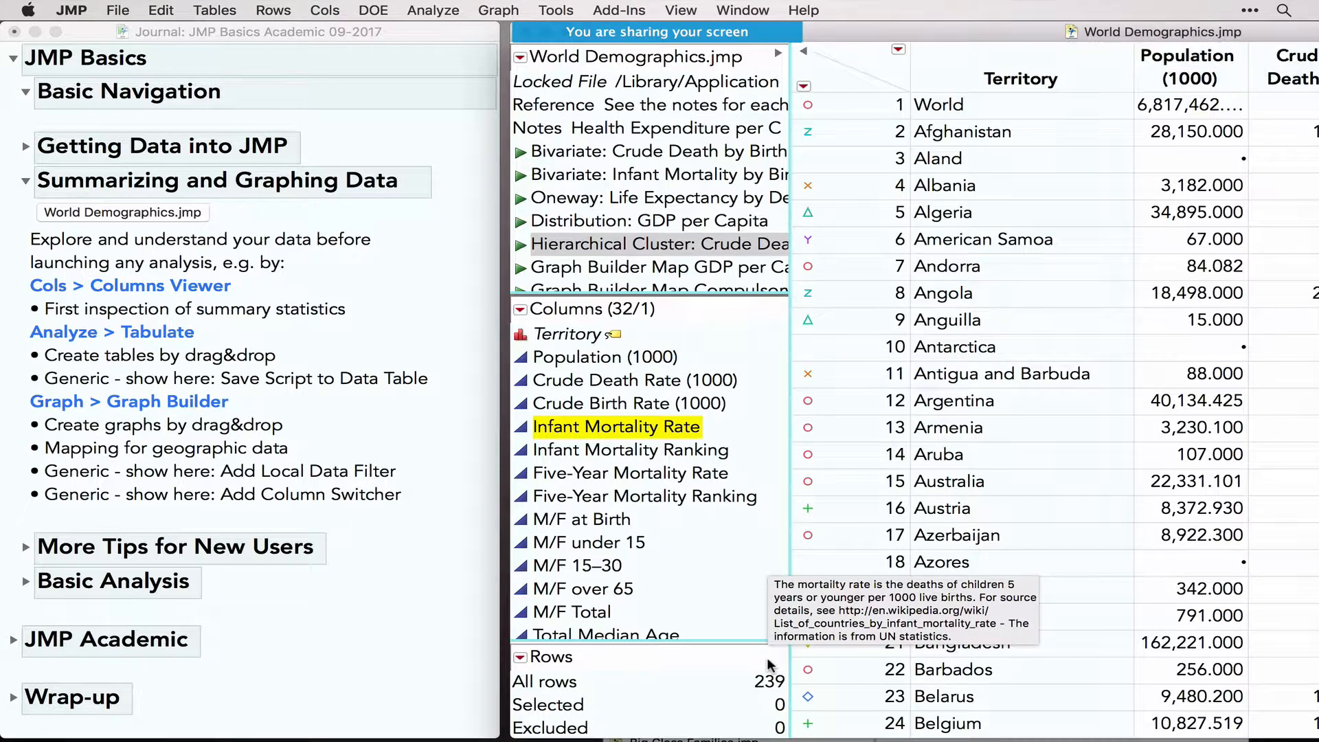
left_click(886, 71)
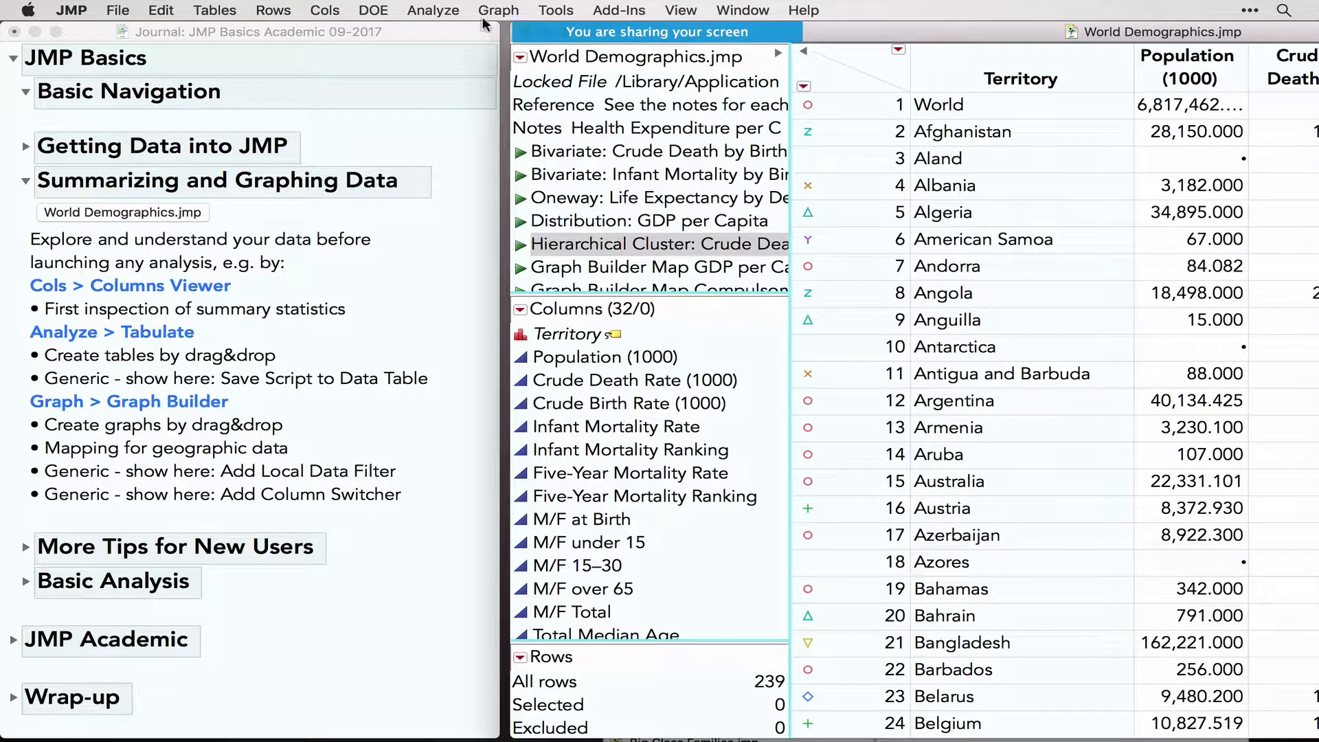
Use the Columns Viewer to show summary statistics with quartiles for Territory through GDP (PPP) $M, and collapse the column selector
left_click(337, 12)
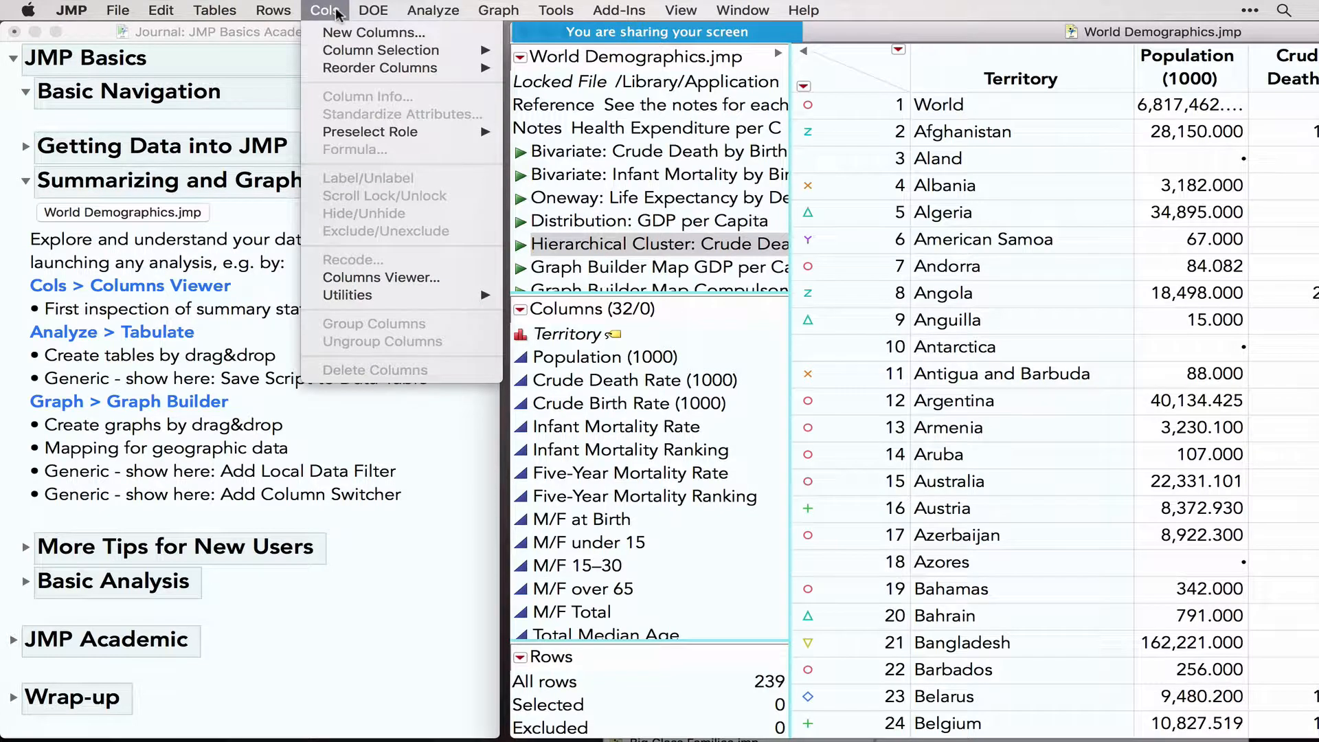
left_click(410, 277)
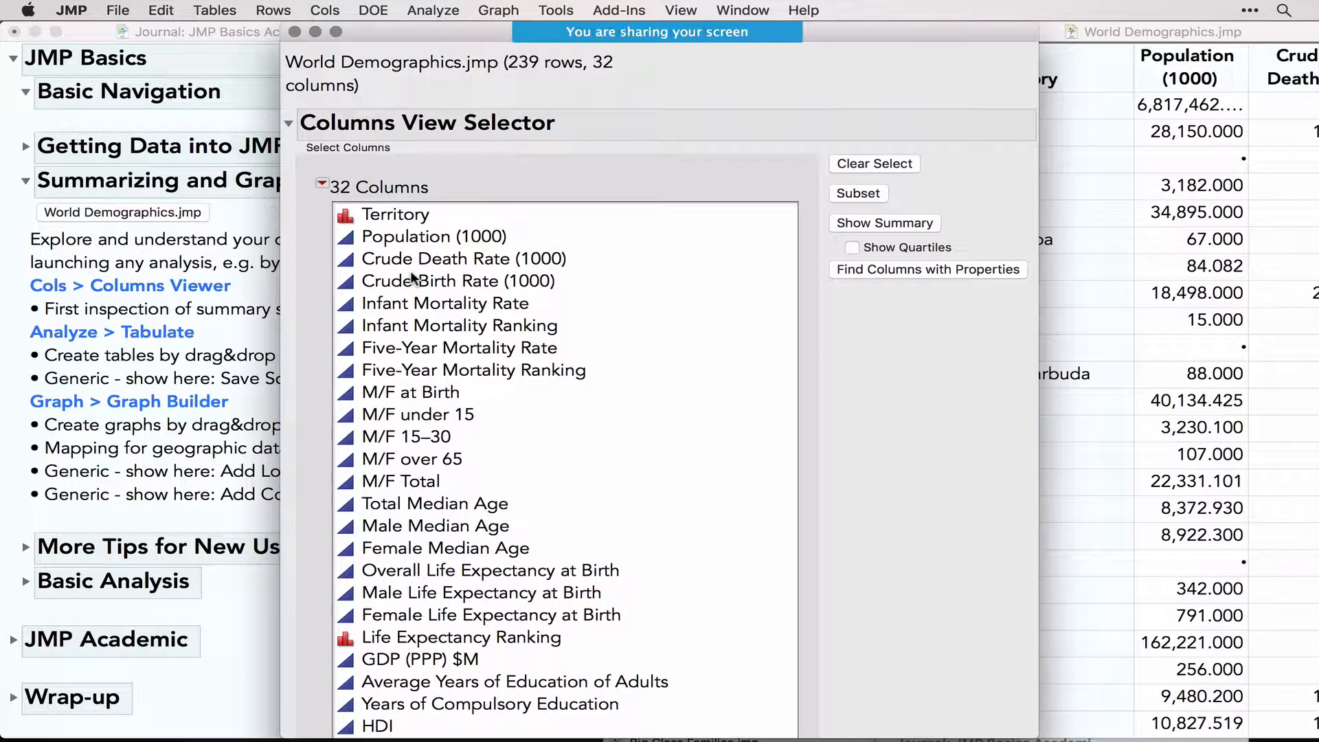
left_click(422, 214)
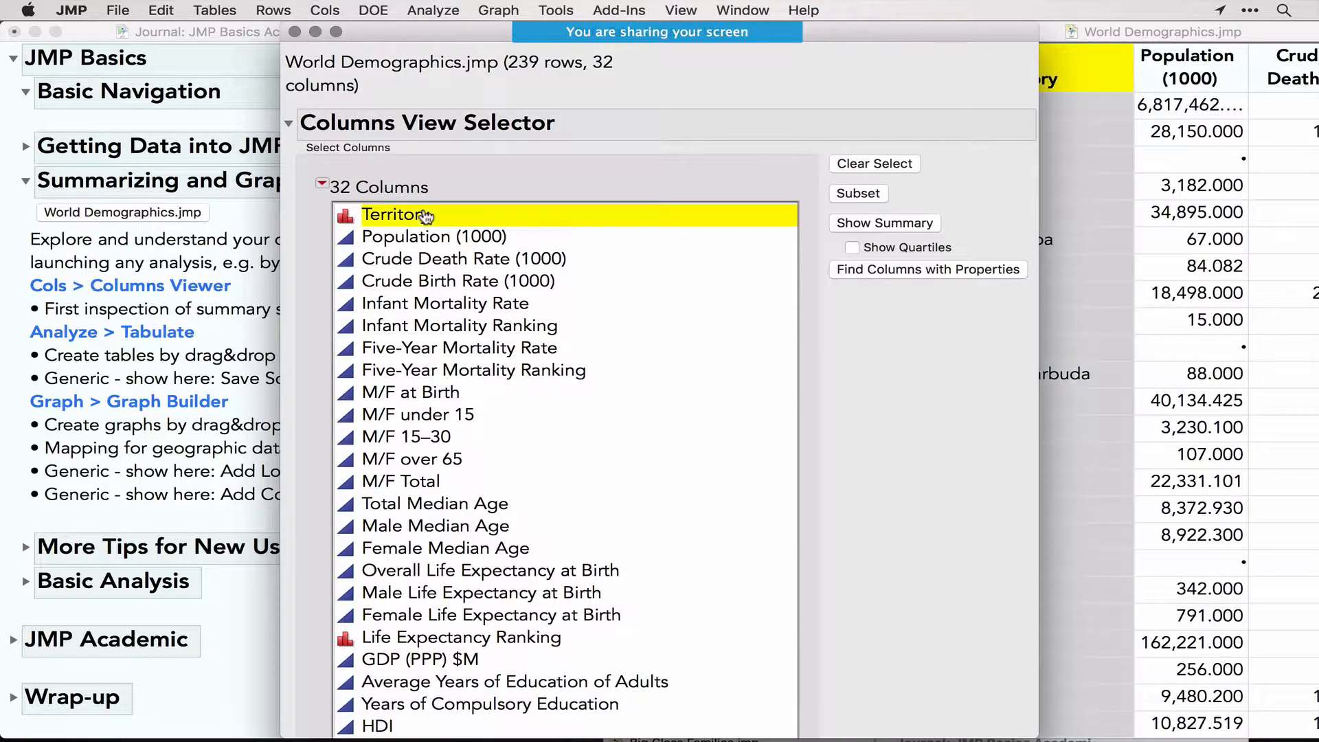
scroll(472, 426, "down", 2)
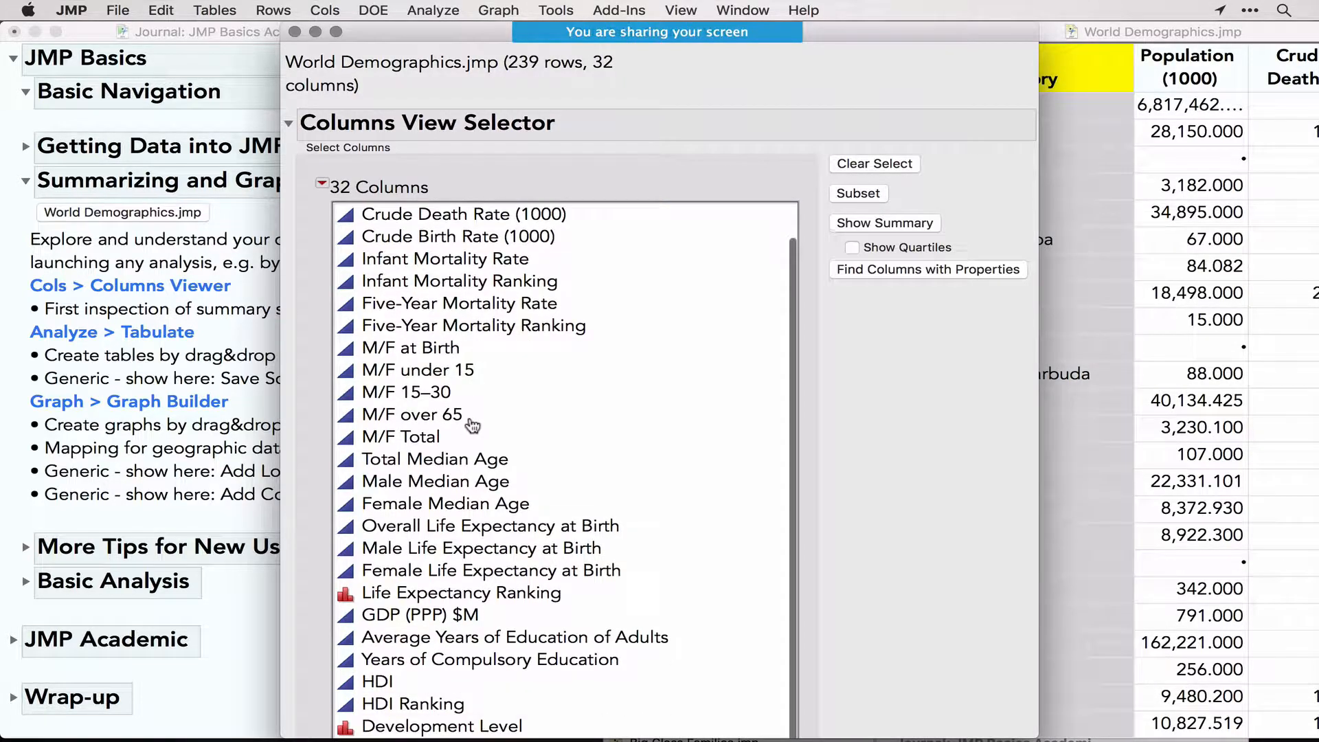
left_click(424, 616, "shift")
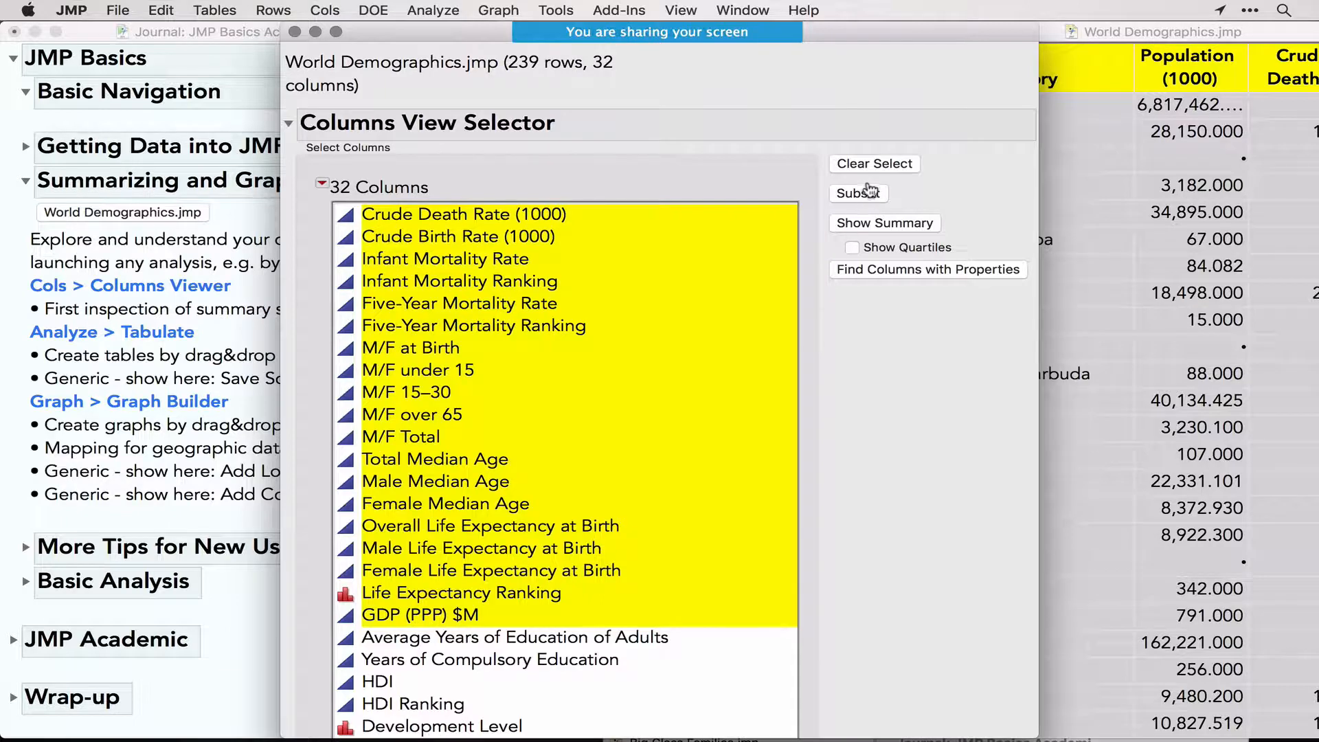
left_click(852, 247)
left_click(860, 224)
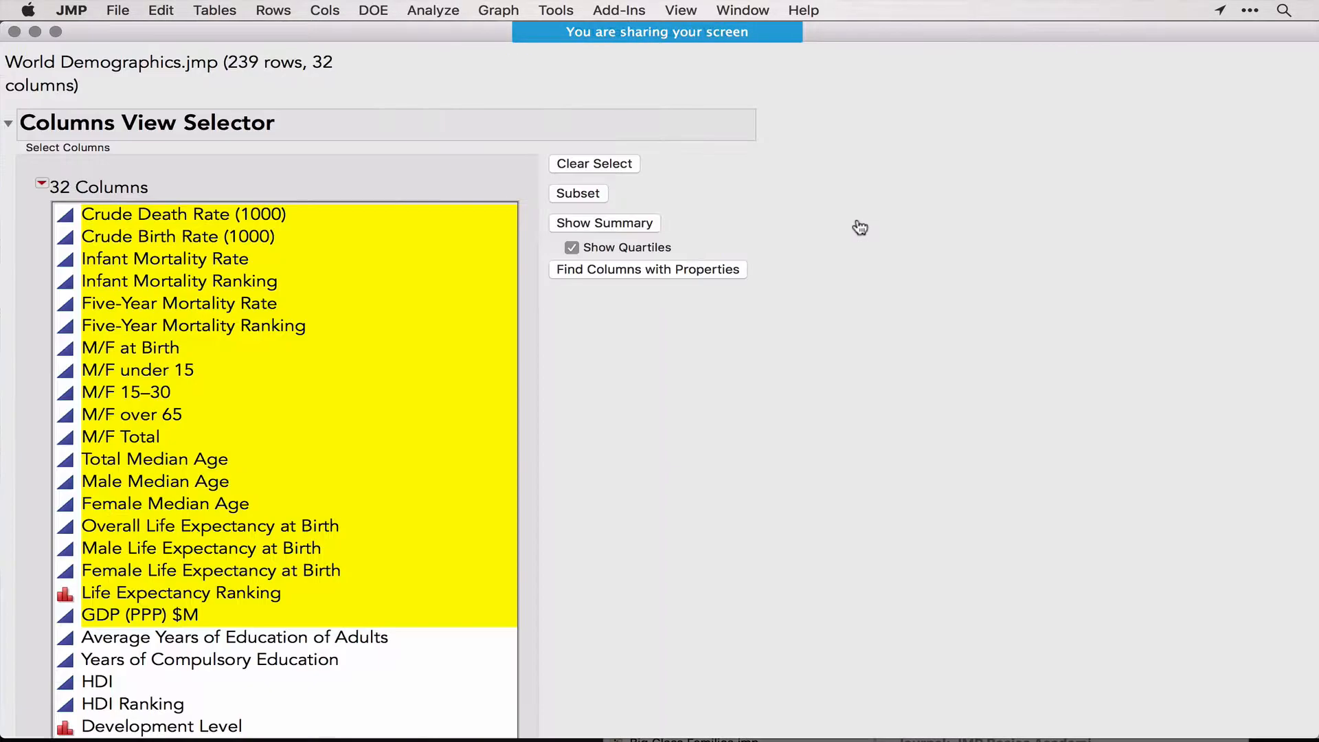
left_click(8, 124)
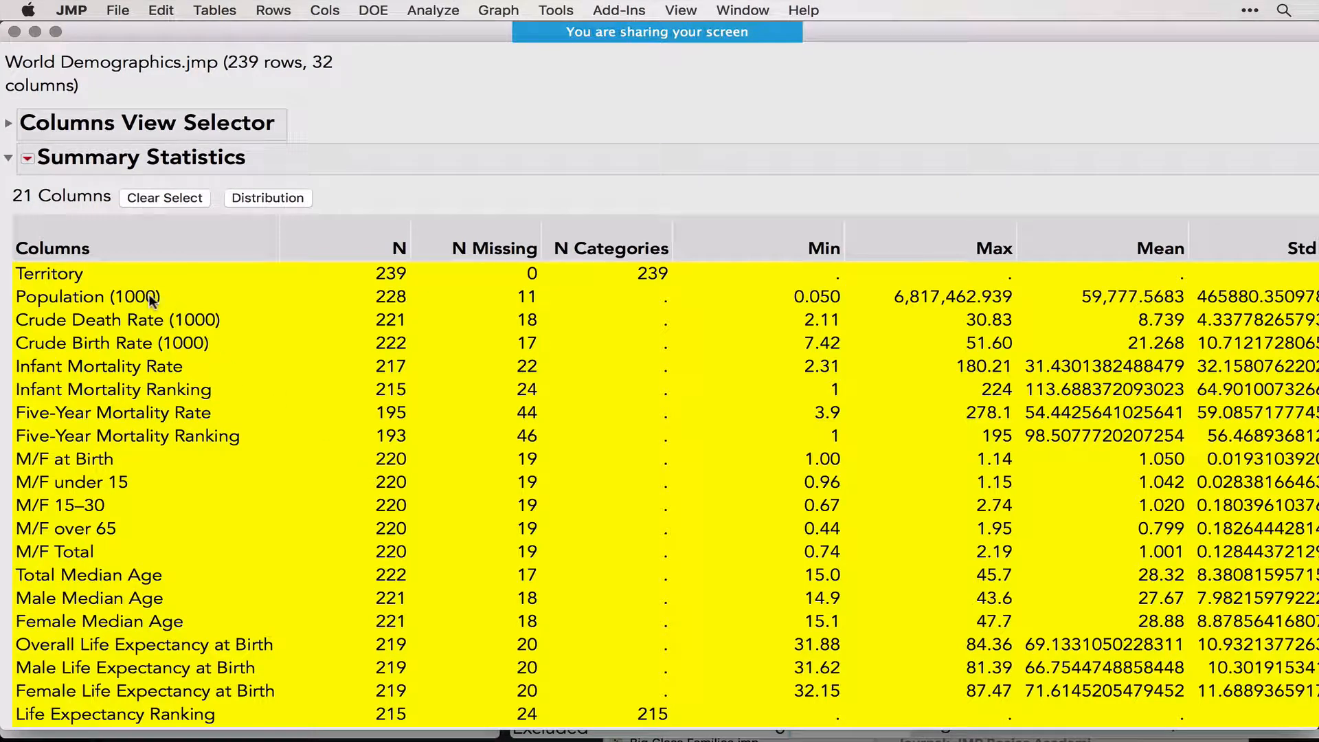
Examine the summary statistics for Territory, Crude Death Rate (1000), Infant Mortality Rate and Five-Year Mortality Ranking
left_click(134, 274)
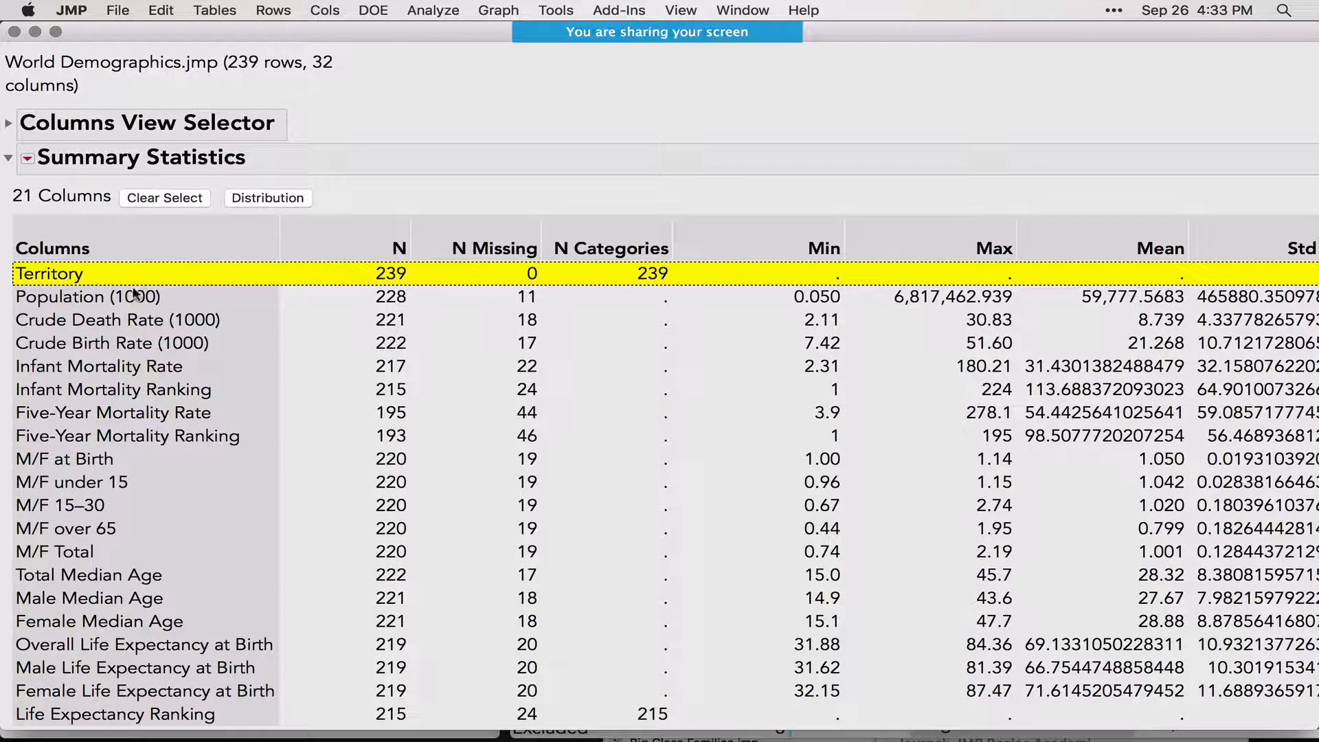
left_click(136, 321)
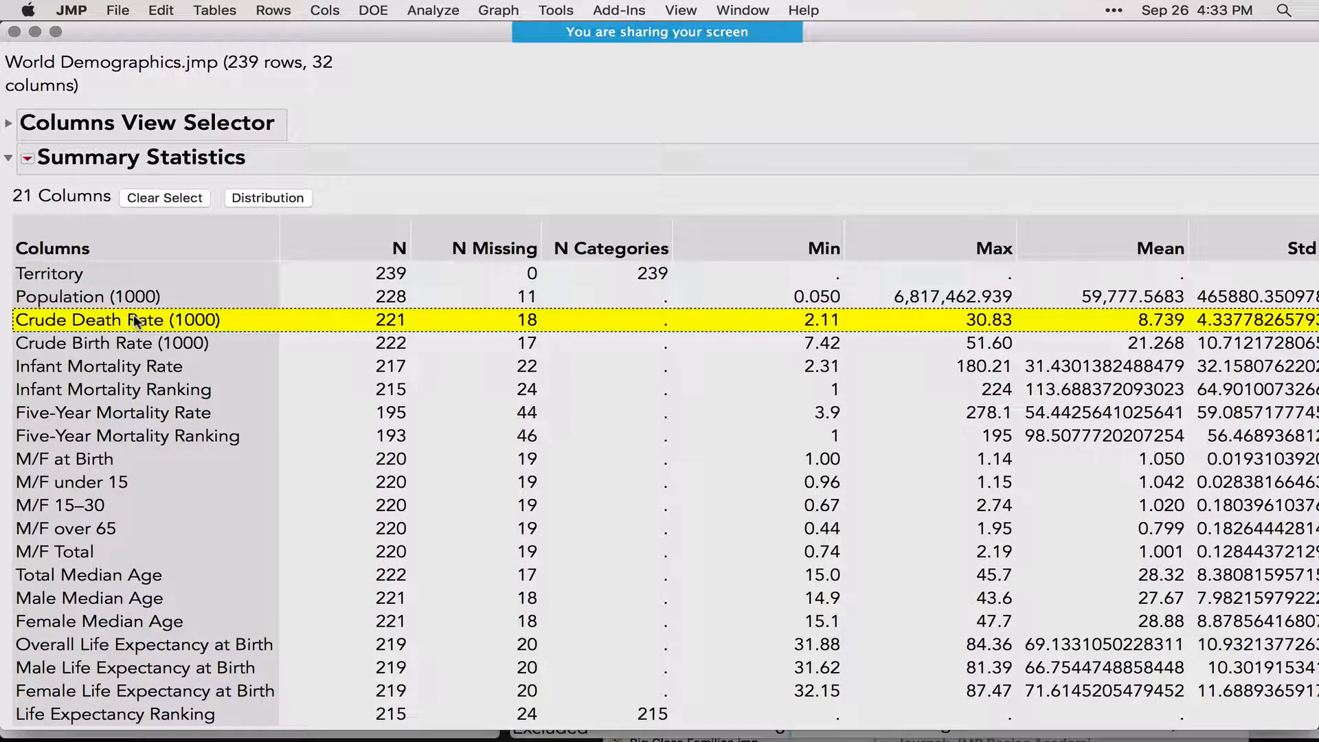
left_click(133, 368)
left_click(130, 439)
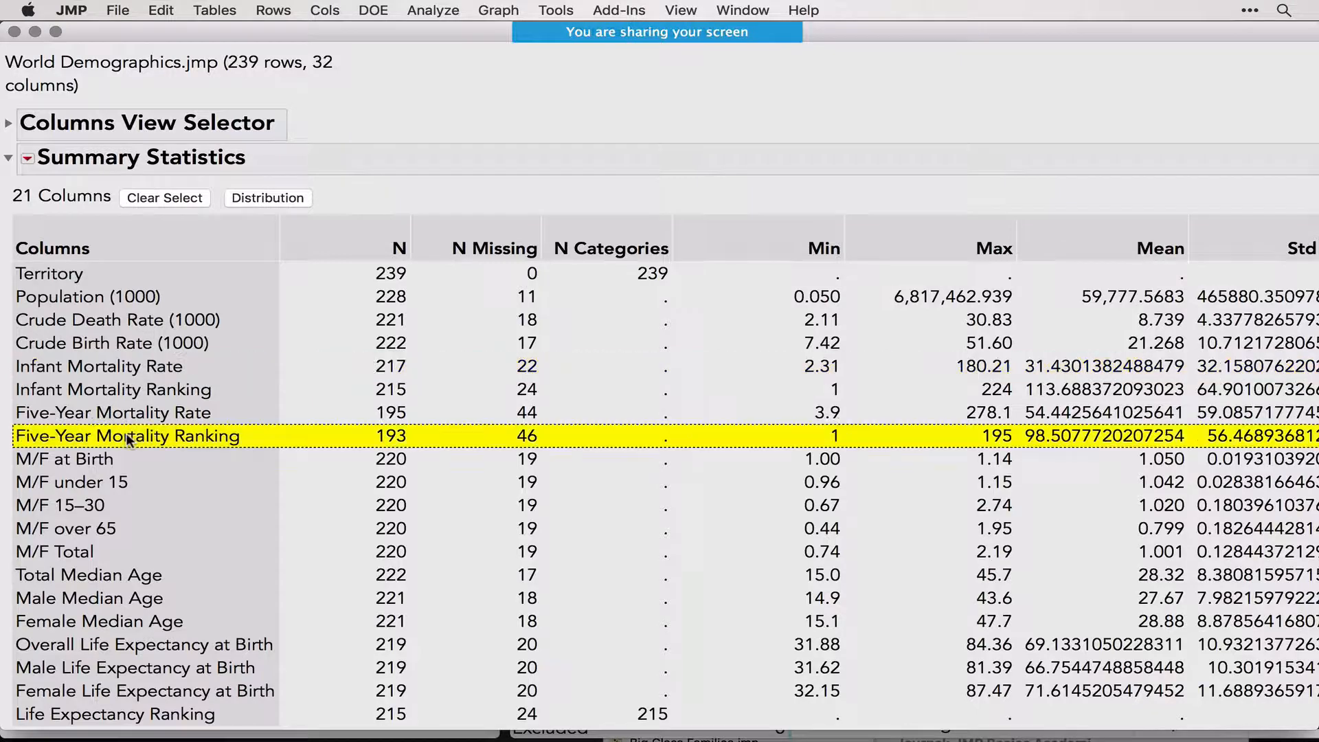
scroll(145, 565, "down", 1)
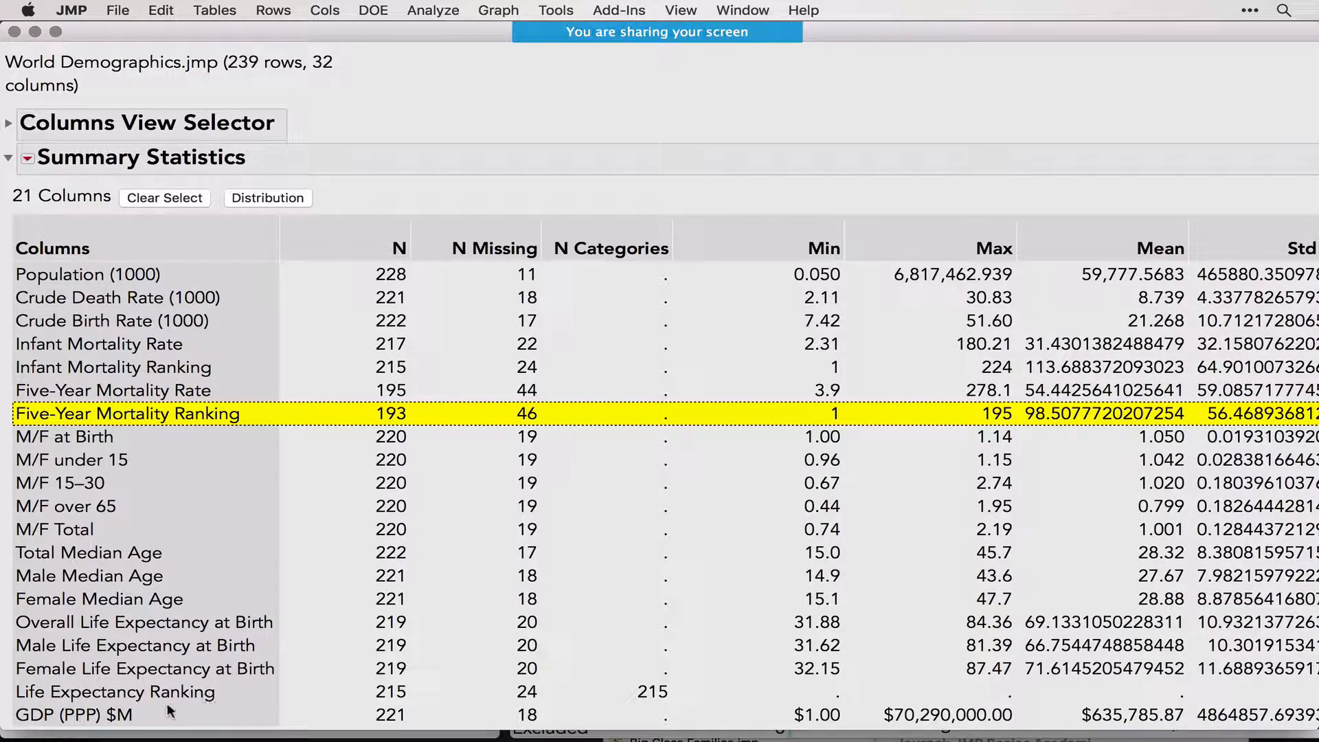
Create a Distribution report for GDP (PPP) $M from the summary statistics and move it clear of the column names
left_click(92, 716)
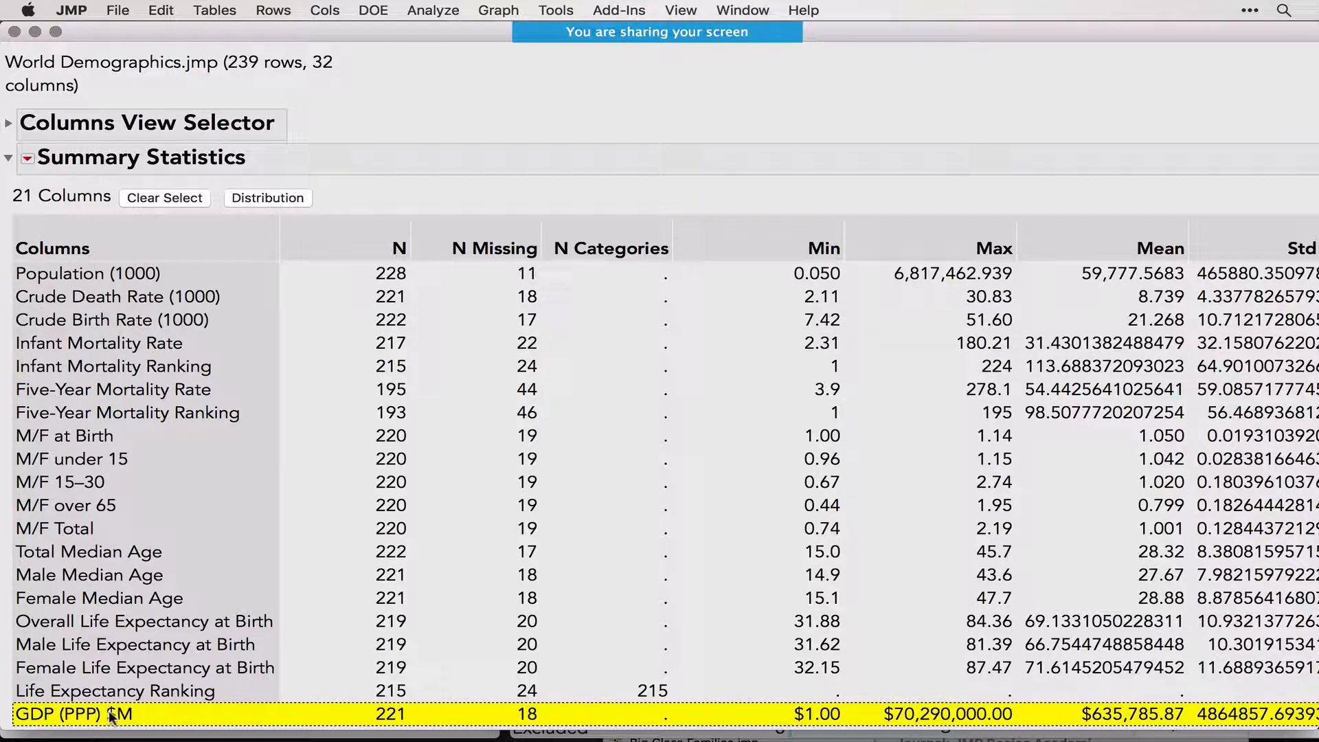
left_click(261, 197)
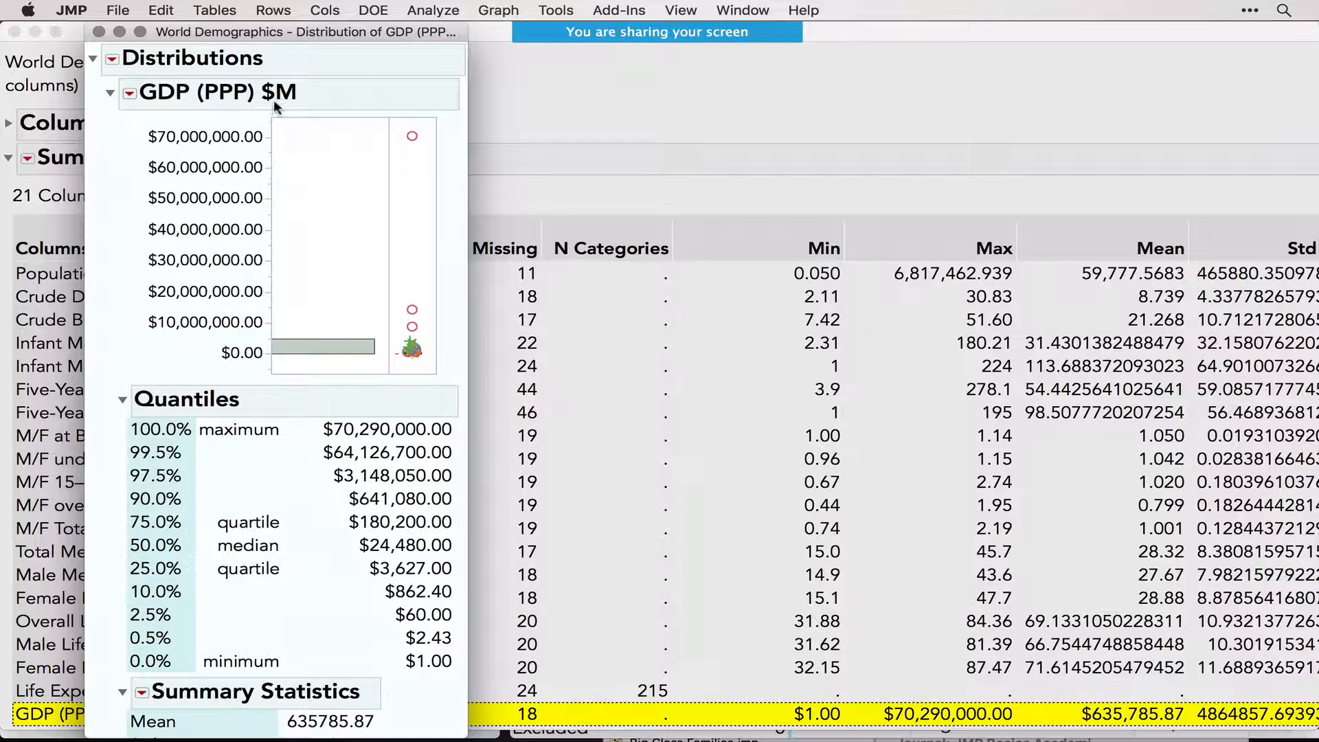
left_click_drag(279, 24, 985, 5)
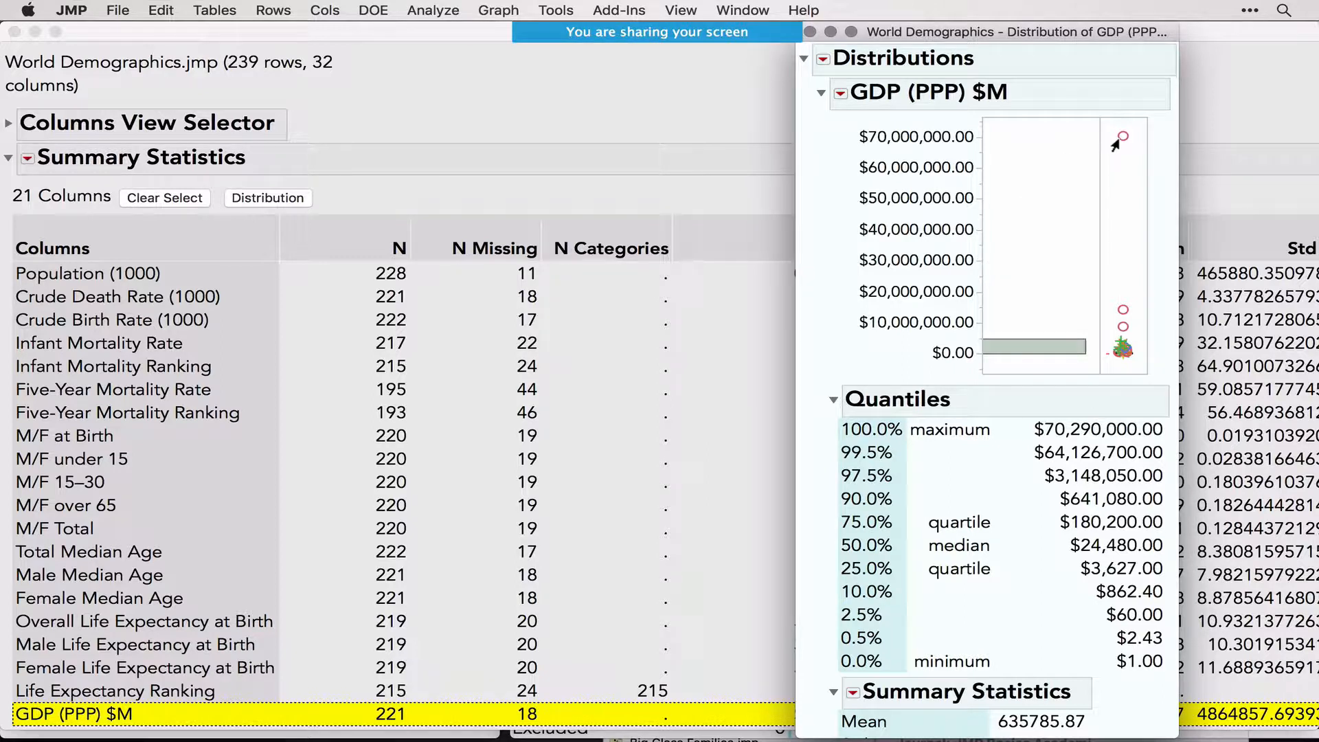
Select the highest GDP outlier, World, in the distribution plot and hide and exclude its row in the data table
mouse_move(1119, 141)
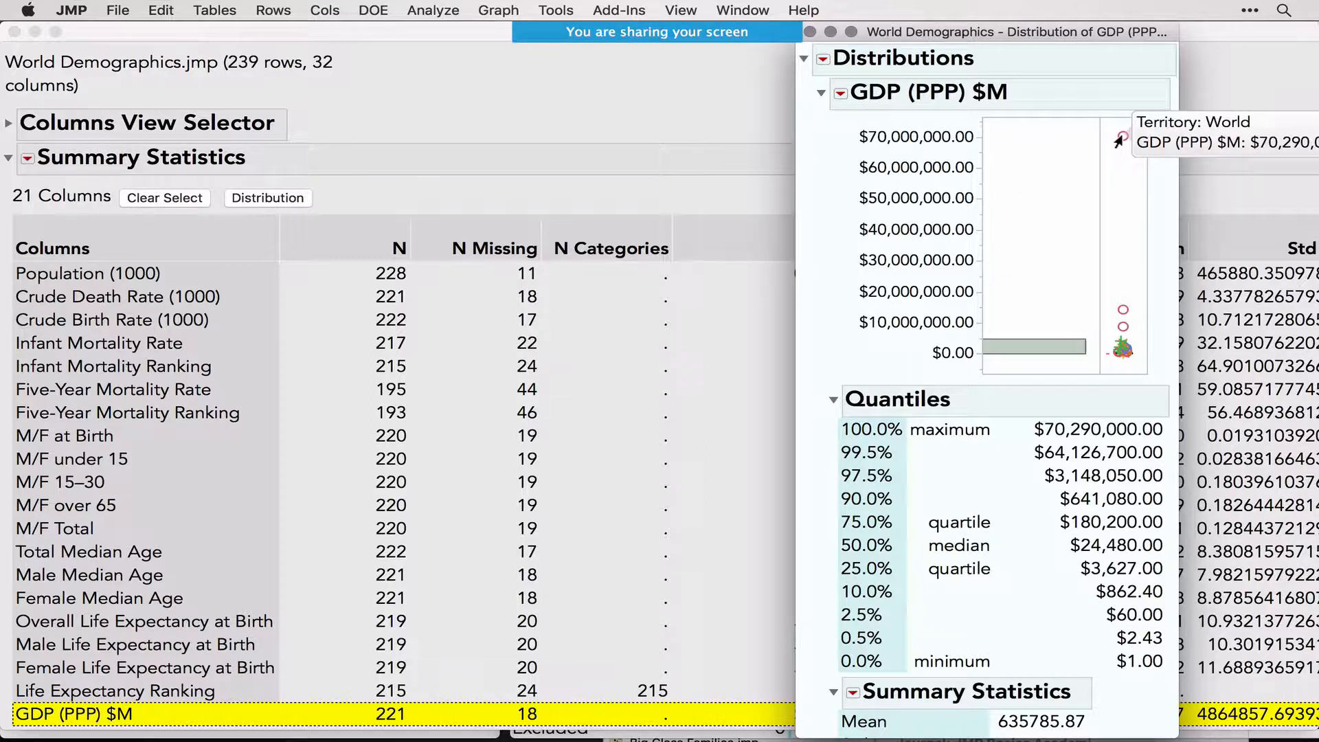
left_click(1118, 141)
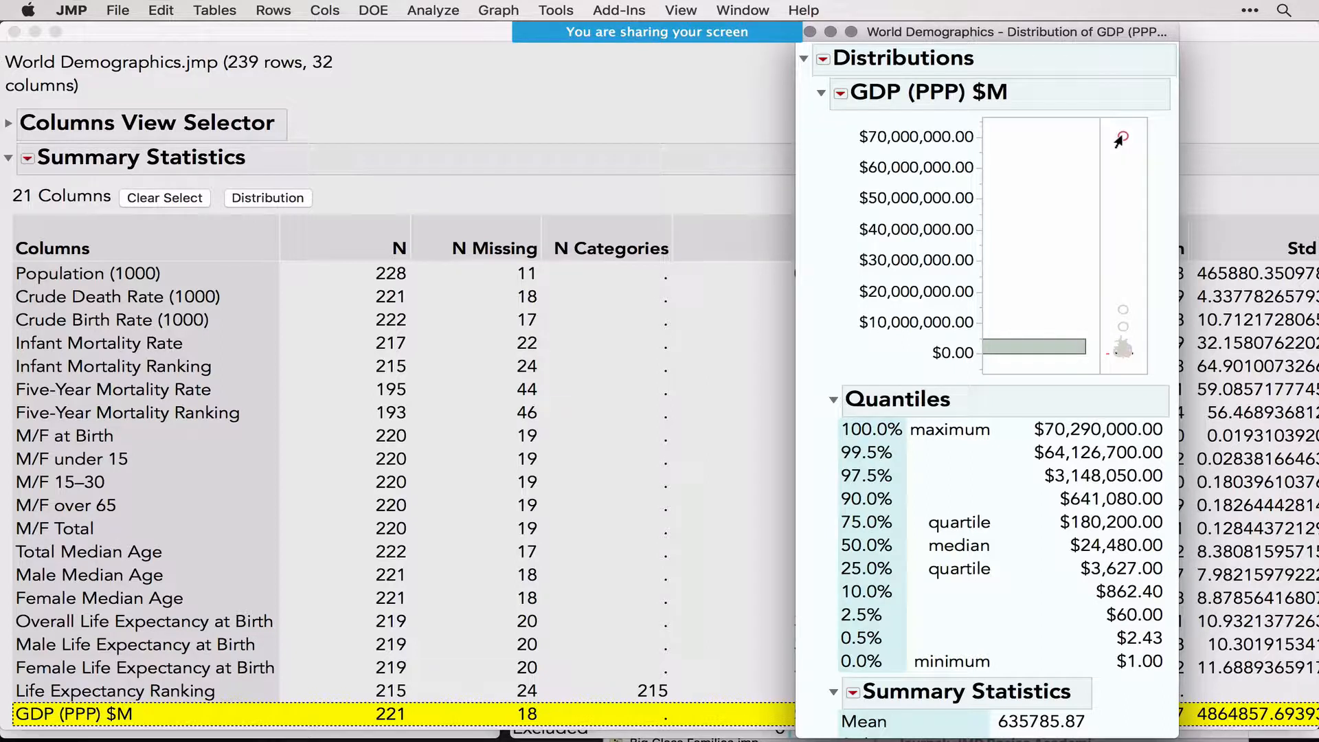
mouse_move(813, 34)
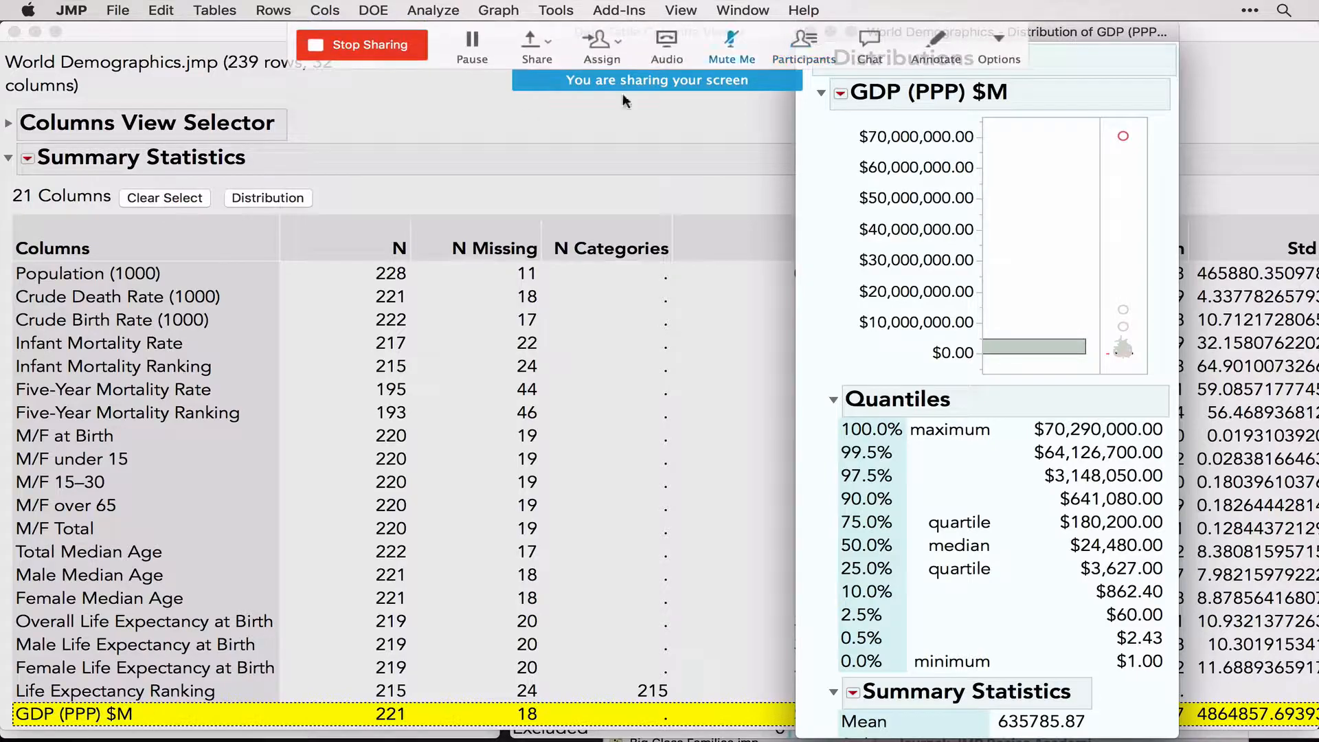
left_click(467, 120)
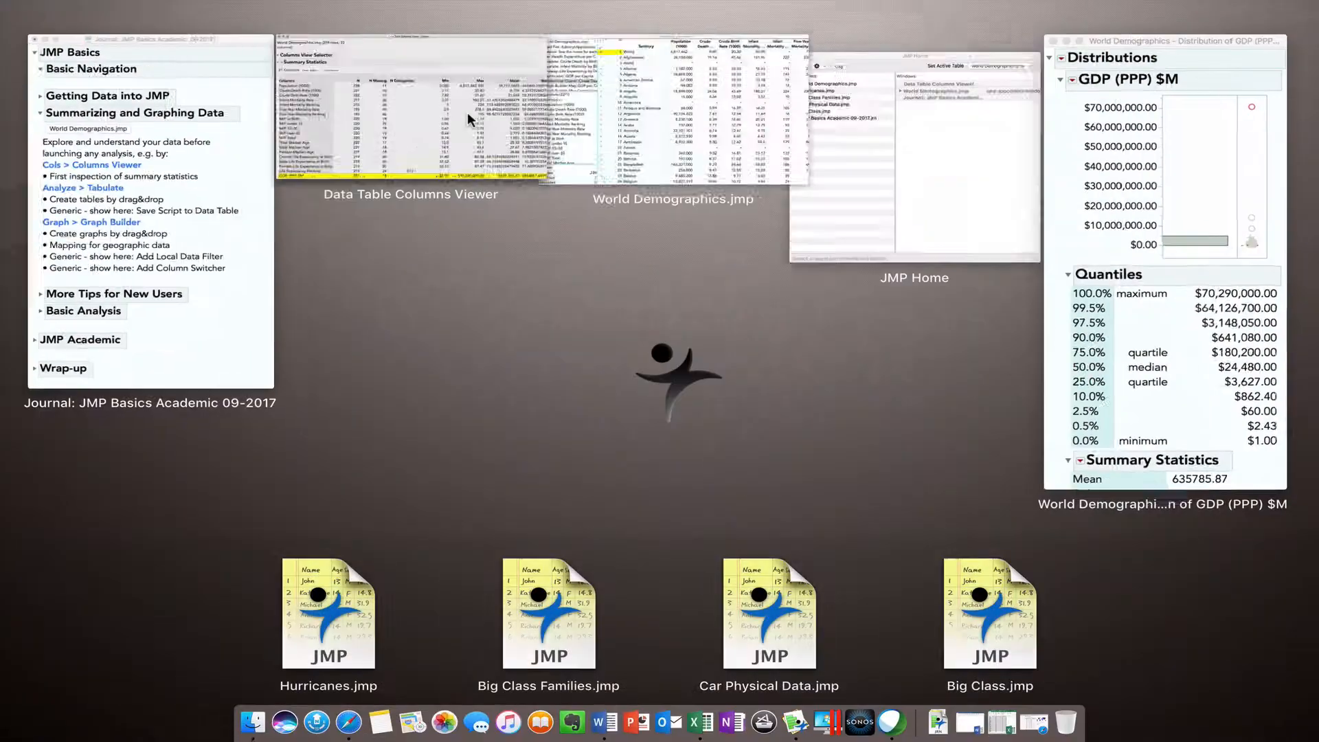
key("ctrl+Up")
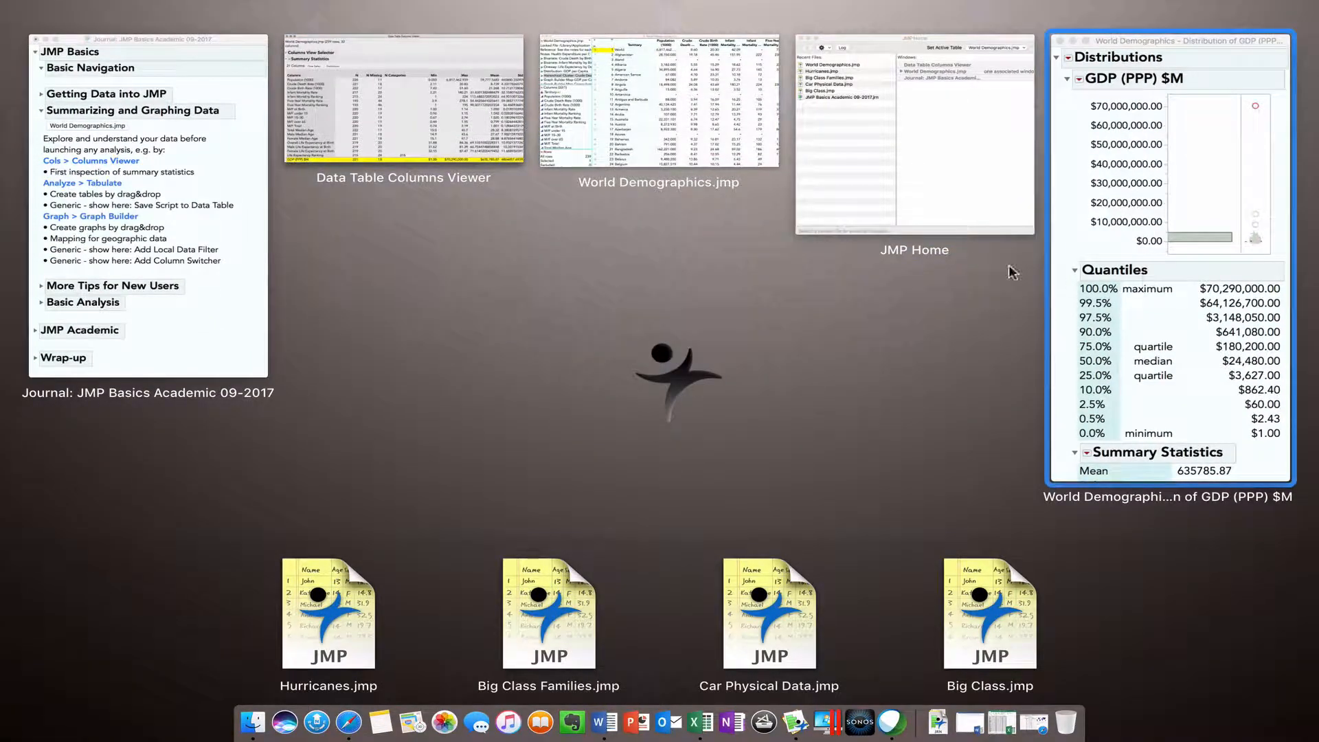
left_click(758, 110)
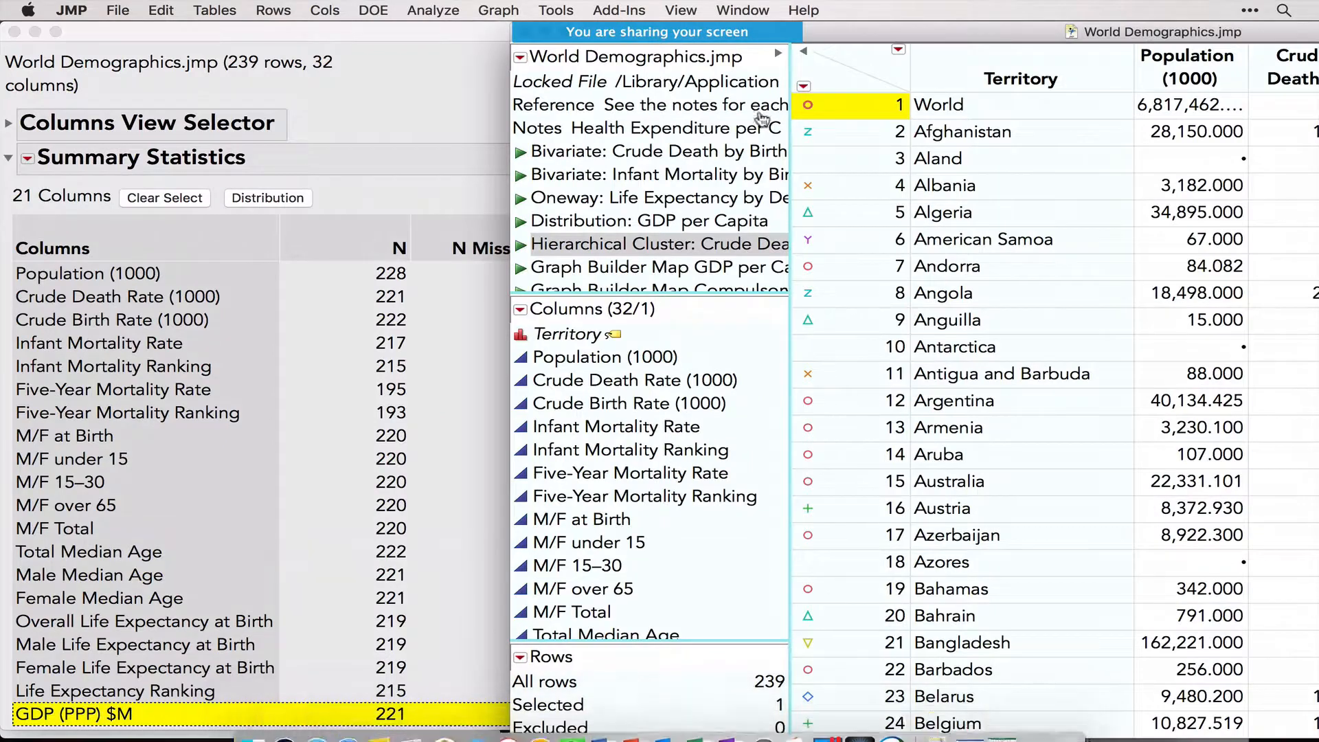
right_click(851, 112)
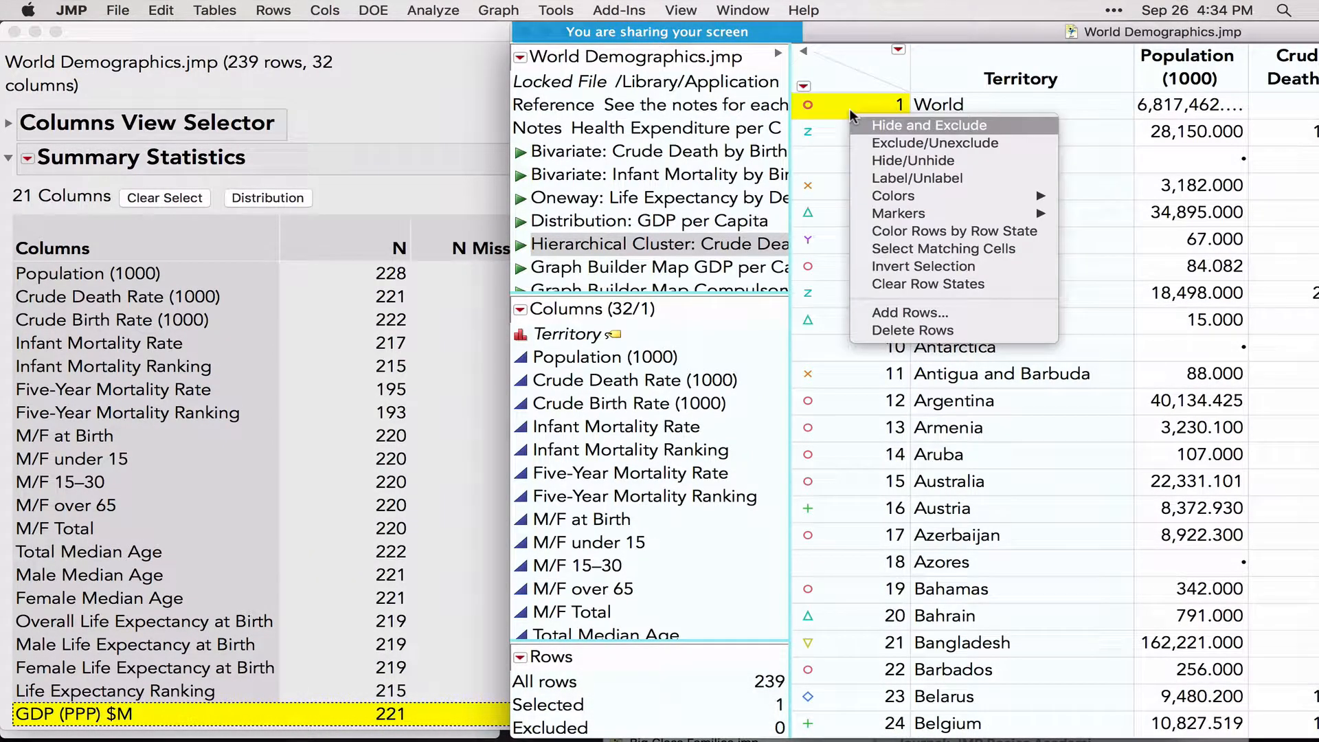
left_click(897, 129)
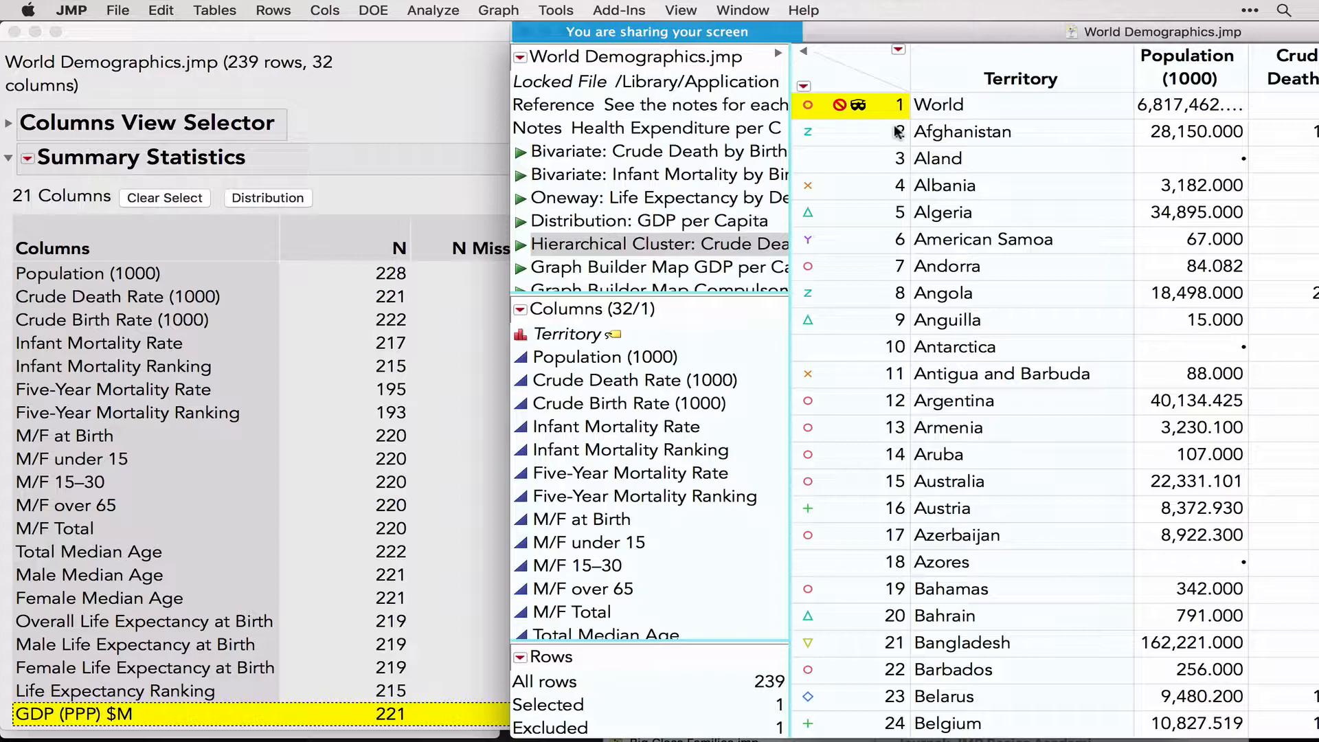
Return to the GDP distribution report, clear the point selection and turn on Automatic Recalc
key("ctrl+Up")
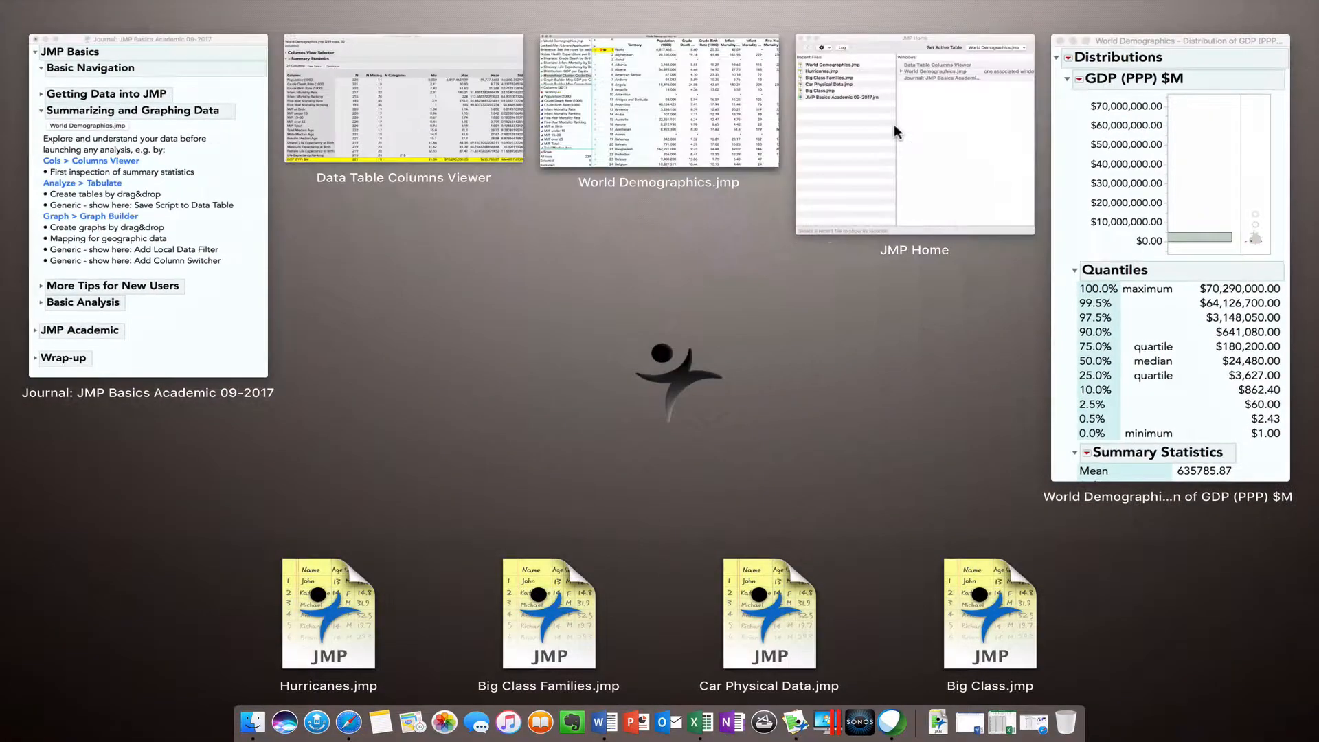
left_click(1123, 125)
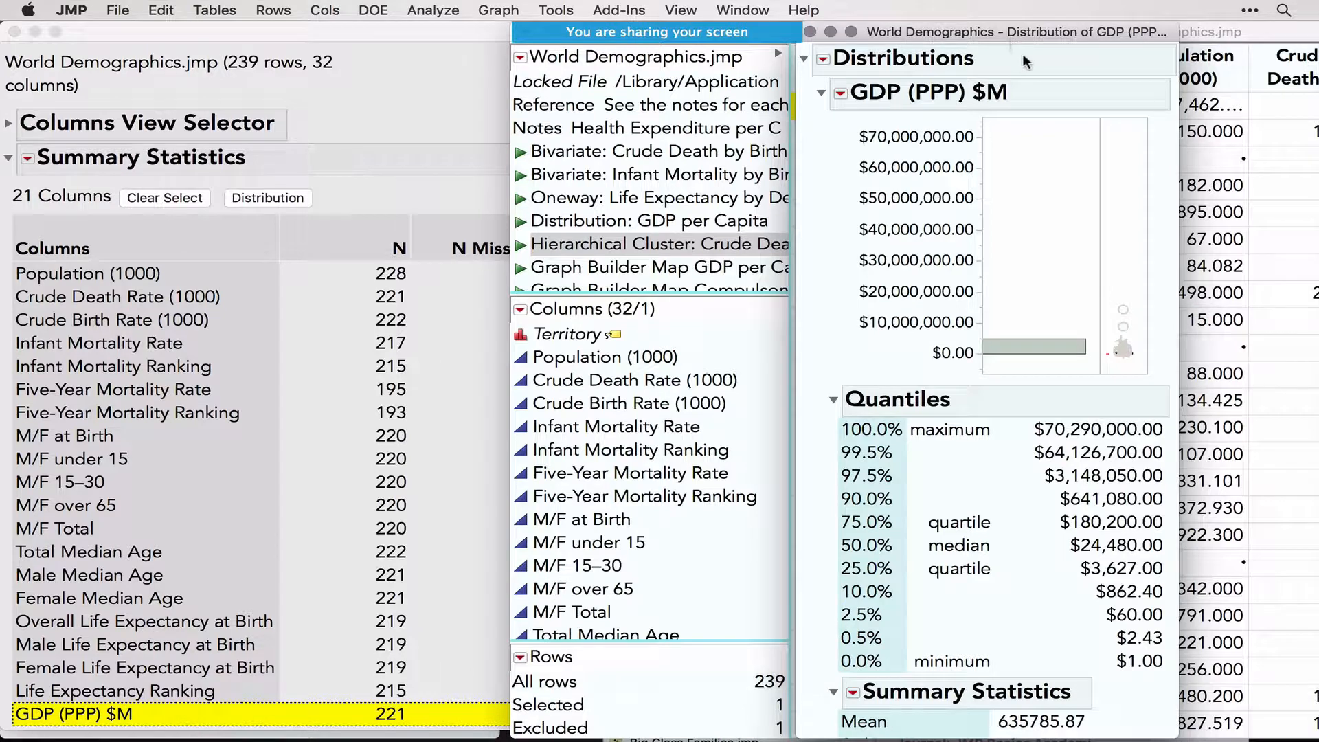
left_click(1114, 165)
left_click(824, 61)
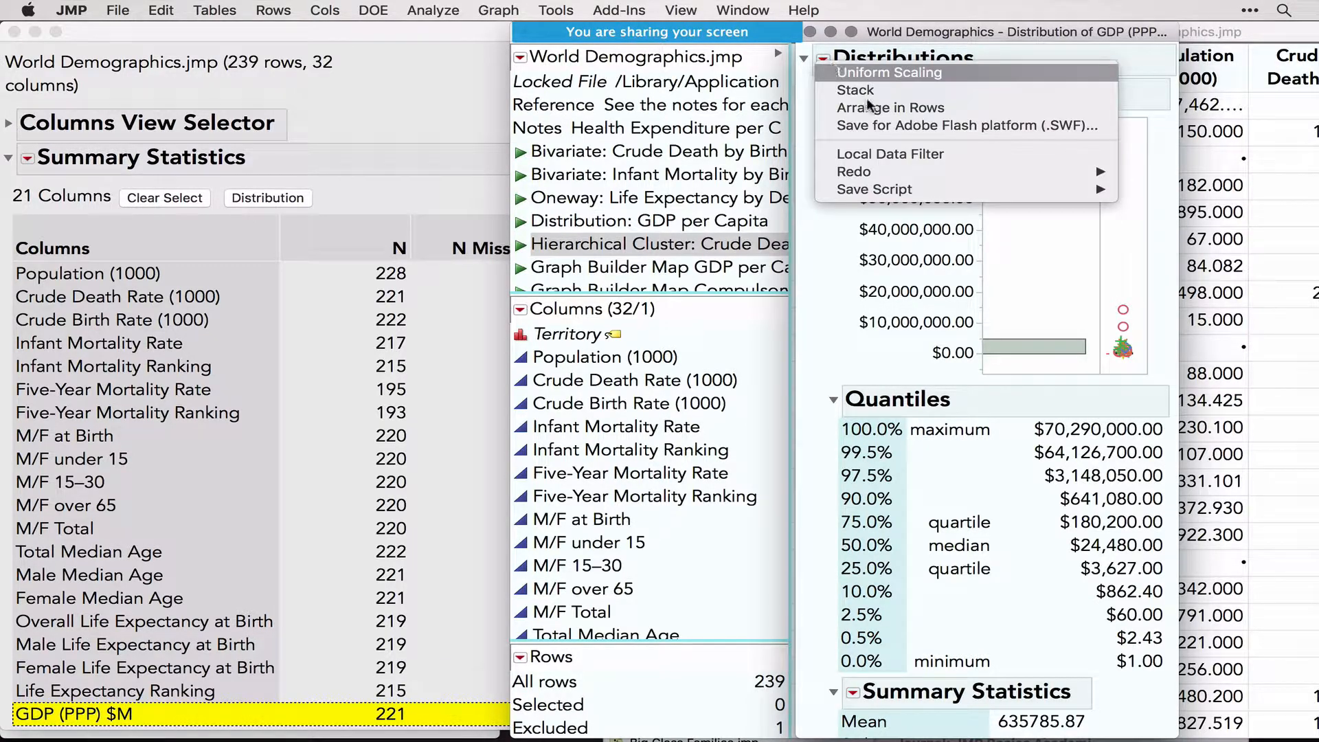
mouse_move(923, 173)
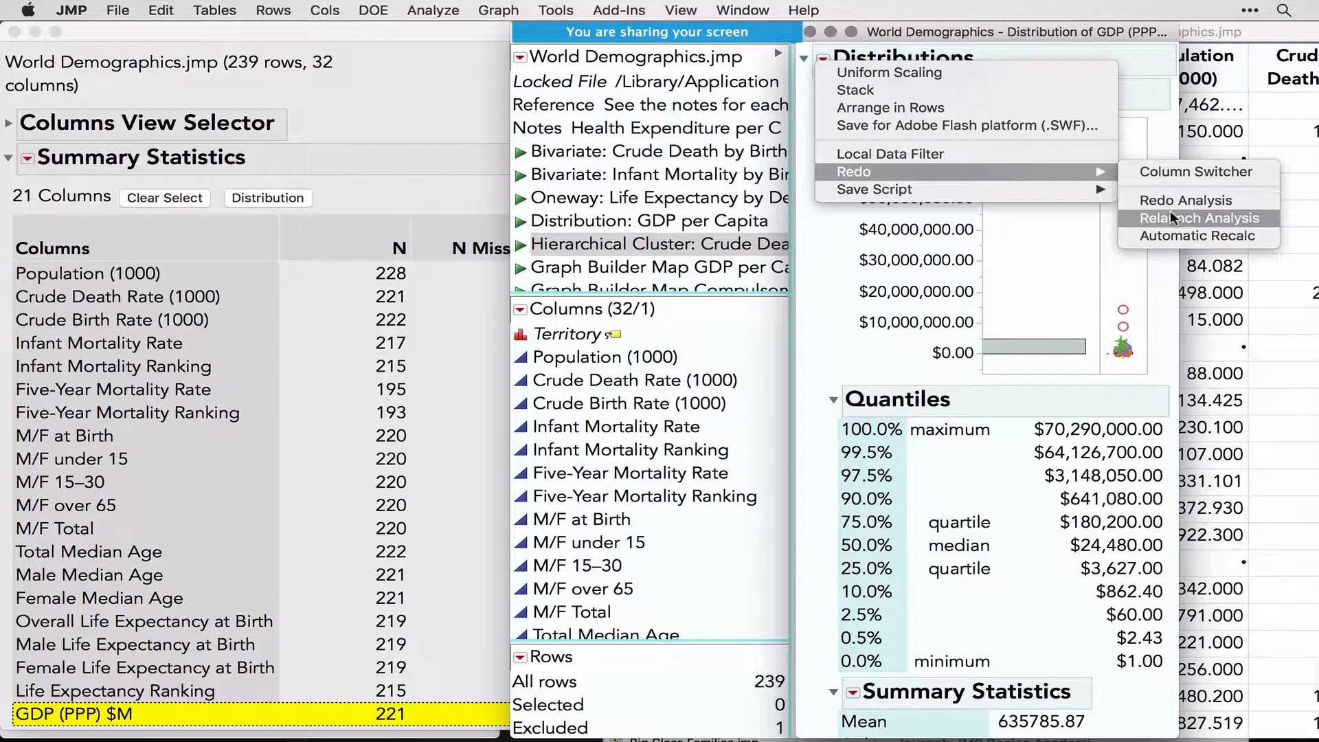
left_click(1172, 234)
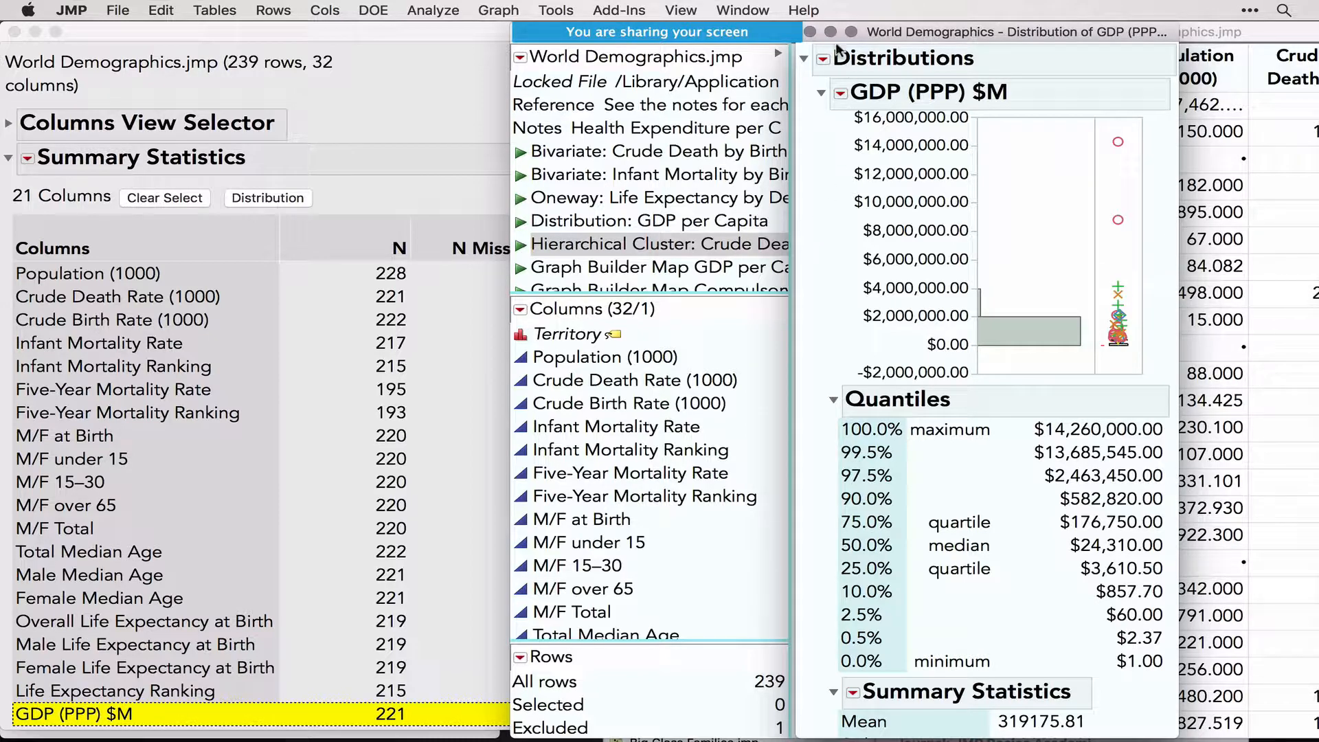
left_click(812, 33)
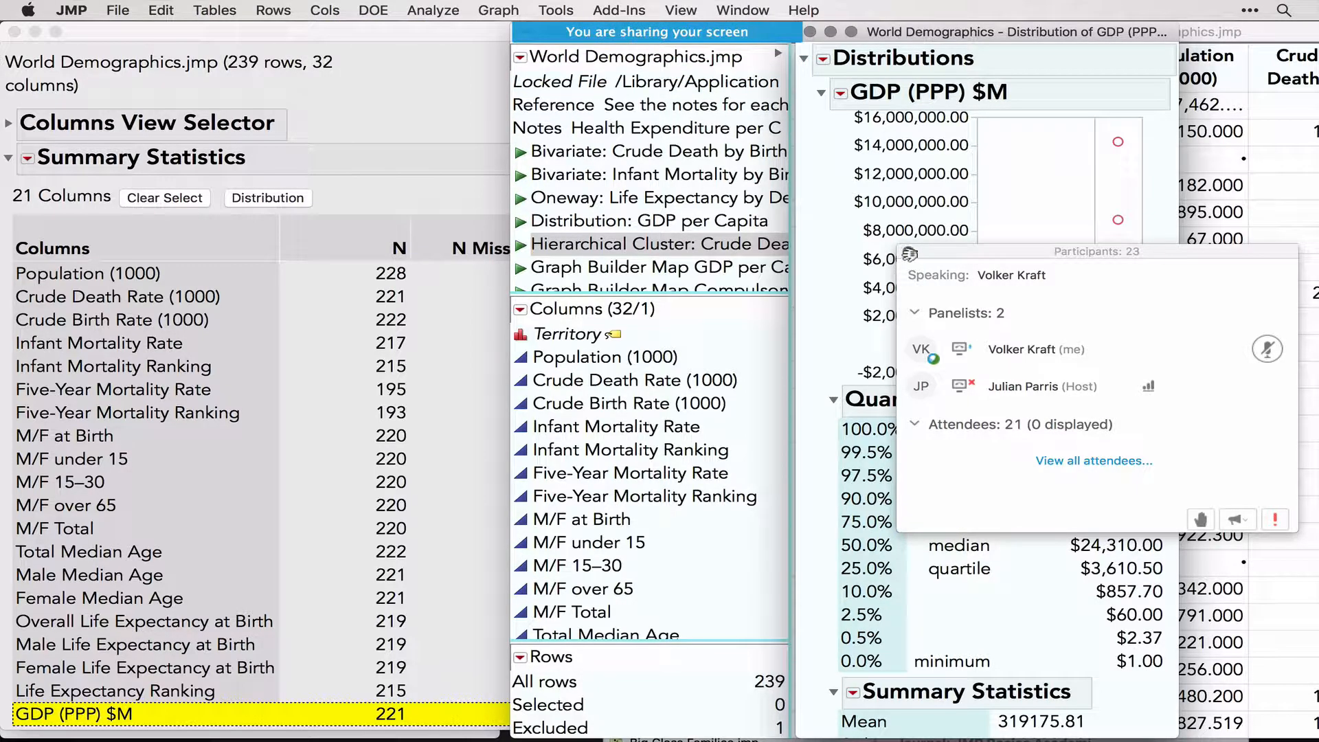
left_click(907, 253)
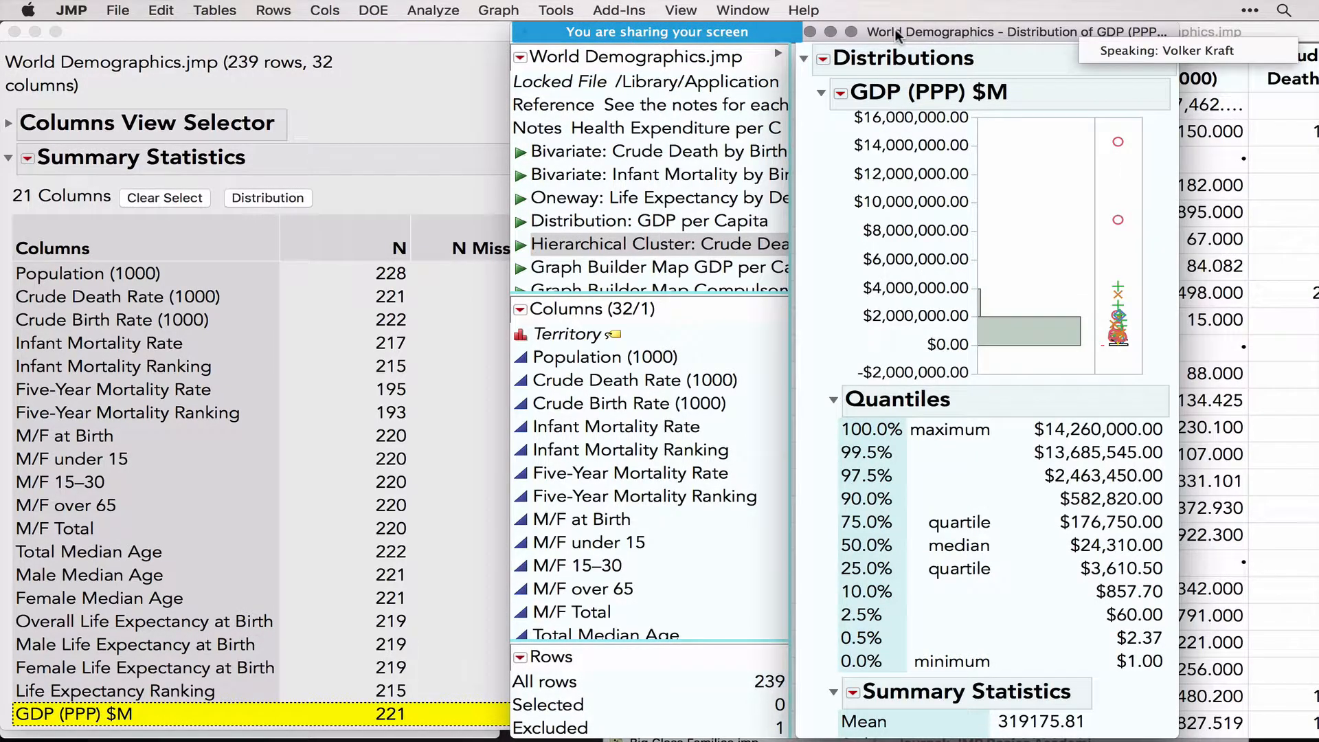
Move the GDP distribution report aside, then close it and the column summary statistics window
left_click_drag(894, 28, 916, 88)
left_click(832, 90)
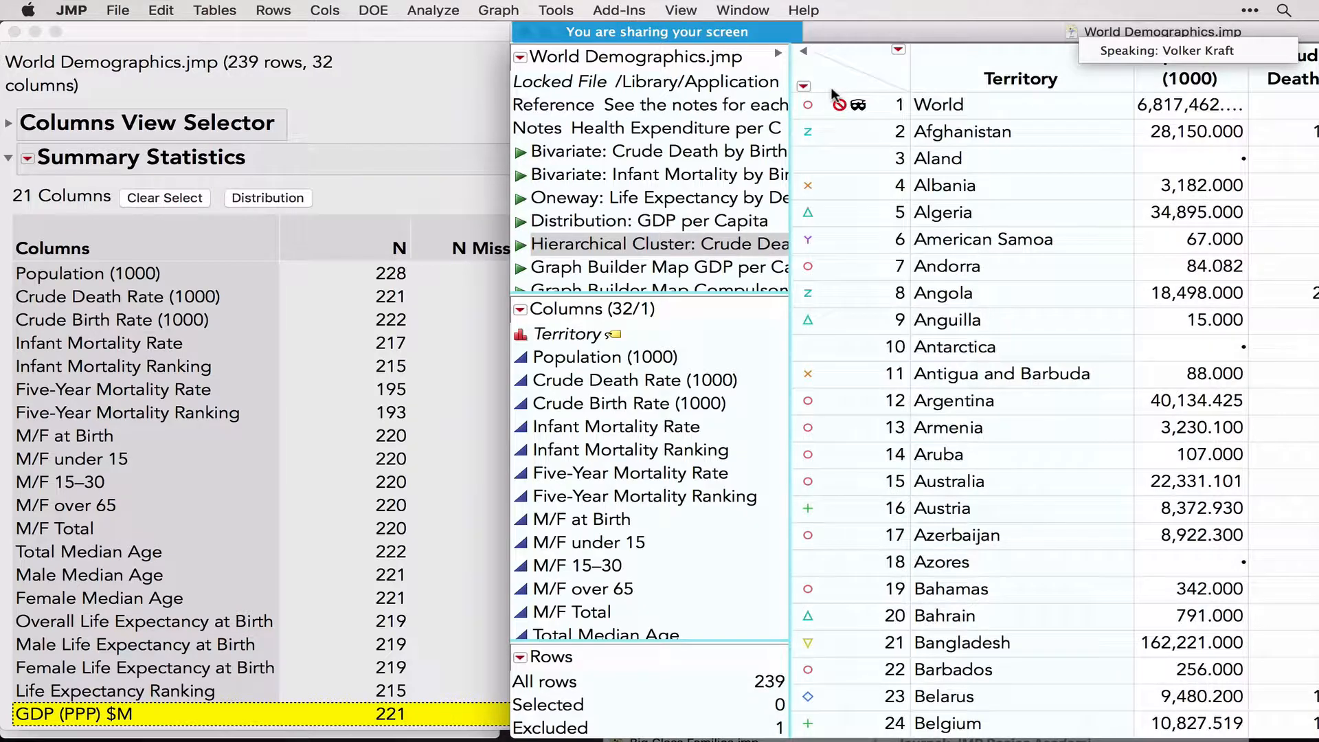
left_click(426, 124)
left_click(11, 33)
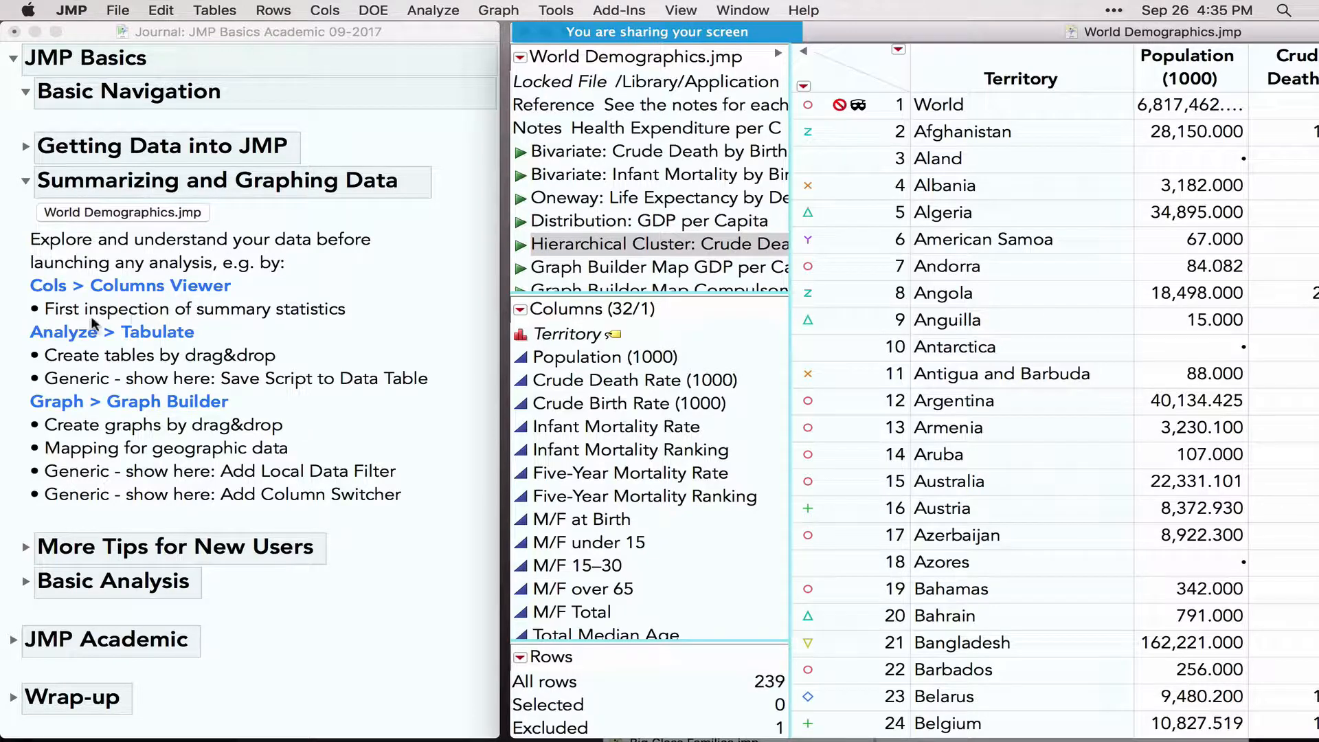
Highlight the journal line on creating tables, launch Tabulate for the World Demographics data and shift its window aside
left_click(129, 315)
left_click(164, 359)
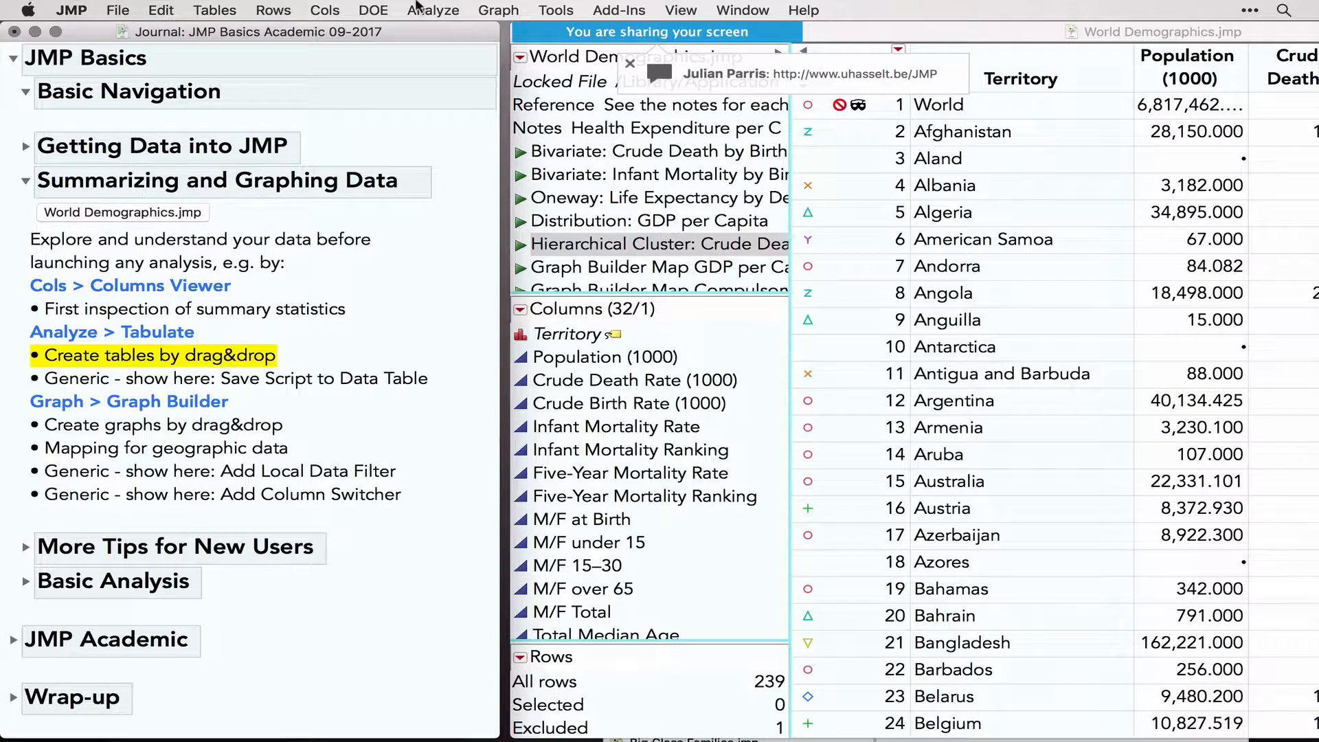
left_click(436, 11)
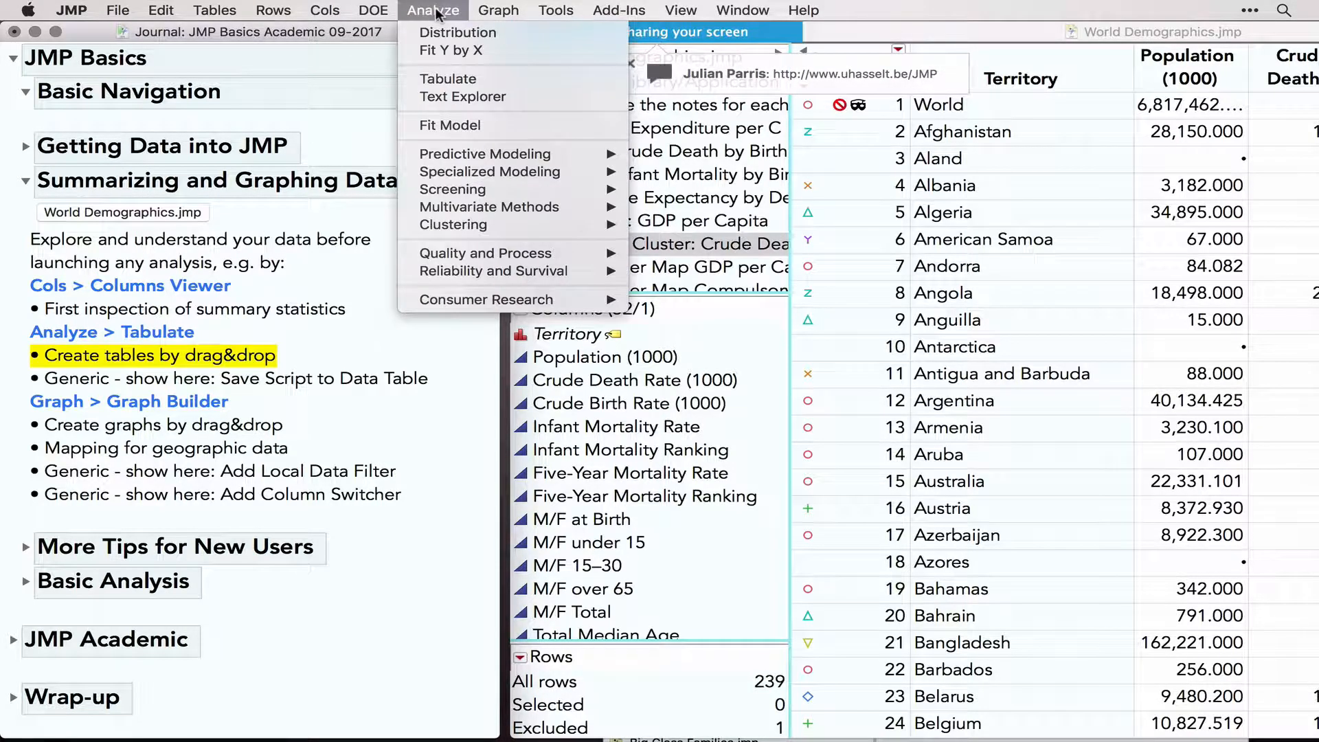
left_click(448, 78)
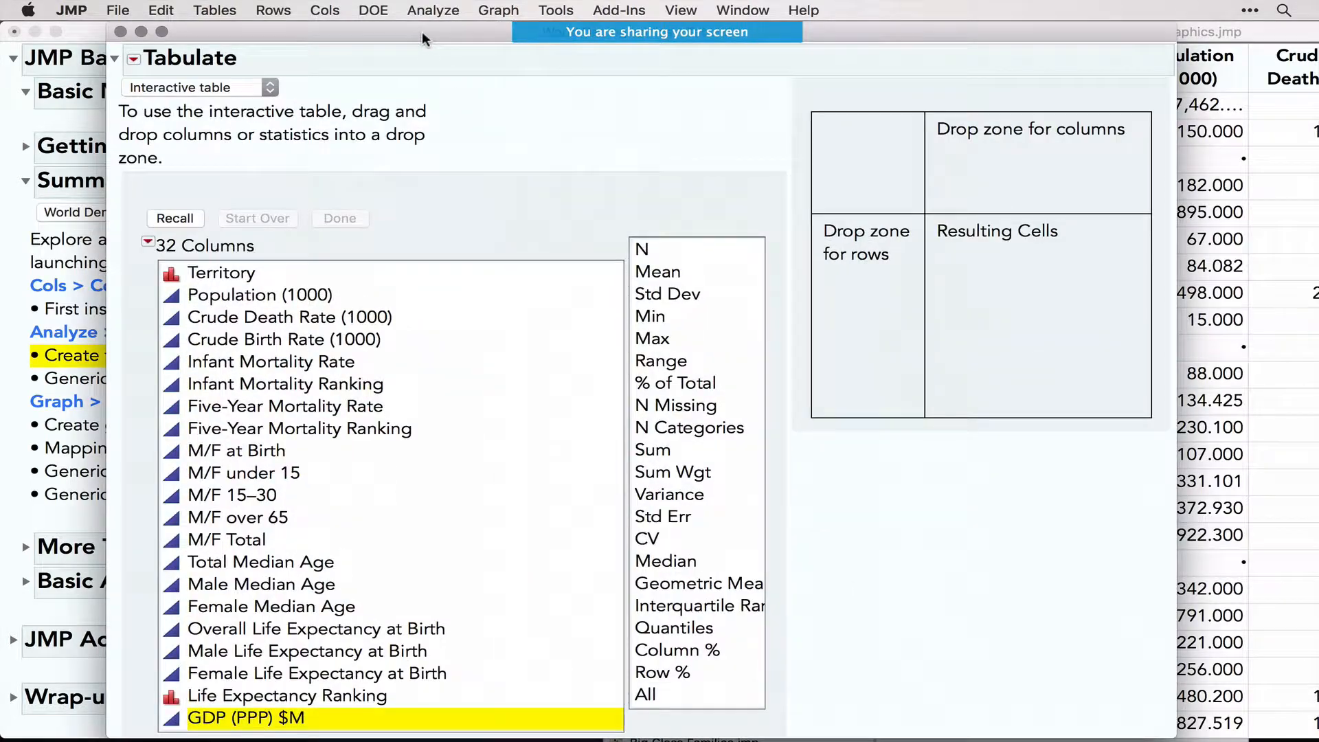
left_click_drag(422, 31, 532, 47)
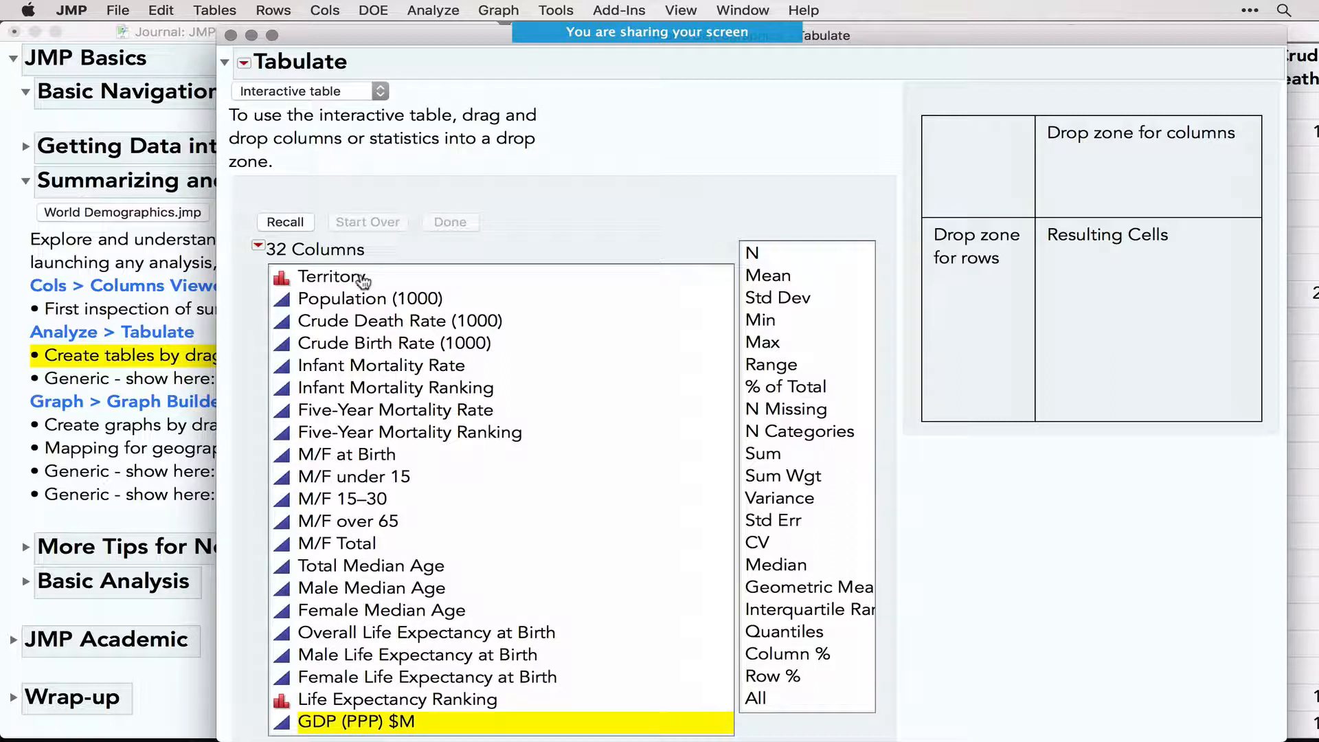
Add Infant Mortality Rate and Five-Year Mortality Rate together as columns of the interactive table
left_click(347, 368)
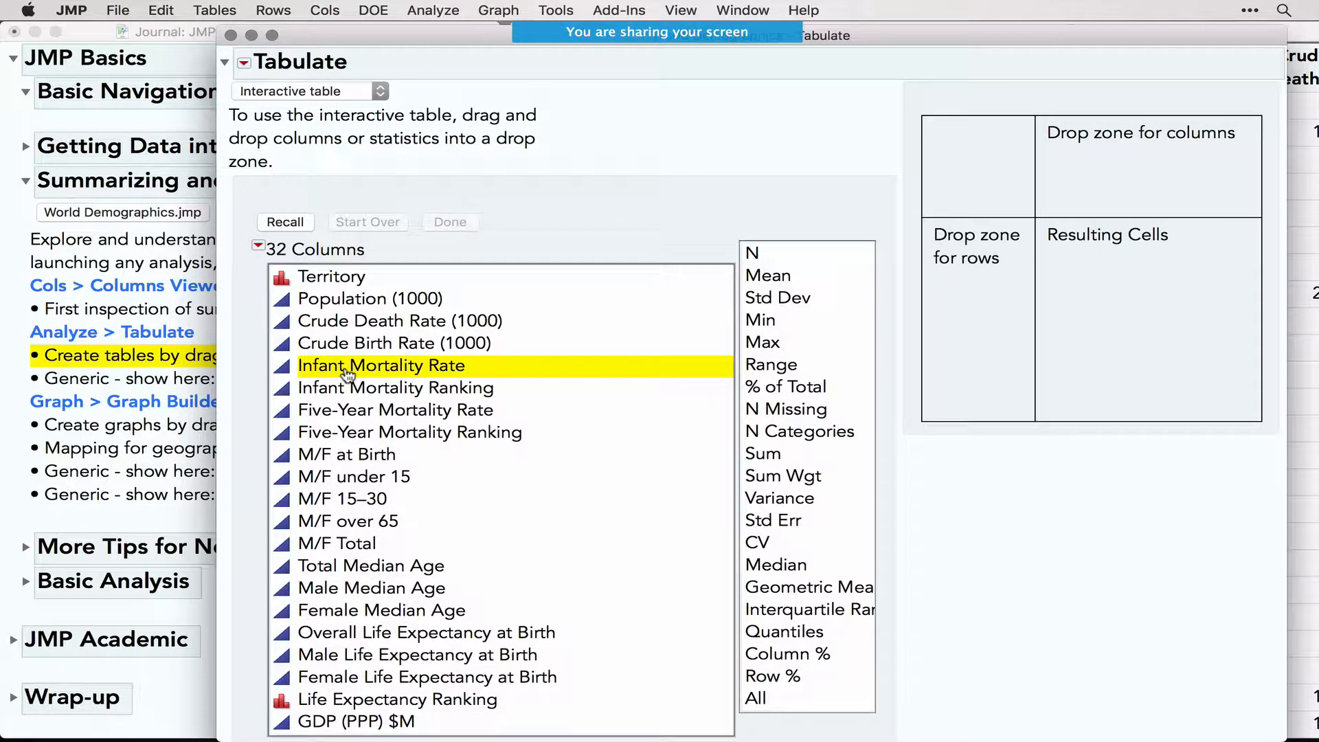
left_click(370, 412, "super")
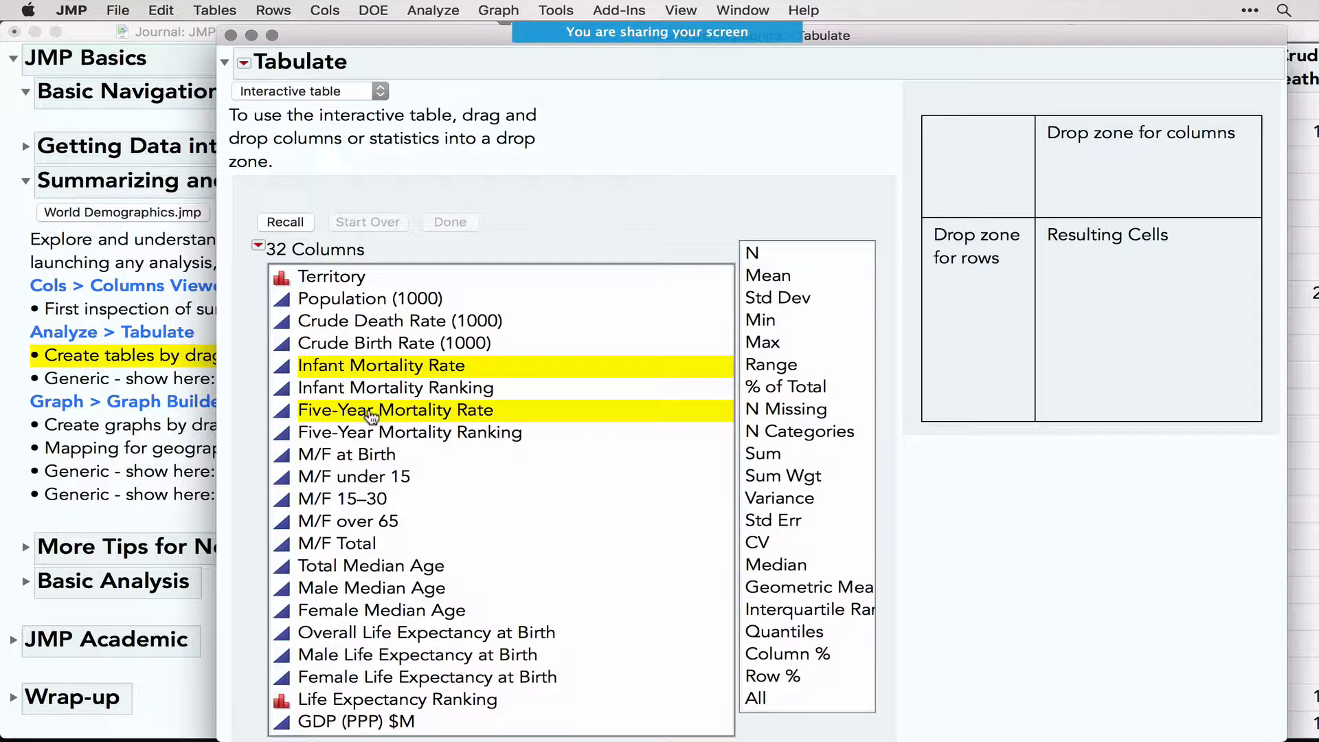
left_click_drag(370, 415, 1112, 184)
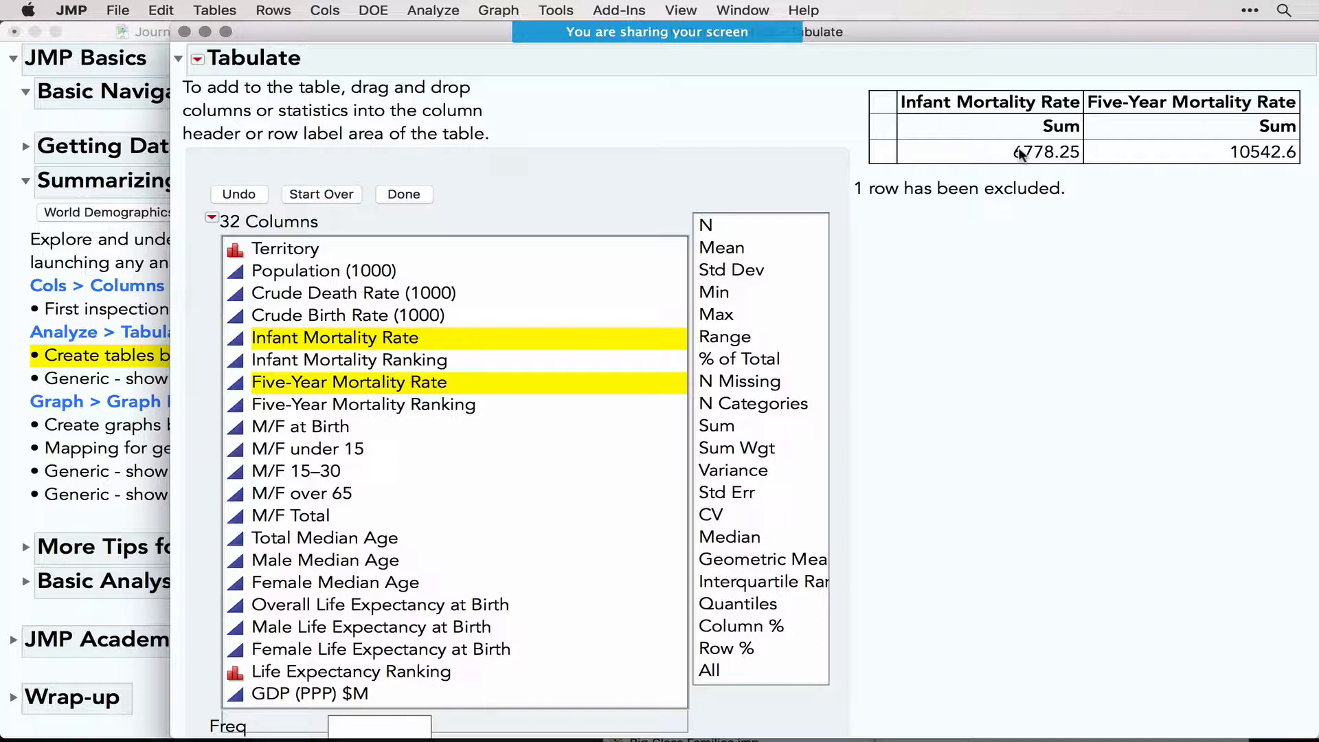
Make Mean the statistic for both mortality columns and group the table rows by Development Level
left_click(718, 253)
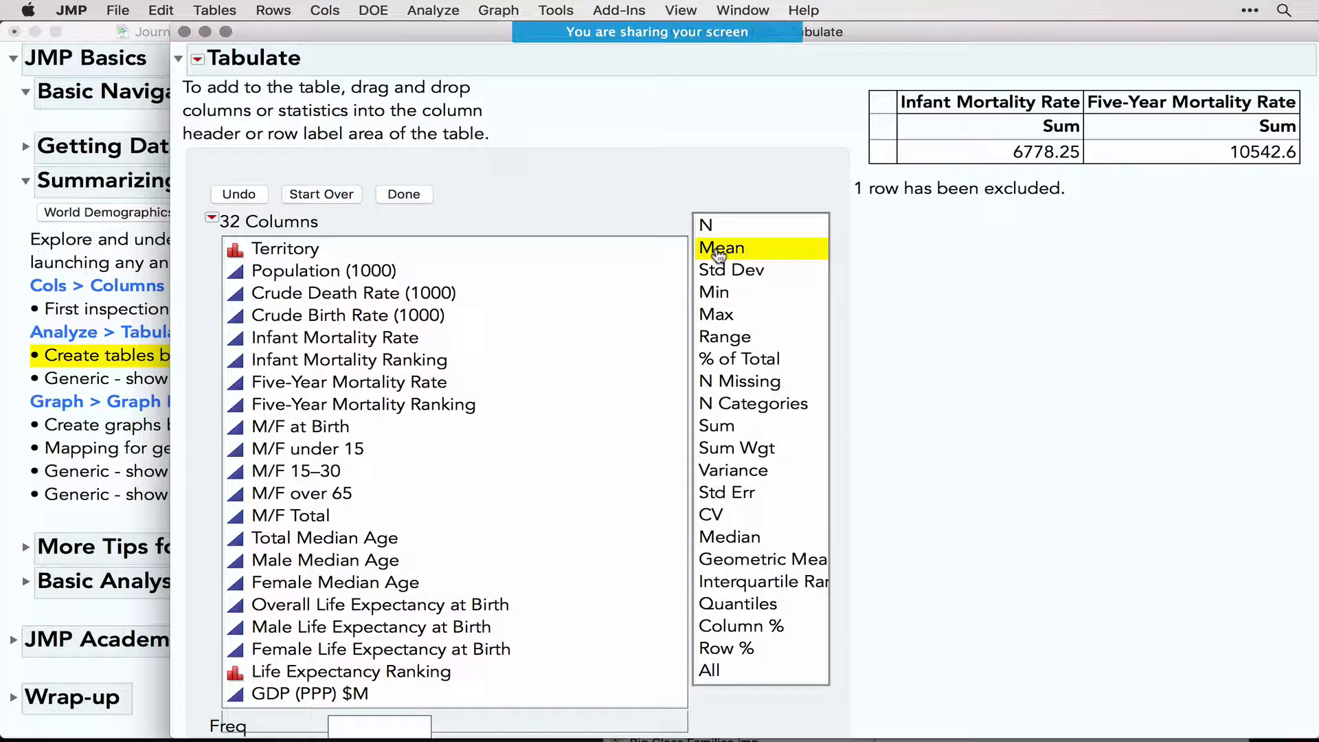
left_click_drag(718, 254, 1000, 124)
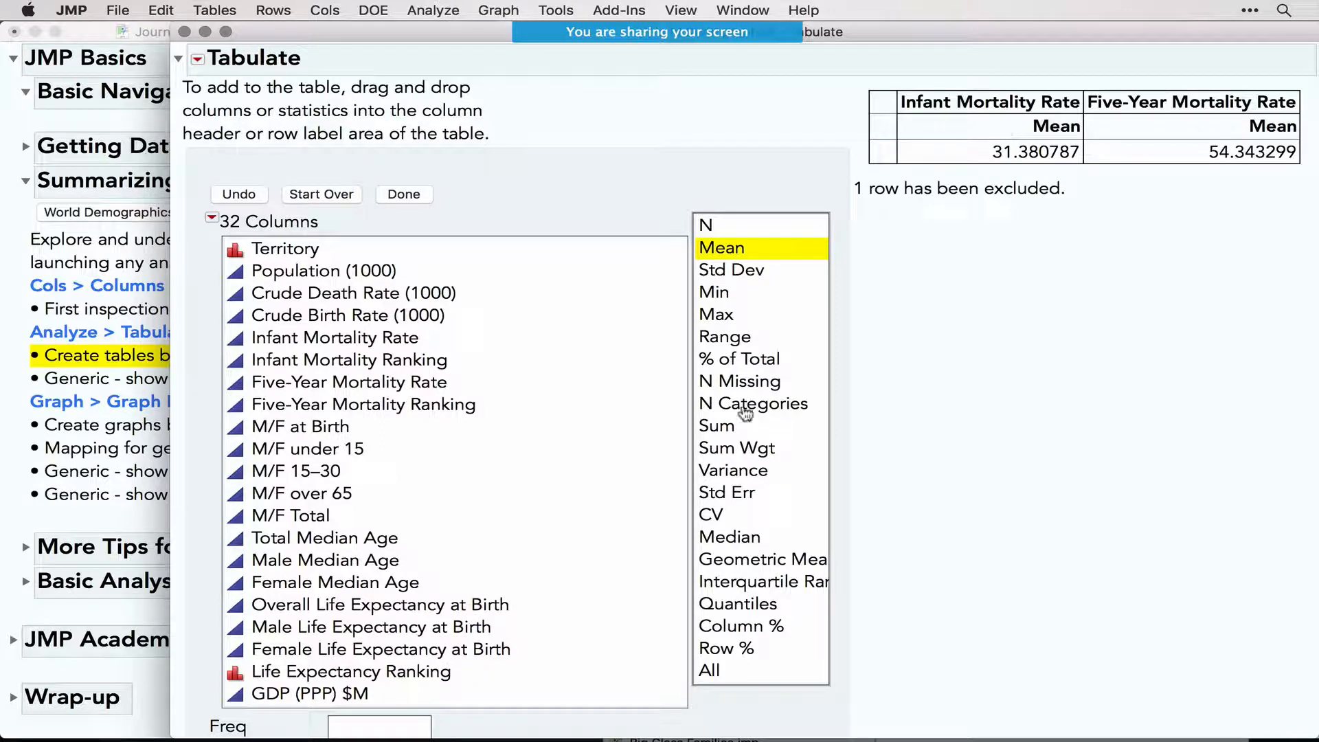
scroll(499, 526, "down", 5)
left_click_drag(307, 567, 879, 150)
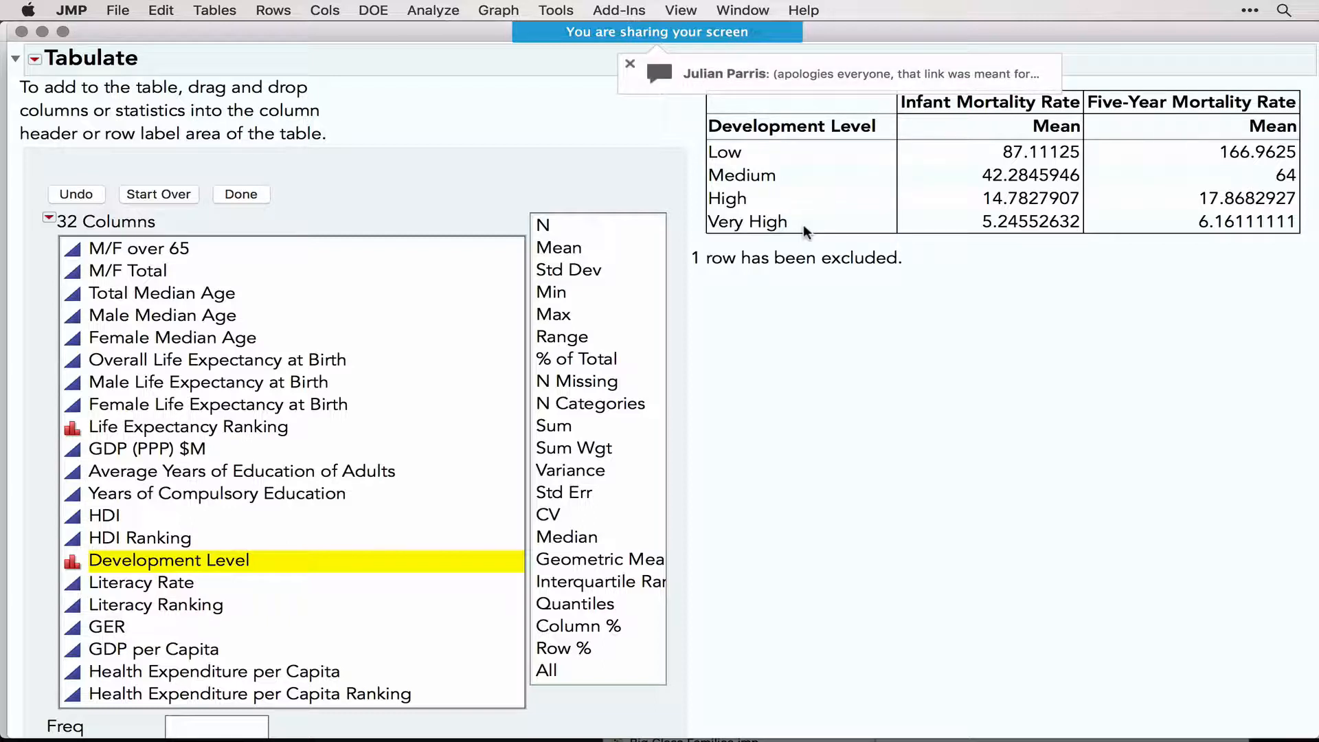
Apply the same fixed decimal format with 2 decimals to all statistics in the table
scroll(748, 675, "down", 5)
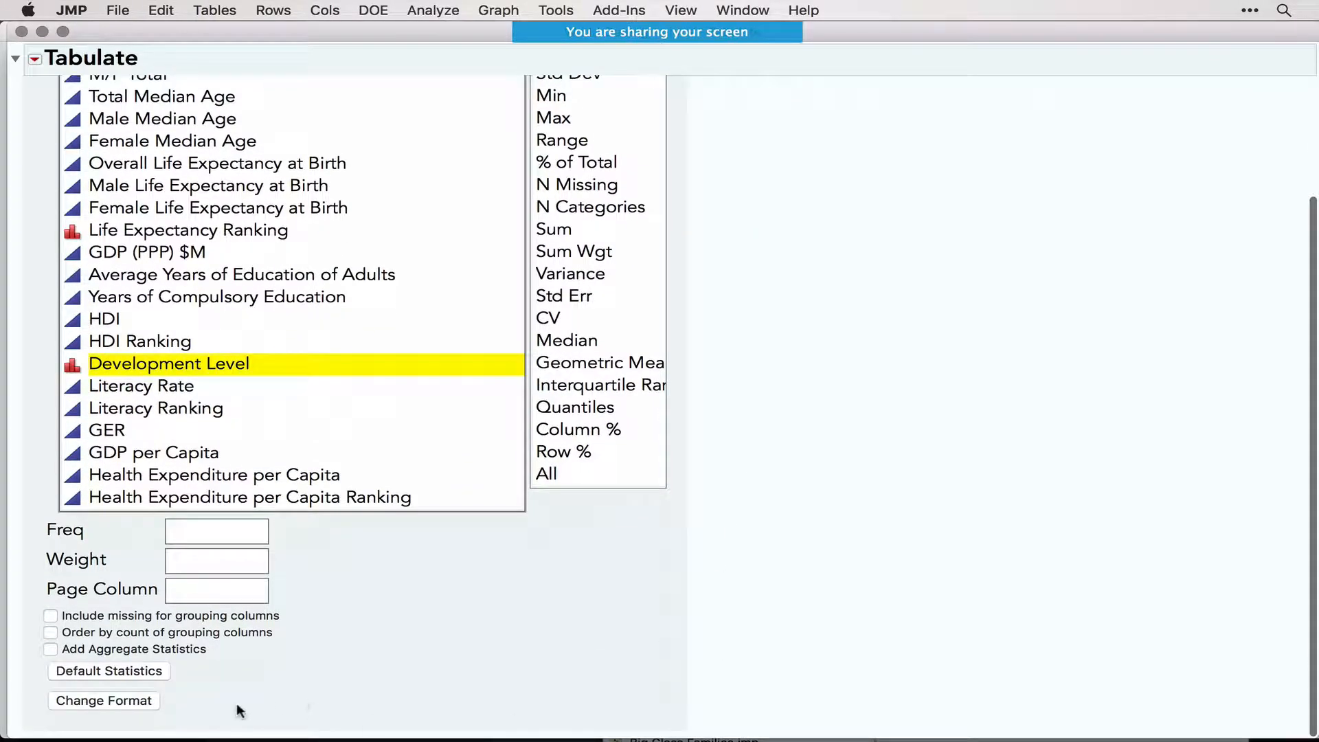
left_click(105, 698)
scroll(104, 698, "down", 6)
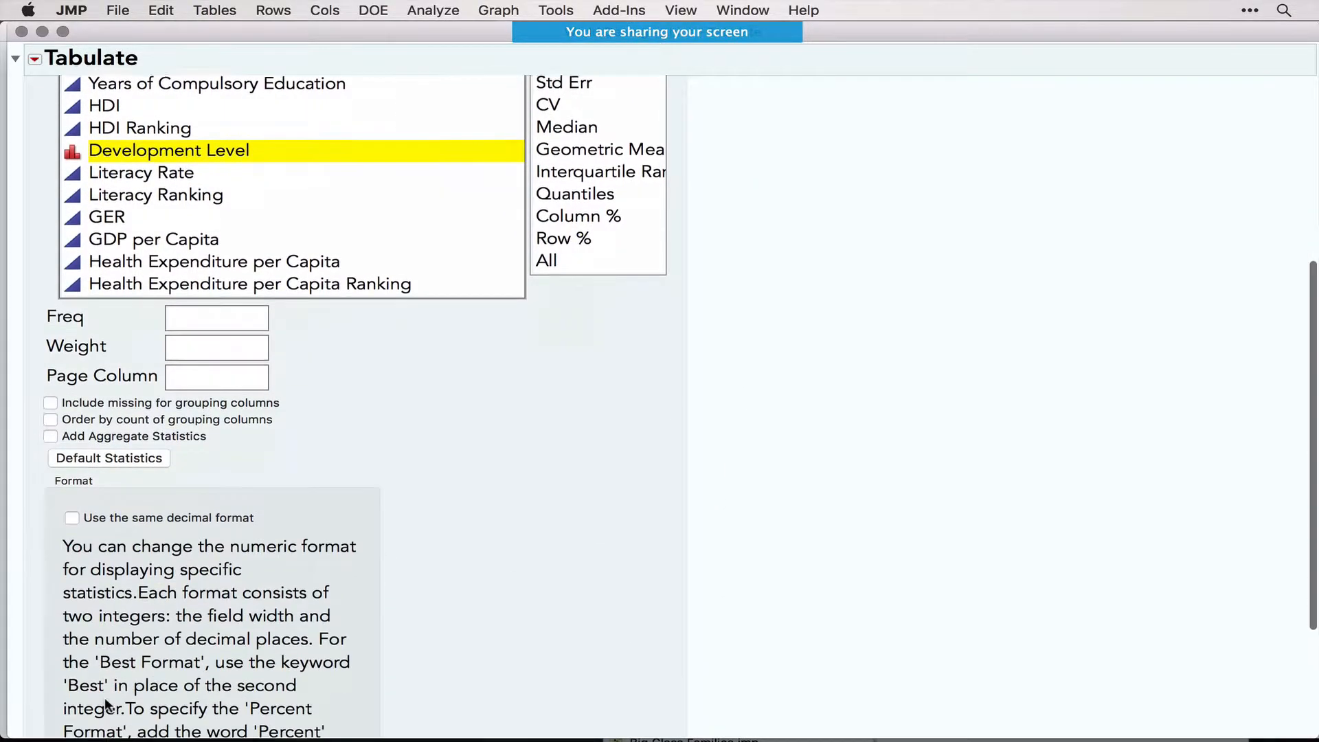
left_click(72, 495)
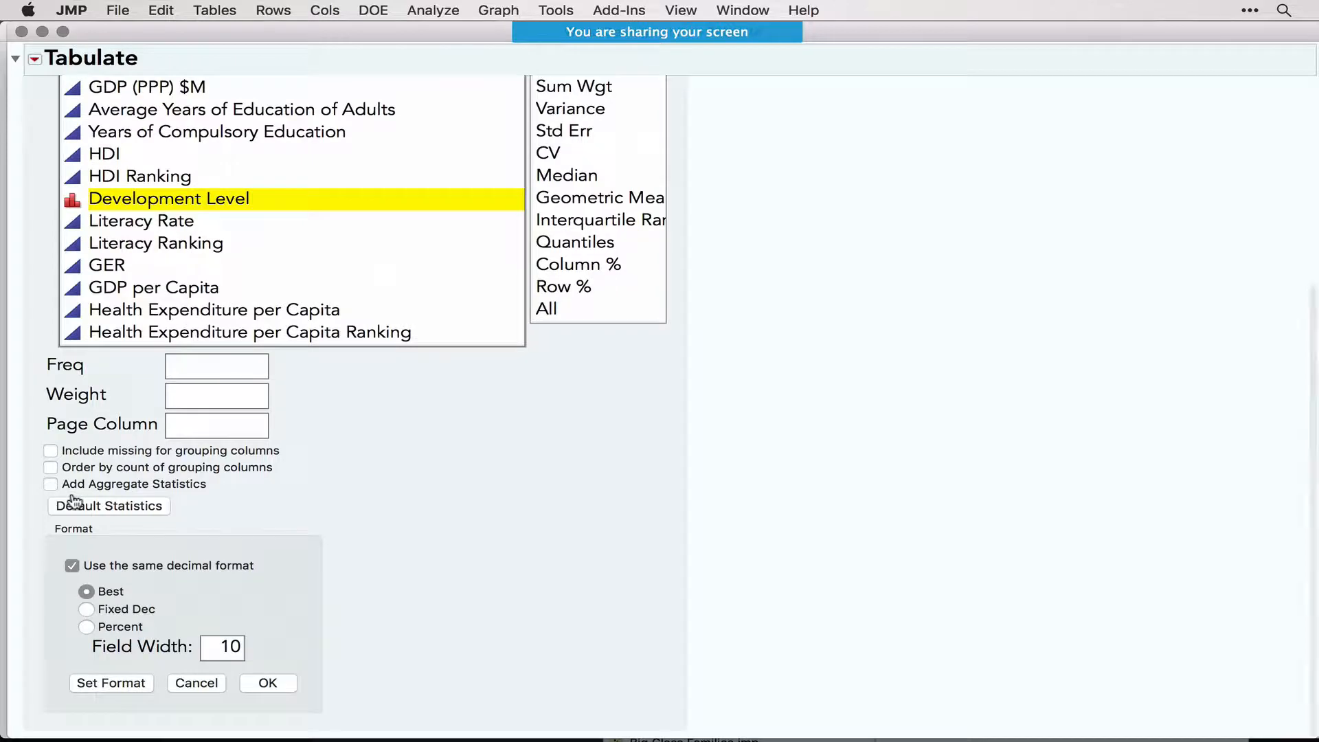
left_click(85, 610)
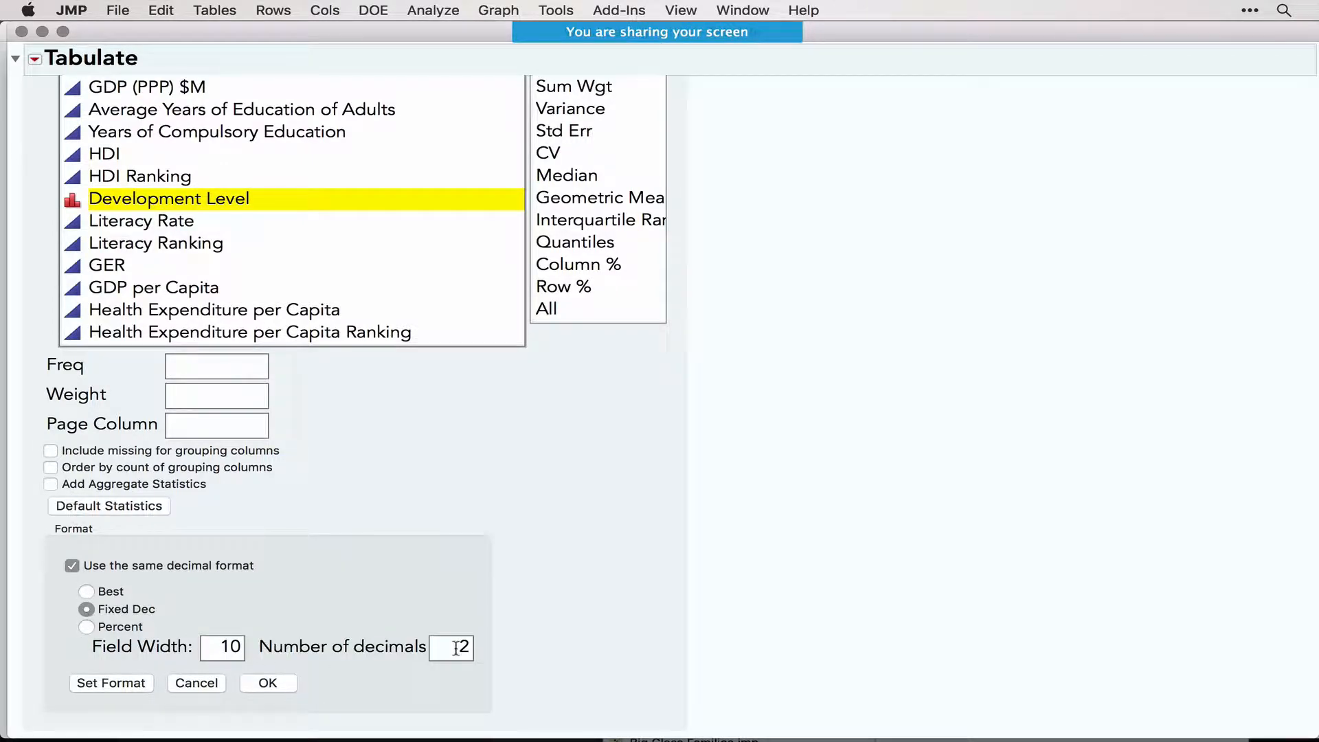
left_click(272, 682)
scroll(860, 459, "up", 5)
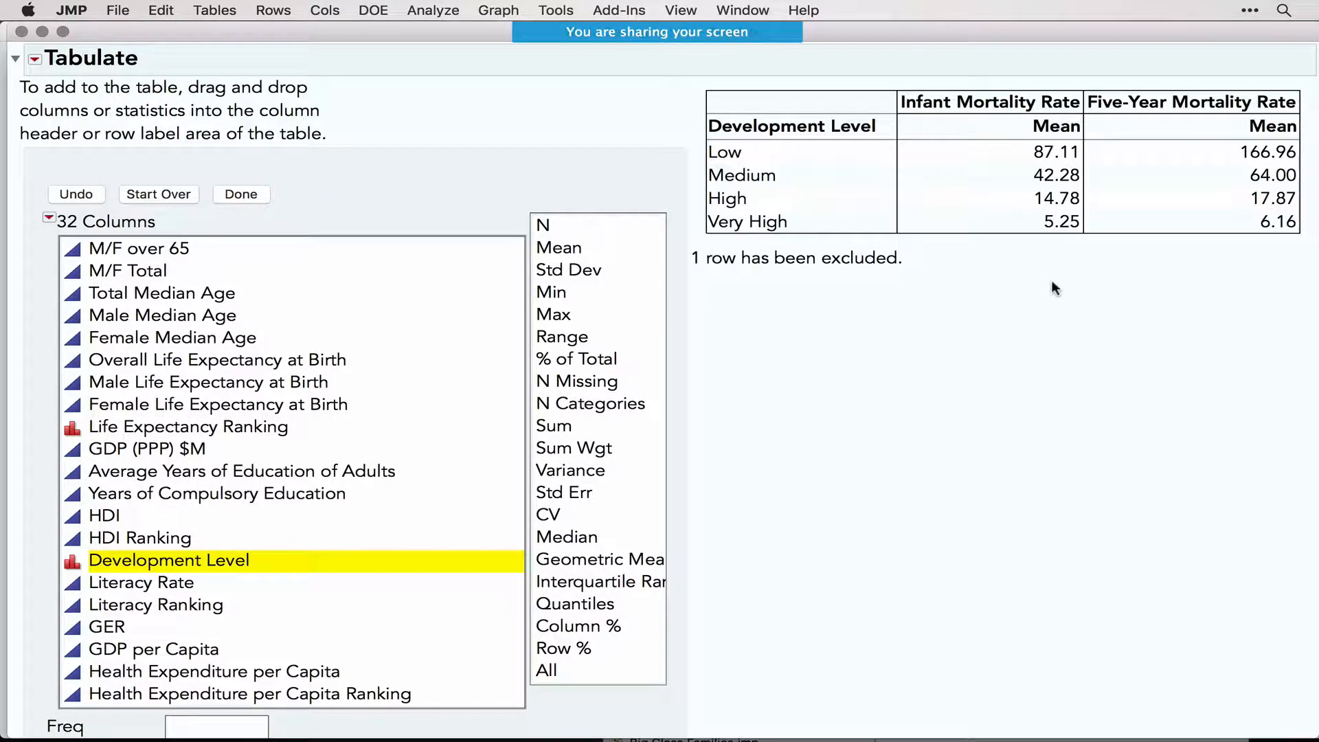
Show the chart beneath the table, finish the Tabulate setup and move the report clear of the journal
left_click(34, 59)
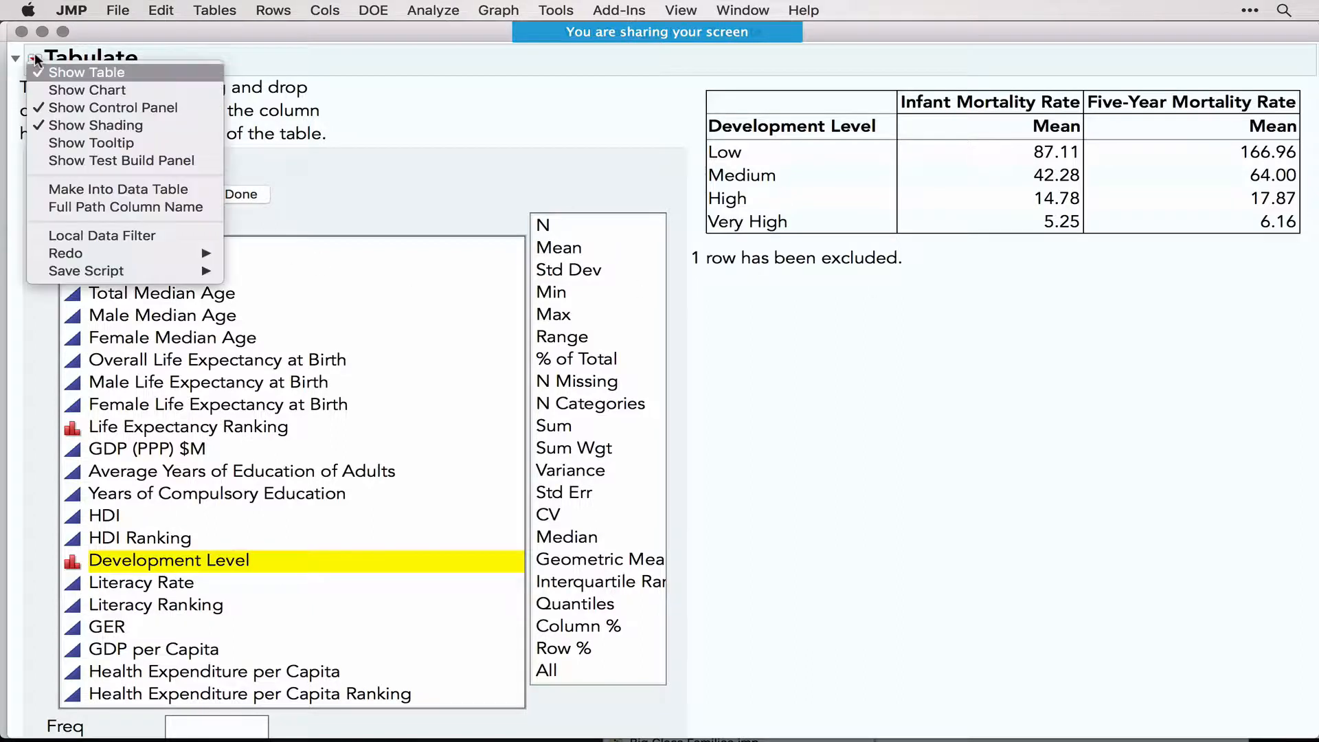
left_click(79, 89)
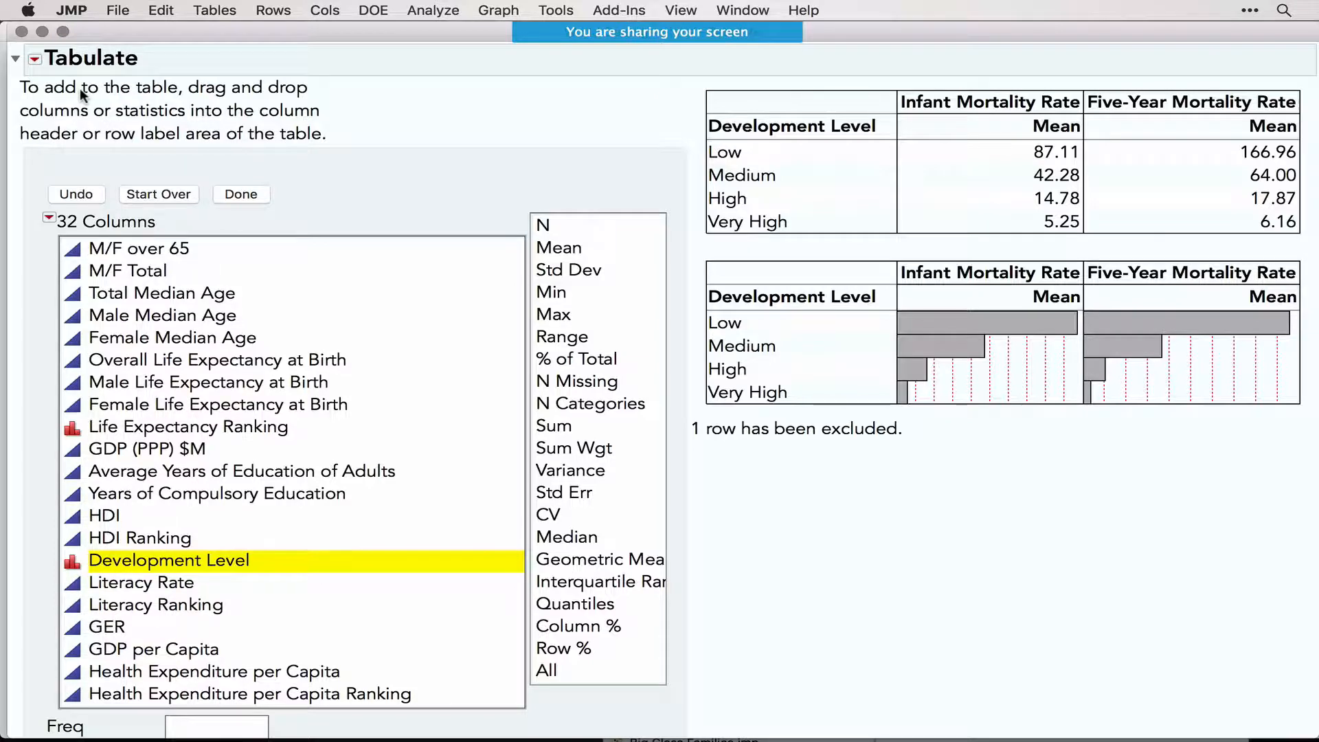
left_click(240, 194)
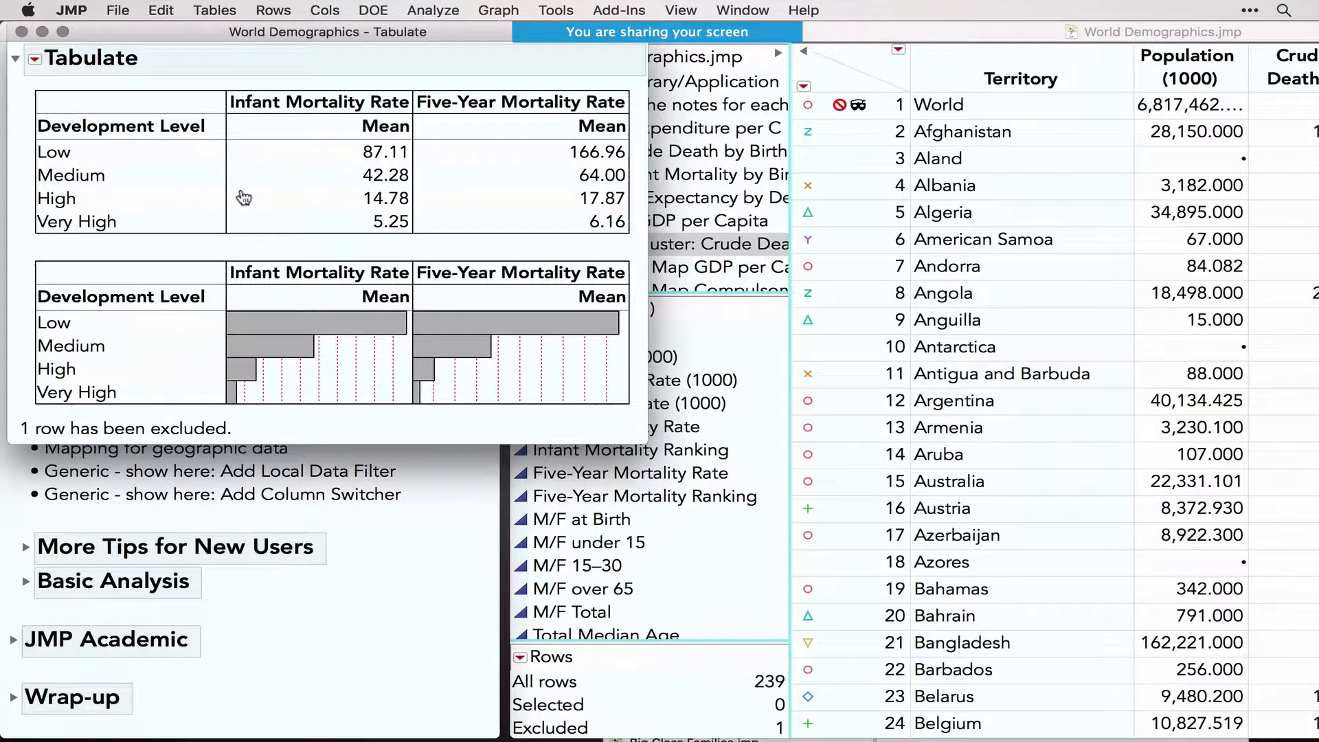
left_click_drag(186, 29, 730, 72)
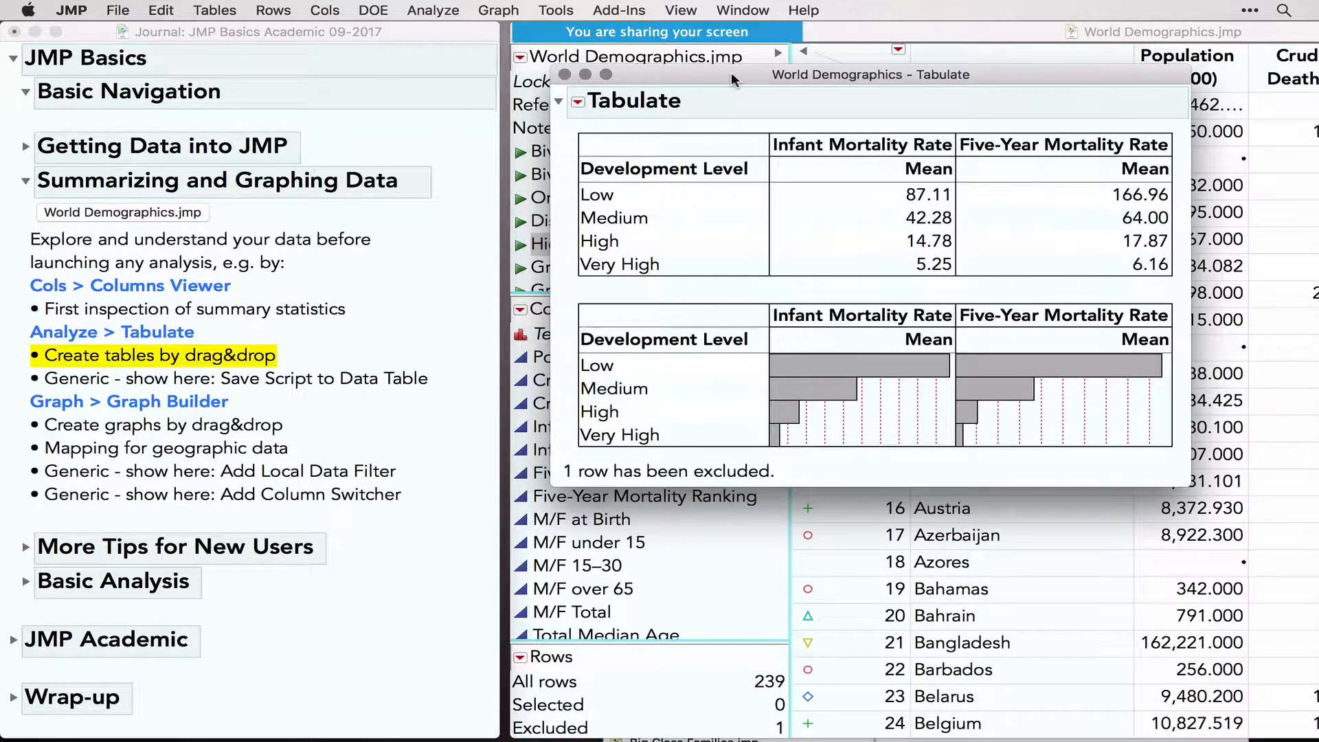
Highlight the journal line on saving scripts and save the Tabulate script to the data table as My Tabulate
left_click(146, 381)
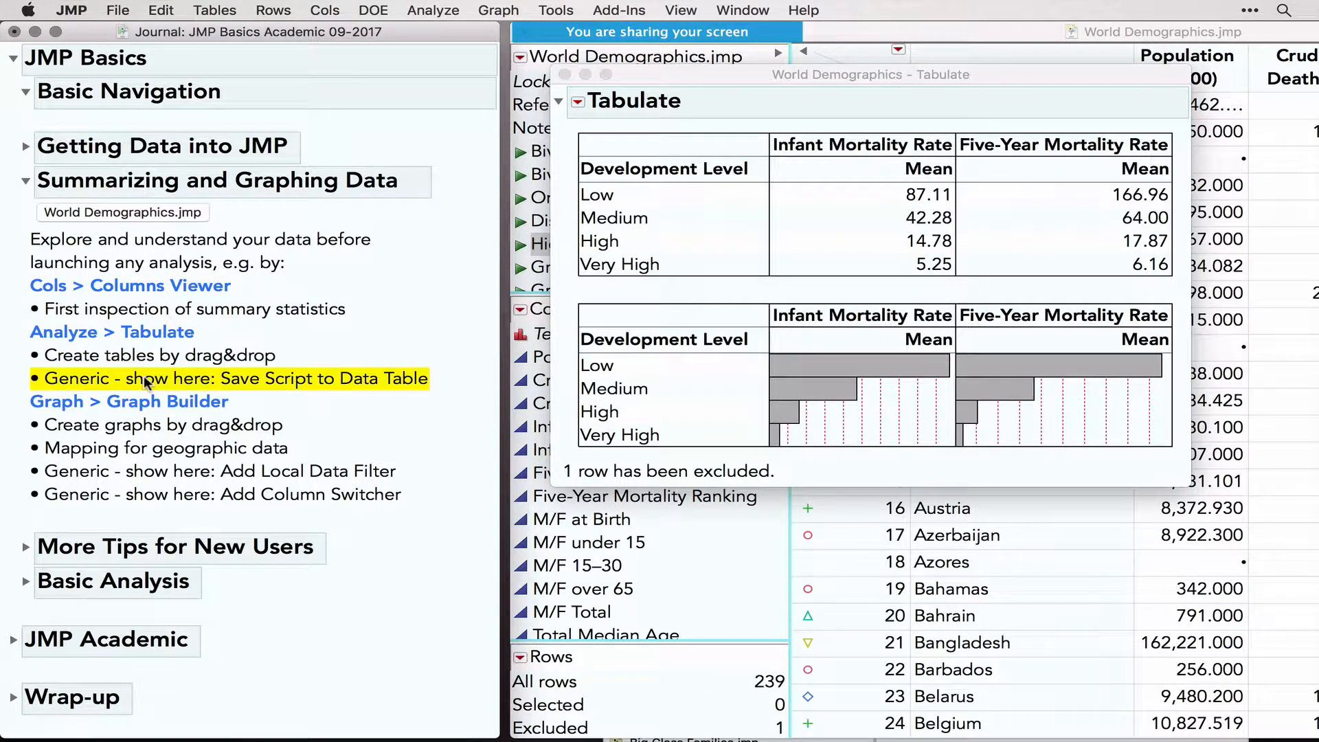
left_click(735, 80)
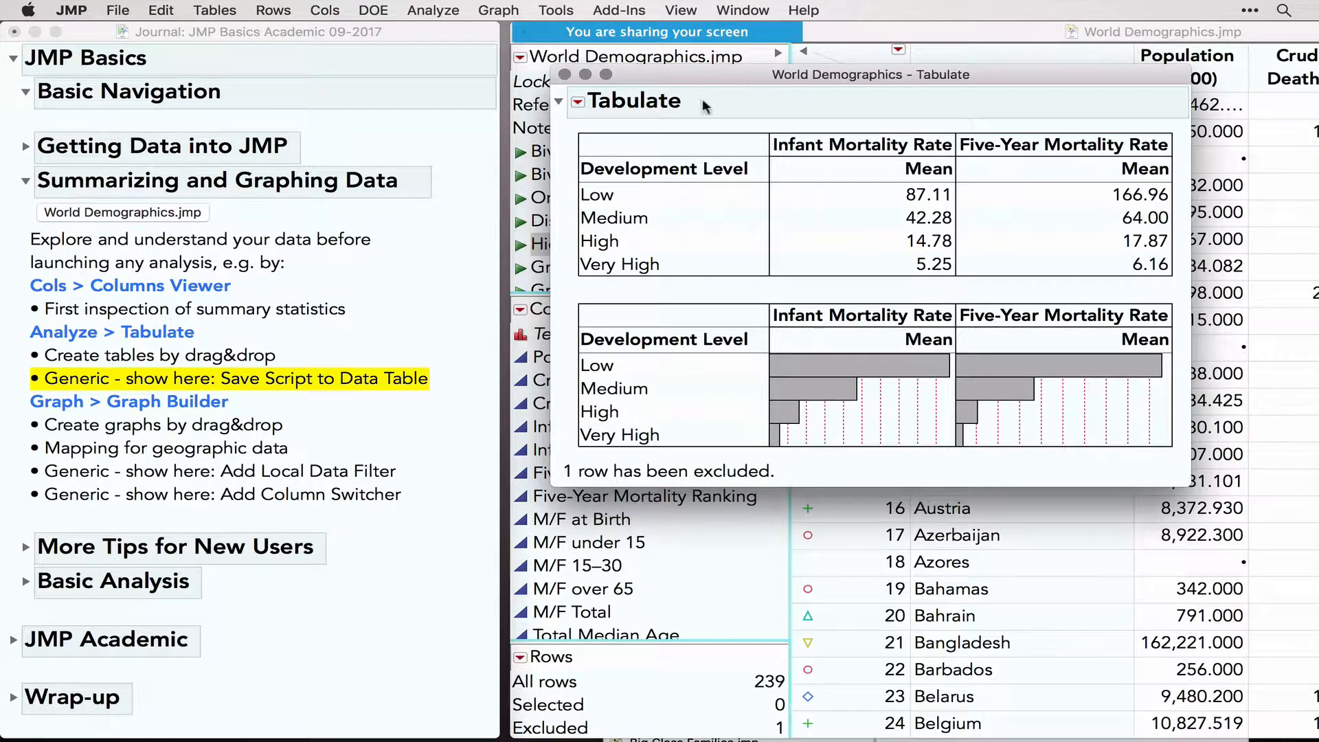
left_click(578, 102)
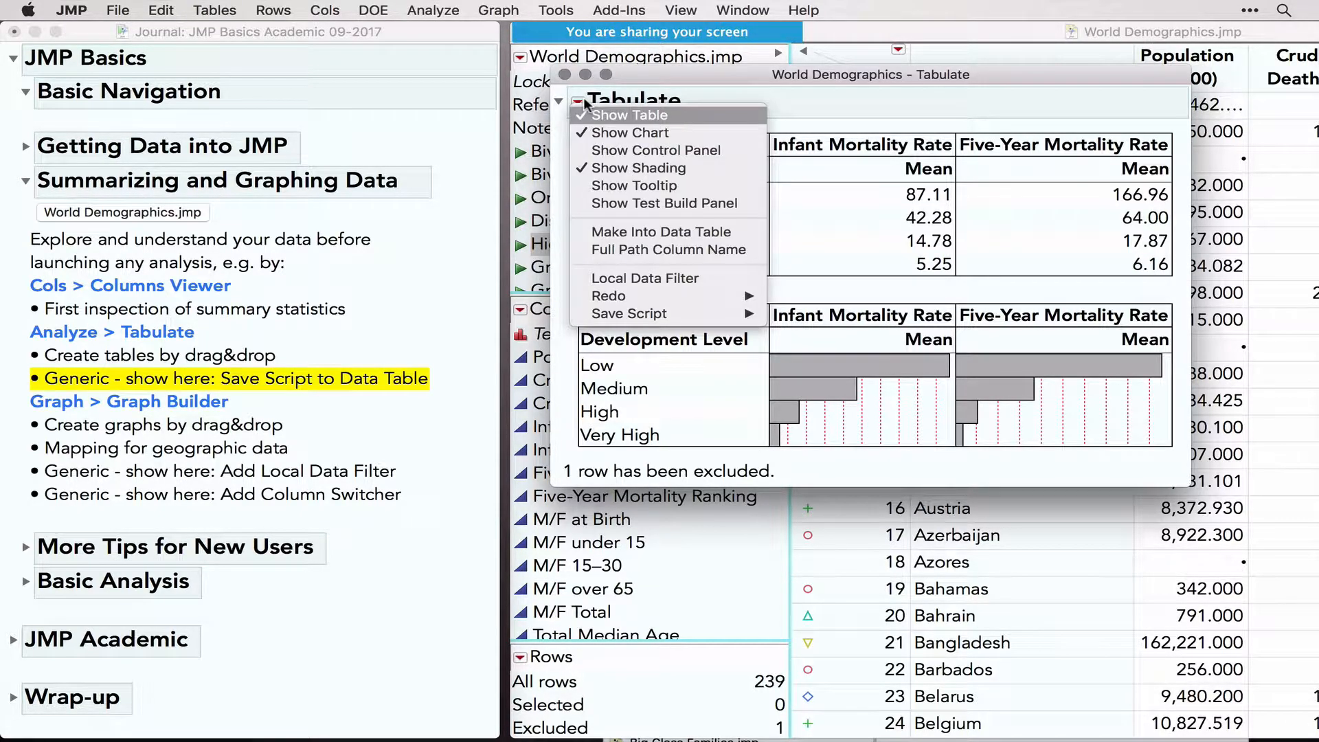
mouse_move(672, 313)
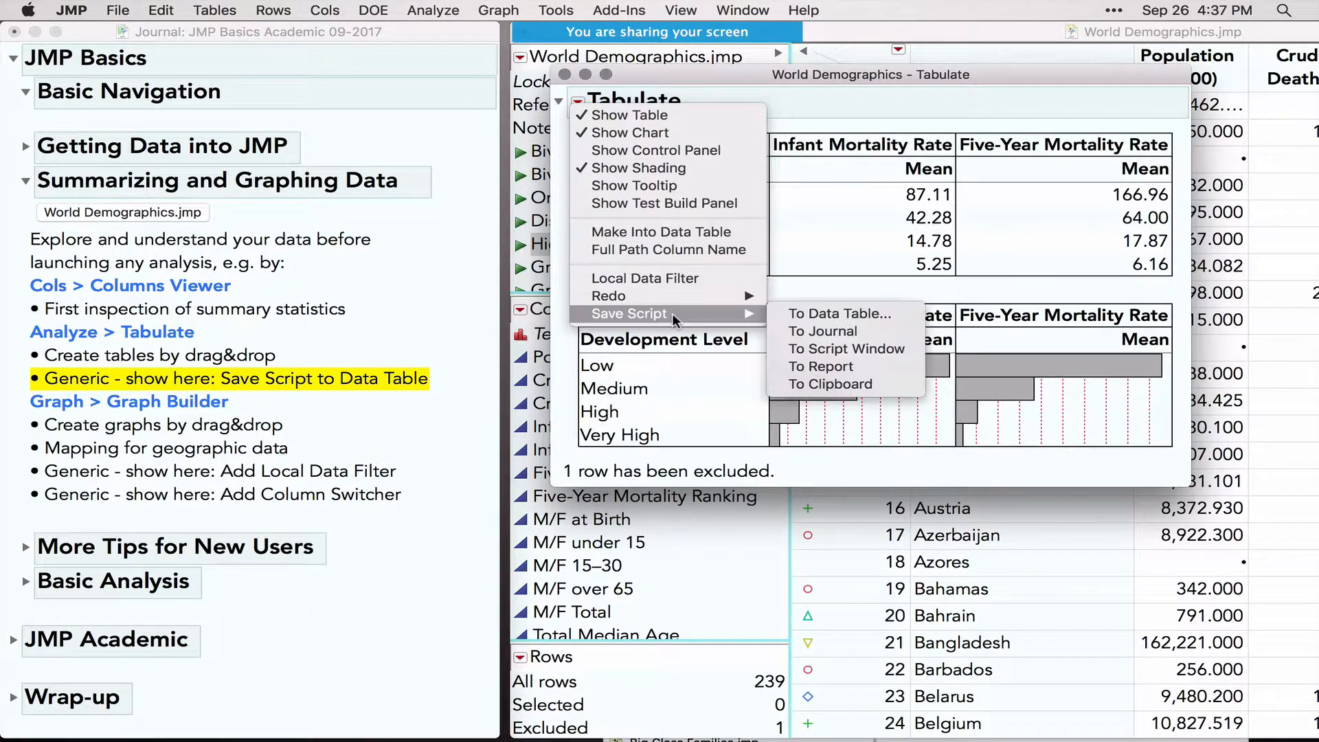
left_click(833, 315)
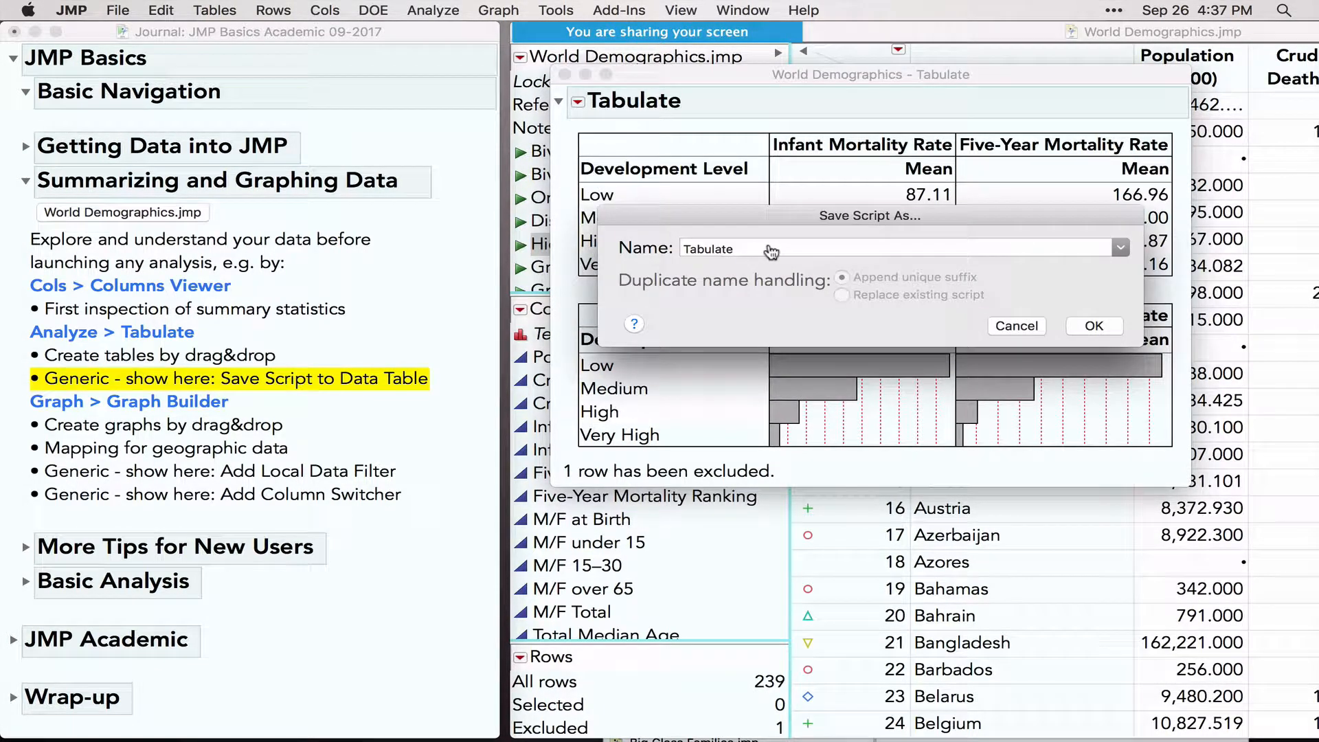
key("super+Left")
type("My")
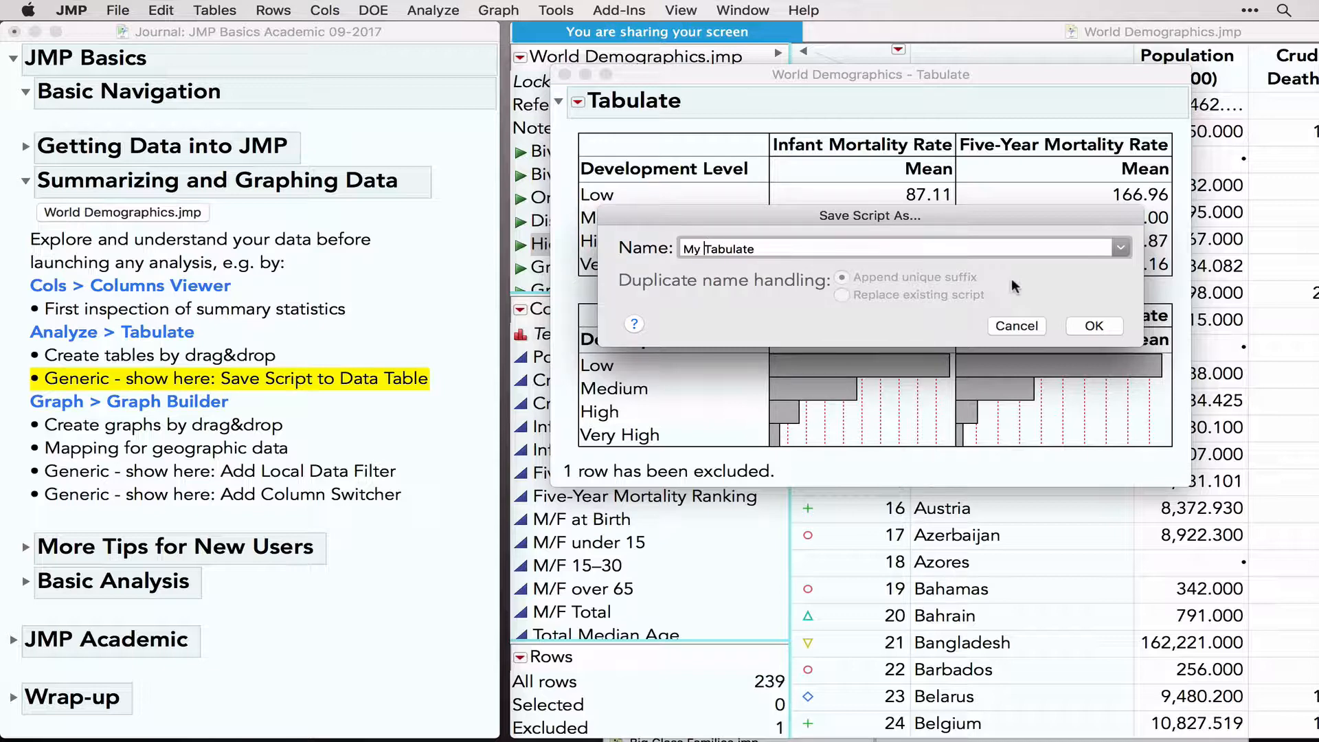
left_click(1103, 329)
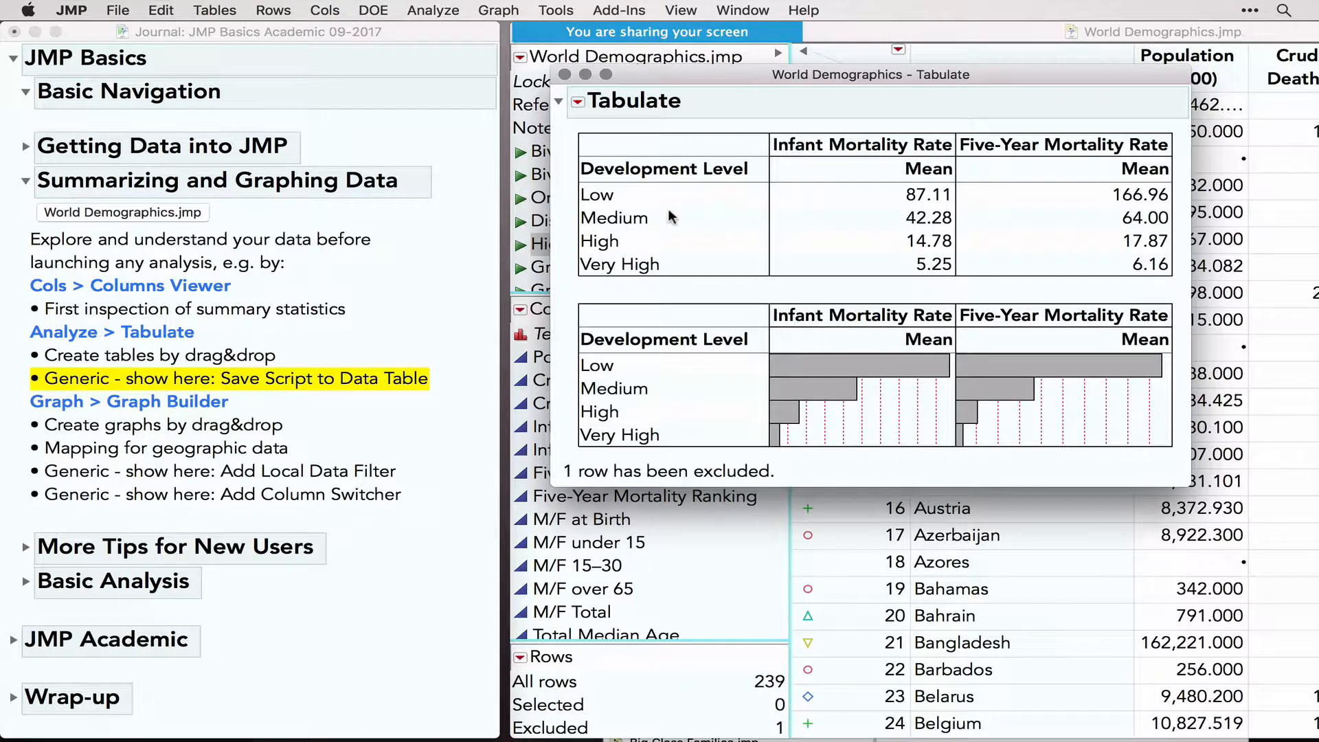
Close the Tabulate report and select the saved My Tabulate script in the data table
left_click(565, 75)
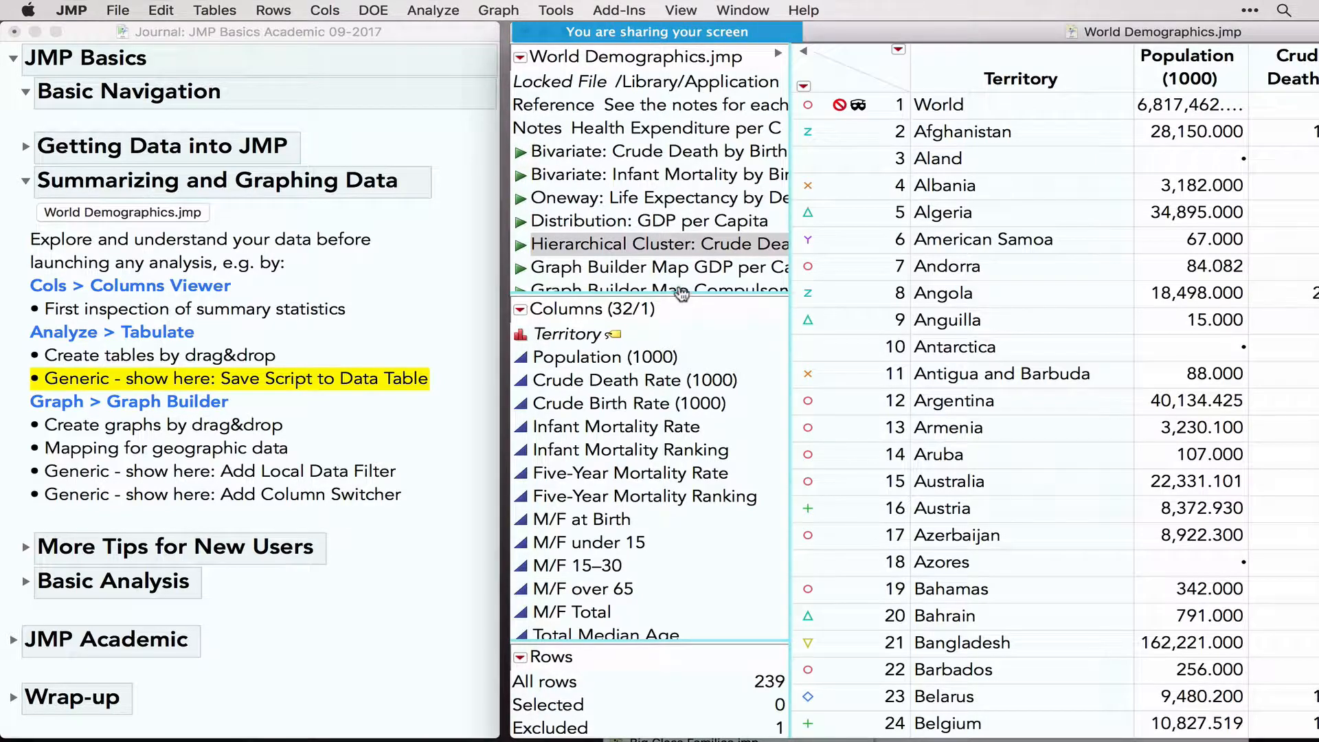
scroll(680, 292, "down", 3)
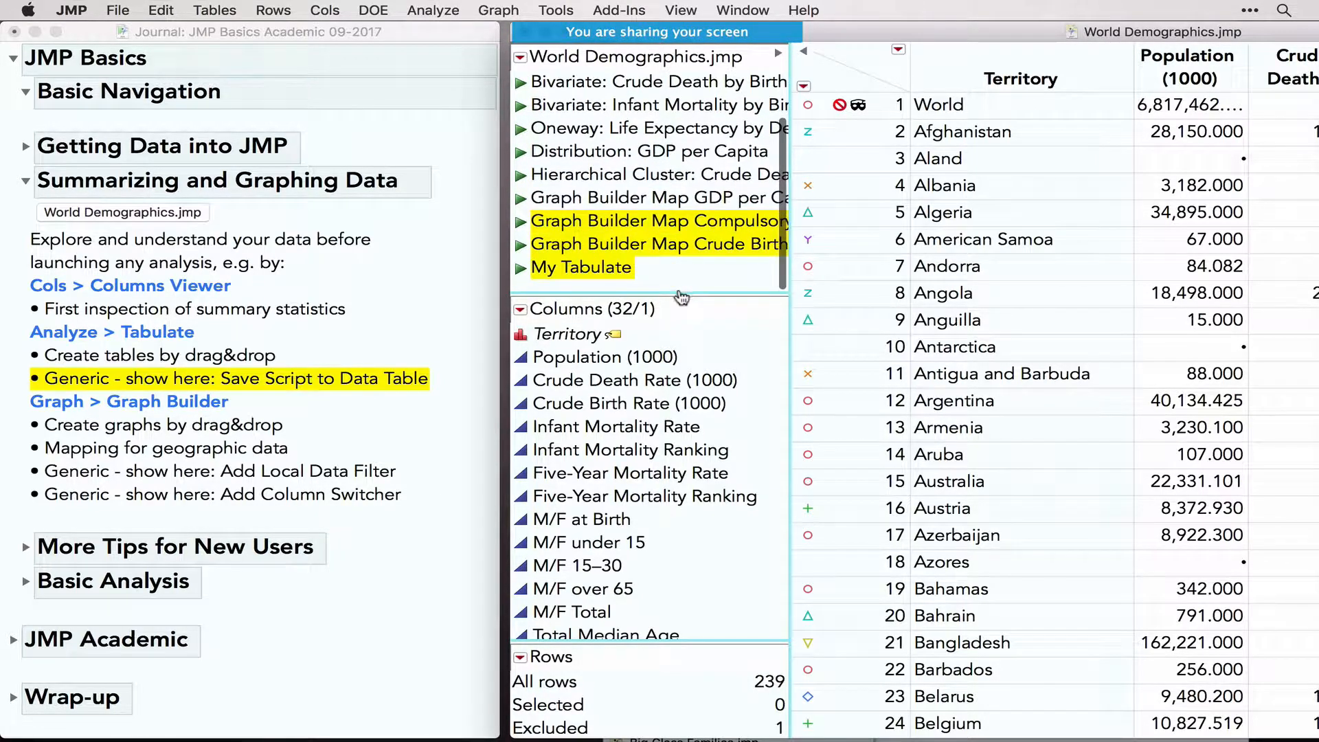
left_click(591, 271)
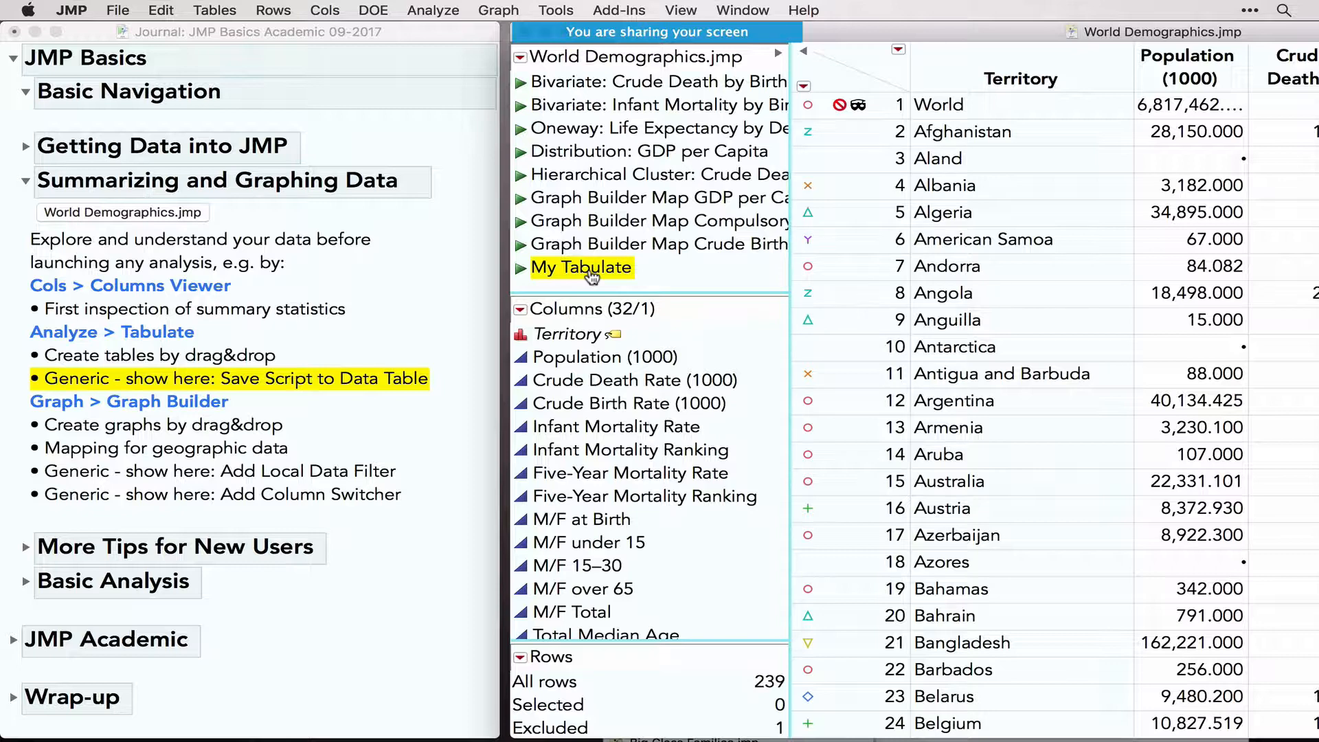
Run the My Tabulate script, move its report clear of the journal and show the report's control panel
left_click(520, 269)
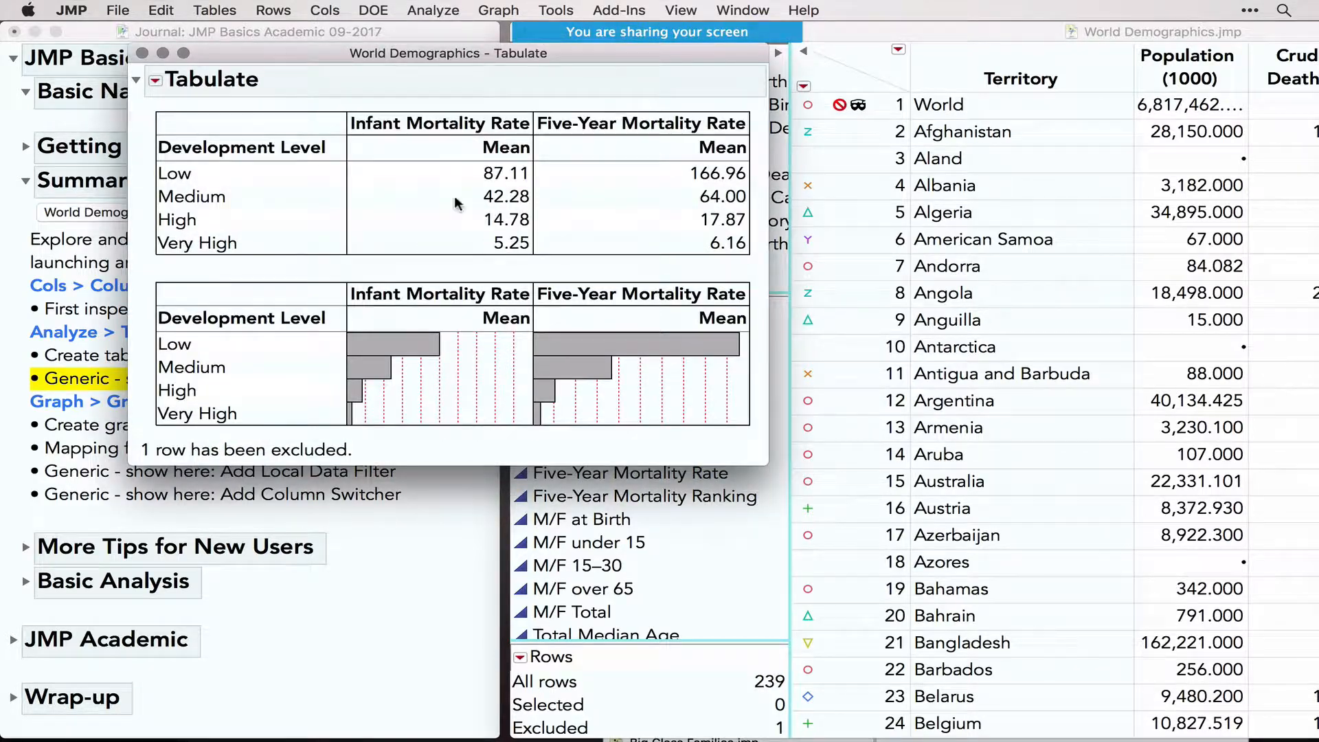
left_click_drag(374, 52, 822, 117)
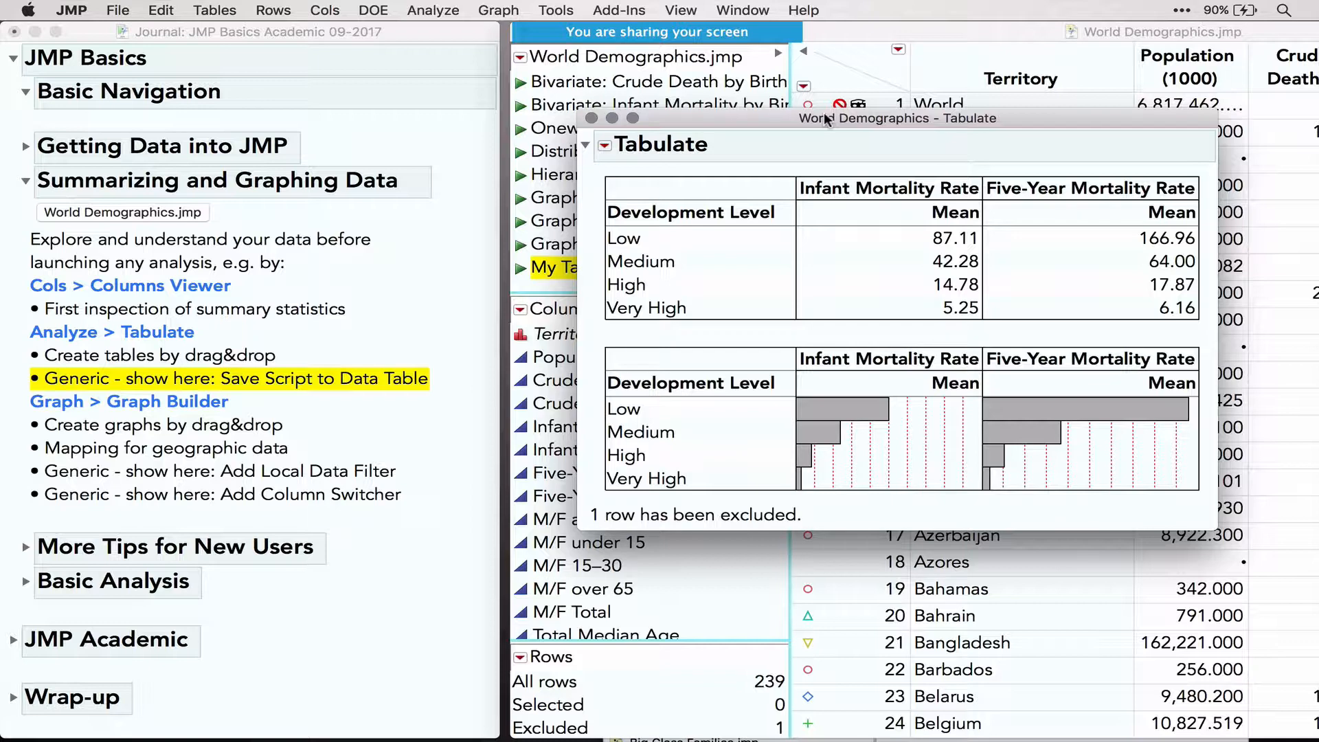
left_click(604, 145)
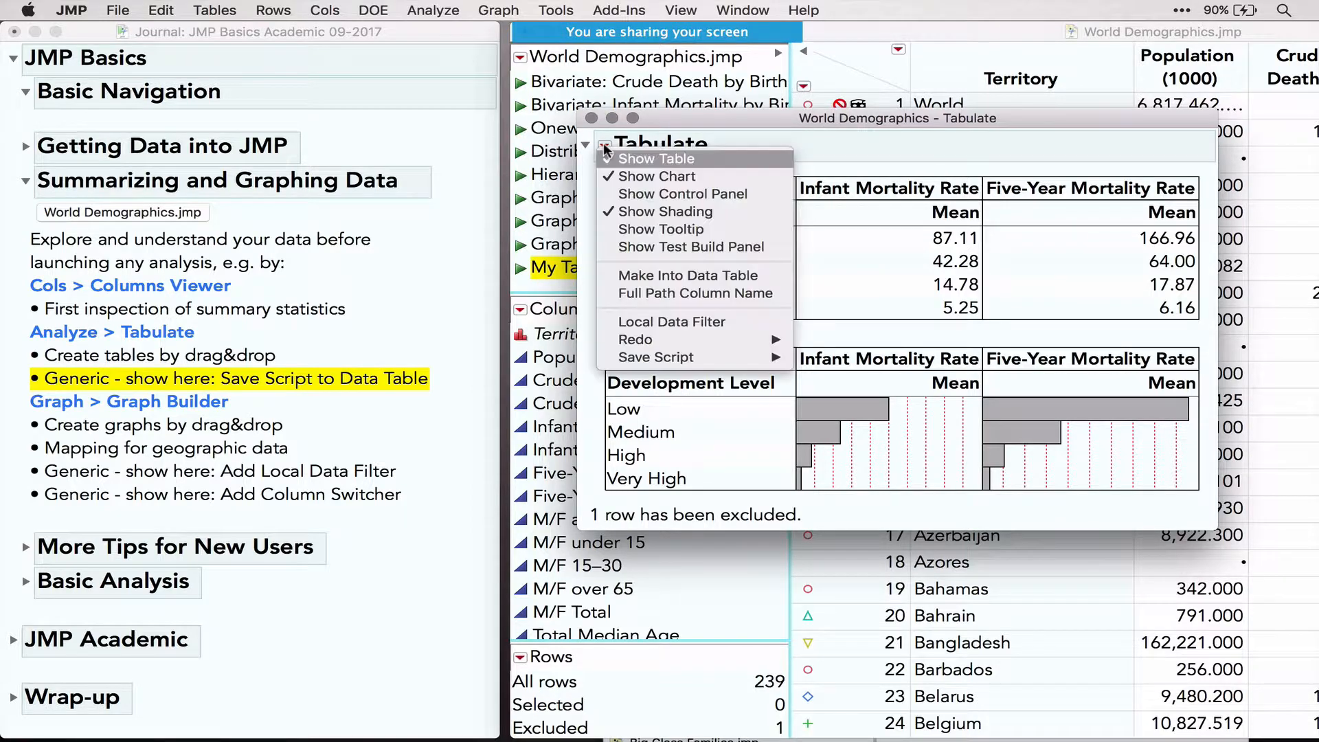
left_click(635, 194)
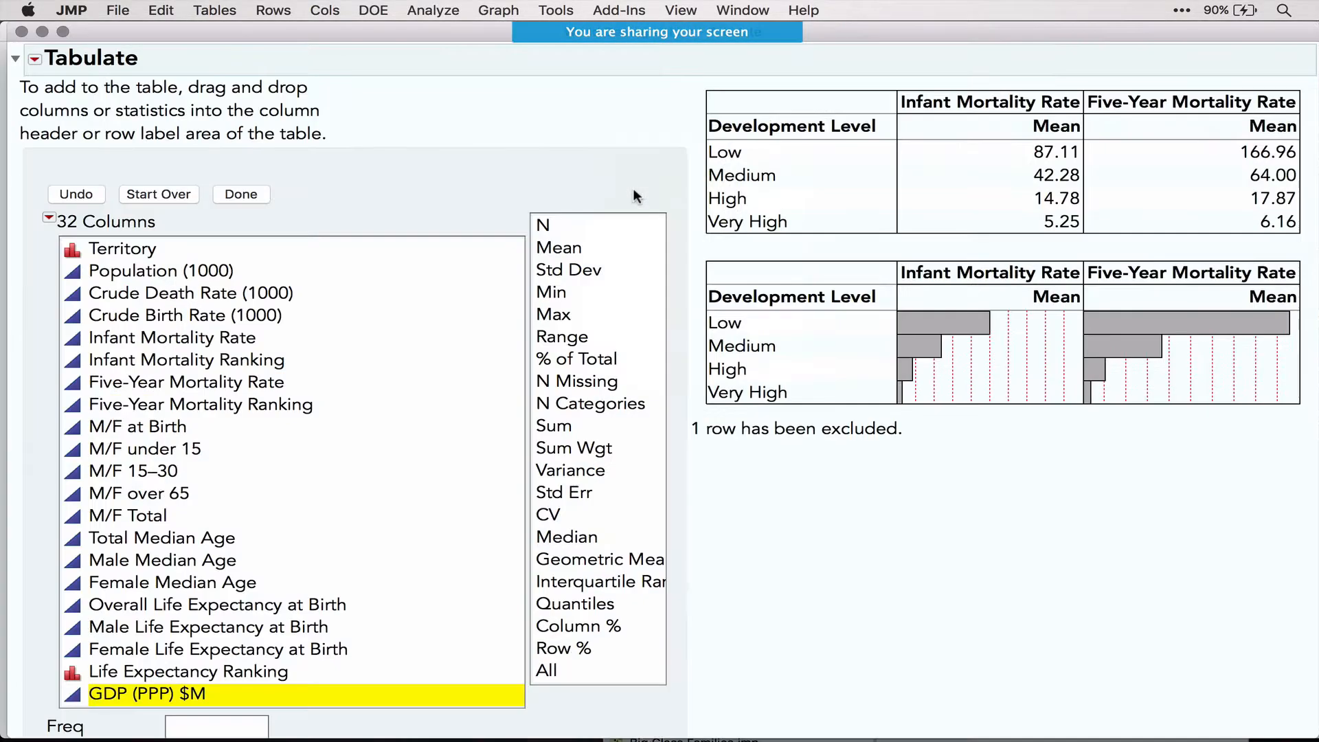
Add Population (1000) ahead of the mortality columns in the Tabulate report and turn off the uniform plot scale
left_click(158, 274)
left_click_drag(157, 275, 898, 110)
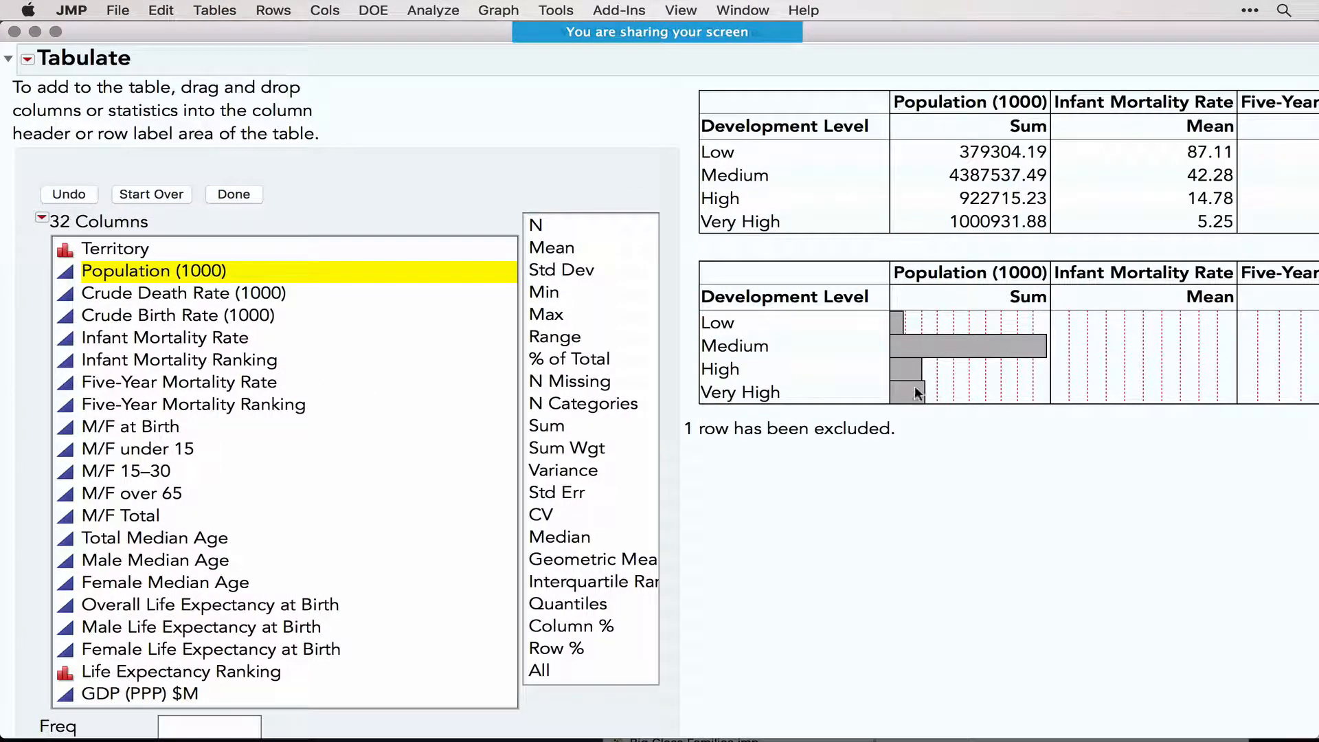
scroll(768, 547, "down", 5)
left_click(53, 708)
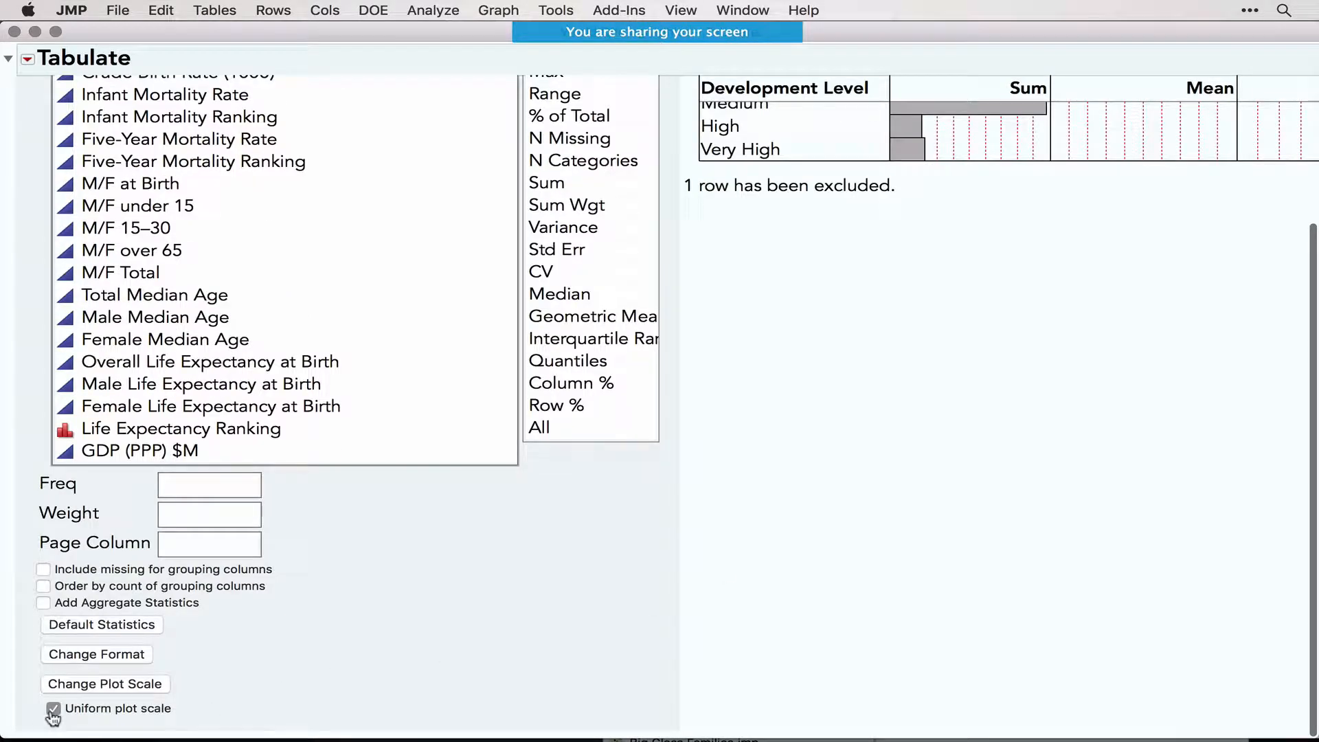
scroll(951, 413, "up", 5)
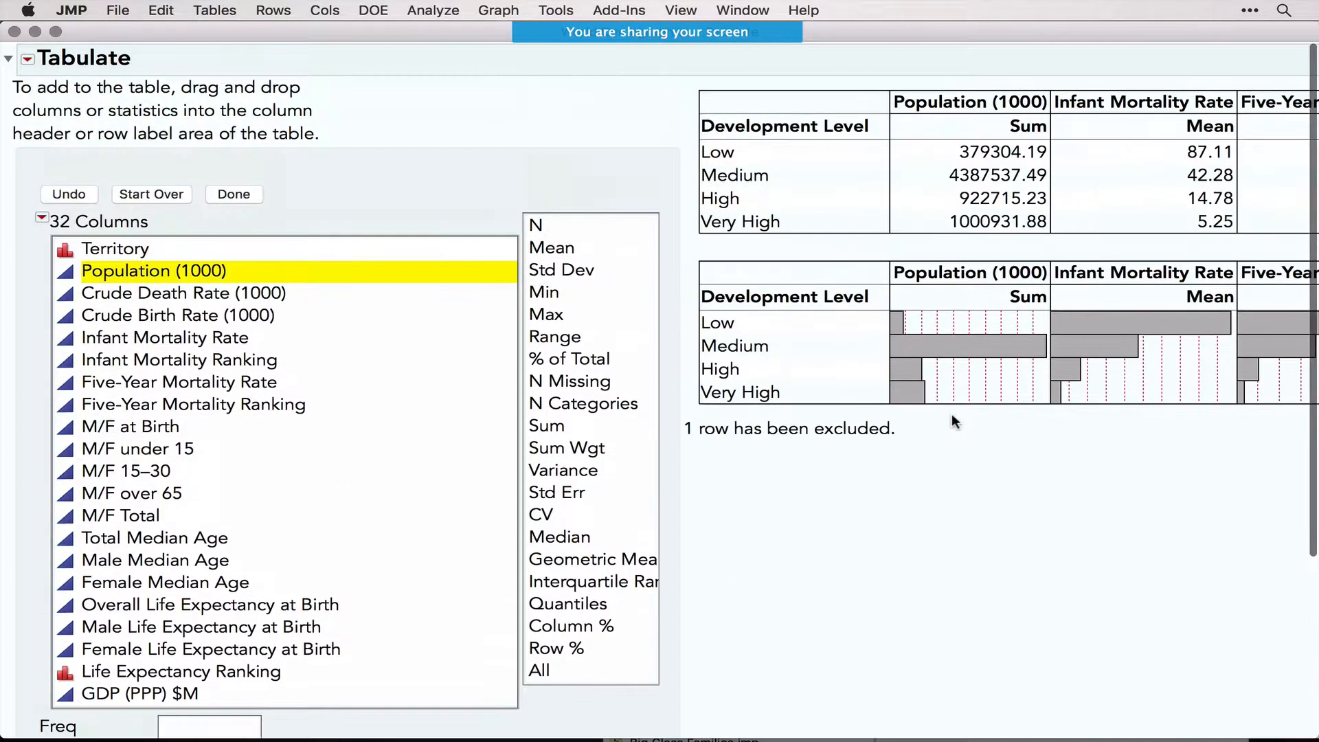
Finish the Tabulate setup, move the report clear of the journal and close it
left_click(220, 194)
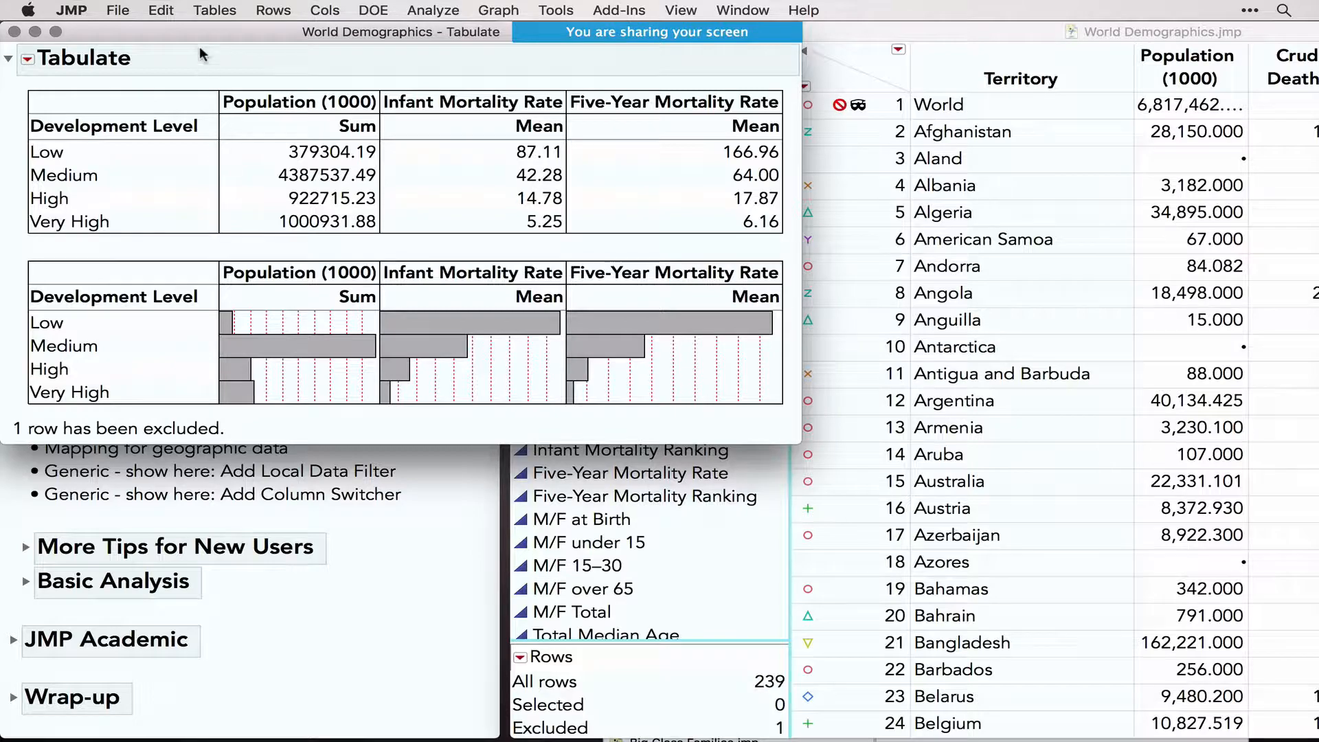
left_click_drag(184, 31, 559, 148)
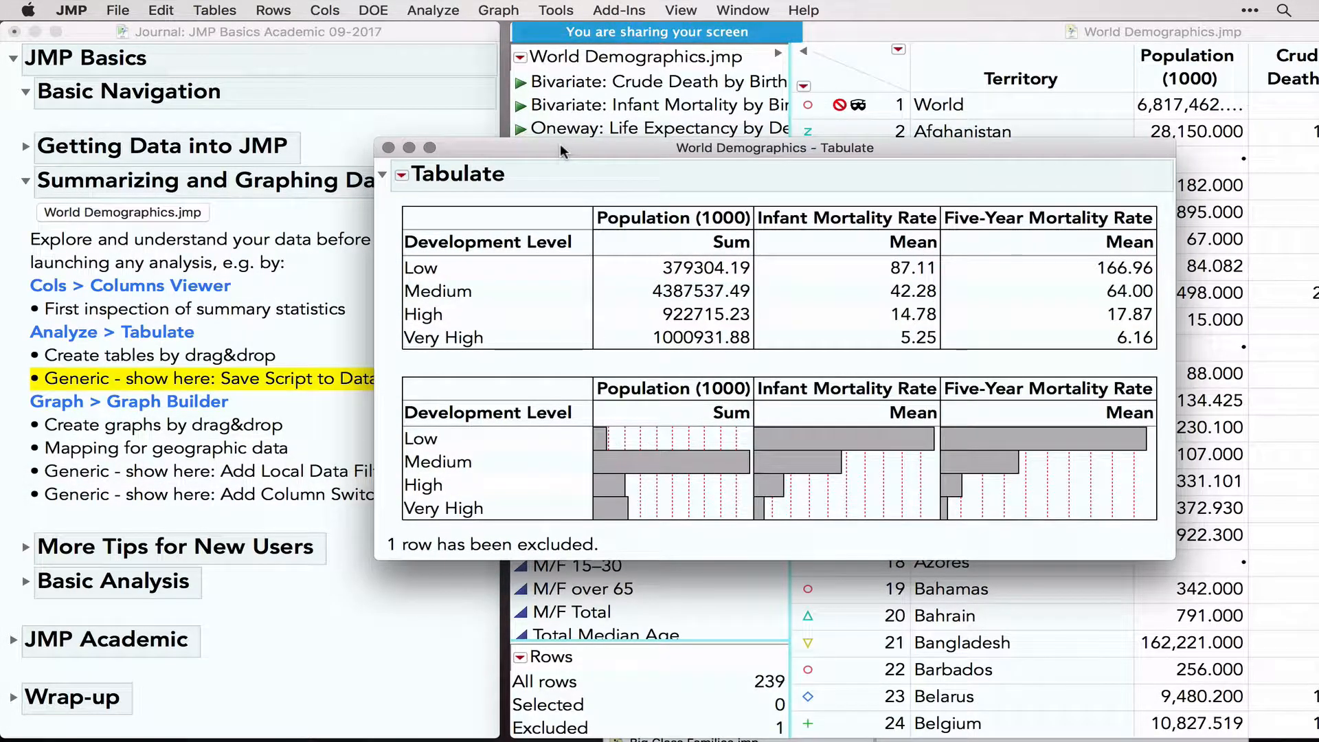
left_click(388, 148)
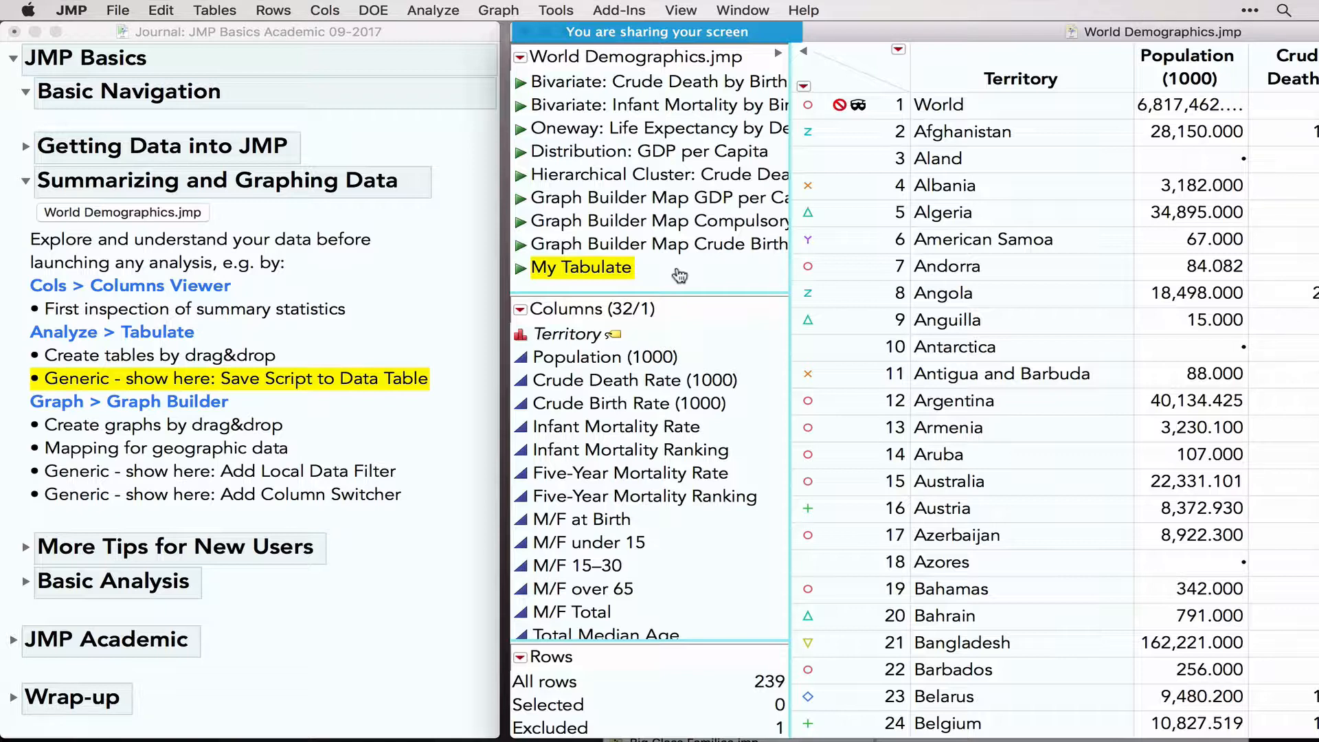
Highlight the journal line on creating graphs by drag&drop and launch Graph Builder for the World Demographics data
left_click(153, 427)
left_click(153, 428)
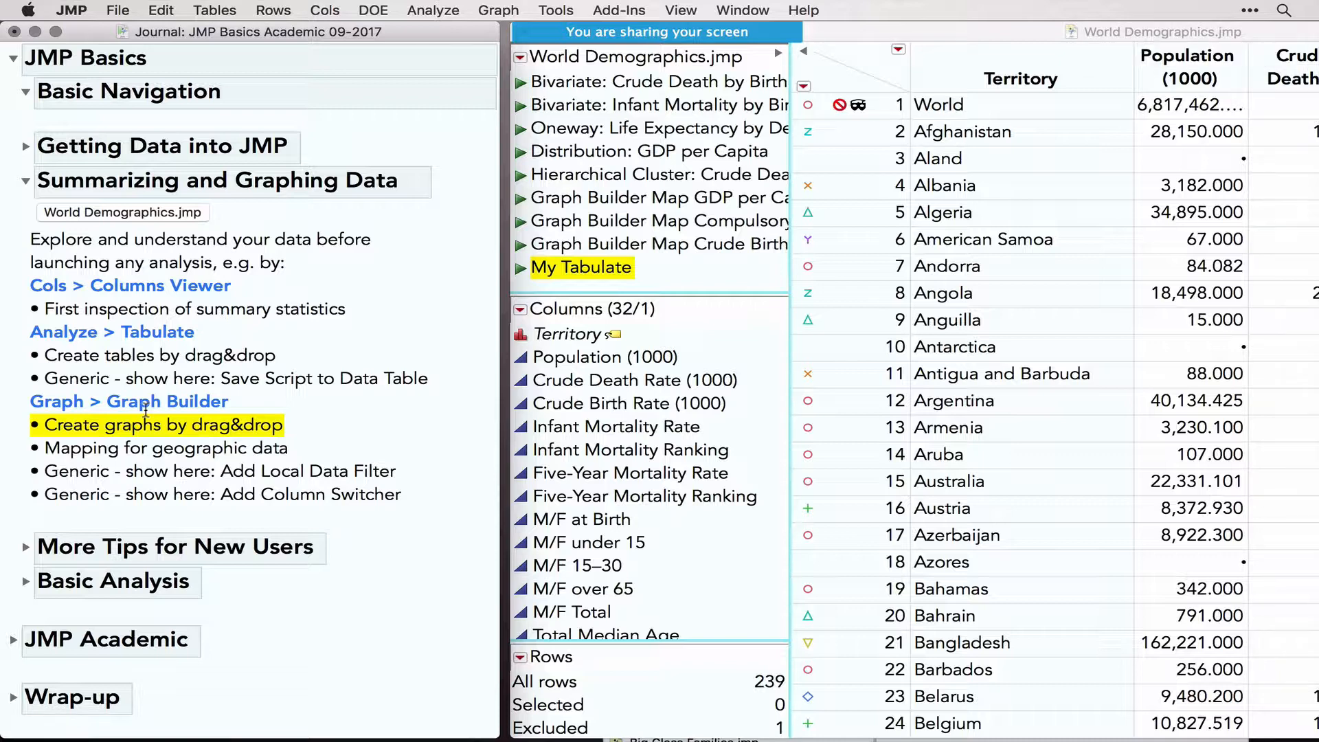
left_click(489, 10)
left_click(508, 33)
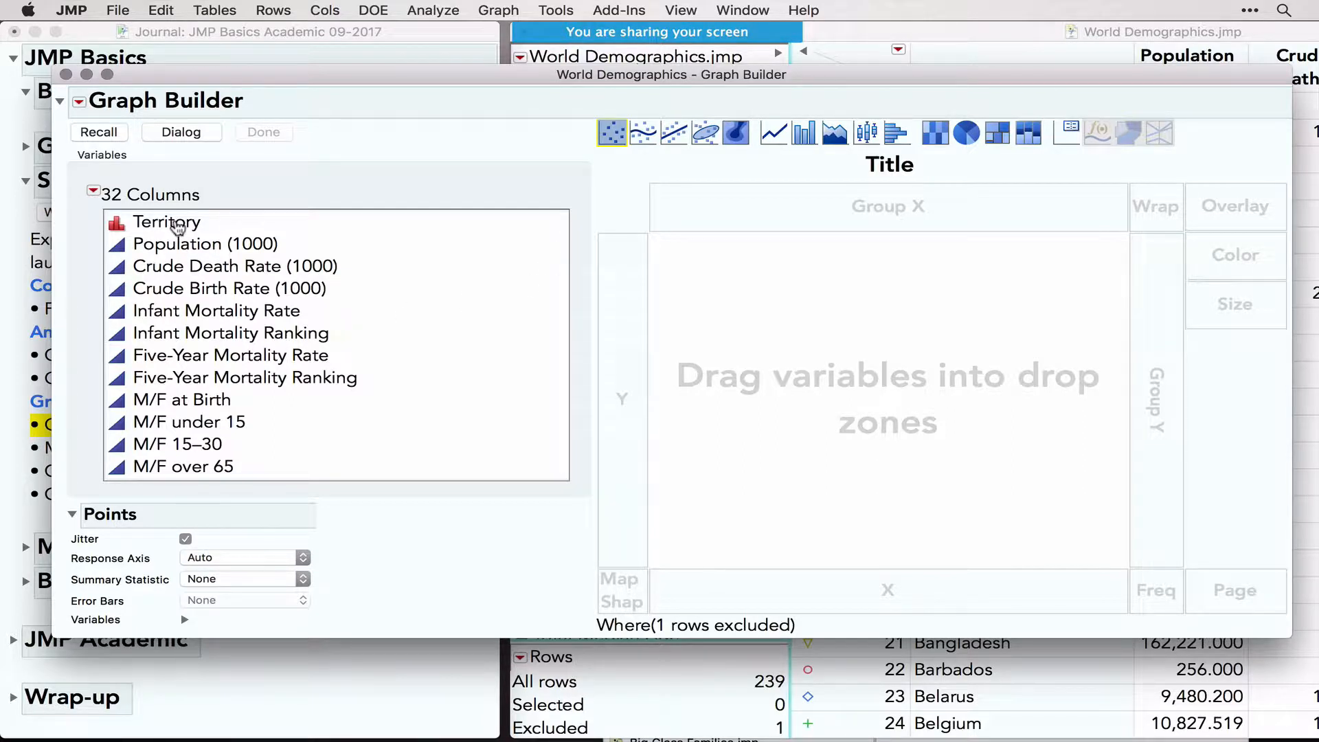
Build a world map with Territory as the map shape, colored by Population (1000)
left_click(164, 227)
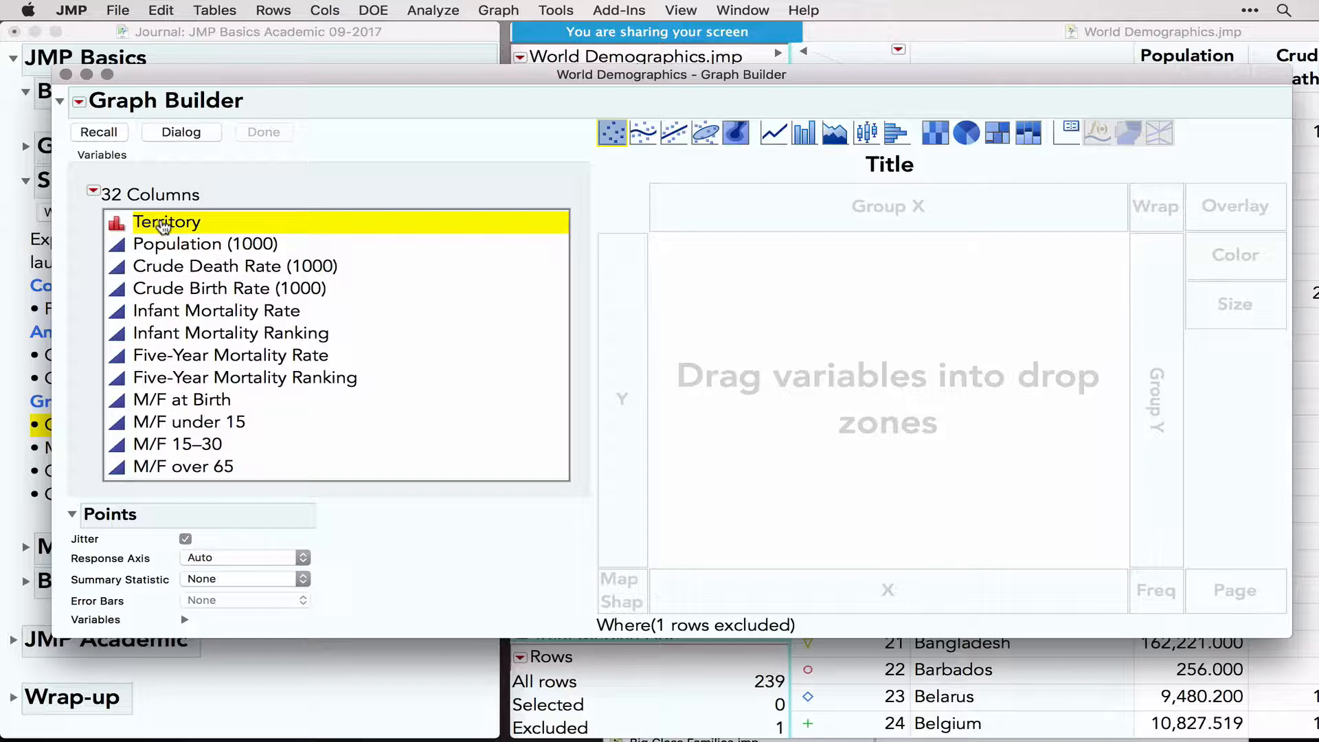
mouse_move(163, 226)
left_mouse_down()
mouse_move(521, 467)
mouse_move(625, 595)
left_mouse_up()
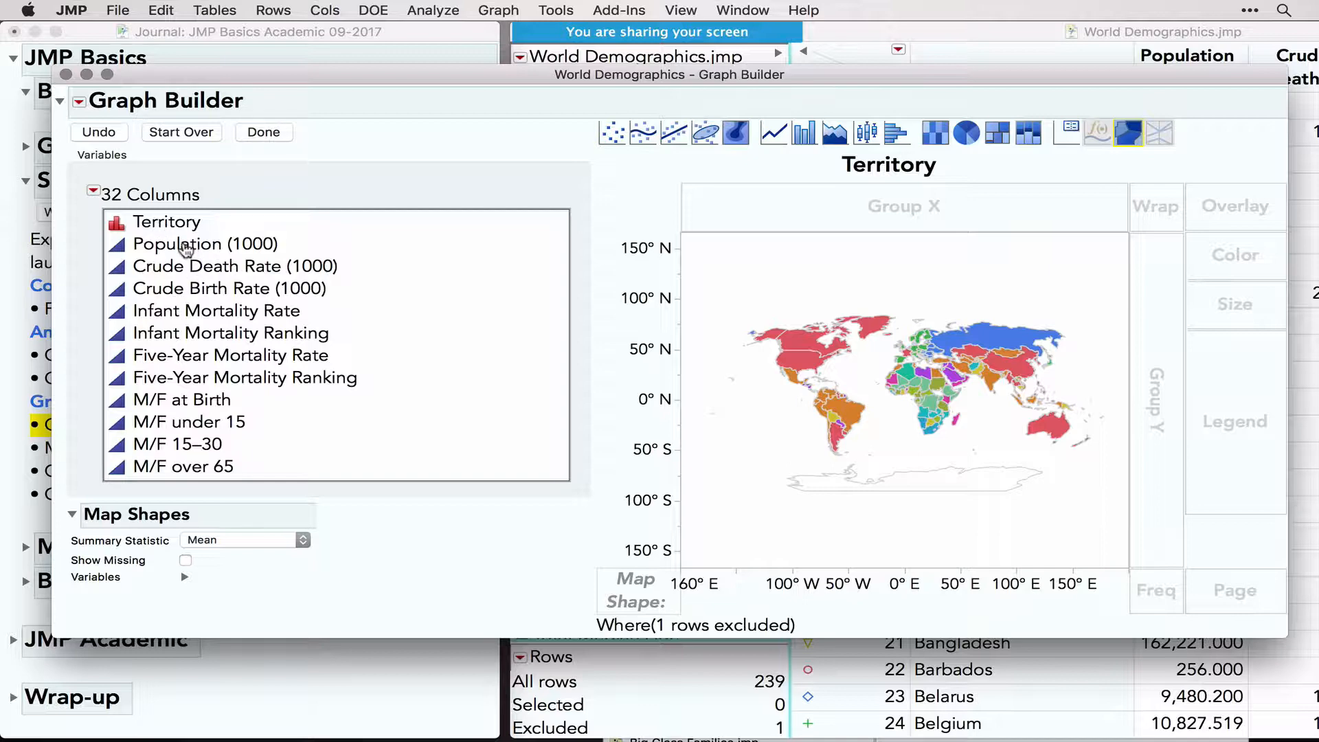
left_click(187, 249)
left_click_drag(186, 249, 870, 435)
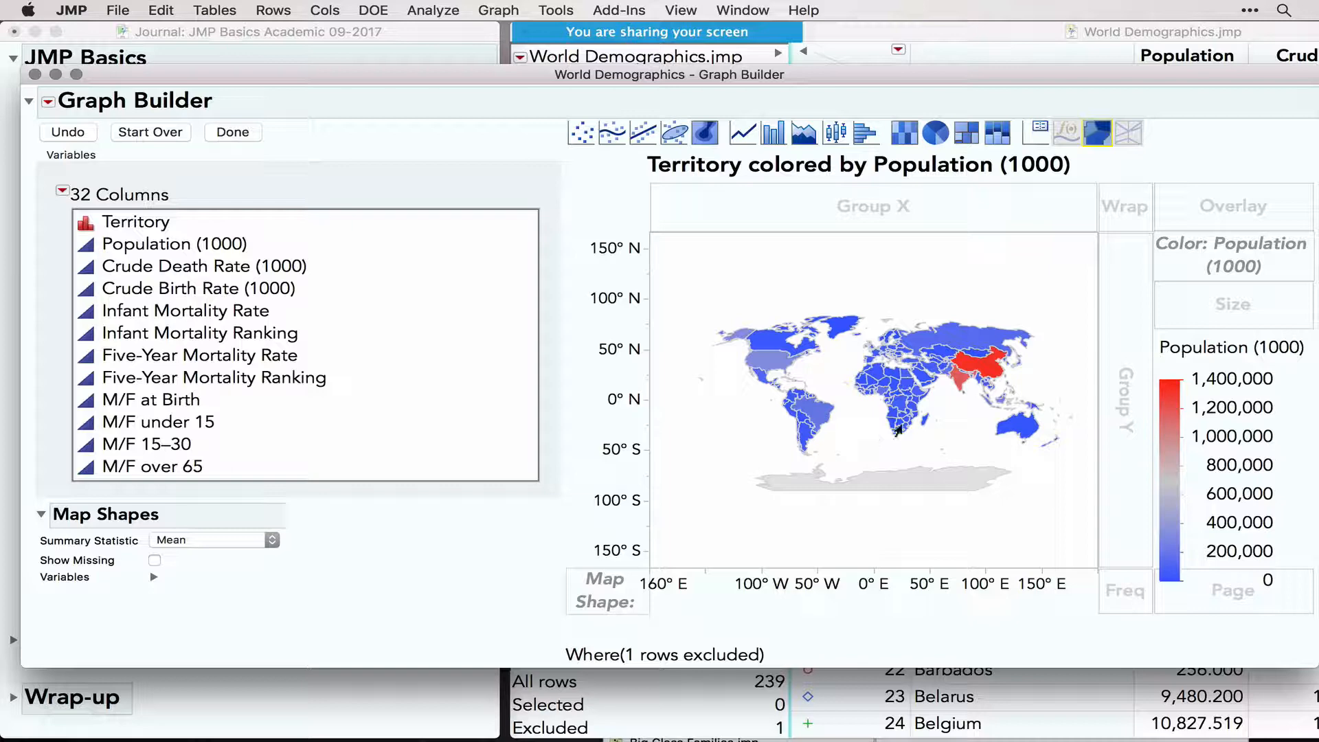
Change the population legend's gradient to the sequential White to Blue color theme
right_click(1172, 433)
left_click(1192, 469)
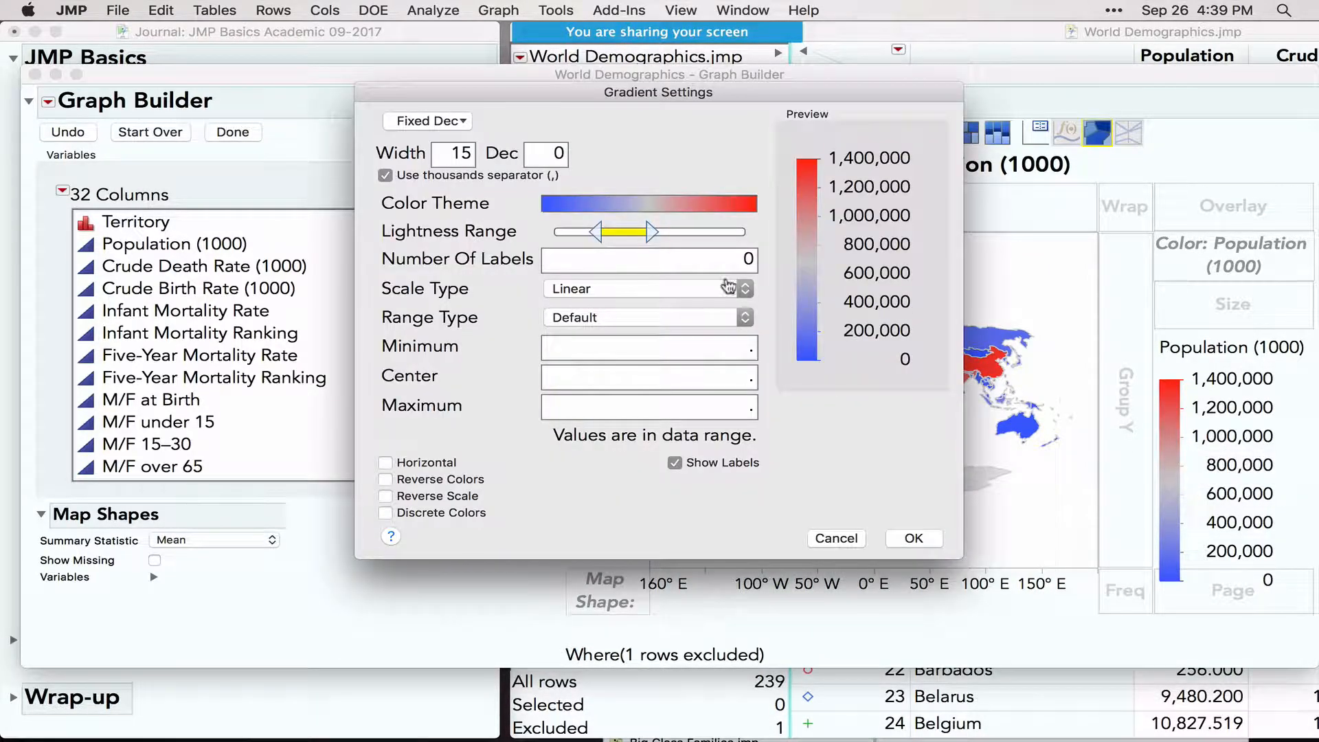
left_click(642, 198)
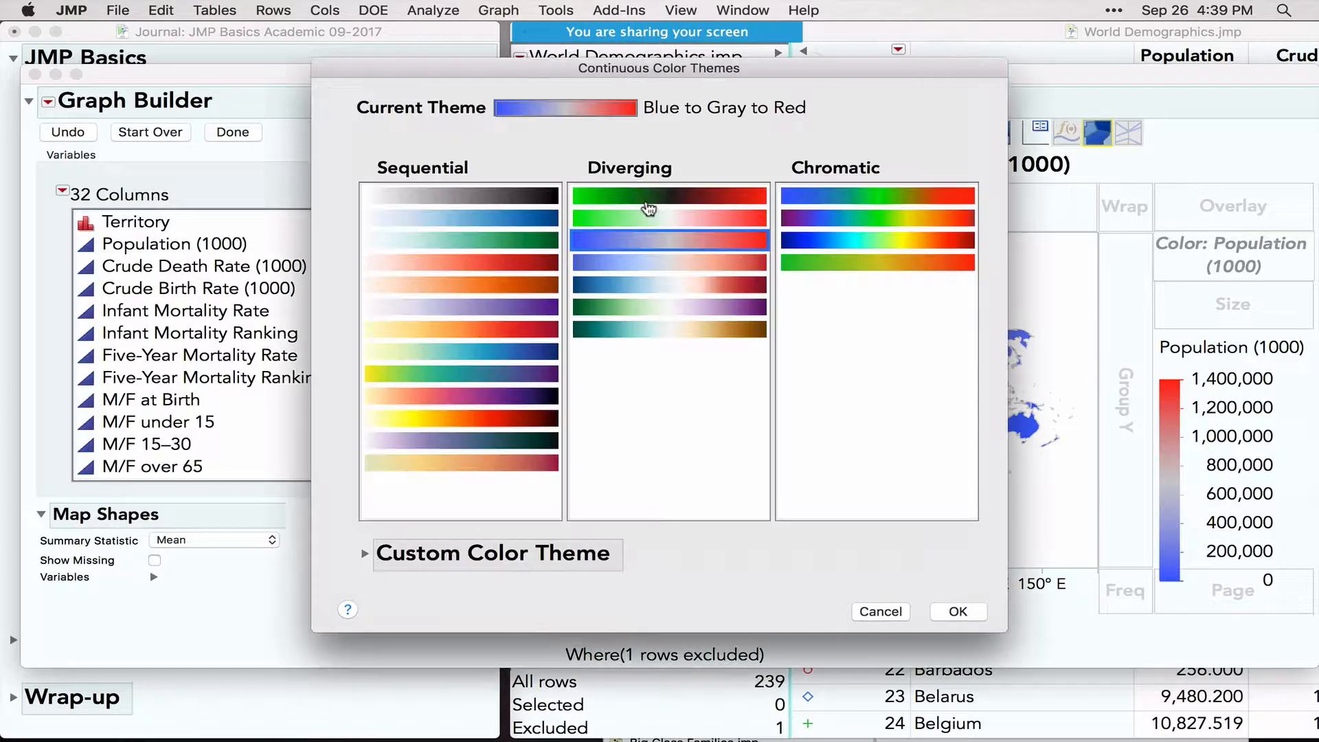
left_click(462, 220)
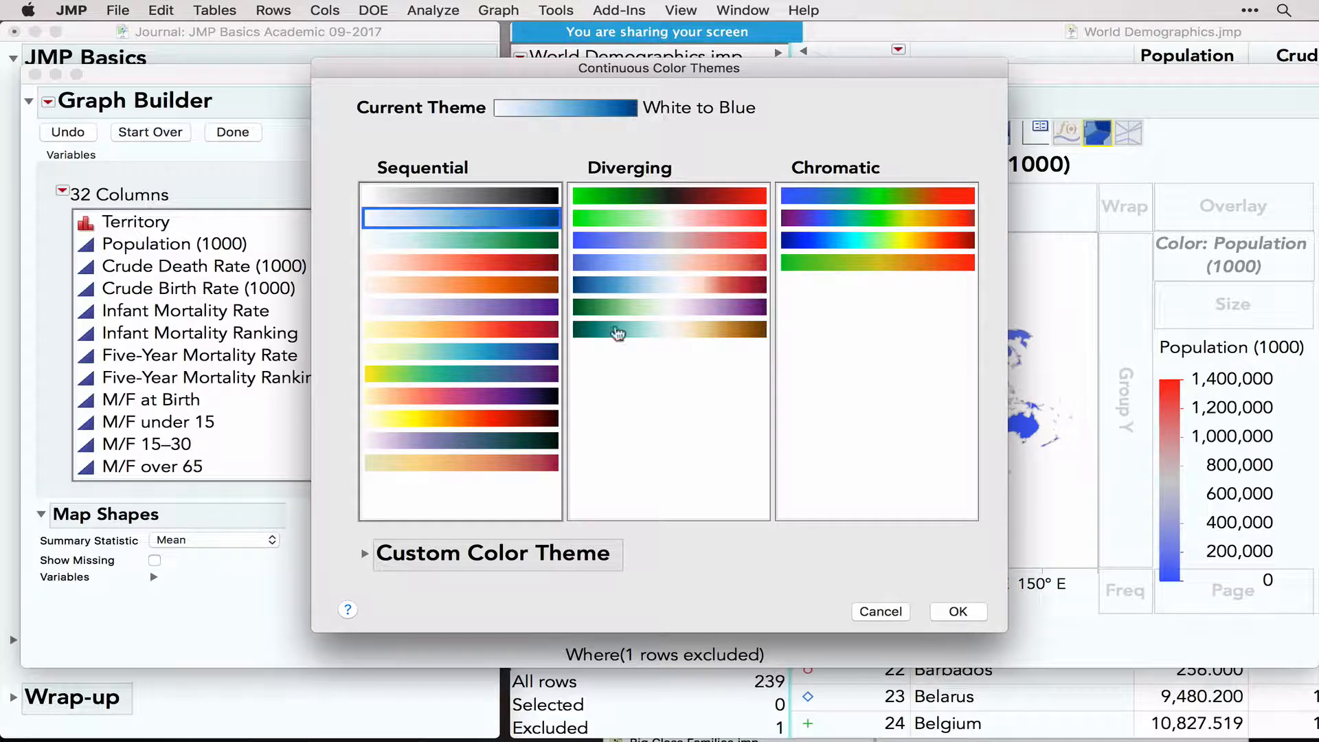
left_click(958, 611)
left_click(912, 539)
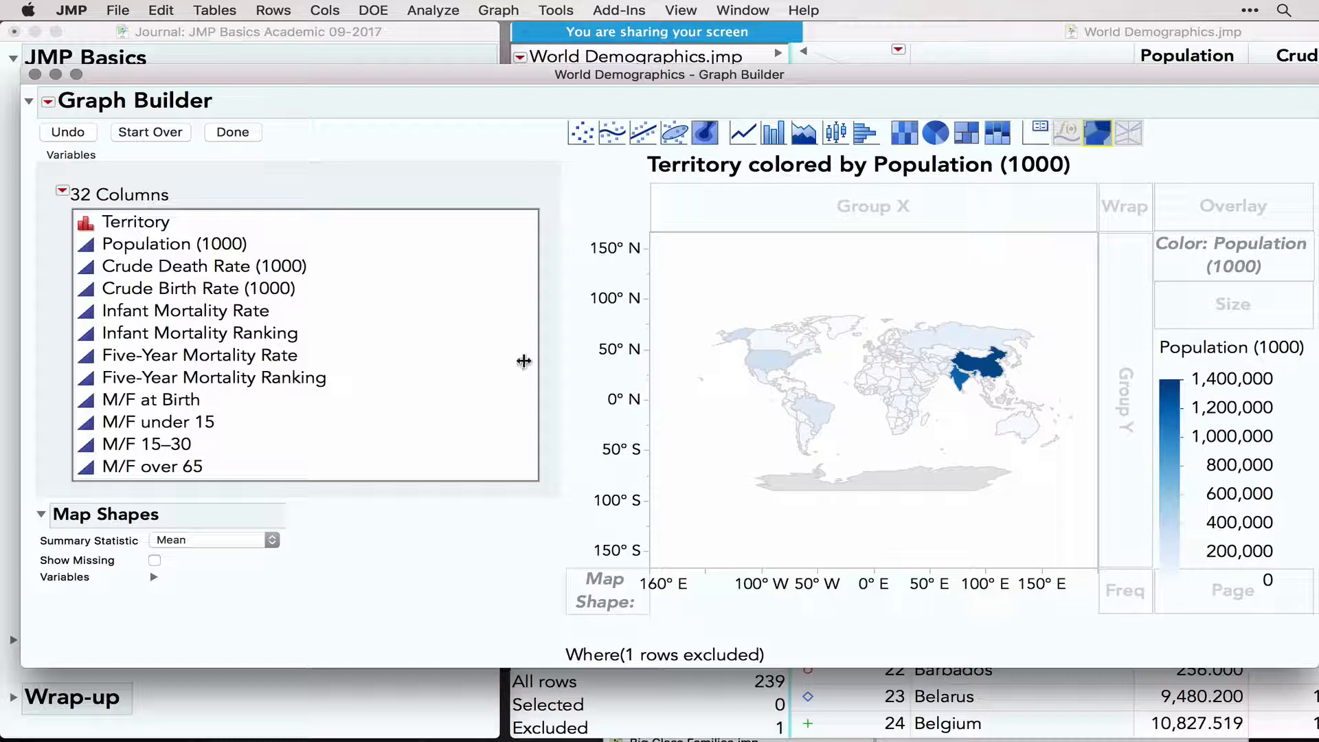
Finish the graph, enlarge its window and inspect India's population on the map
left_click(243, 133)
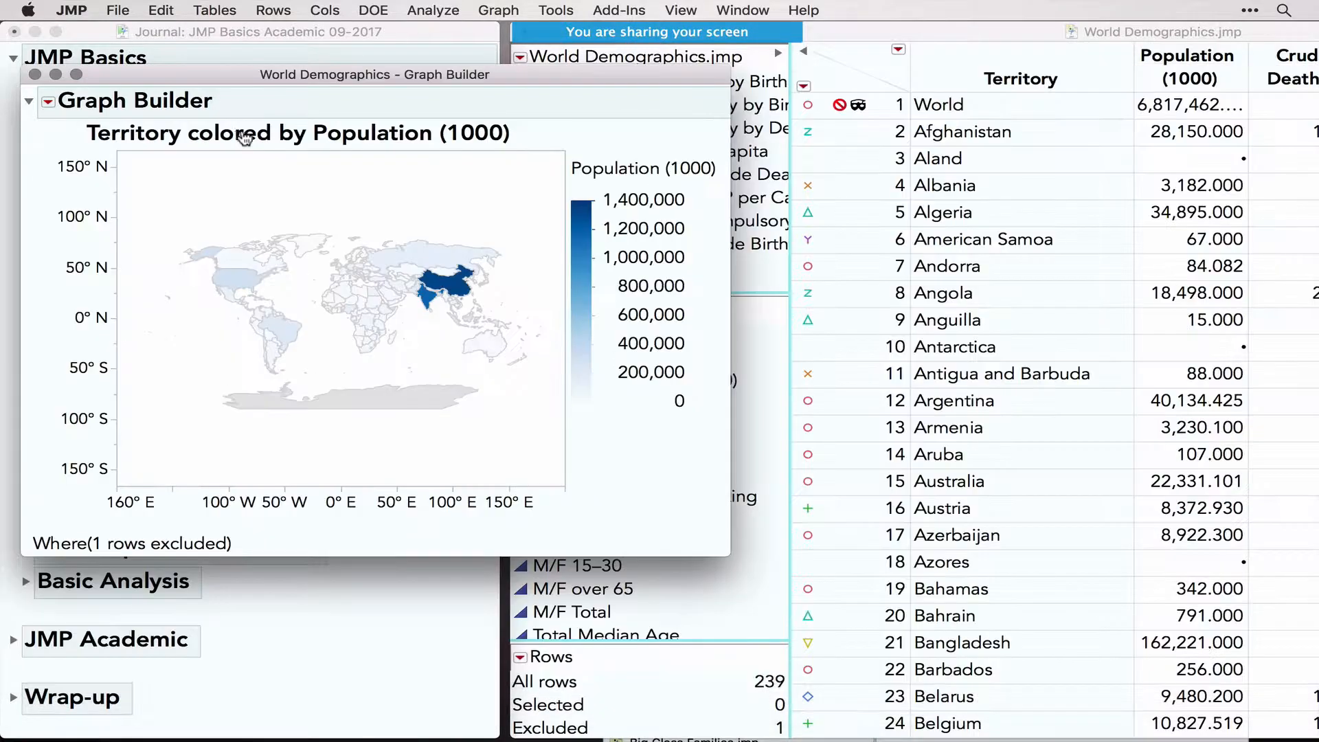
left_click(77, 74)
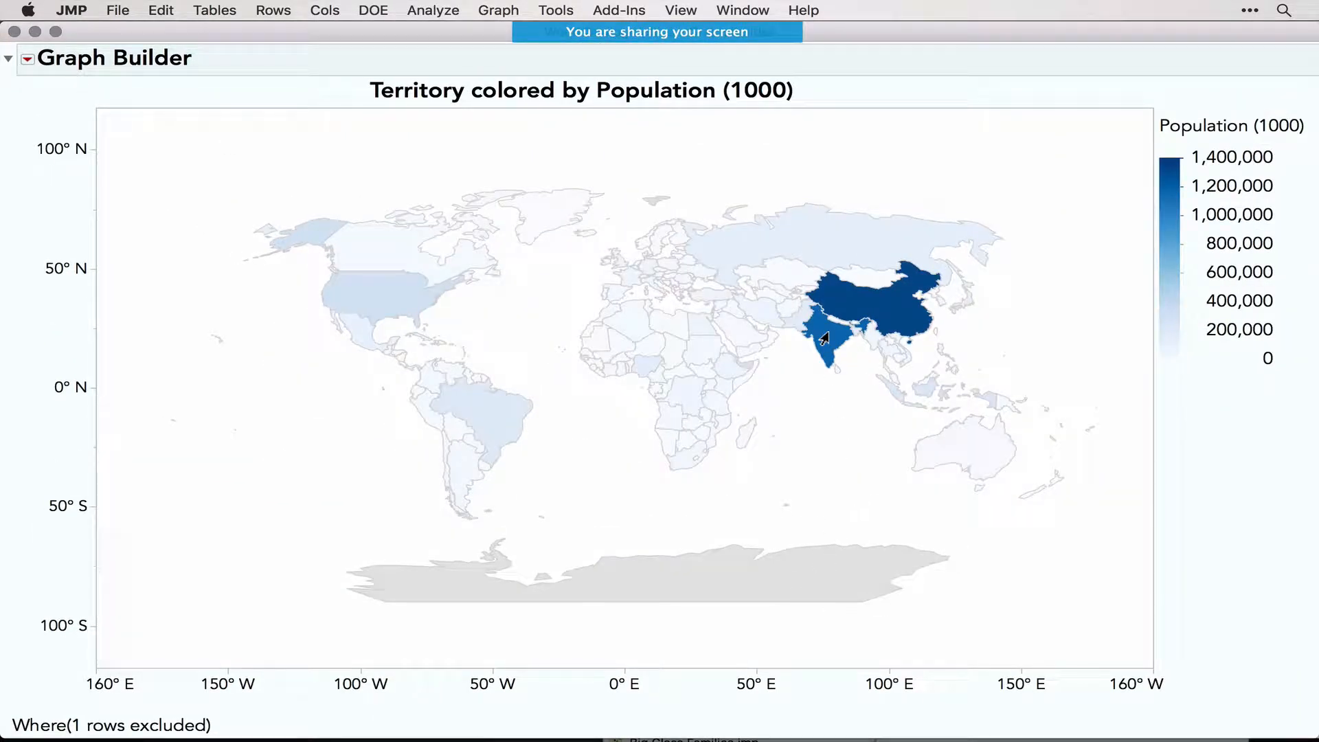
mouse_move(824, 337)
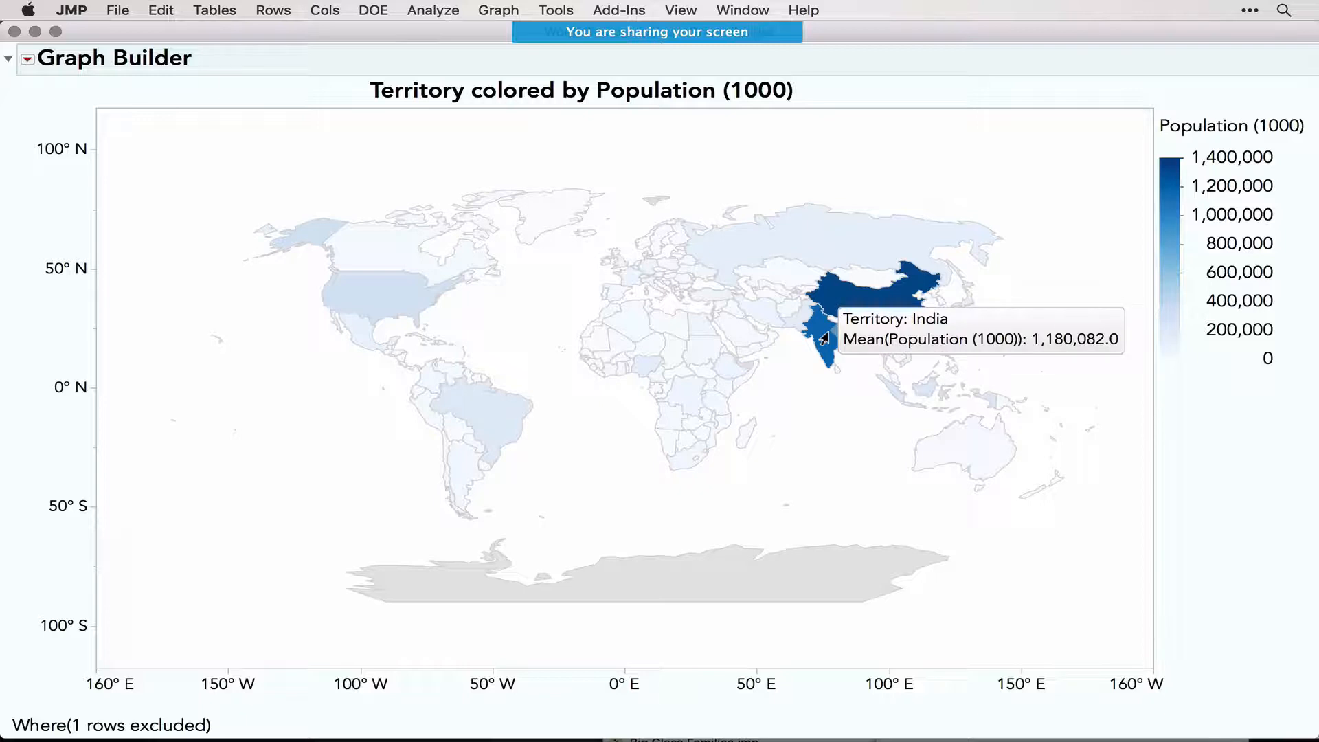
mouse_move(839, 309)
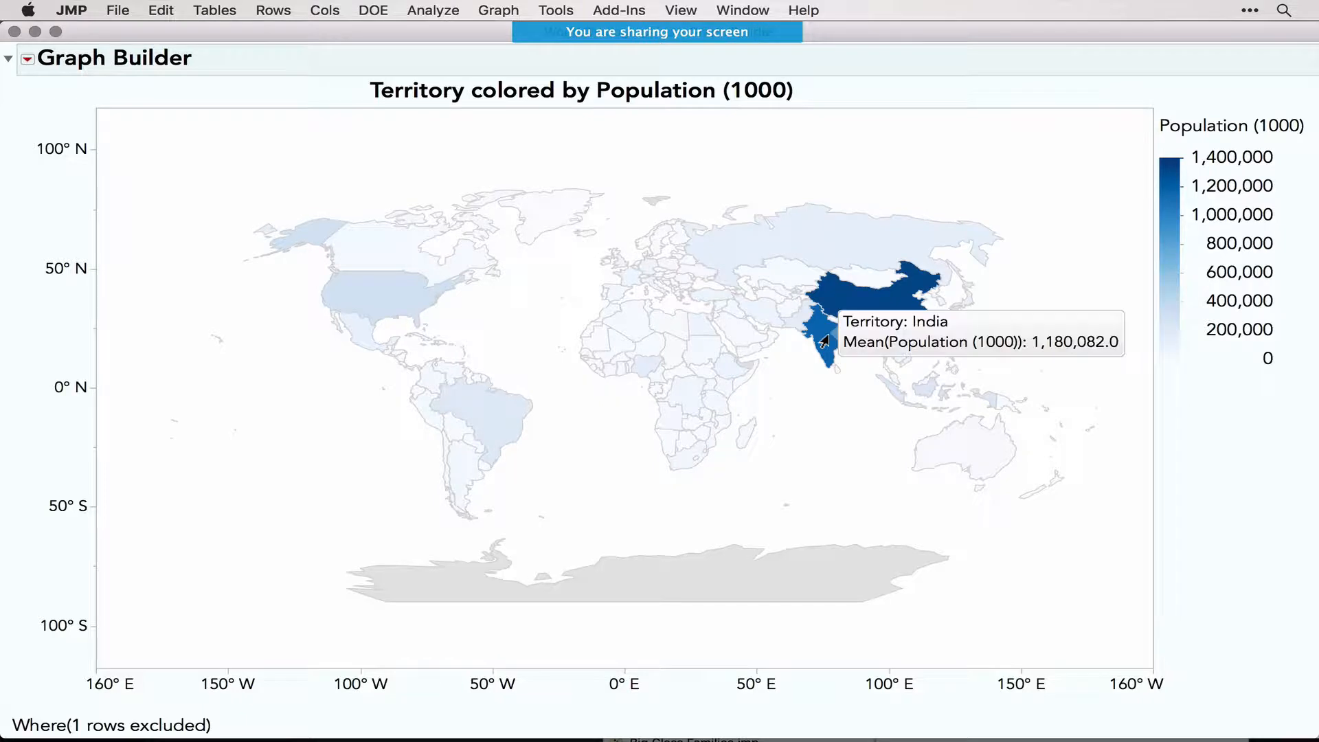
mouse_move(641, 270)
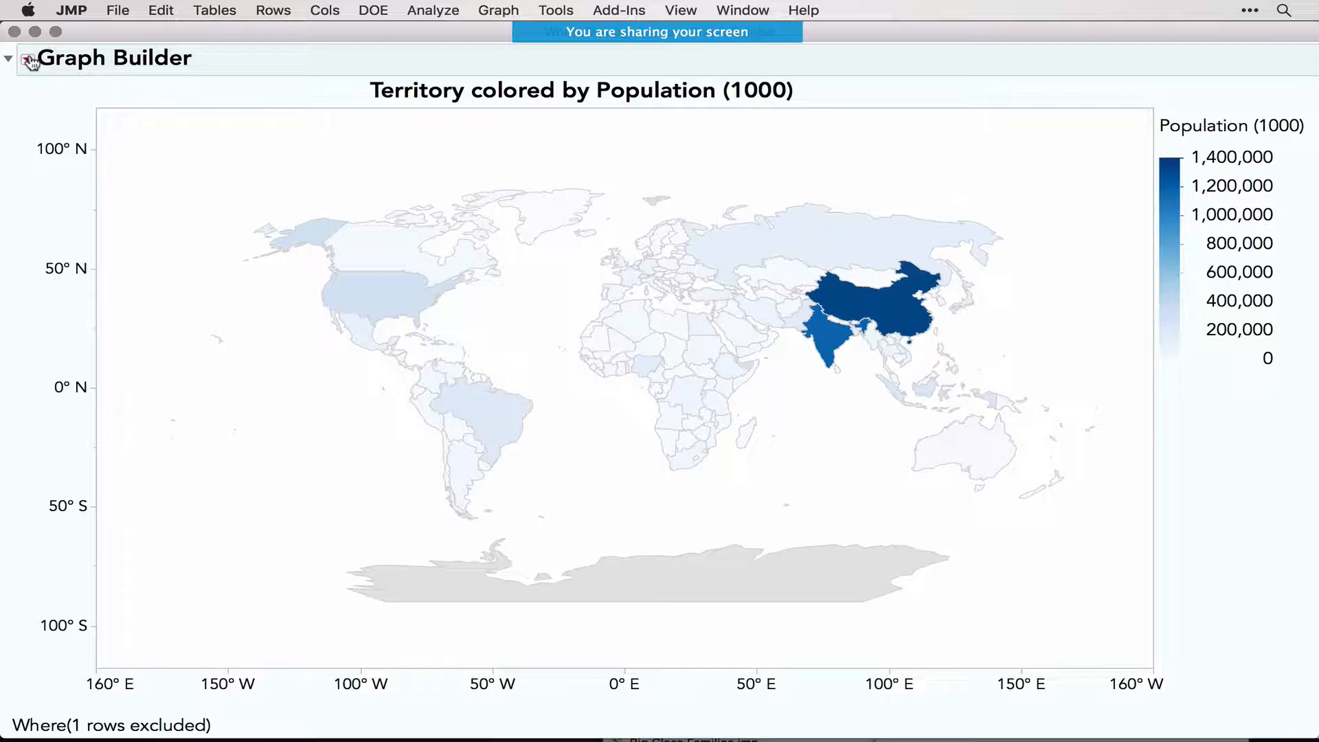
Move the map aside and highlight the journal lines on adding a Local Data Filter and a Column Switcher
double_click(79, 33)
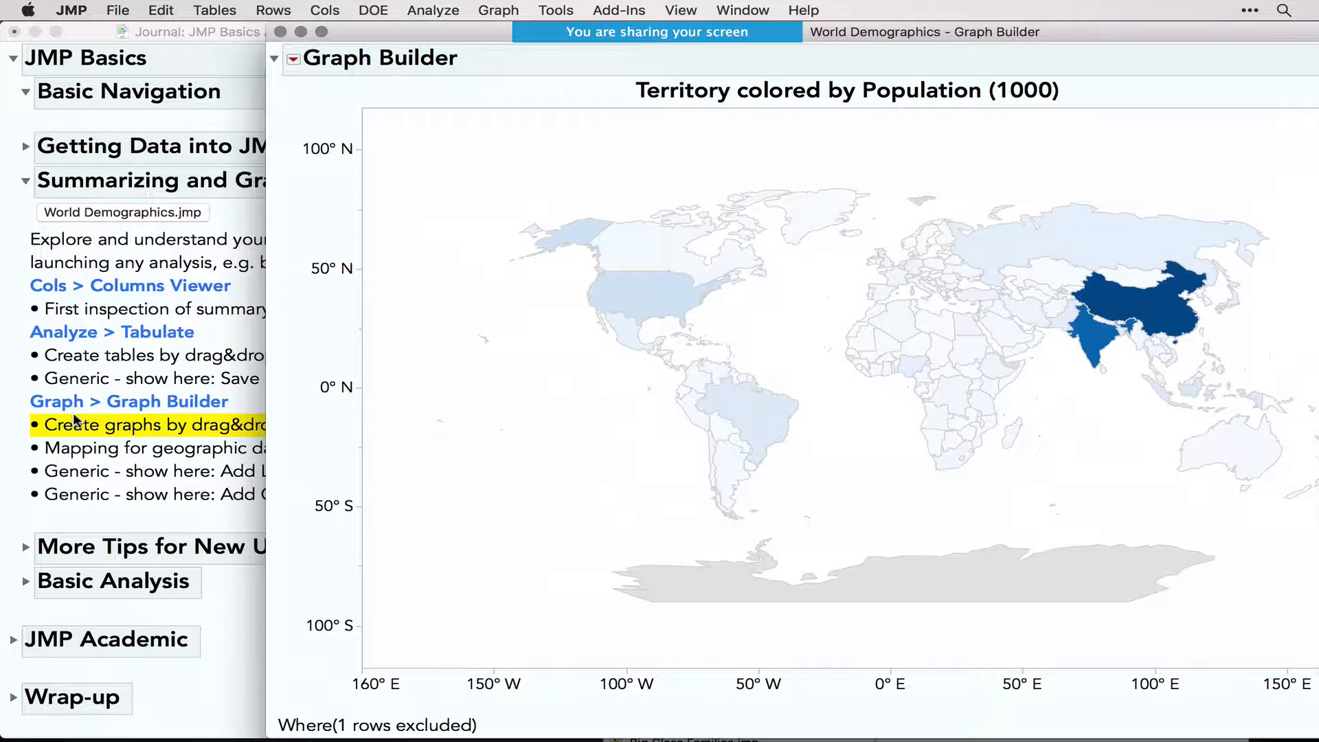
left_click(81, 474)
left_click(81, 474)
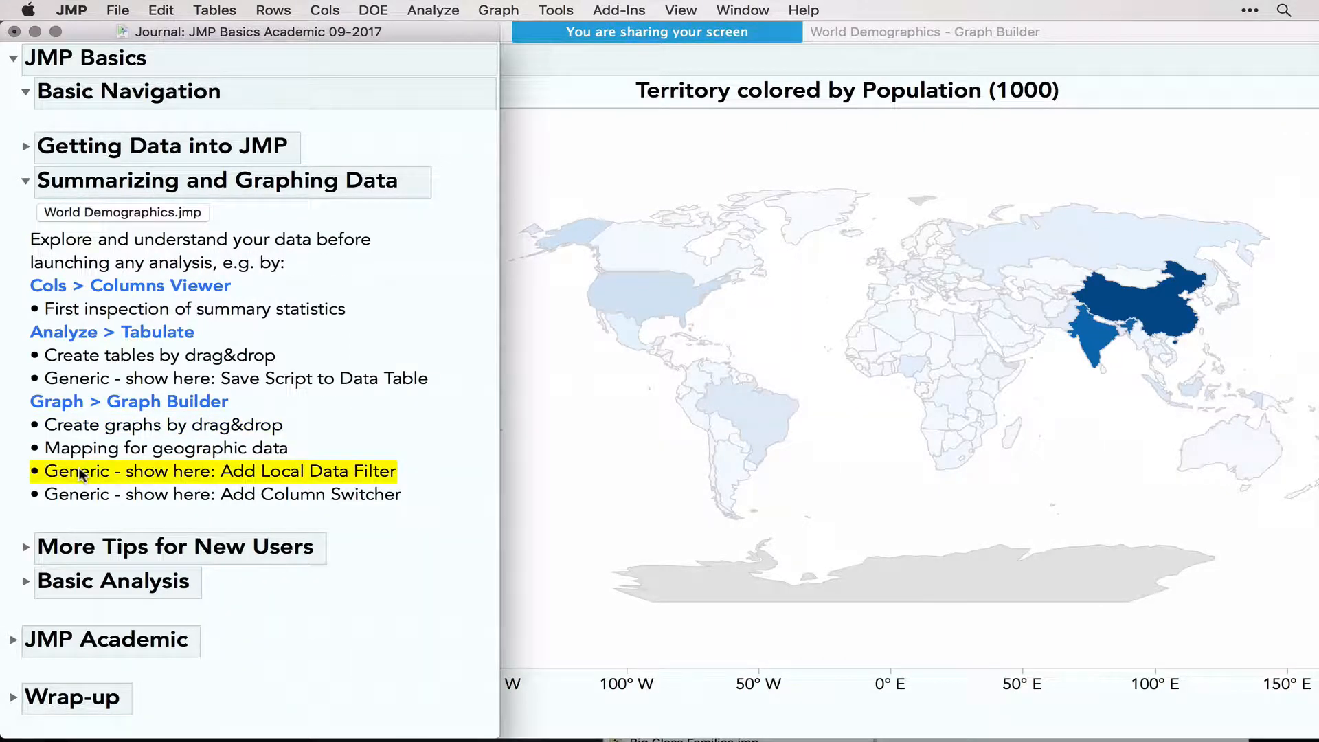
left_click(92, 496)
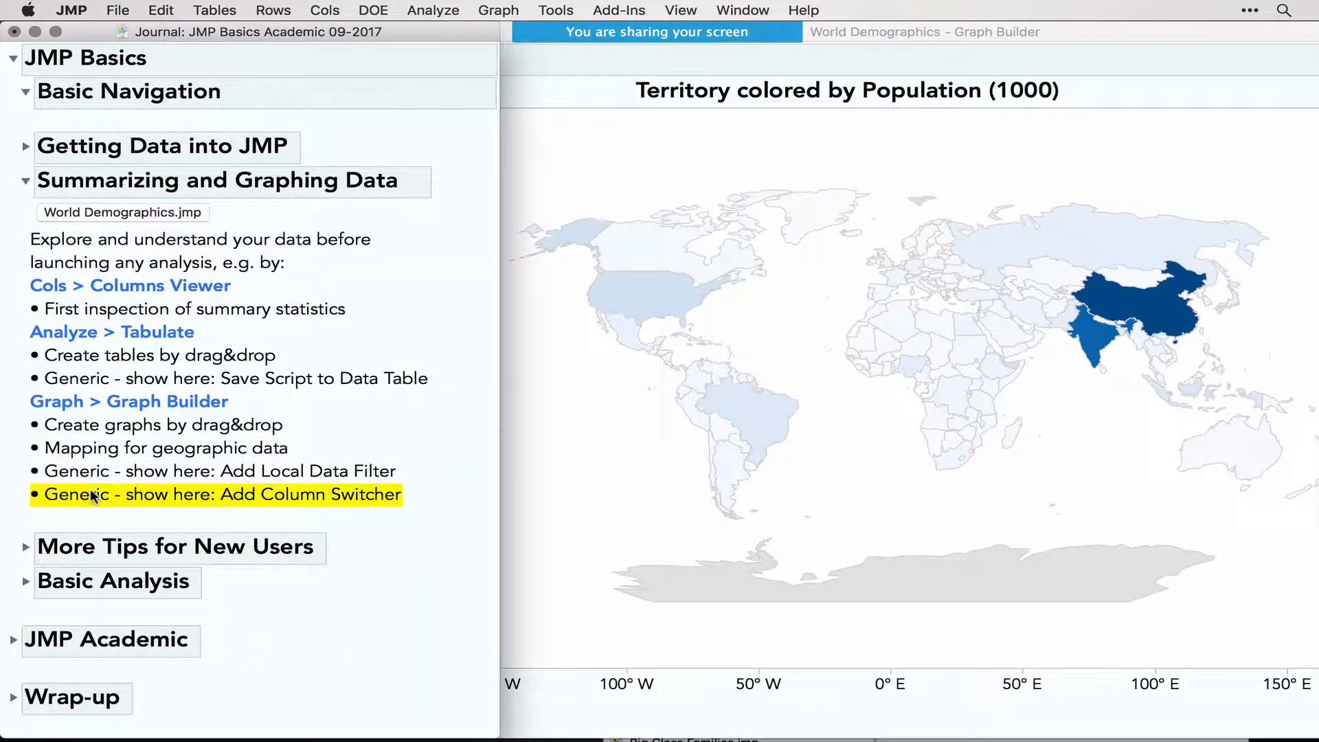
Bring the population map forward over the journal and add a Local Data Filter to it
left_click(601, 109)
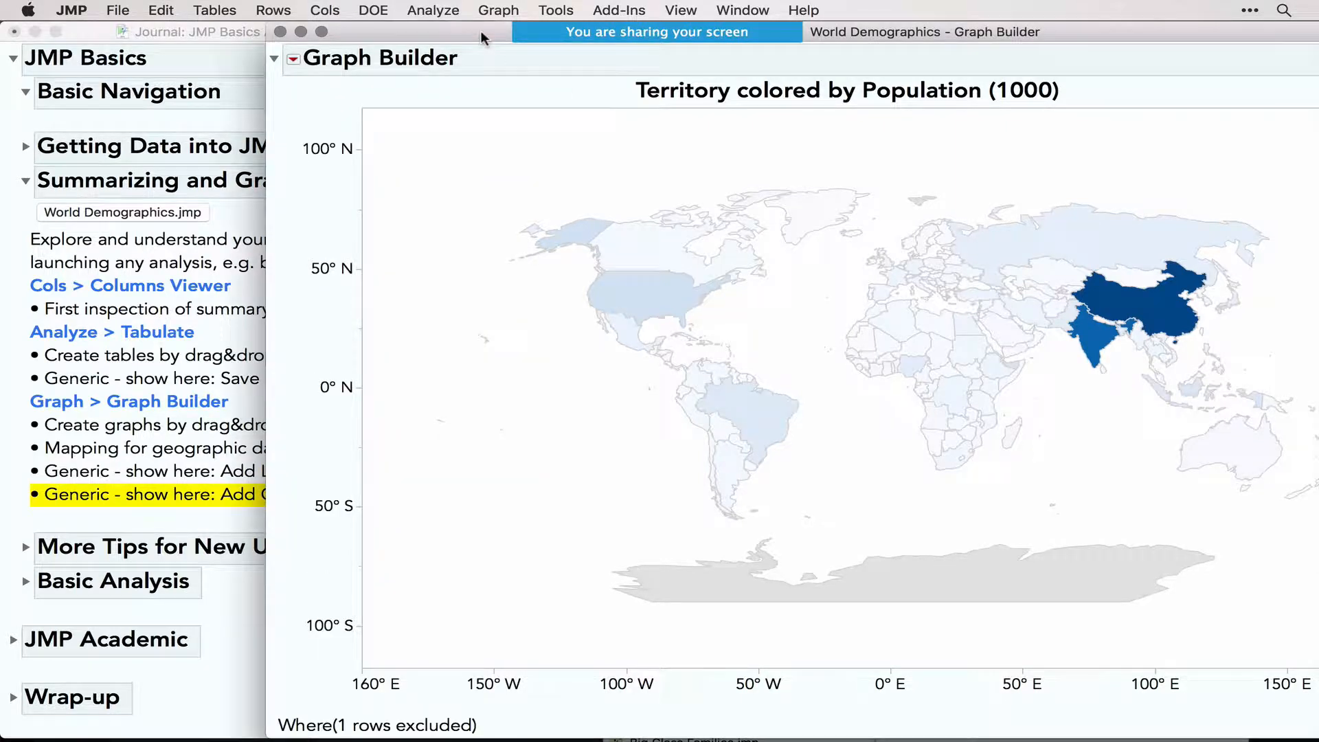
left_click_drag(481, 30, 255, 4)
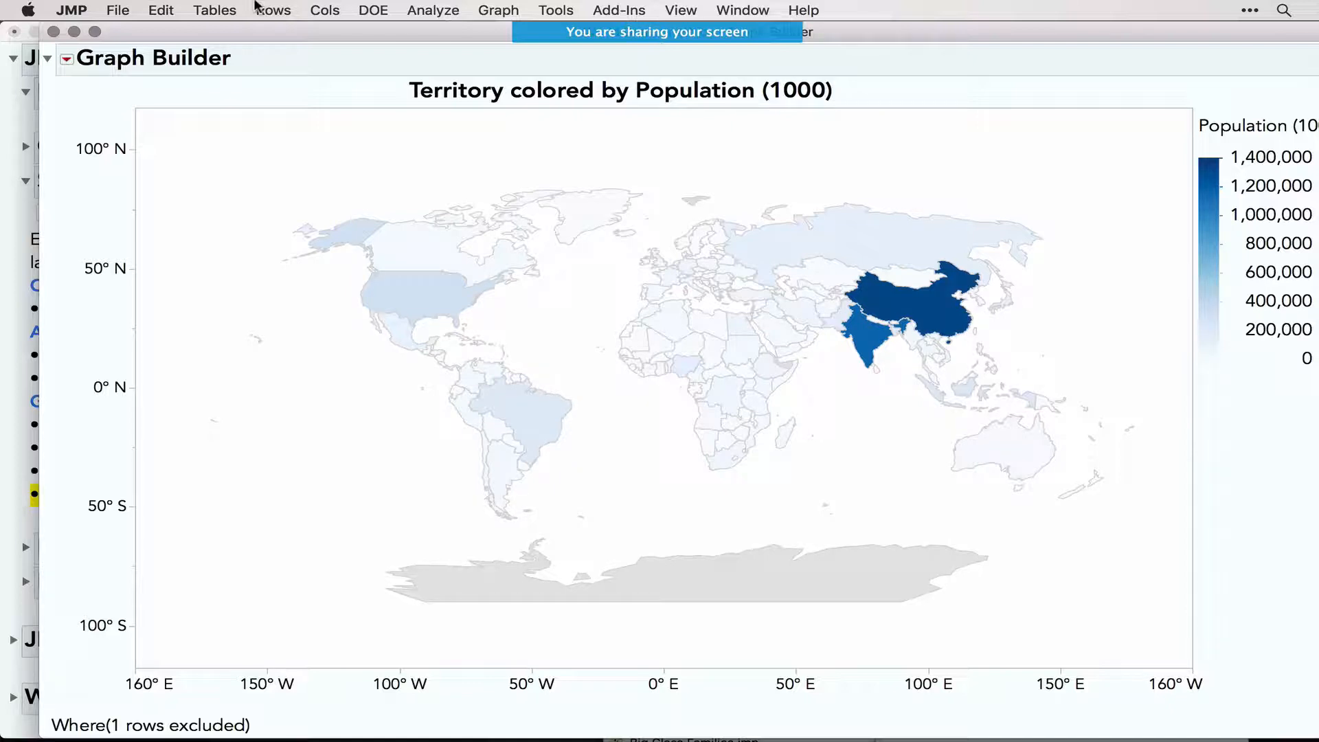
left_click(67, 60)
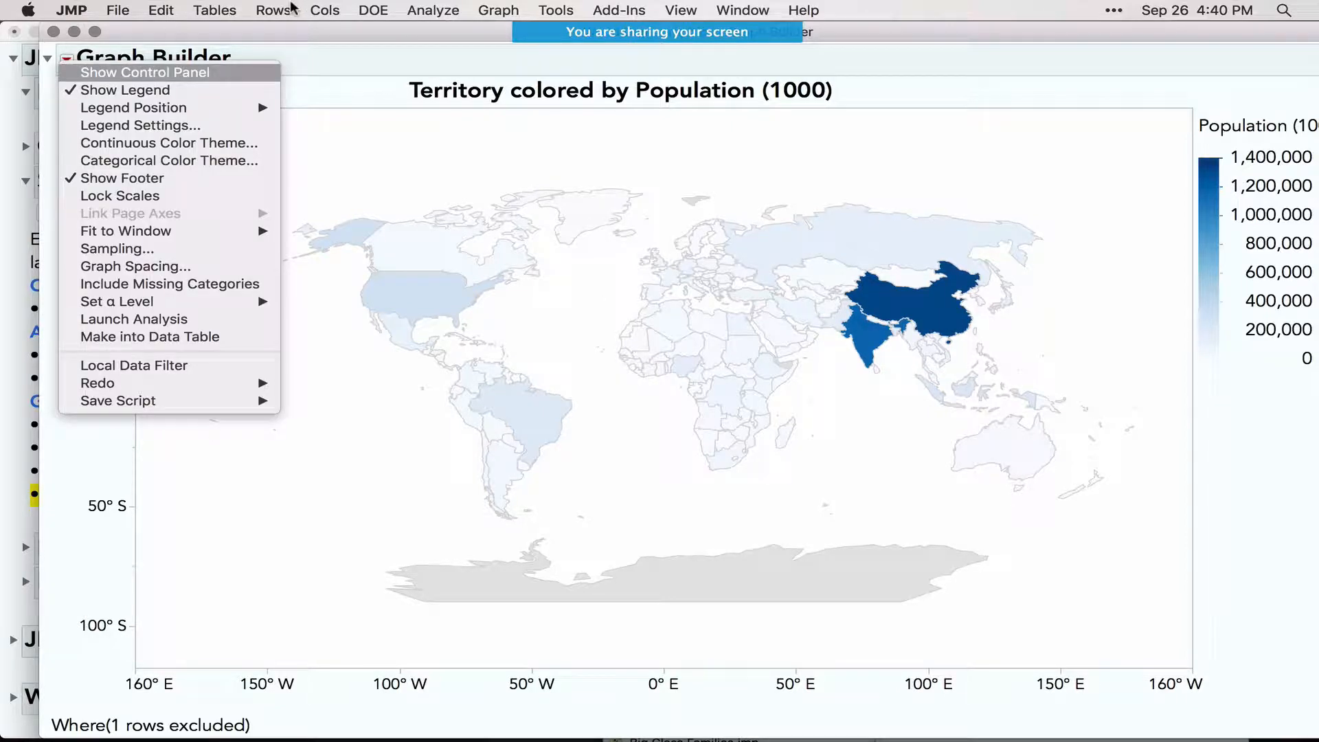
left_click(289, 9)
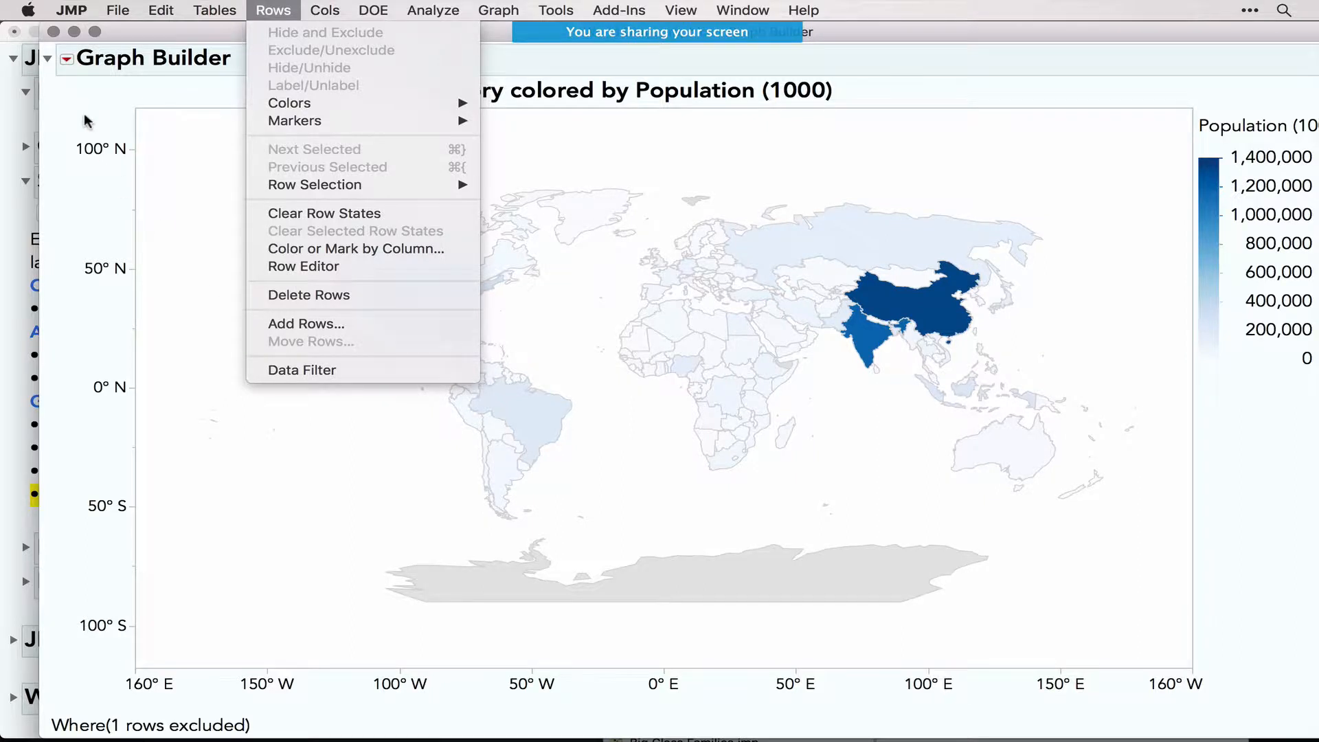
left_click(76, 73)
left_click(66, 59)
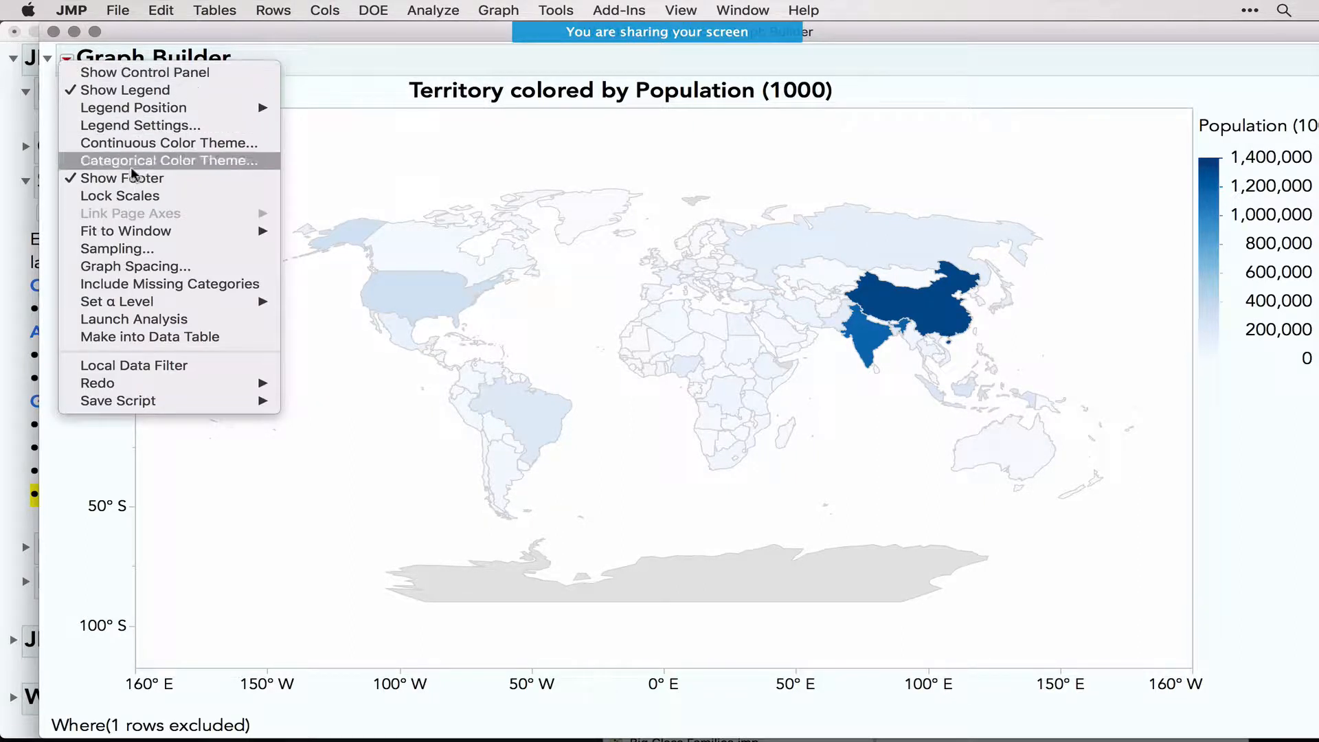
left_click(153, 368)
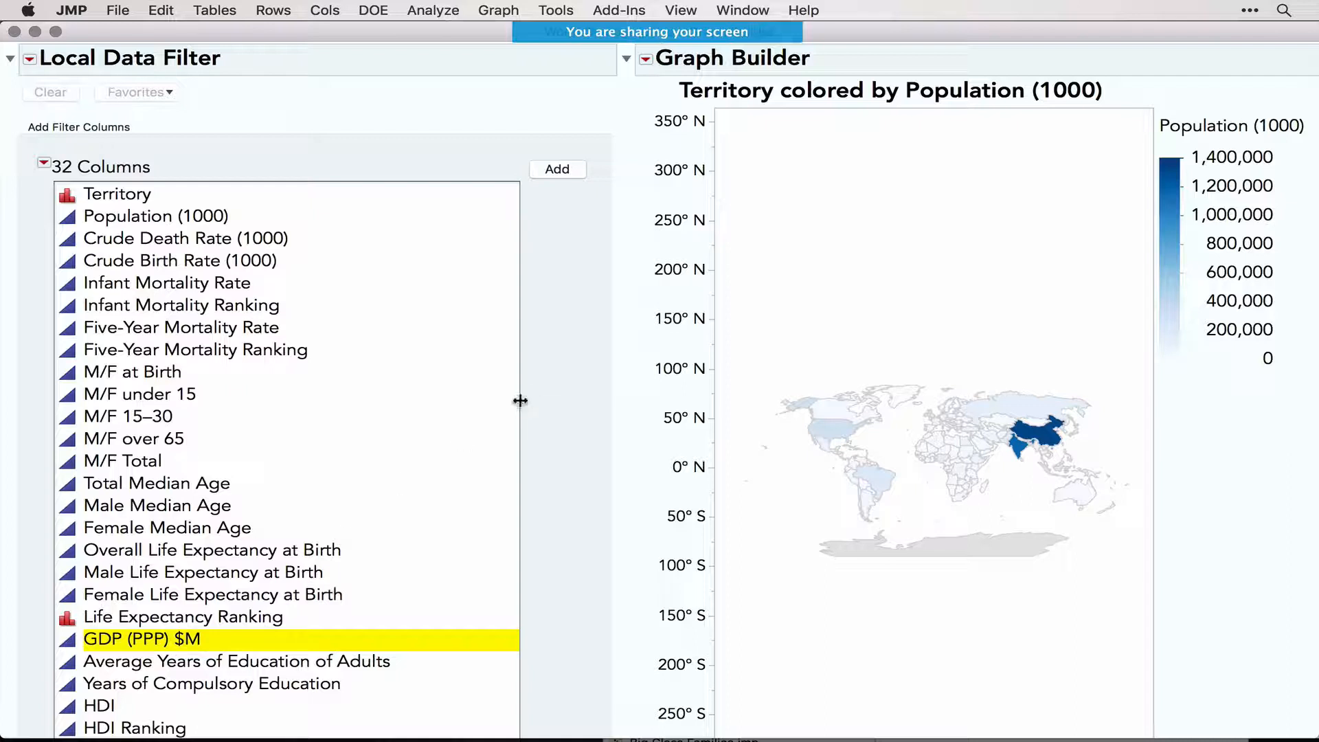
Narrow the filter's column list and add Overall Life Expectancy at Birth as the filter column
left_click_drag(521, 382, 416, 384)
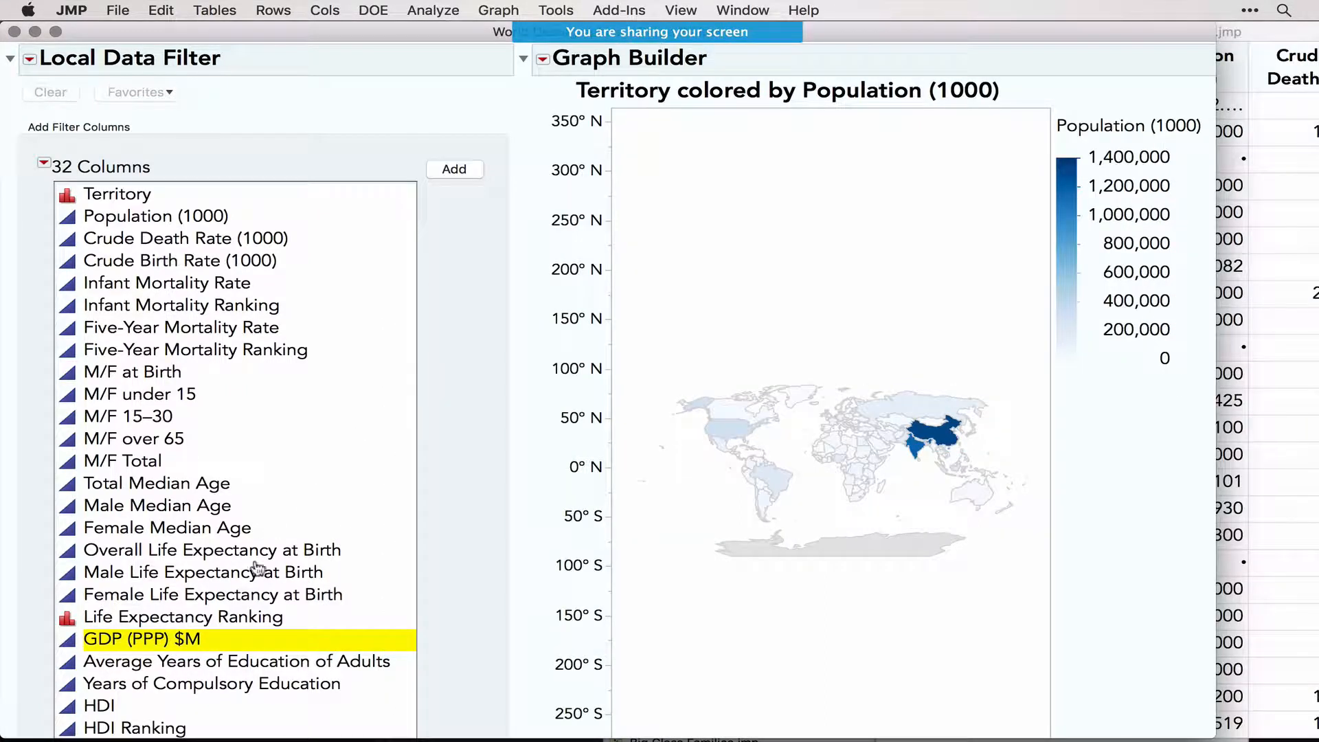
left_click(151, 552)
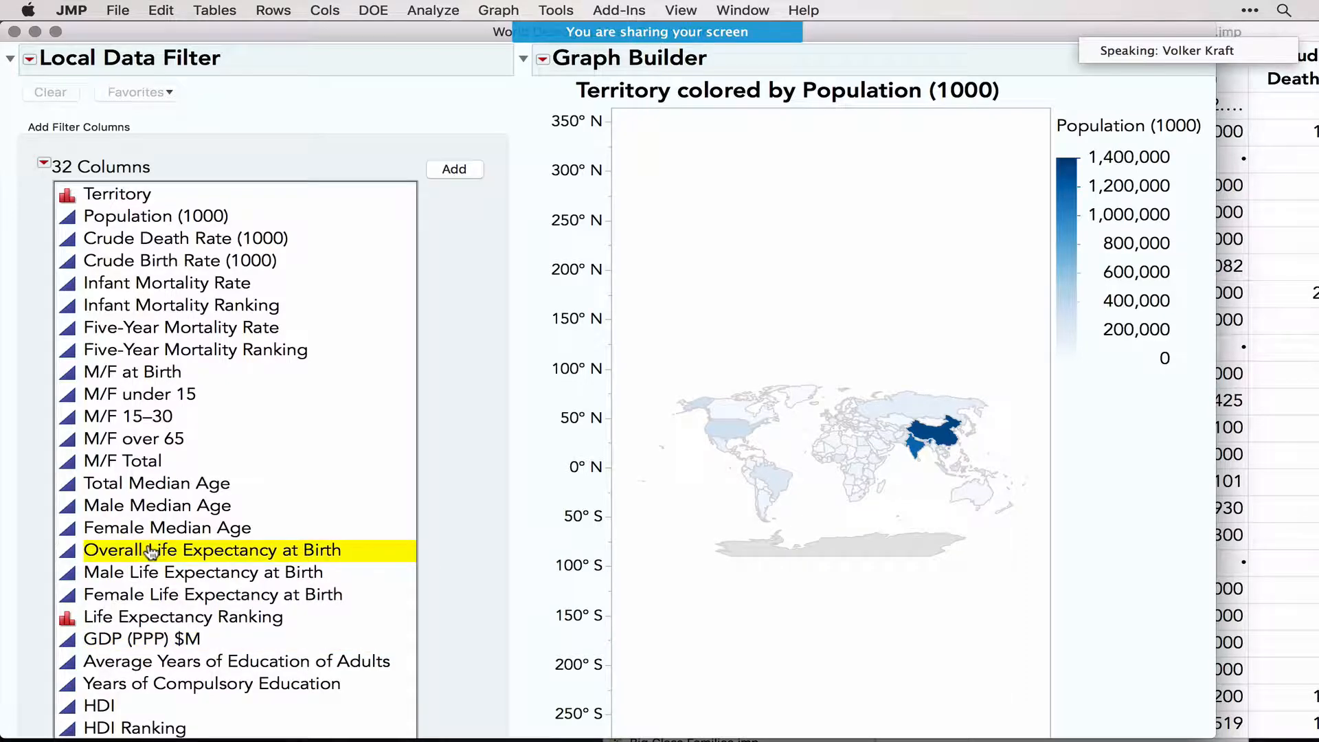
left_click(451, 171)
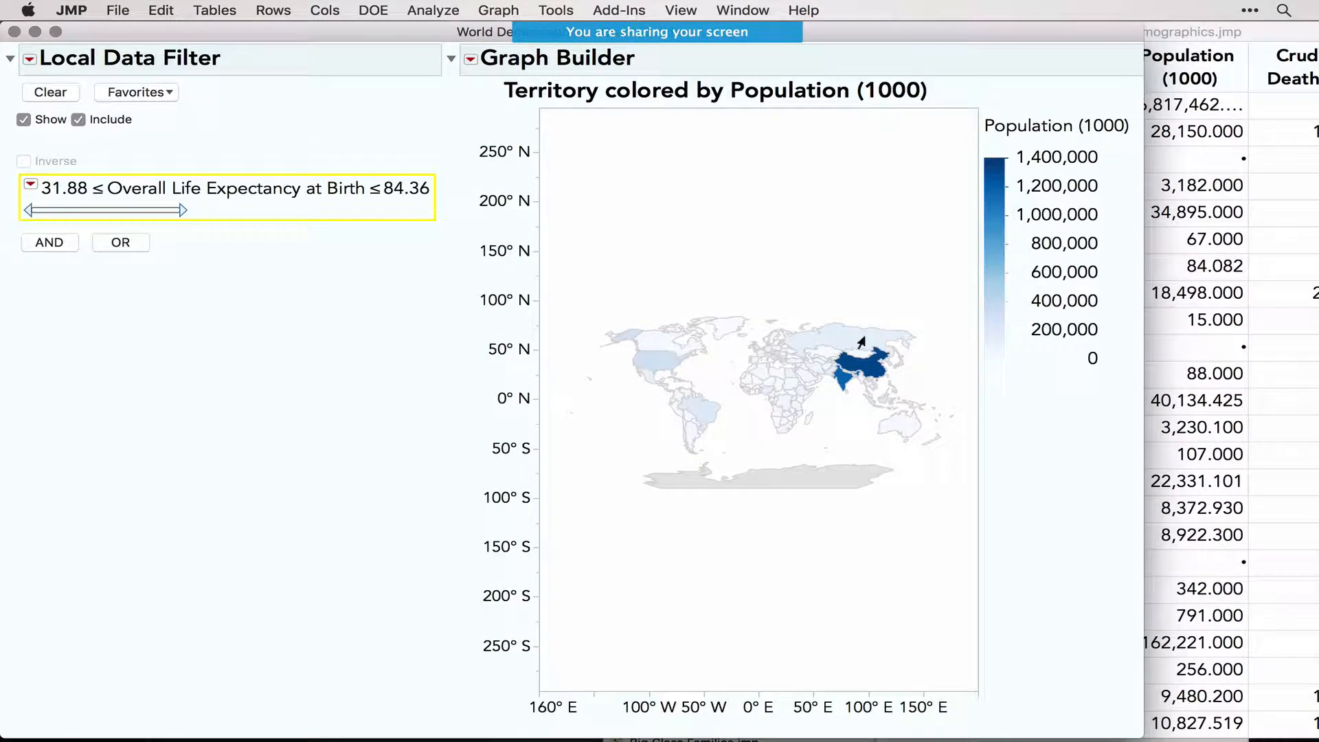
Widen the map and raise the filter's lower limit for Overall Life Expectancy at Birth to 77.8
left_click_drag(1197, 355, 1313, 350)
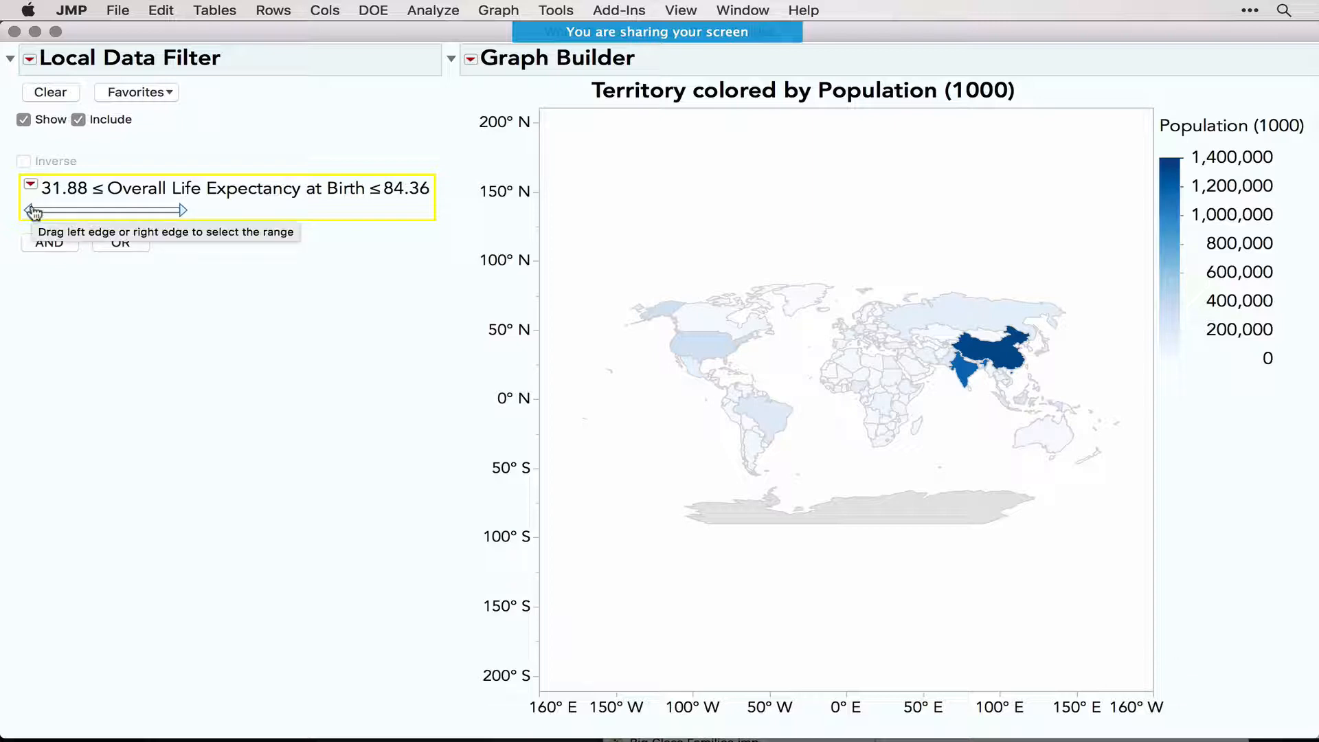
left_click_drag(32, 209, 113, 211)
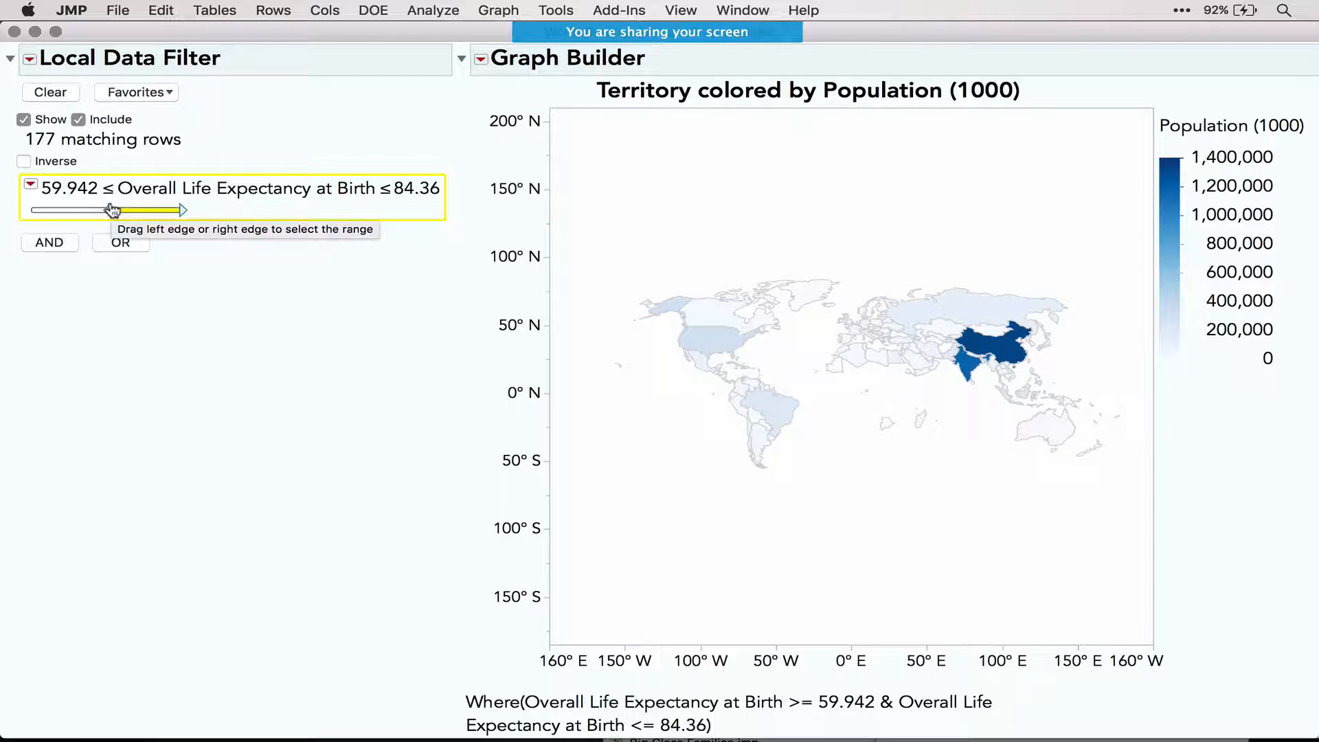
left_click_drag(113, 210, 163, 211)
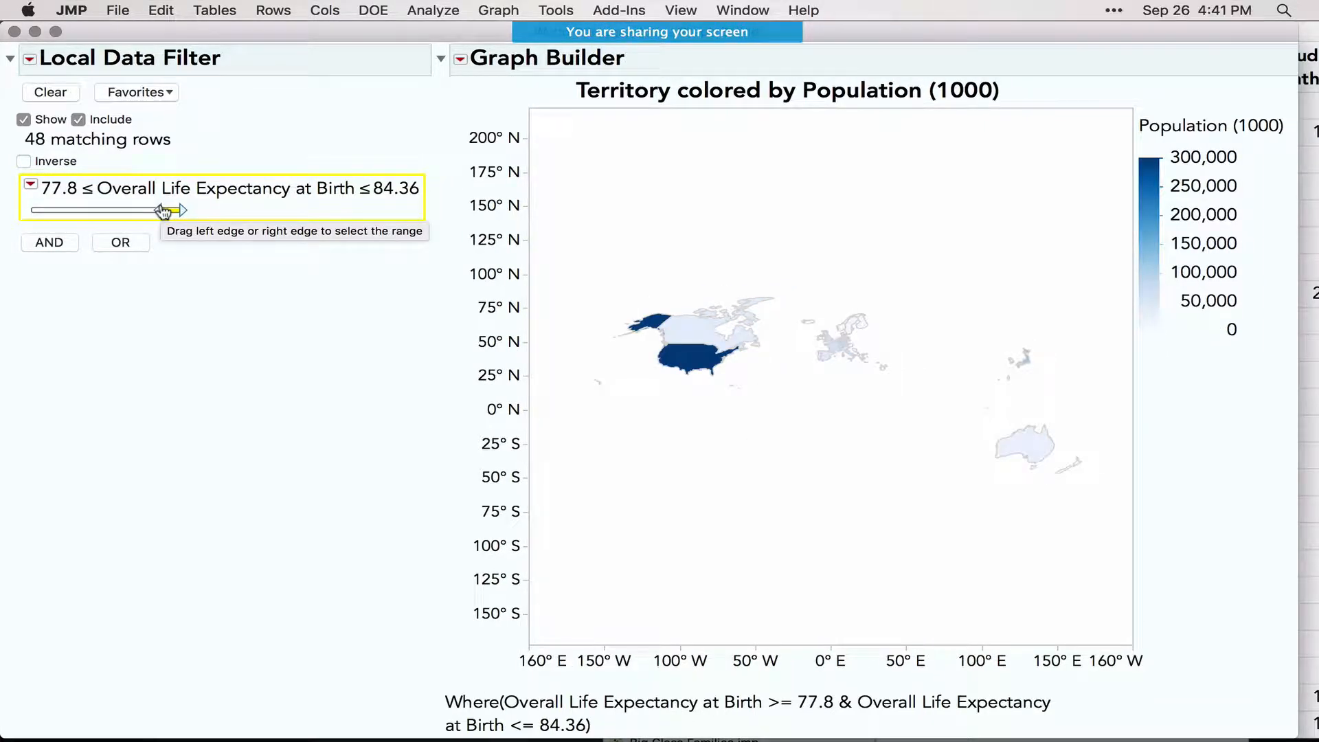
Remove the Local Data Filter from the population map and start adding a Column Switcher
left_click(30, 59)
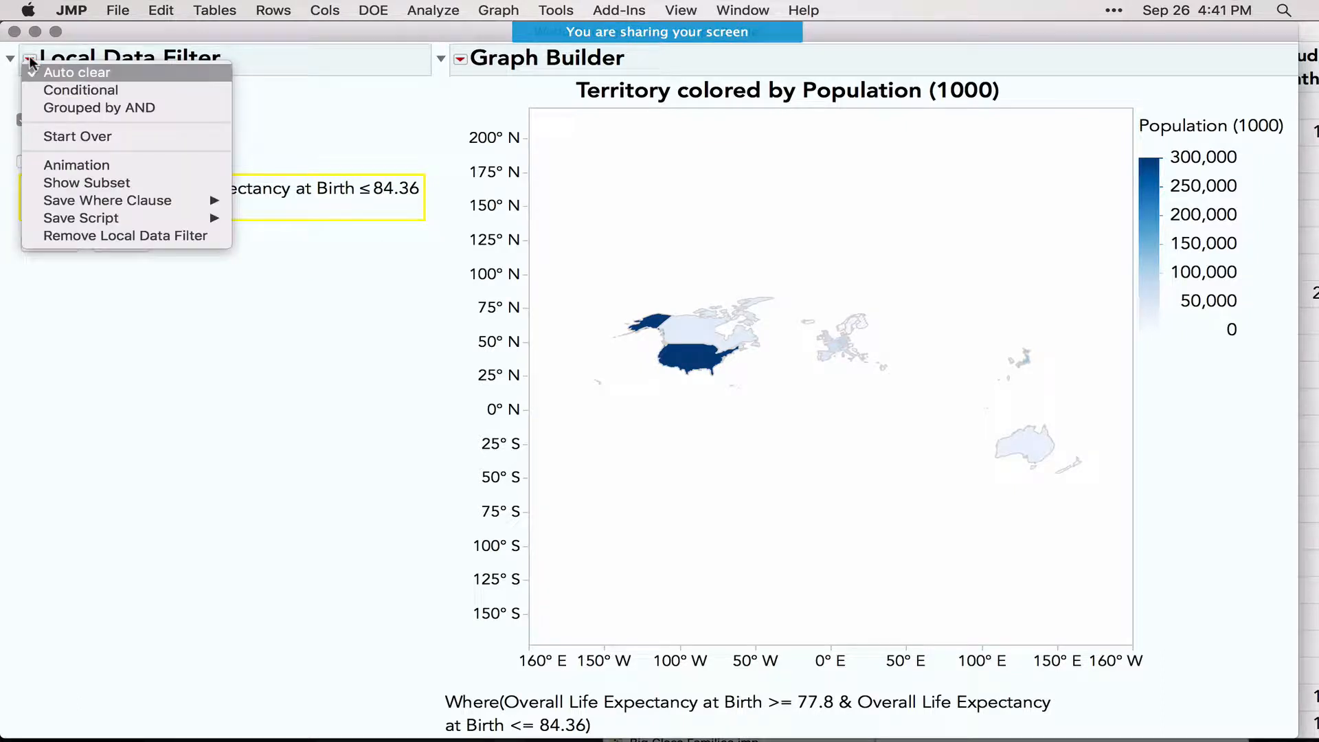
left_click(108, 235)
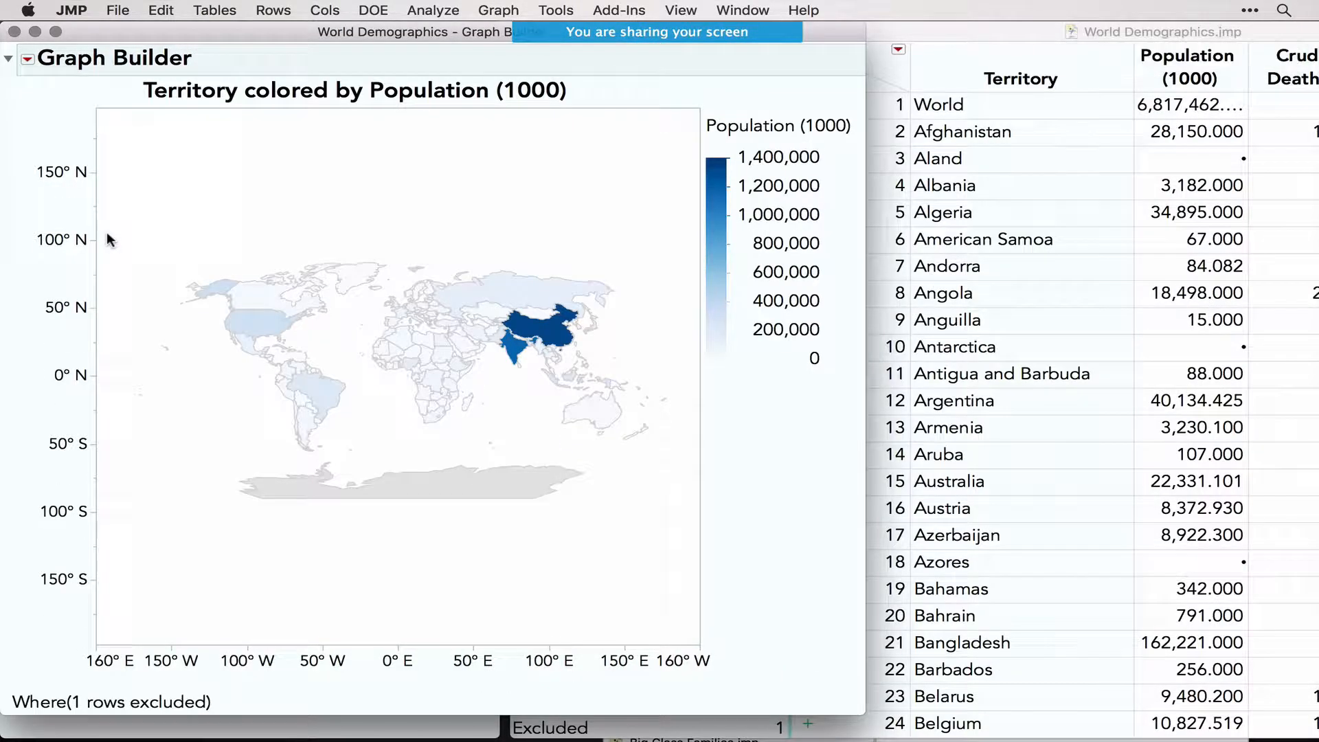
left_click(27, 60)
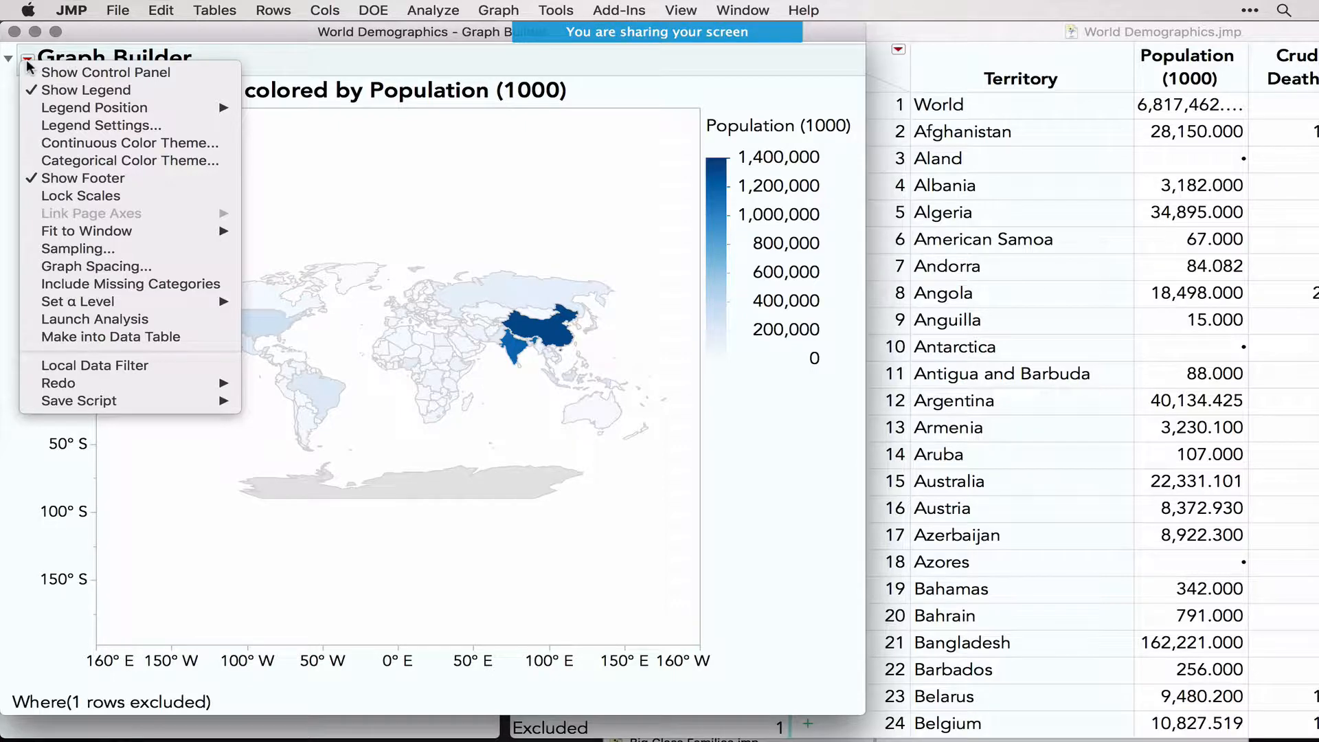
mouse_move(130, 386)
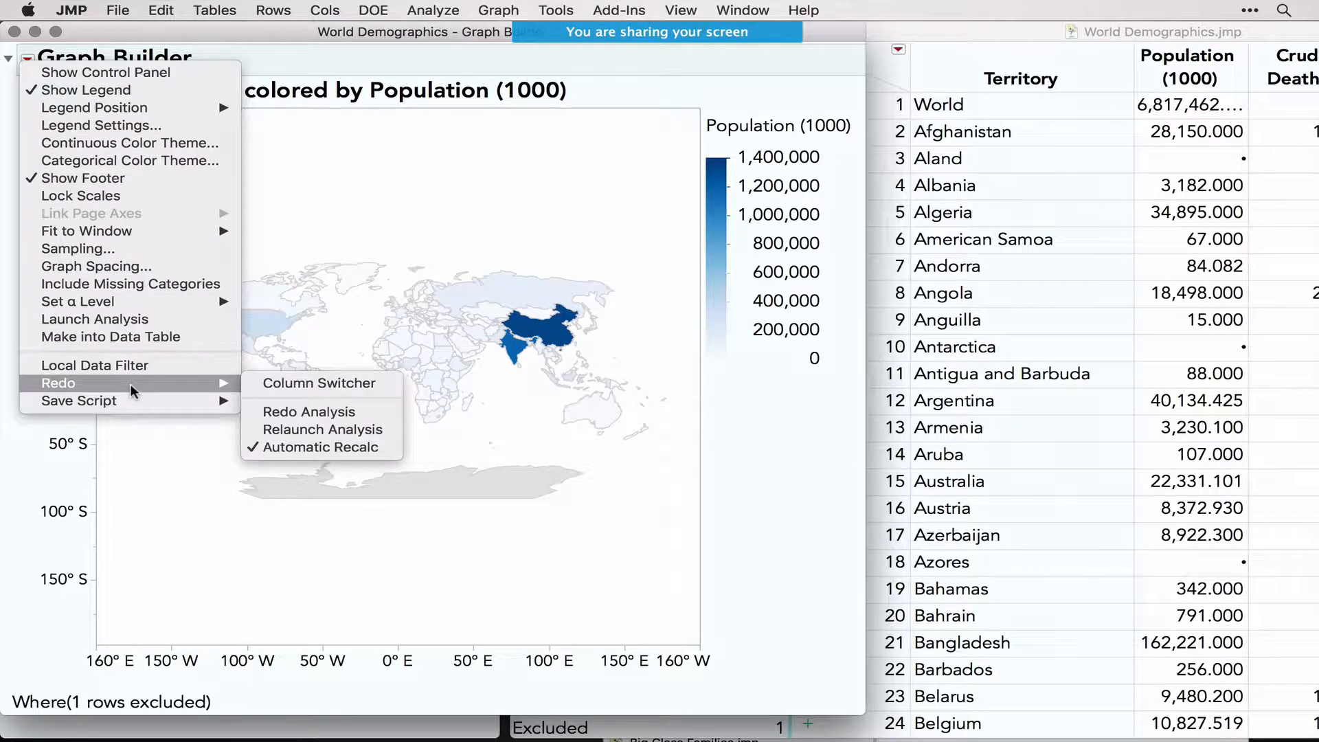
left_click(294, 378)
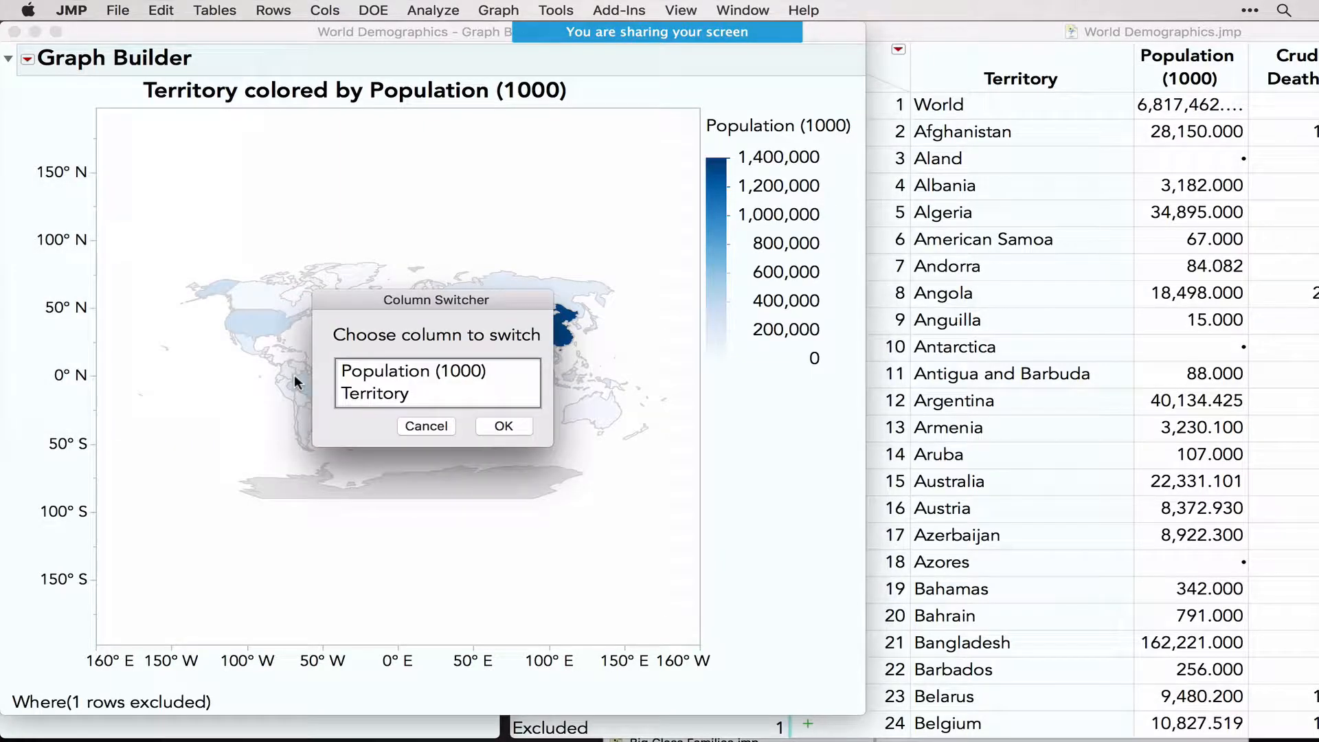
Set the Column Switcher to swap Population (1000) with the columns from Population (1000) through Female Life Expectancy at Birth
left_click(388, 372)
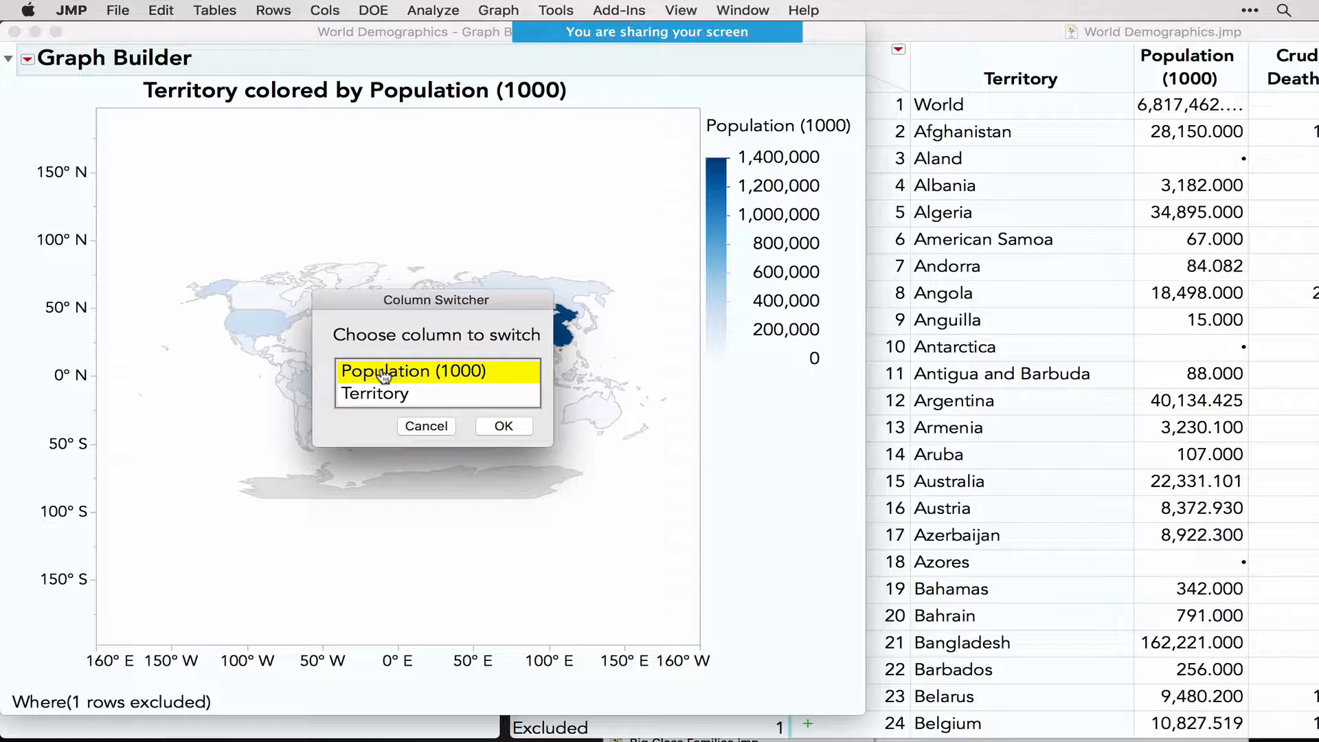
left_click(504, 426)
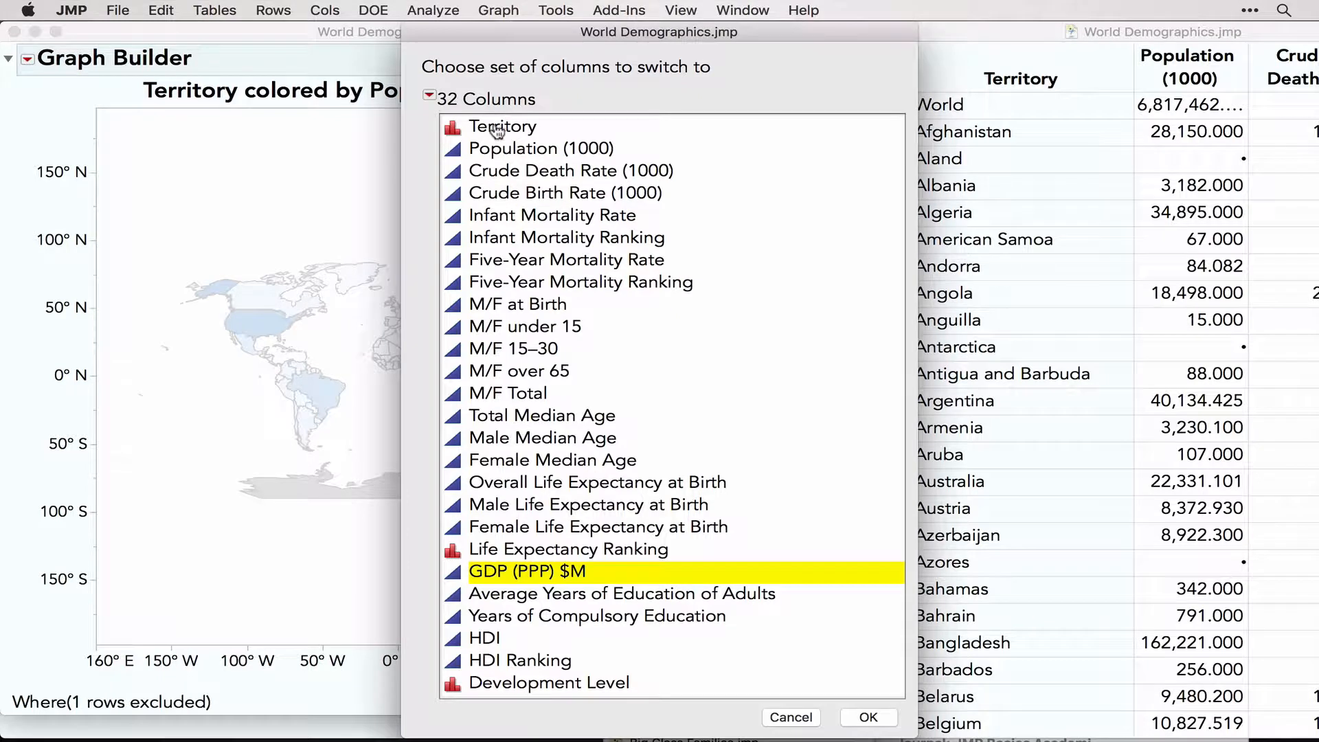
left_click(495, 152)
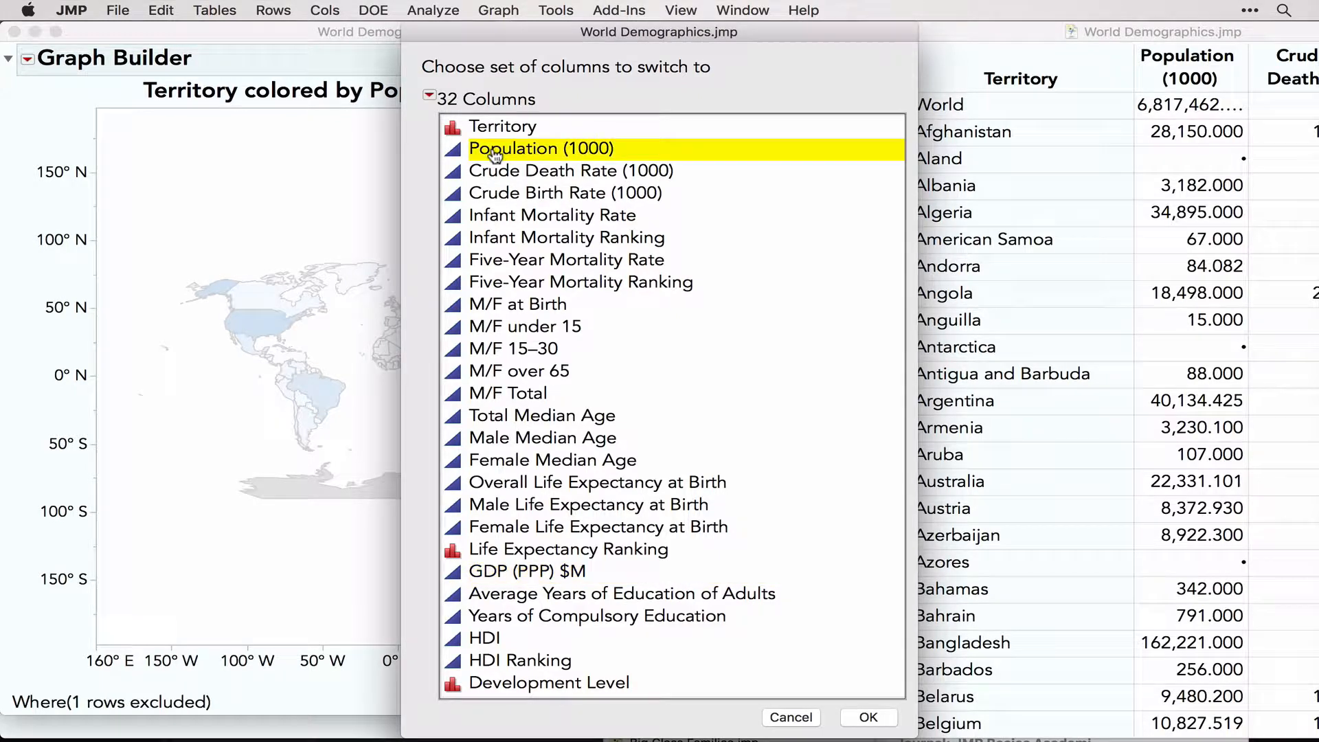
left_click(526, 533, "shift")
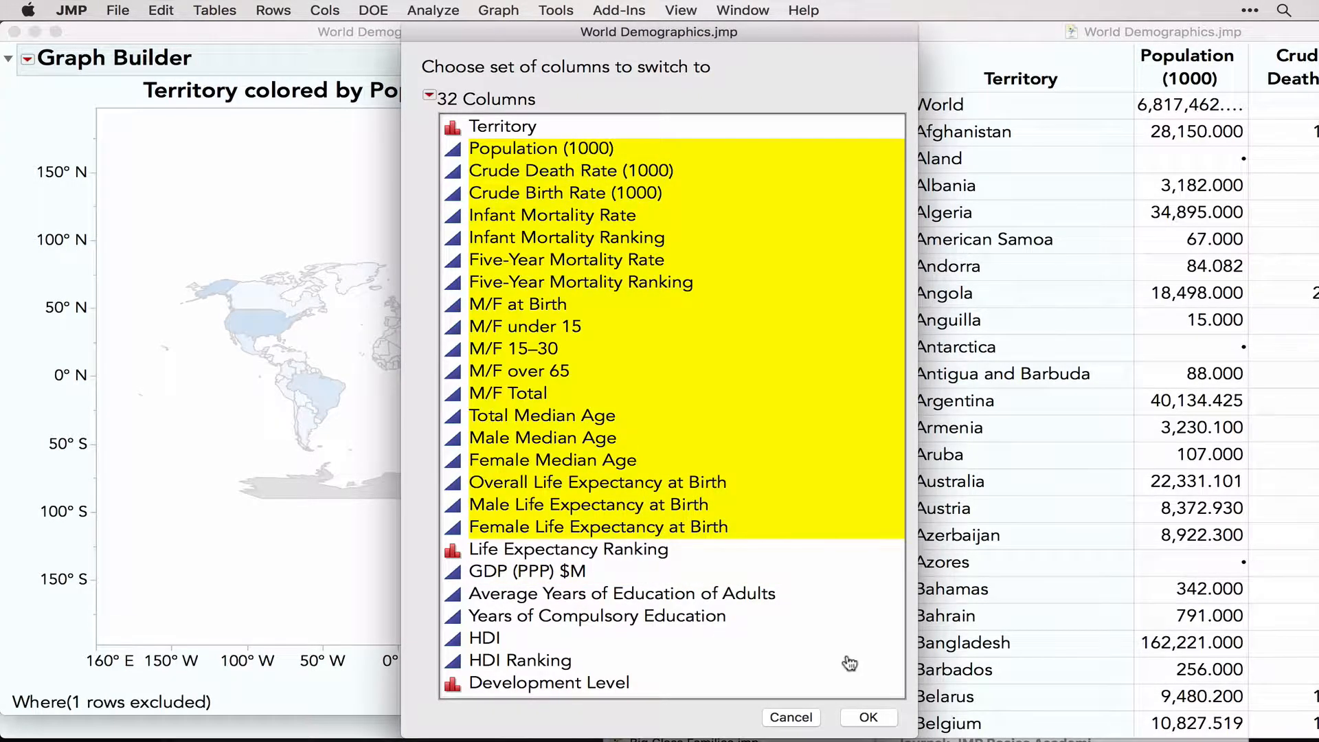
left_click(869, 718)
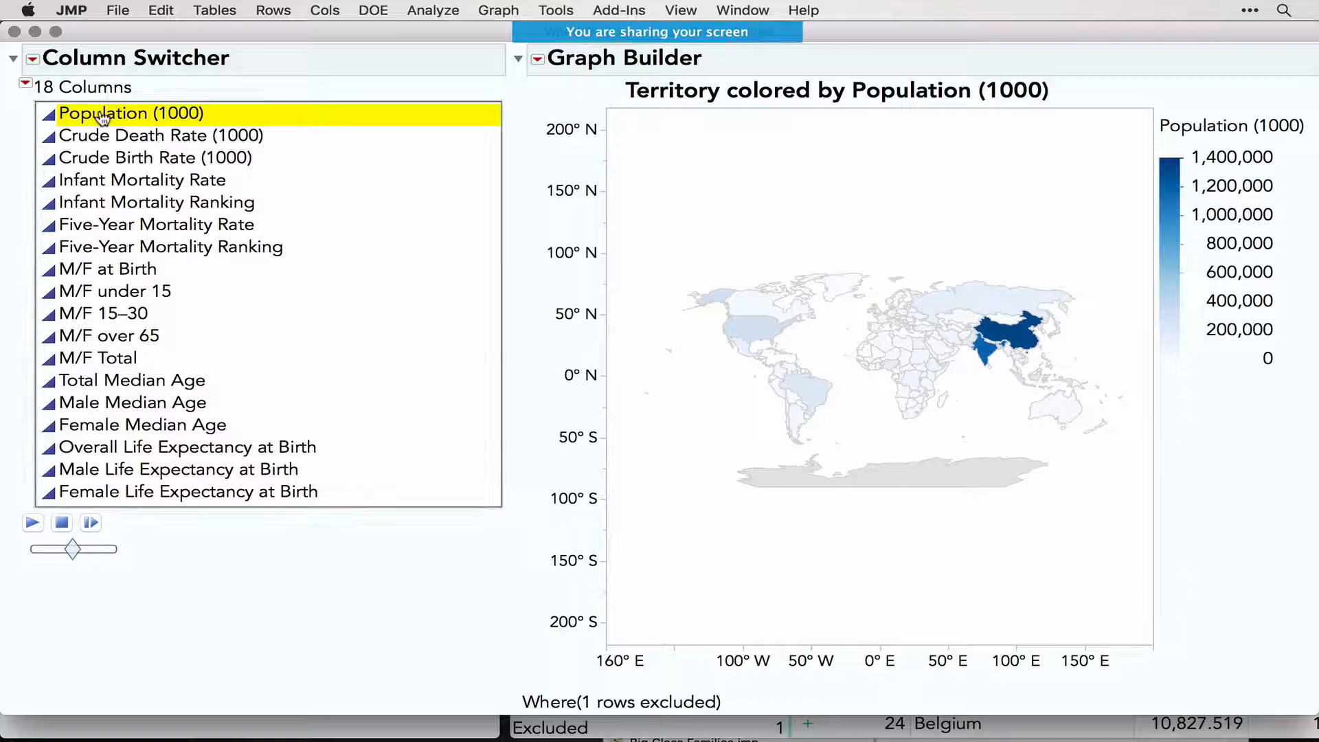
Step the map's color column through the switcher list one by one, from Crude Death Rate (1000) to M/F under 15
key("Down")
key("Down")
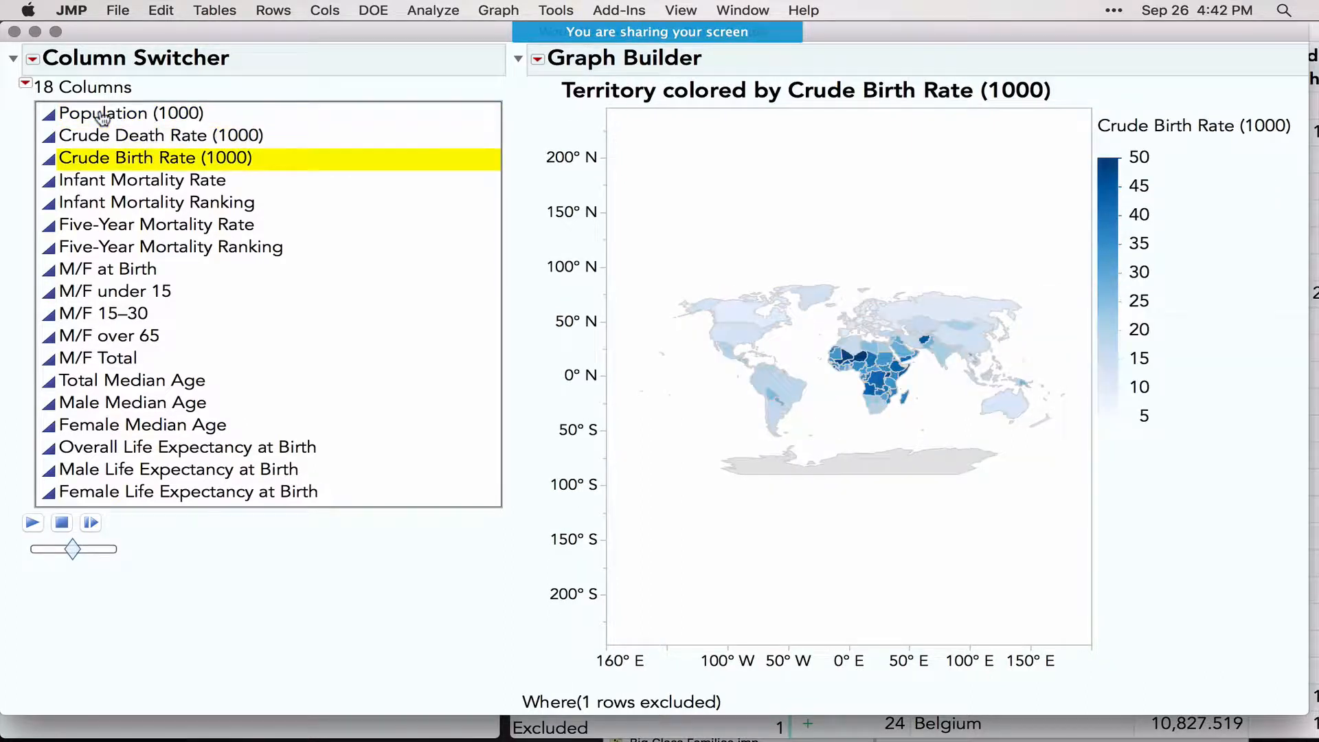
key("Down")
key("Down")
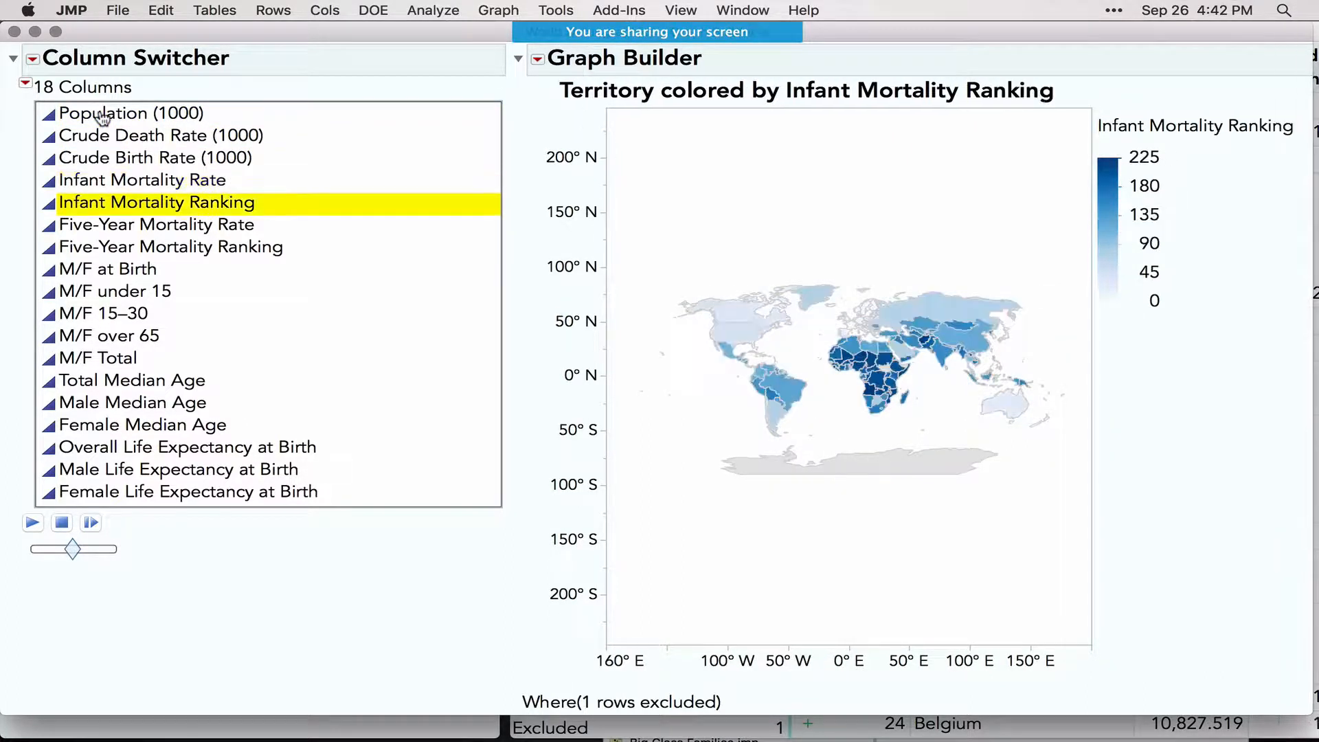
key("Down")
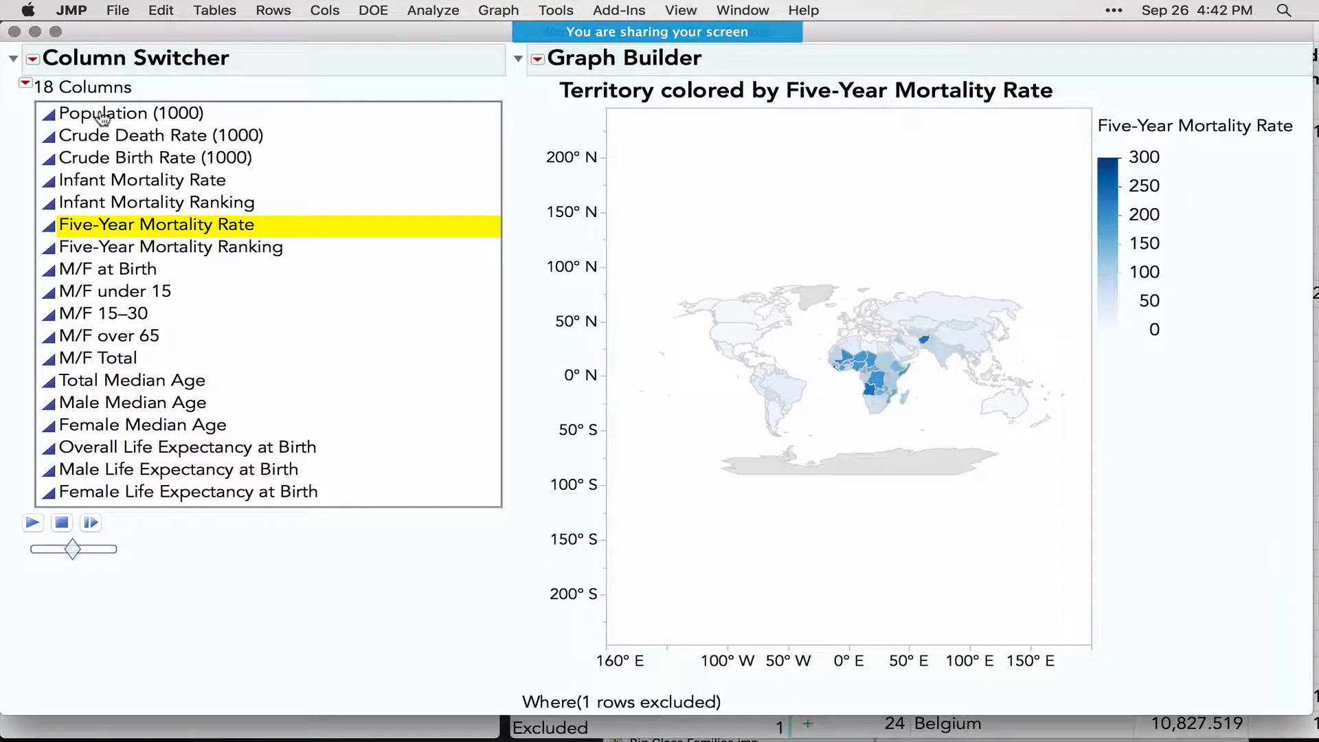
key("Down")
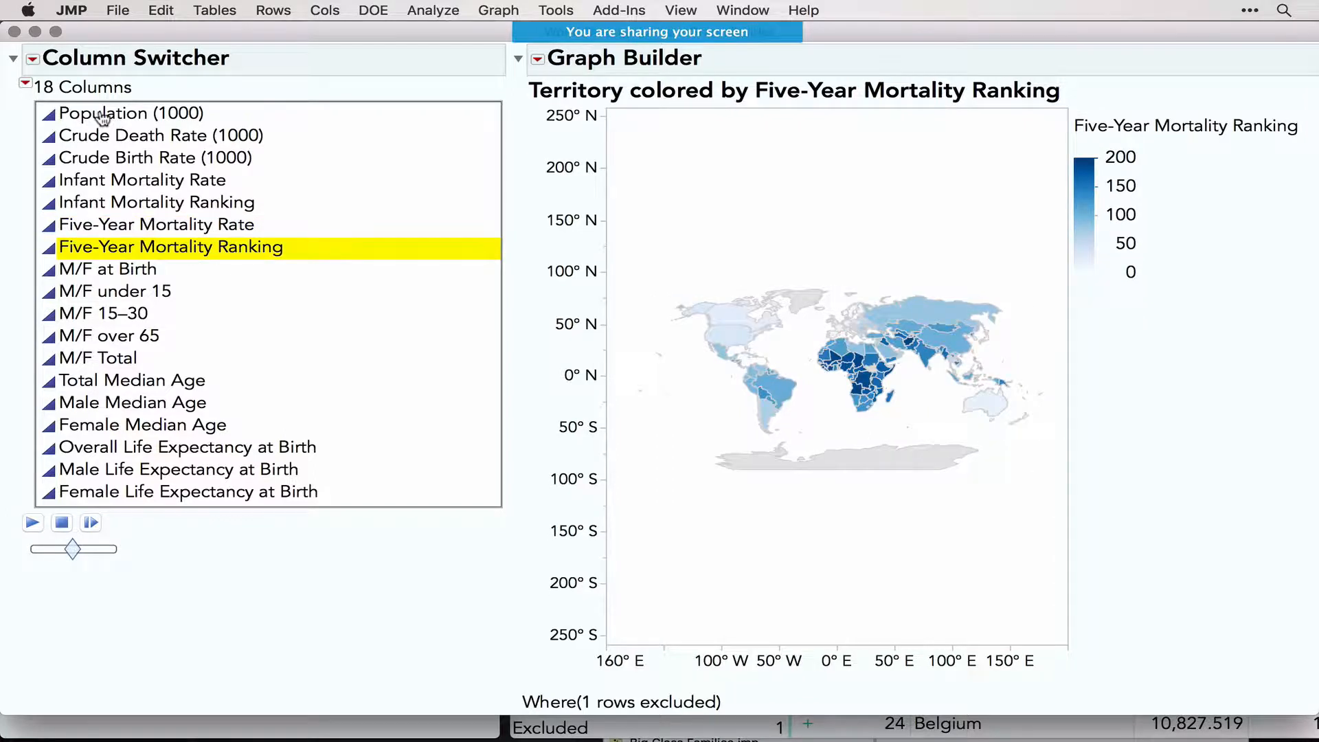
key("Down")
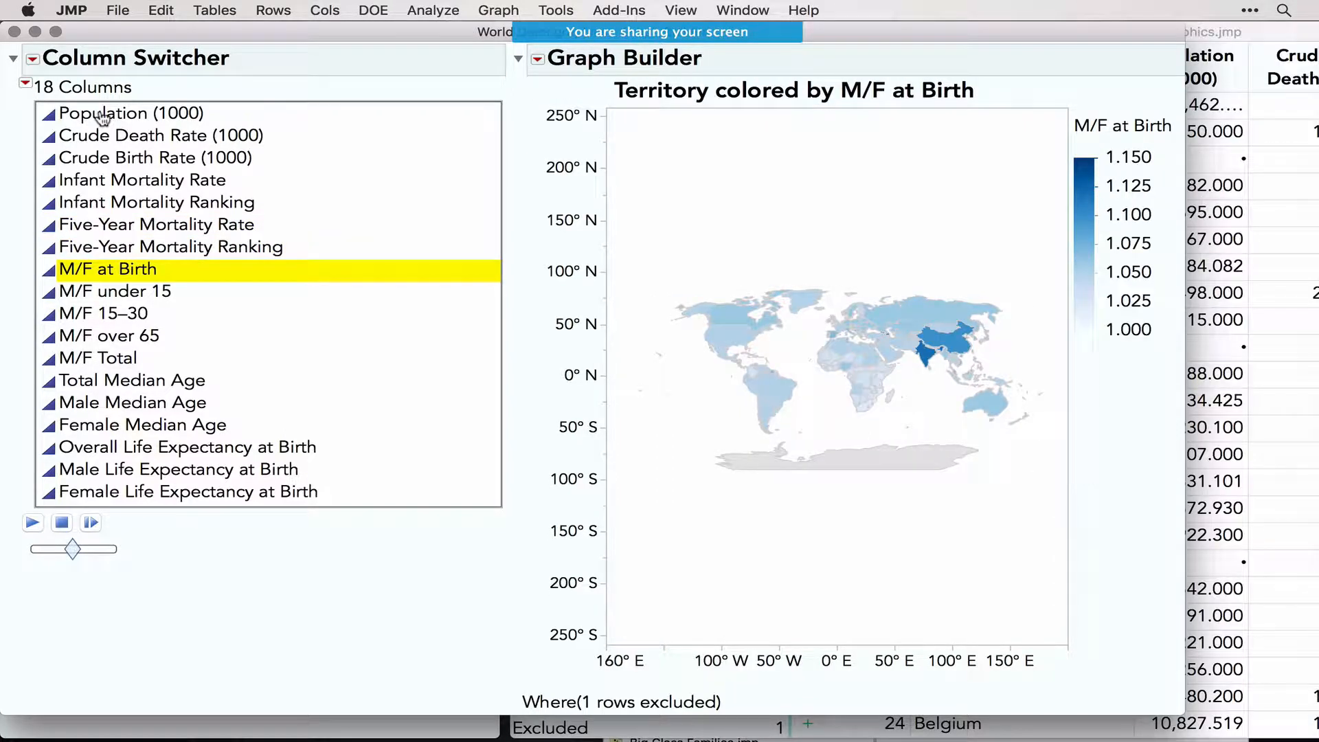
key("Down")
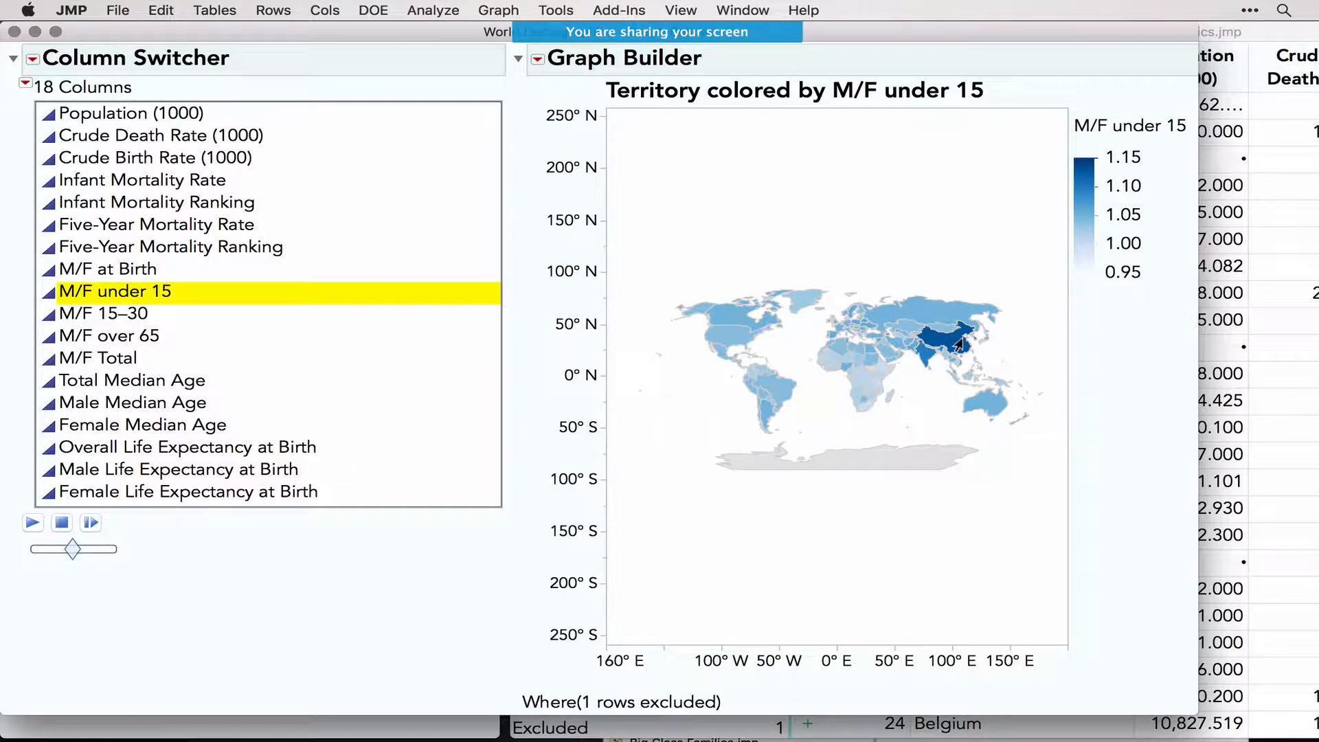
Inspect and select China on the M/F under 15 map, and close the map window
mouse_move(953, 345)
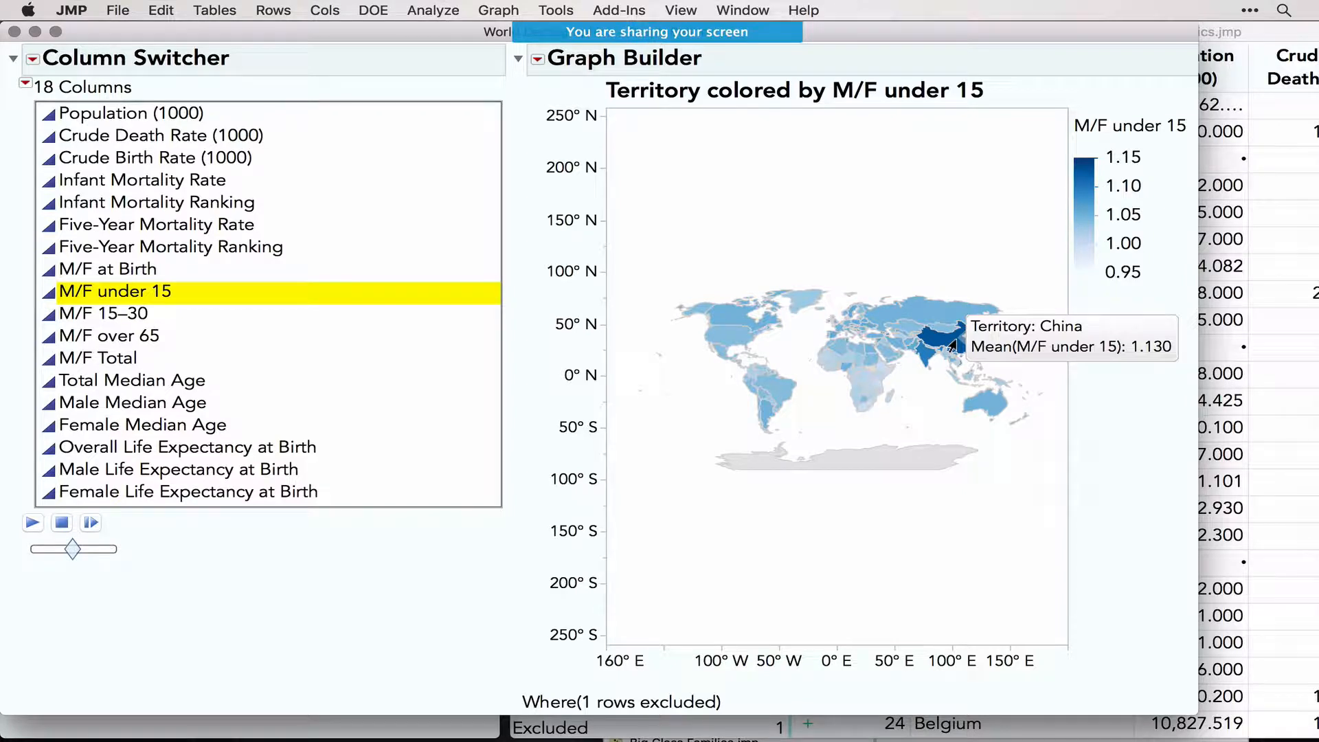
left_click(947, 343)
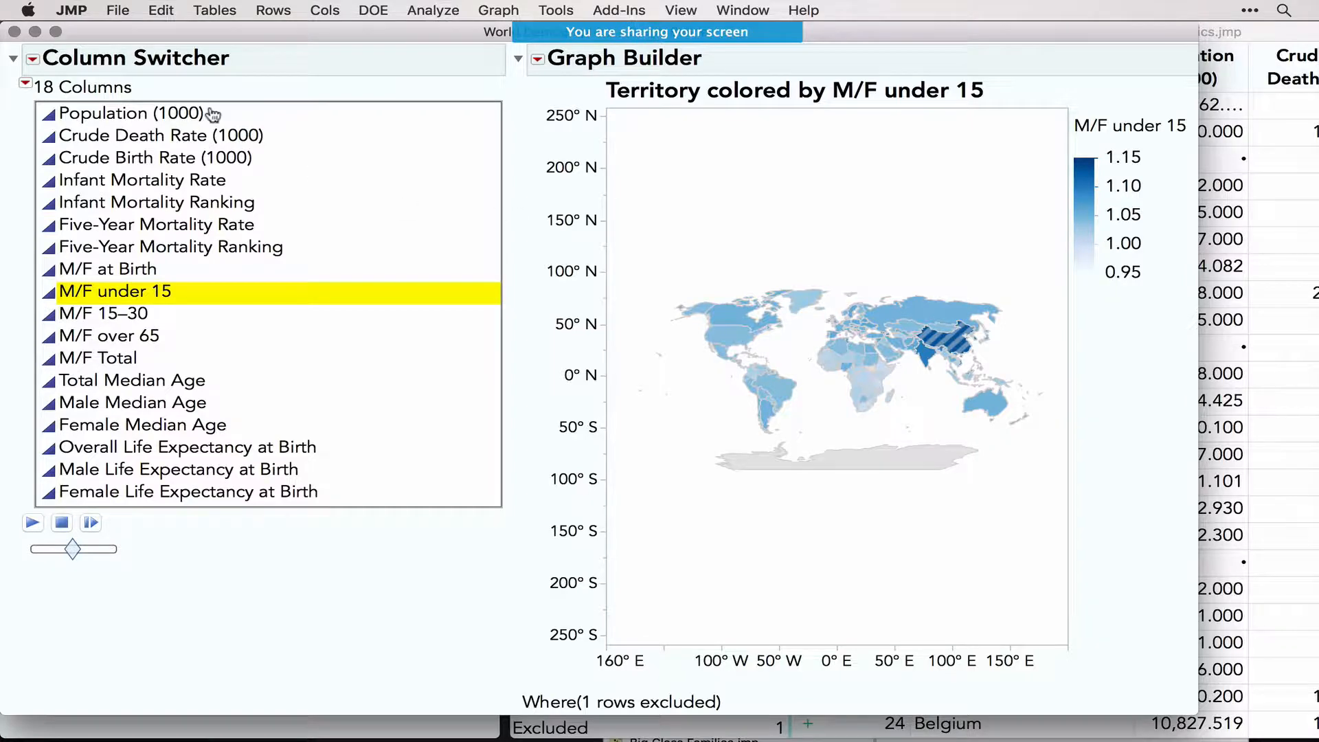
left_click(14, 32)
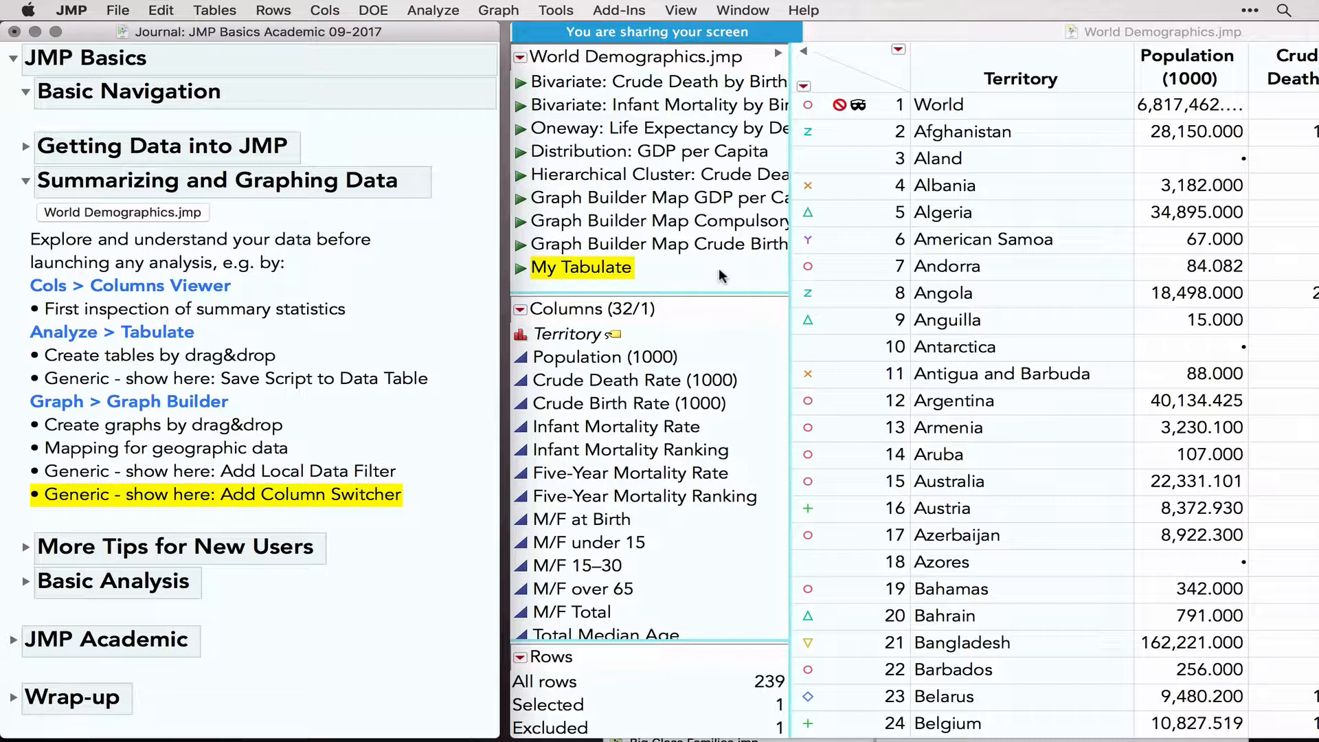
Clear the highlight on the journal's Column Switcher line and expand the More Tips for New Users section
left_click(339, 493)
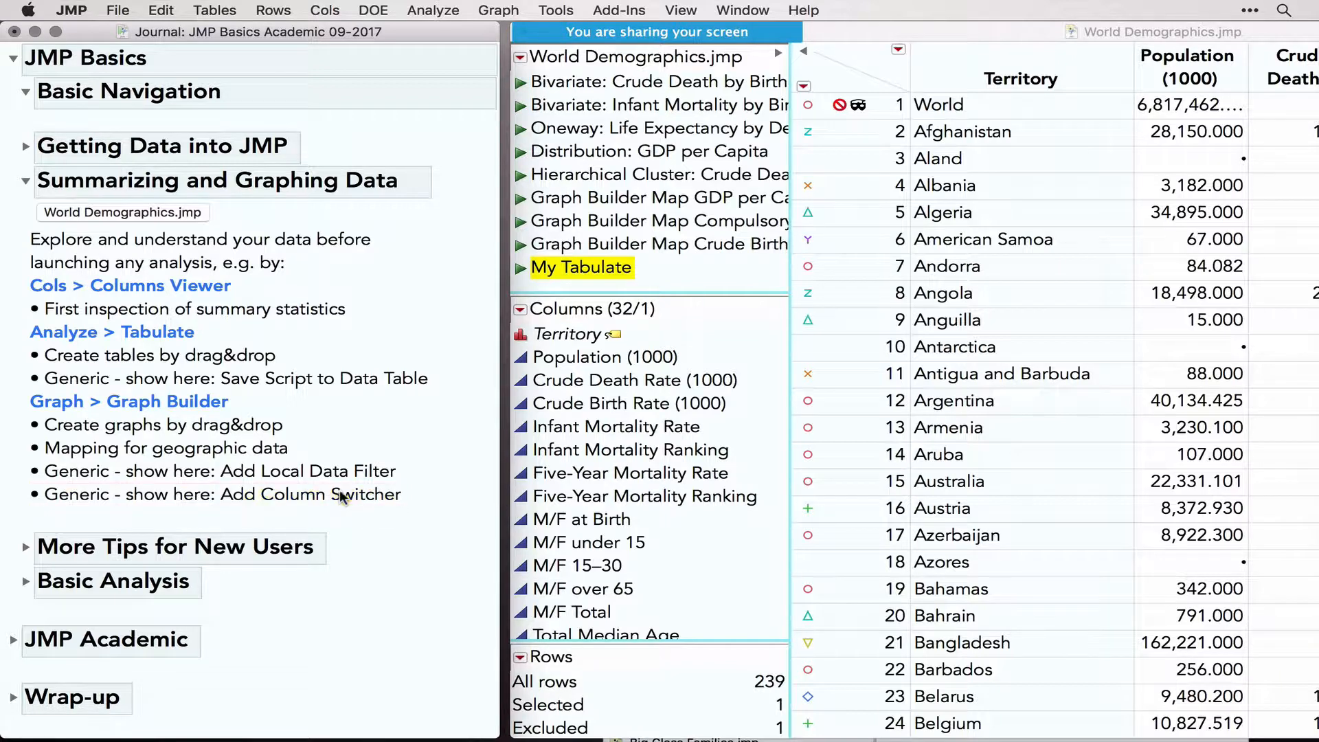
left_click(26, 547)
scroll(203, 623, "down", 5)
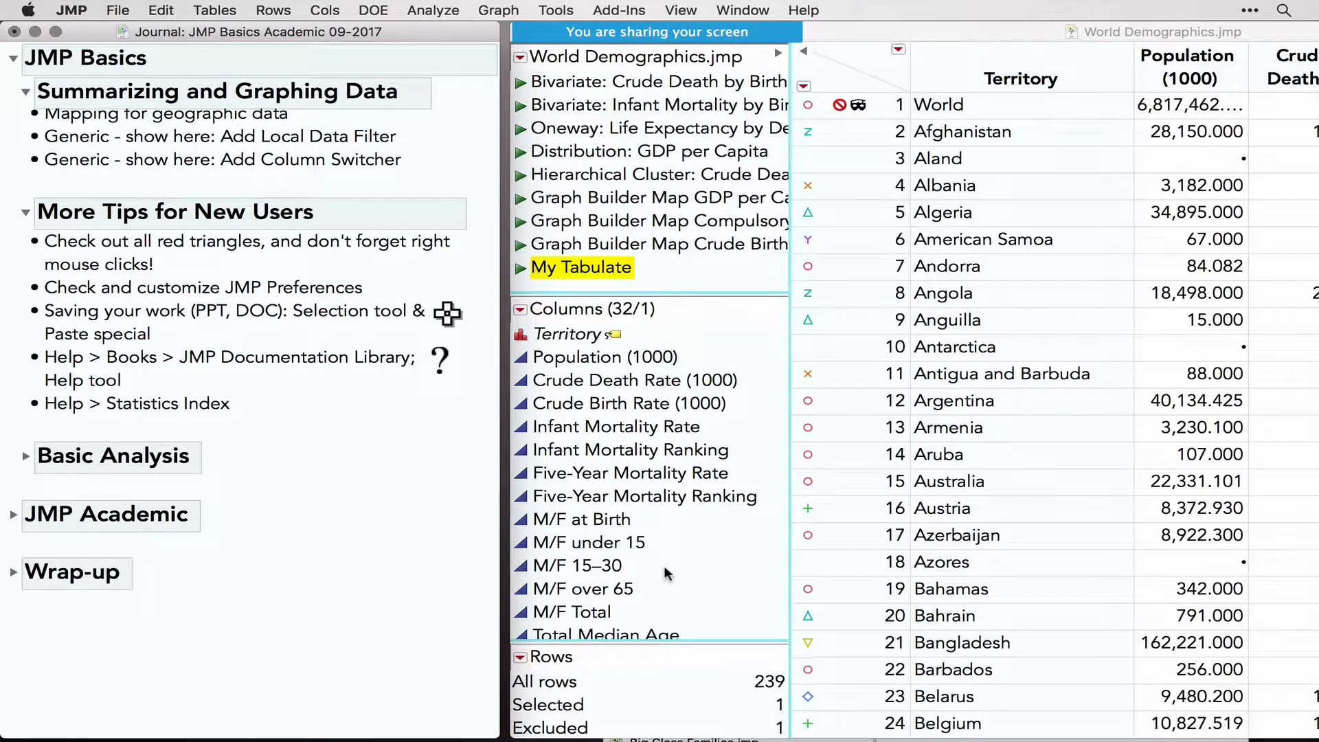
Find the GDP per Capita column in the World Demographics table and open its formula
scroll(664, 573, "down", 10)
scroll(665, 572, "down", 5)
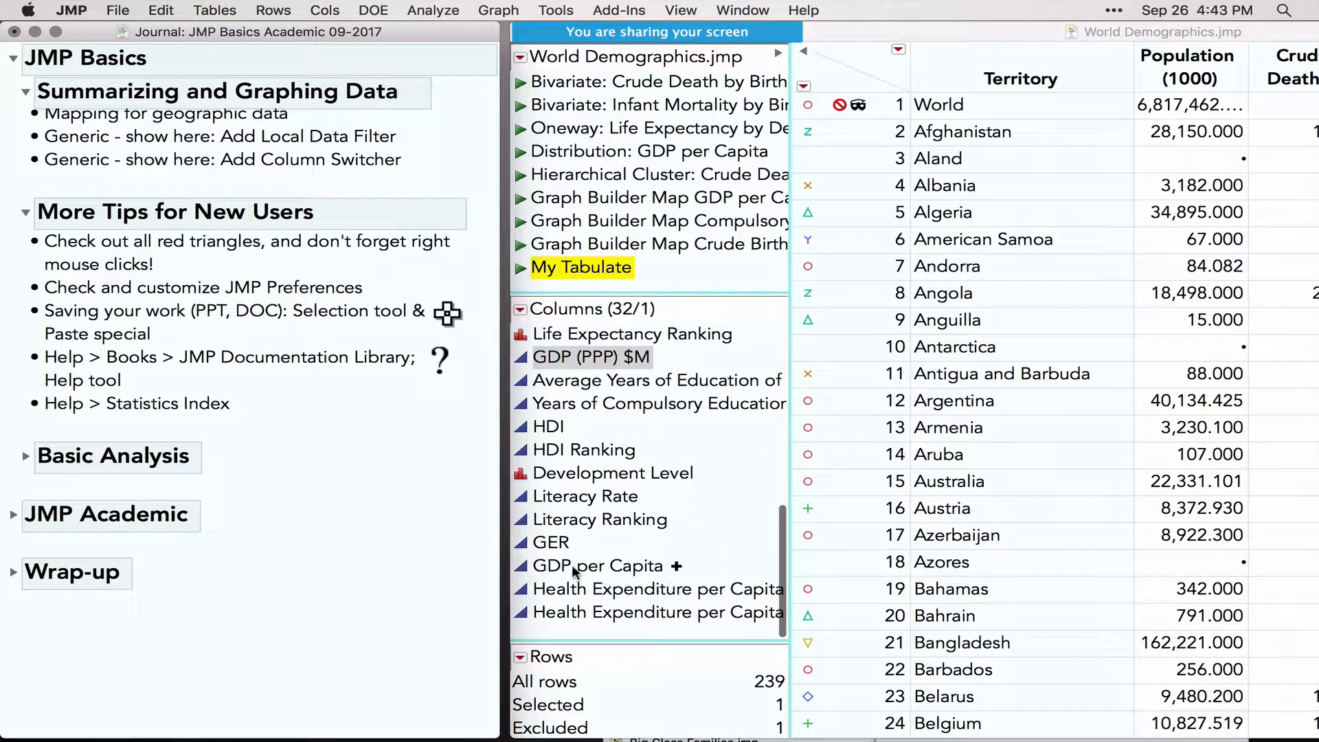
left_click(677, 566)
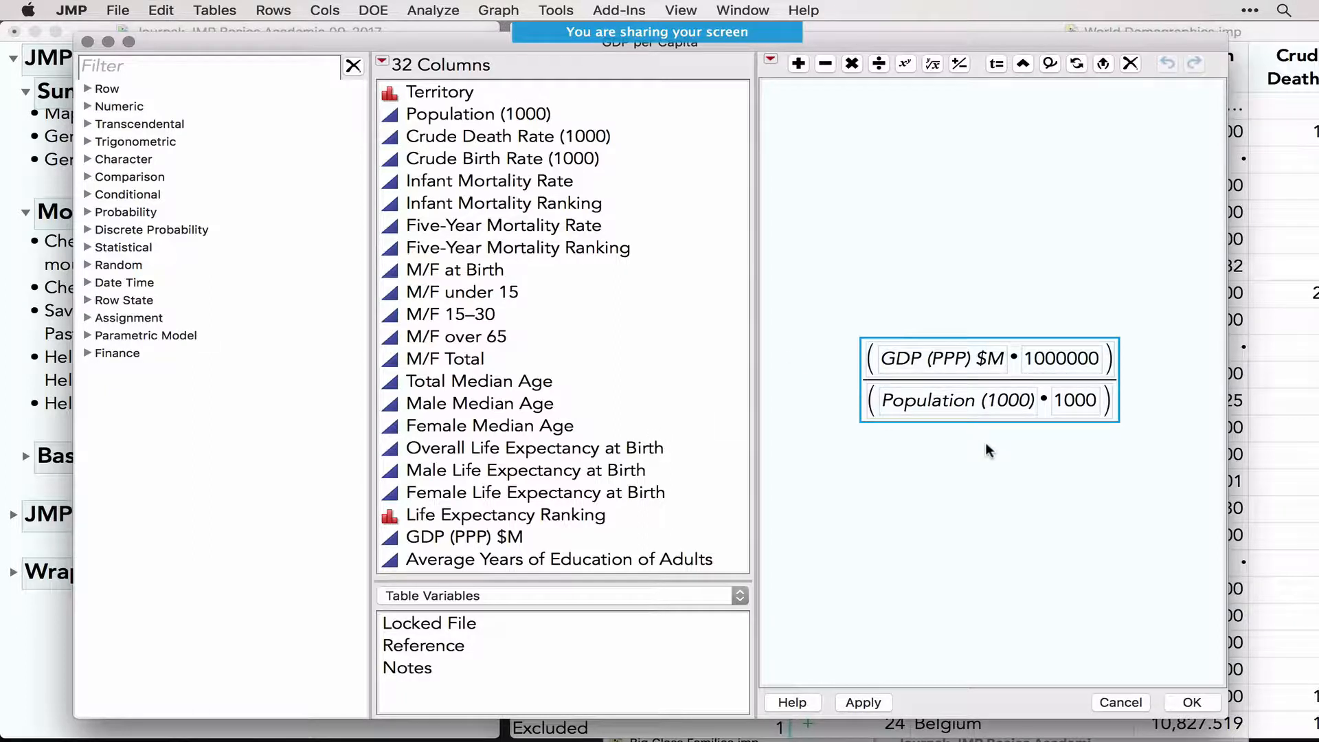
Browse the formula editor's Trigonometric, Comparison, Probability and Random function groups, and close the editor
left_click(88, 142)
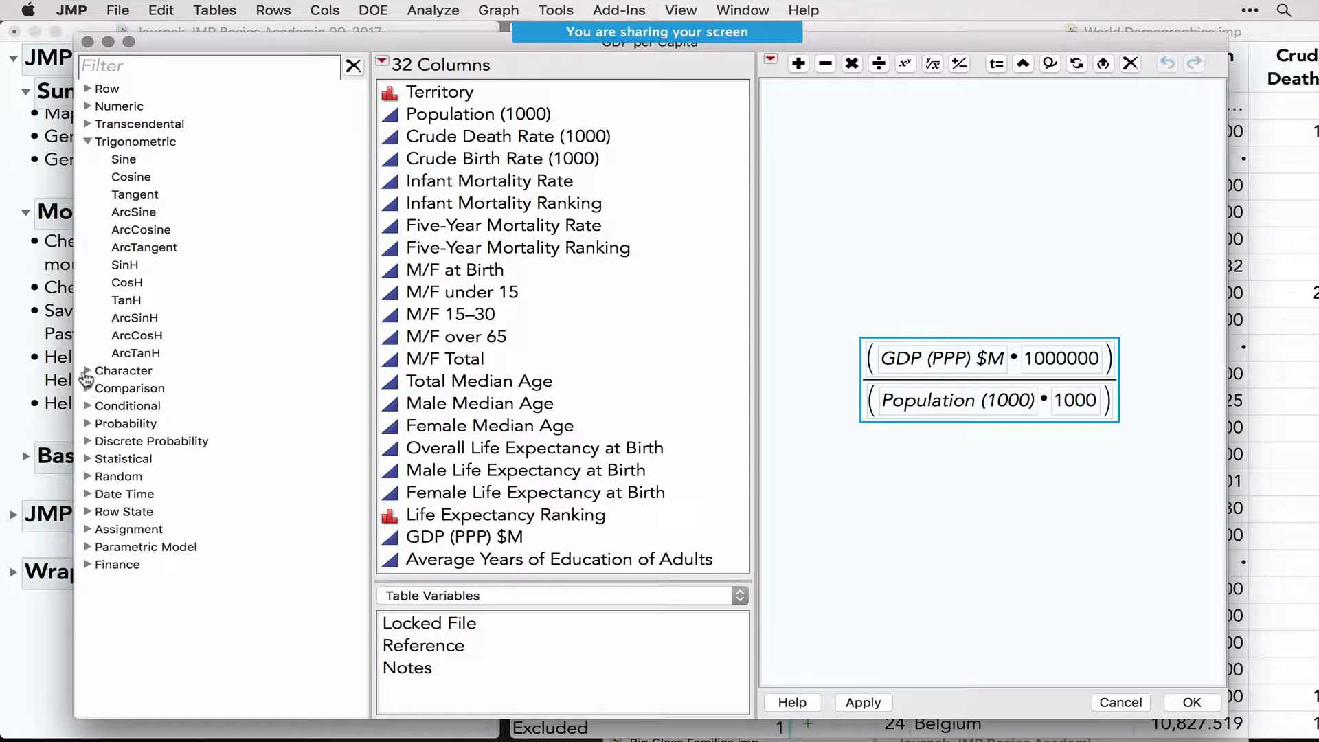
left_click(87, 388)
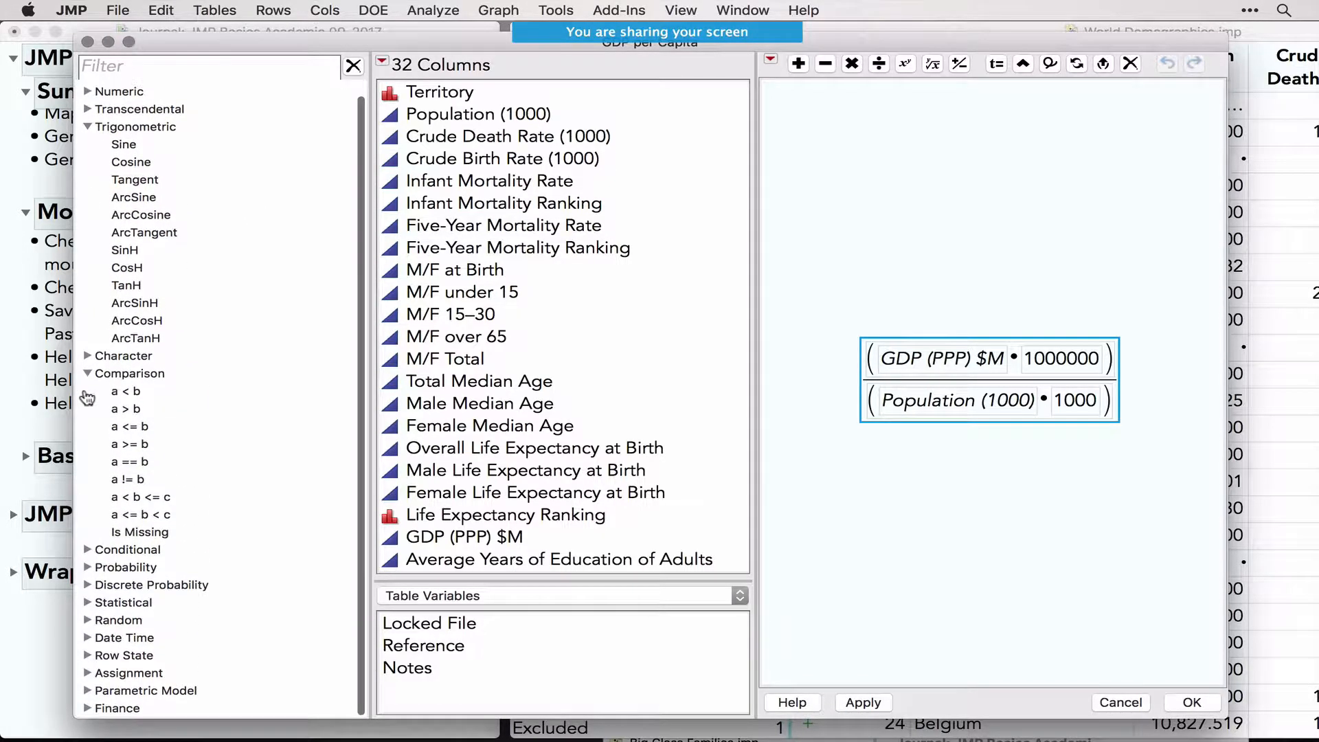
left_click(87, 567)
scroll(186, 635, "down", 15)
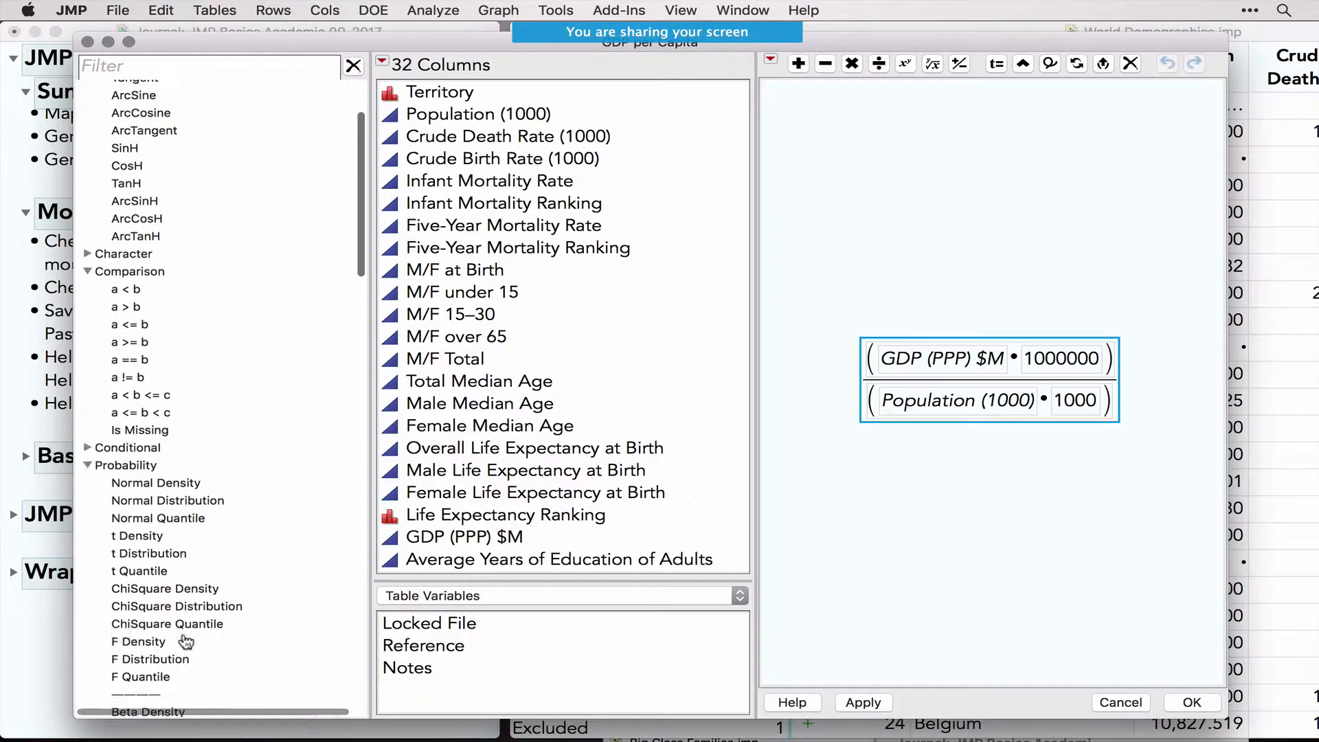
scroll(184, 638, "down", 10)
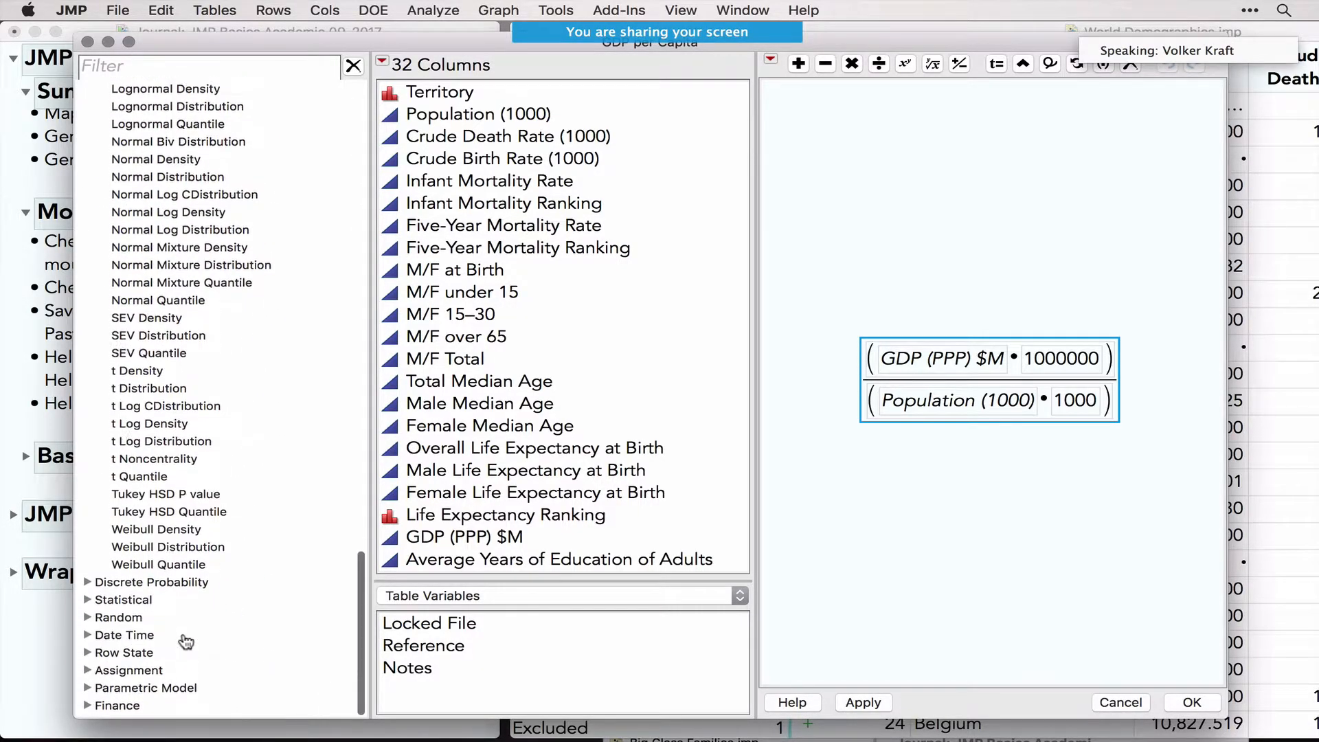
left_click(88, 621)
scroll(220, 570, "down", 12)
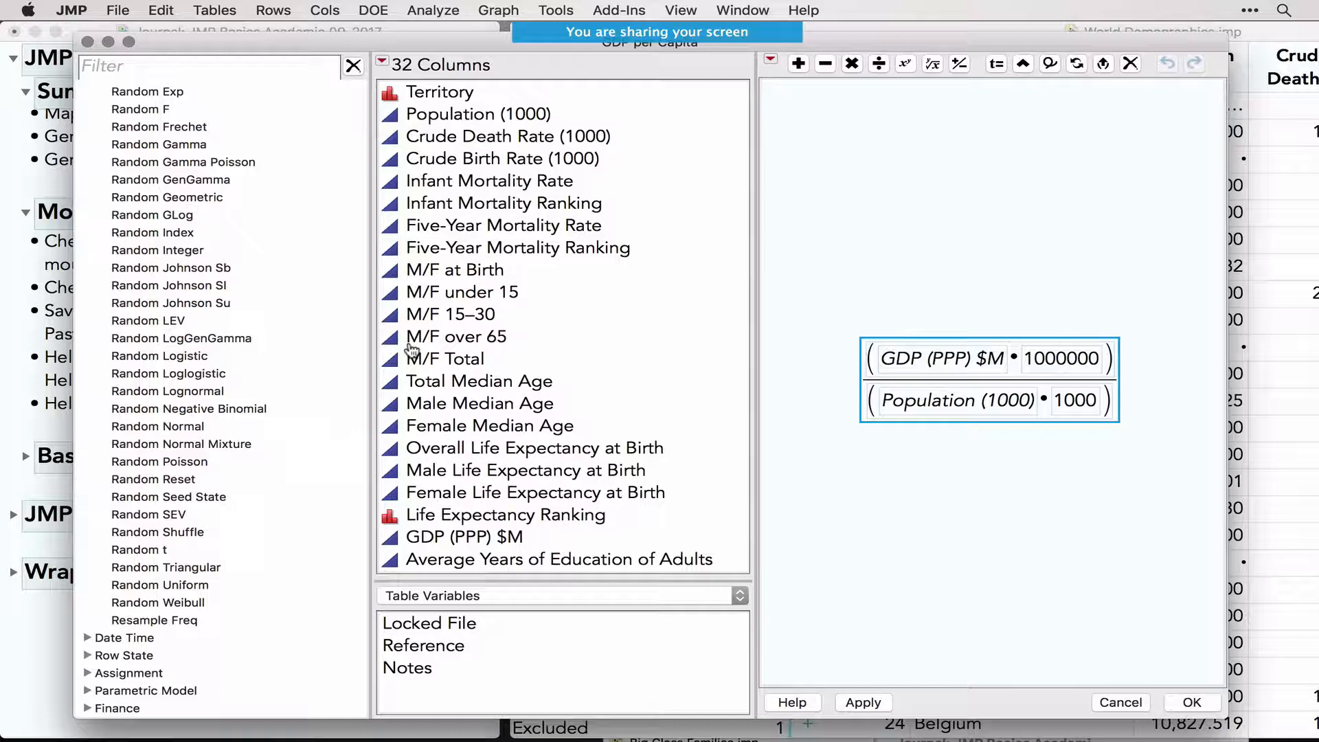
left_click(87, 41)
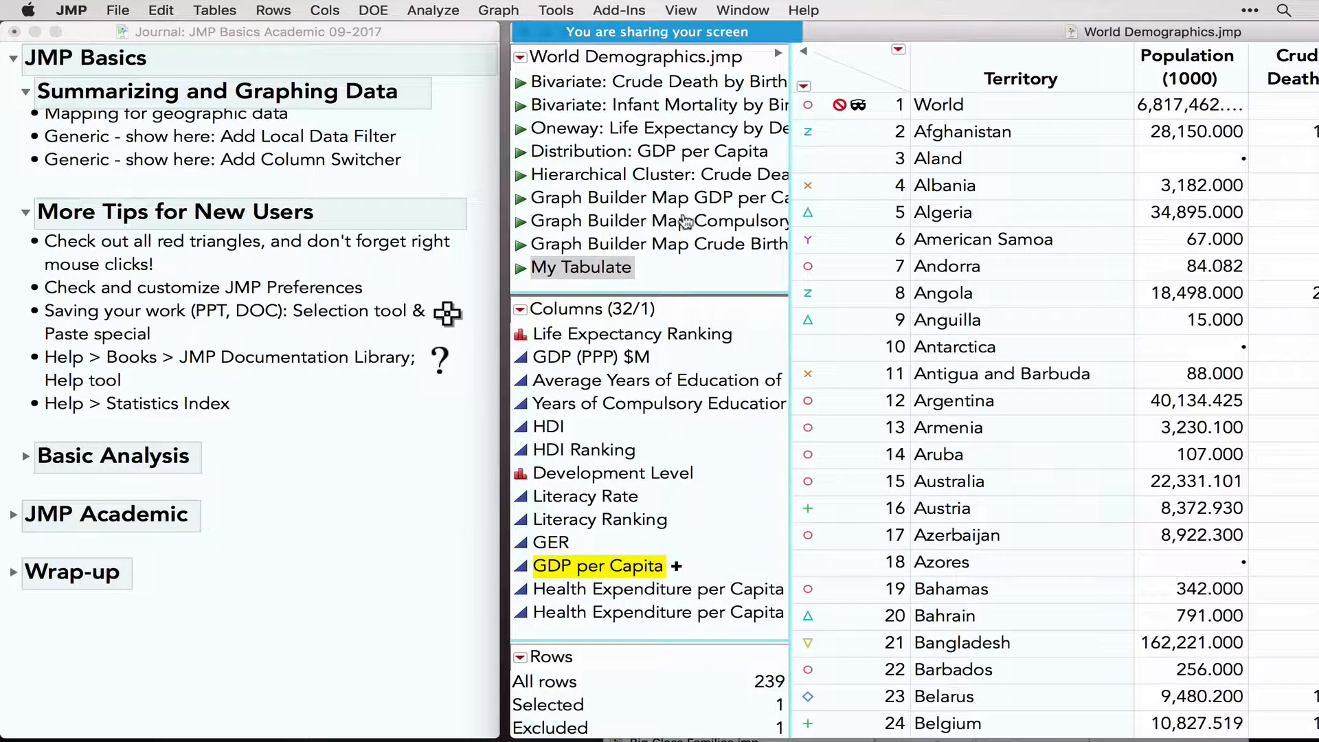
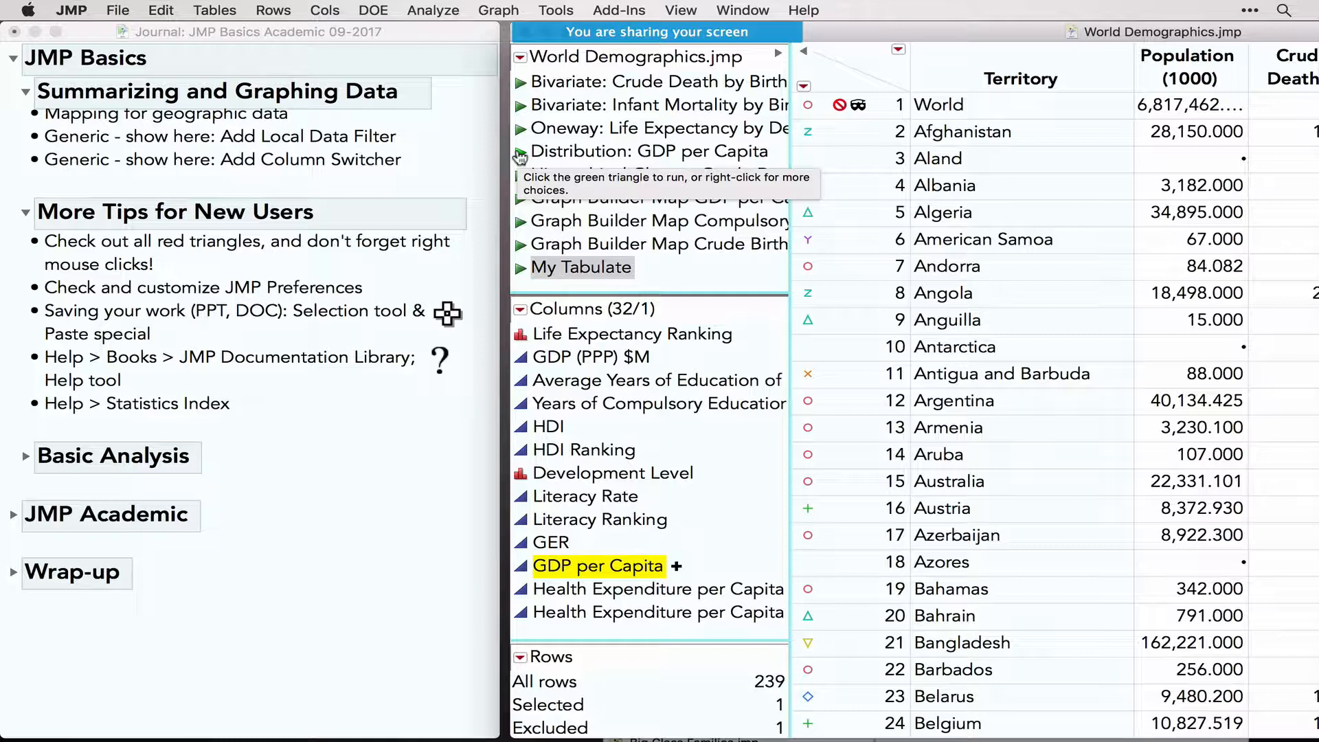
Run the saved Distribution: GDP per Capita script and widen the report window and its histogram
left_click(520, 155)
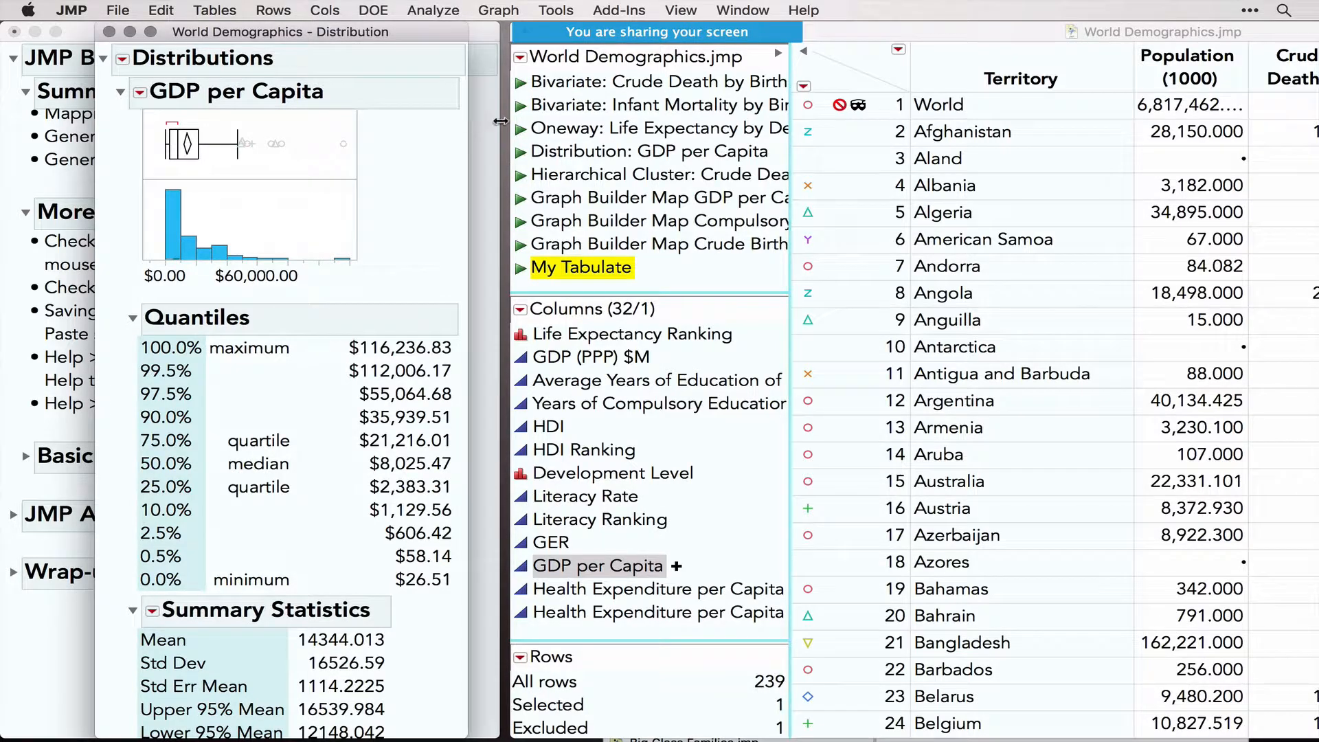
left_click_drag(499, 123, 941, 136)
left_click_drag(357, 203, 546, 217)
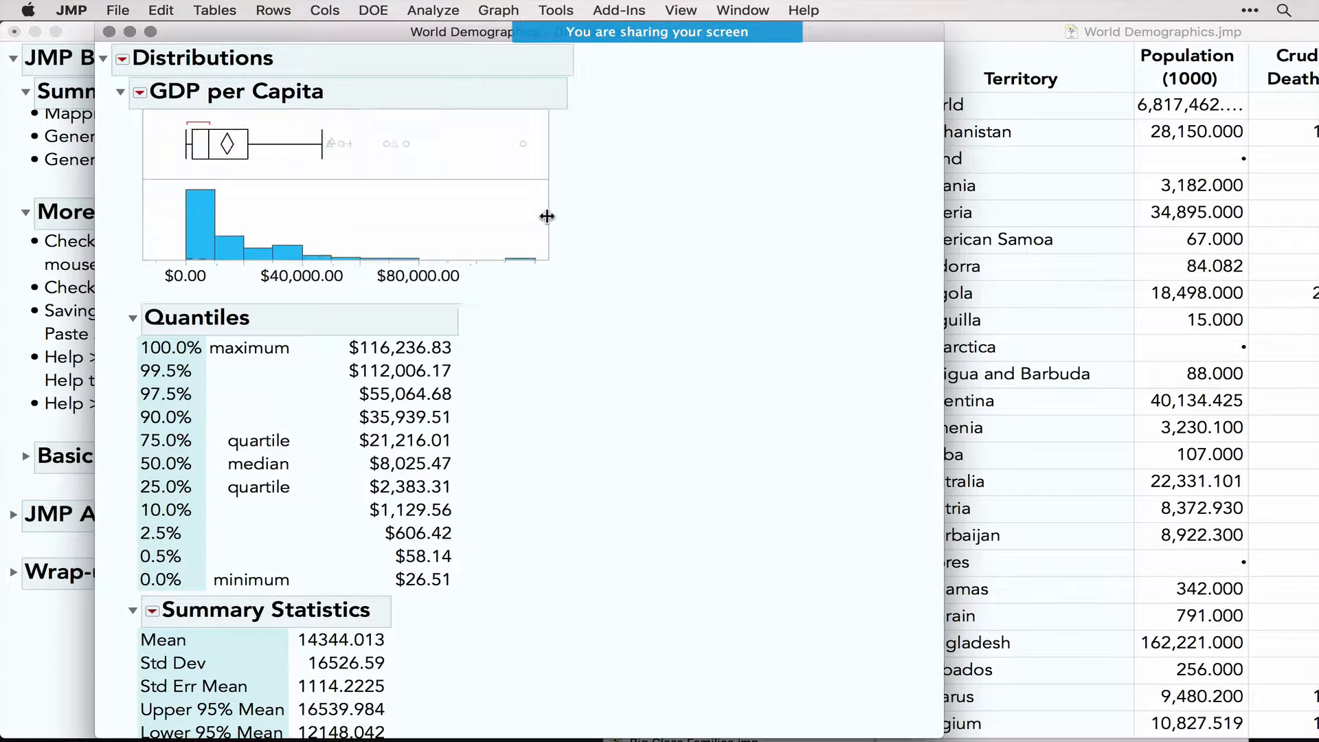
Set the box plot's marker size to 4, XL and move the Distribution report clear of the journal
right_click(452, 149)
mouse_move(586, 345)
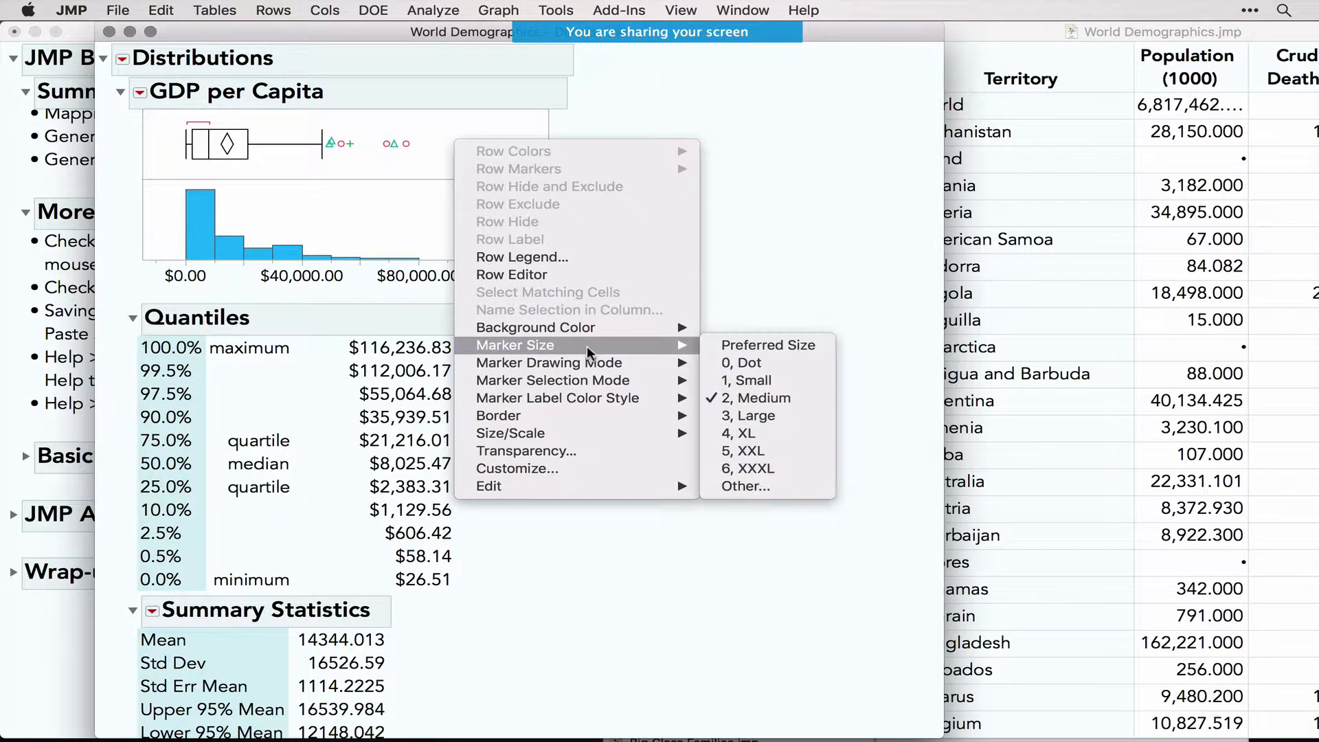
left_click(773, 431)
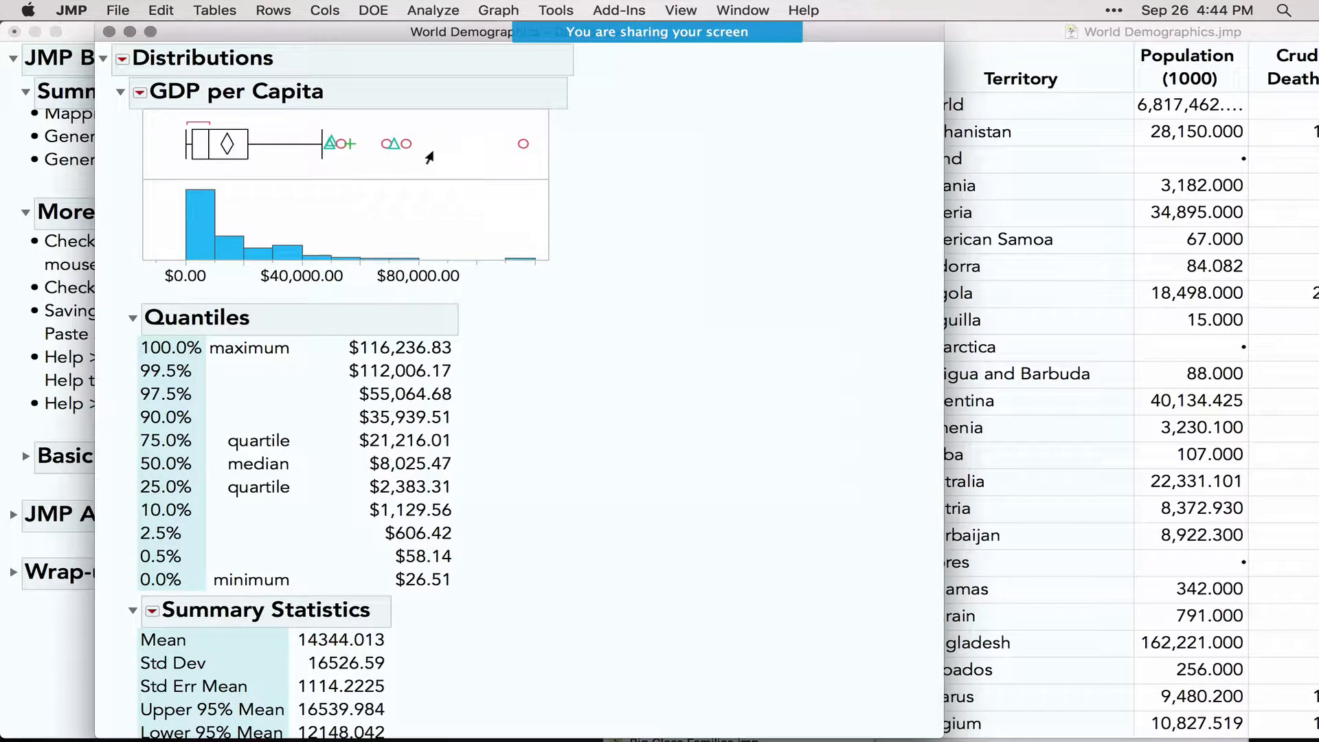
left_click_drag(419, 31, 736, 62)
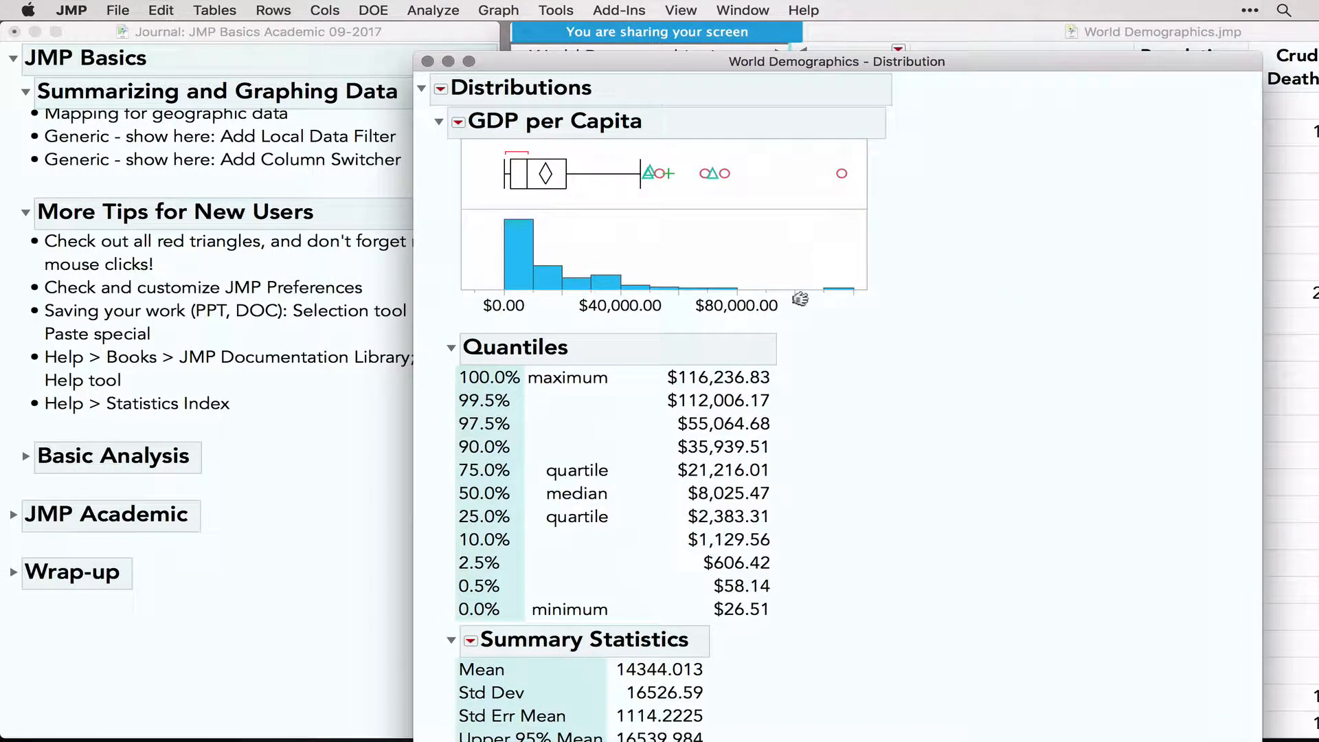
Highlight the red triangles tip in the journal and add a CDF Plot to the GDP per Capita distribution report
left_click(81, 242)
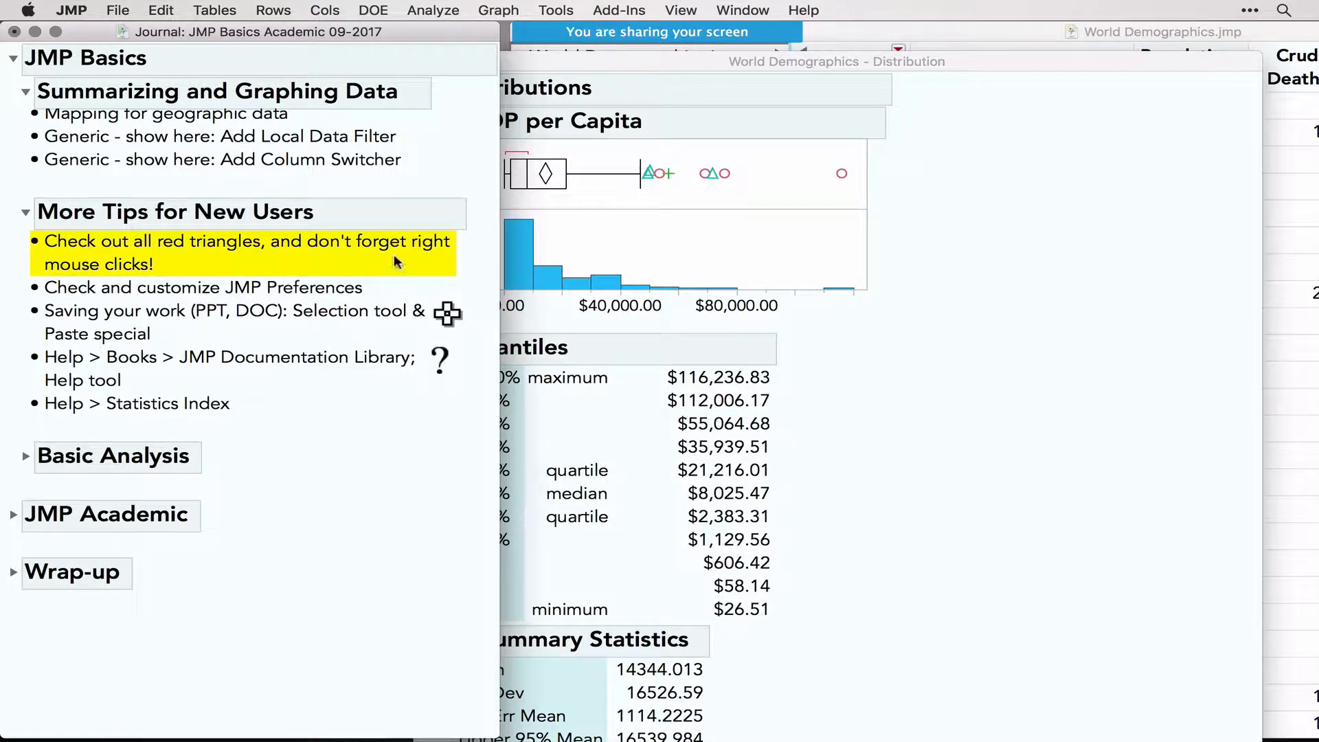
left_click(1070, 393)
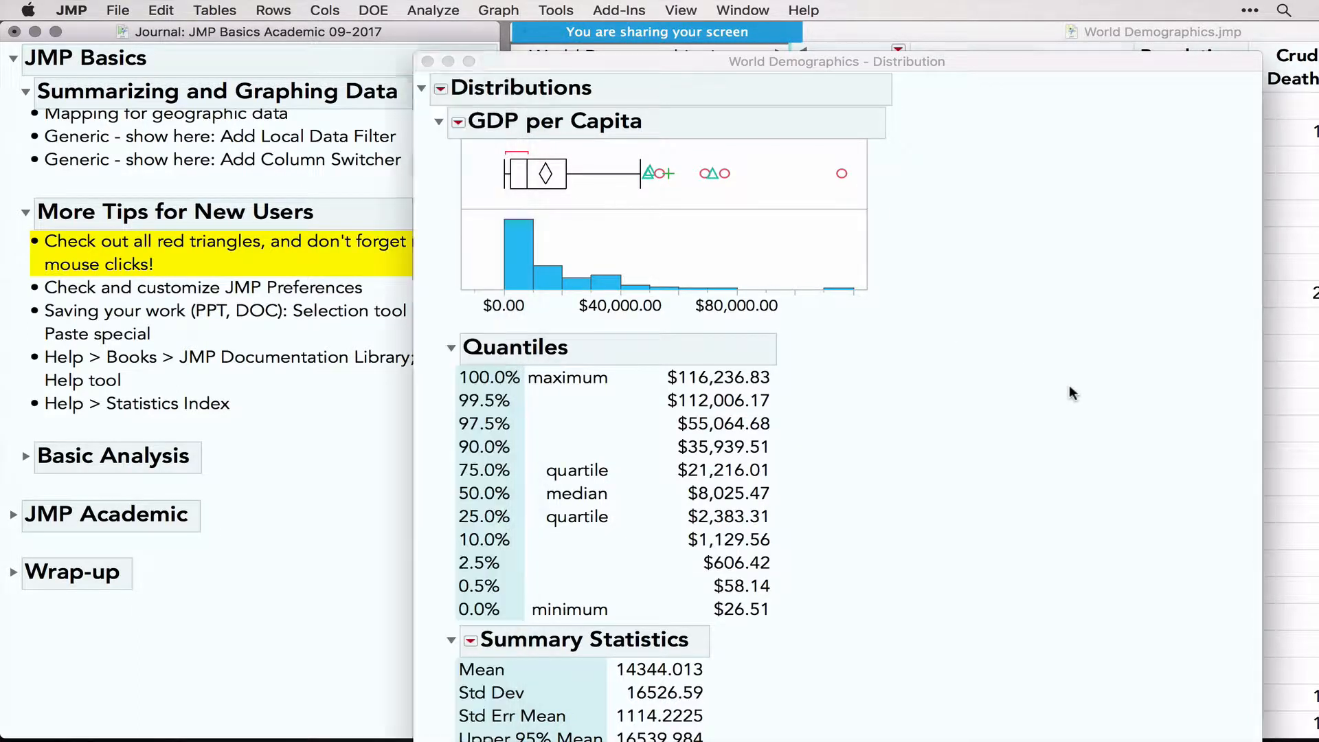
left_click(458, 123)
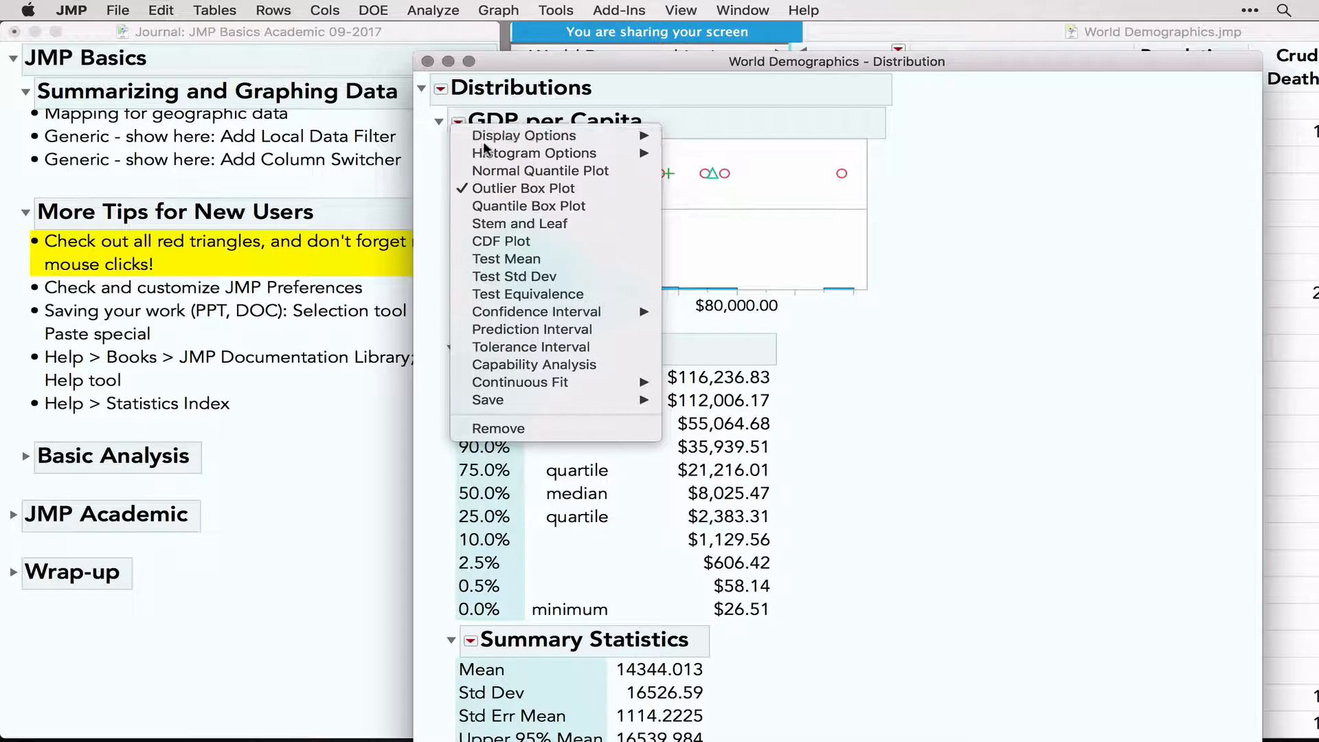
left_click(528, 242)
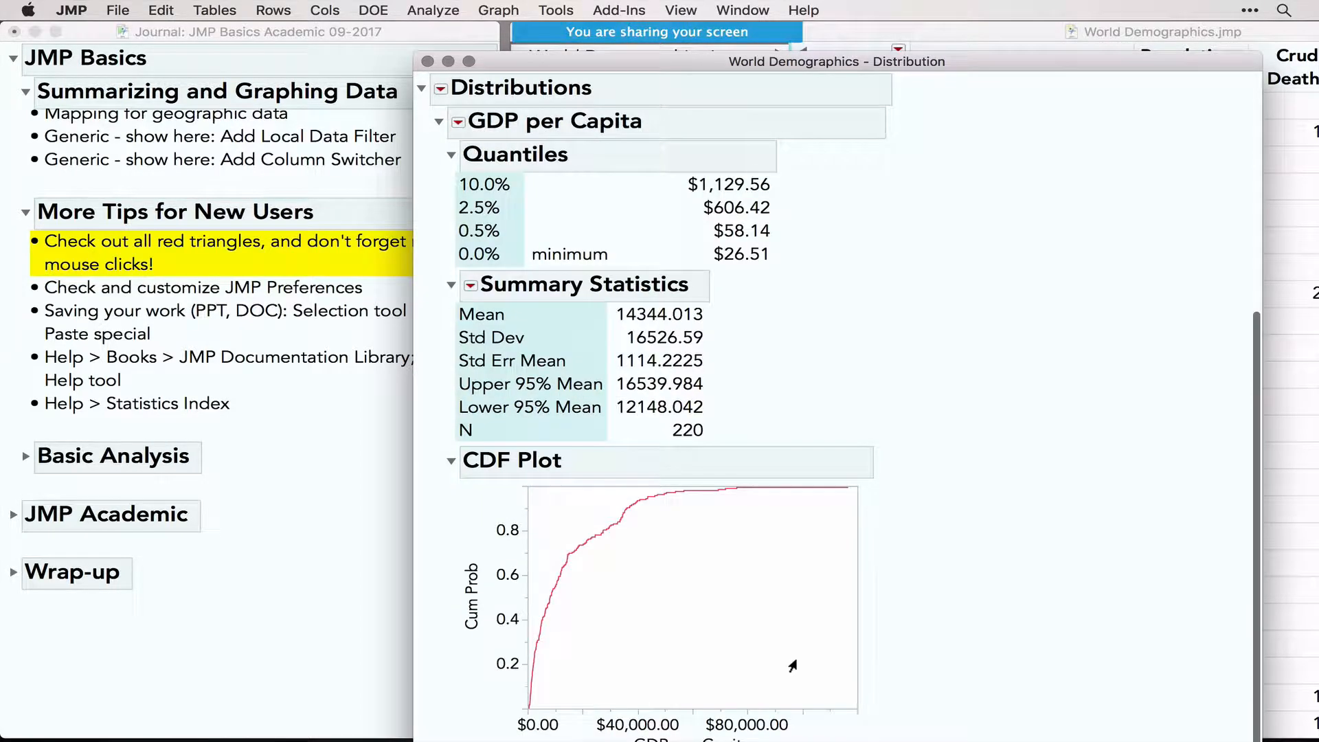
scroll(792, 665, "up", 10)
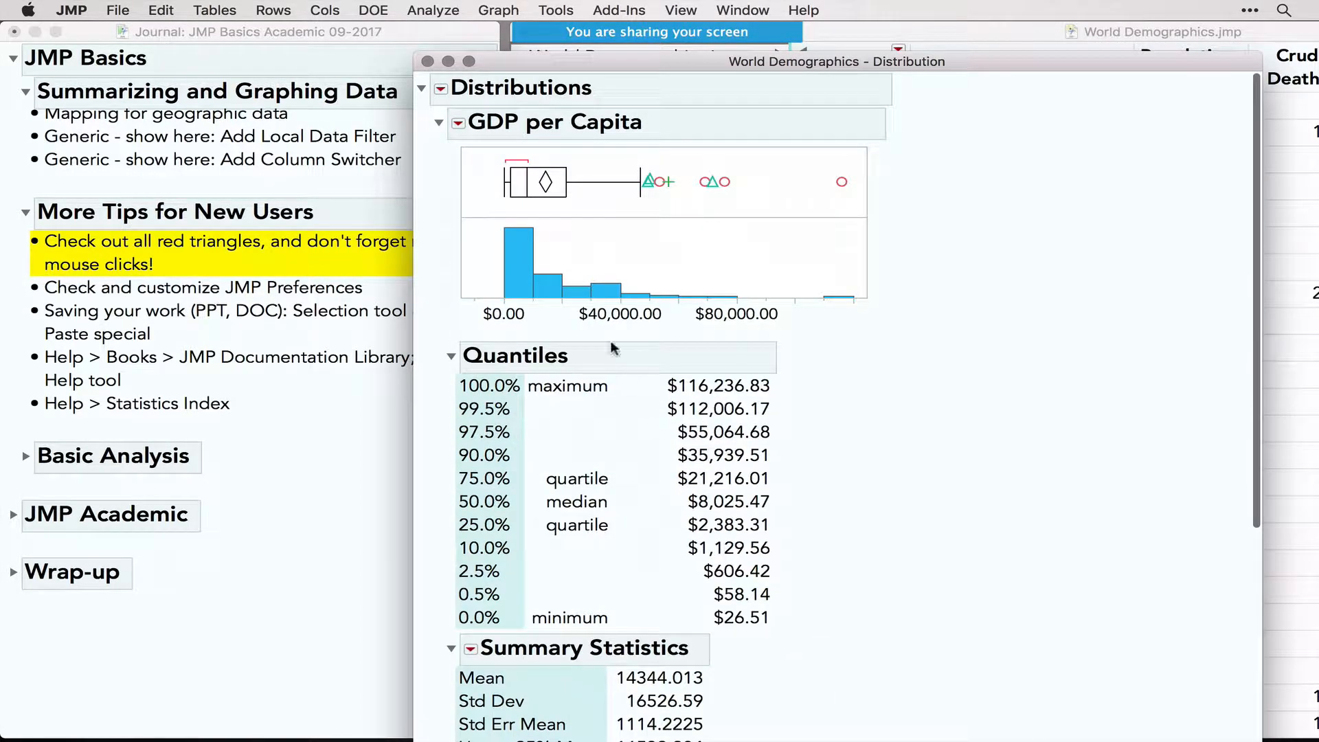
left_click(458, 126)
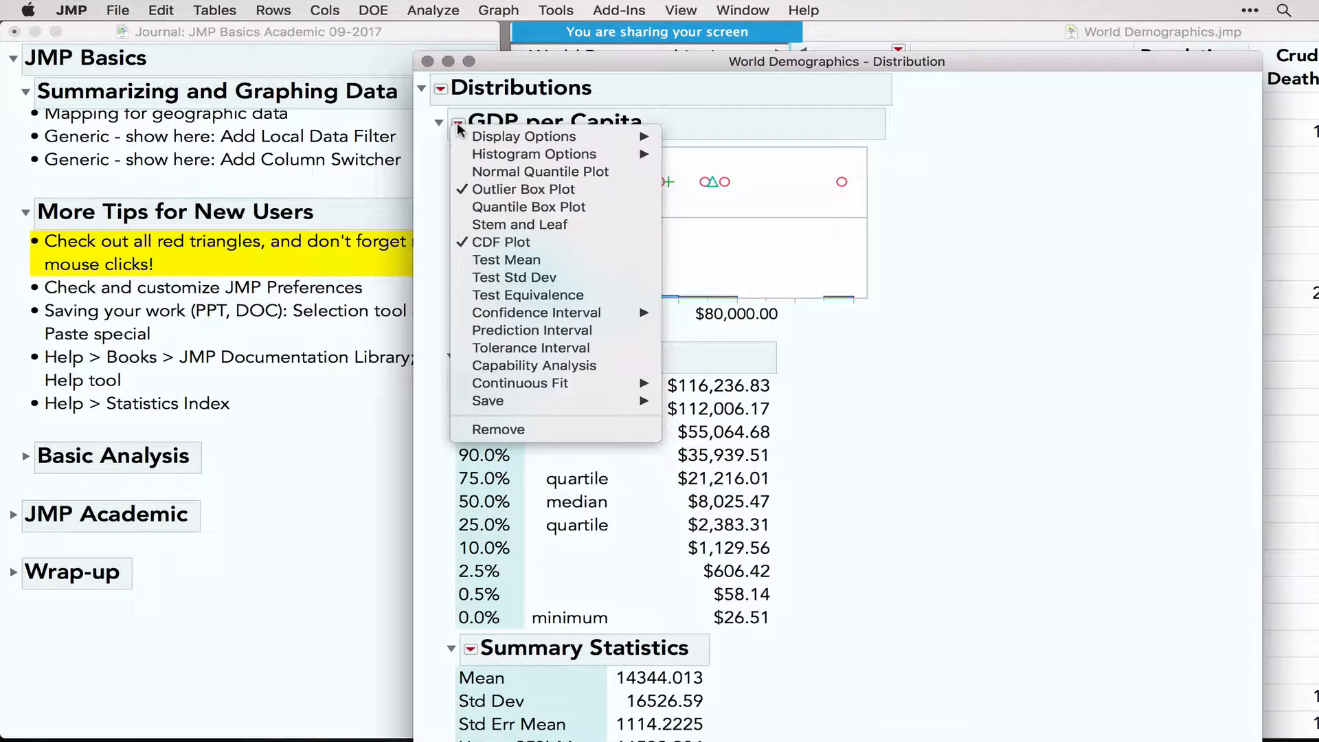
left_click(917, 505)
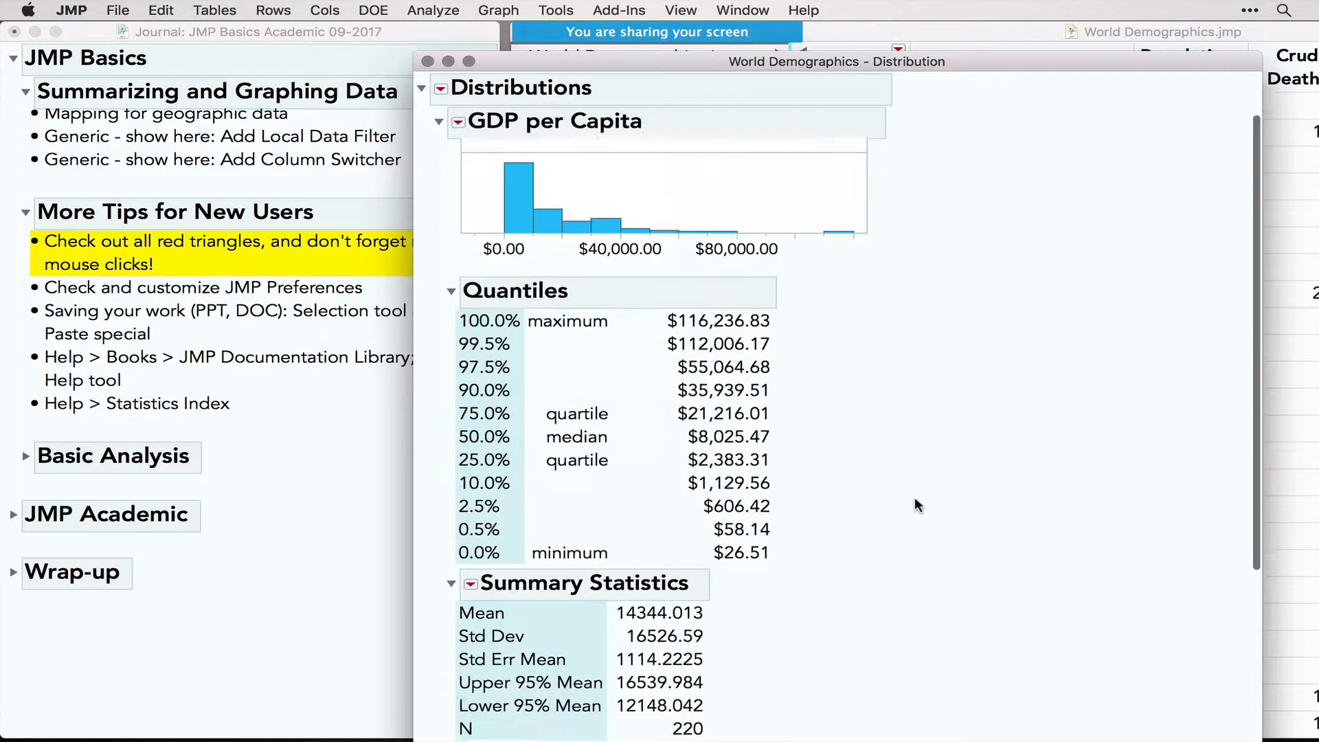
scroll(916, 505, "down", 5)
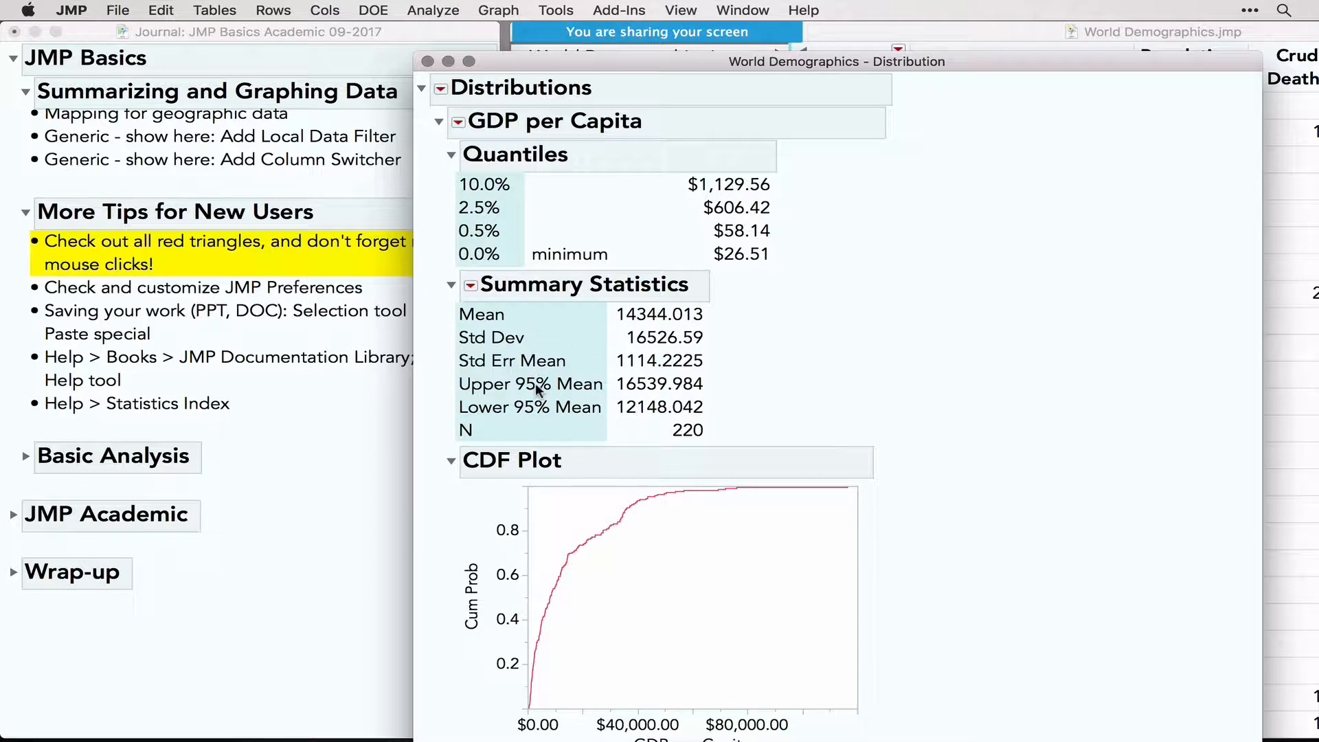
Add Variance, Skewness and Kurtosis to the Summary Statistics of the GDP per Capita report
left_click(471, 286)
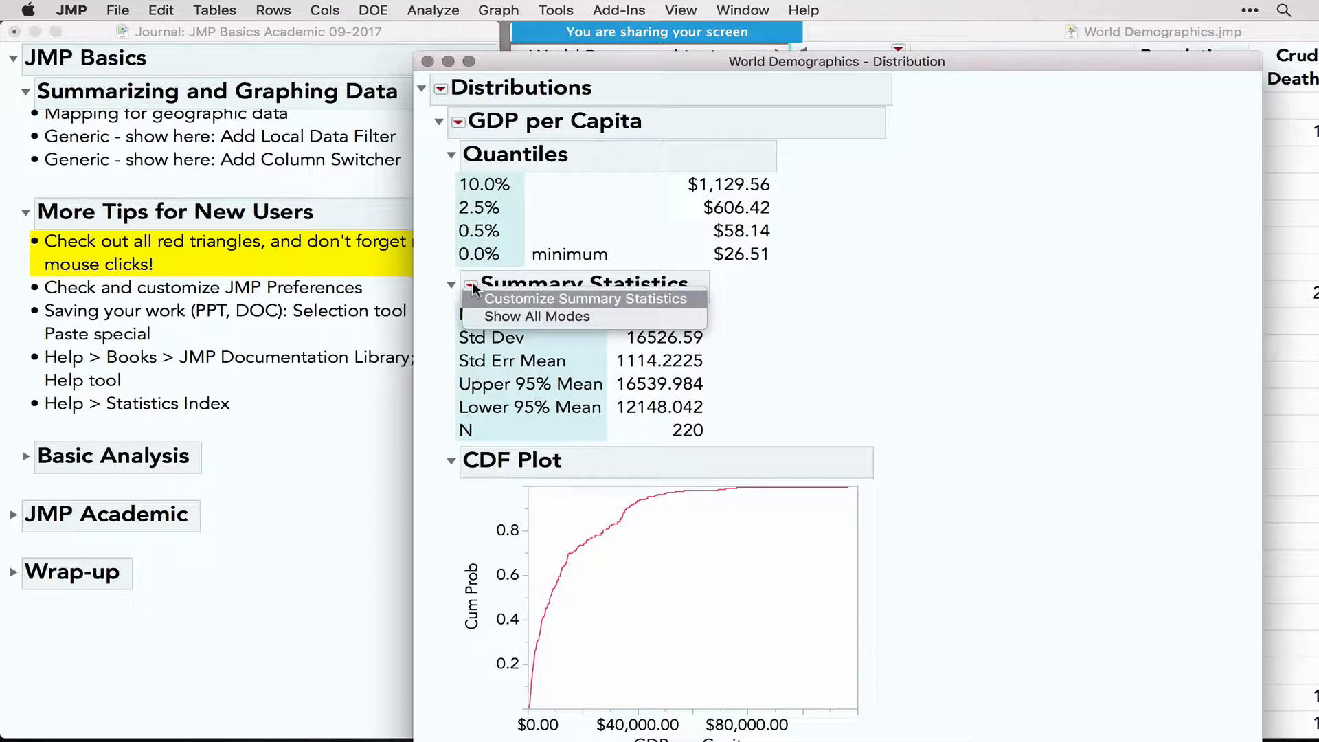
left_click(509, 298)
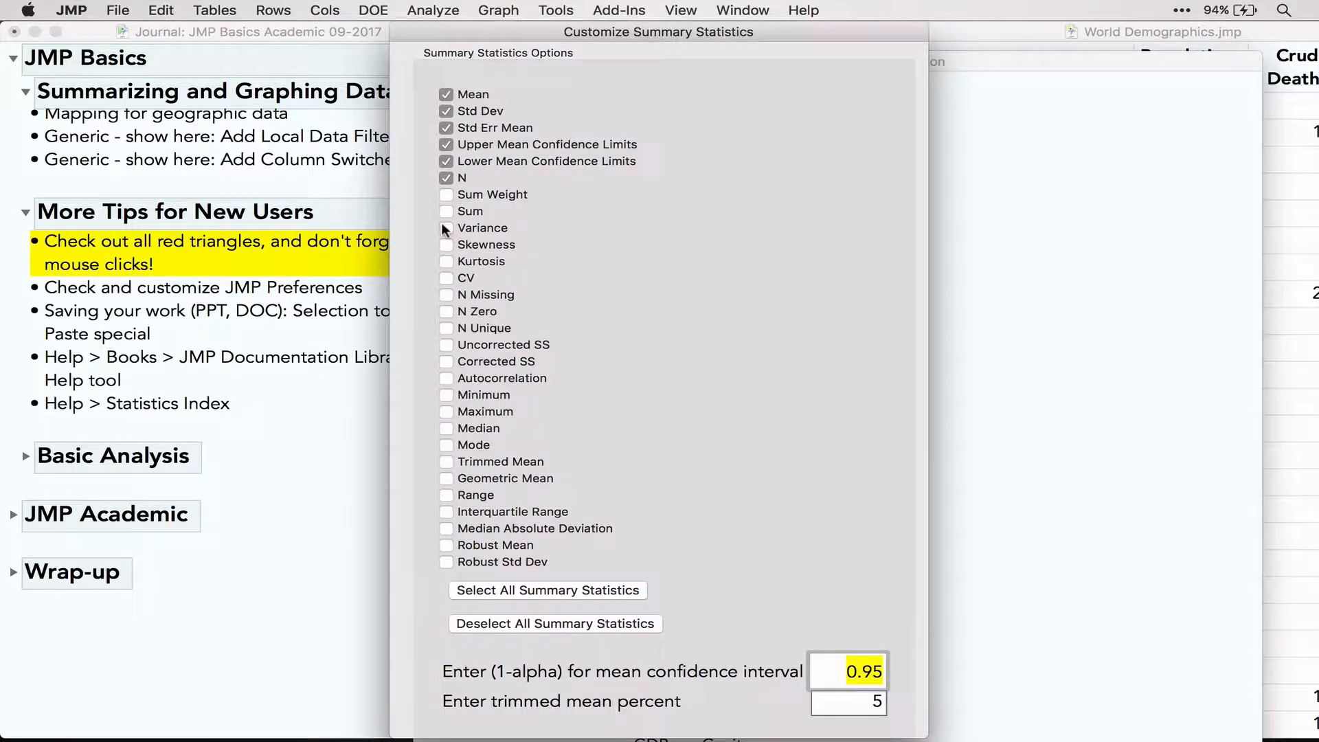
left_click(446, 244)
left_click(446, 261)
scroll(814, 538, "down", 2)
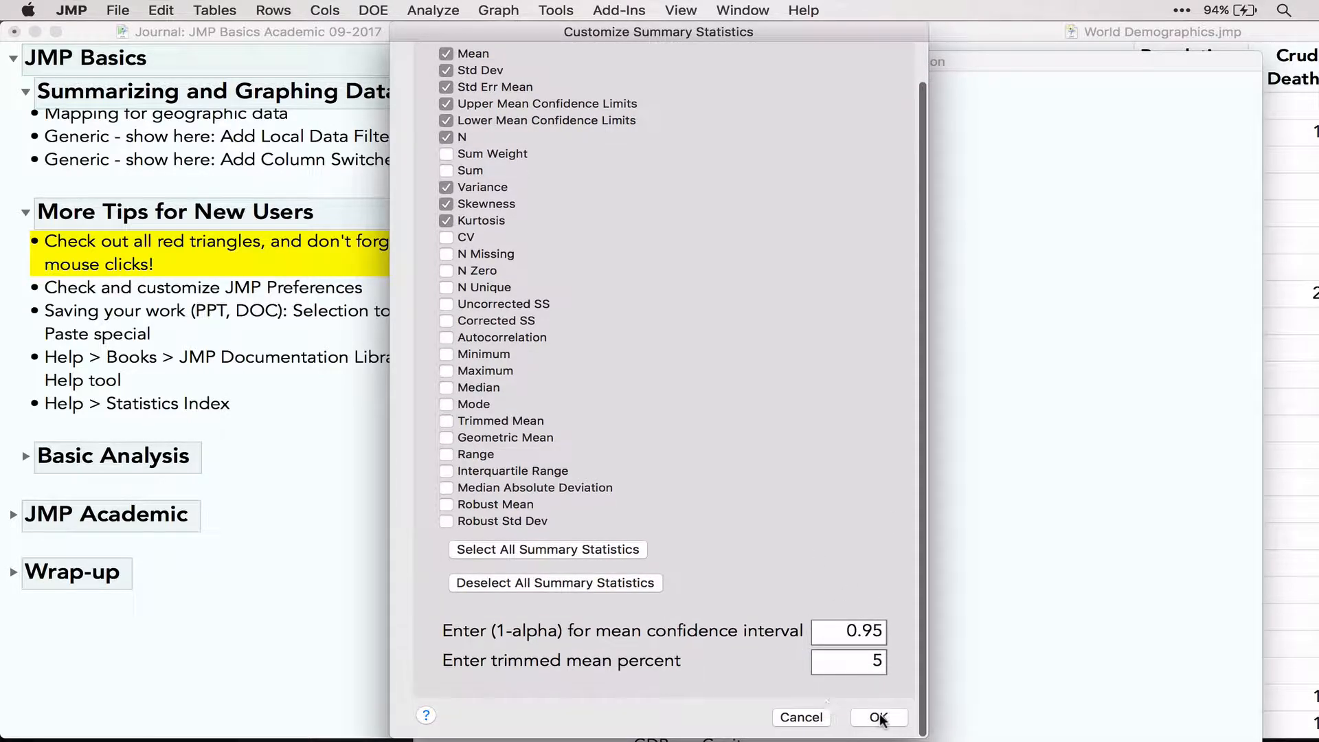
left_click(879, 717)
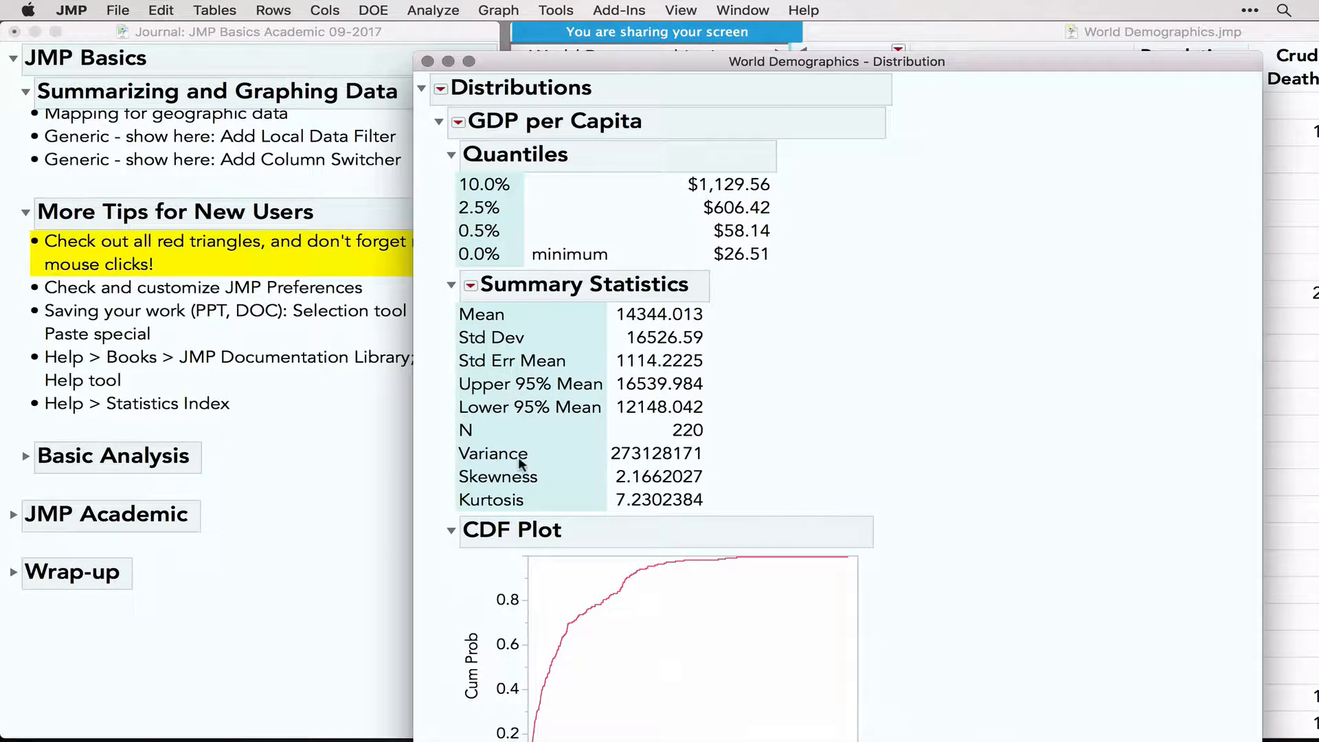
left_click_drag(433, 439, 438, 526)
left_click_drag(436, 436, 438, 517)
Open the JMP Preferences and look through the General, Reports and Graphs groups
left_click(72, 11)
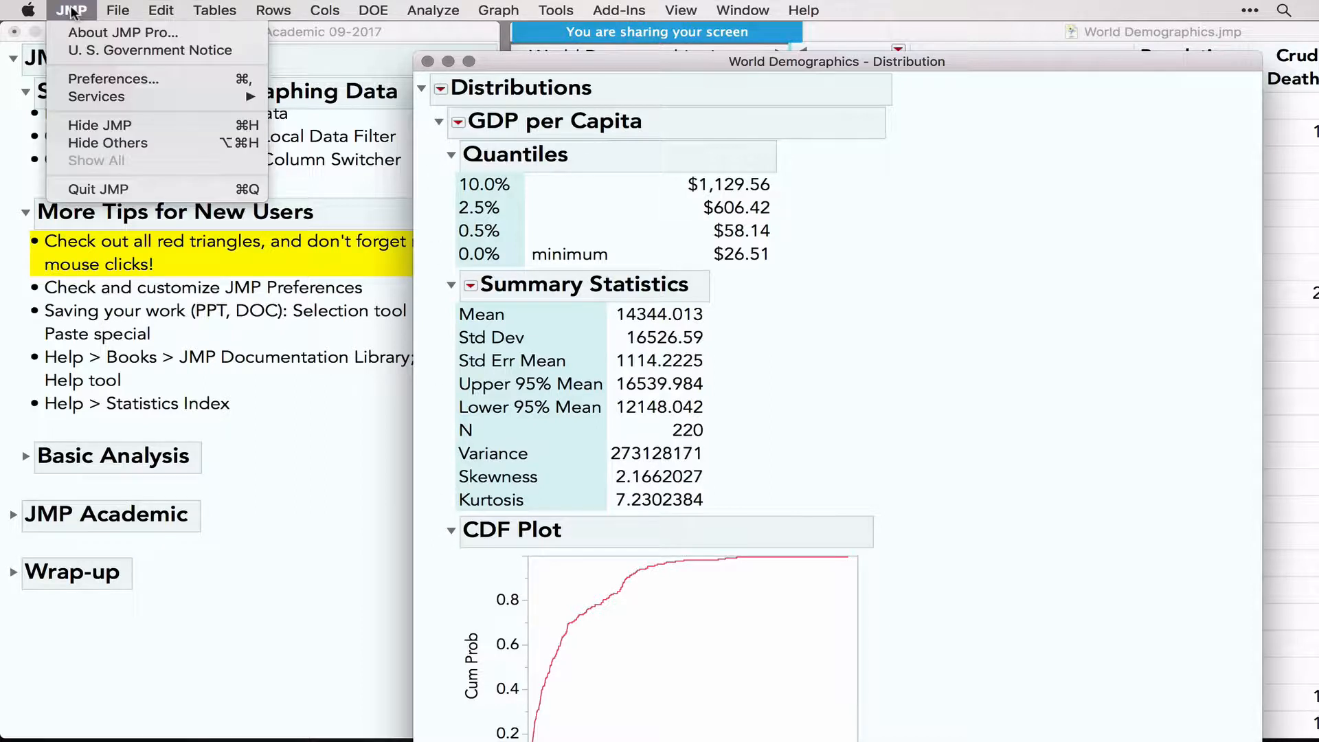
left_click(112, 78)
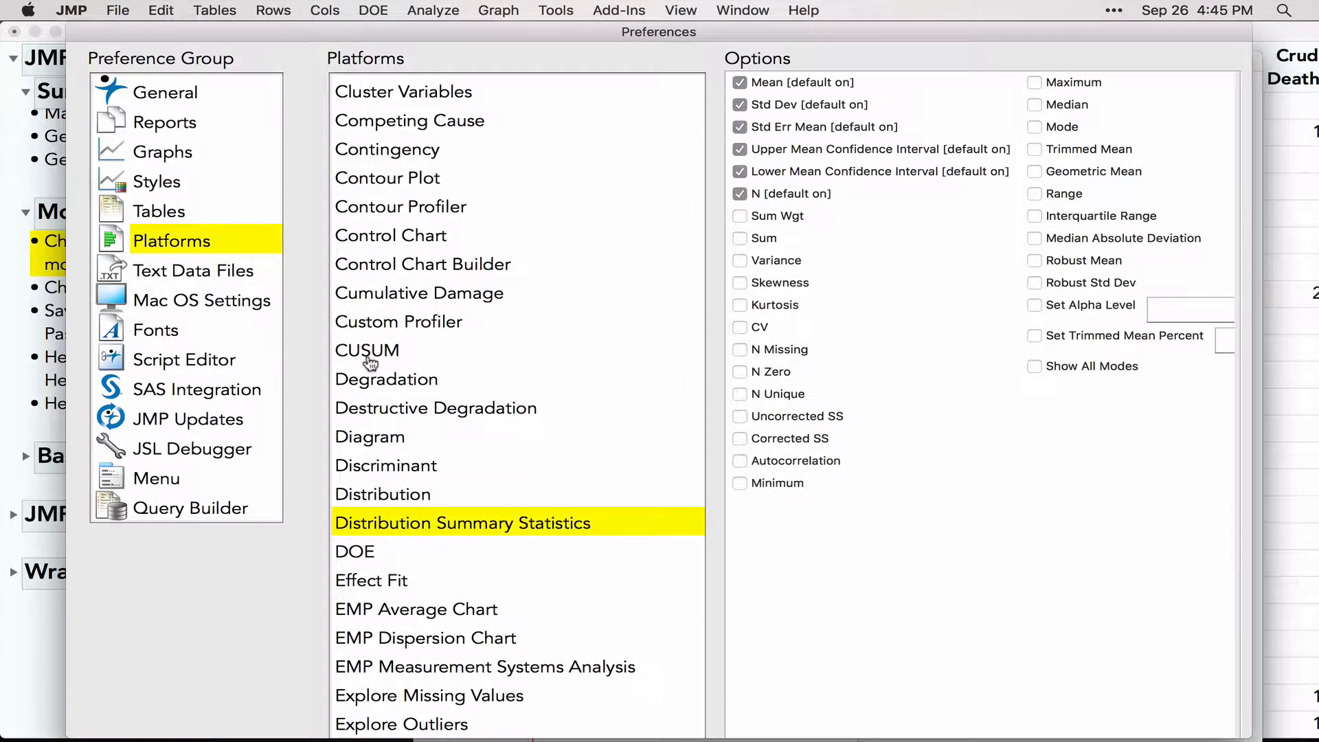
left_click(164, 100)
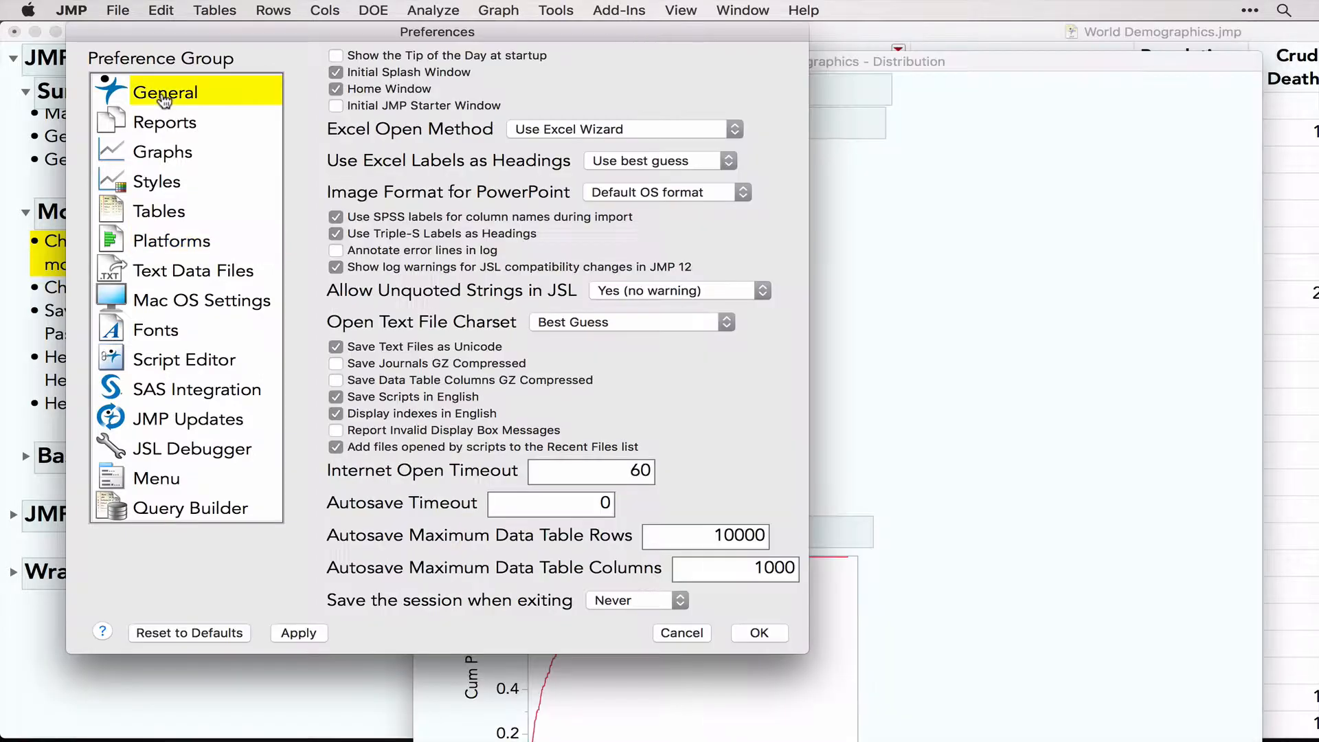
left_click(165, 122)
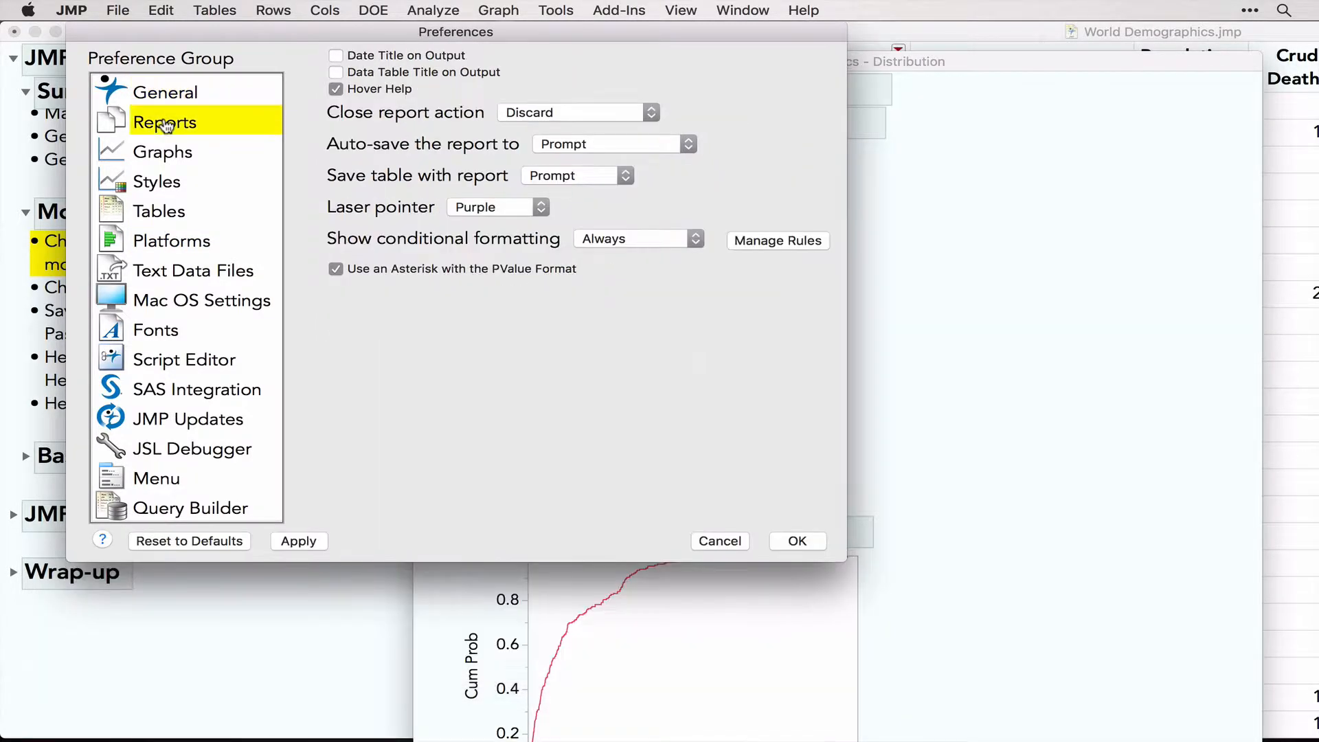
left_click(163, 152)
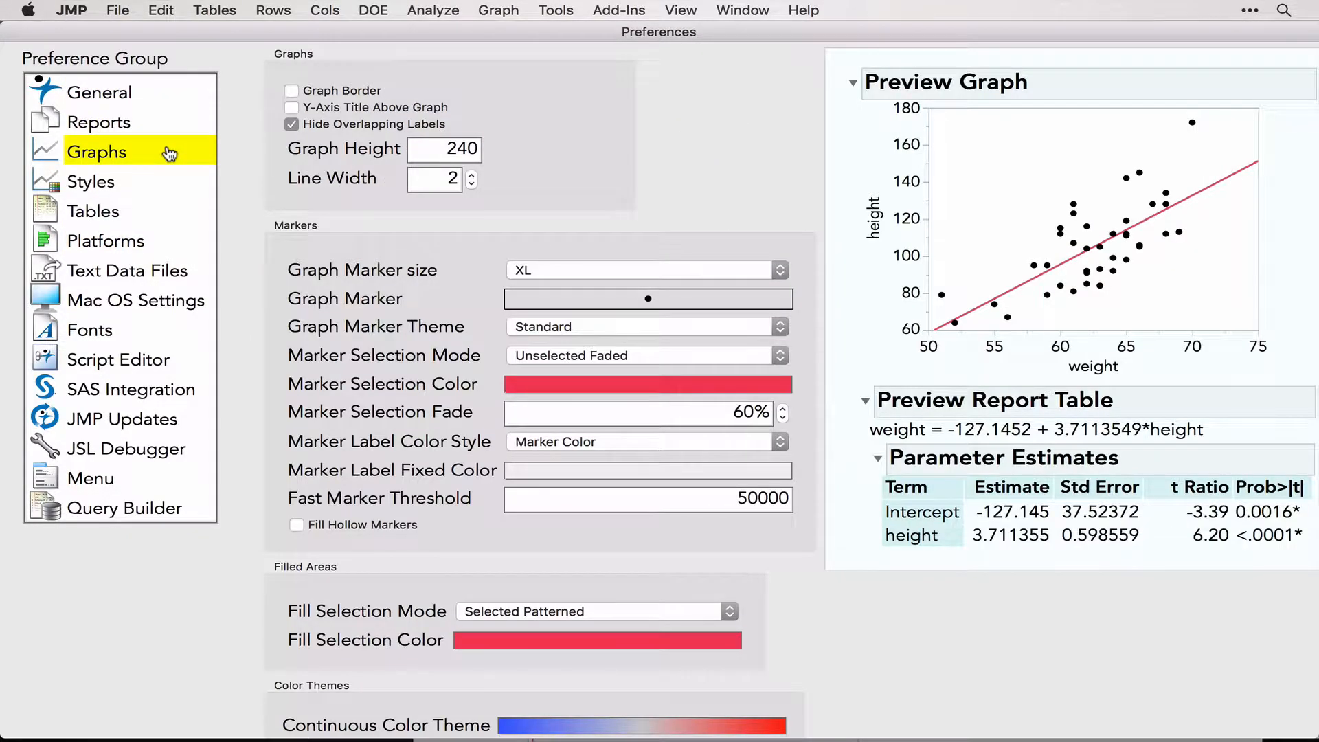
Examine the platform preference options for Distribution and Distribution Summary Statistics
left_click(118, 239)
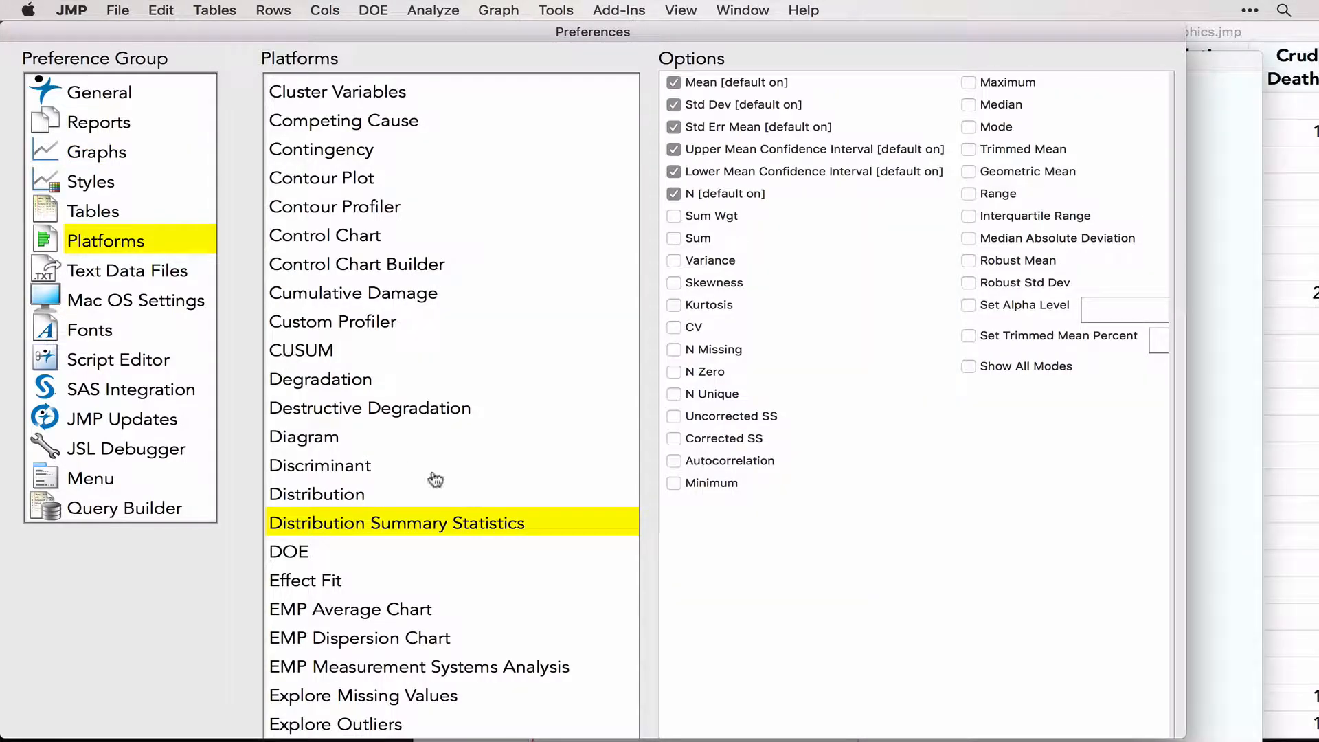
left_click(345, 496)
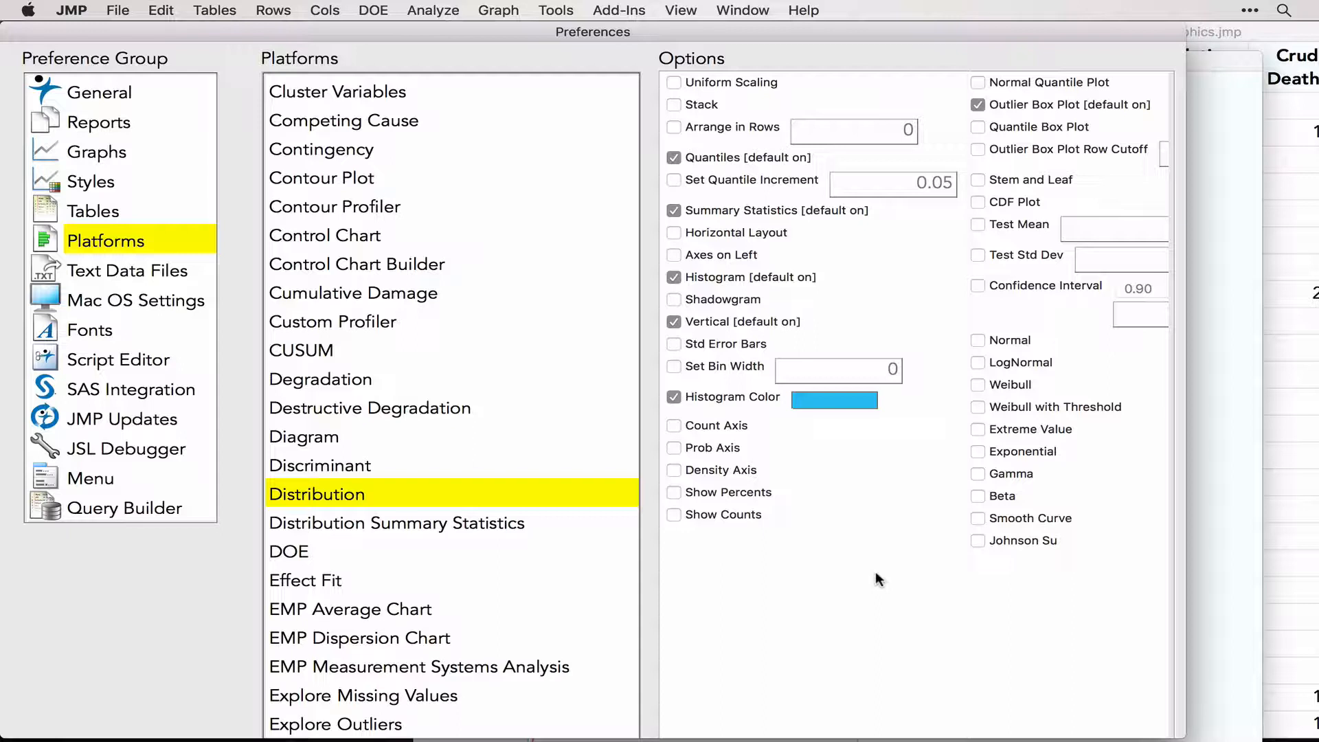
left_click(356, 526)
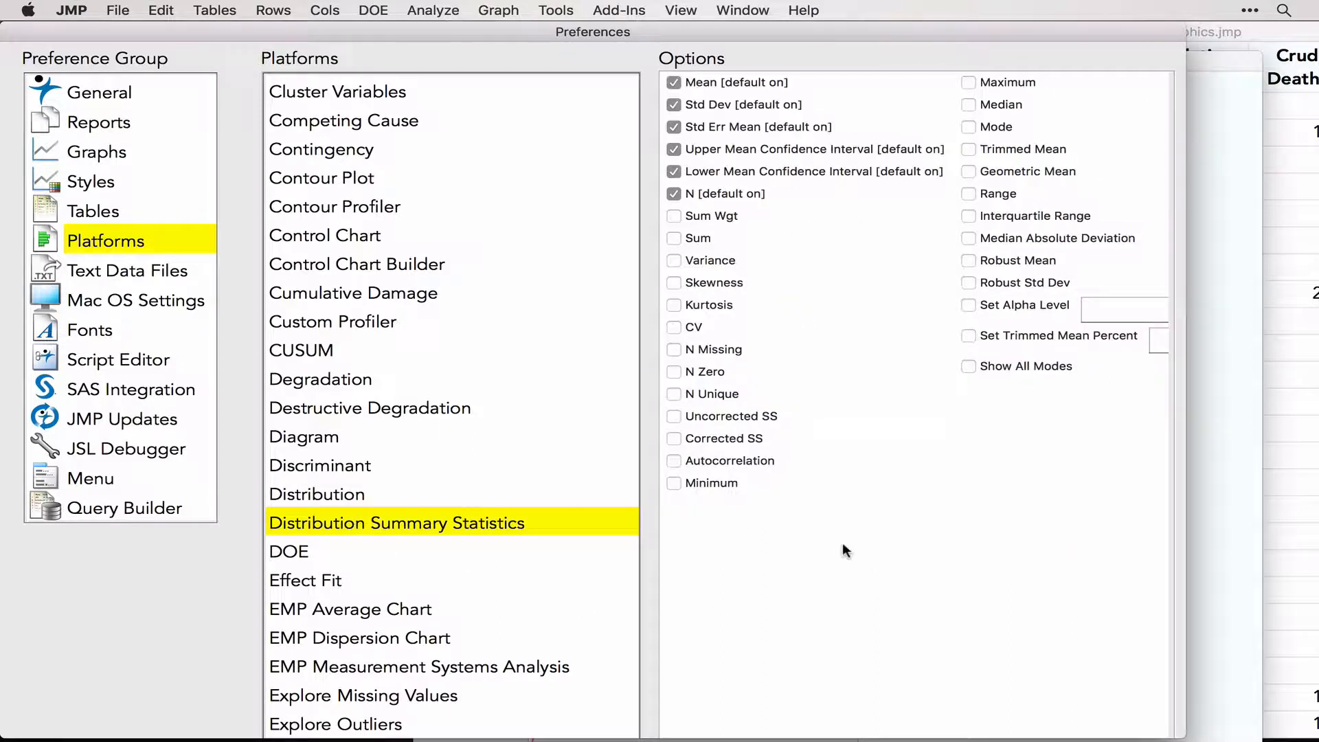
scroll(845, 549, "right", 4)
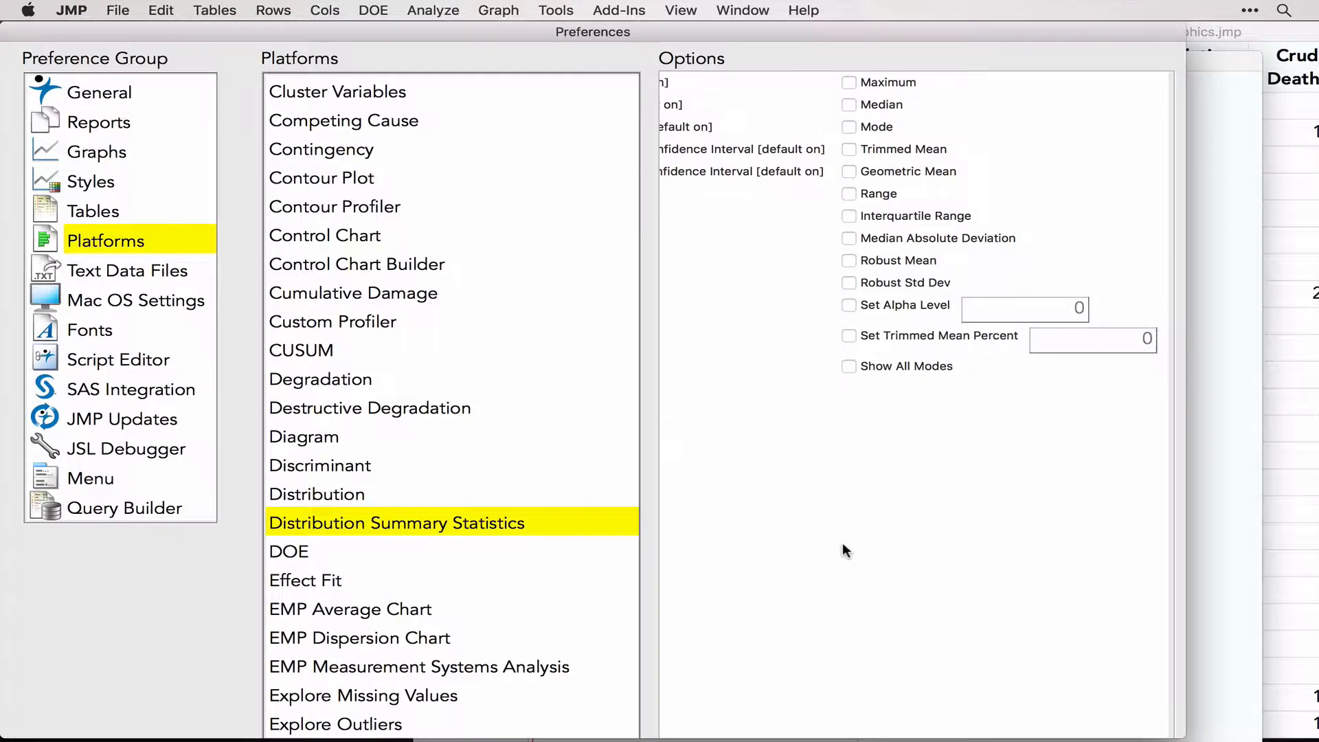
scroll(845, 549, "left", 4)
Try enabling Variance in the Distribution Summary Statistics preferences, clear it again and cancel the preference changes
left_click(674, 261)
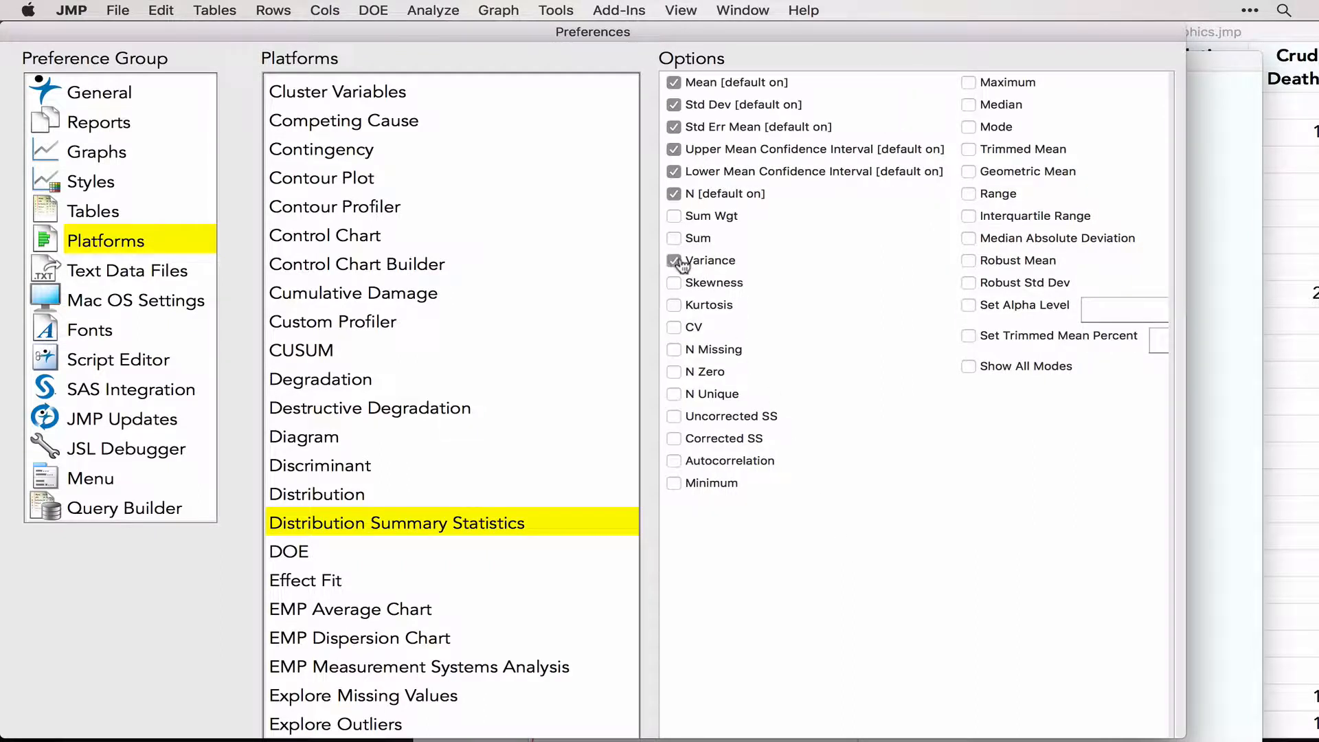
left_click(674, 261)
scroll(757, 550, "down", 5)
scroll(757, 550, "down", 2)
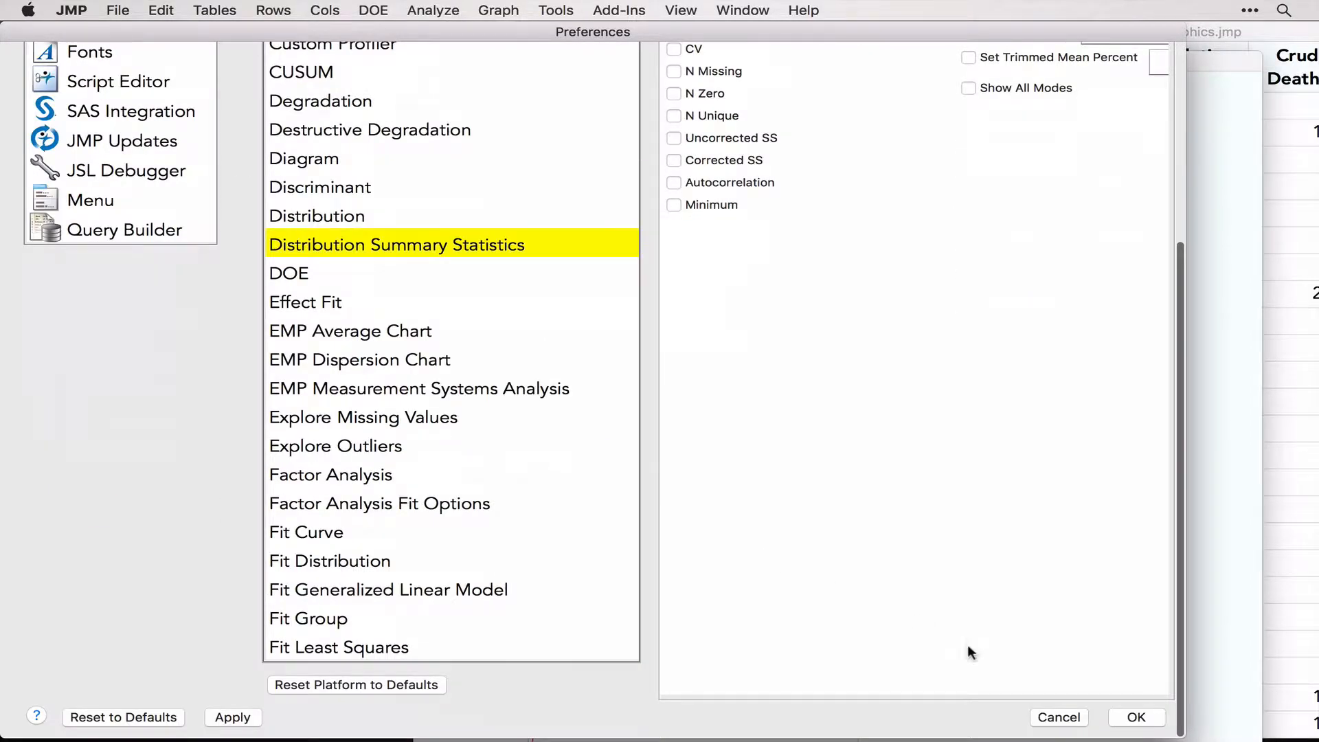
left_click(1062, 718)
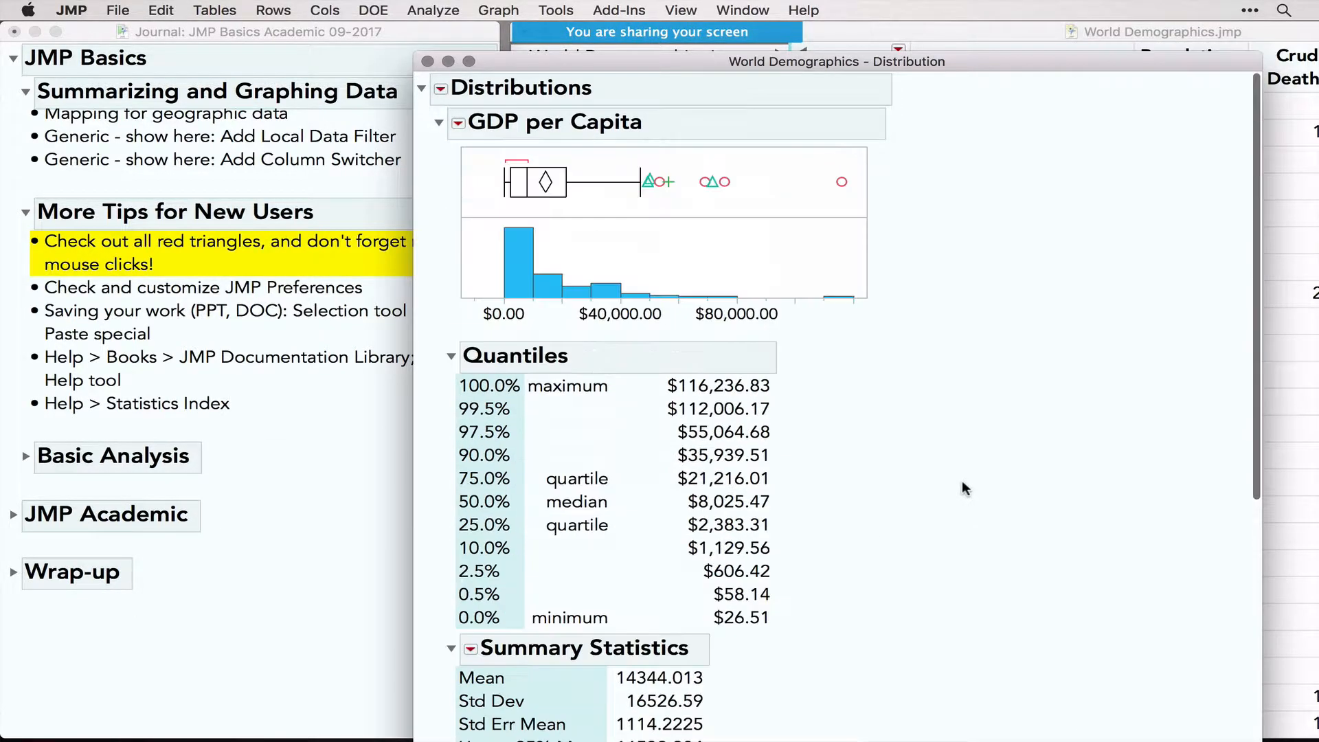
Highlight the Saving your work (PPT, DOC) tip in the JMP Basics journal
left_click(139, 291)
left_click(139, 291)
left_click(138, 313)
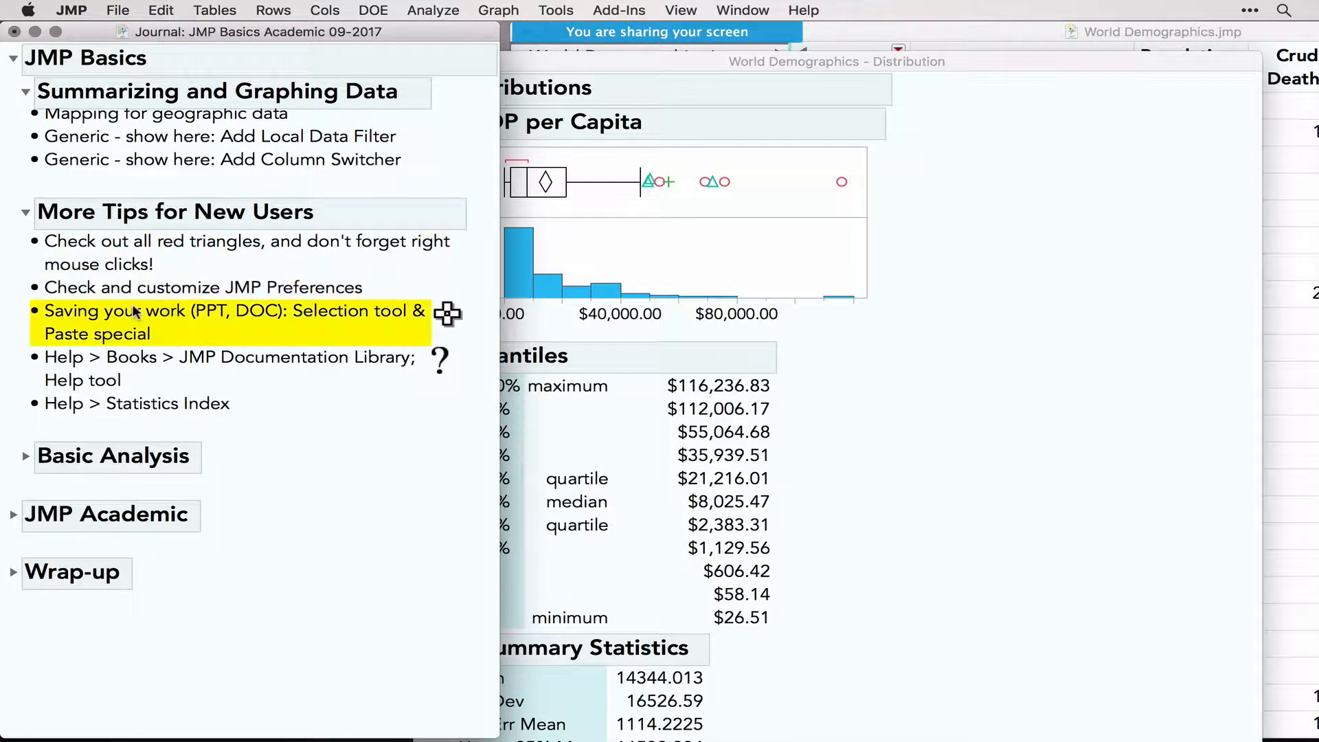
Export the Distribution report as Interactive HTML with Data to Distribution.html in the JMP Basics Sept 2017 folder, replacing the existing file
left_click(1000, 430)
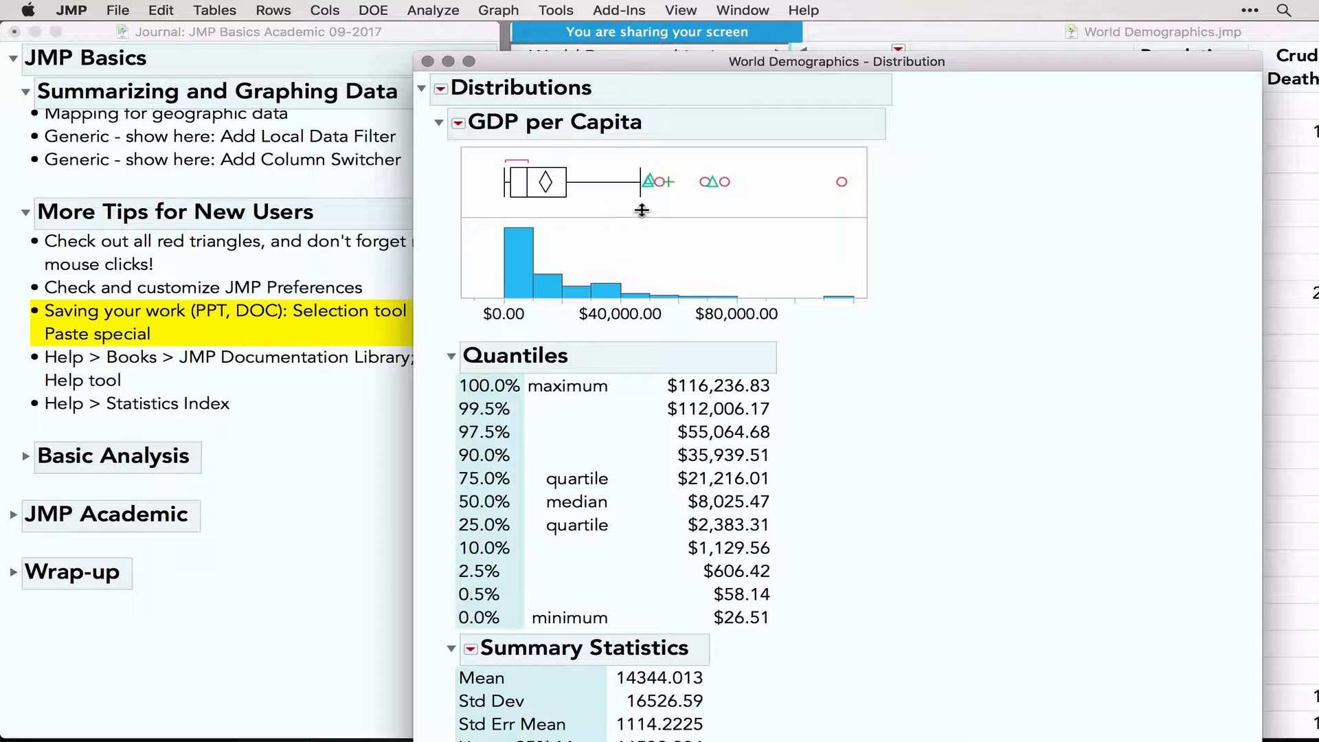
left_click(121, 9)
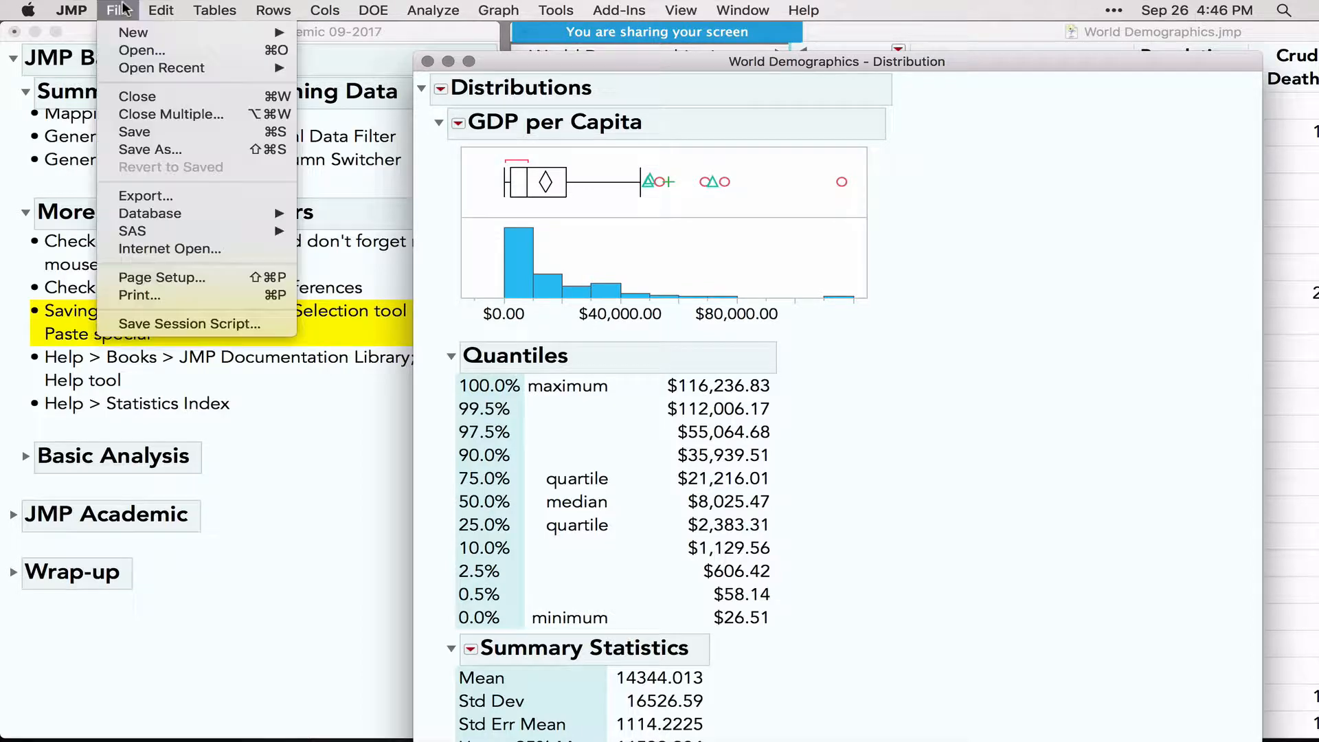
left_click(162, 188)
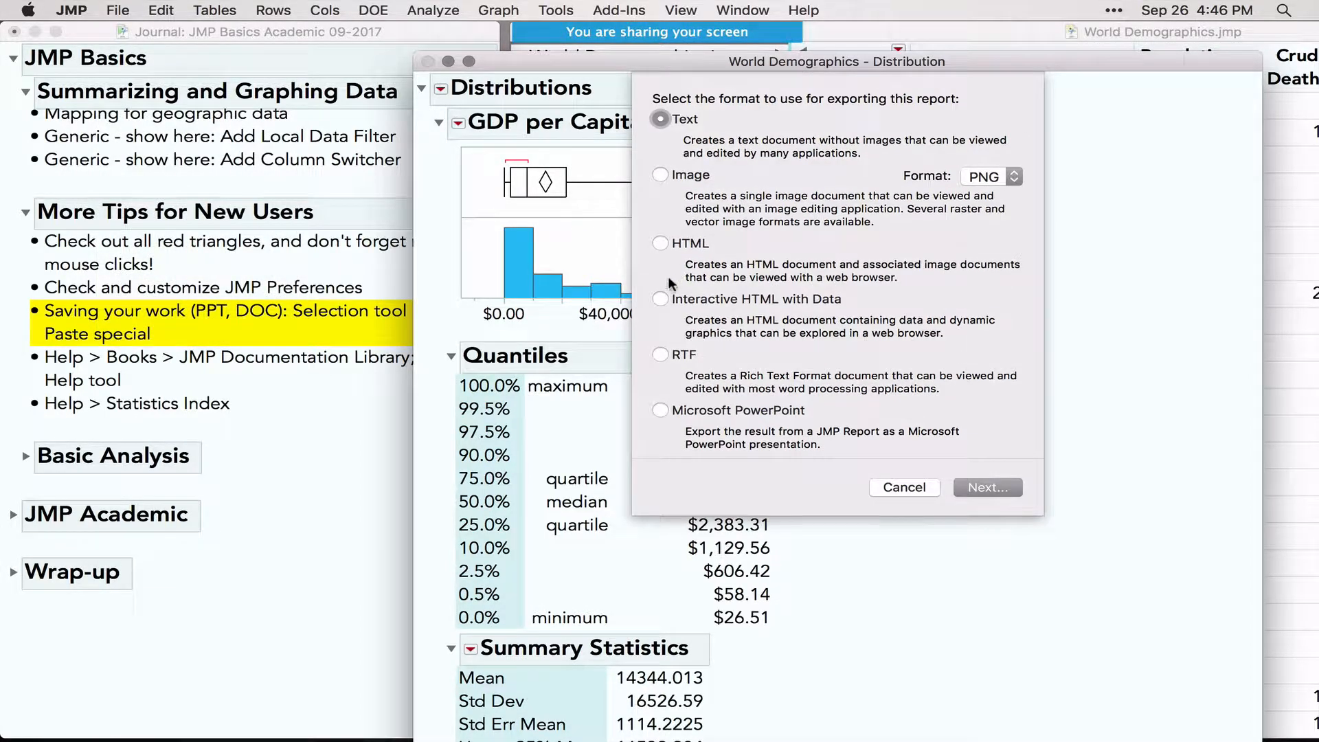
left_click(660, 298)
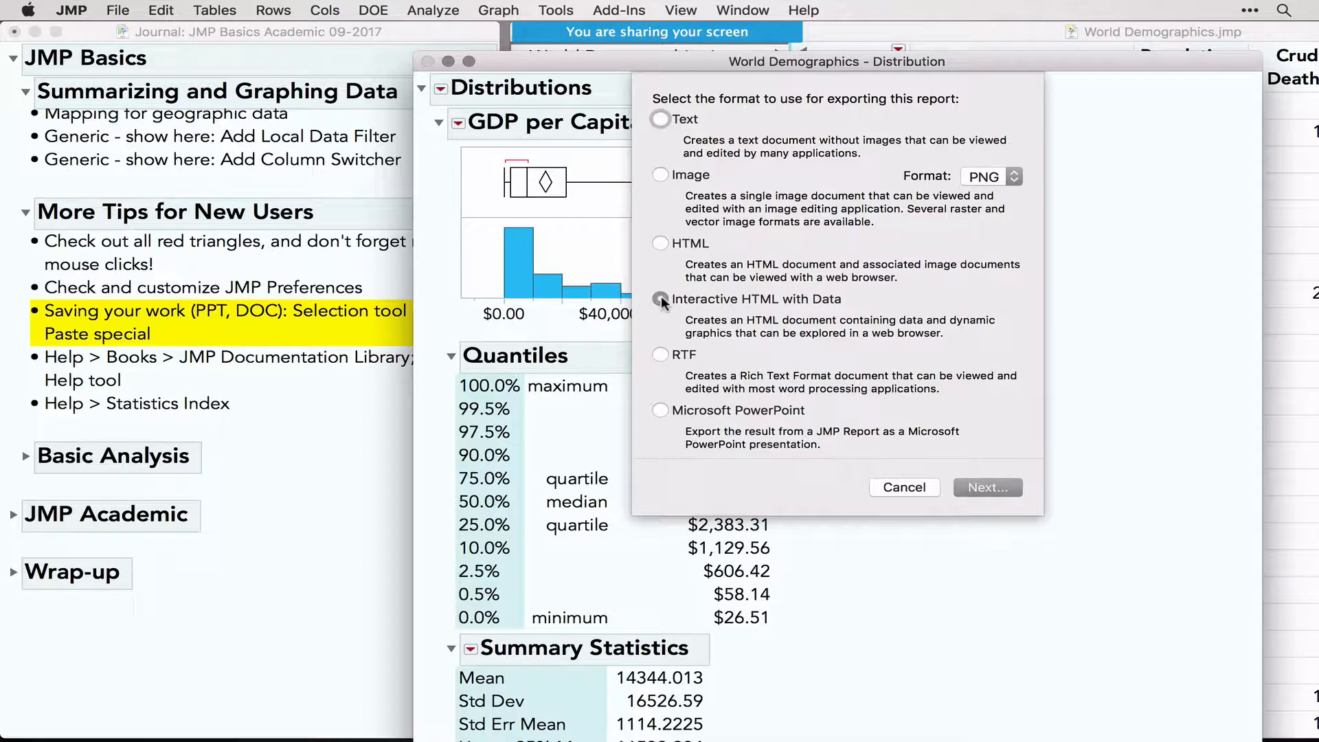
left_click(987, 487)
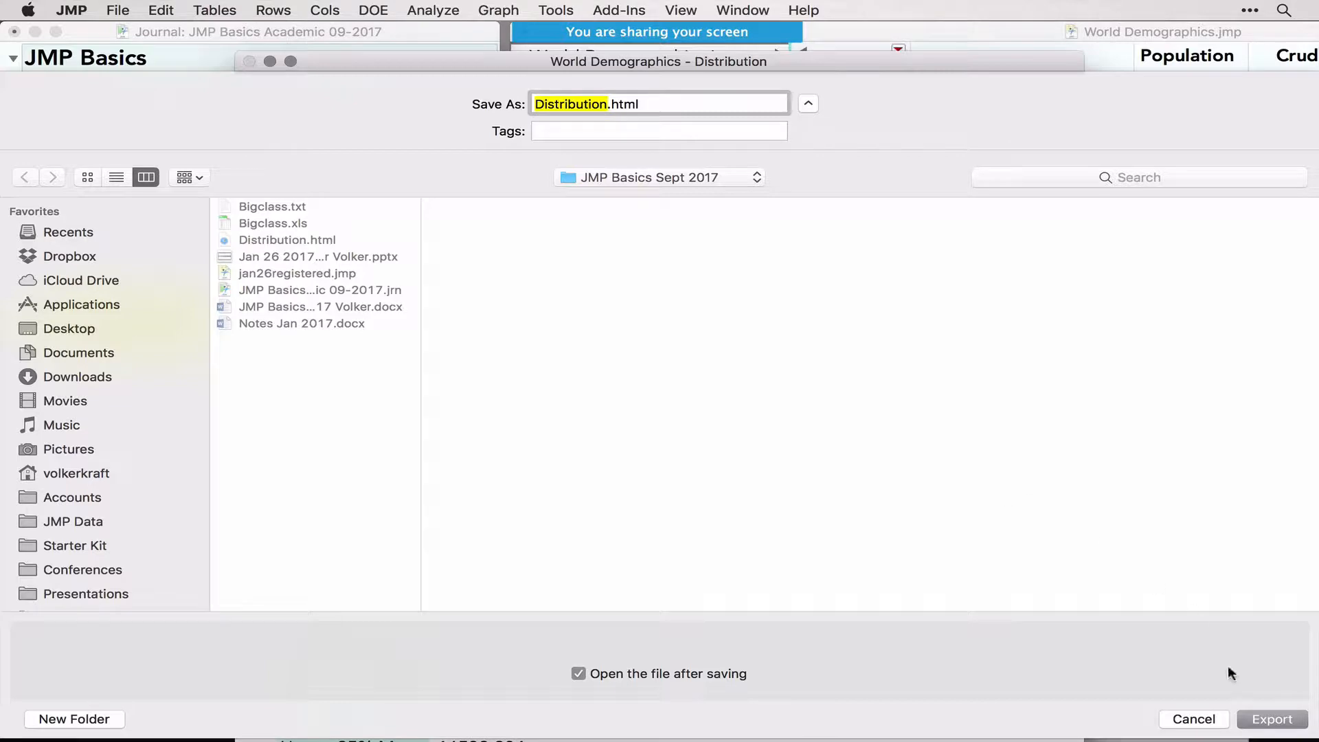
left_click(1281, 719)
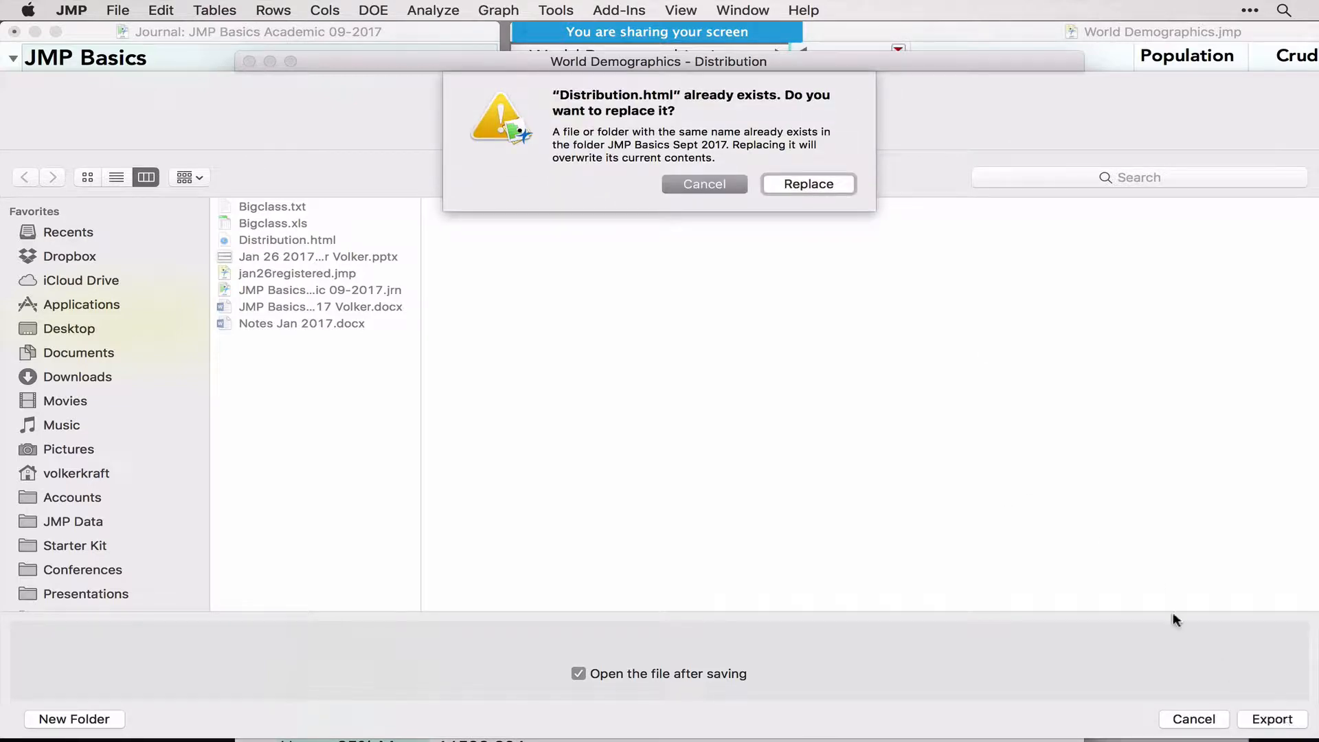
left_click(809, 186)
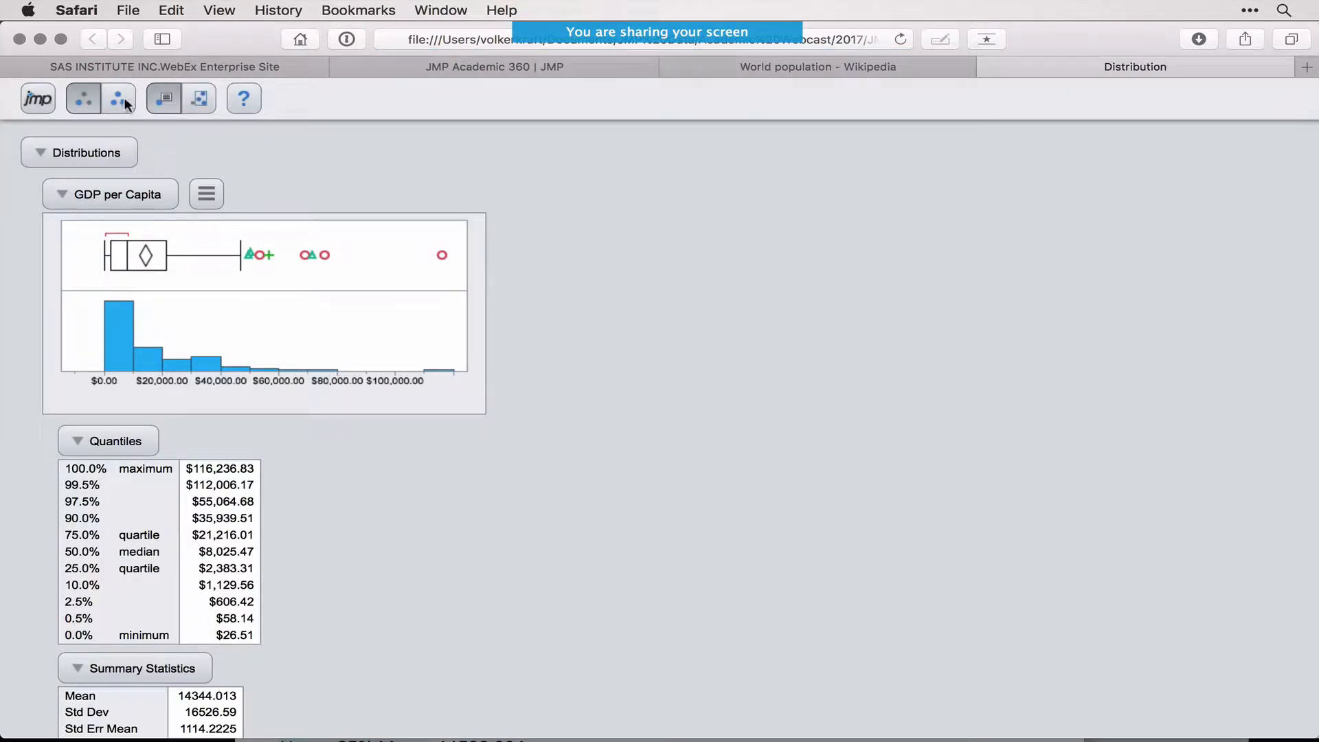
Brush the middle outliers in the web report's box plot, collapse Quantiles and Summary Statistics, and minimize the browser window
left_click(197, 100)
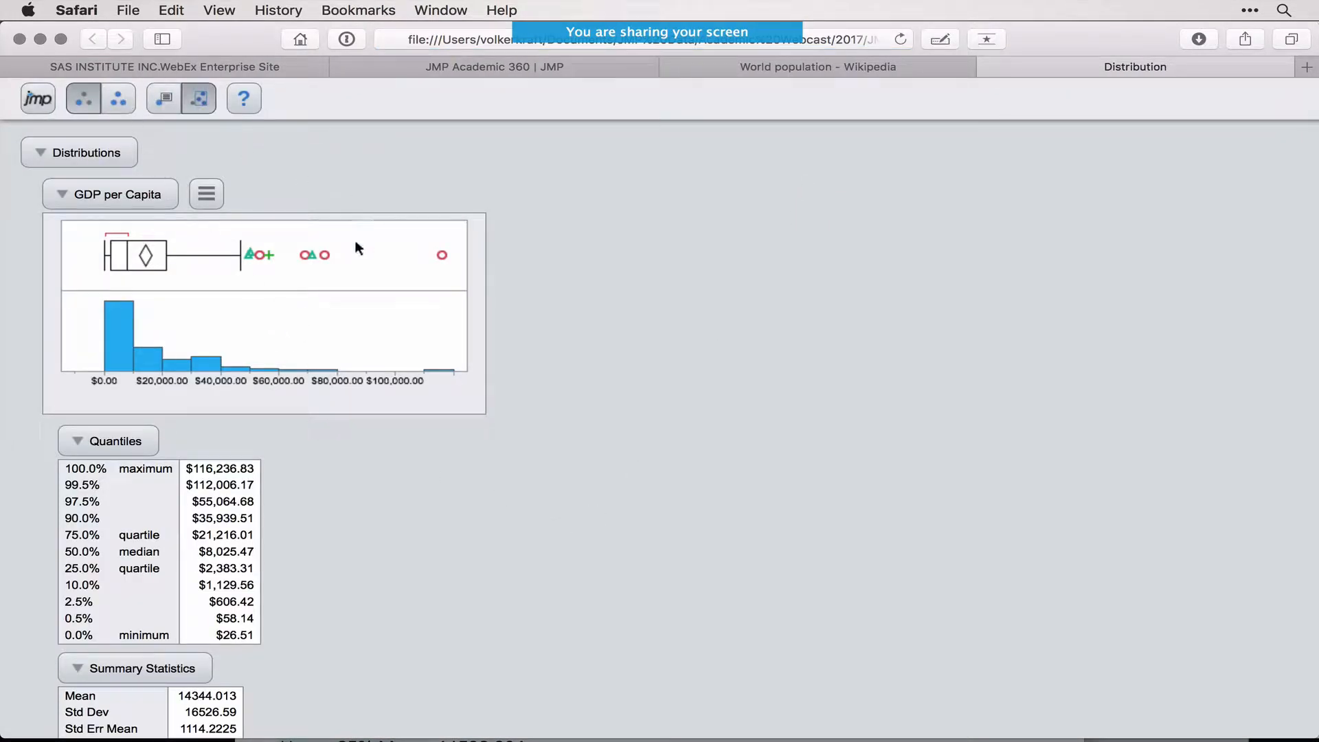
left_click_drag(355, 242, 261, 274)
left_click(77, 441)
left_click(76, 484)
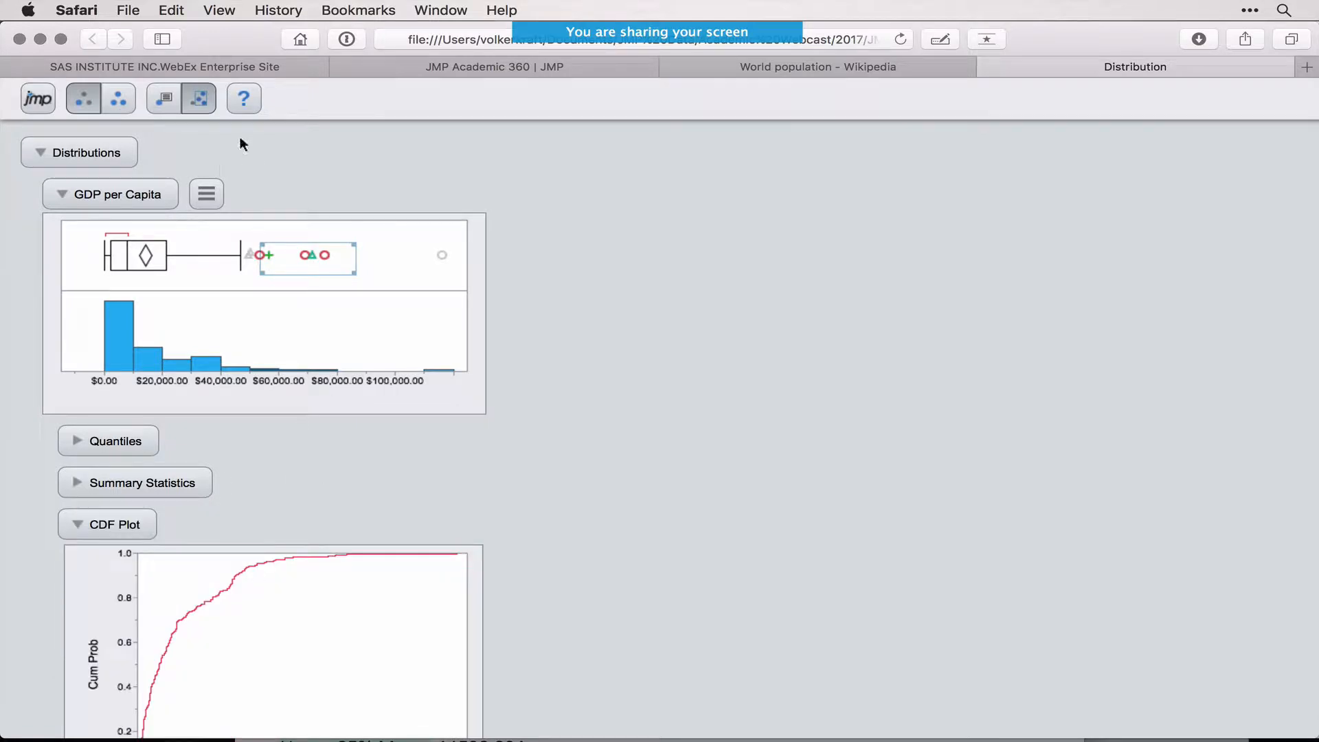
left_click(40, 39)
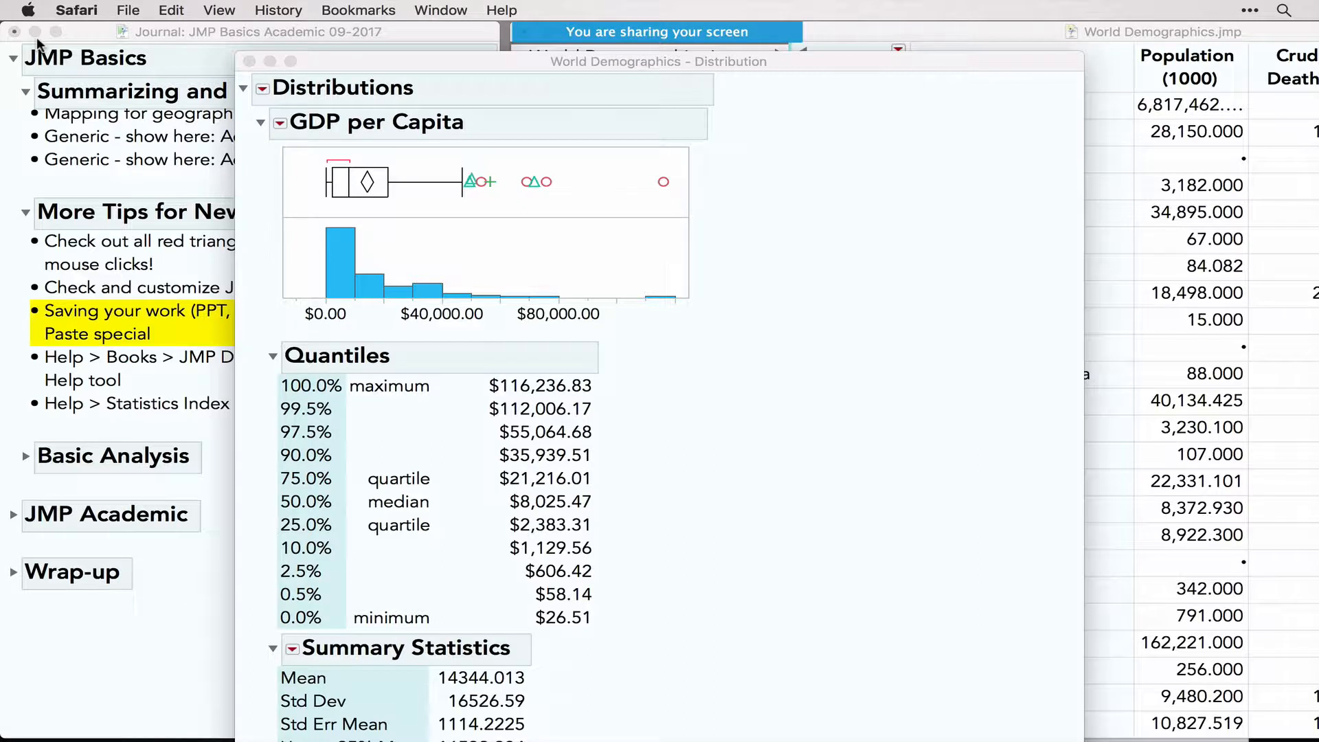
Close the GDP per Capita Distribution report and run the table's saved Hierarchical Cluster script
left_click(249, 61)
left_click(730, 286)
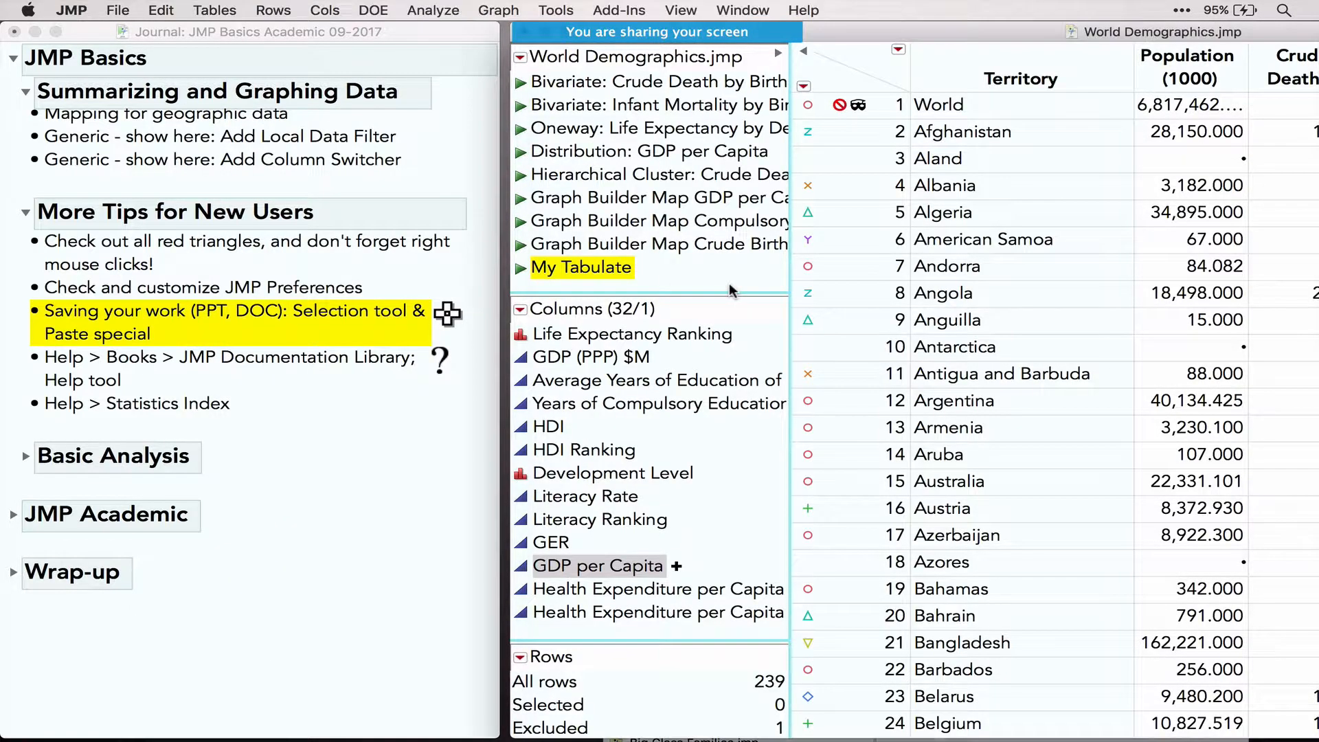
left_click(522, 177)
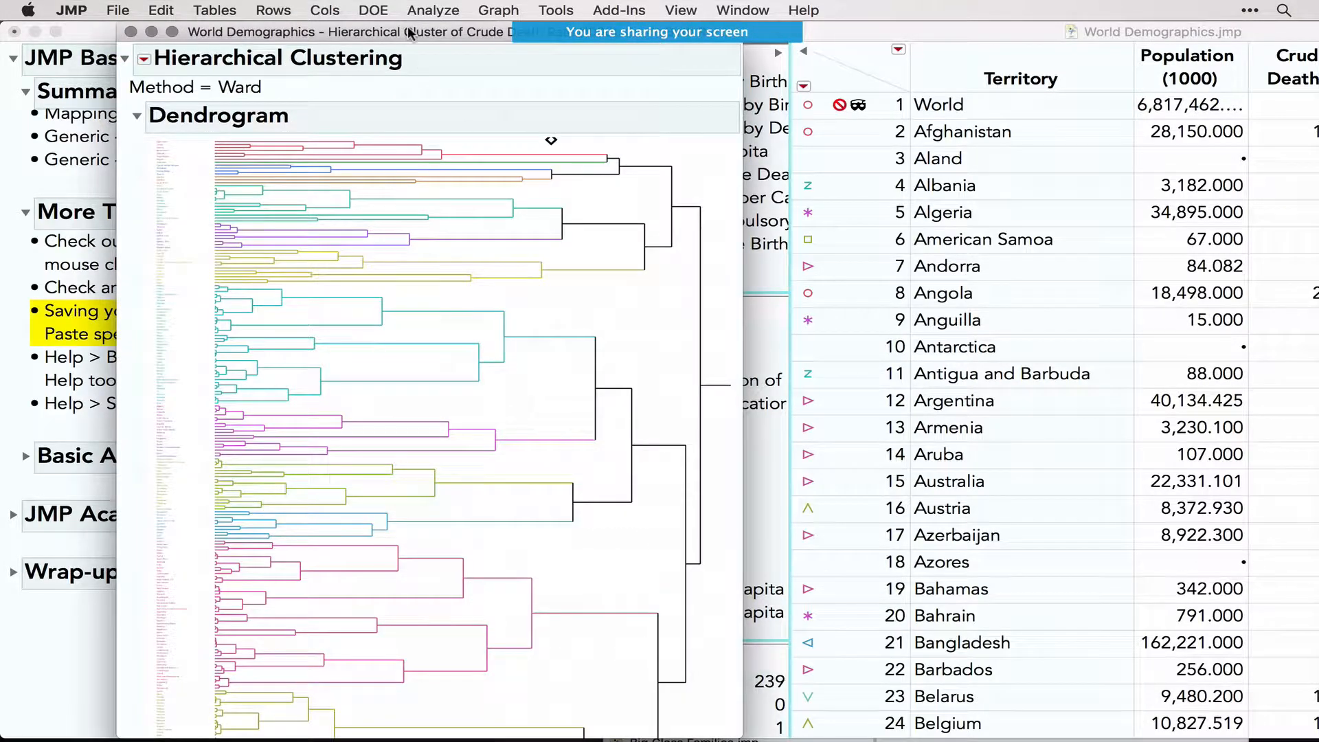
Move the clustering report beside the journal and shift the dendrogram's diamond handle to reduce the number of clusters
left_click_drag(408, 33, 788, 64)
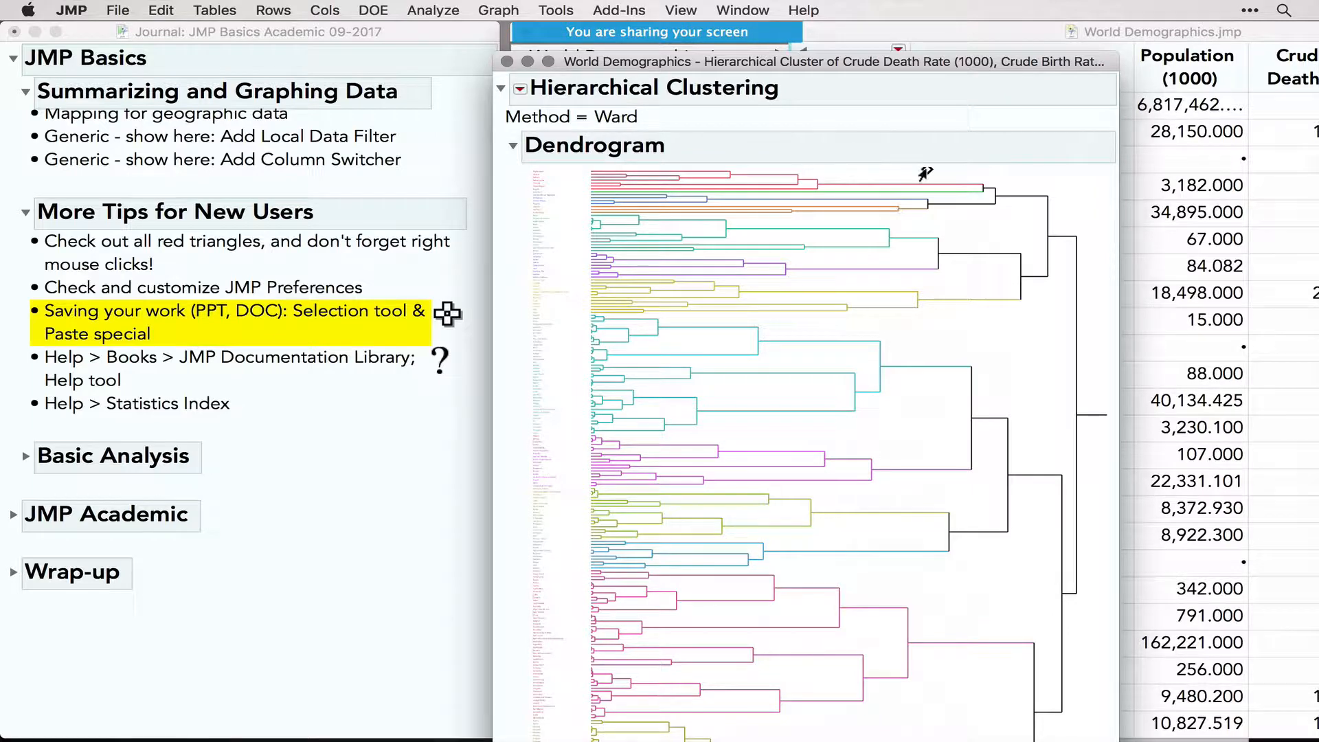
left_click(927, 172)
left_click_drag(927, 173, 973, 233)
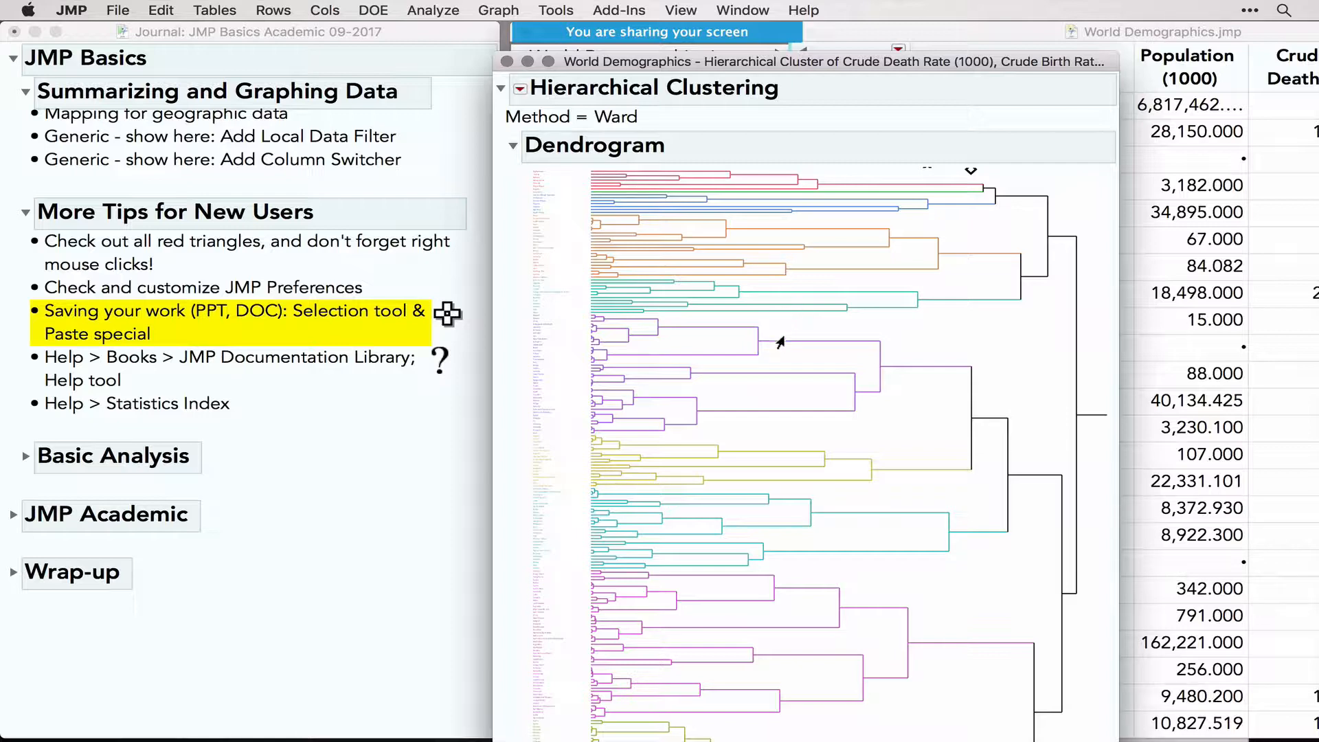
Select the whole Dendrogram section of the clustering report with the Selection tool for copying
left_click(558, 10)
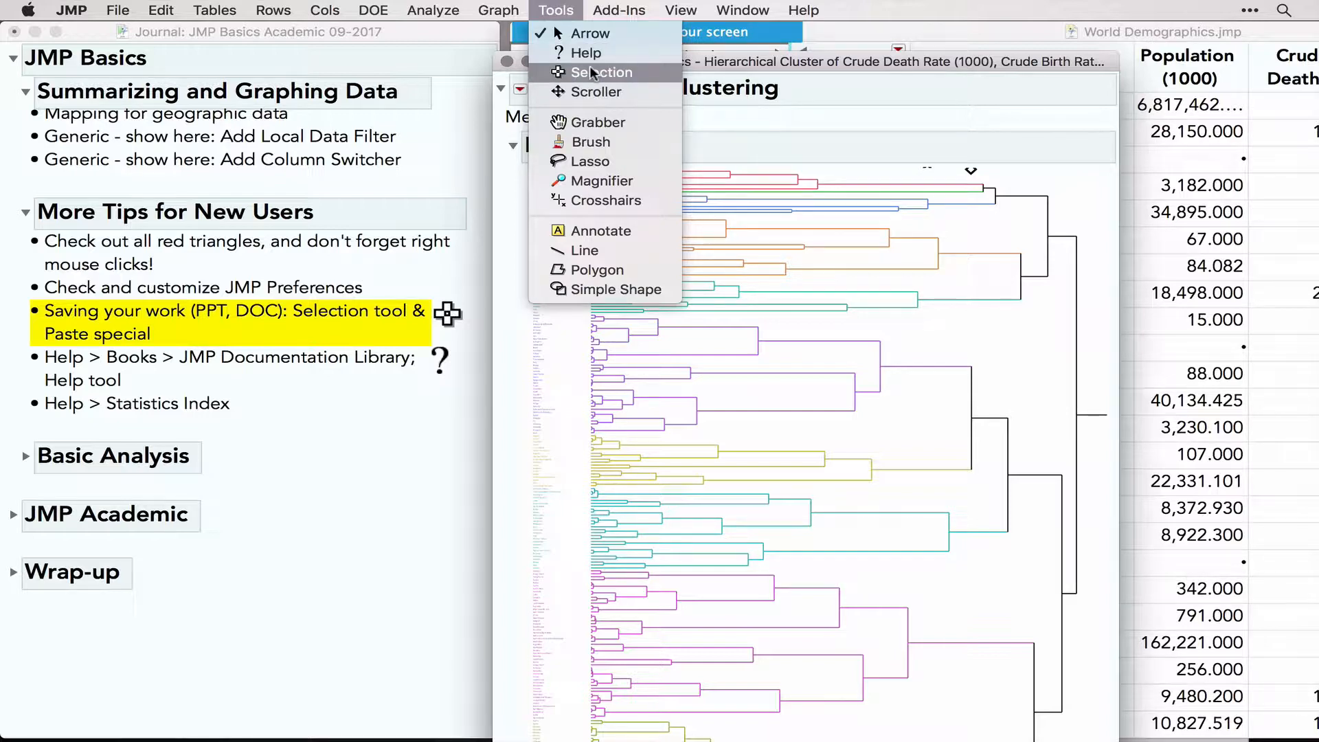
left_click(787, 406)
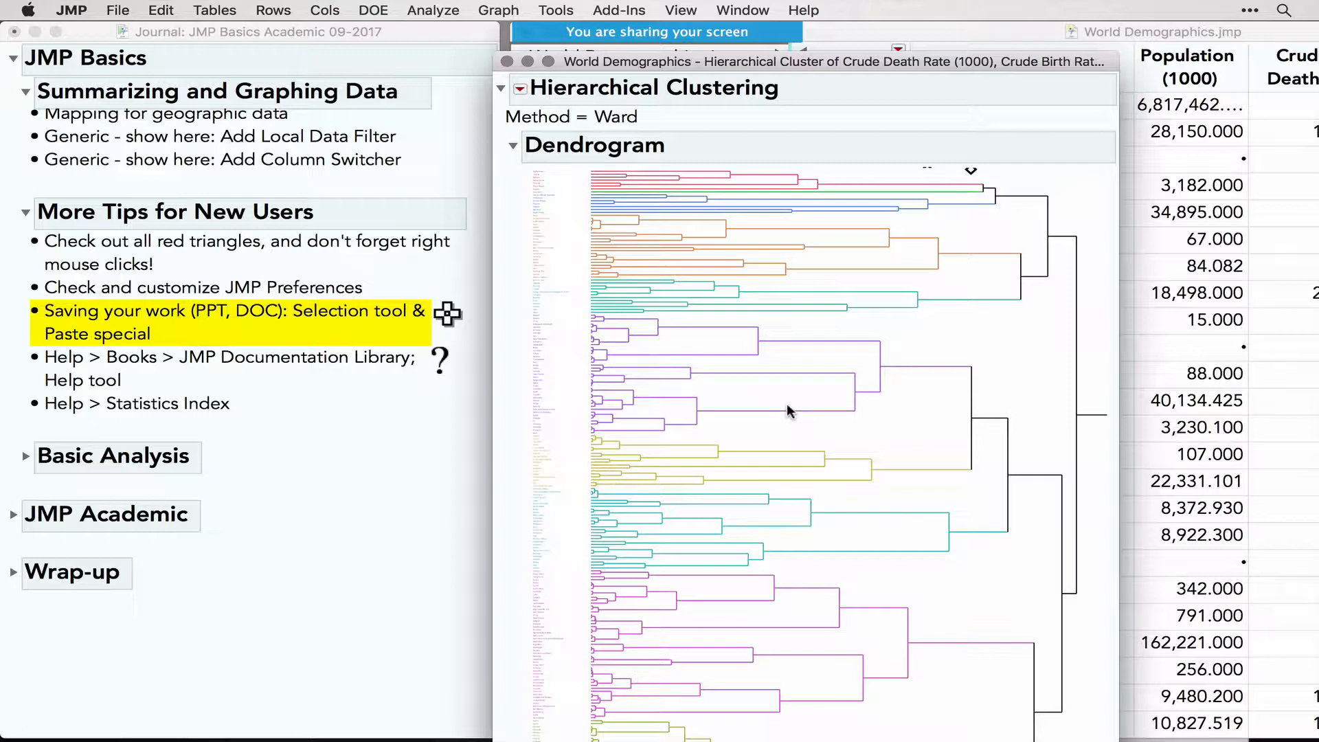
left_click(737, 144)
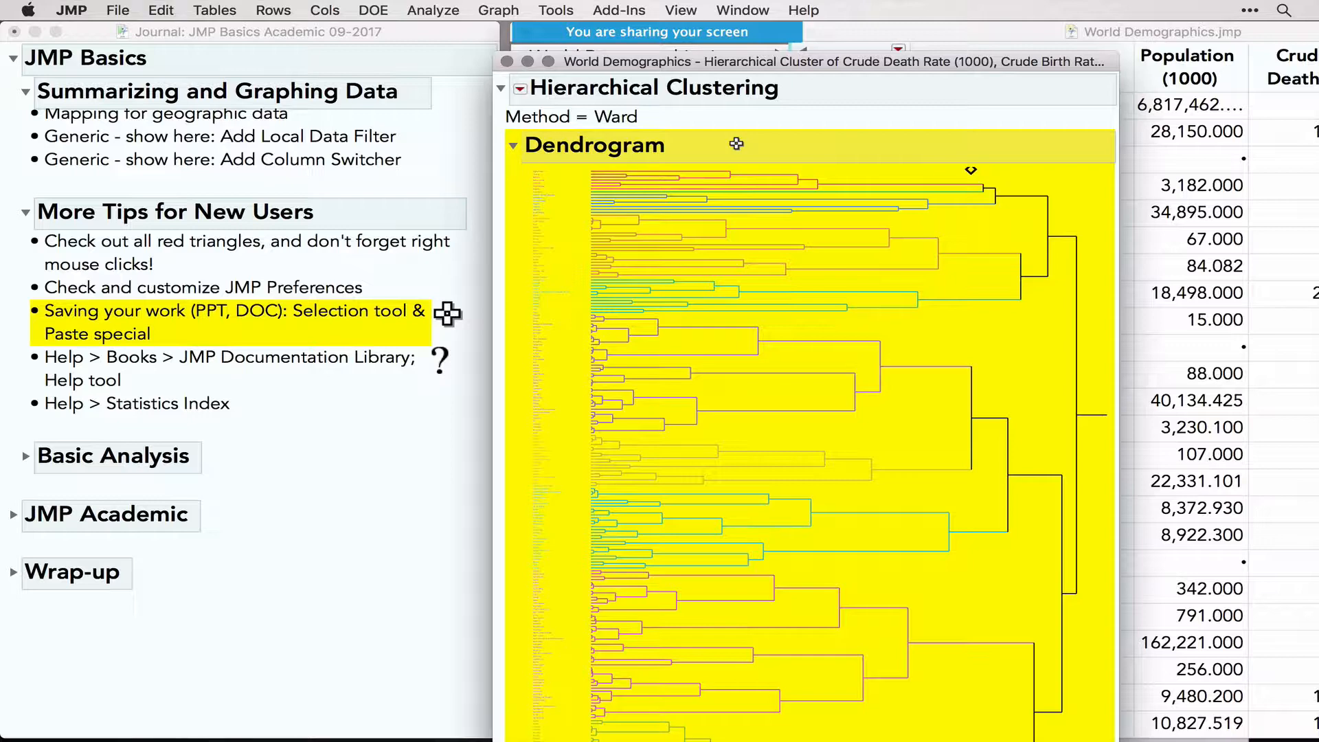
Switch to Microsoft Word and paste the copied dendrogram into the blank document as PDF using Paste Special
mouse_move(684, 737)
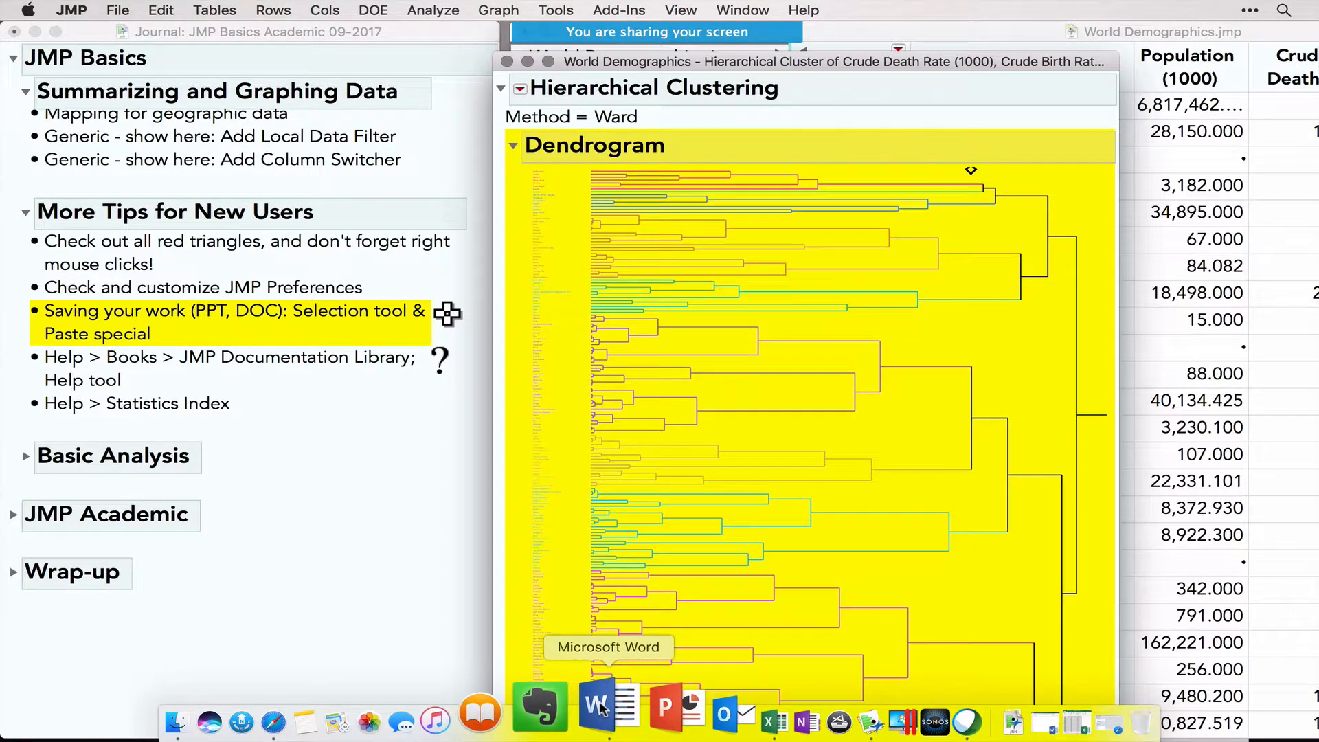
left_click(577, 711)
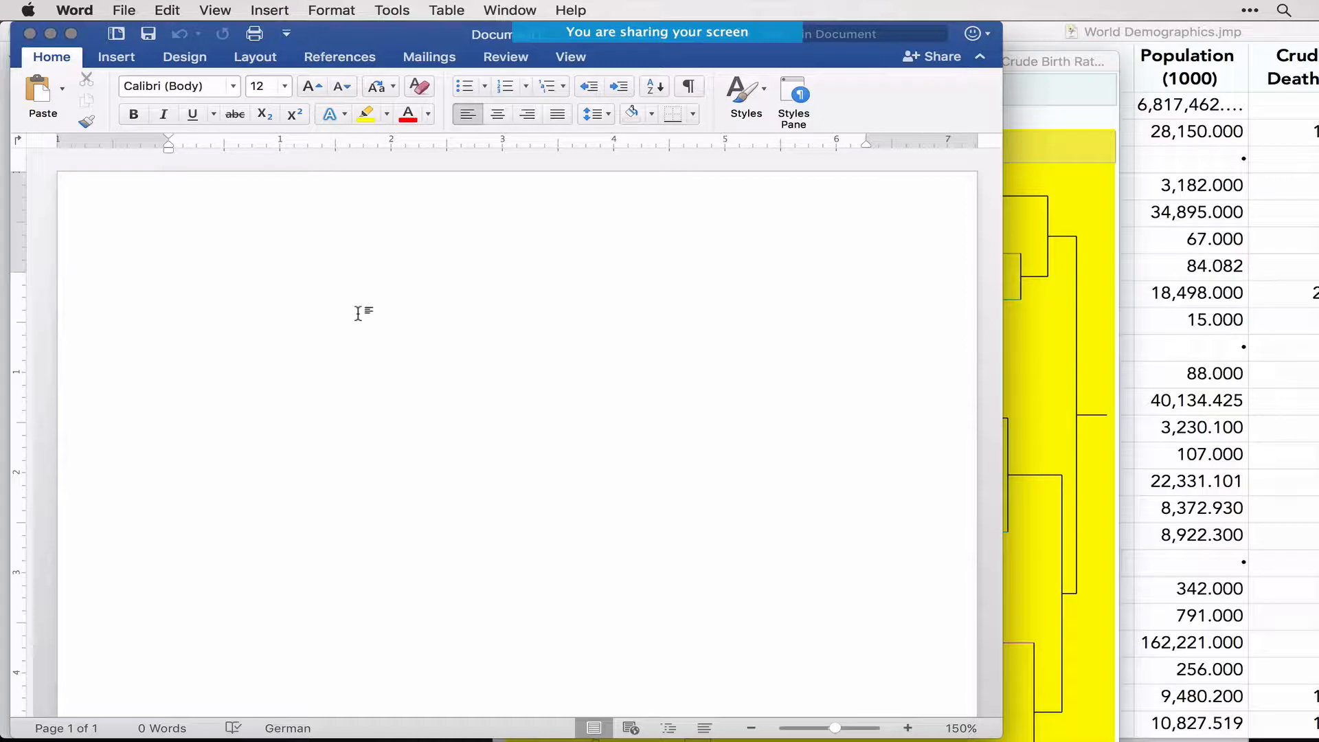
left_click(62, 89)
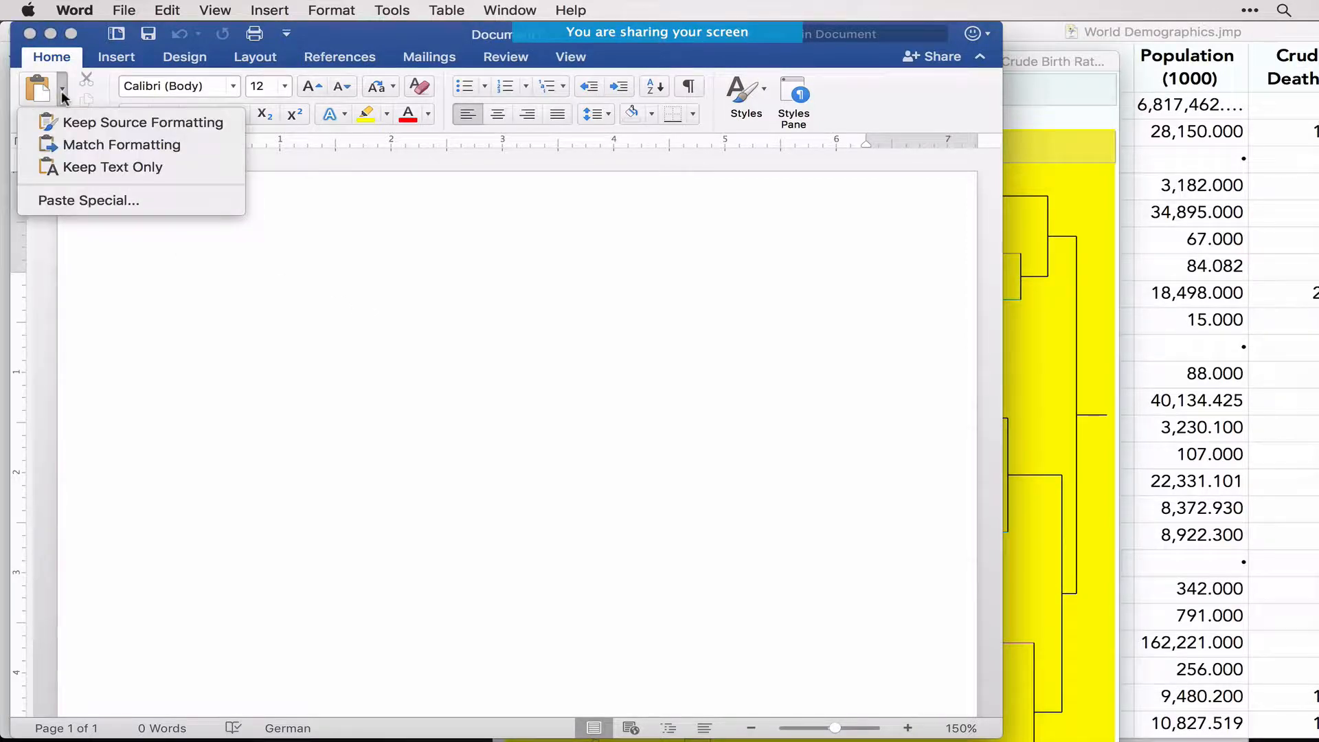
left_click(103, 200)
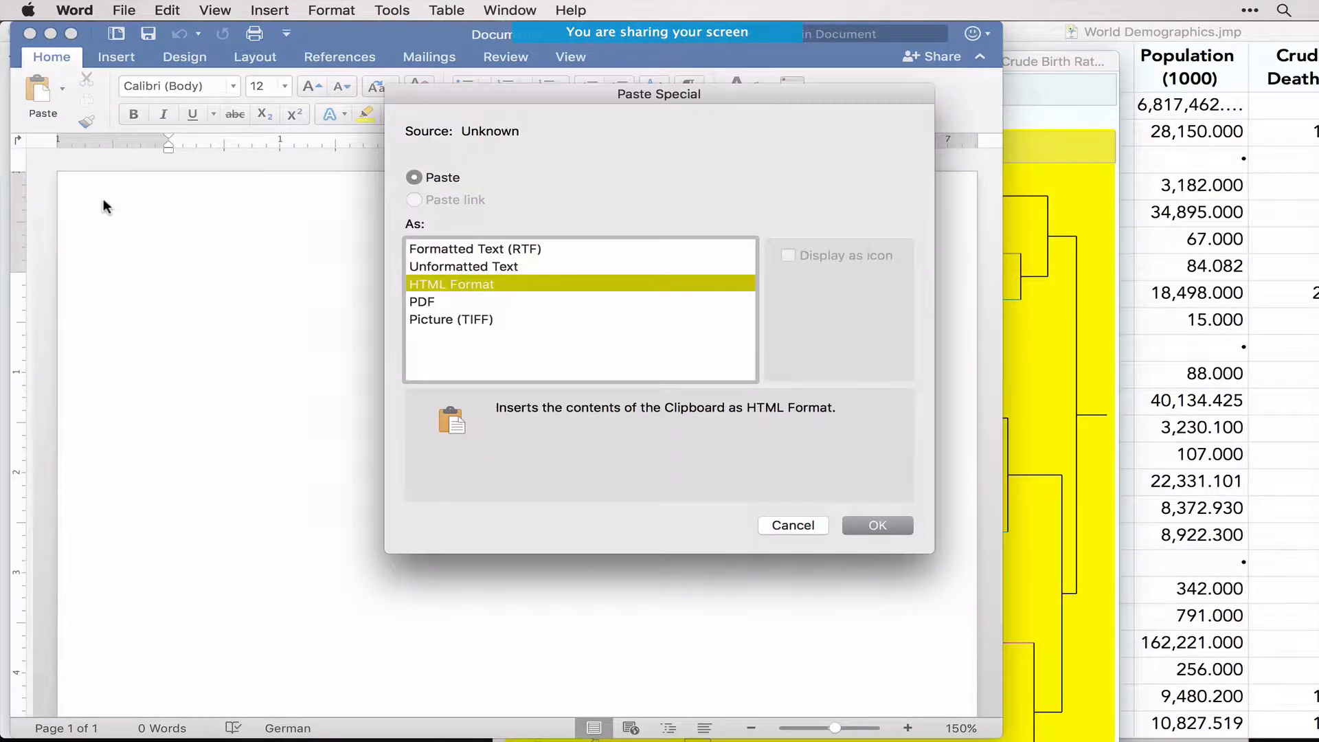
left_click(425, 301)
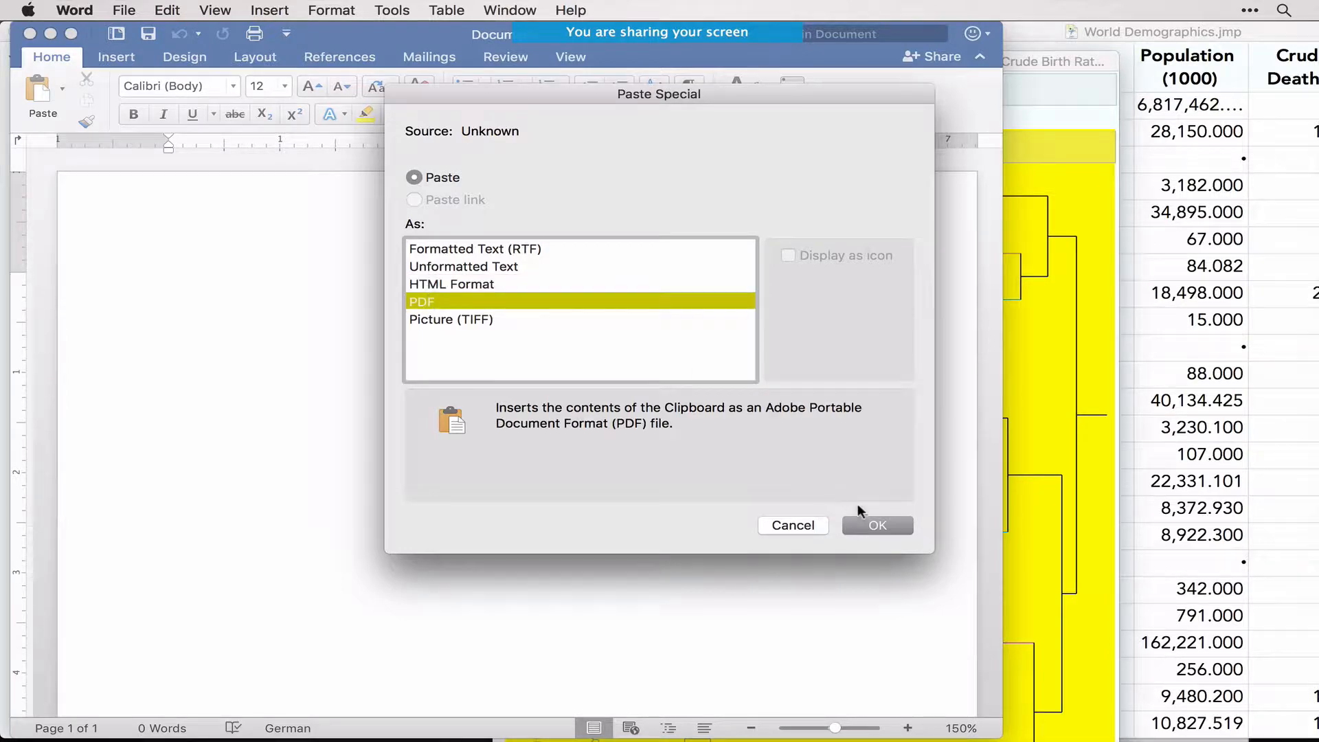
left_click(886, 525)
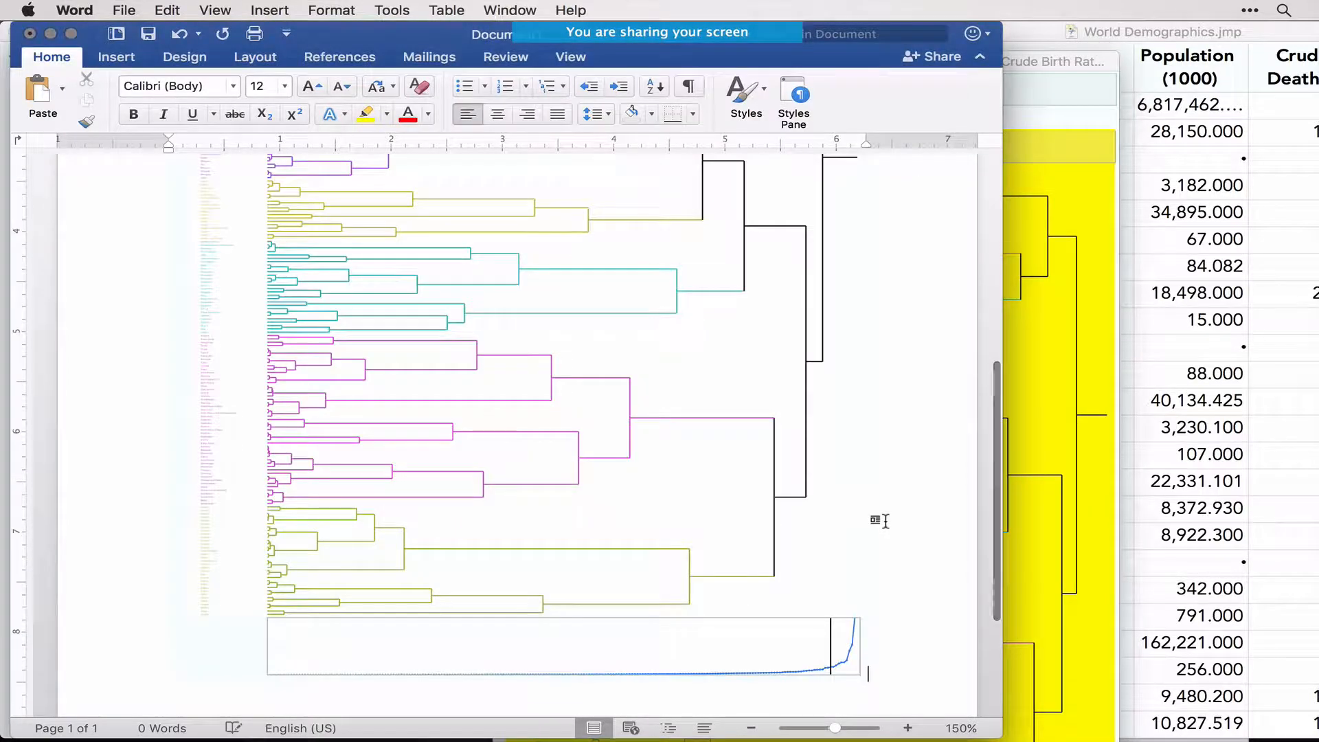
Enlarge the pasted dendrogram picture beyond the page width, inspect it from its heading down, and minimize the Word window
left_click(834, 642)
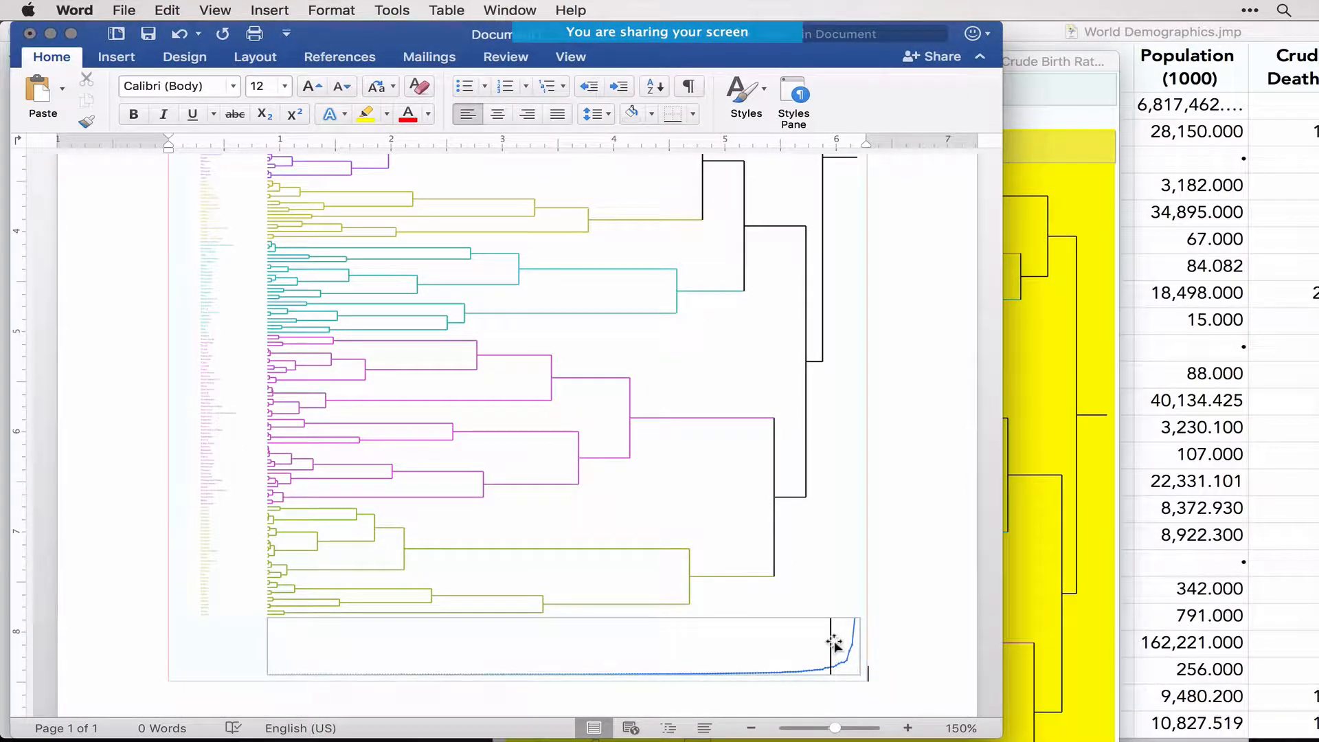
left_click_drag(860, 673, 1017, 741)
scroll(842, 447, "up", 10)
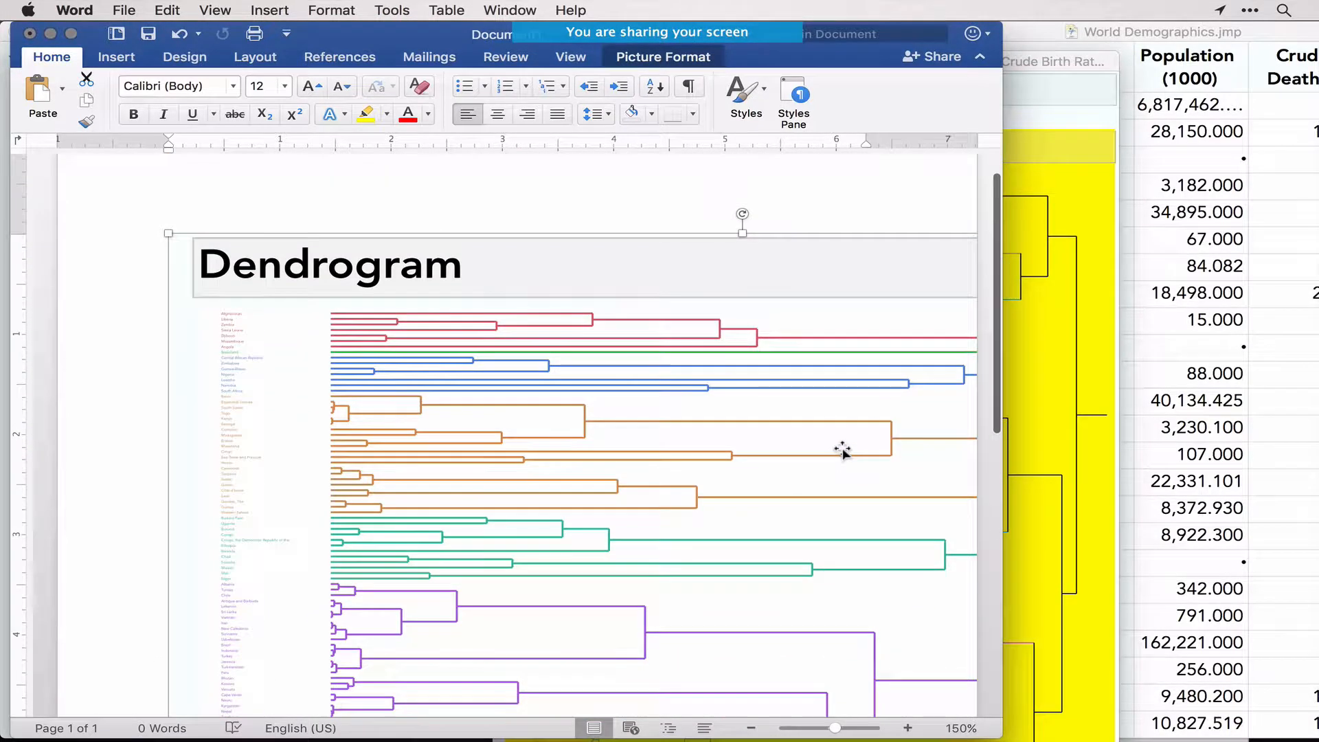
left_click(50, 34)
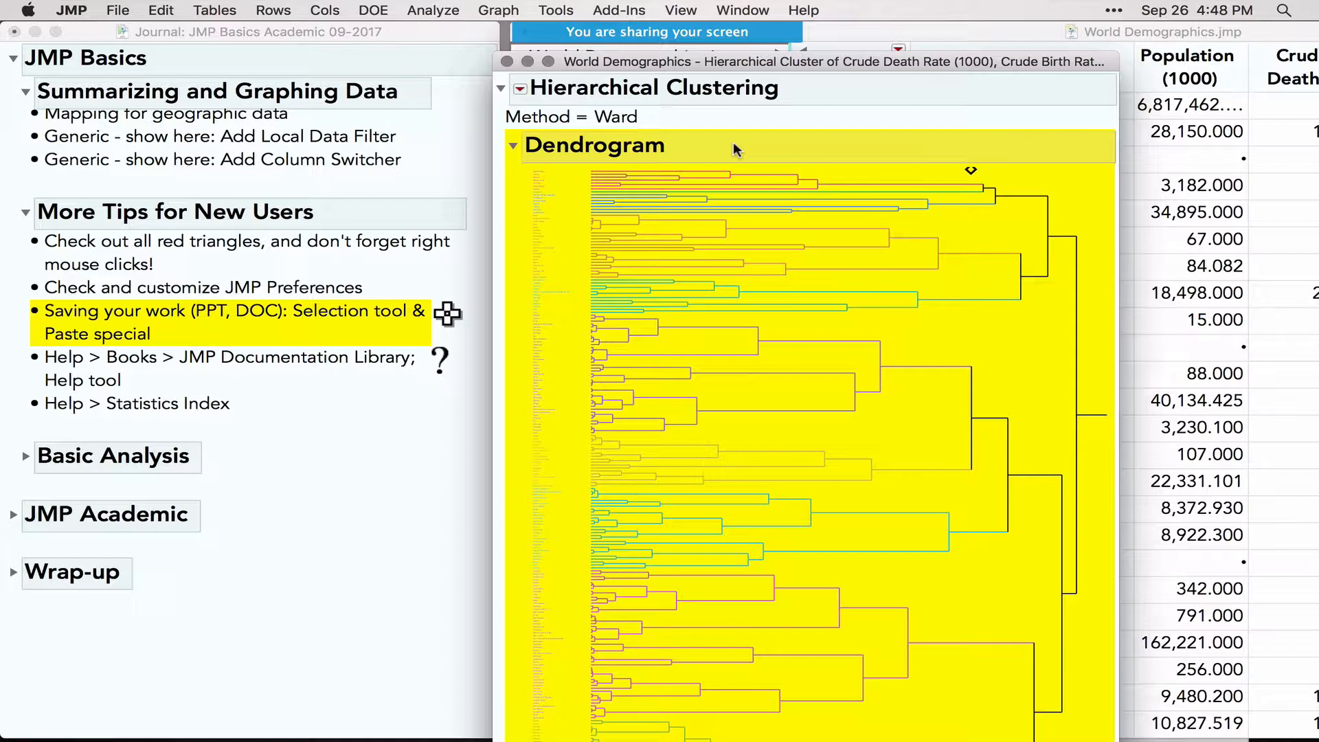
Deselect the Dendrogram section and open its context help with the Help tool
left_click(733, 141)
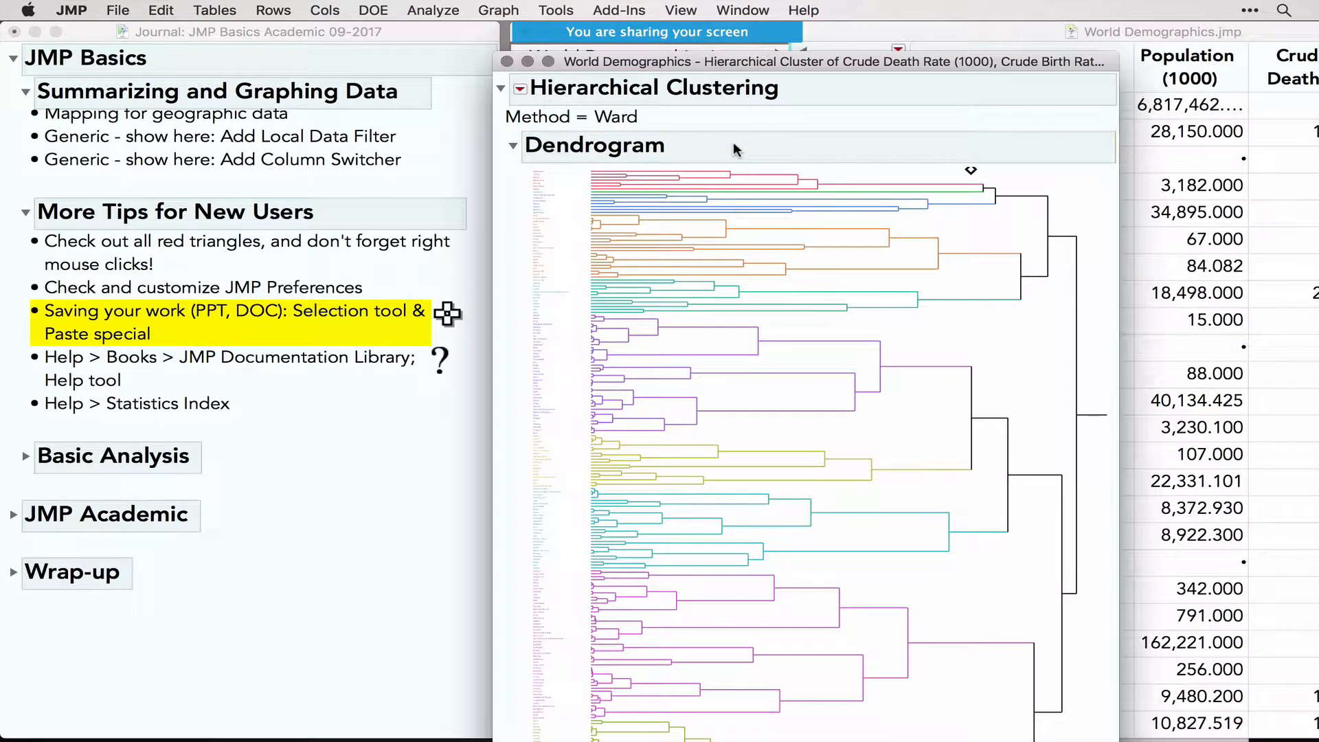
key("s")
key("?")
left_click(790, 261)
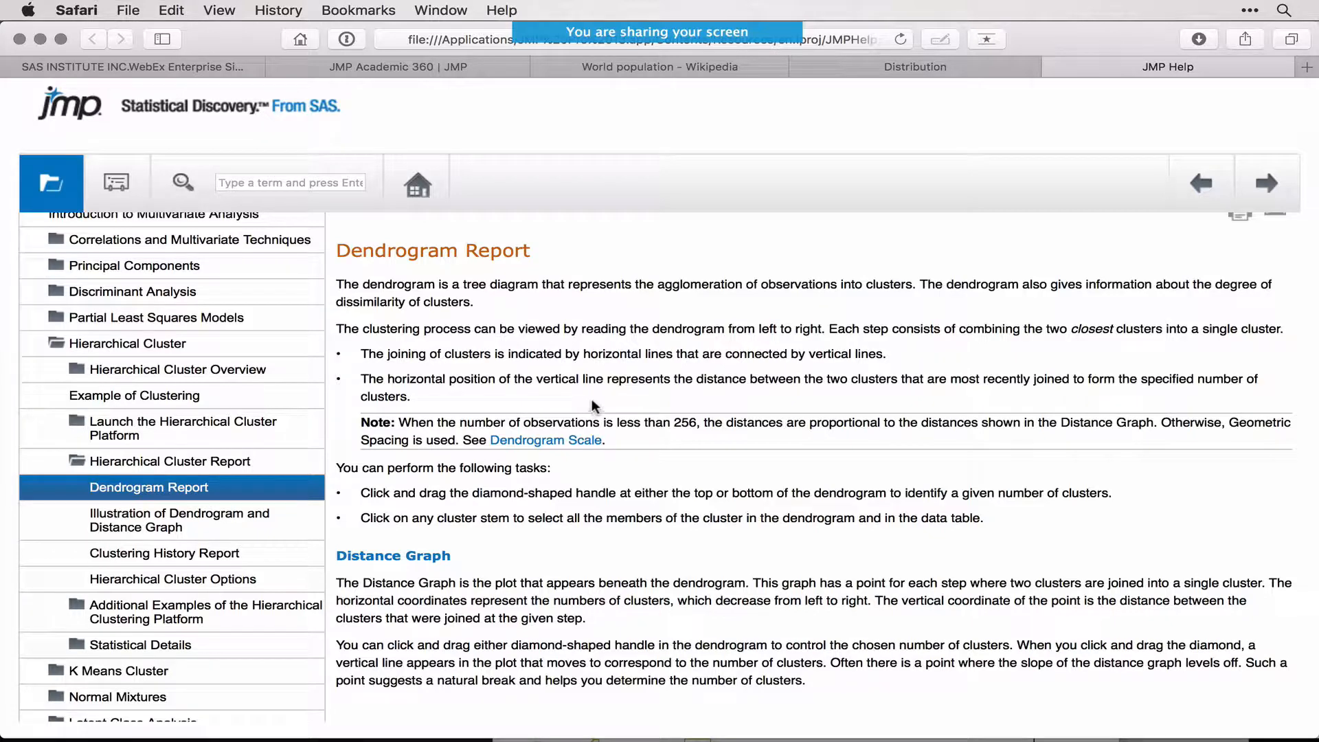
View the following help topic, Illustration of Dendrogram and Distance Graph, and minimize the browser window
left_click(1266, 183)
scroll(931, 566, "down", 5)
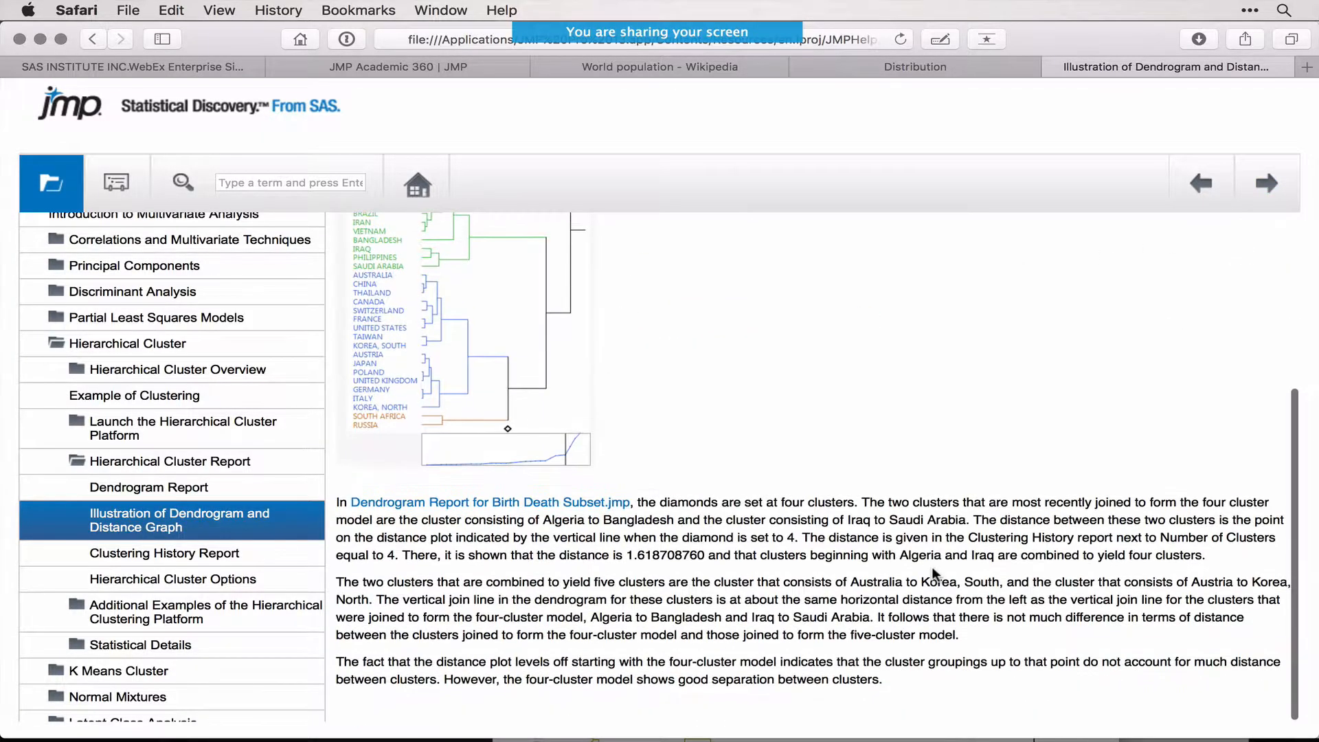
scroll(931, 566, "up", 5)
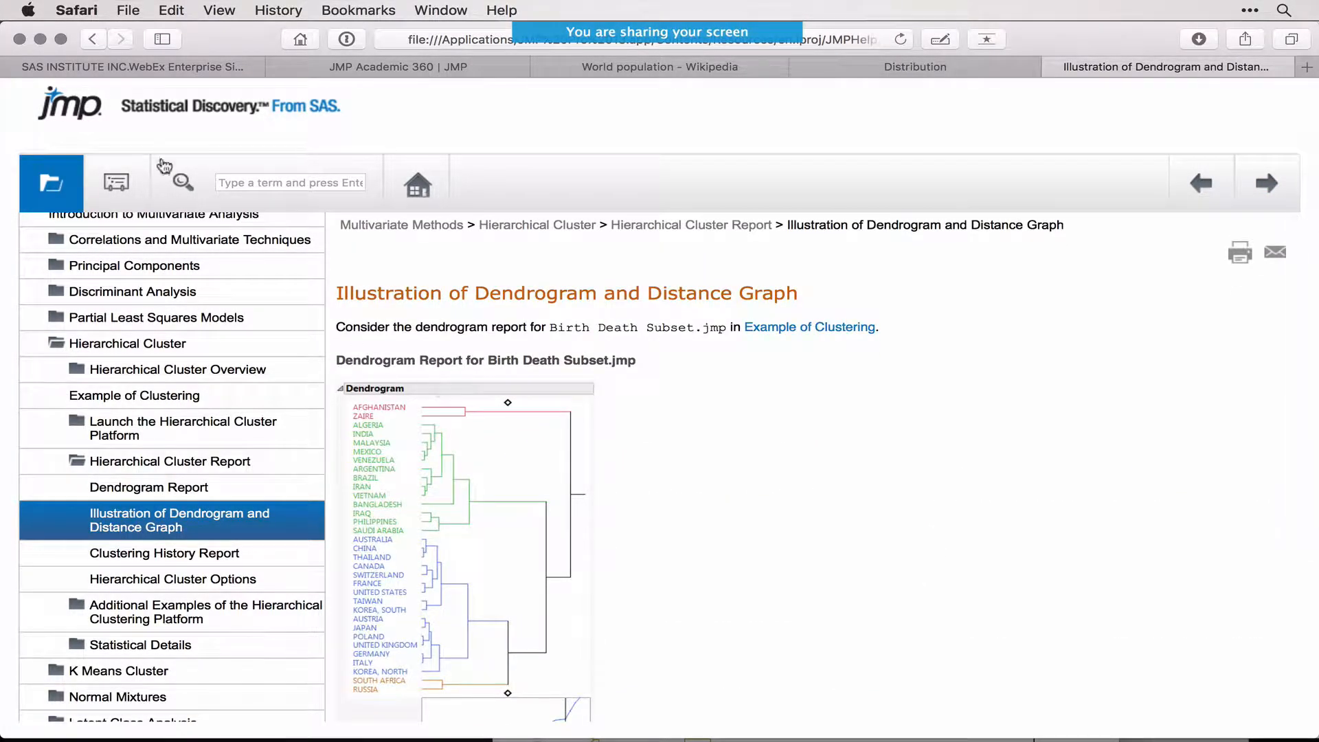
left_click(40, 39)
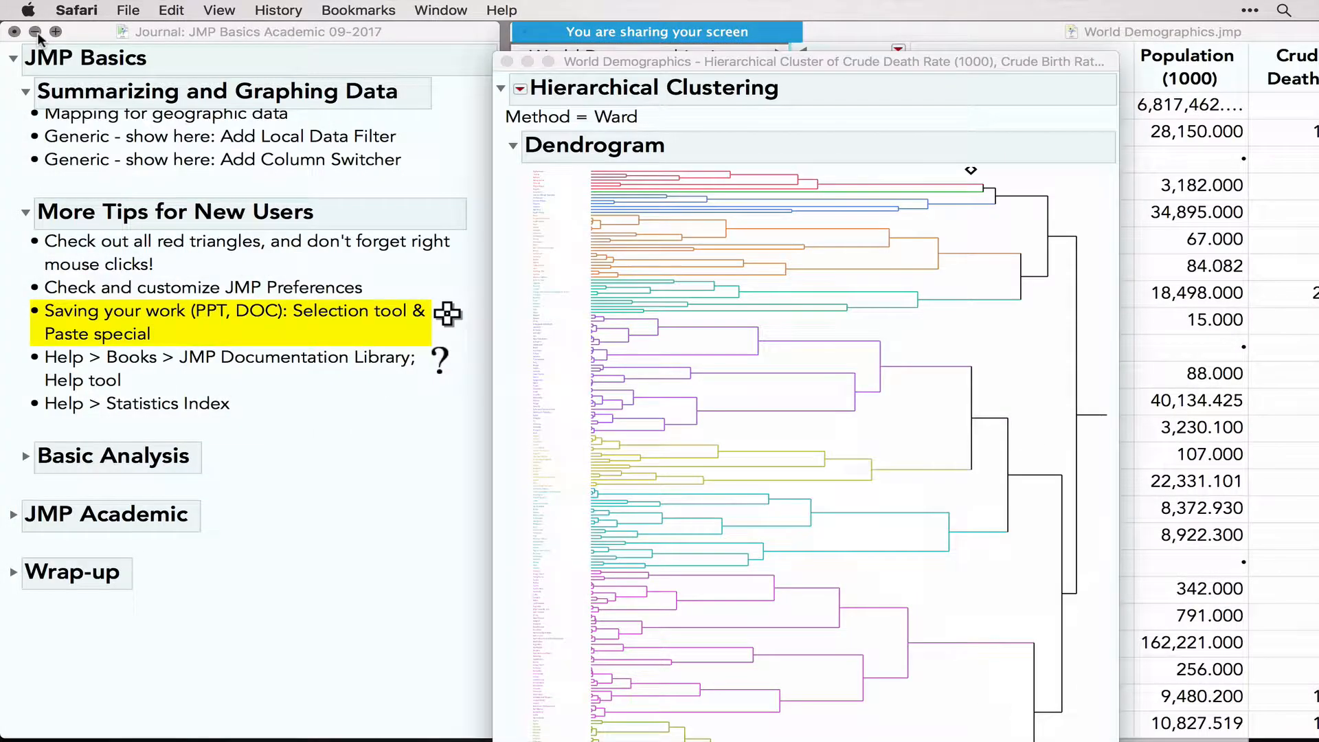
Close the Hierarchical Clustering report and the World Demographics table without saving changes
left_click(507, 62)
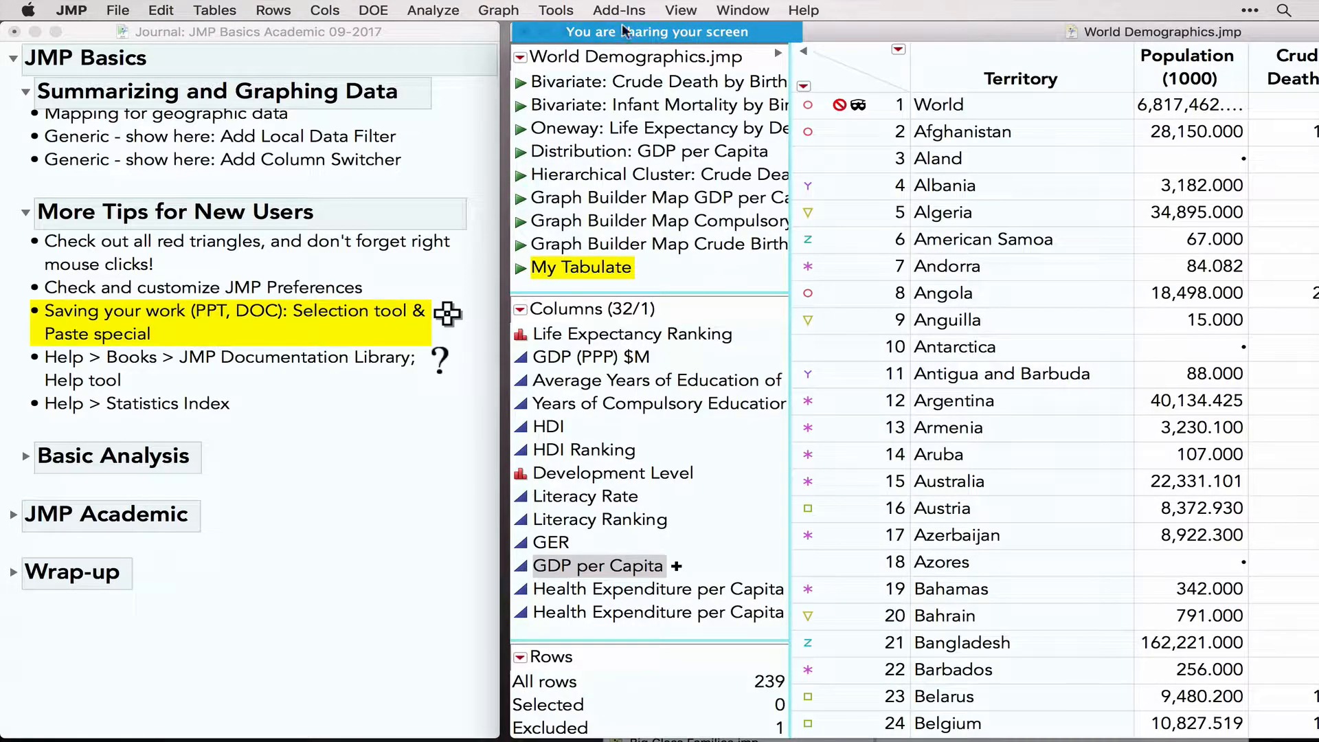
mouse_move(801, 42)
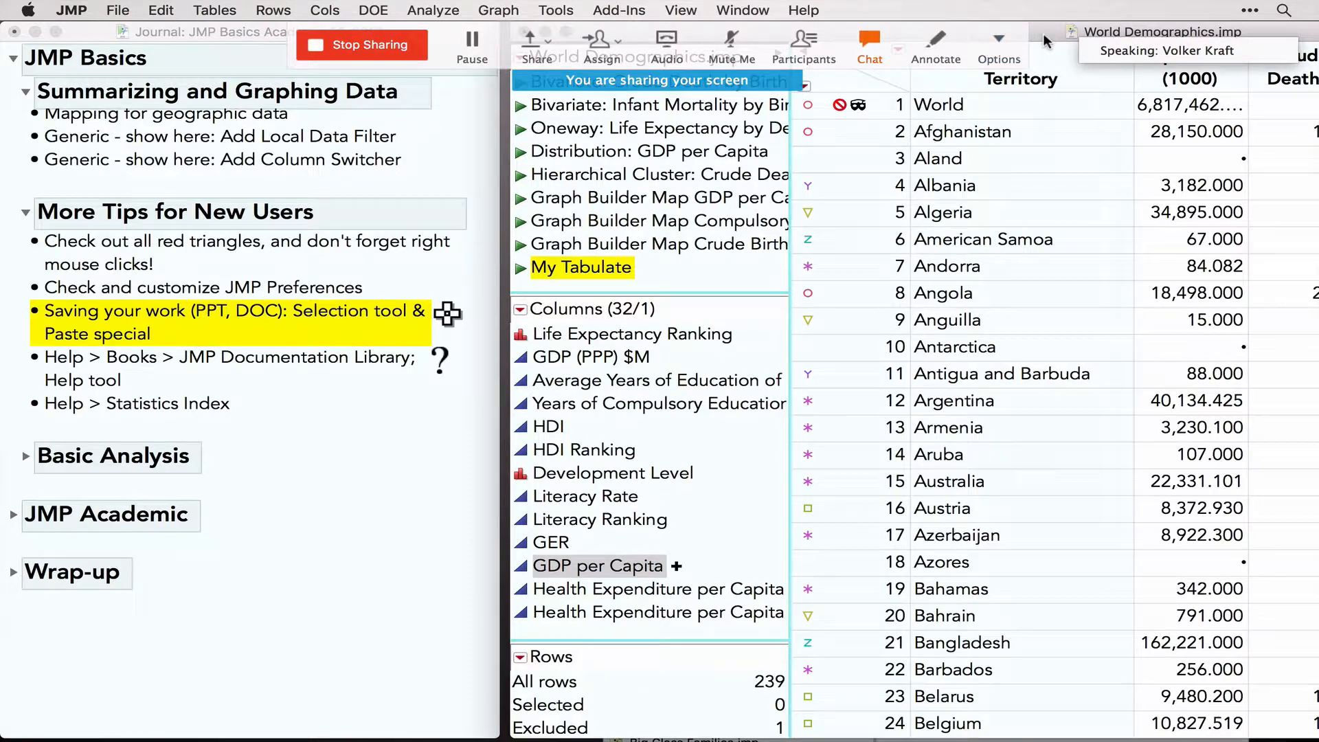
left_click_drag(1043, 33, 978, 178)
left_click(460, 178)
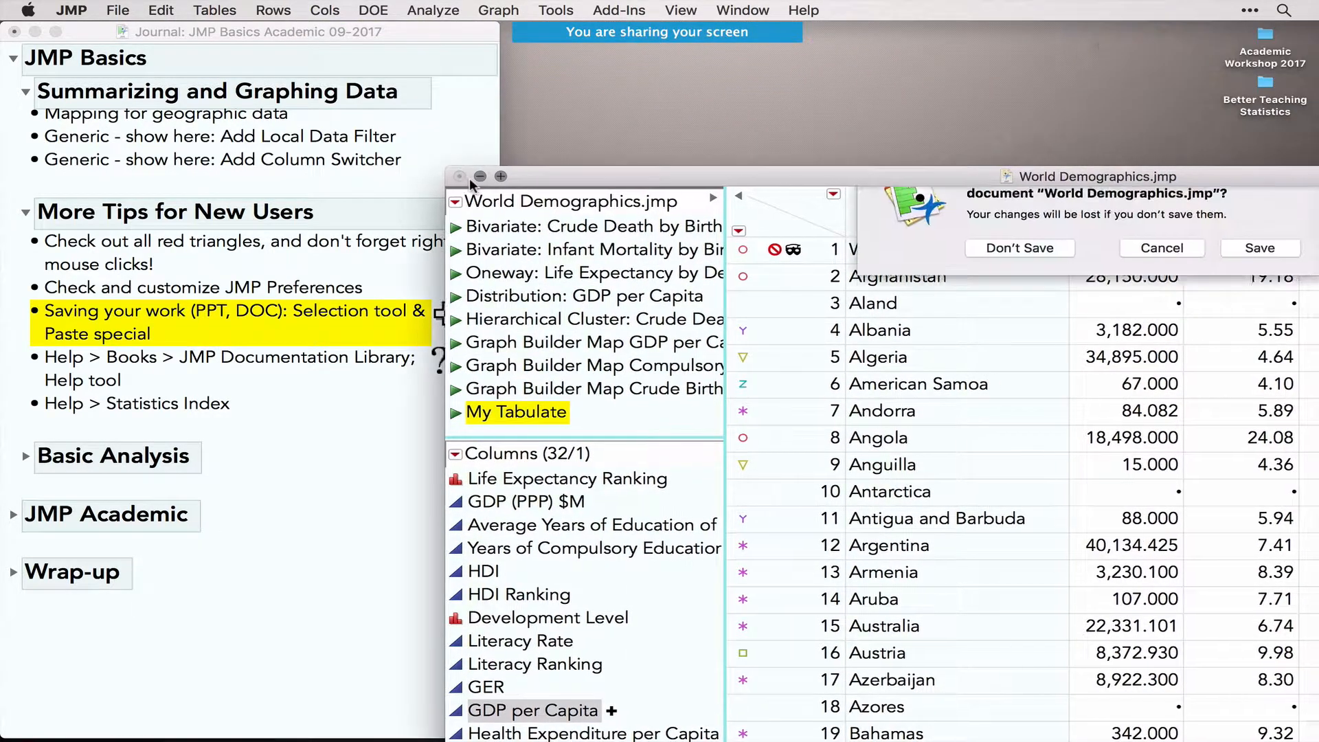
left_click(1020, 200)
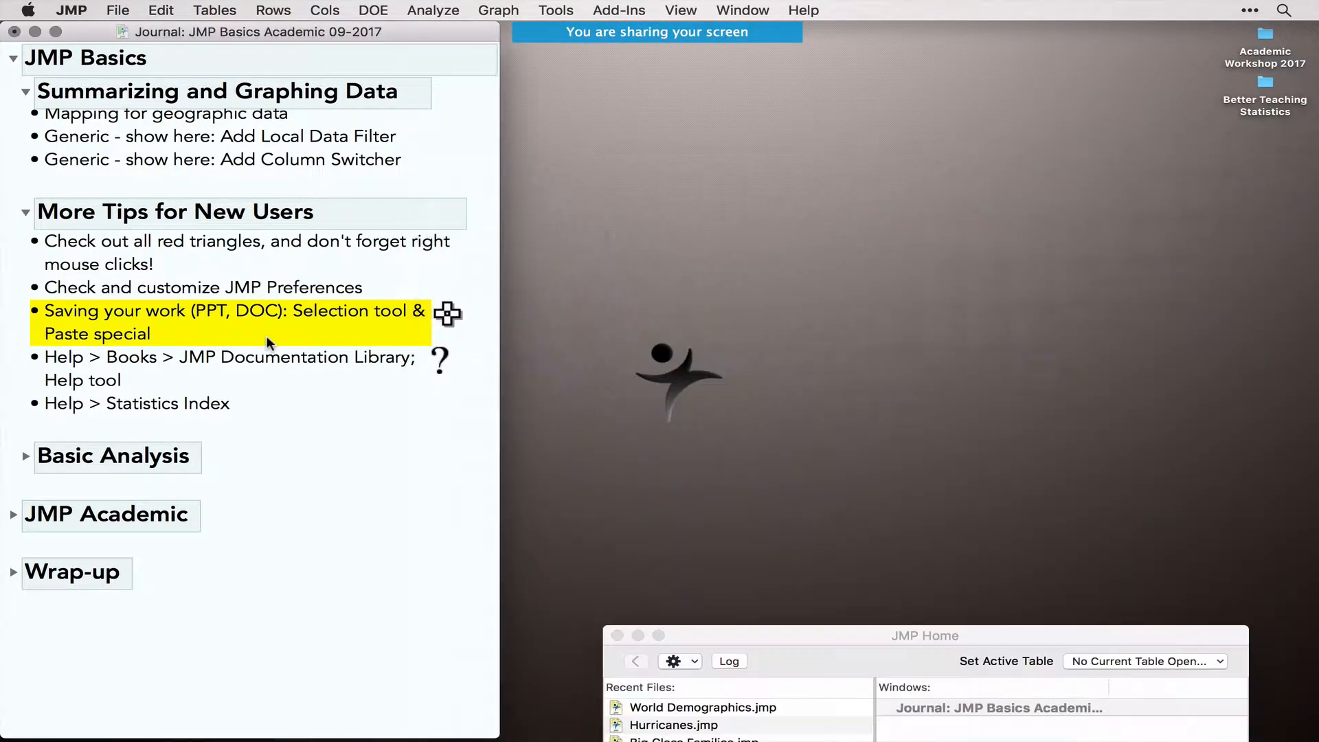
Expand the journal's Basic Analysis section, open the Car Physical Data table from it, and place the table beside the journal
left_click(26, 457)
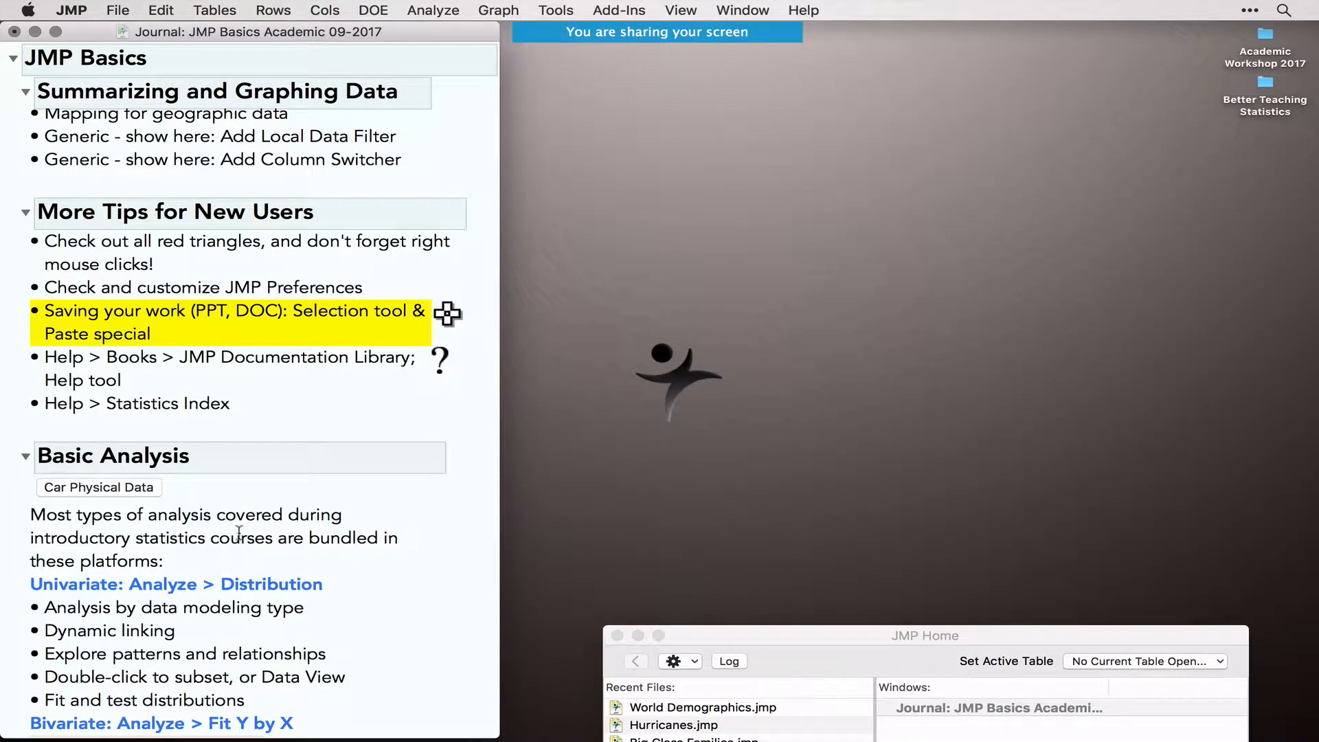
scroll(239, 532, "down", 10)
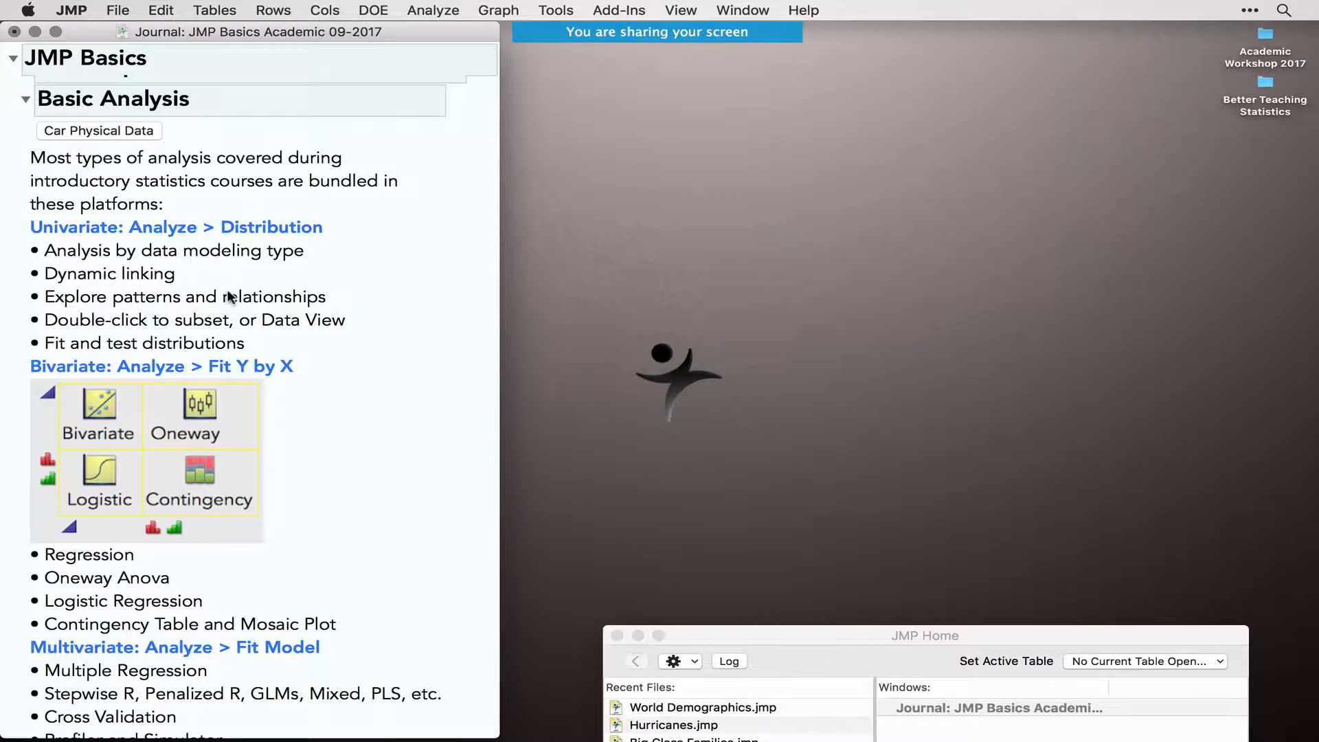
left_click(96, 131)
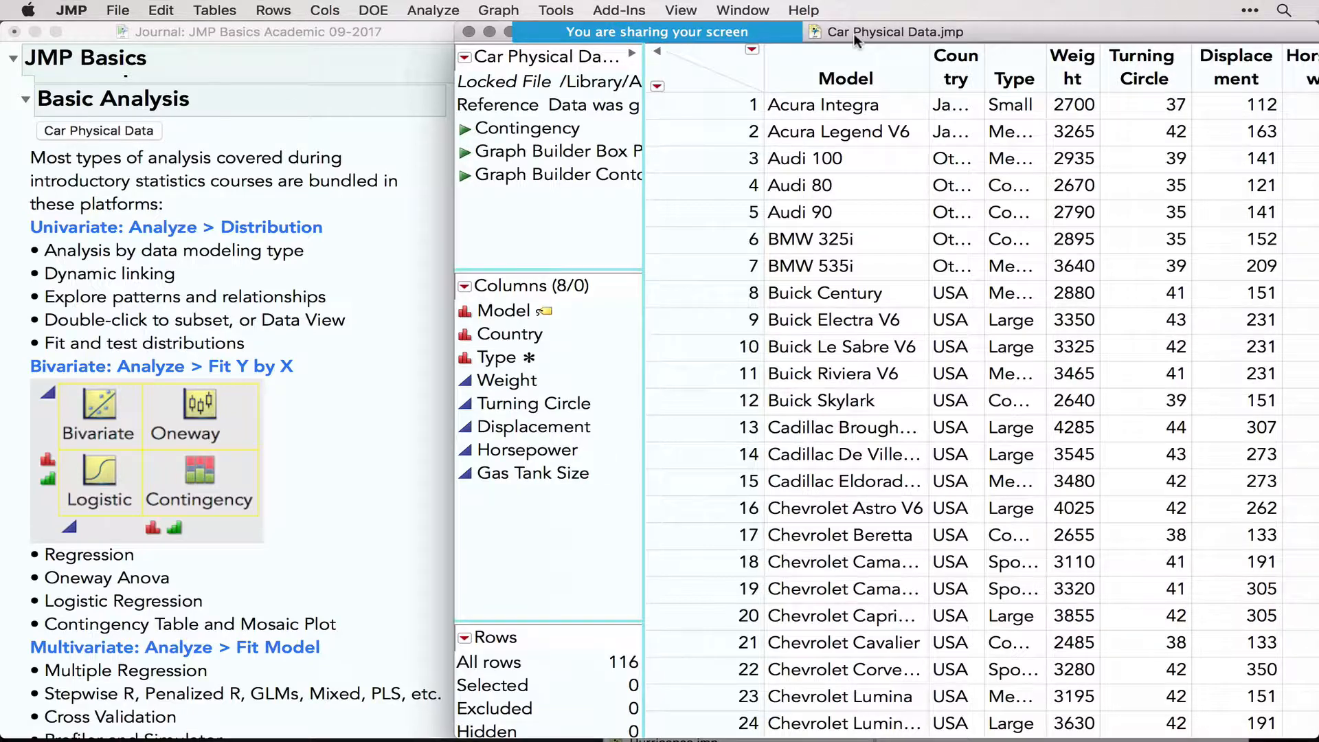
left_click_drag(855, 39, 912, 23)
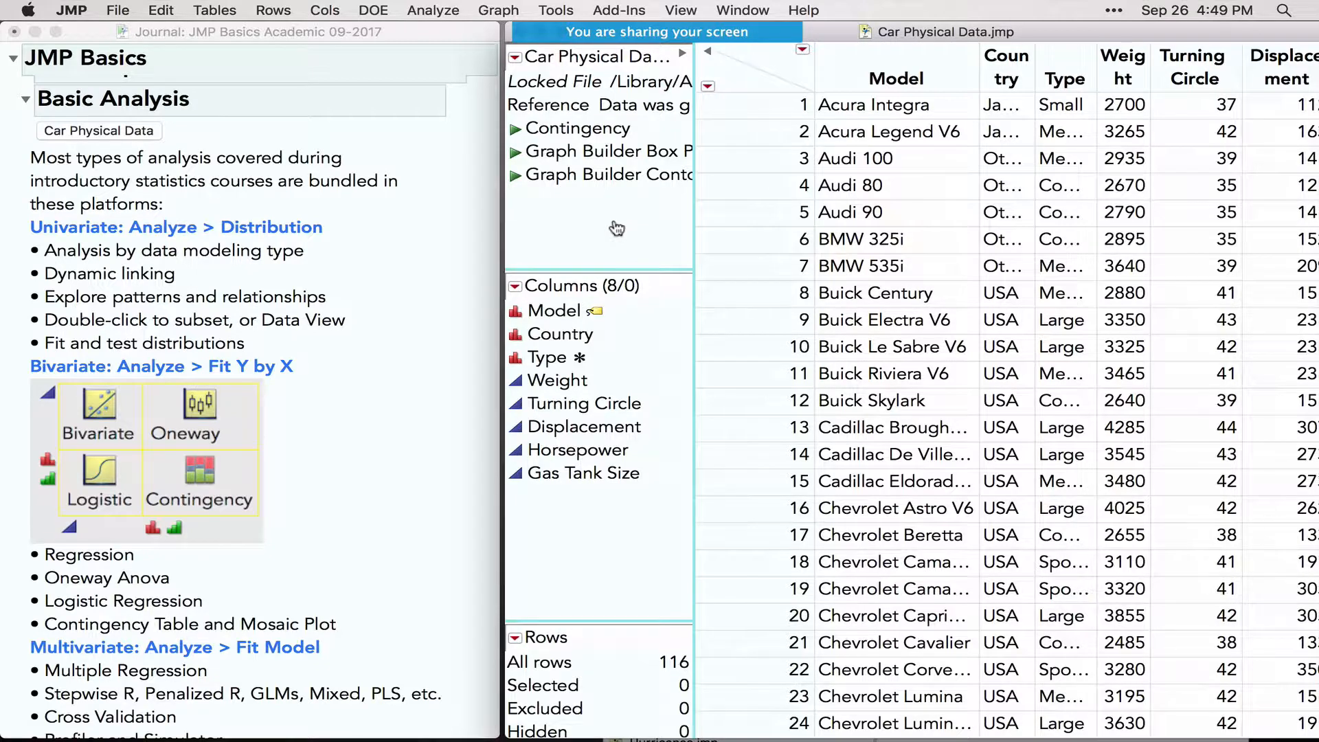
mouse_move(668, 636)
left_mouse_down()
mouse_move(651, 673)
mouse_move(660, 640)
left_mouse_up()
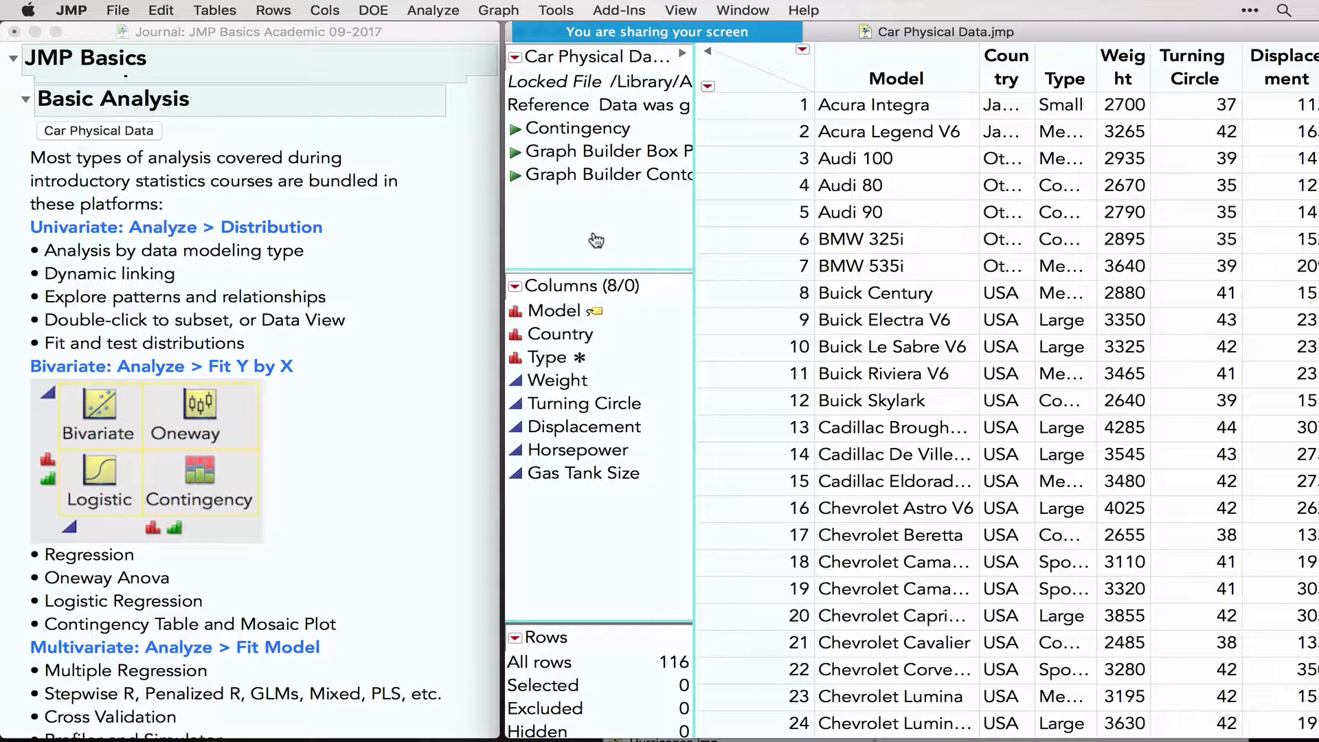
Highlight the Analysis by data modeling type bullet under the Univariate heading in the journal
left_click(427, 9)
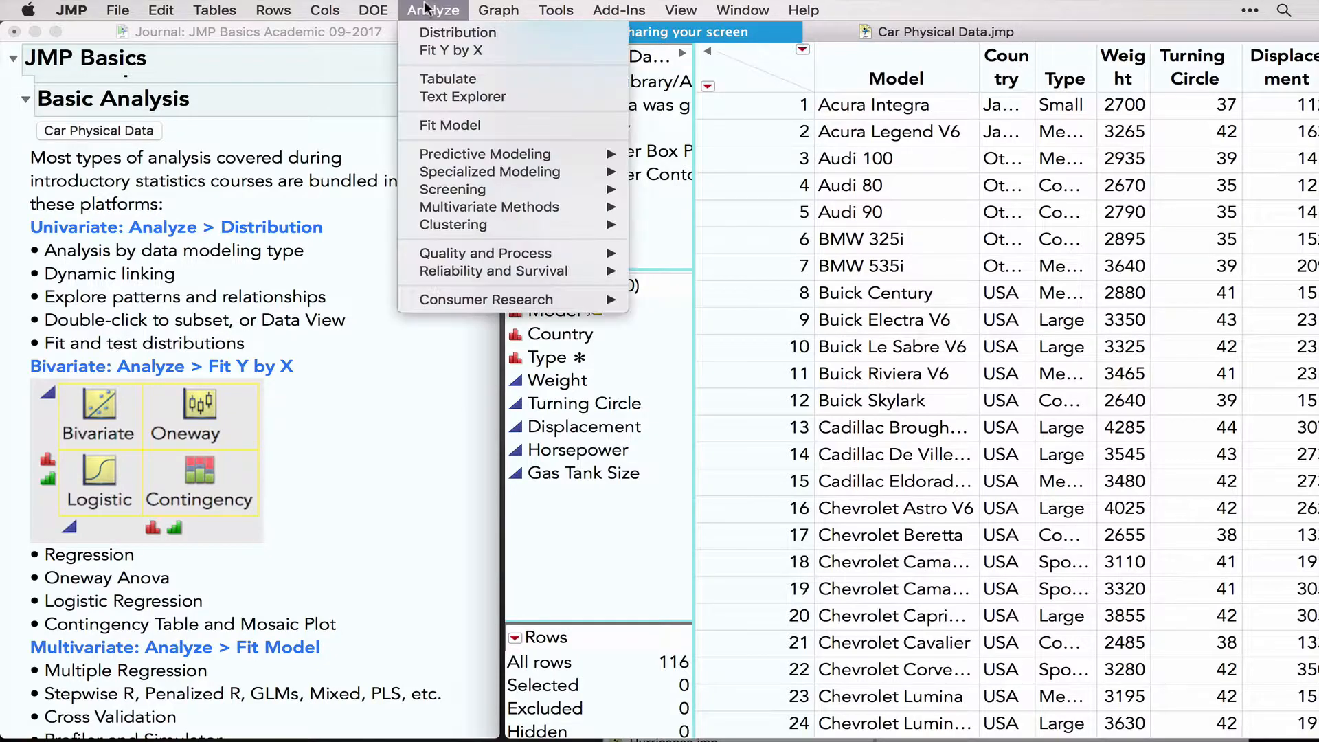
left_click(157, 256)
left_click(158, 257)
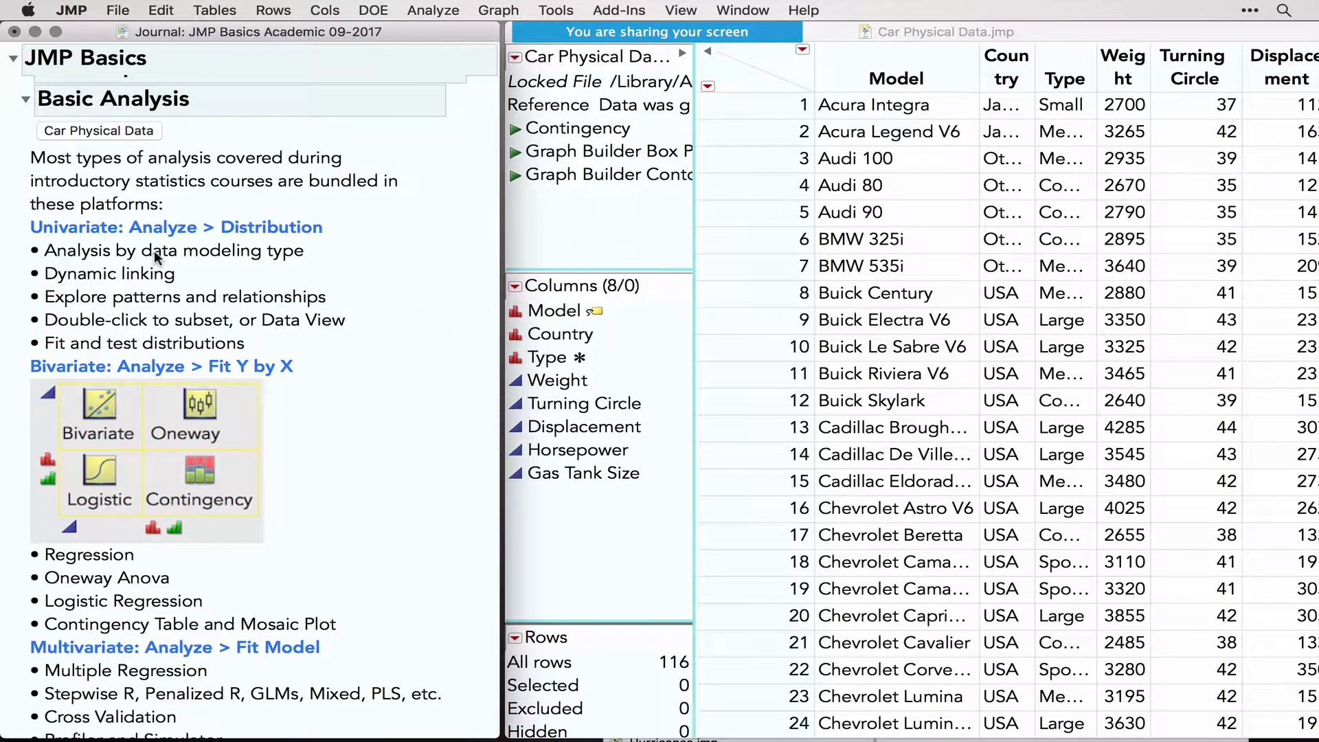
left_click(157, 257)
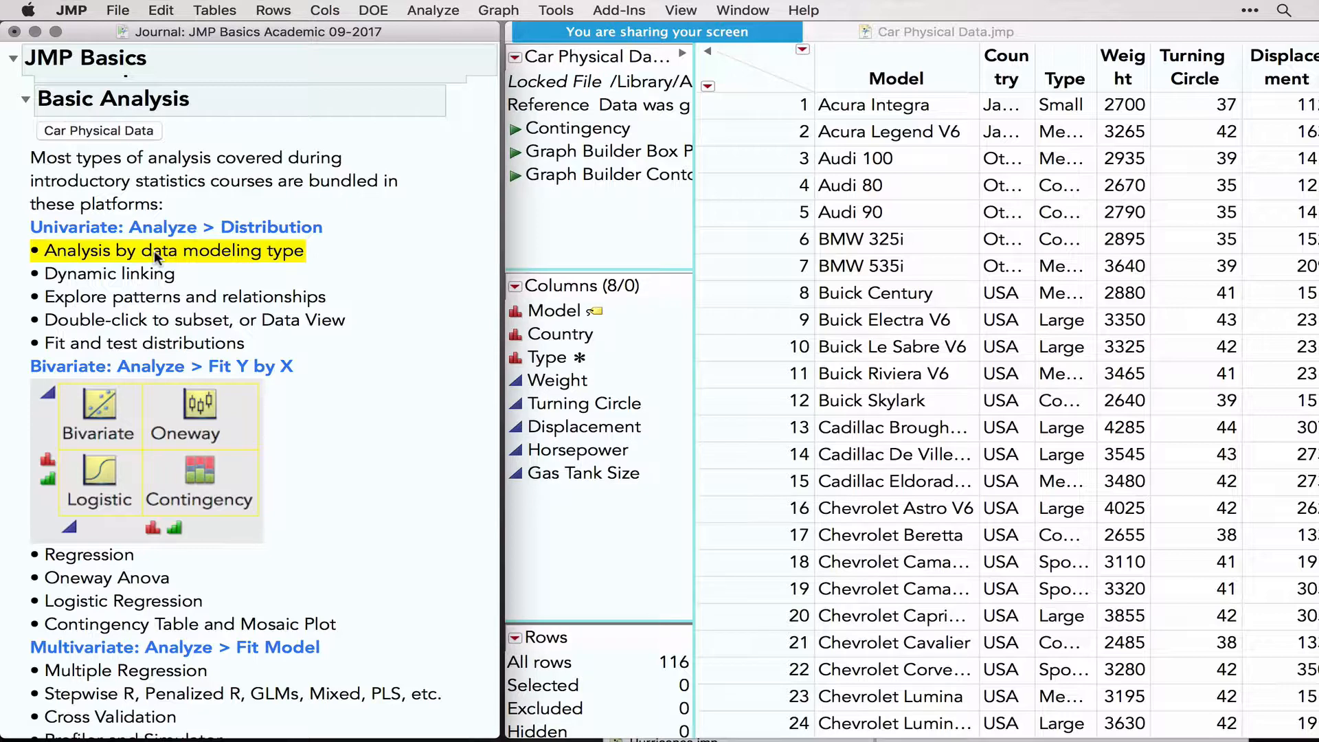
Run Distribution with all columns from Country through Gas Tank Size as the Y variables
left_click(430, 8)
left_click(445, 30)
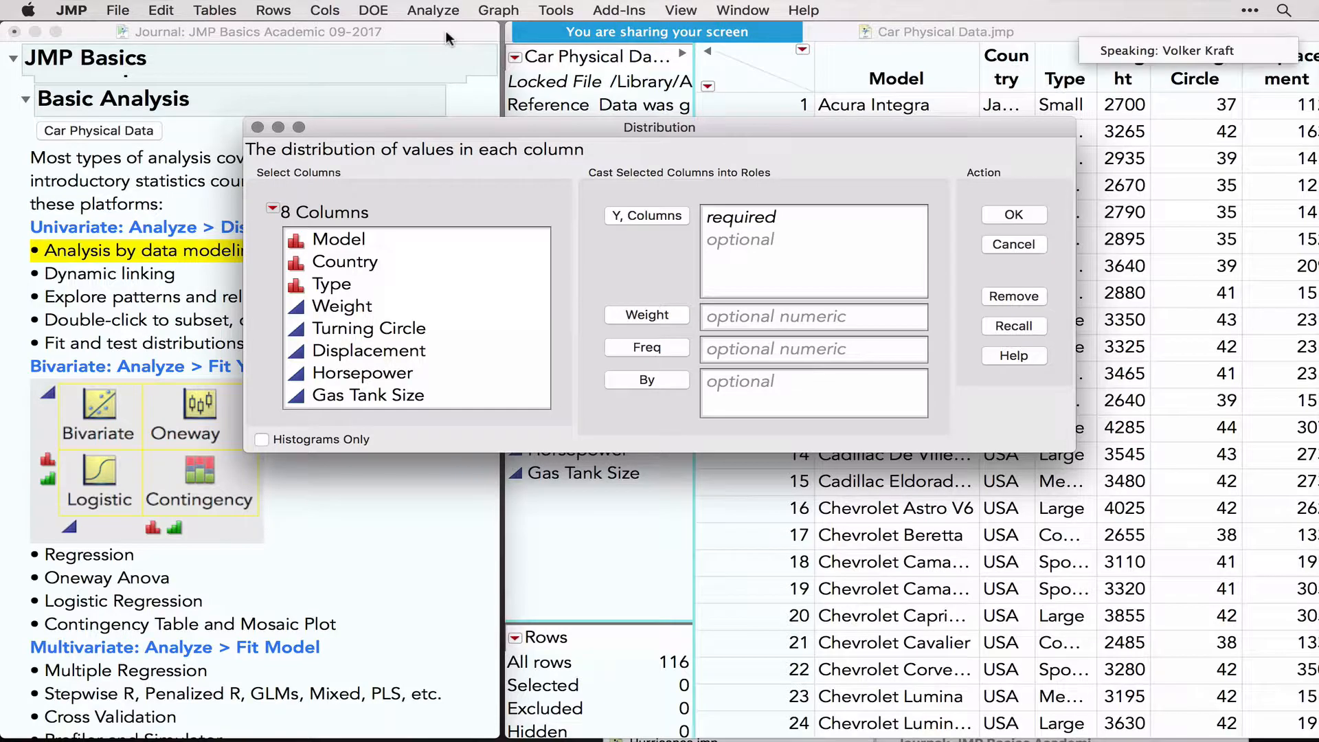
left_click(336, 265)
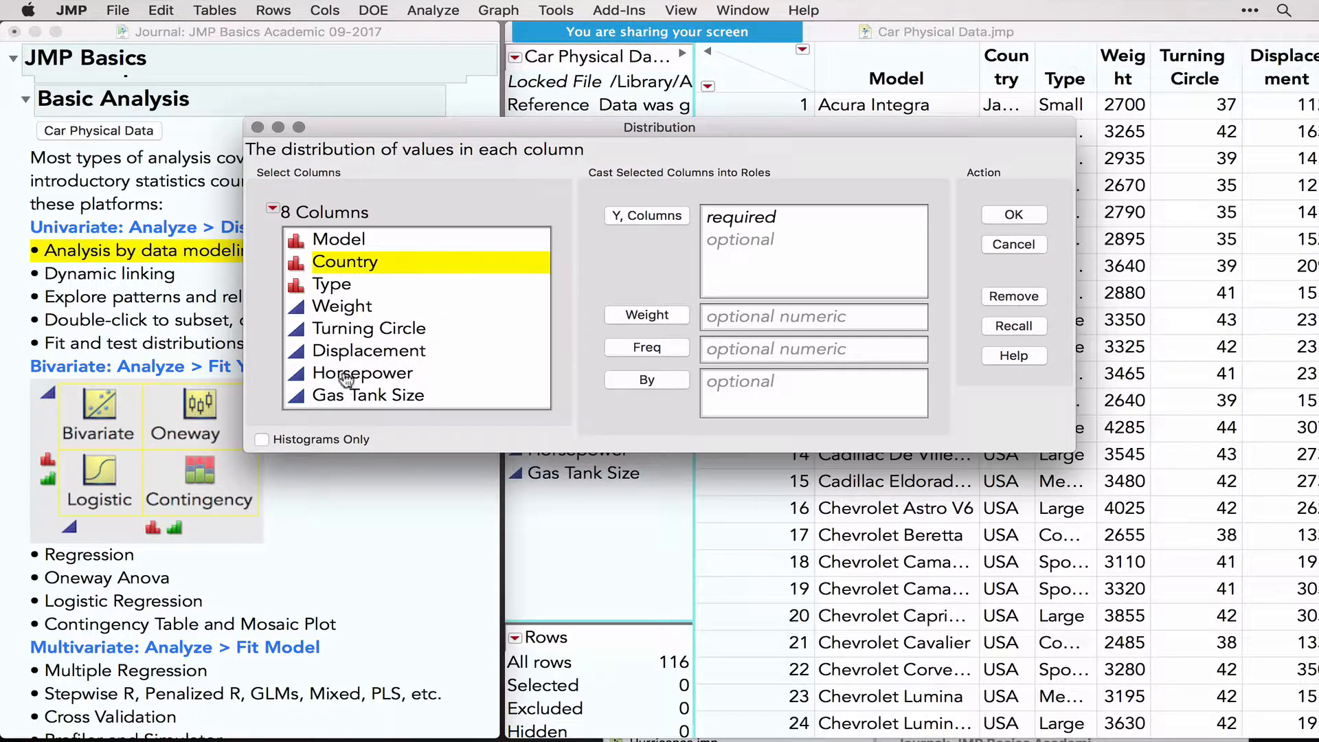
left_click(351, 397, "shift")
left_click(650, 219)
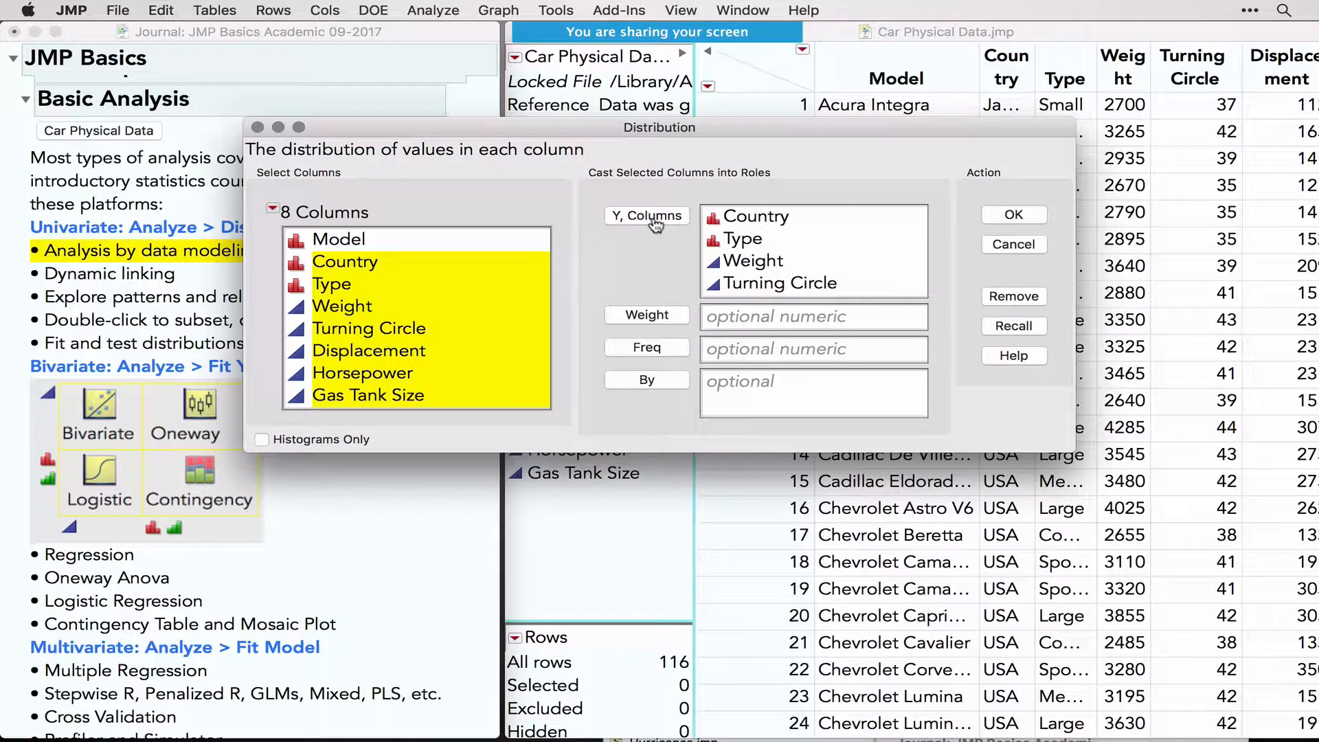
left_click(1013, 214)
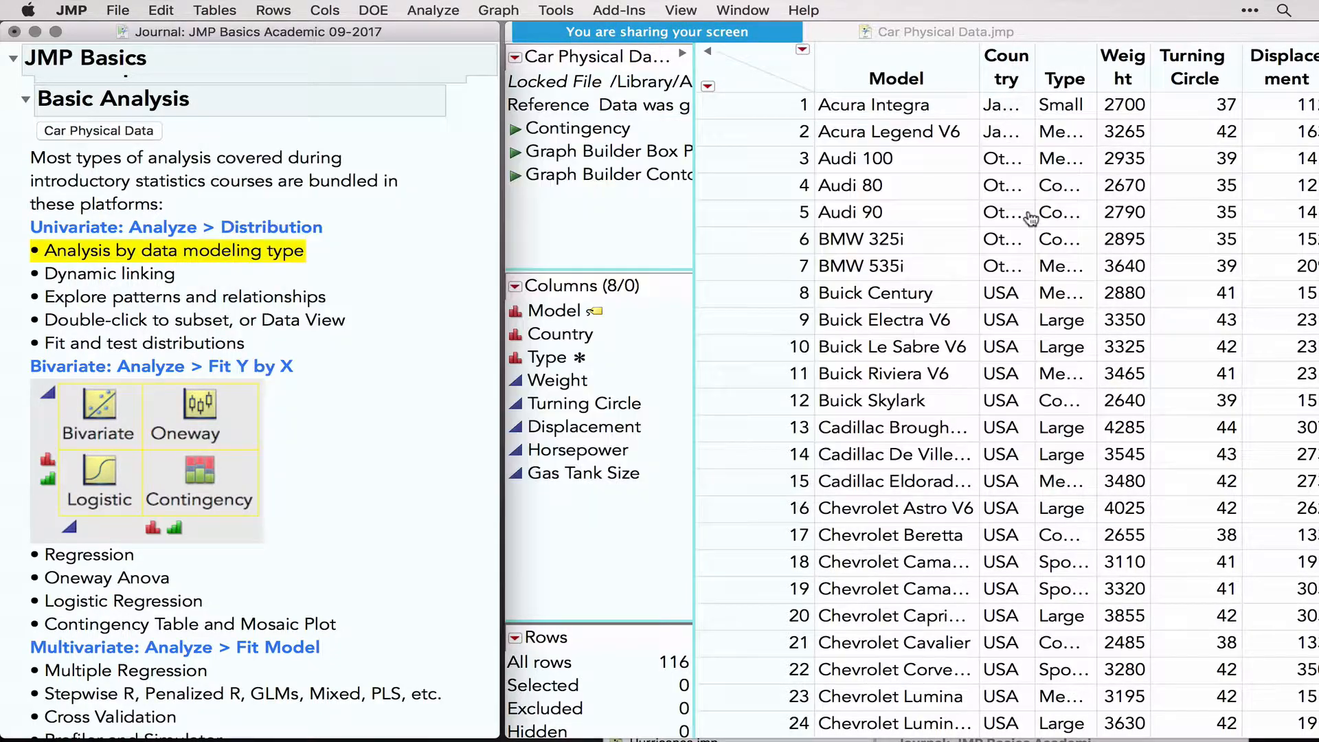
scroll(653, 472, "left", 10)
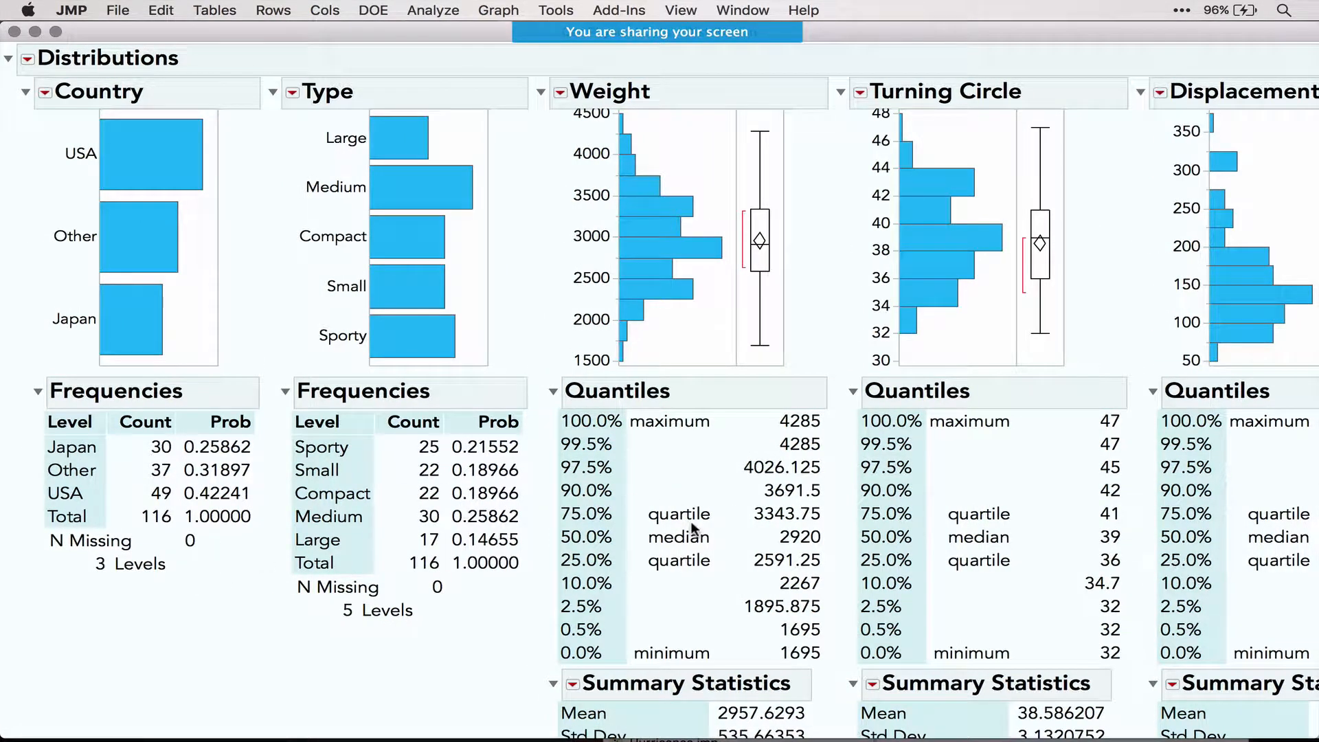
scroll(693, 527, "up", 1)
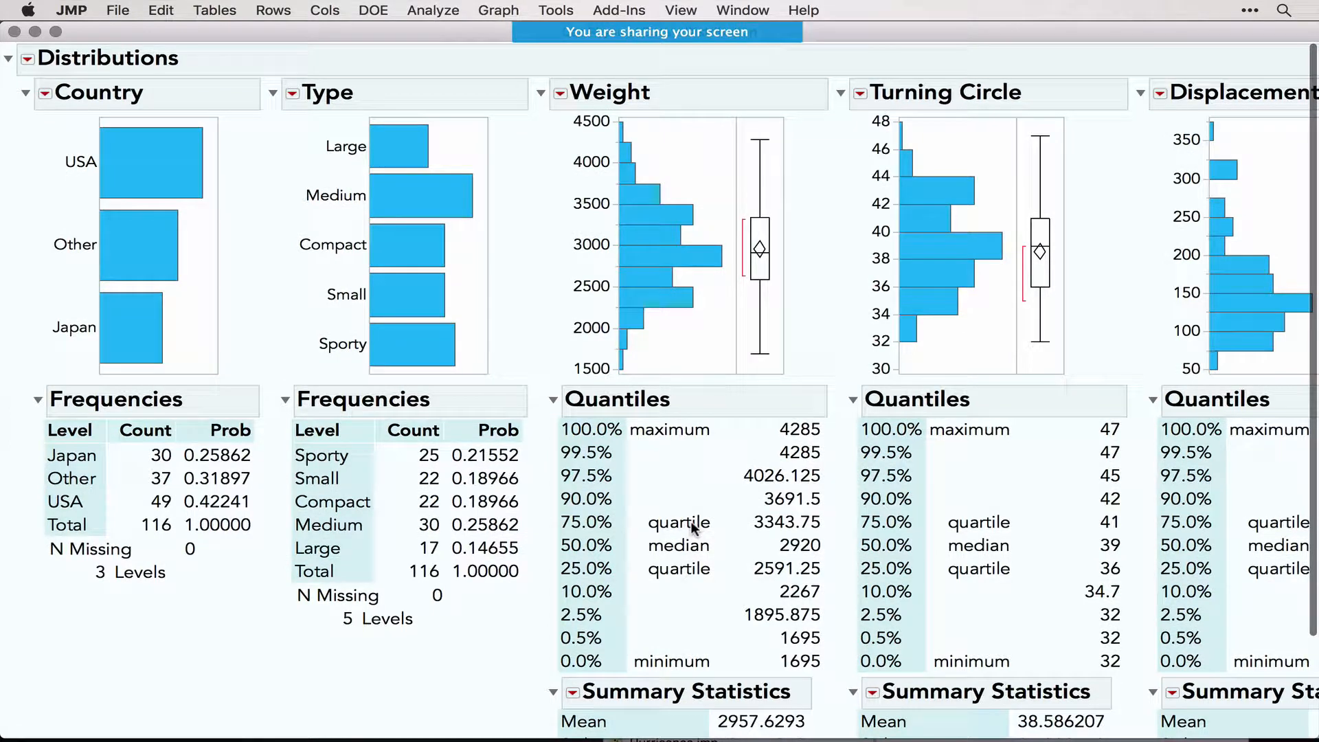
Select the USA and Japan bars of the Country histogram alternately to compare their highlighted shares across the other distributions
left_click(177, 168)
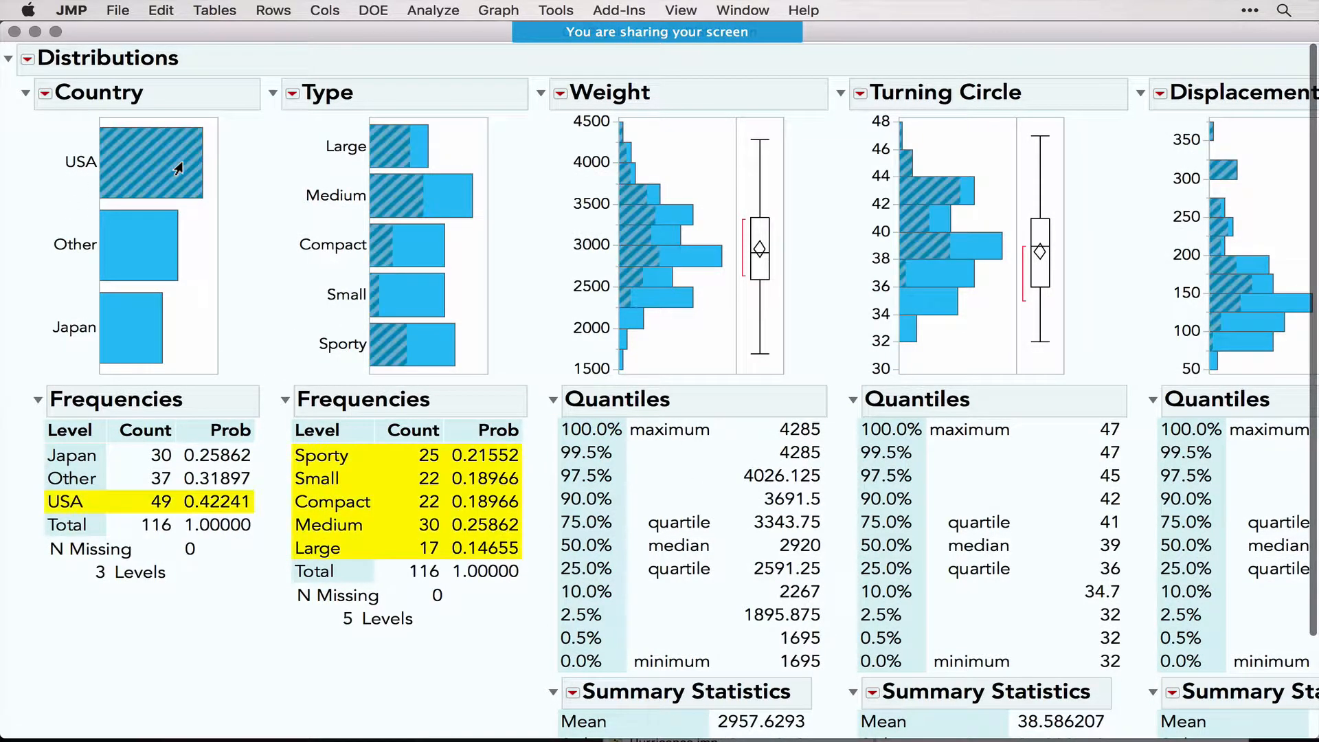
left_click(114, 331)
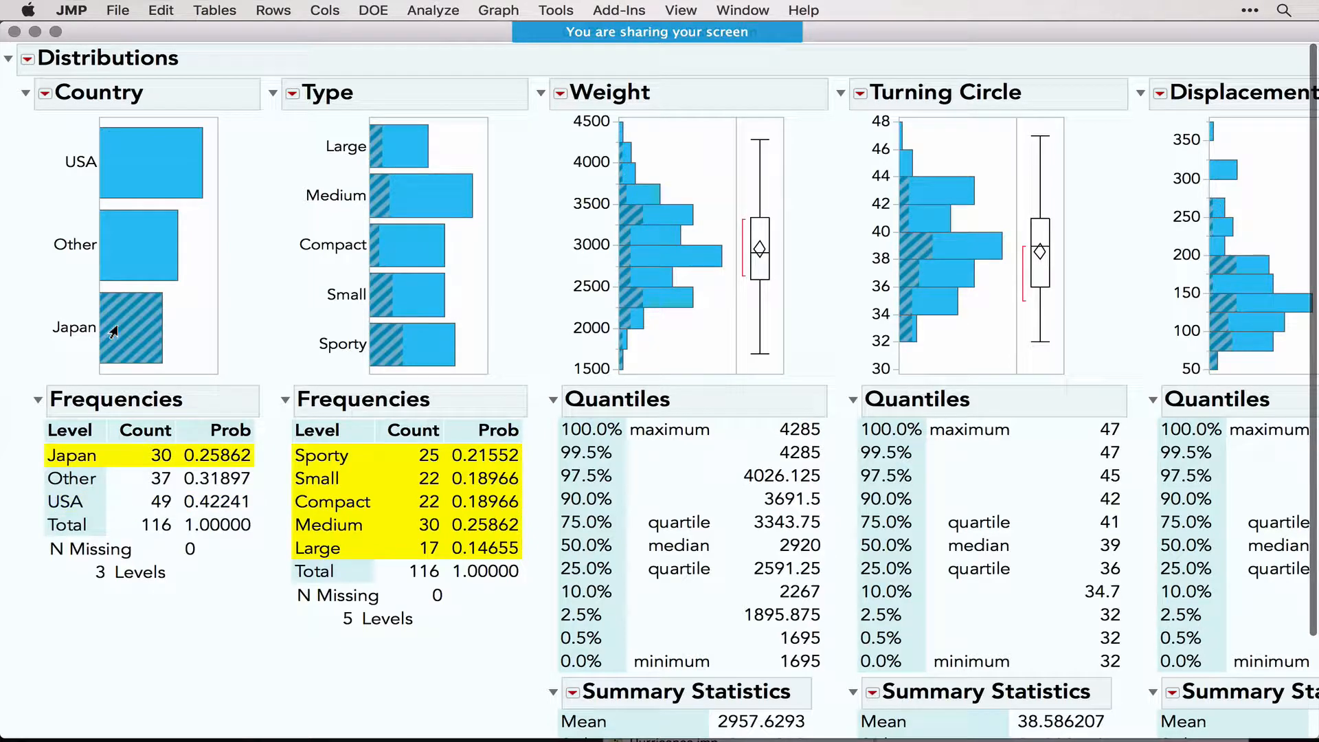
left_click(109, 172)
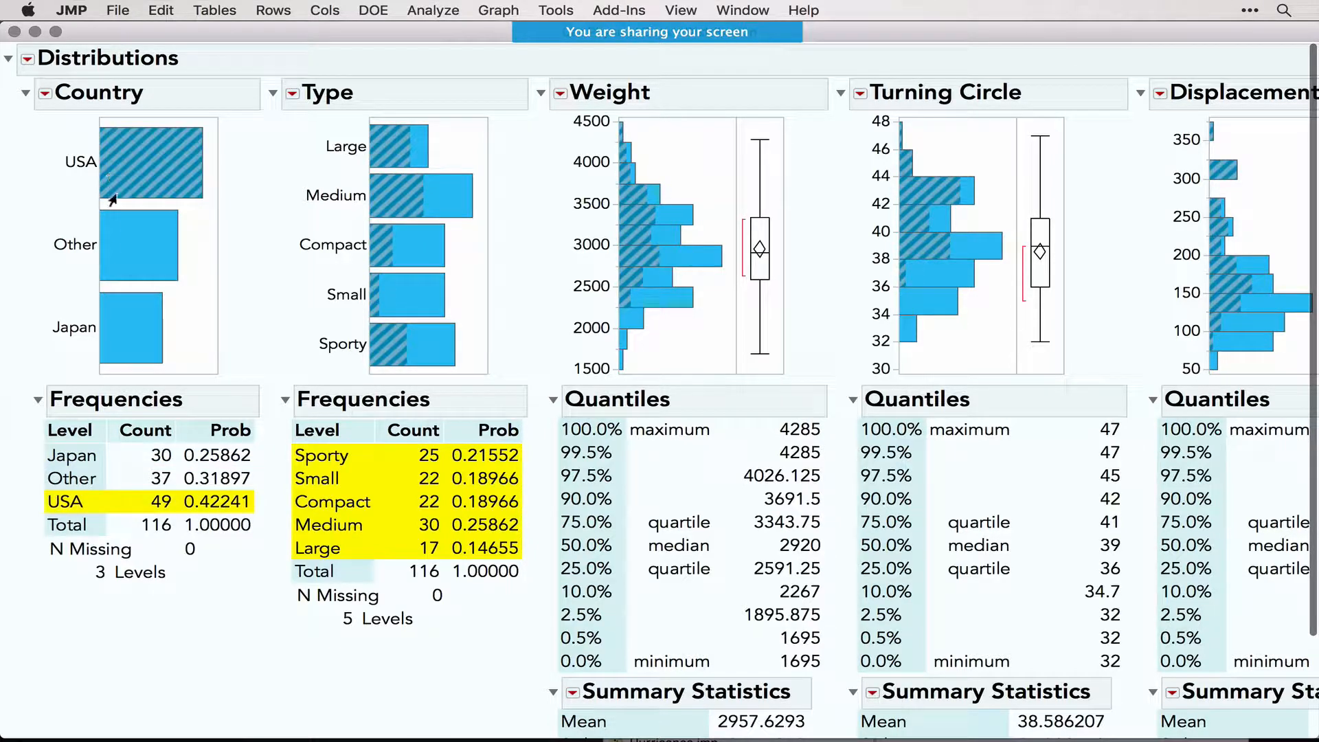
left_click(122, 329)
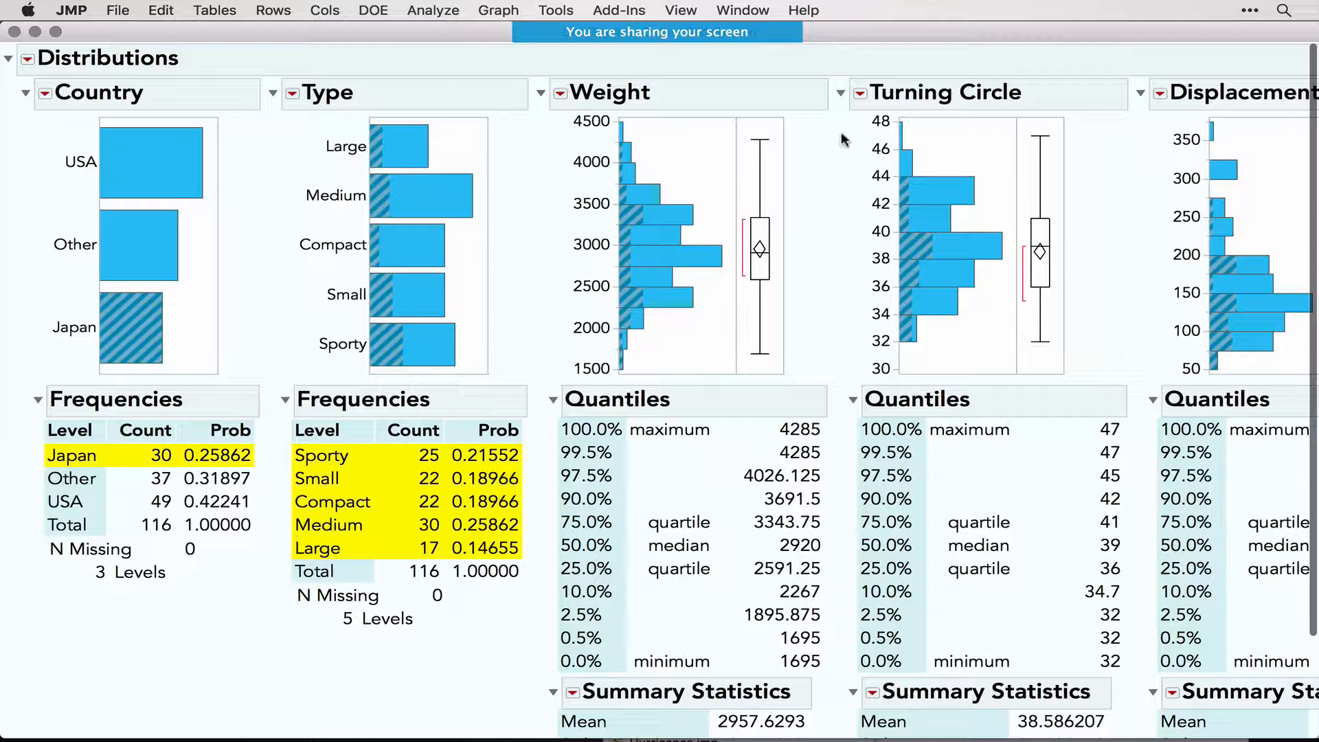
mouse_move(842, 133)
left_mouse_down()
mouse_move(844, 353)
mouse_move(845, 135)
mouse_move(855, 349)
left_mouse_up()
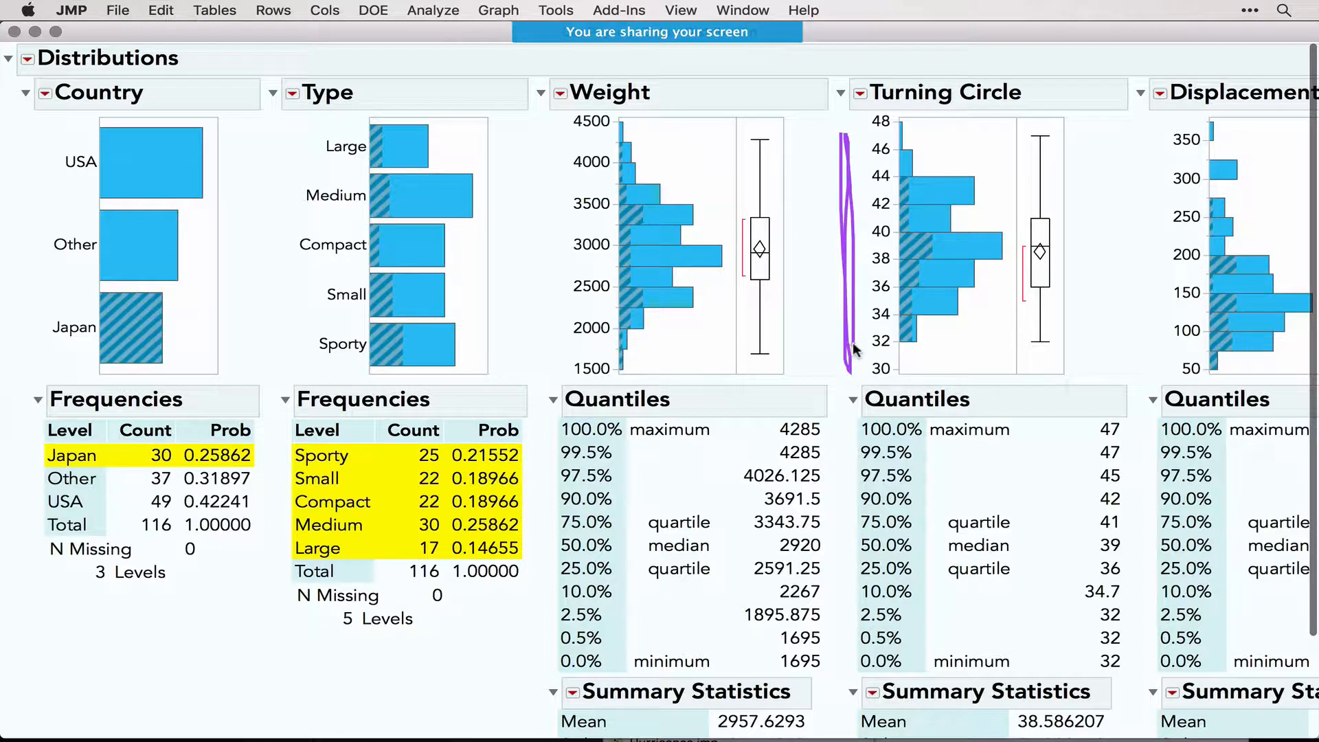
left_click(120, 162)
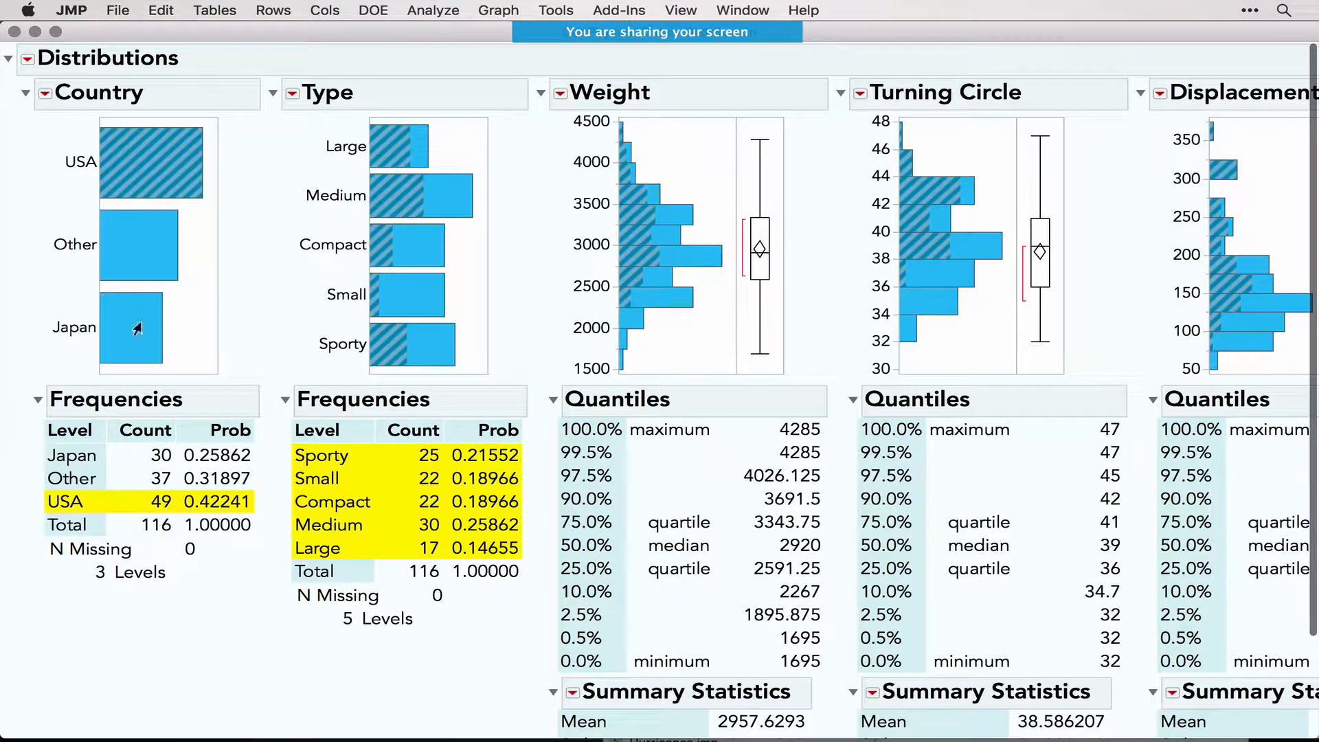
left_click(138, 354)
left_click(139, 154)
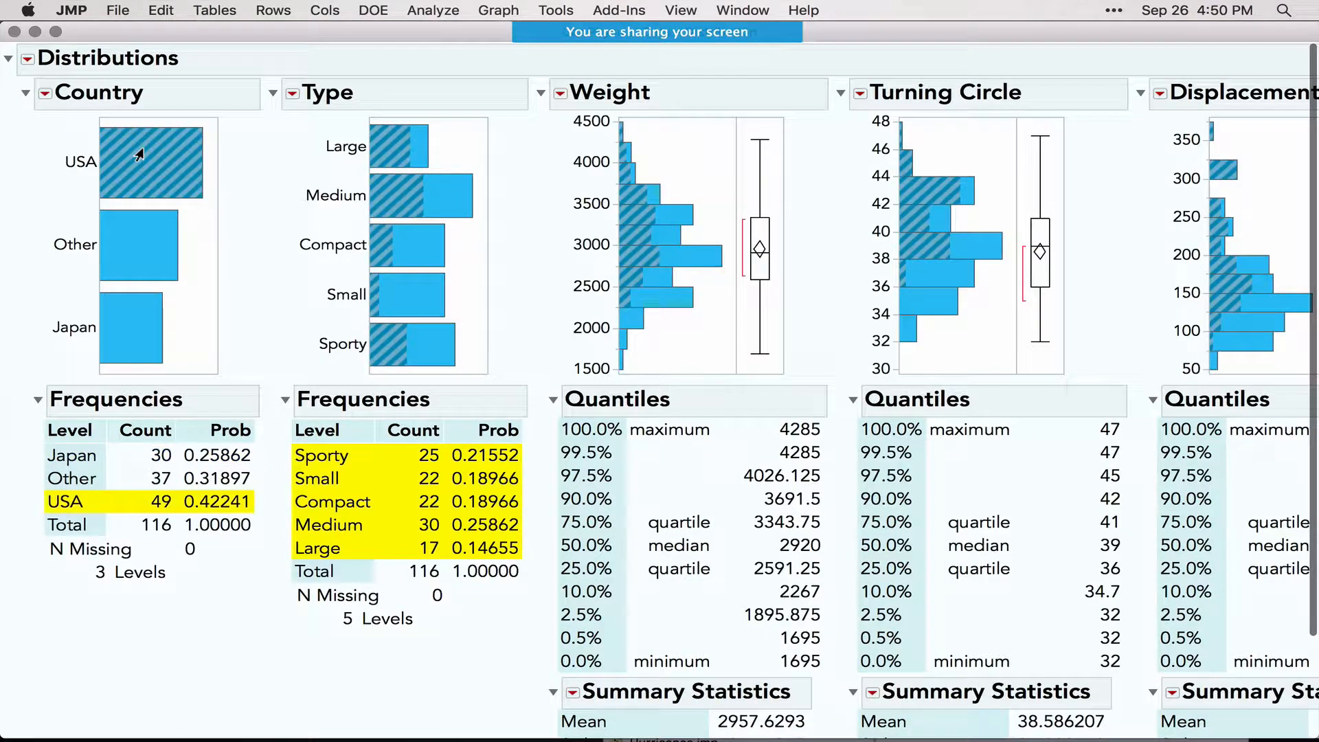
Select the upper bars of the Horsepower histogram and examine the linked highlighting in the Country, Type, Weight and Turning Circle distributions
scroll(702, 253, "right", 10)
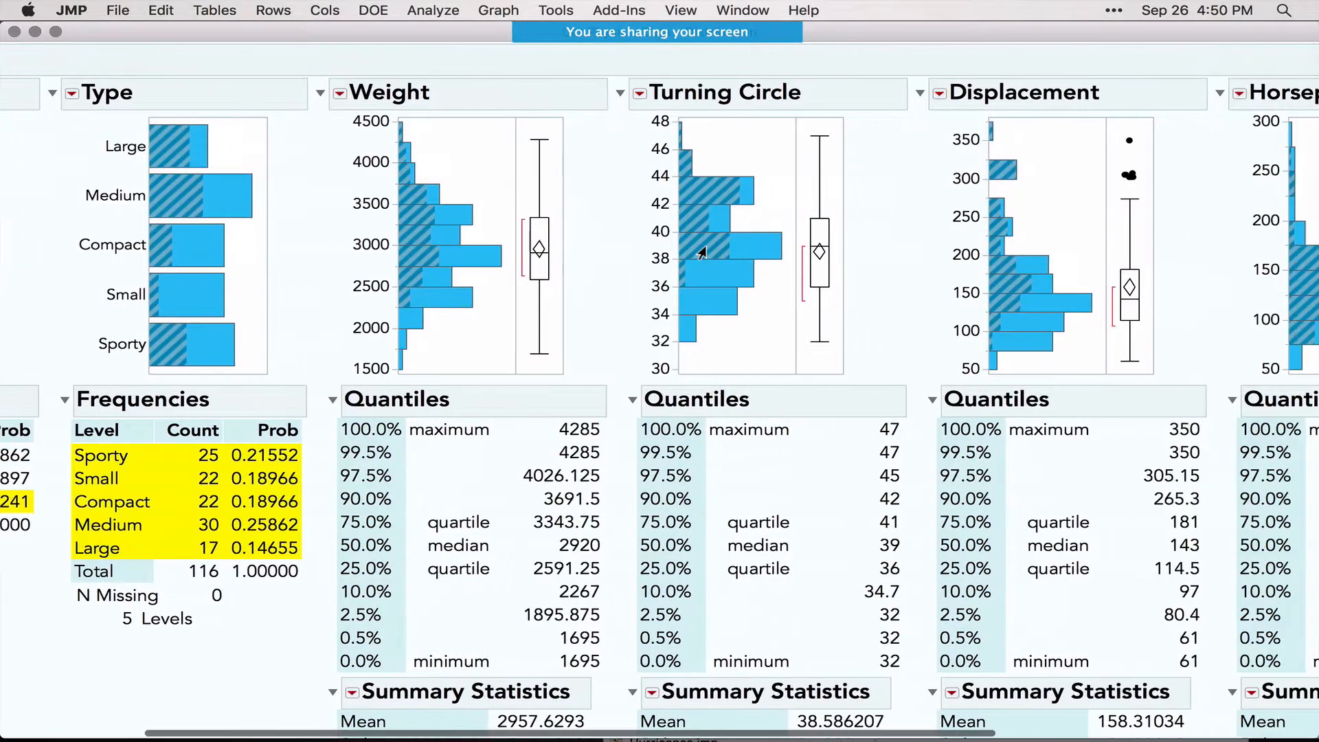
scroll(701, 252, "right", 2)
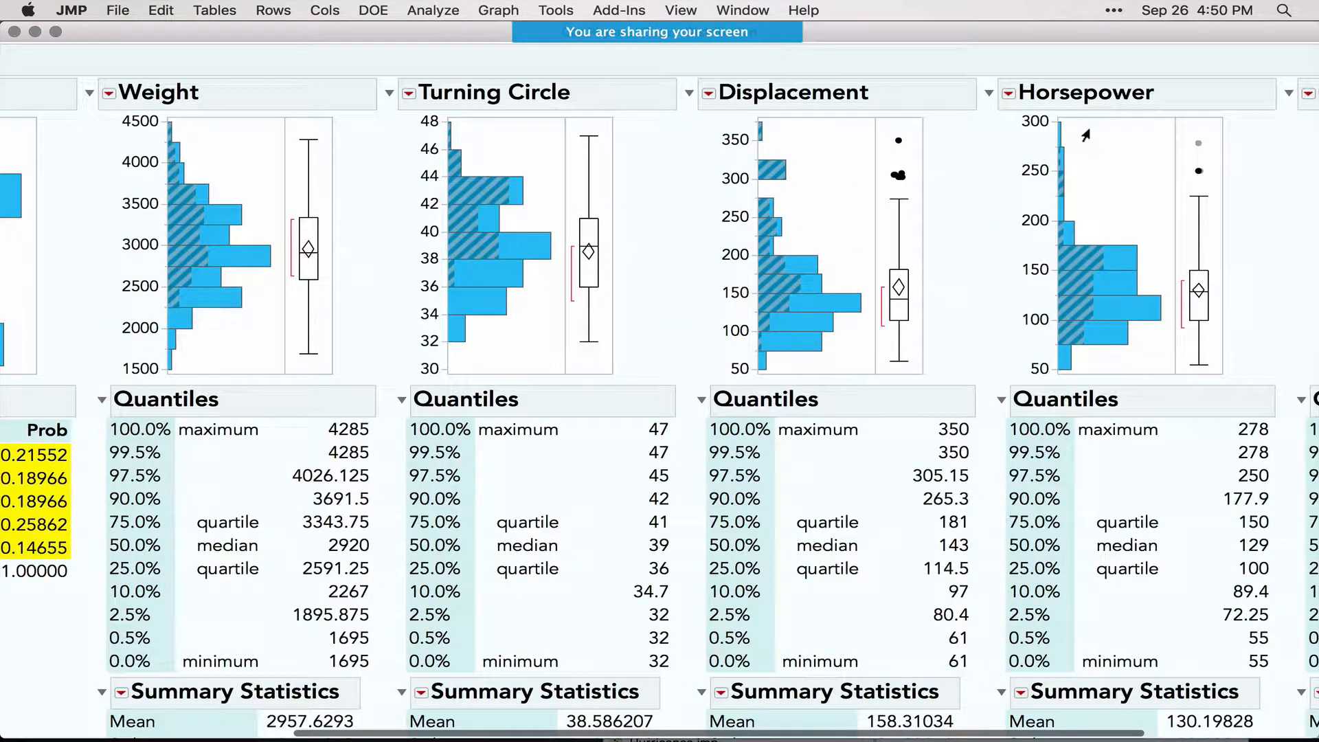
left_click_drag(1077, 131, 1121, 277)
scroll(811, 328, "left", 10)
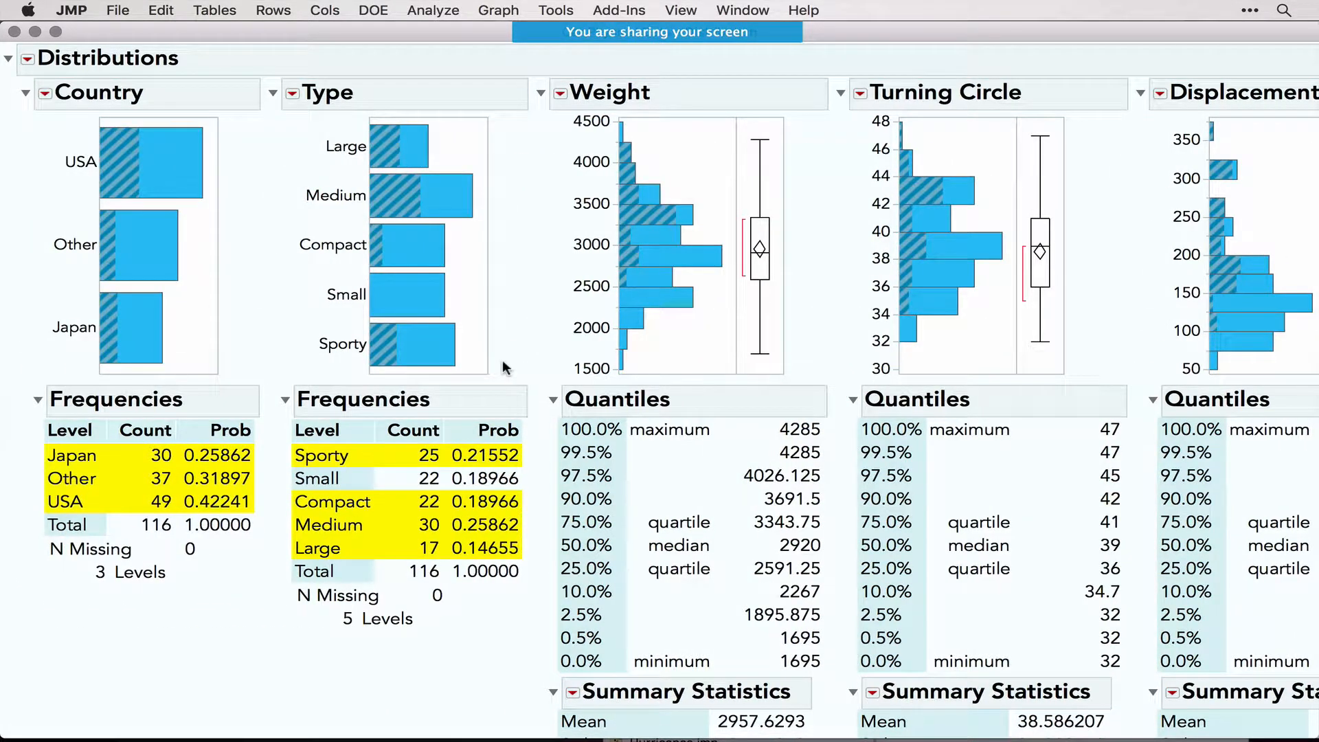
left_click_drag(506, 369, 507, 360)
left_click_drag(551, 133, 554, 267)
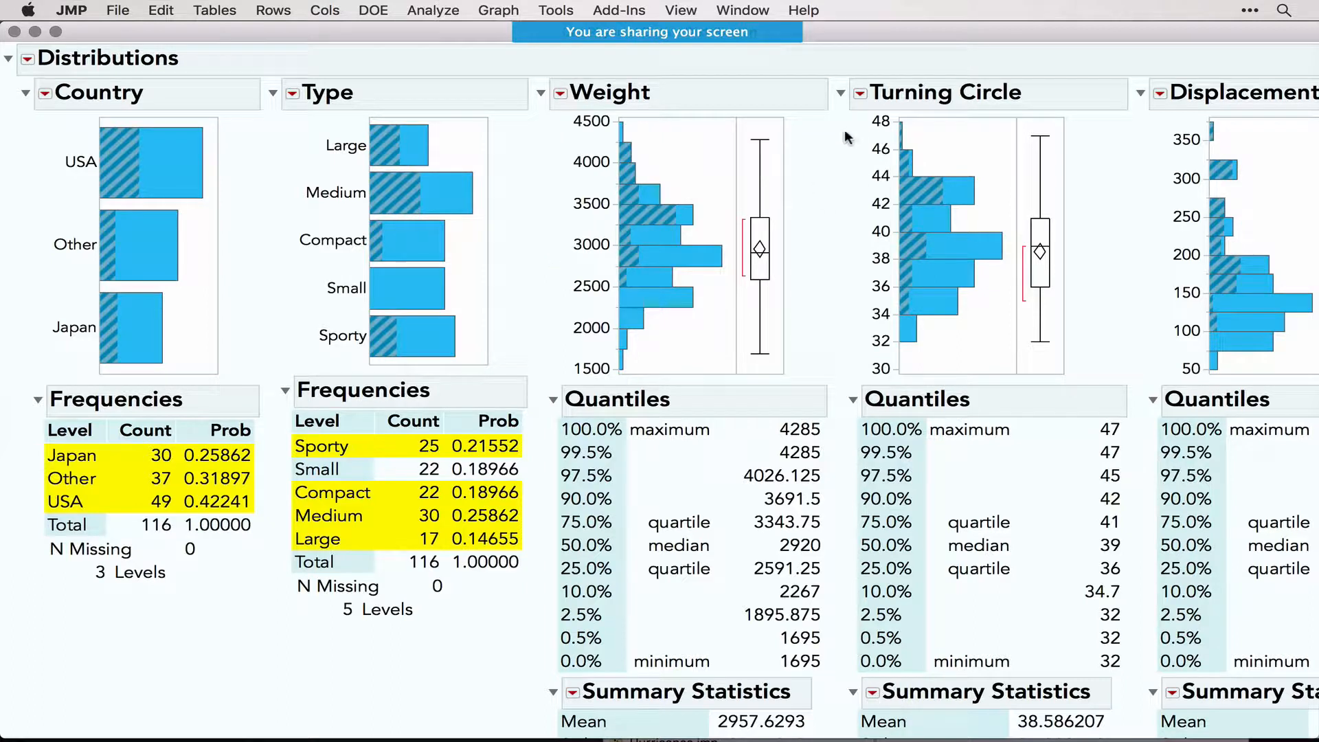
left_click_drag(843, 127, 846, 258)
mouse_move(249, 283)
left_mouse_down()
mouse_move(318, 284)
mouse_move(287, 292)
left_mouse_up()
Run Test Mean on Weight with a hypothesized mean of 3060 and examine its t test results and curve
left_click(560, 93)
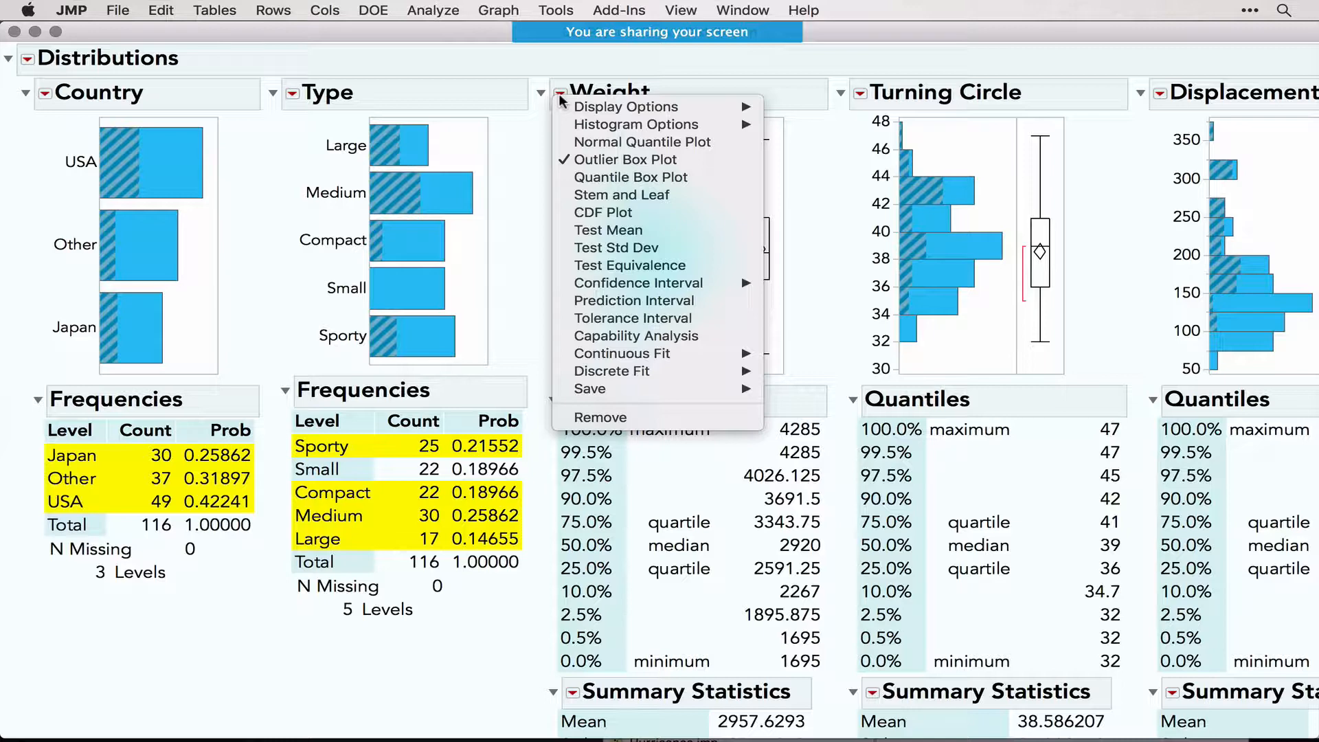
left_click(613, 231)
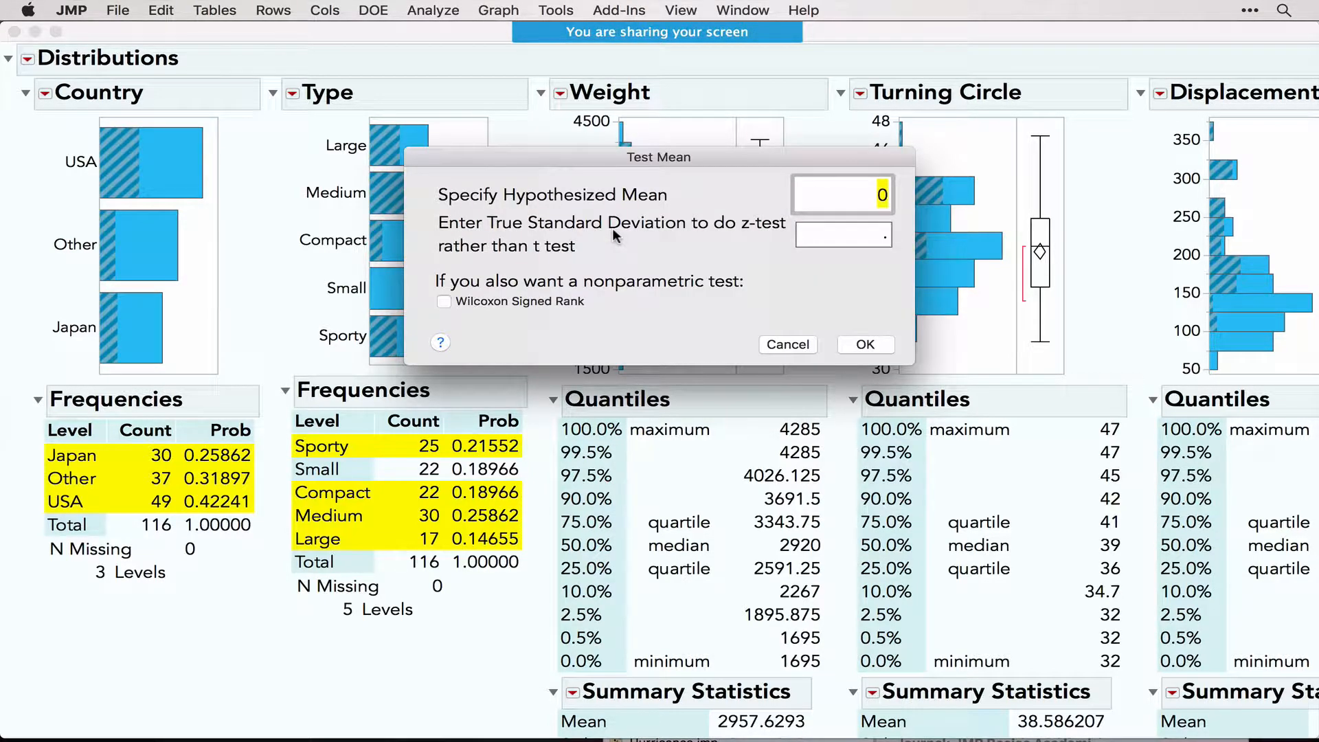
type("3060")
left_click(865, 344)
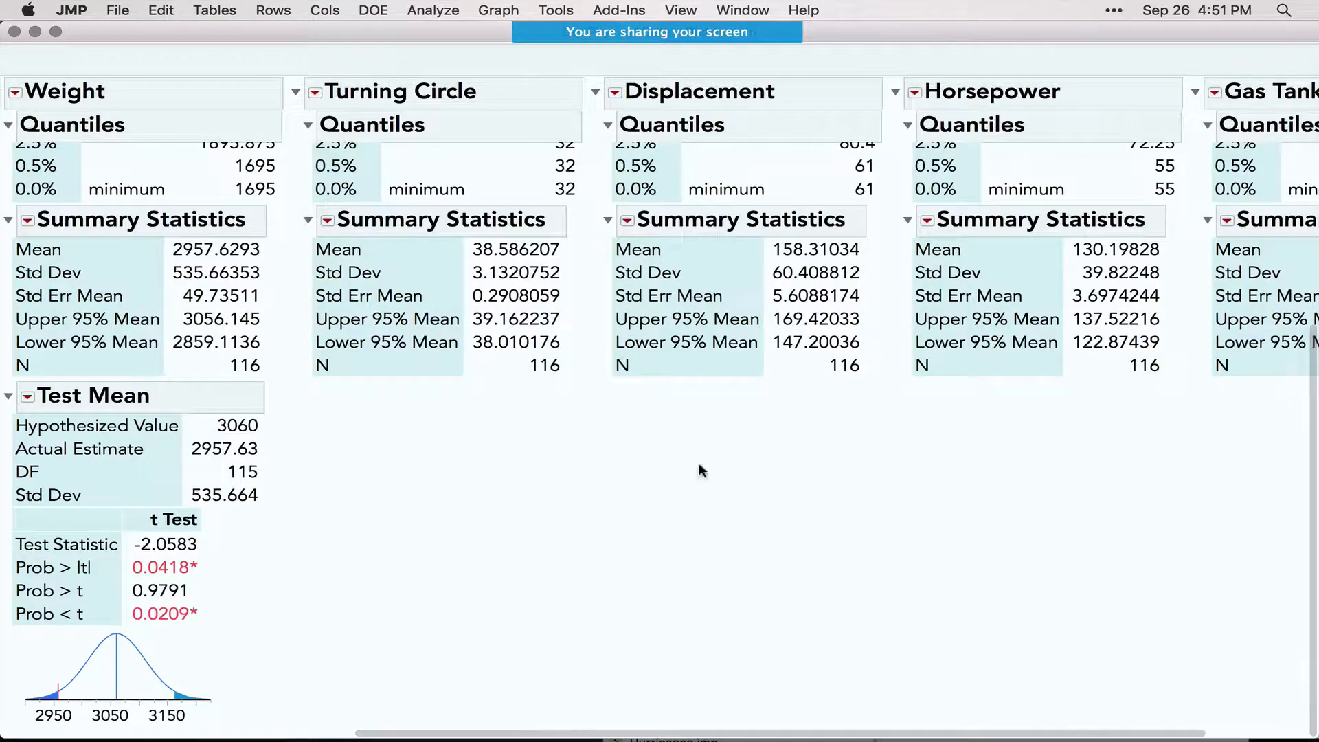
scroll(439, 619, "left", 5)
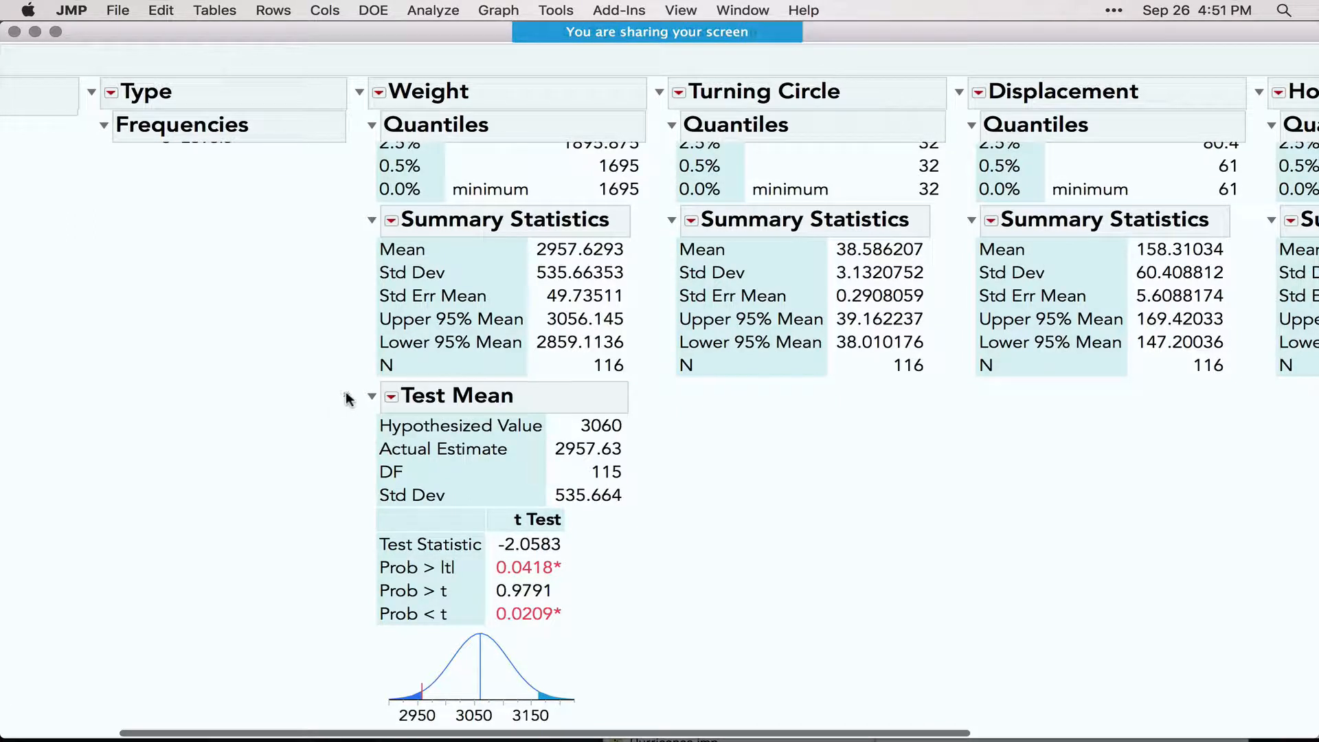
left_click_drag(347, 397, 359, 715)
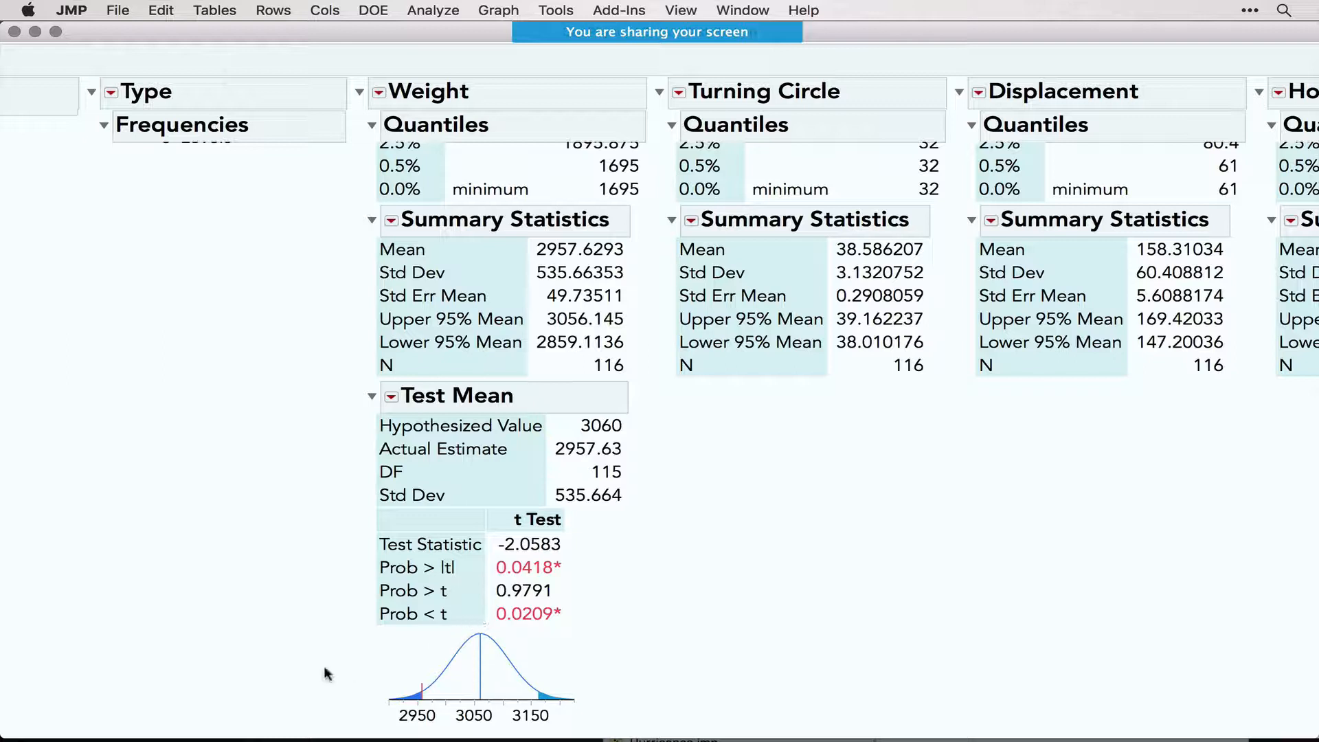
mouse_move(329, 654)
left_mouse_down()
mouse_move(359, 653)
mouse_move(419, 687)
mouse_move(424, 676)
left_mouse_up()
mouse_move(632, 565)
left_mouse_down()
mouse_move(576, 566)
mouse_move(589, 558)
mouse_move(588, 577)
left_mouse_up()
mouse_move(477, 574)
left_mouse_down()
mouse_move(476, 628)
mouse_move(485, 615)
left_mouse_up()
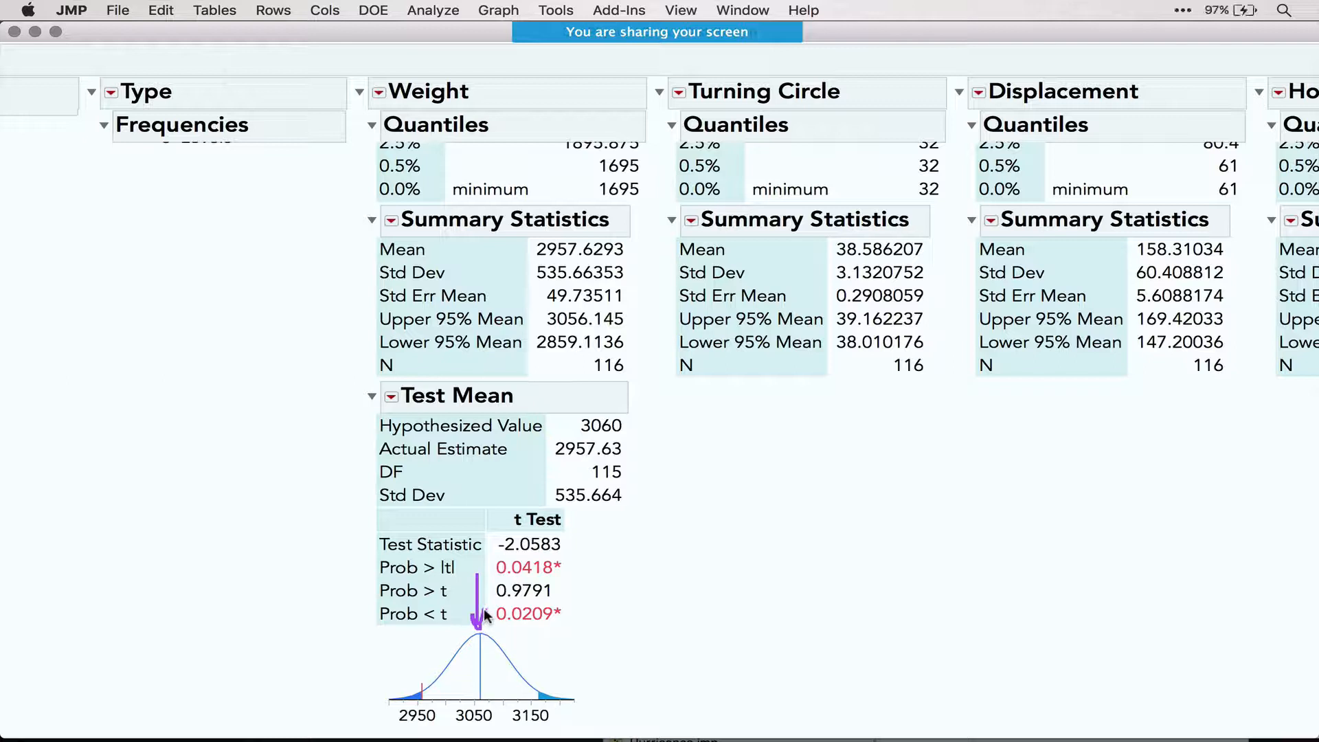
In the P-value animation for the Weight mean test, lower the hypothesized mean to about 3047 and set the sample size to 50
left_click(391, 397)
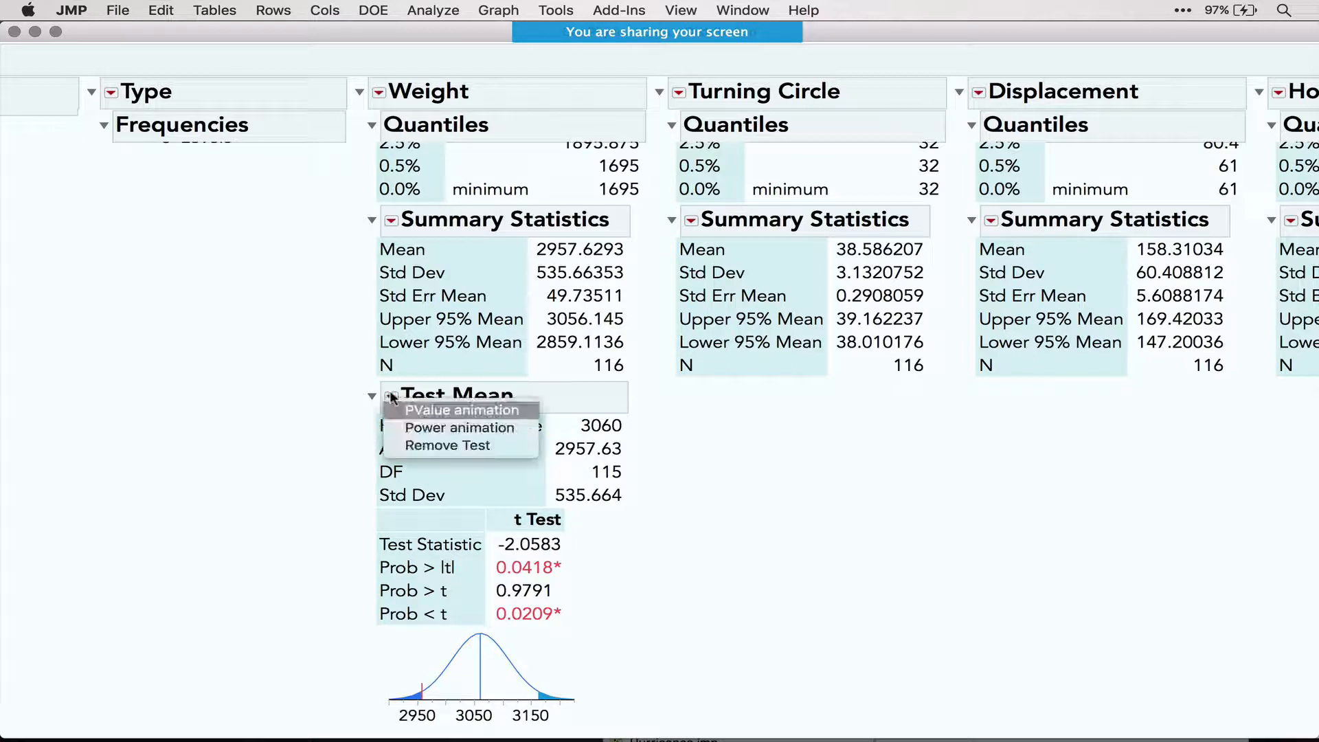
left_click(438, 409)
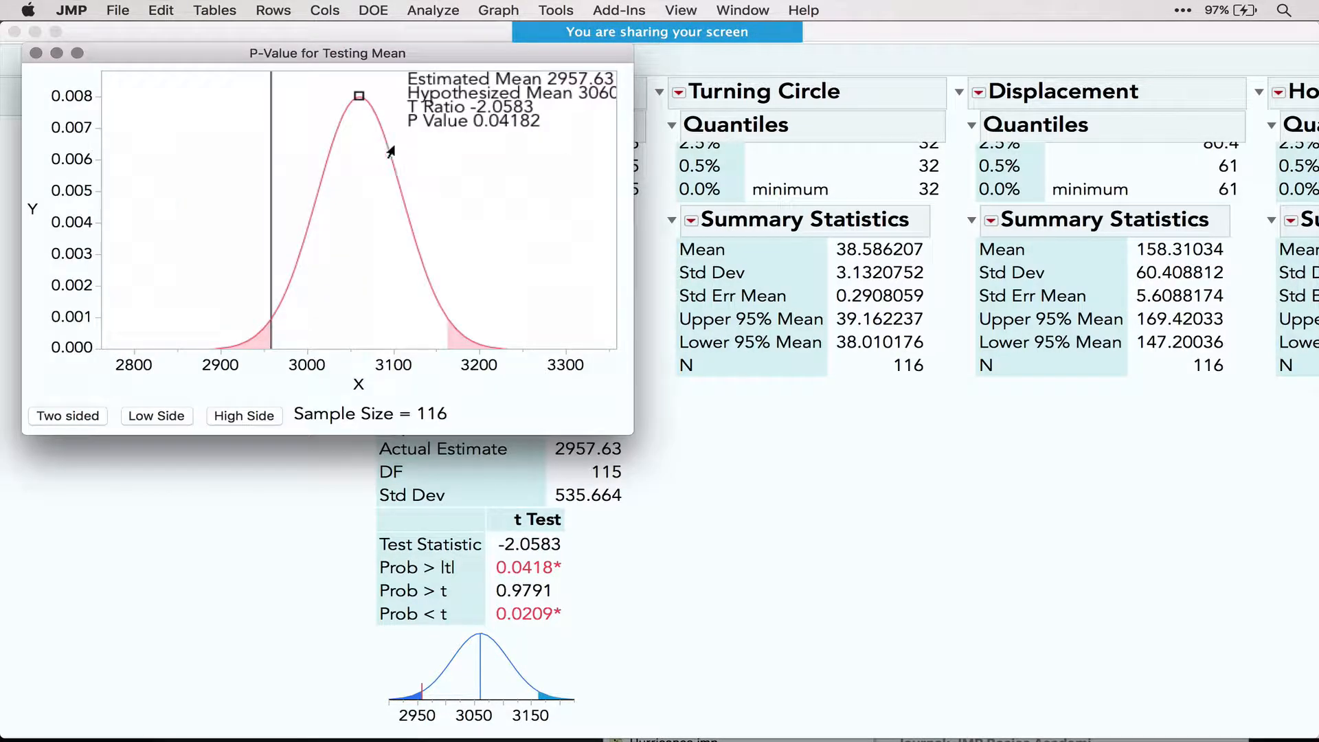
mouse_move(356, 101)
left_mouse_down()
mouse_move(381, 97)
mouse_move(289, 103)
mouse_move(395, 101)
mouse_move(289, 110)
mouse_move(373, 117)
mouse_move(336, 120)
mouse_move(351, 122)
left_mouse_up()
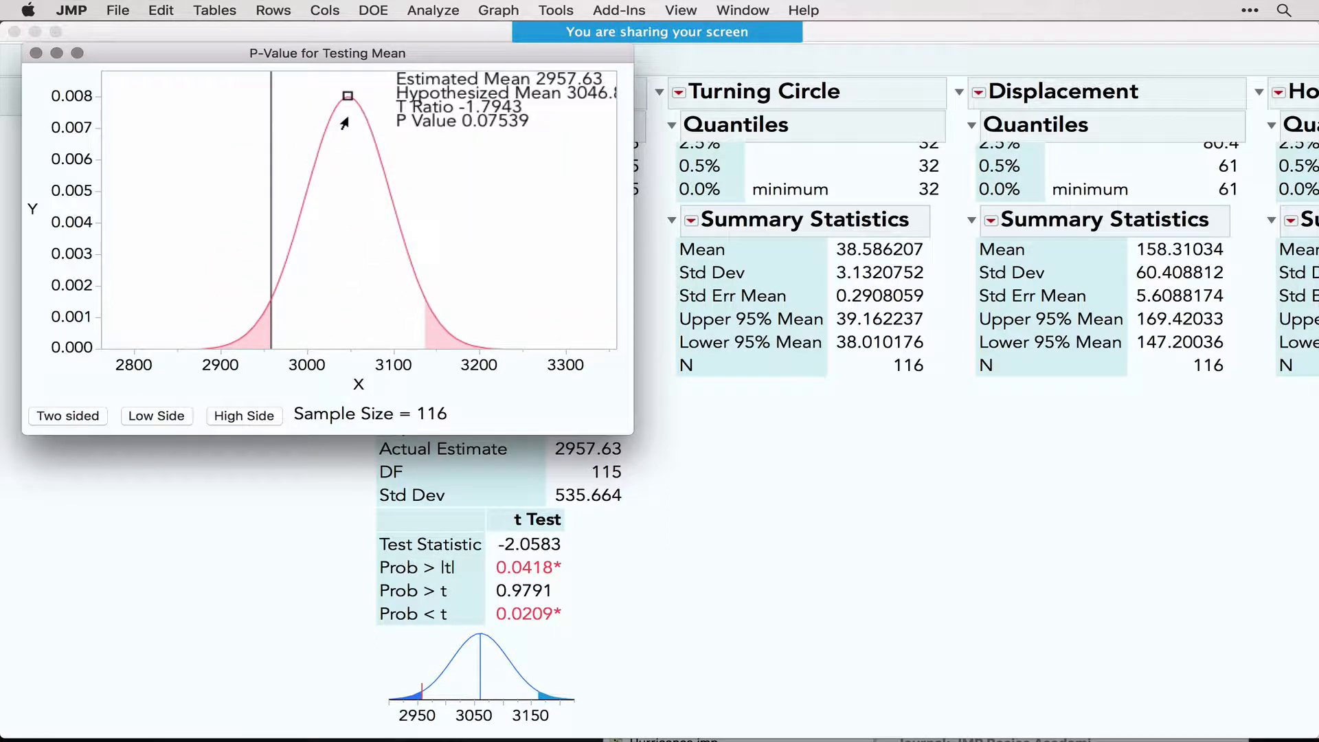
left_click(435, 412)
type("50")
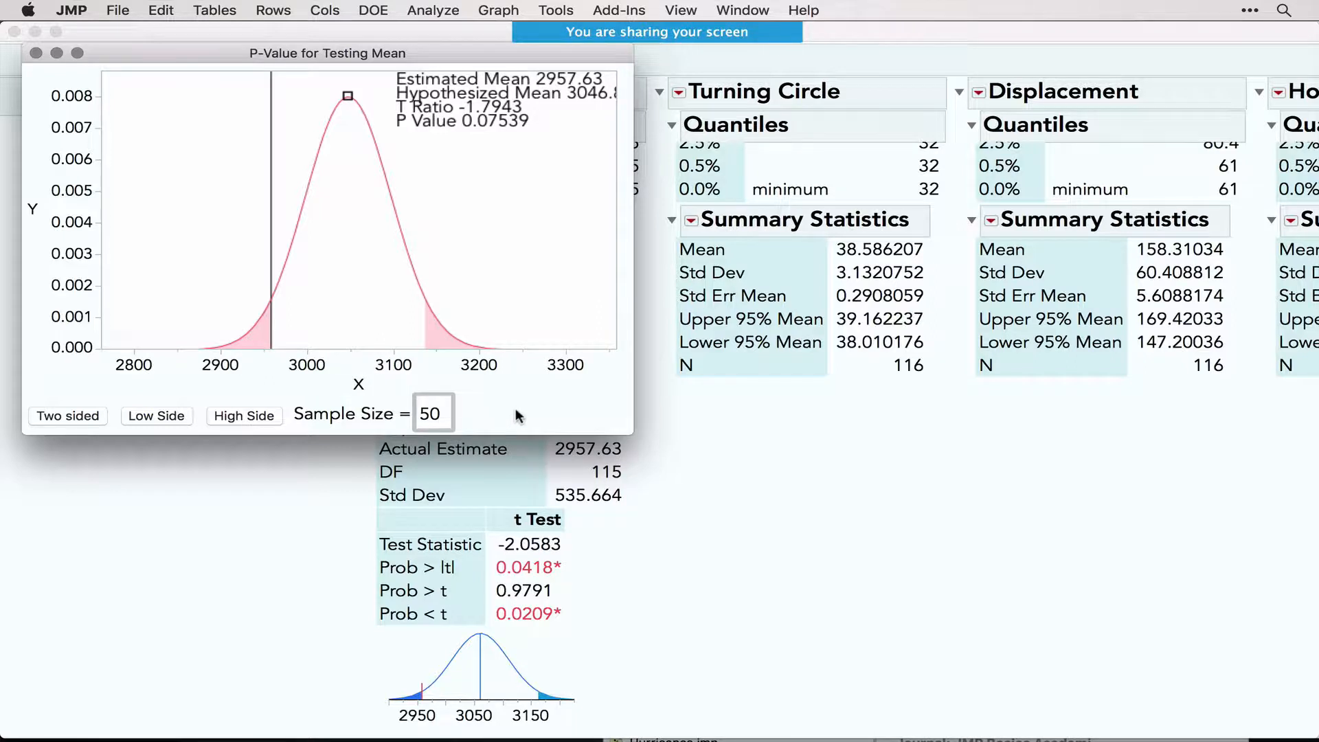
key("Return")
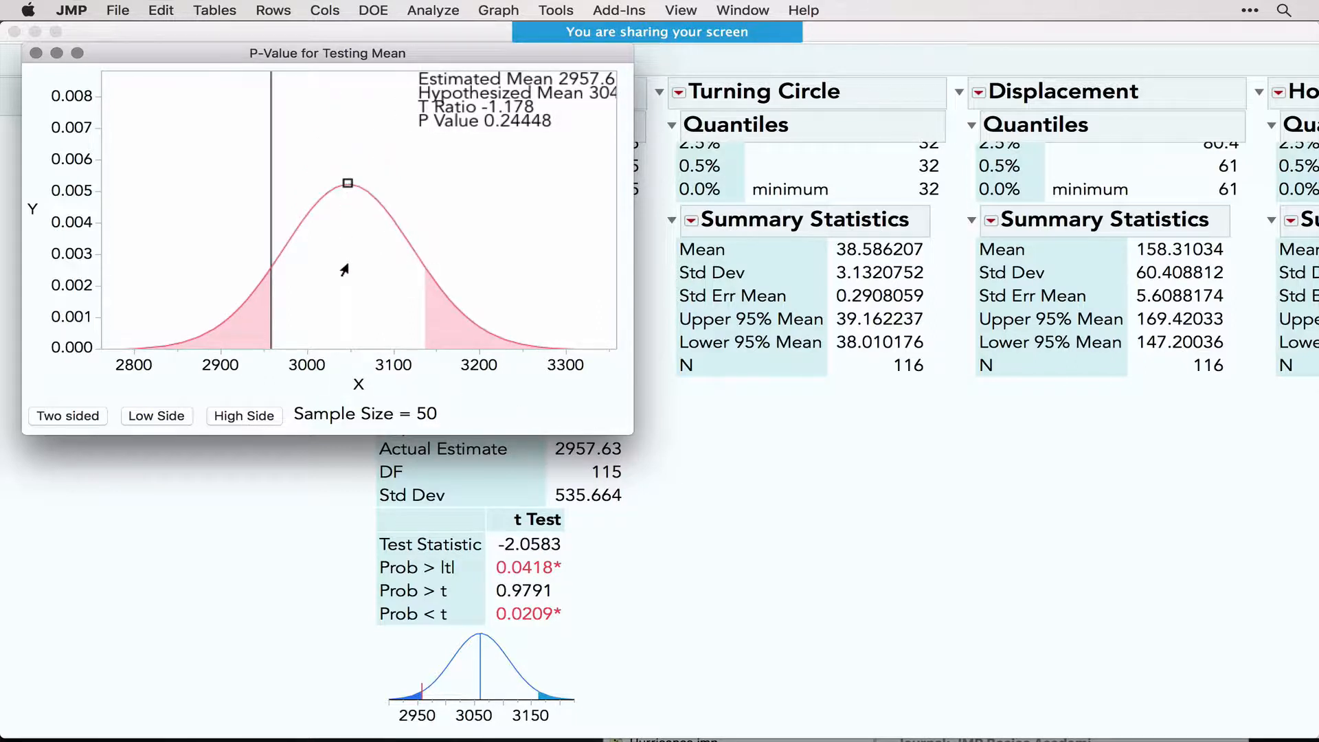
Close the P-value animation and the Distribution report, and bring the Car Physical Data table to the front
left_click(35, 53)
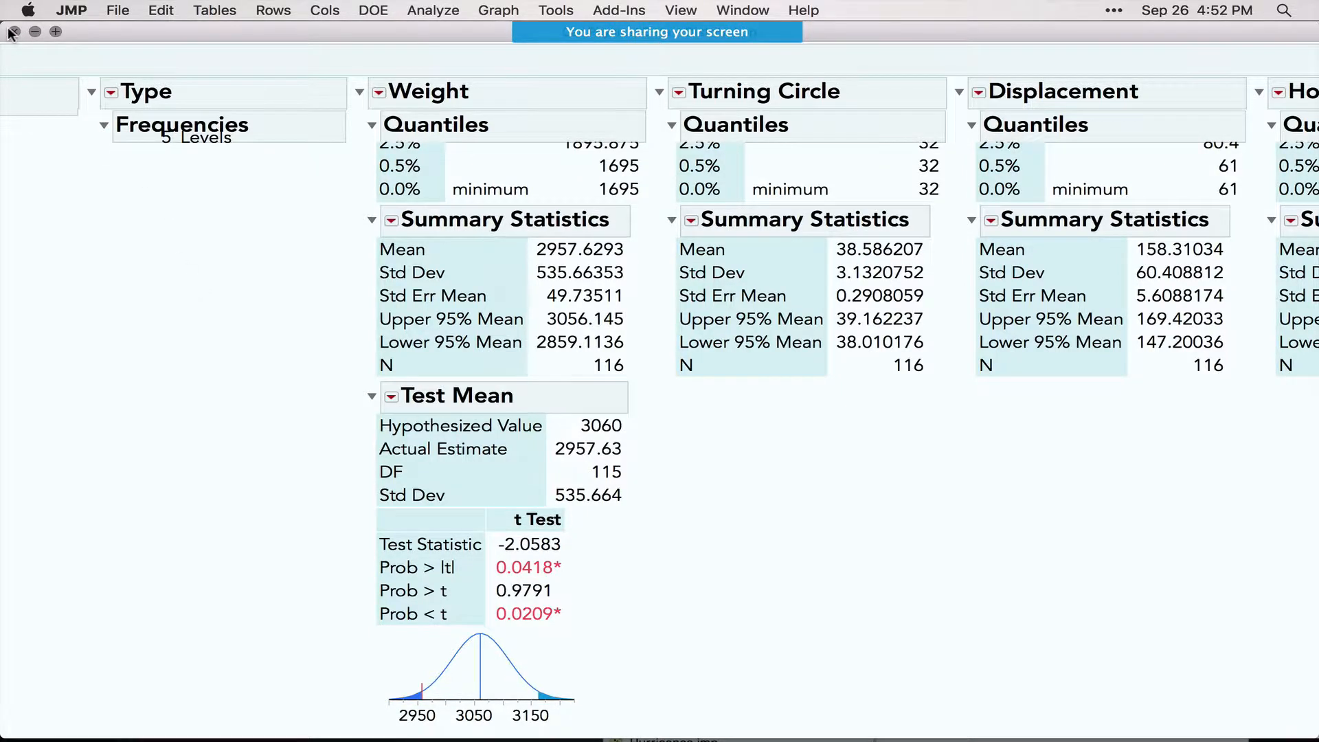
left_click(13, 32)
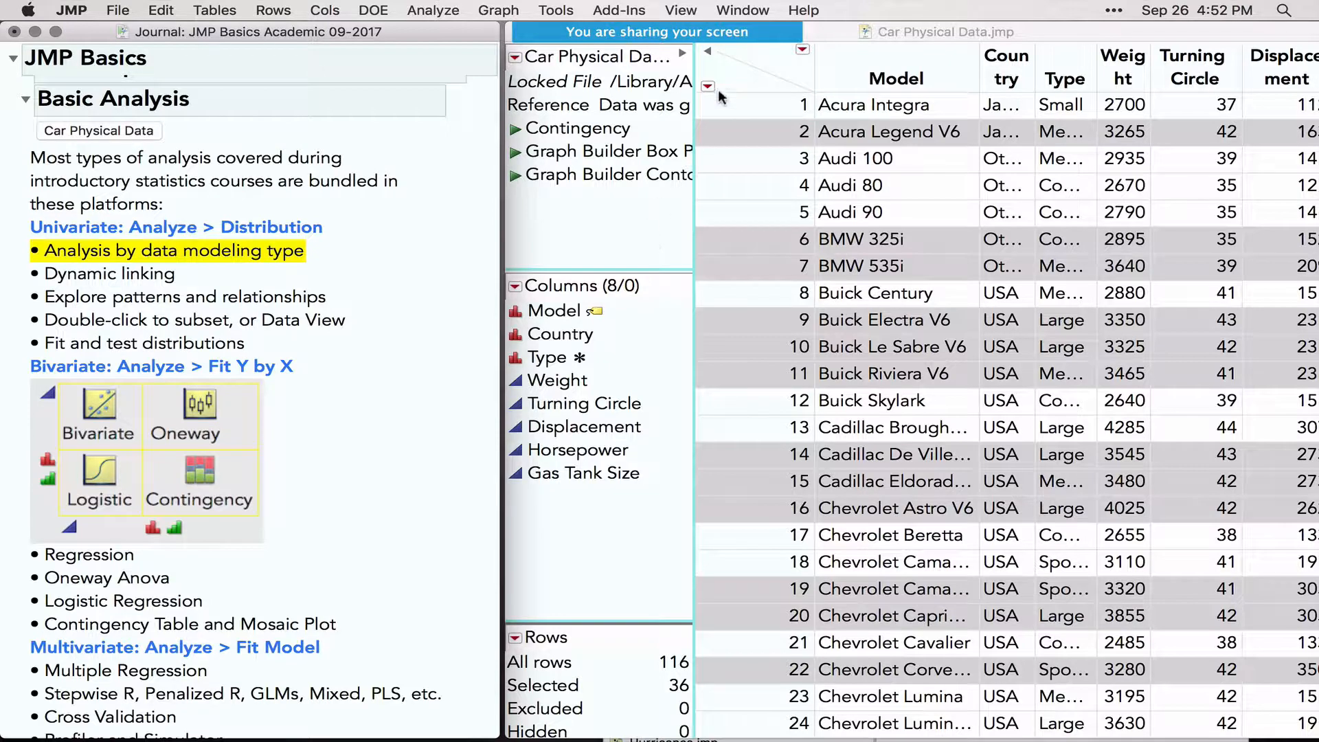
left_click(745, 79)
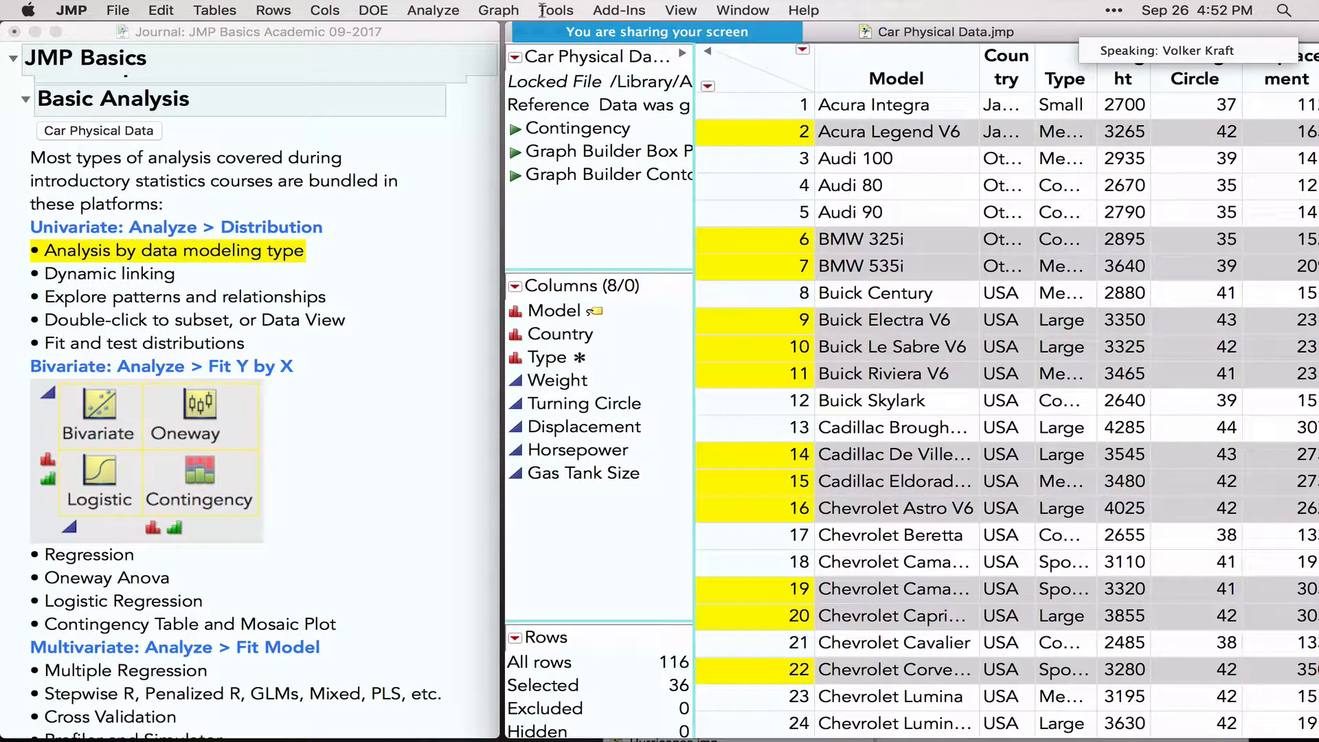
Highlight the Regression bullet under the Bivariate heading in the journal and bring the Fit Y by X overview into view
left_click(106, 564)
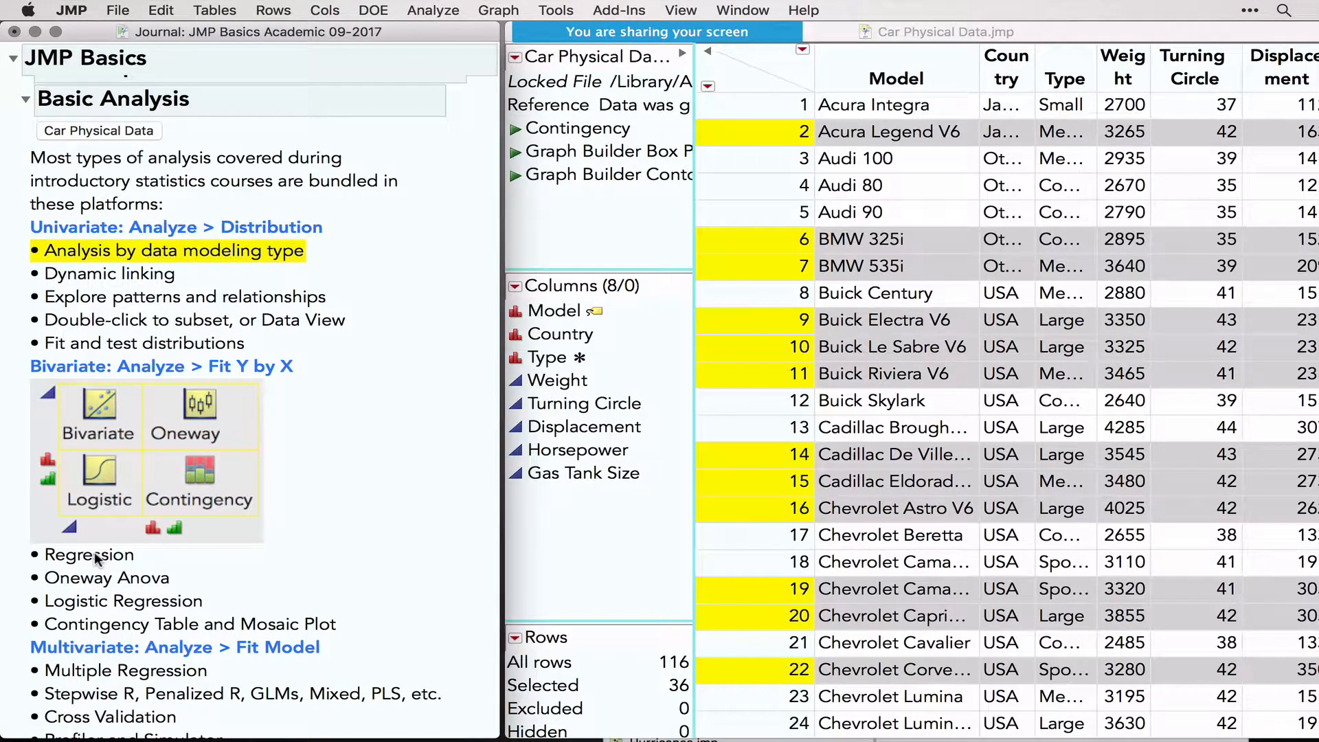
left_click(96, 558)
scroll(96, 557, "down", 5)
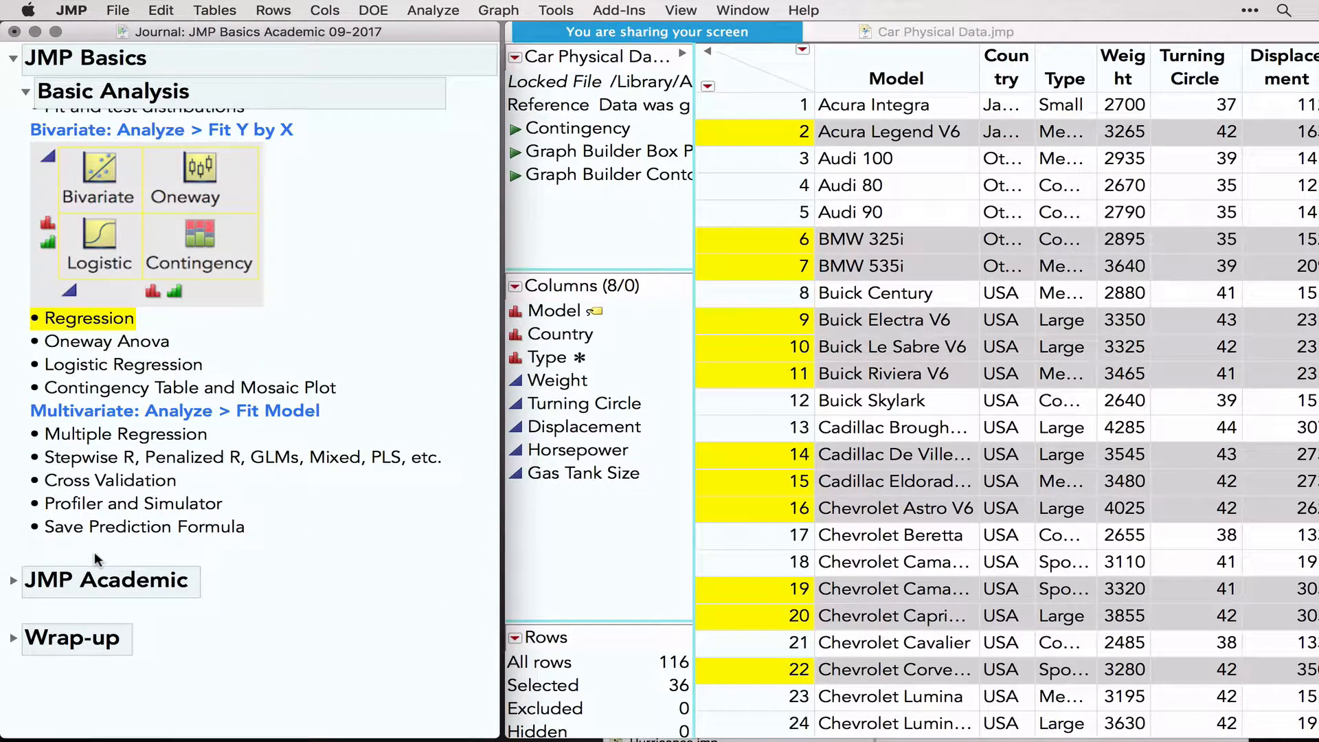
scroll(247, 324, "up", 1)
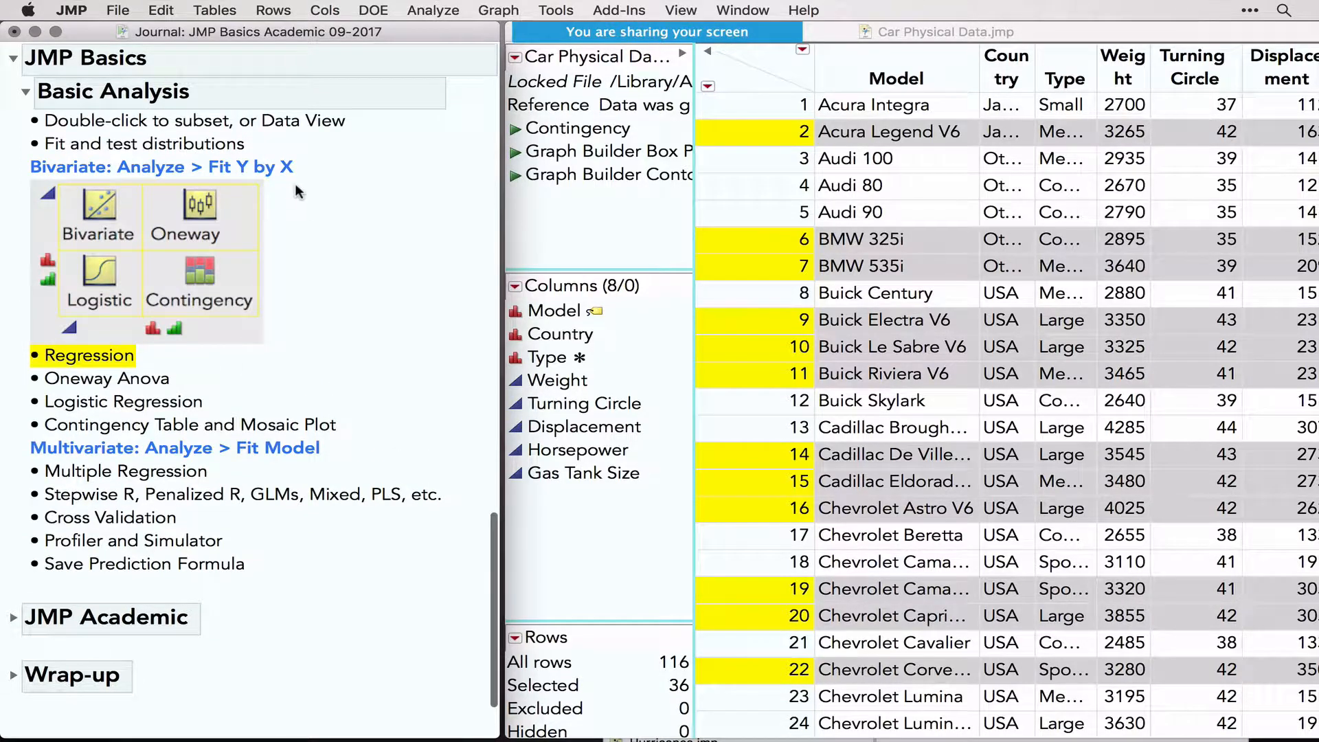
mouse_move(295, 183)
left_mouse_down()
mouse_move(112, 162)
mouse_move(19, 328)
mouse_move(312, 311)
mouse_move(295, 184)
left_mouse_up()
key("Escape")
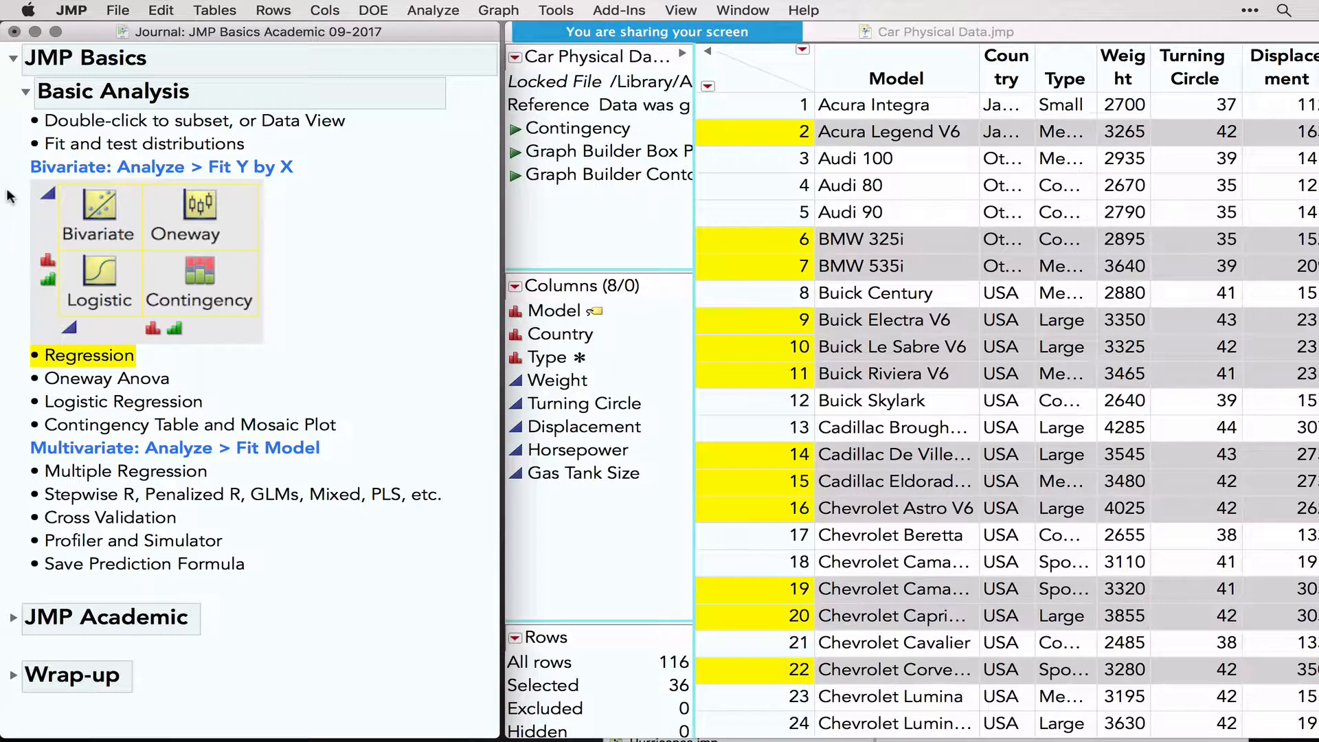
mouse_move(6, 187)
left_mouse_down()
mouse_move(6, 324)
mouse_move(237, 311)
left_mouse_up()
key("Escape")
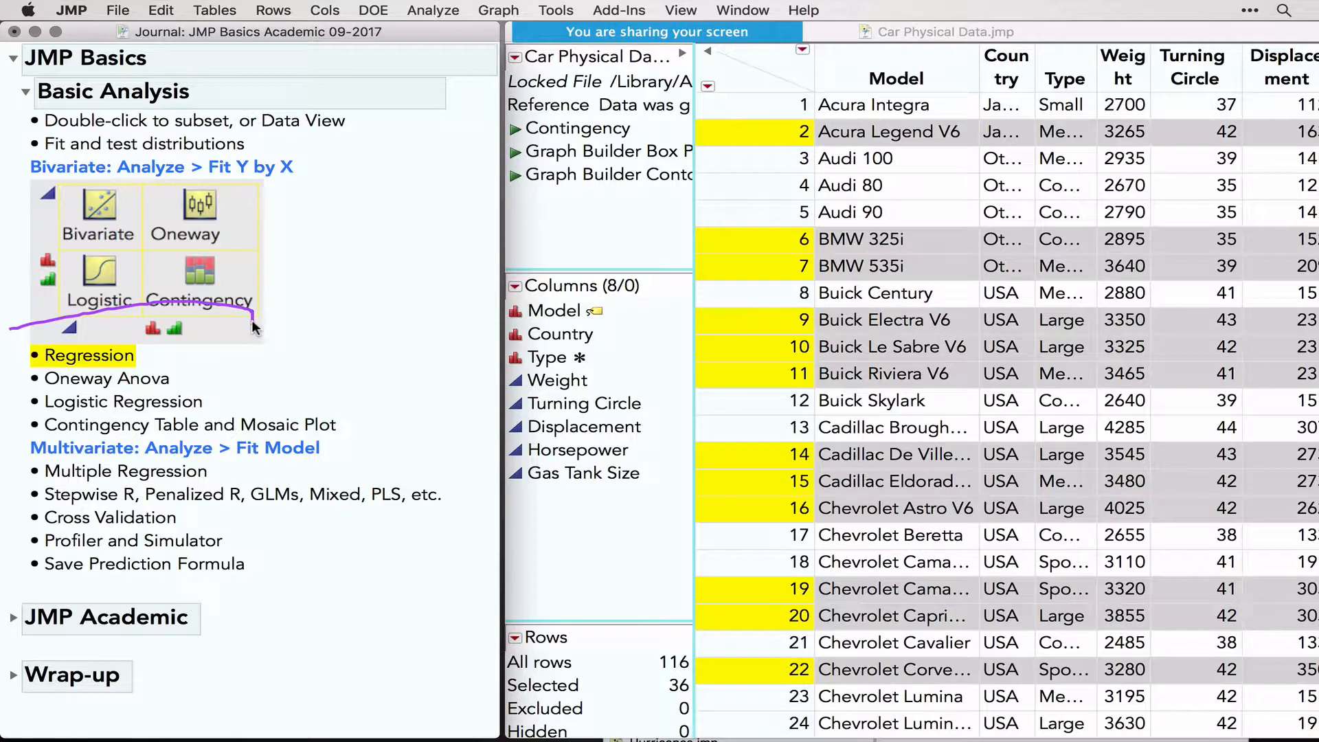
key("Escape")
Run Fit Y by X with Horsepower as the response and Type and Displacement as the factors
left_click(444, 8)
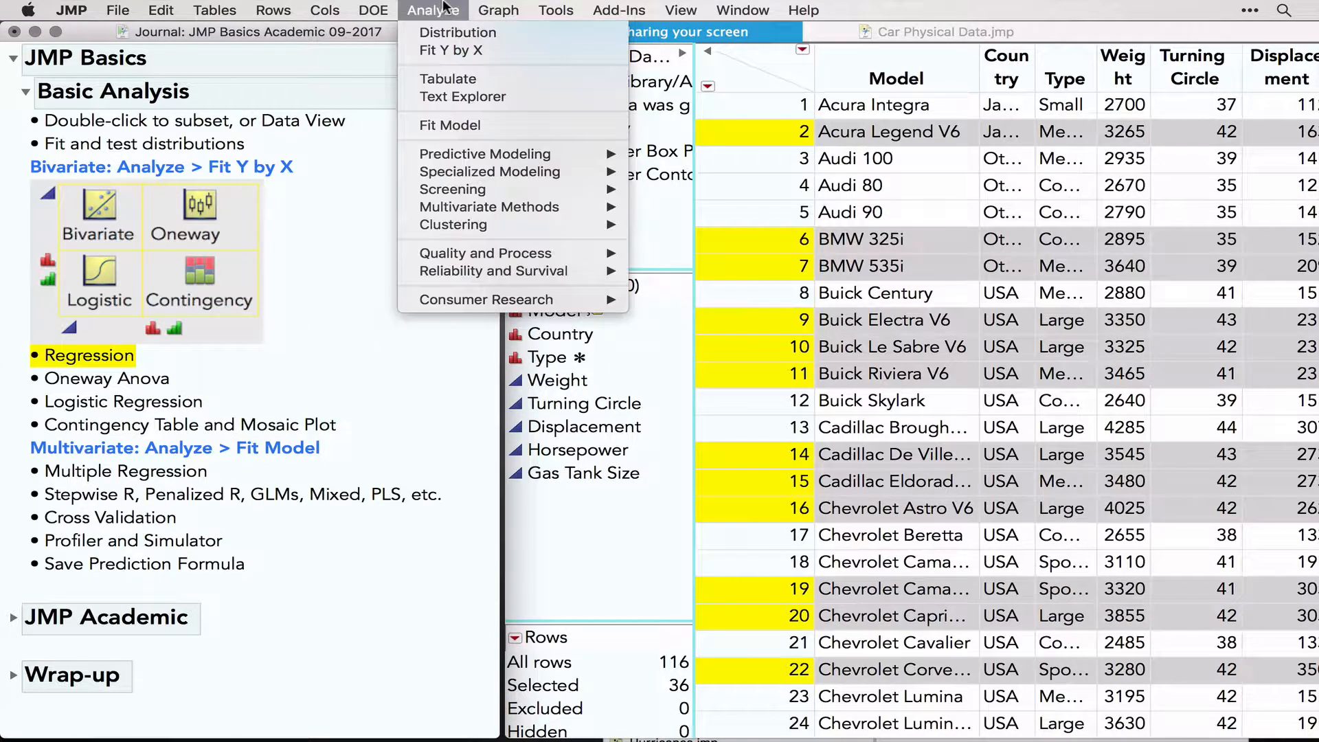
left_click(471, 49)
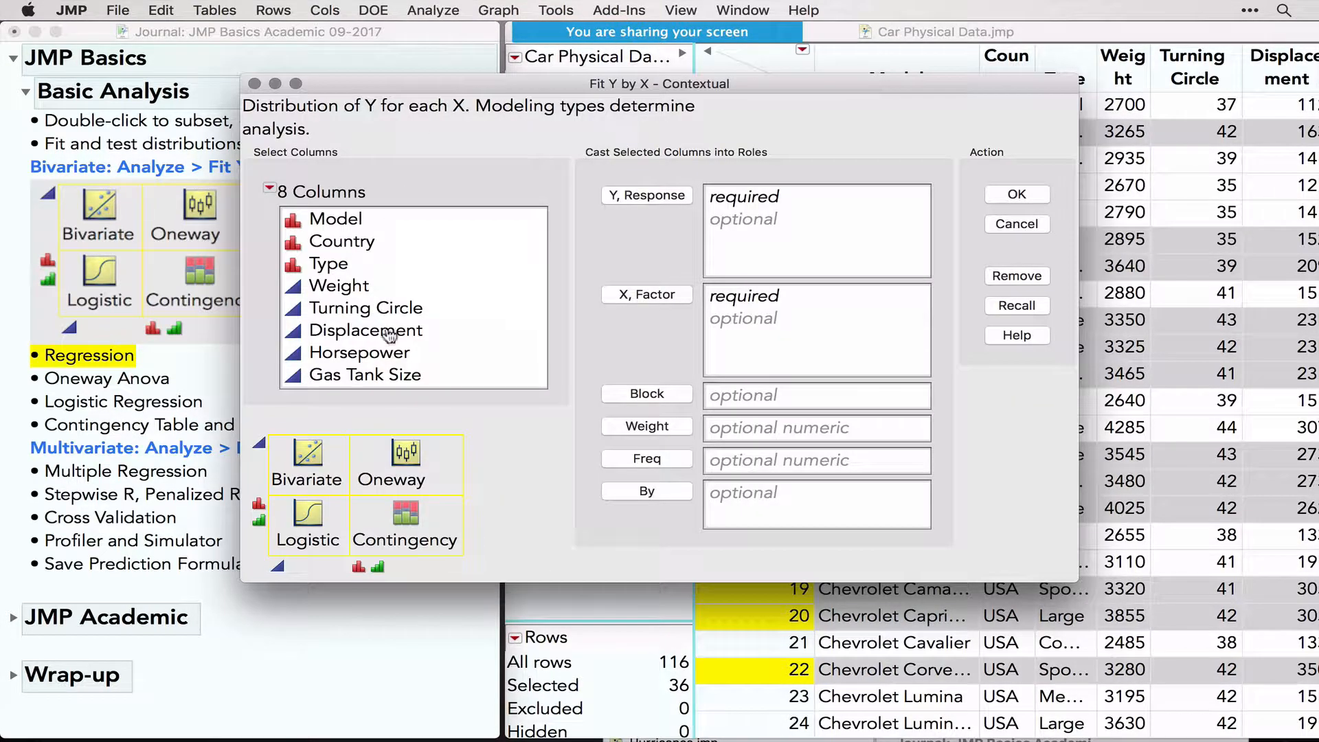
left_click(389, 352)
left_click(661, 195)
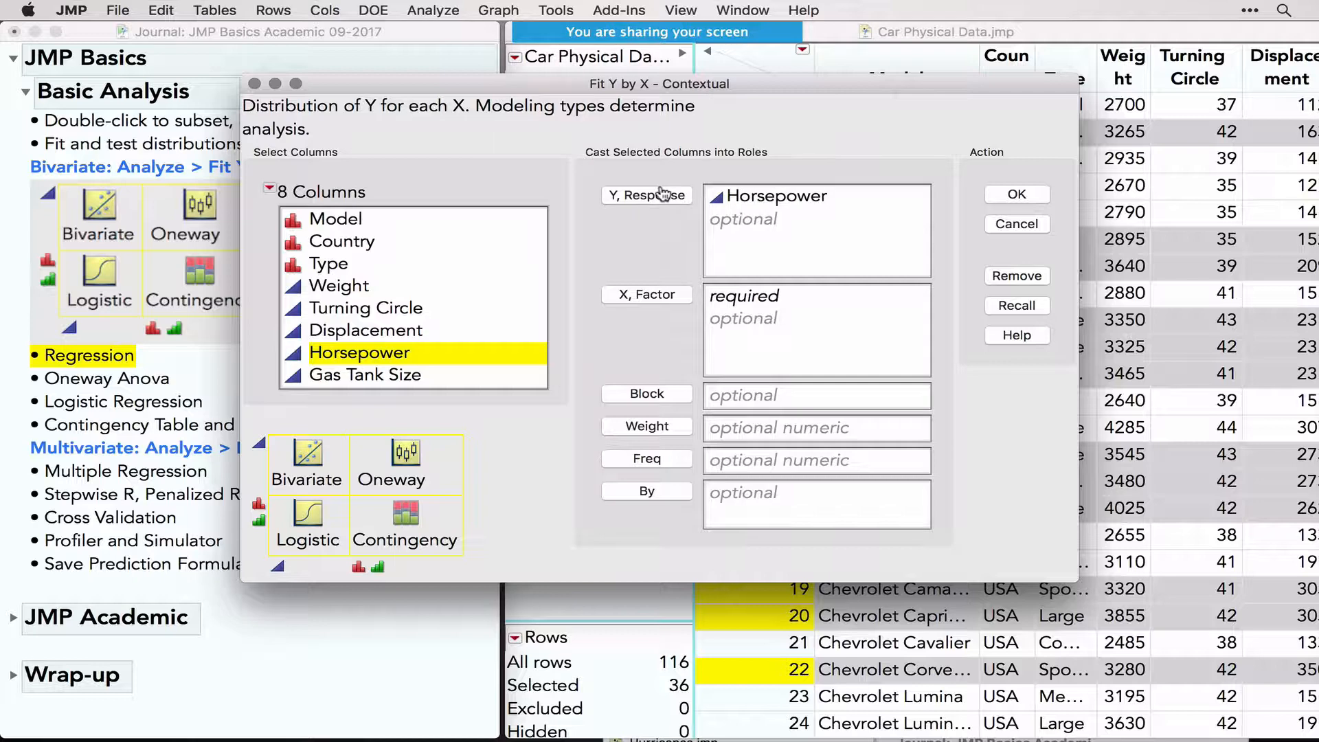
left_click(349, 244)
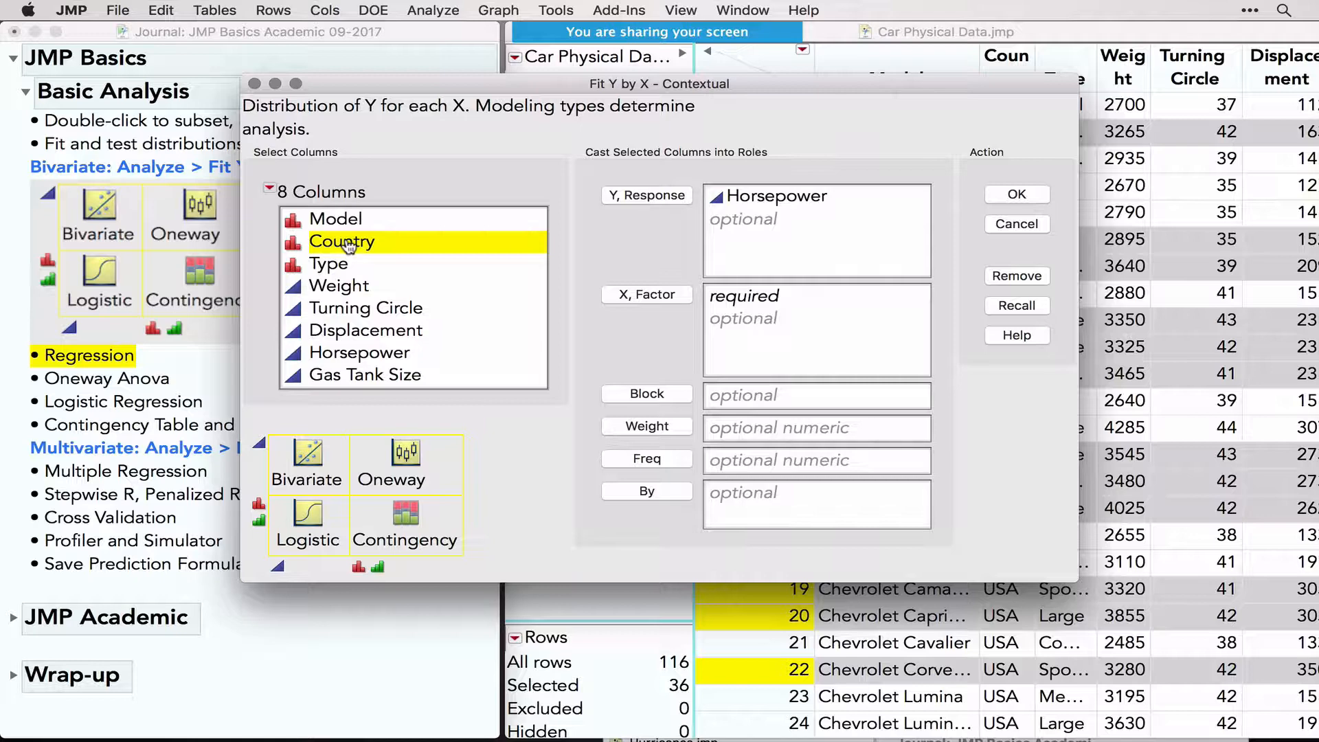
left_click(346, 271)
left_click(366, 337, "super")
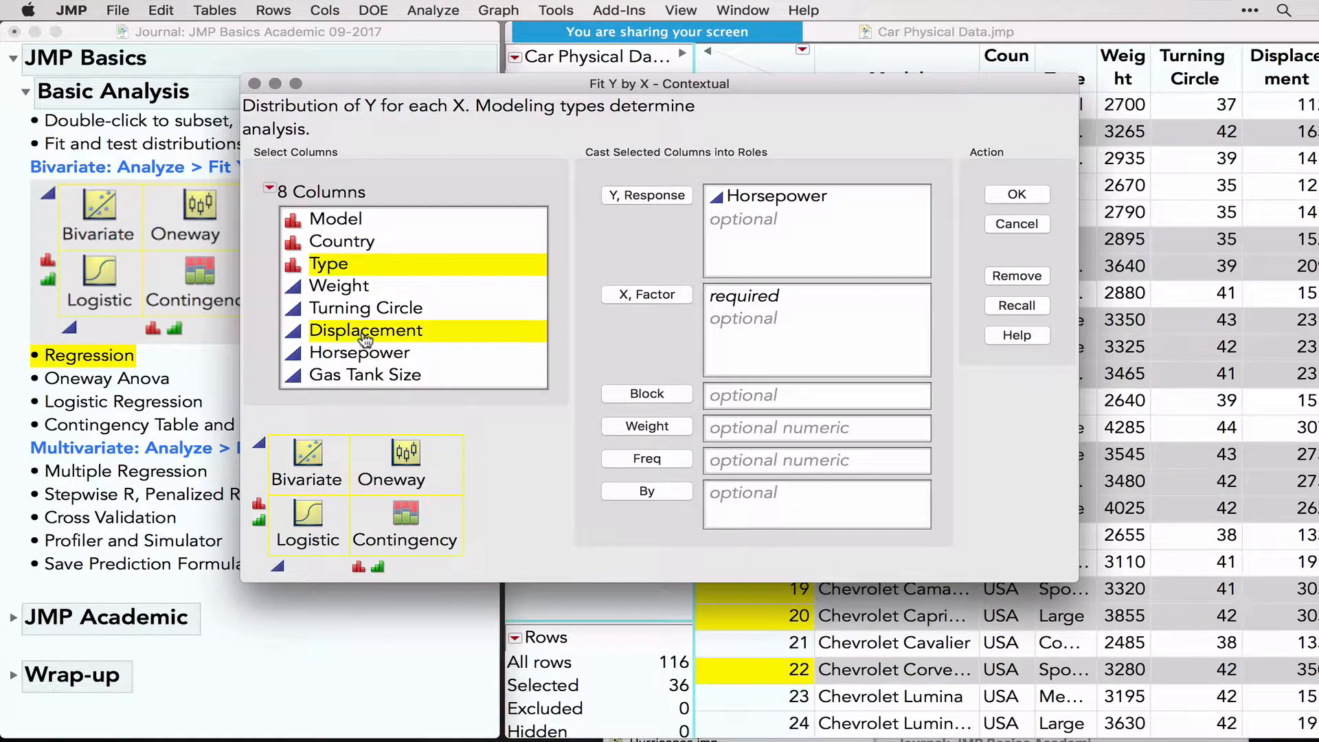
left_click(659, 297)
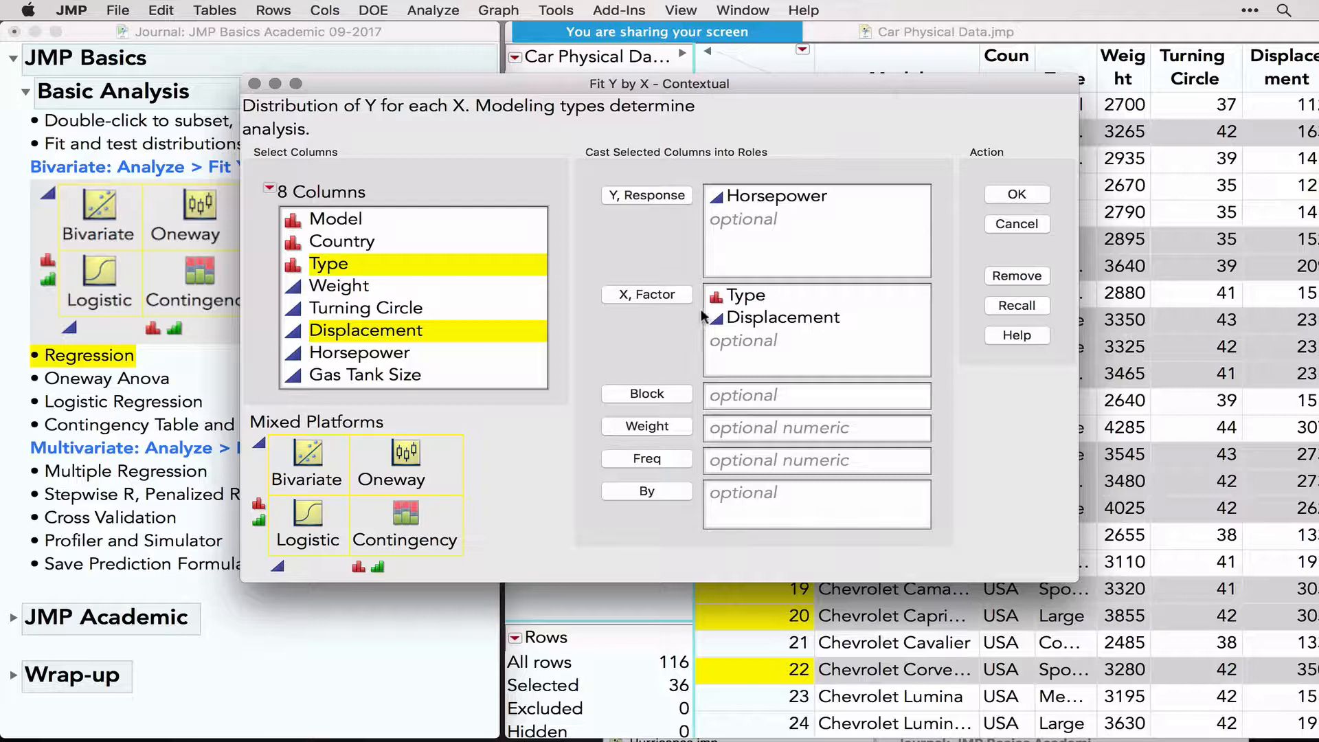
left_click(1015, 201)
left_click(500, 201)
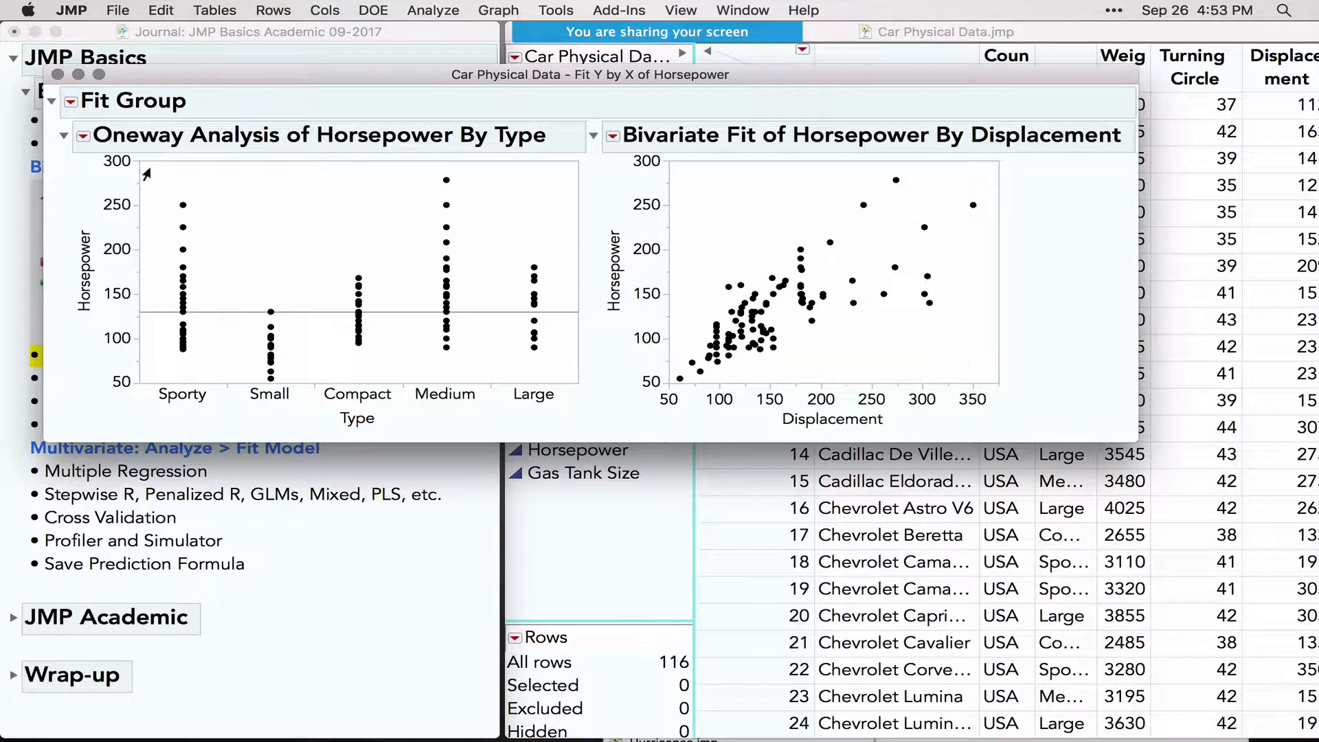
Add Means/Anova and the All Pairs, Tukey HSD comparison to the Oneway Analysis of Horsepower By Type
left_click(83, 136)
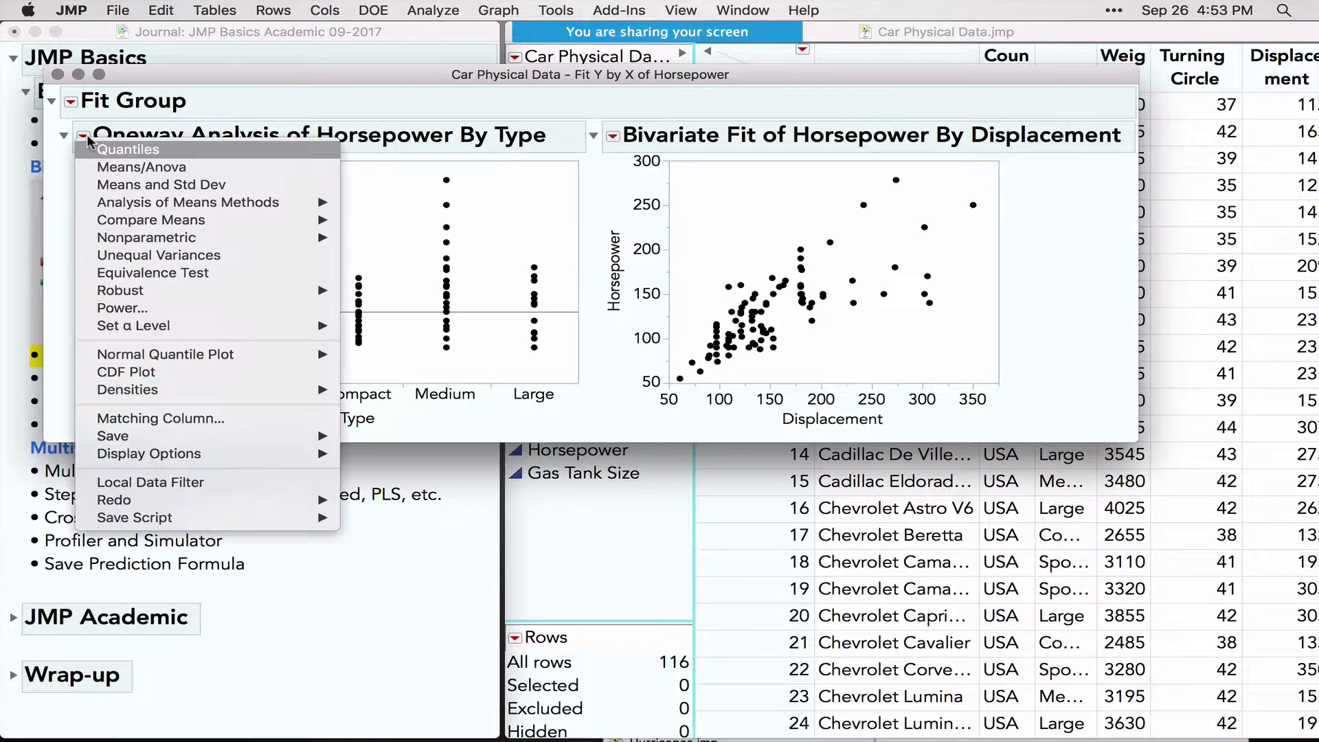
left_click(128, 167)
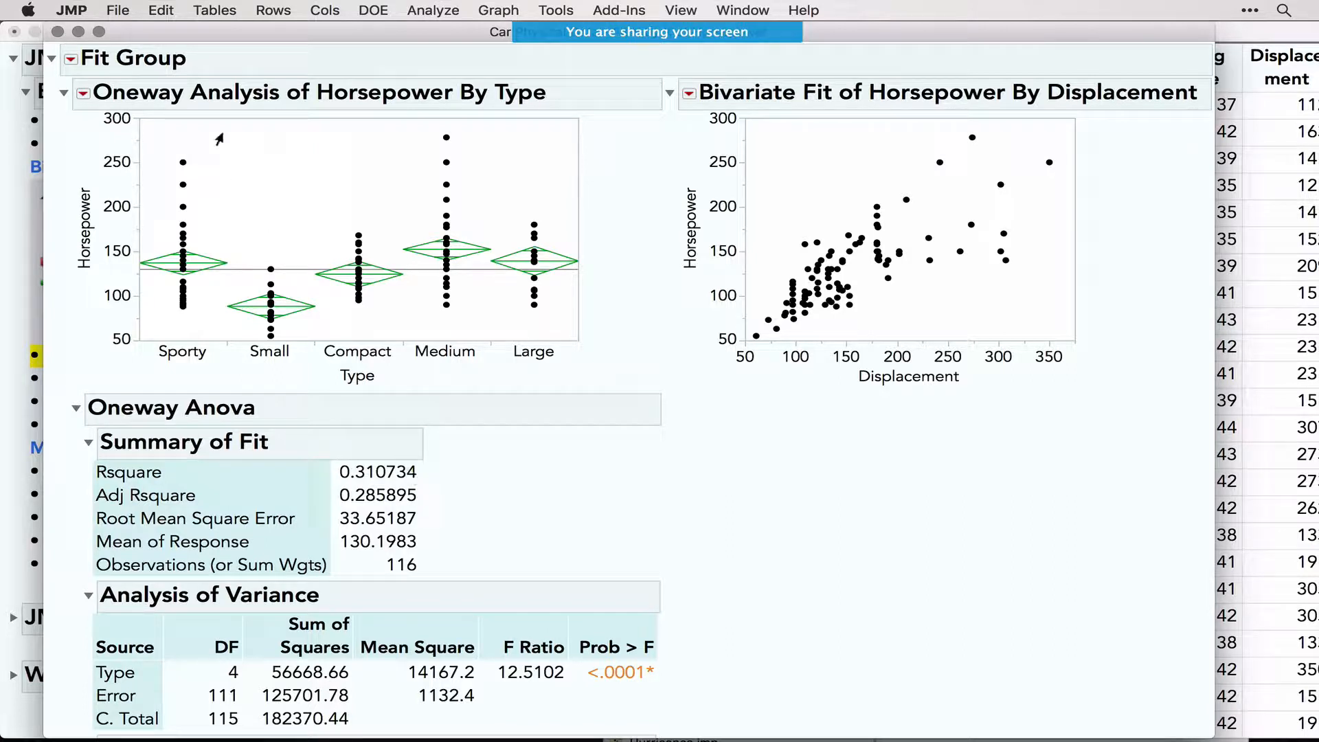
left_click(84, 94)
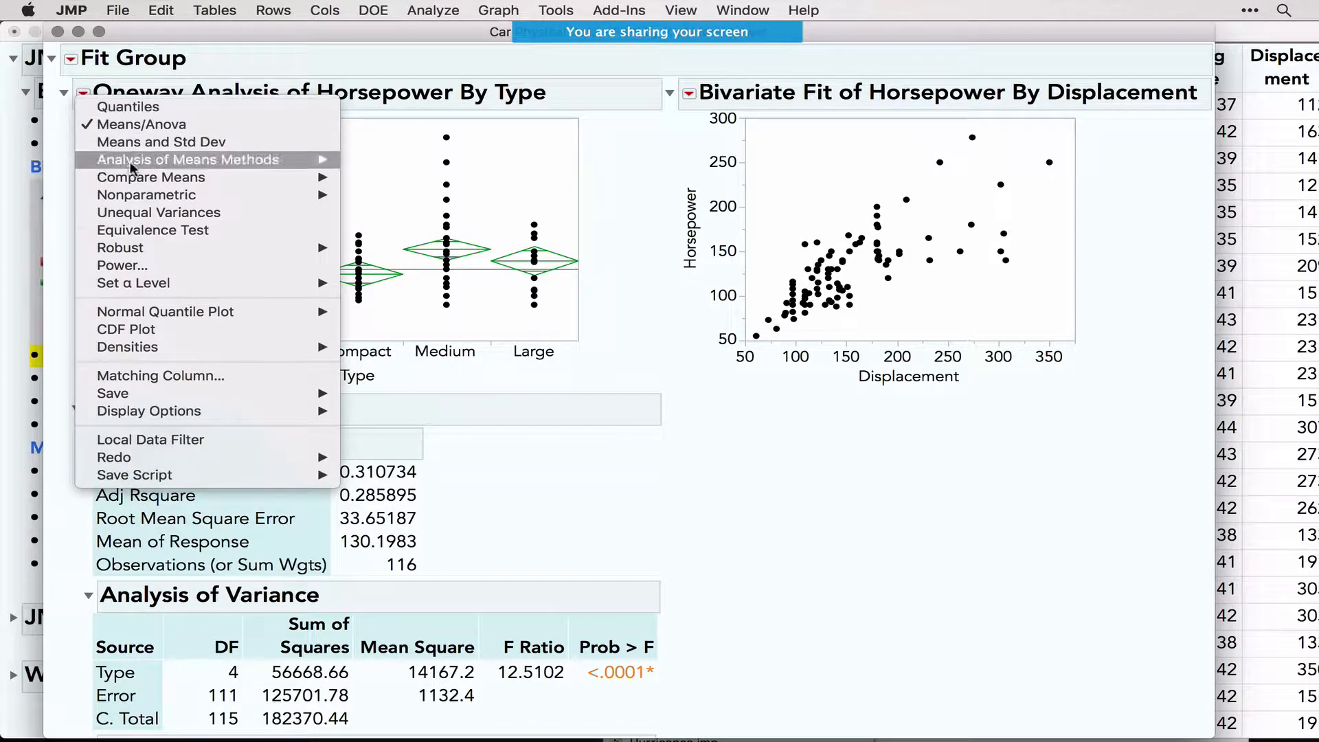
mouse_move(148, 165)
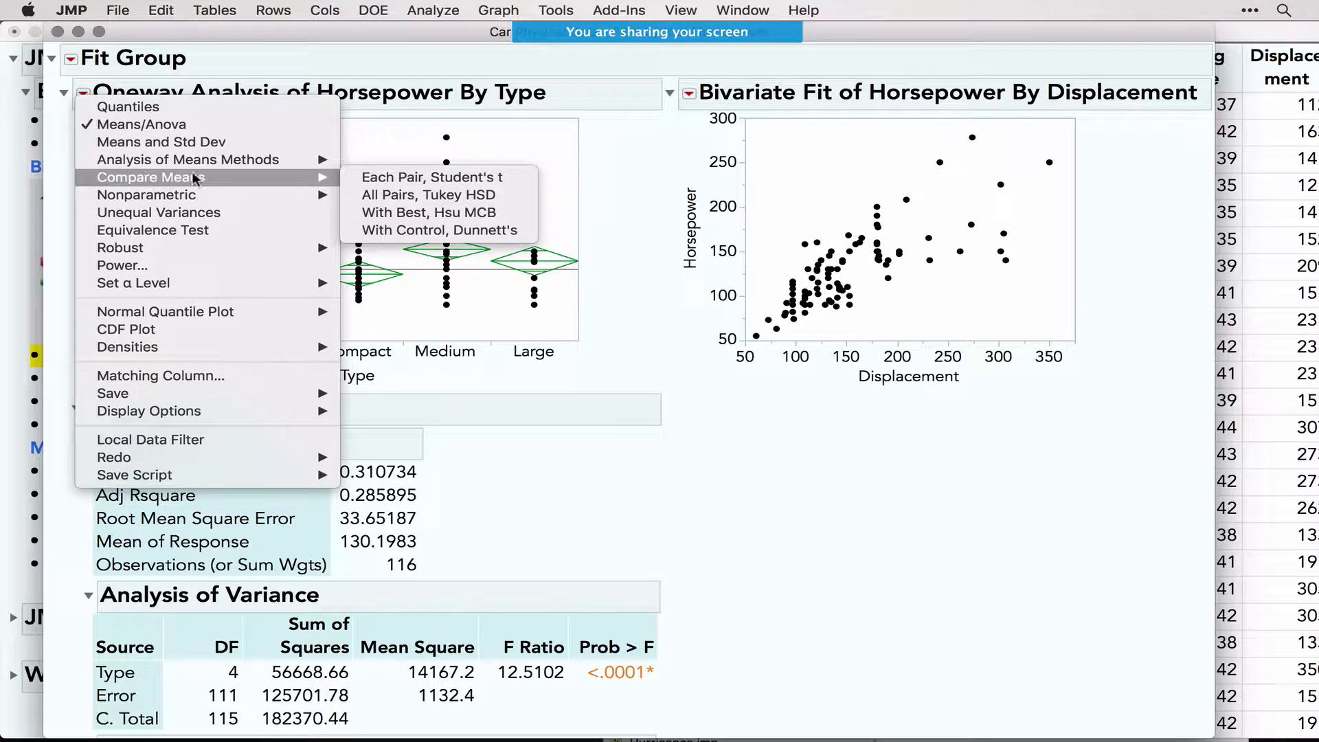
left_click(426, 195)
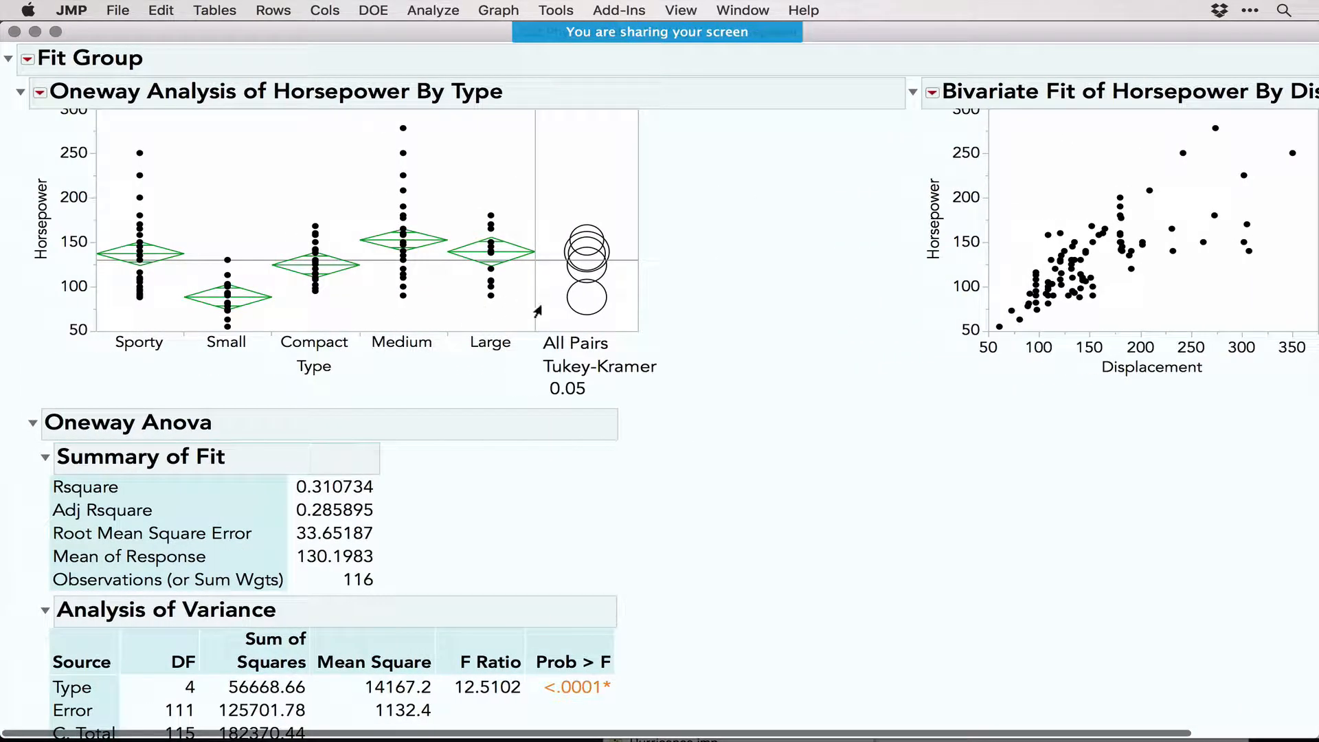
Compare the Small type with the other car types using the Tukey-Kramer comparison circles and the Connecting Letters Report
left_click(572, 311)
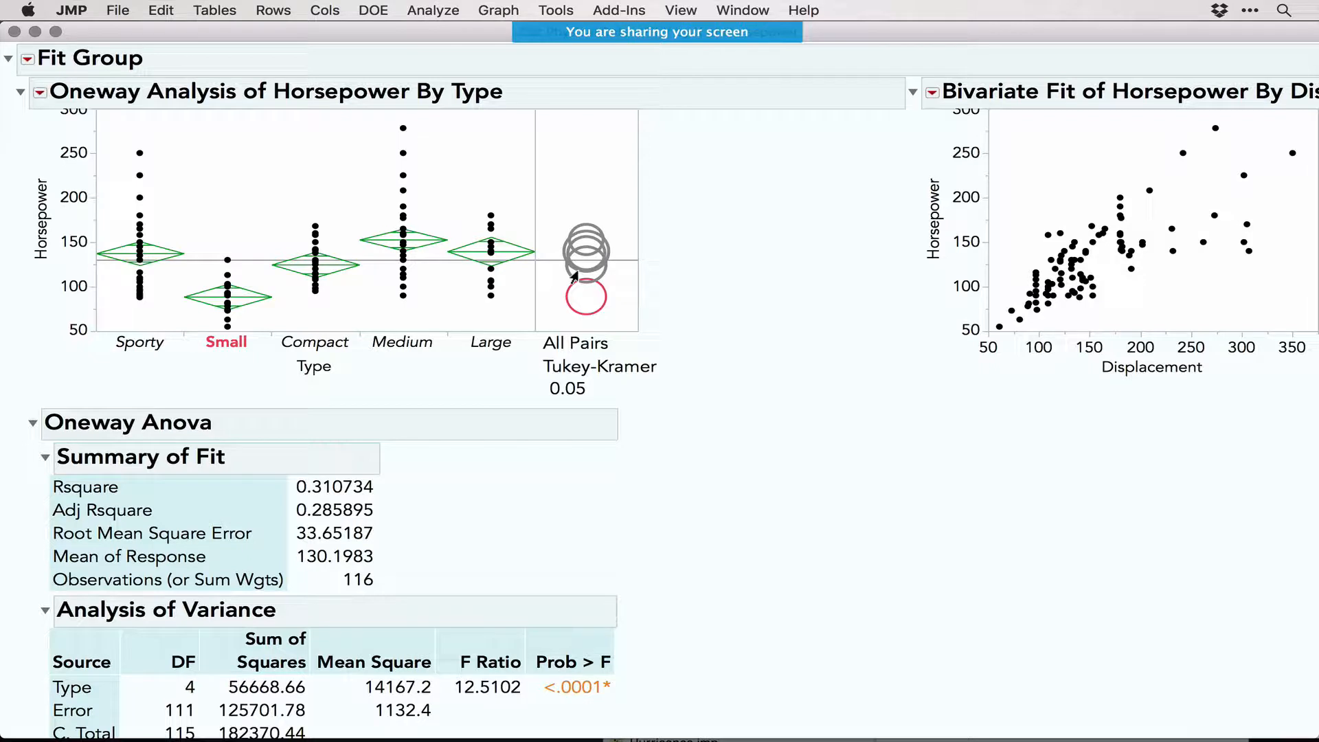
left_click(573, 277)
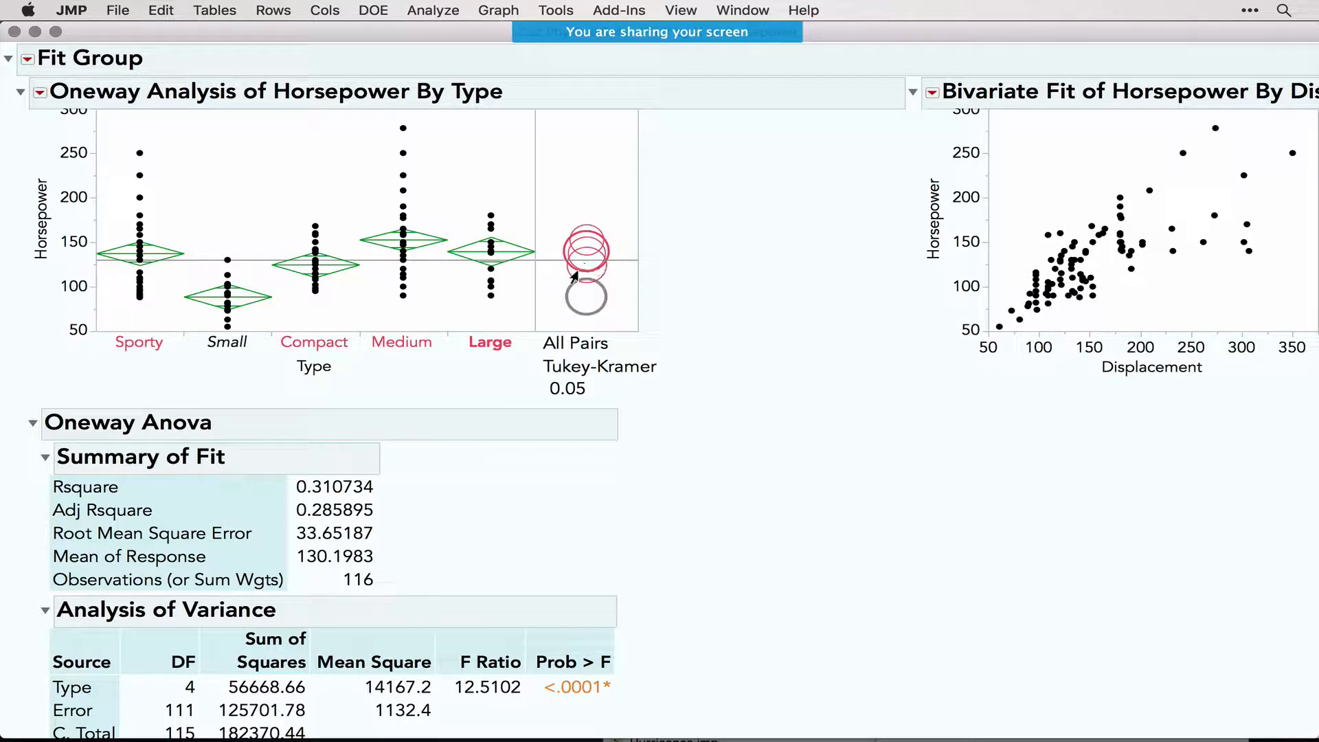
left_click(572, 301)
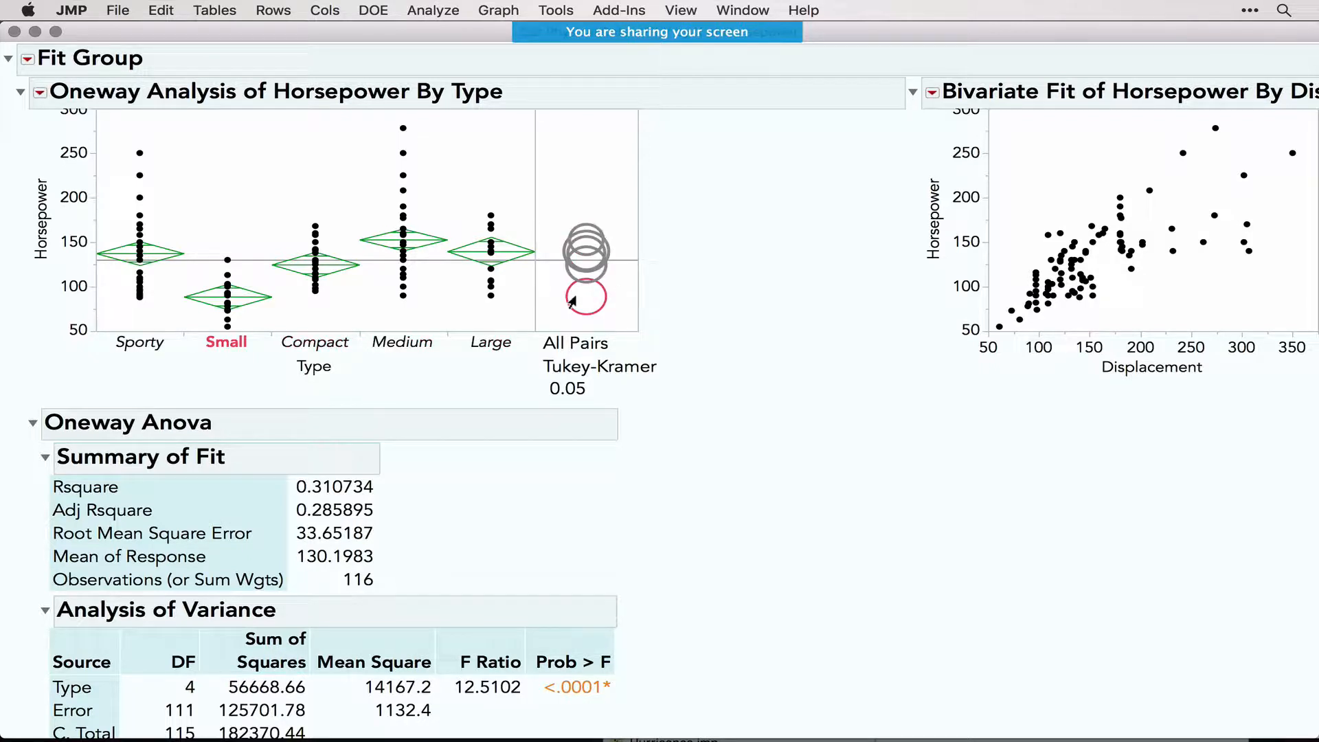
scroll(454, 385, "down", 10)
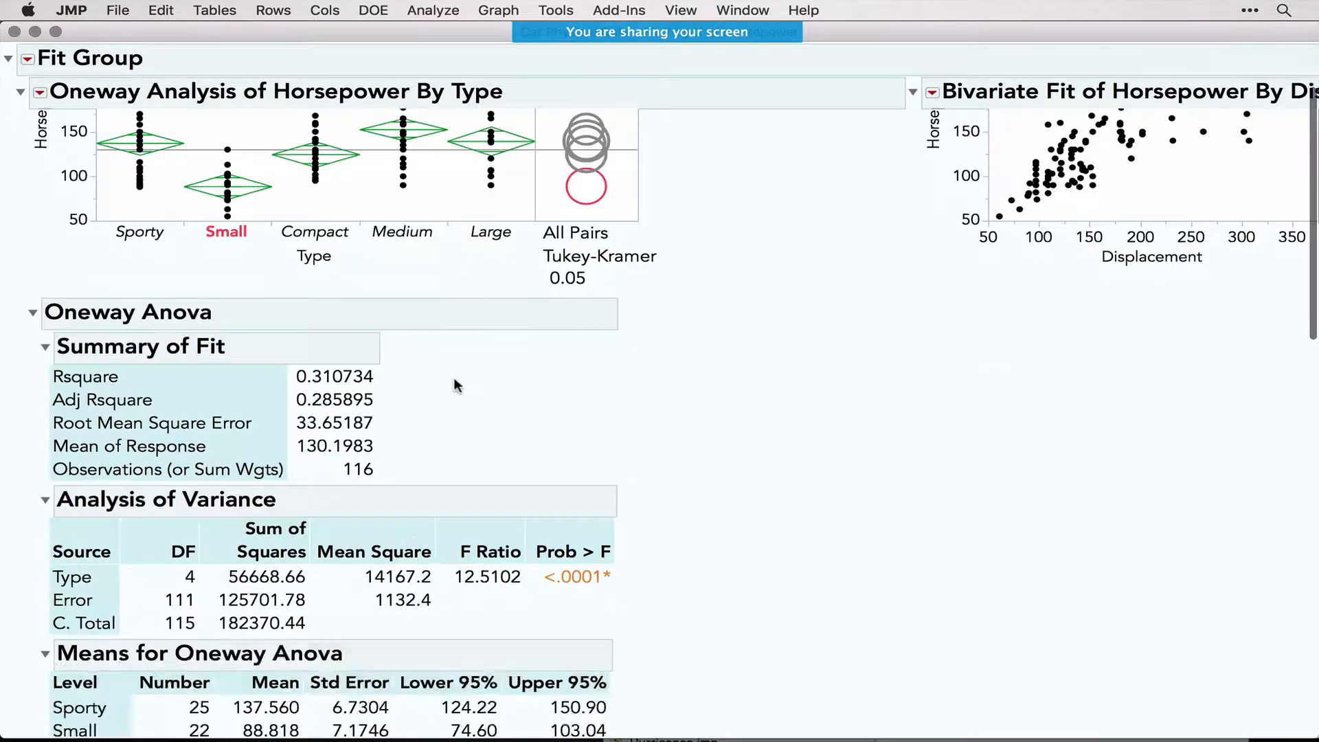
scroll(455, 384, "down", 10)
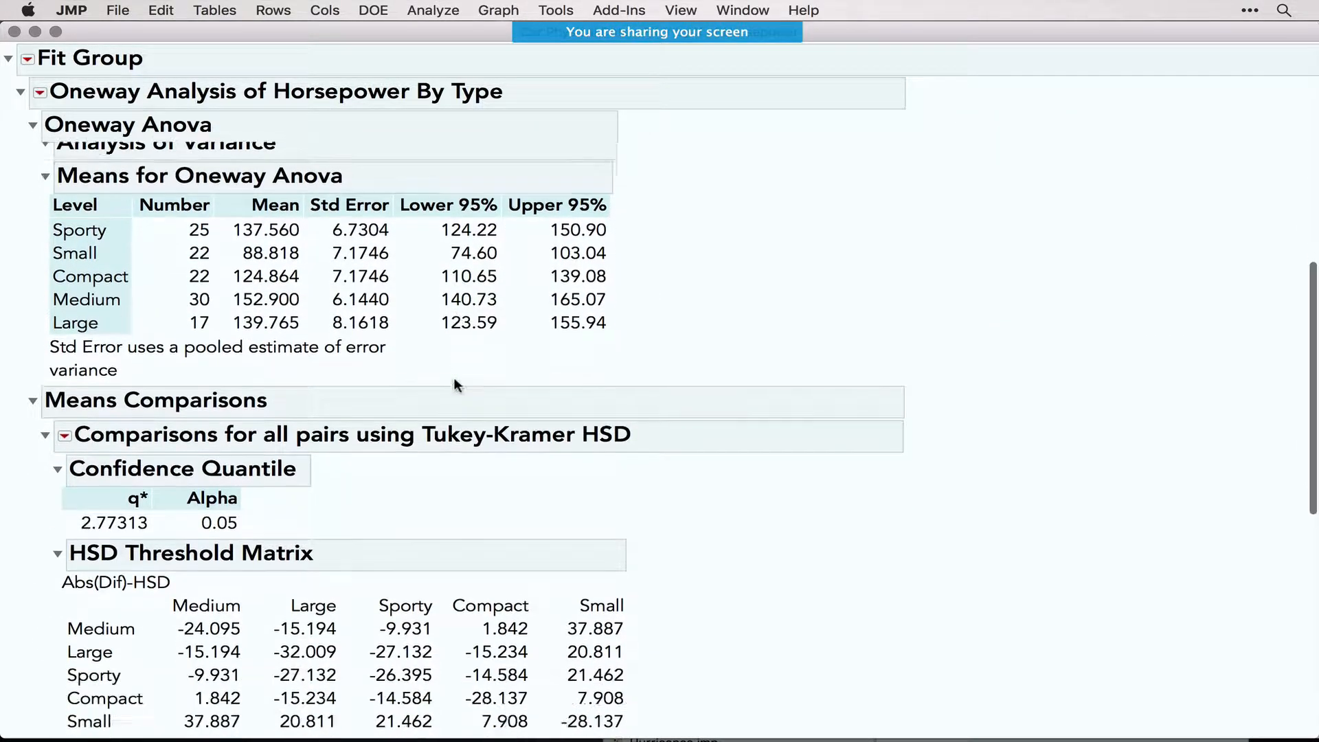
scroll(455, 385, "up", 3)
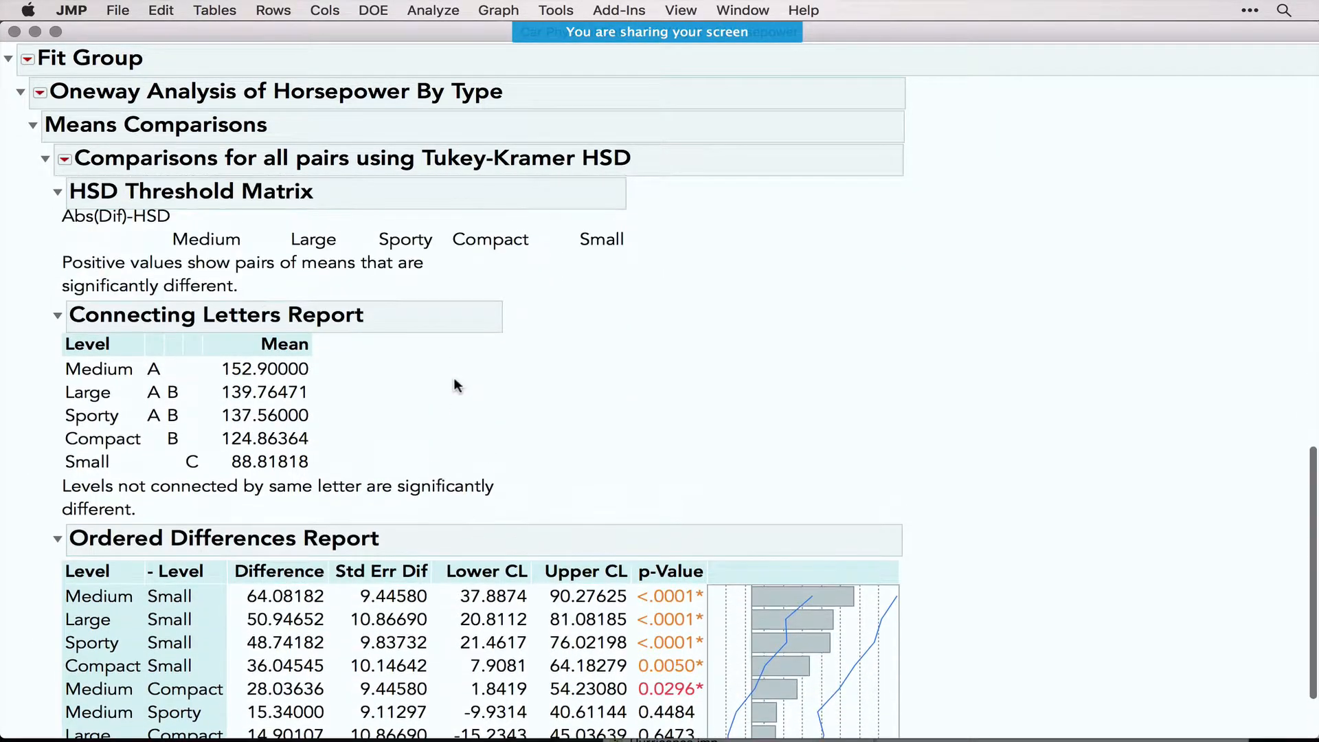
mouse_move(392, 344)
left_mouse_down()
mouse_move(392, 471)
mouse_move(49, 455)
mouse_move(127, 480)
mouse_move(352, 468)
left_mouse_up()
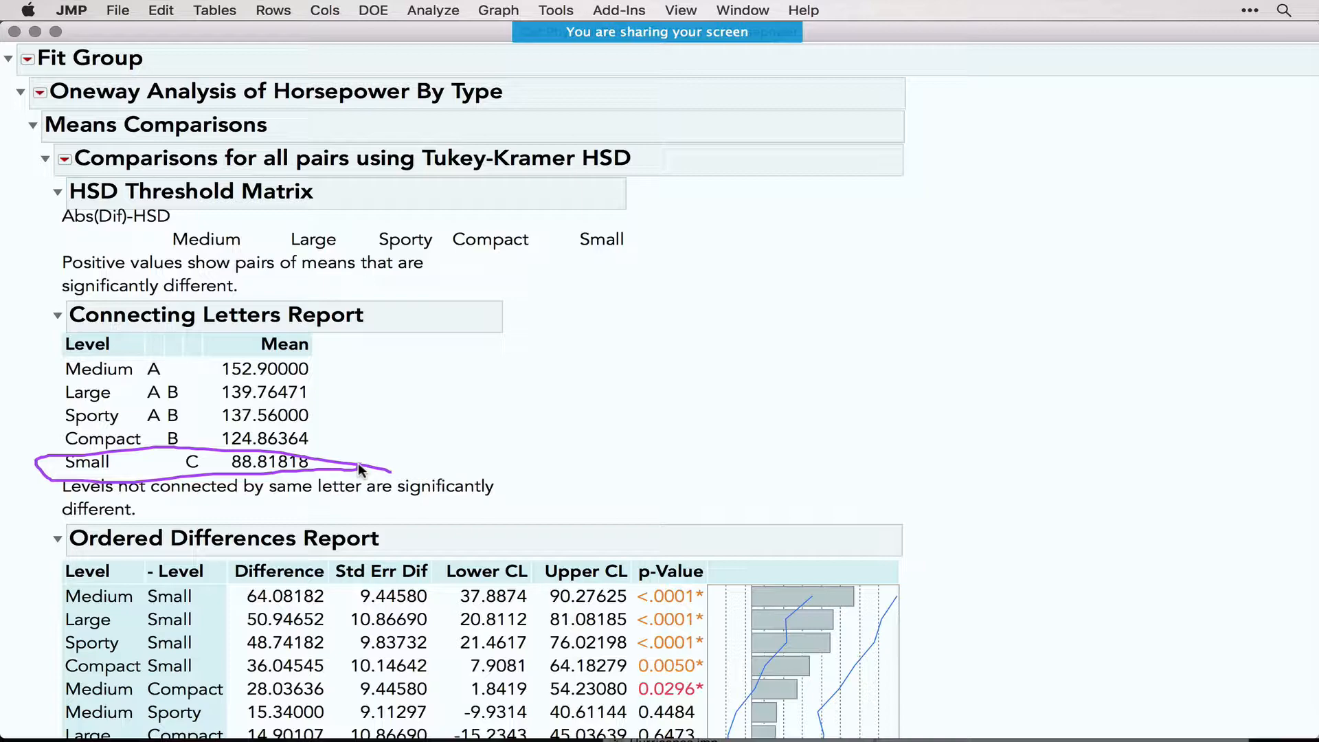
Add a fitted line and nonparametric density contours to the Bivariate Fit of Horsepower By Displacement
scroll(357, 463, "up", 10)
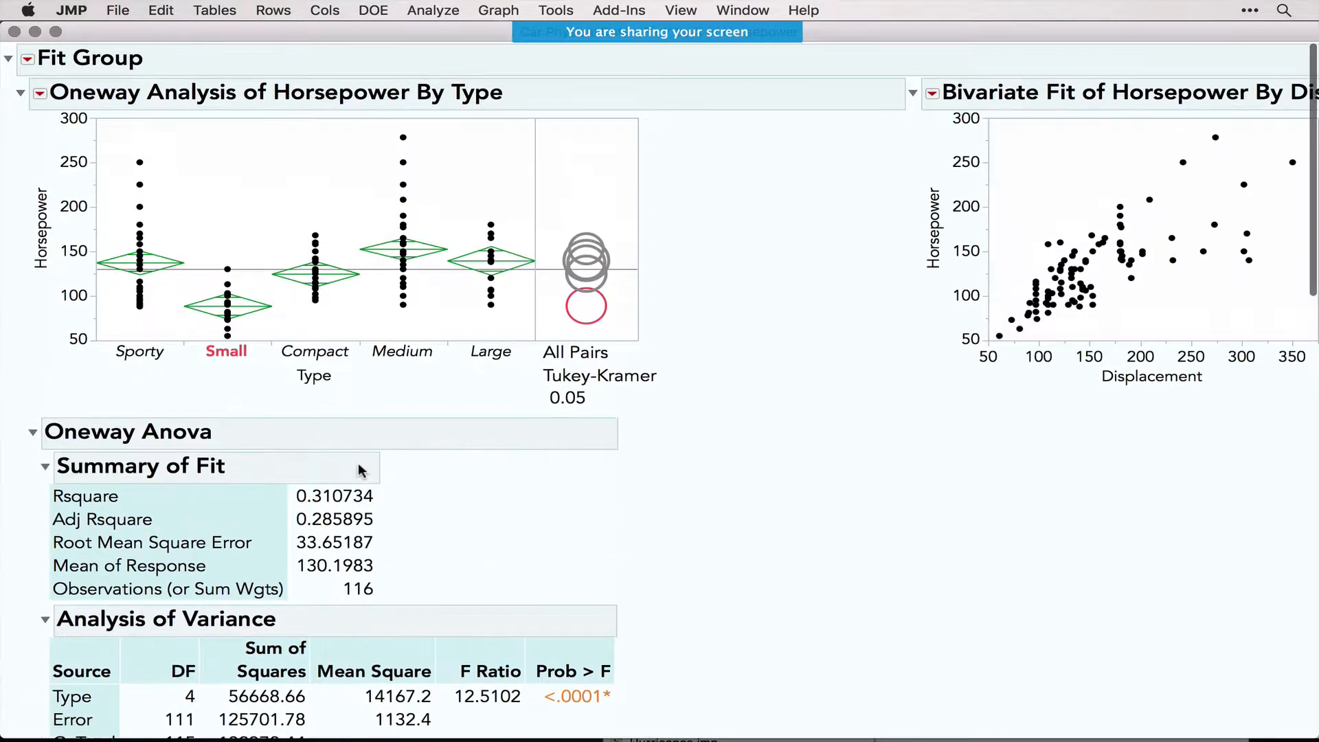
scroll(897, 459, "right", 5)
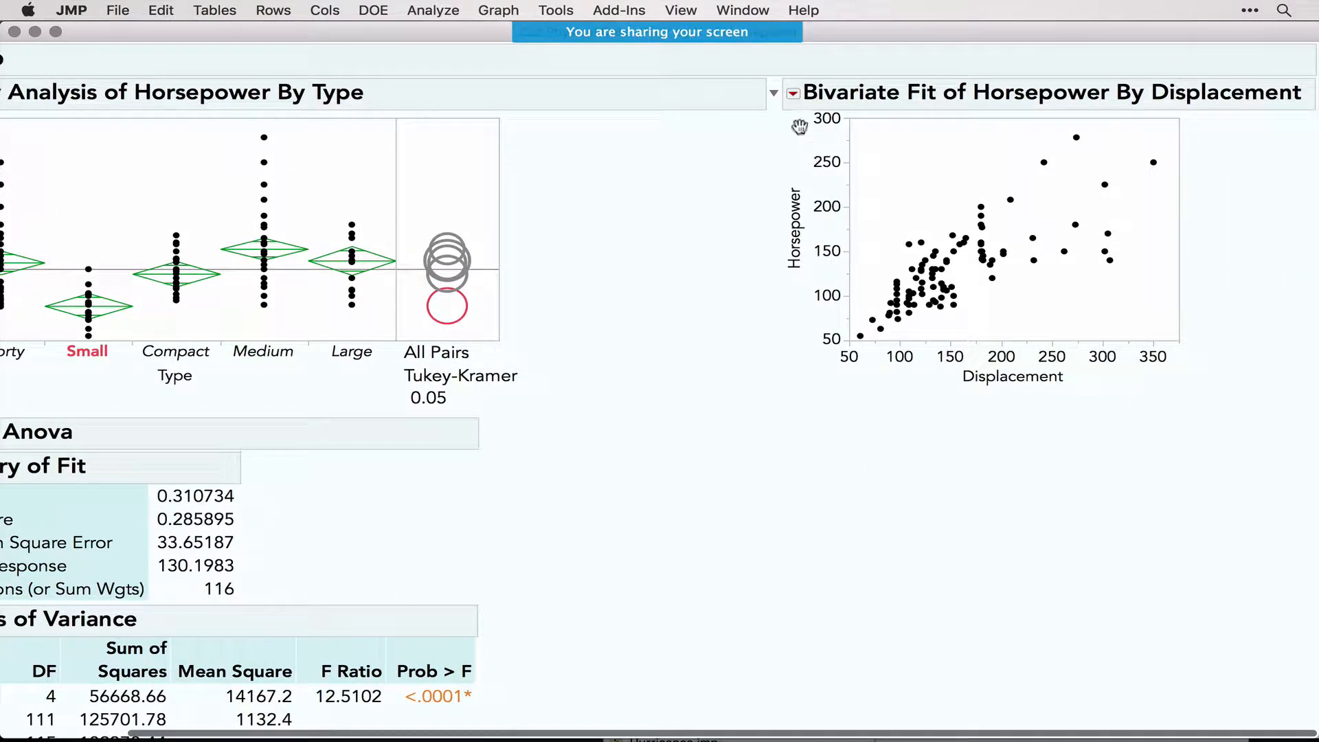
left_click(793, 93)
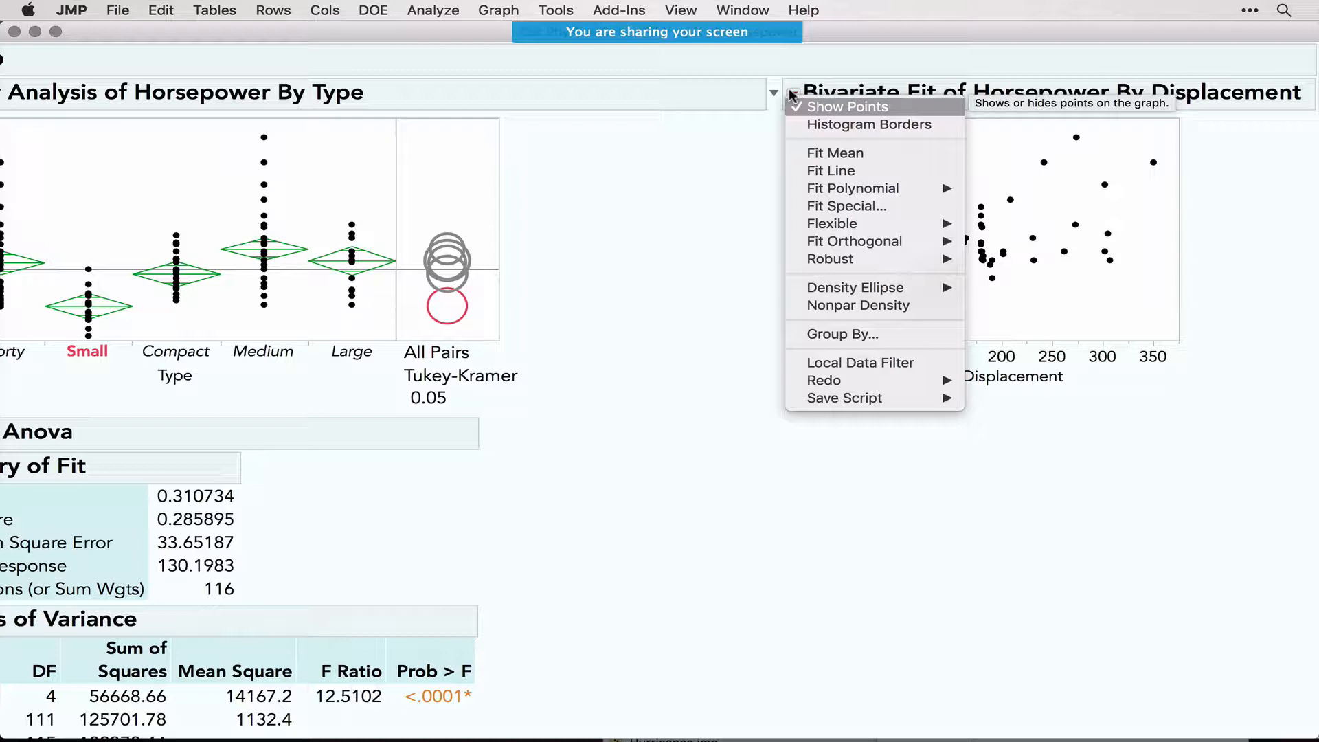
left_click(847, 168)
scroll(903, 308, "up", 5)
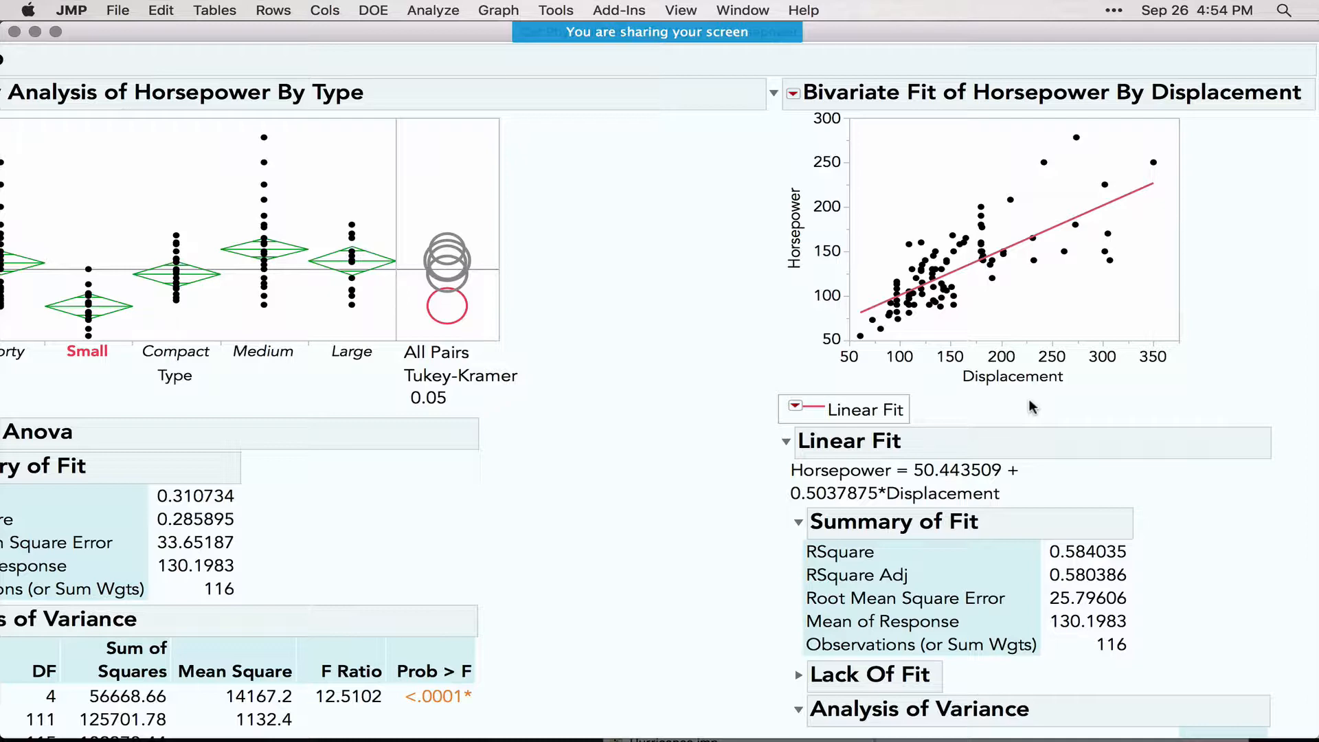
left_click(792, 93)
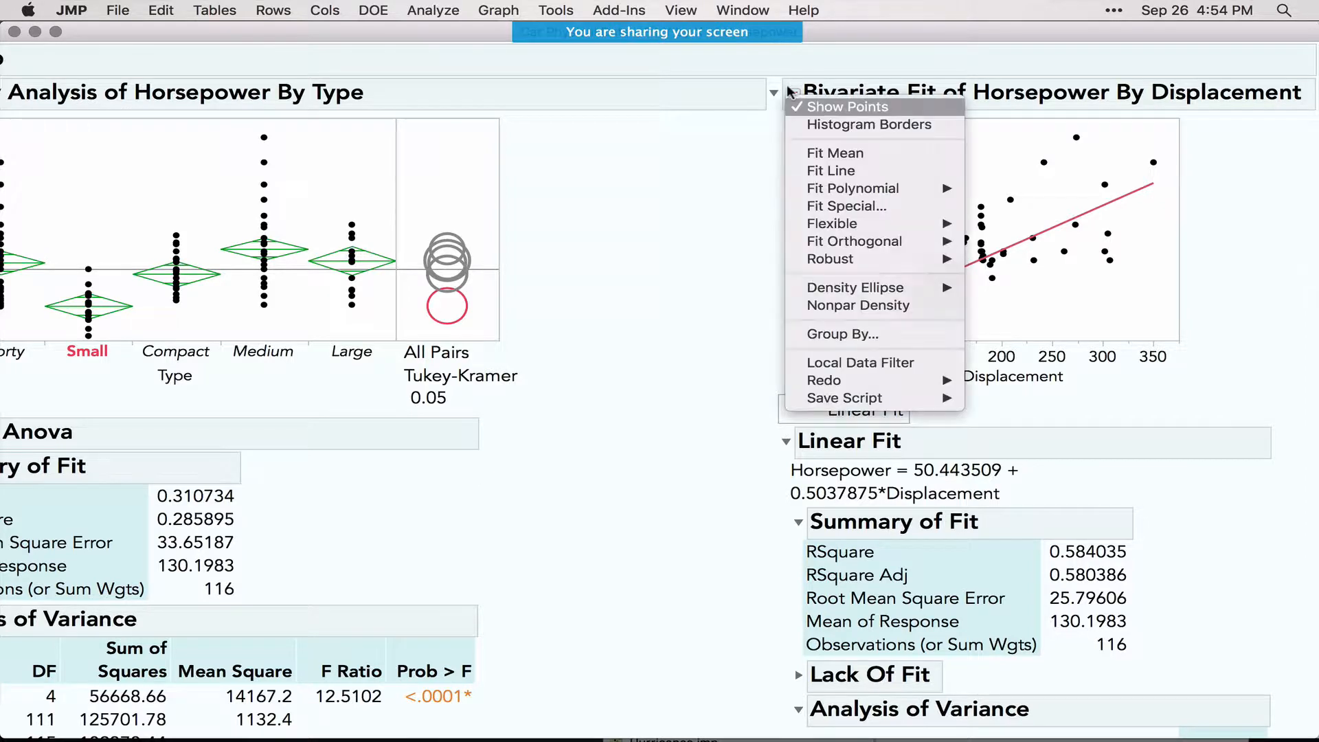
left_click(853, 306)
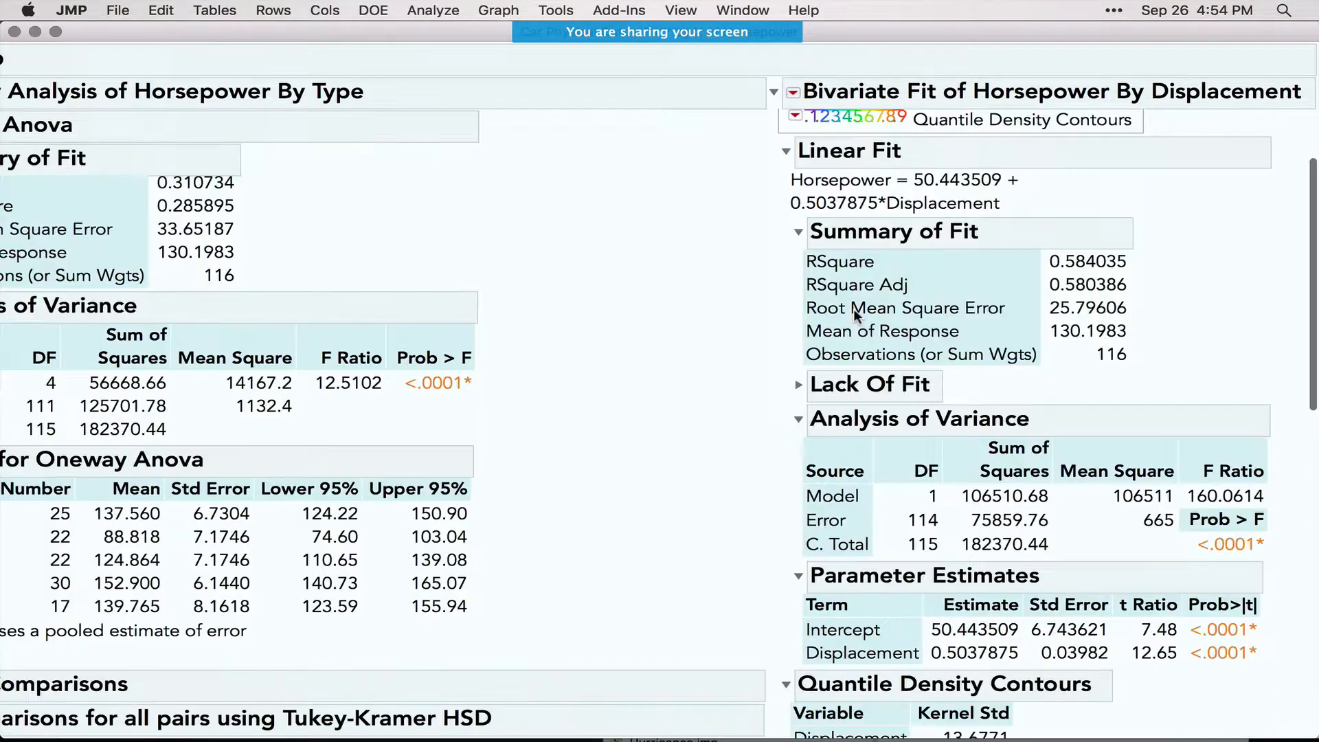
scroll(855, 316, "up", 5)
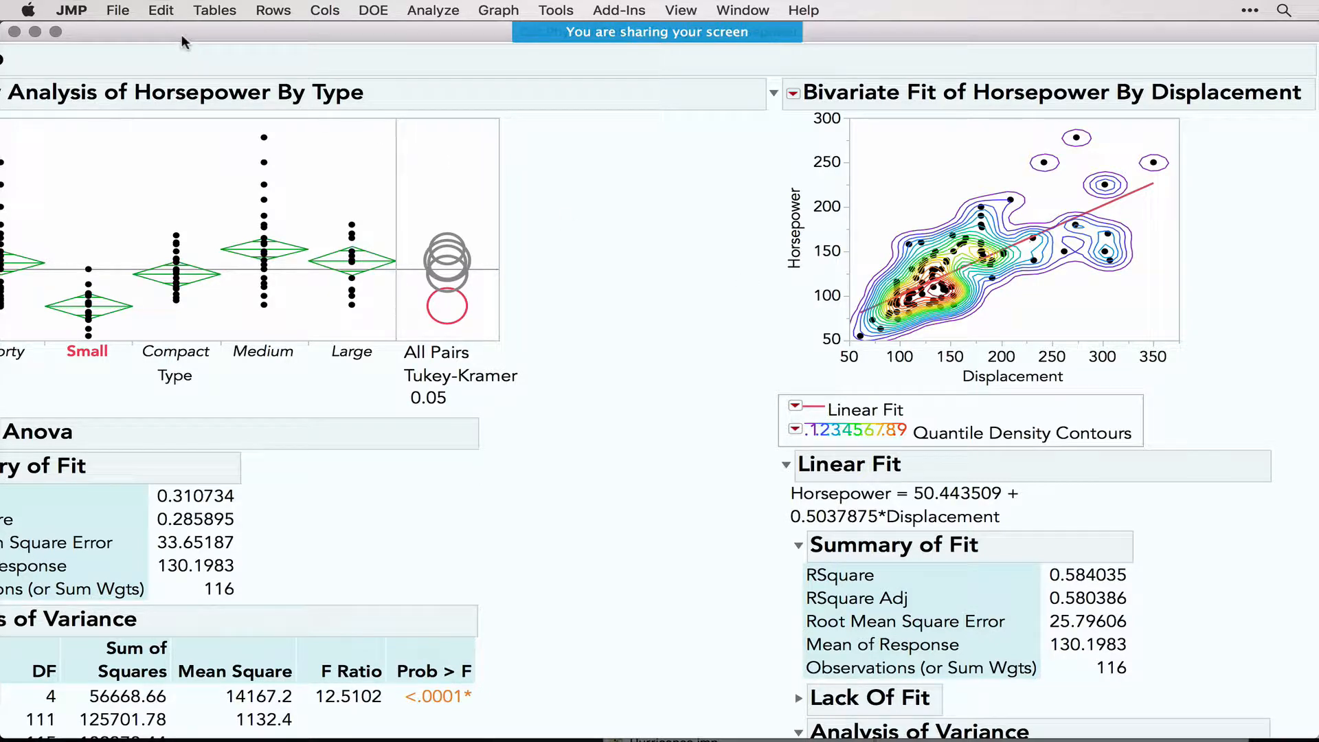
Close the Fit Y by X report and highlight the Multiple Regression bullet in the journal
left_click_drag(180, 32, 346, 94)
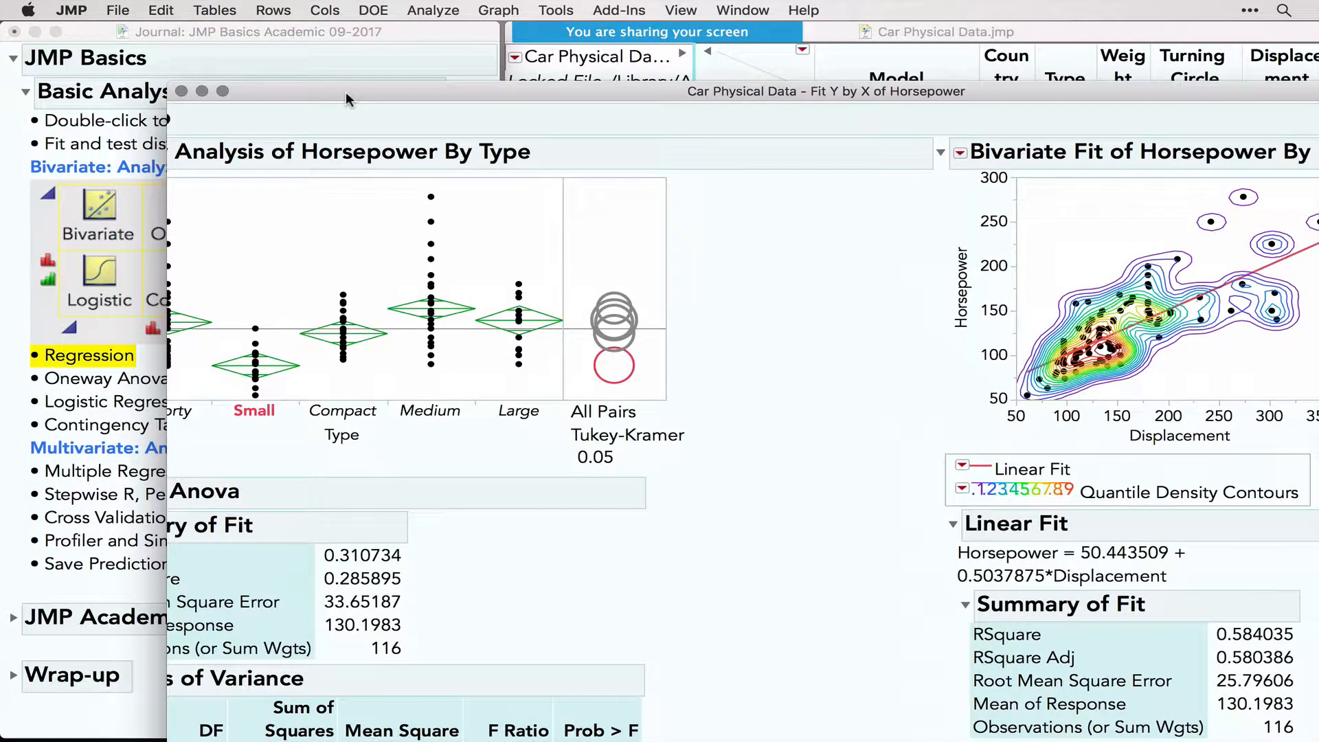
scroll(364, 329, "left", 4)
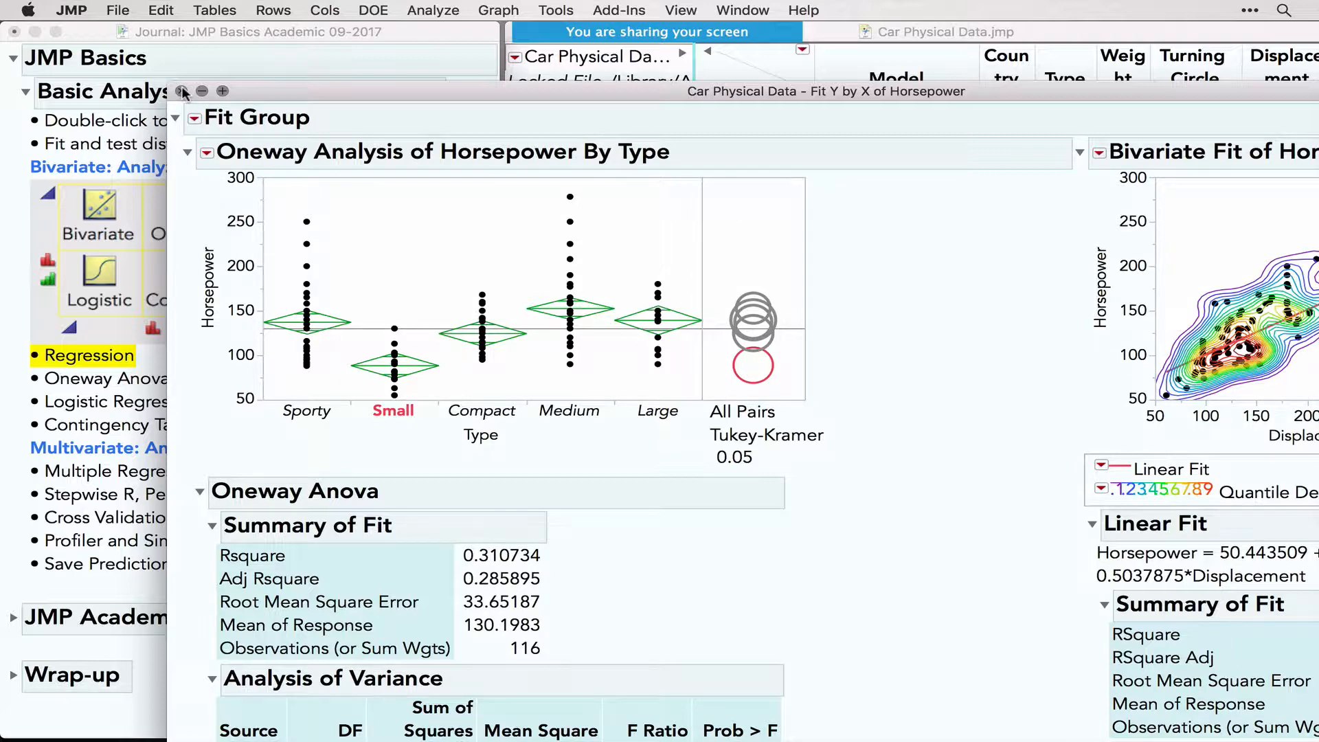
left_click(182, 92)
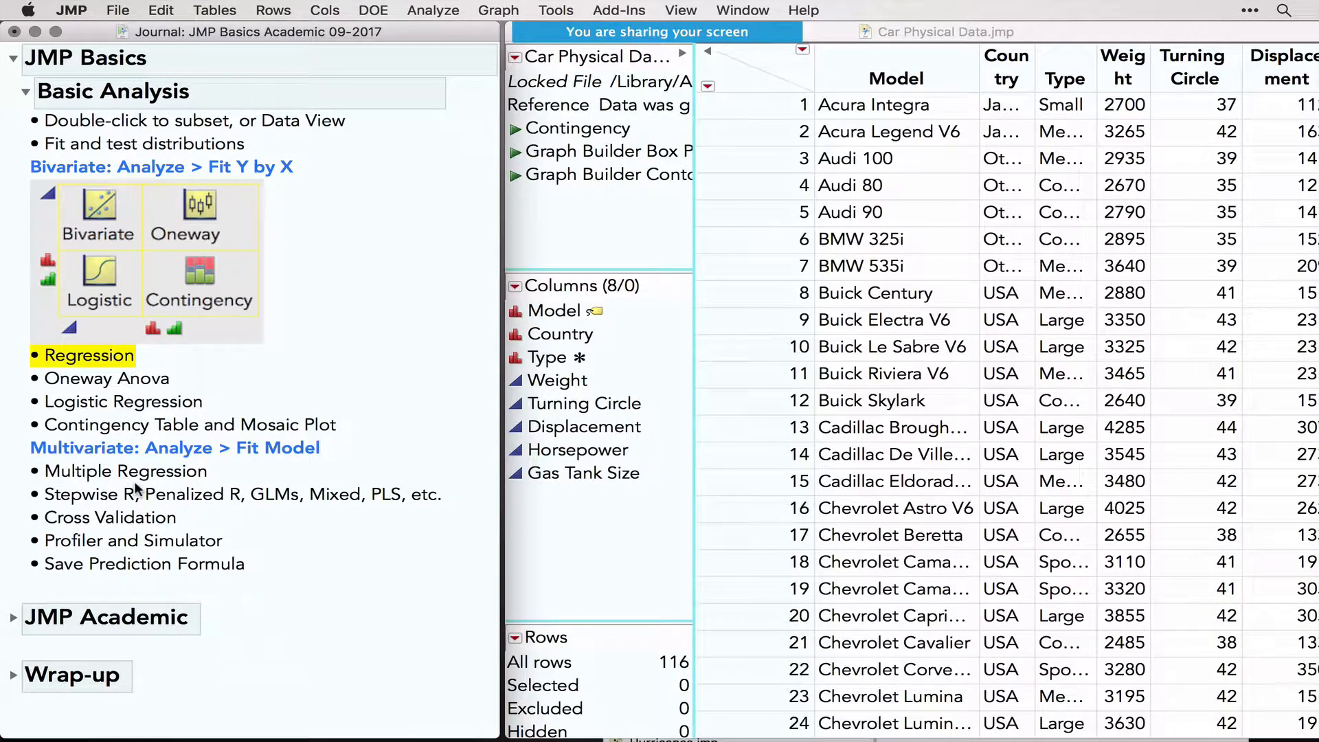
left_click(136, 489)
left_click(121, 471)
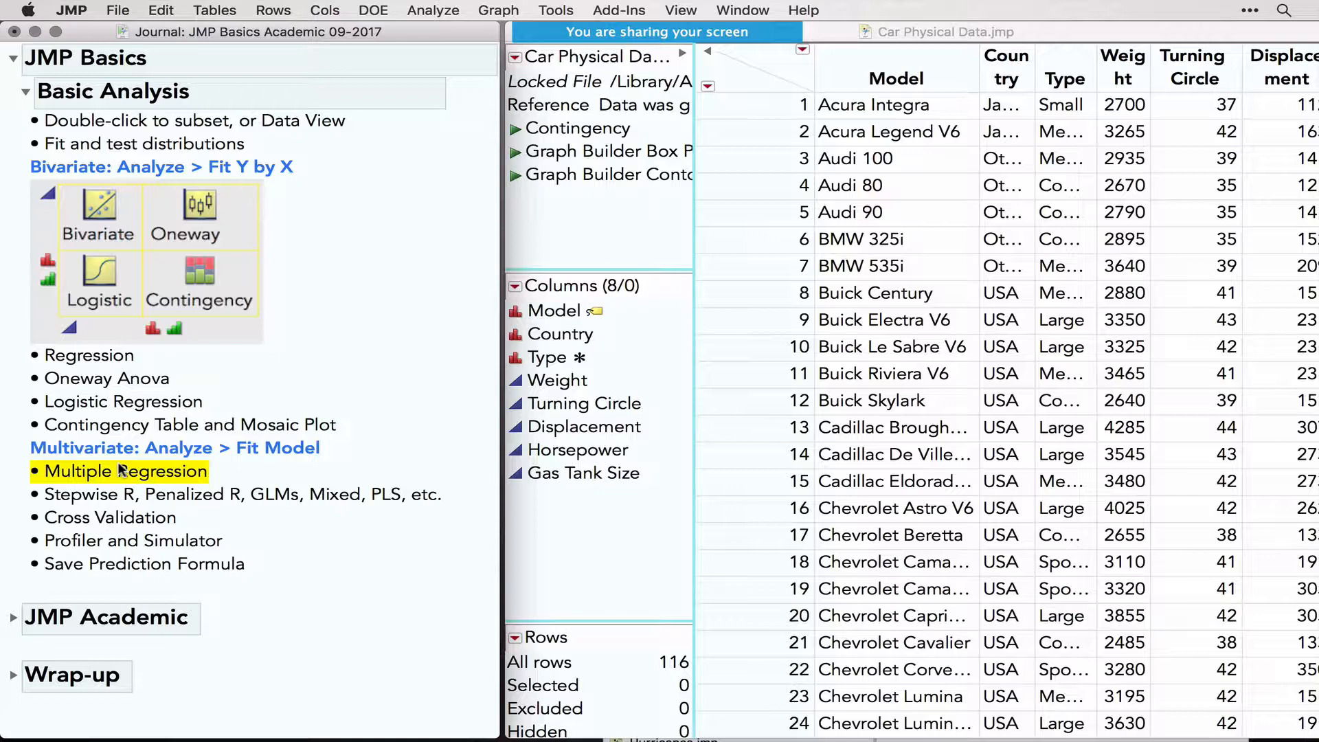
Open Graph Builder and plot Horsepower on the Y axis against Displacement on the X axis
left_click(431, 11)
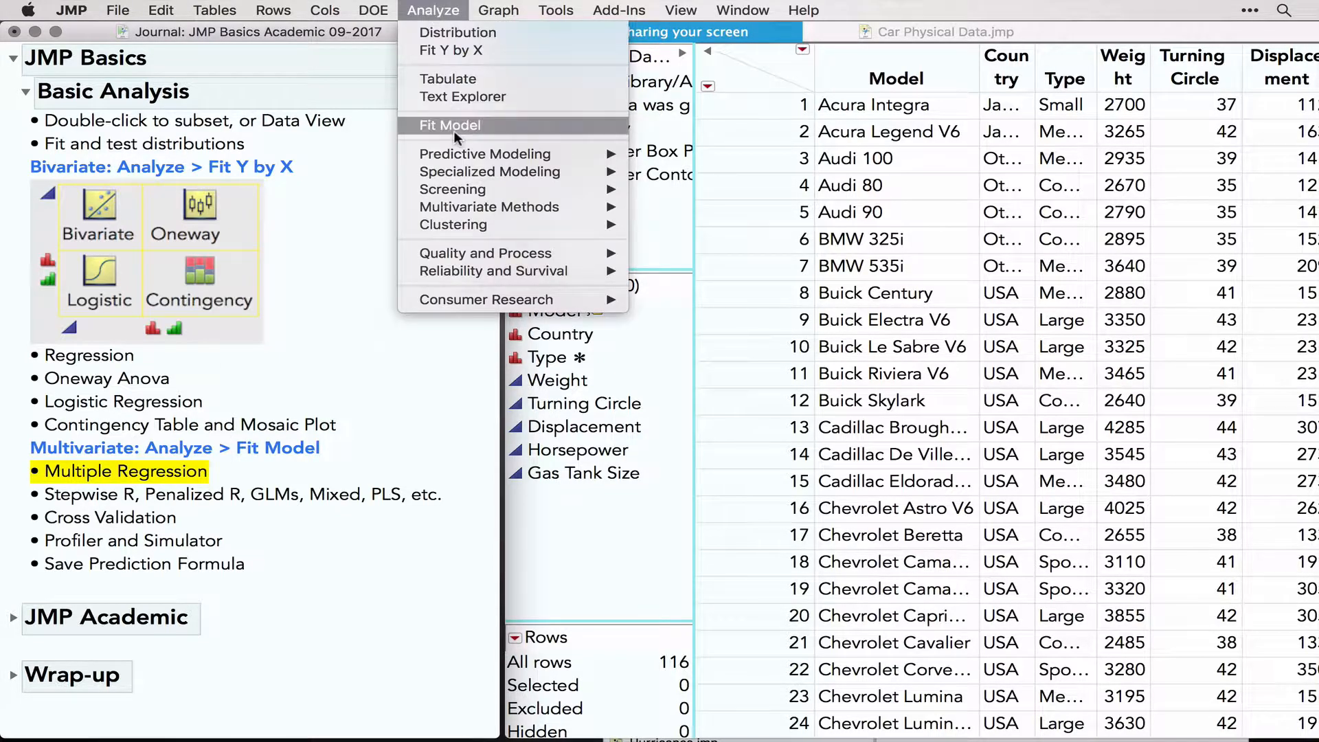
left_click(509, 26)
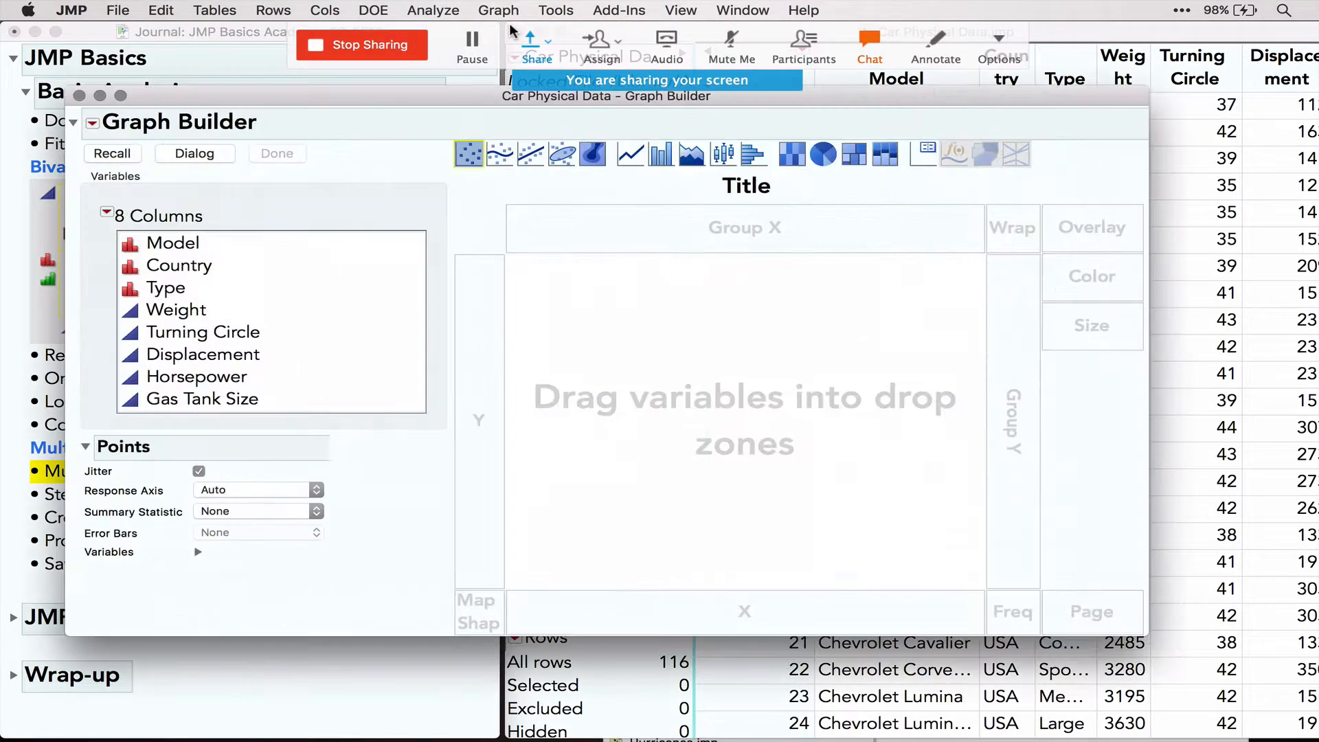
left_click_drag(216, 383, 486, 376)
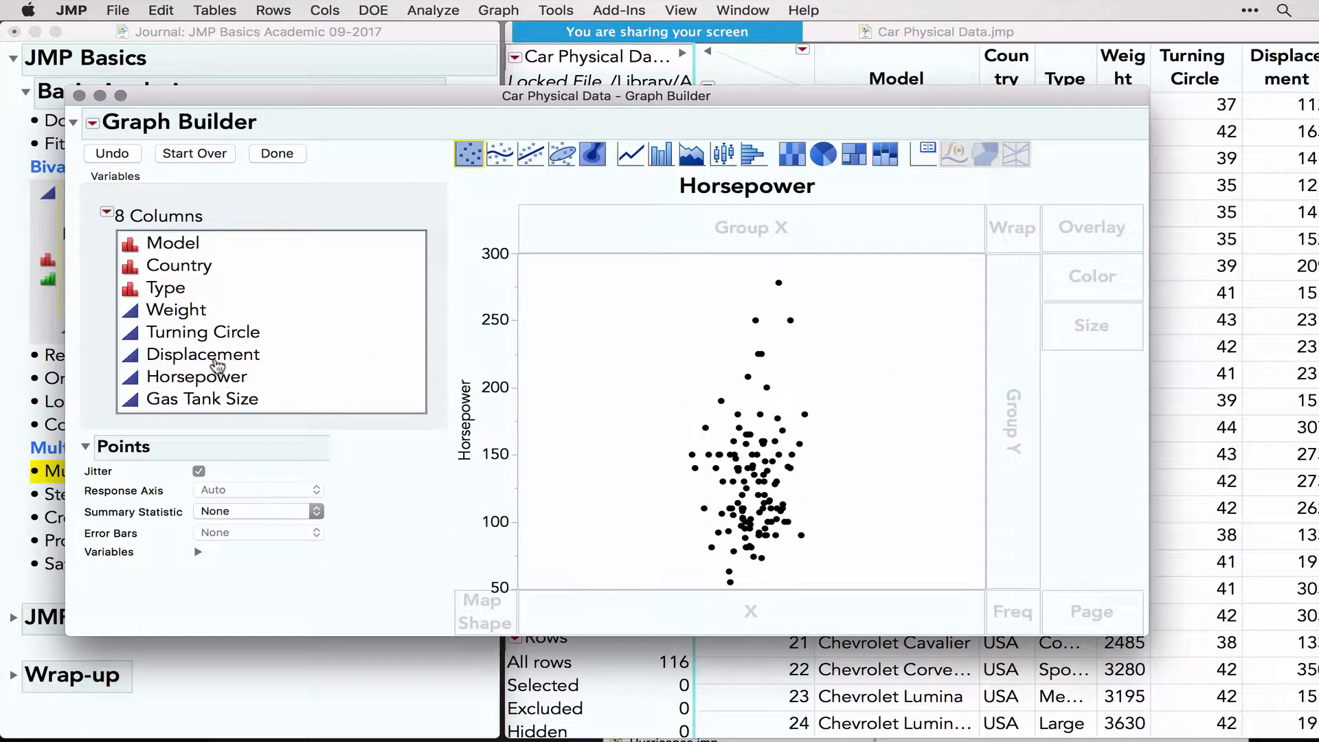
left_click_drag(215, 357, 728, 597)
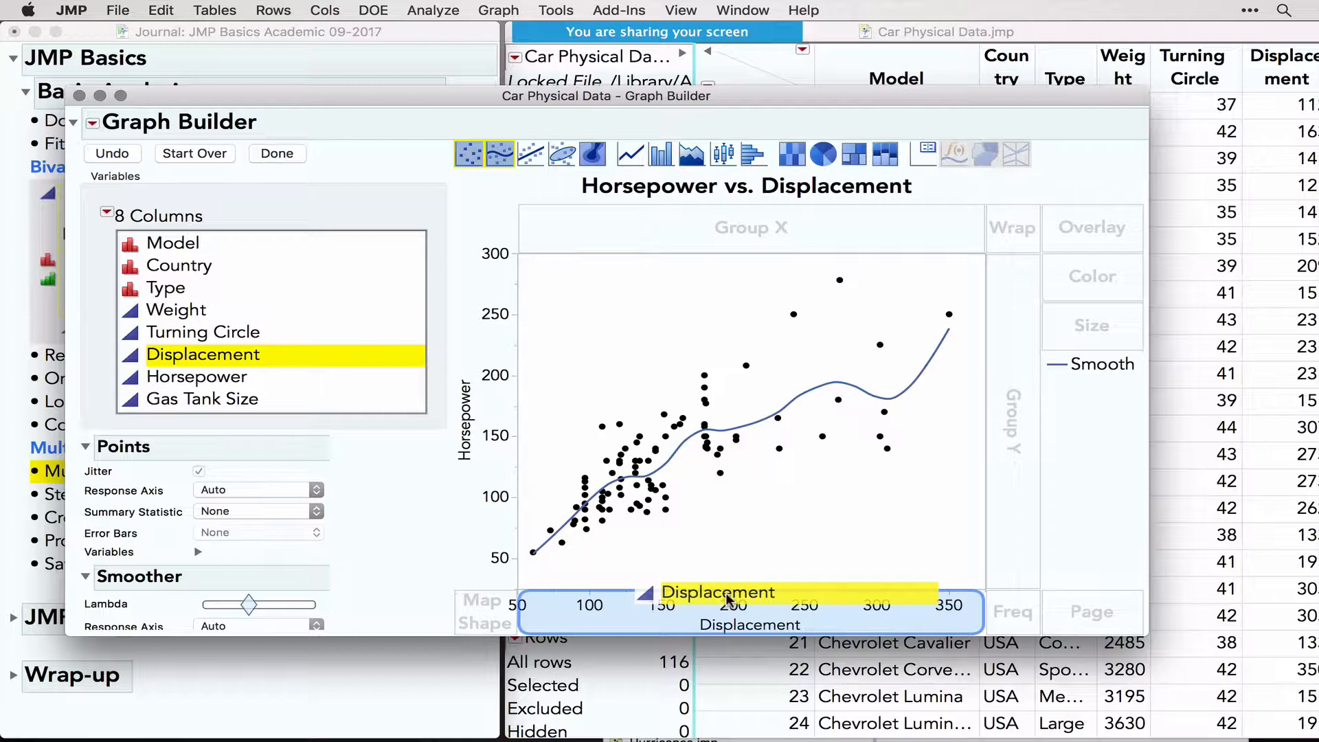
Replace the smoother with a line of fit and overlay the Horsepower vs. Displacement graph by Country
left_click_drag(728, 597, 728, 597)
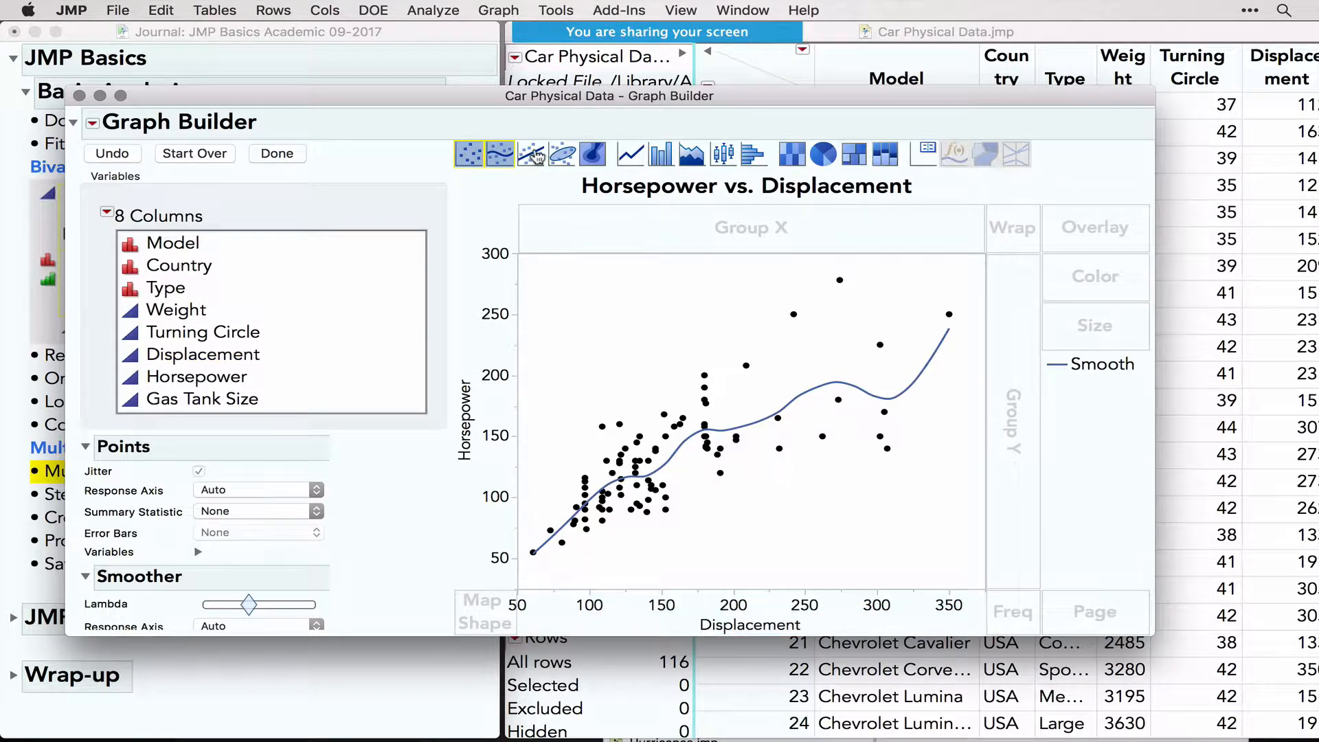
left_click(533, 155)
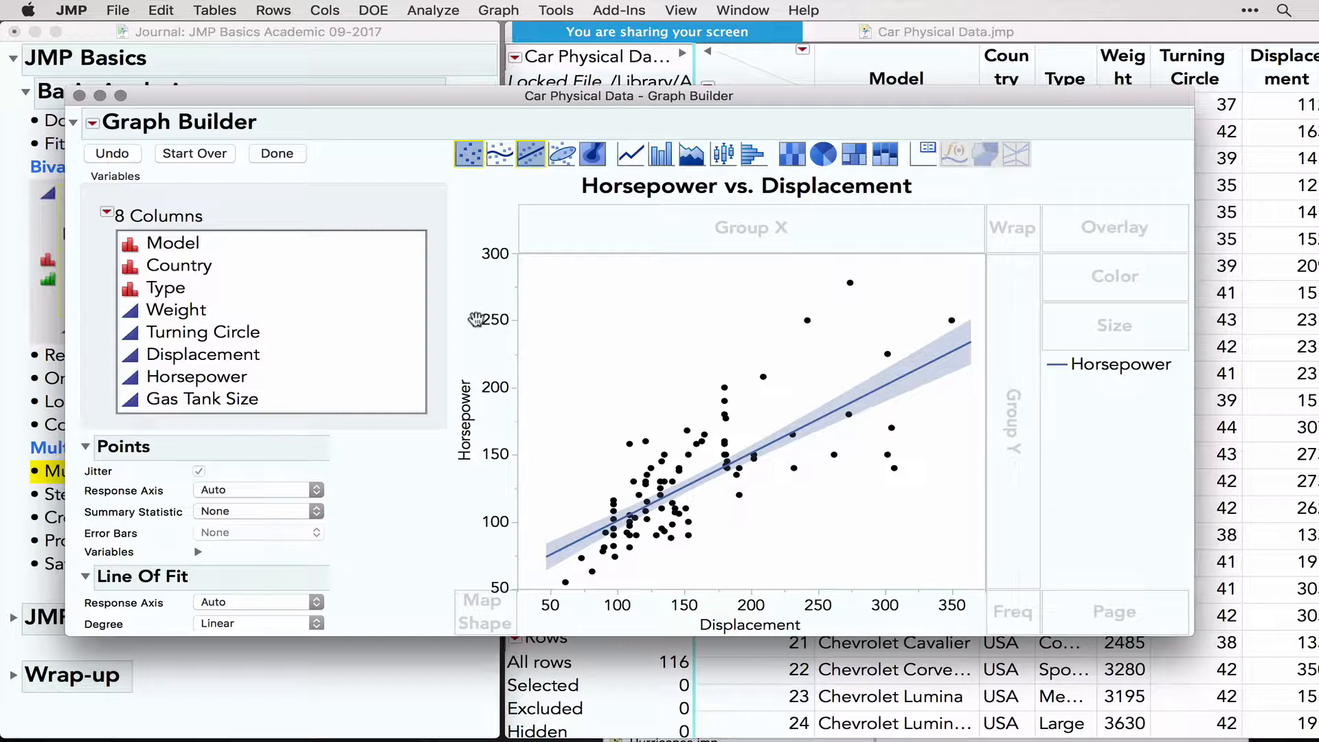
left_click(175, 266)
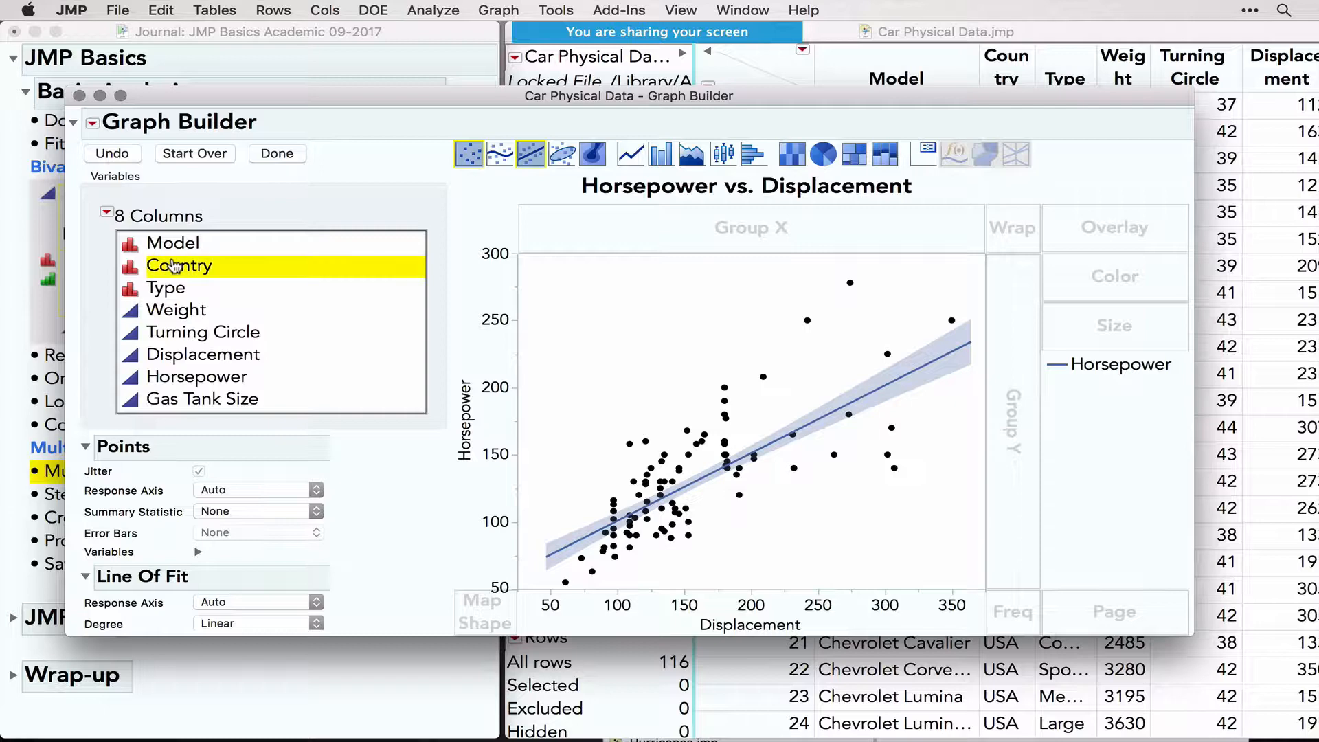
left_click_drag(175, 266, 1110, 227)
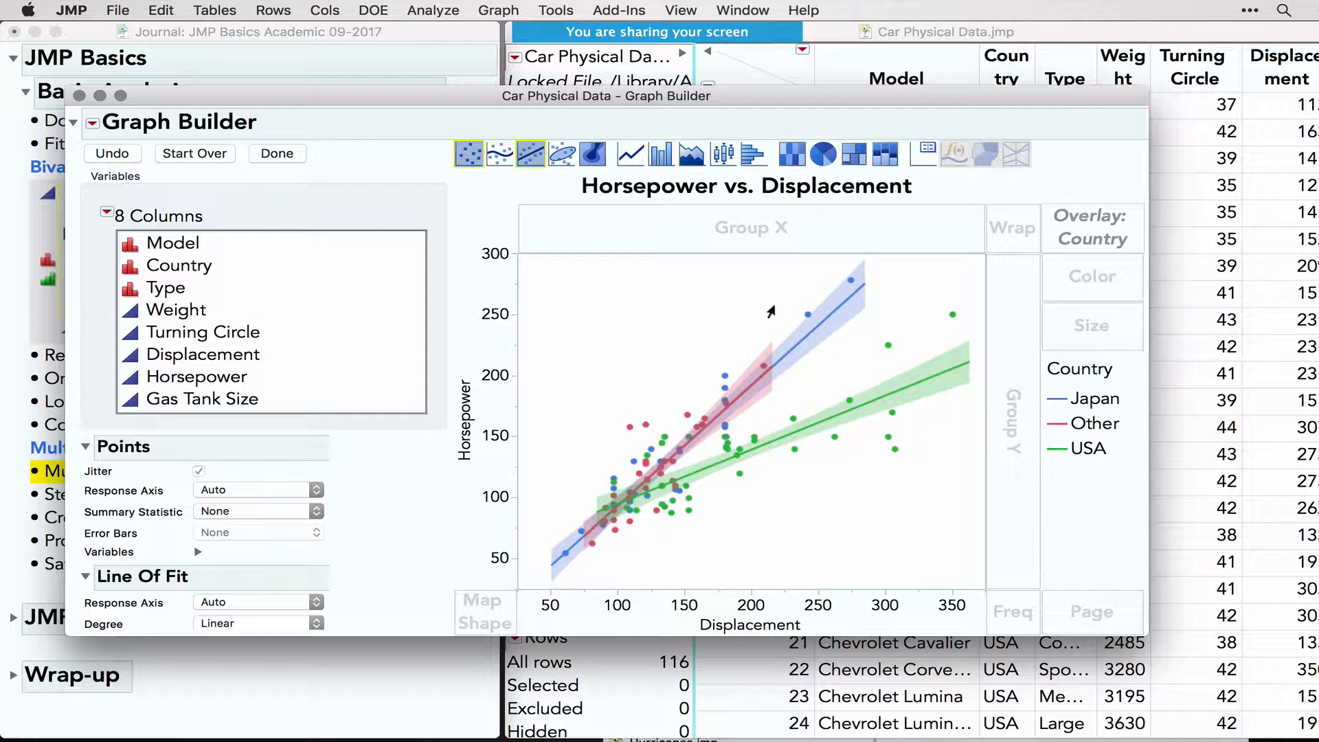
Close Graph Builder and start a Fit Model specification with Horsepower as the Y response
left_click(74, 95)
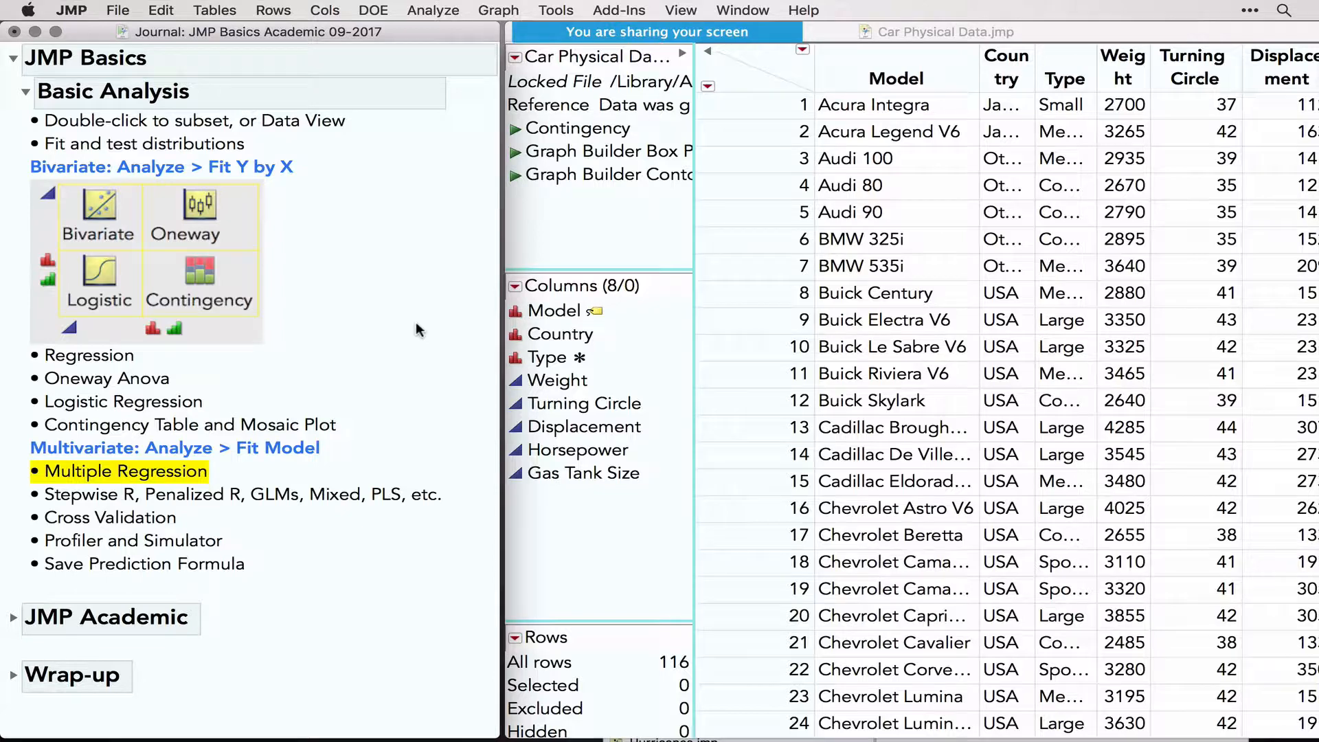
left_click(433, 10)
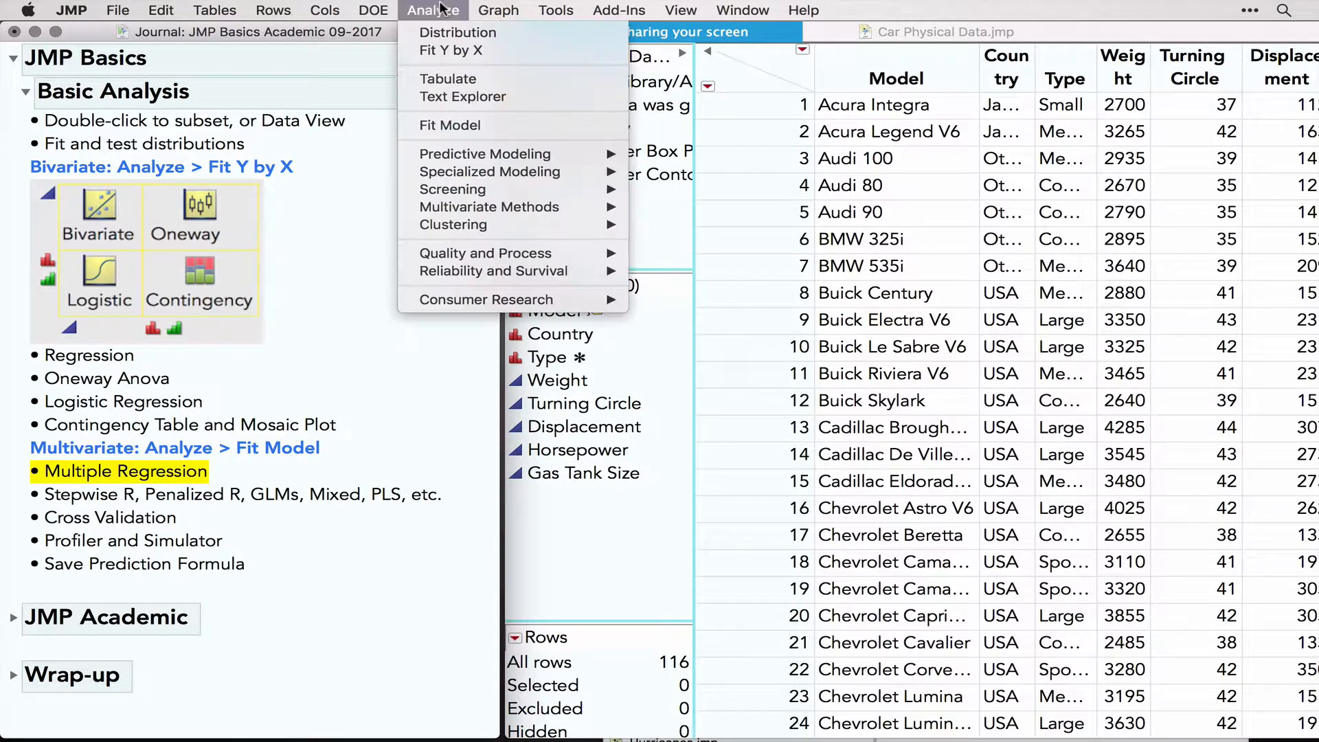
left_click(482, 125)
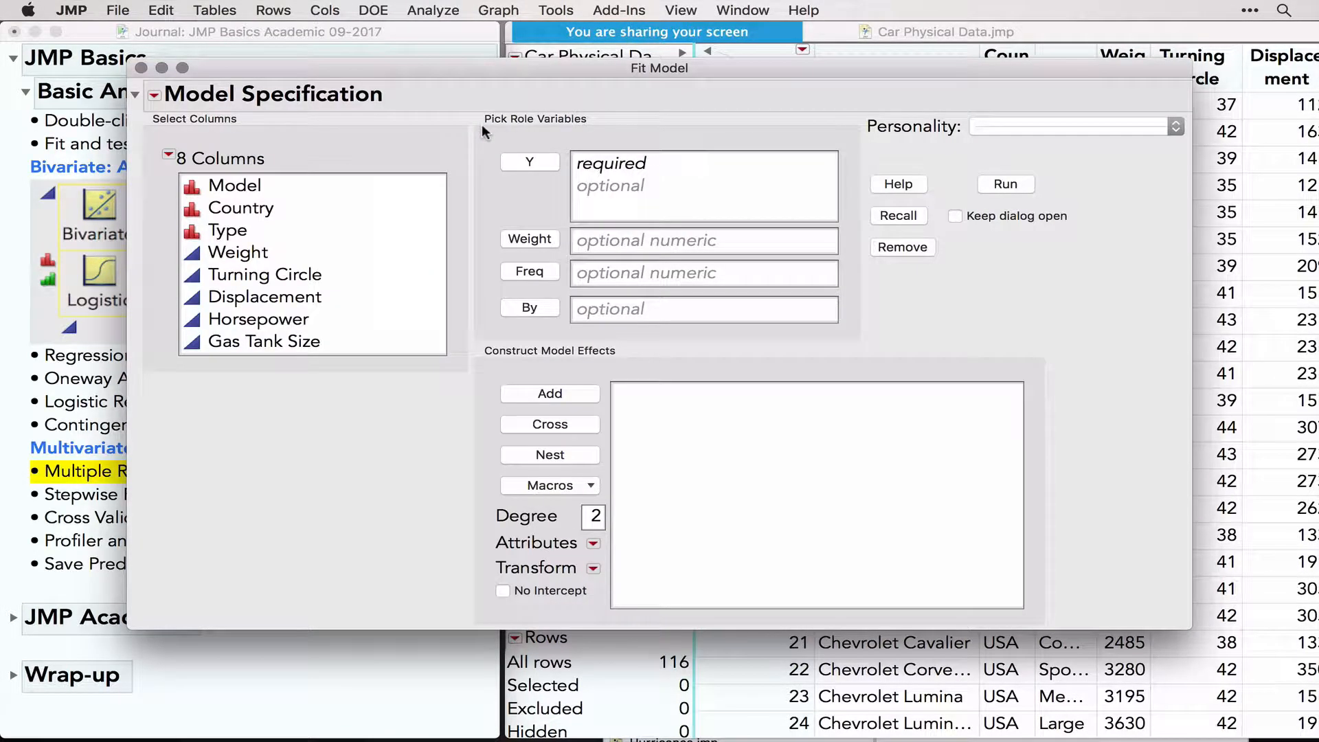
left_click(915, 215)
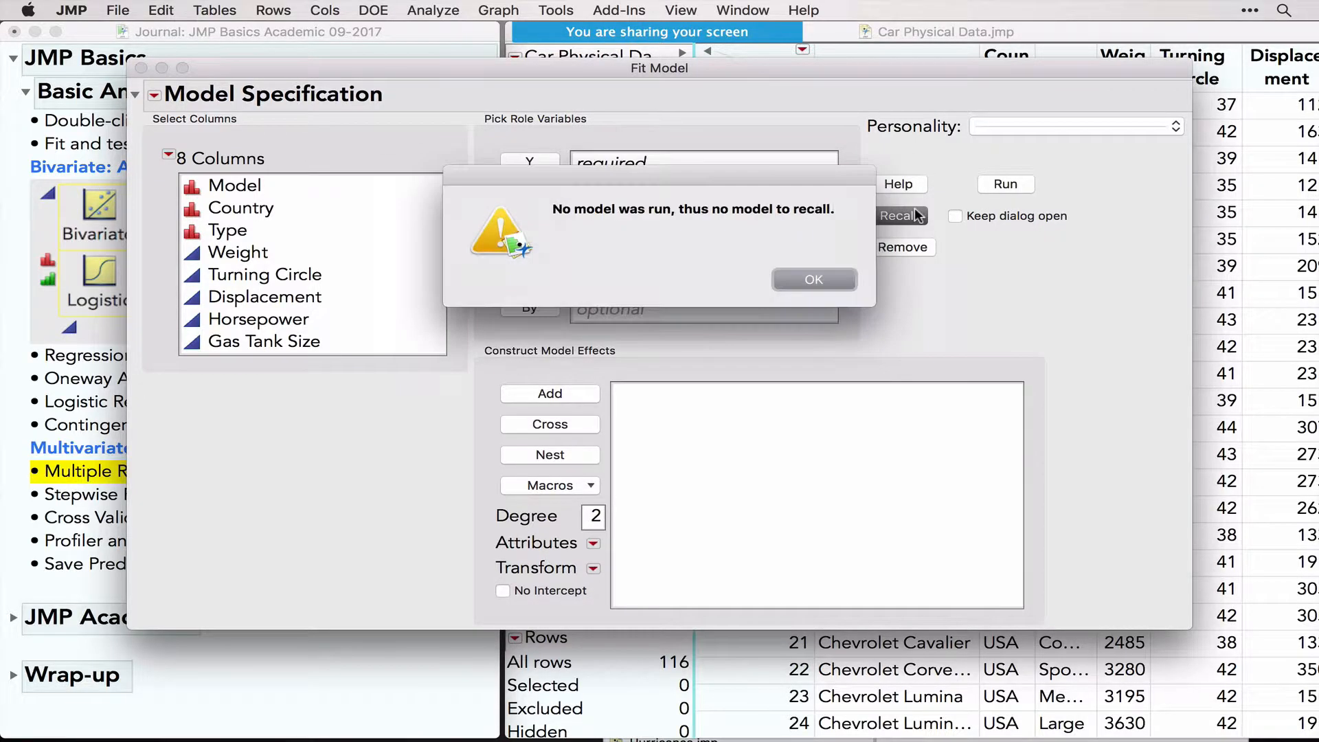
left_click(832, 287)
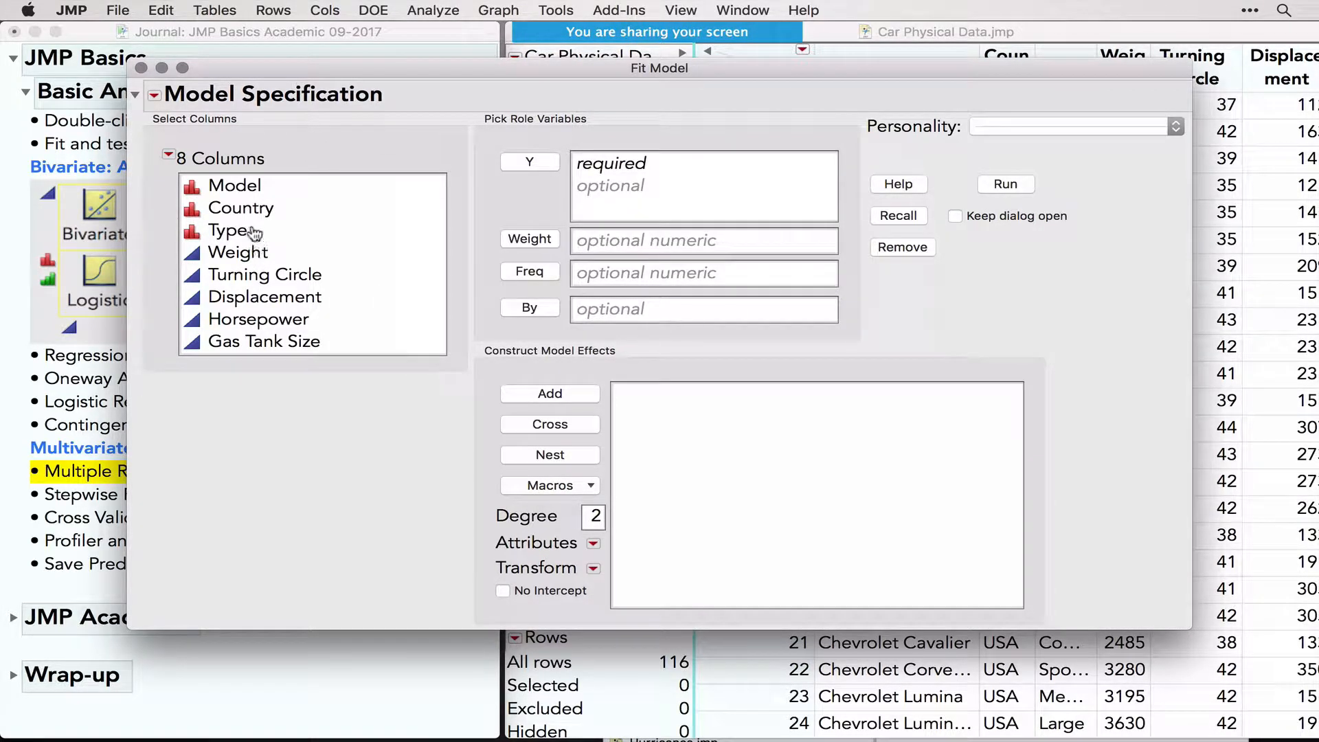
left_click(264, 320)
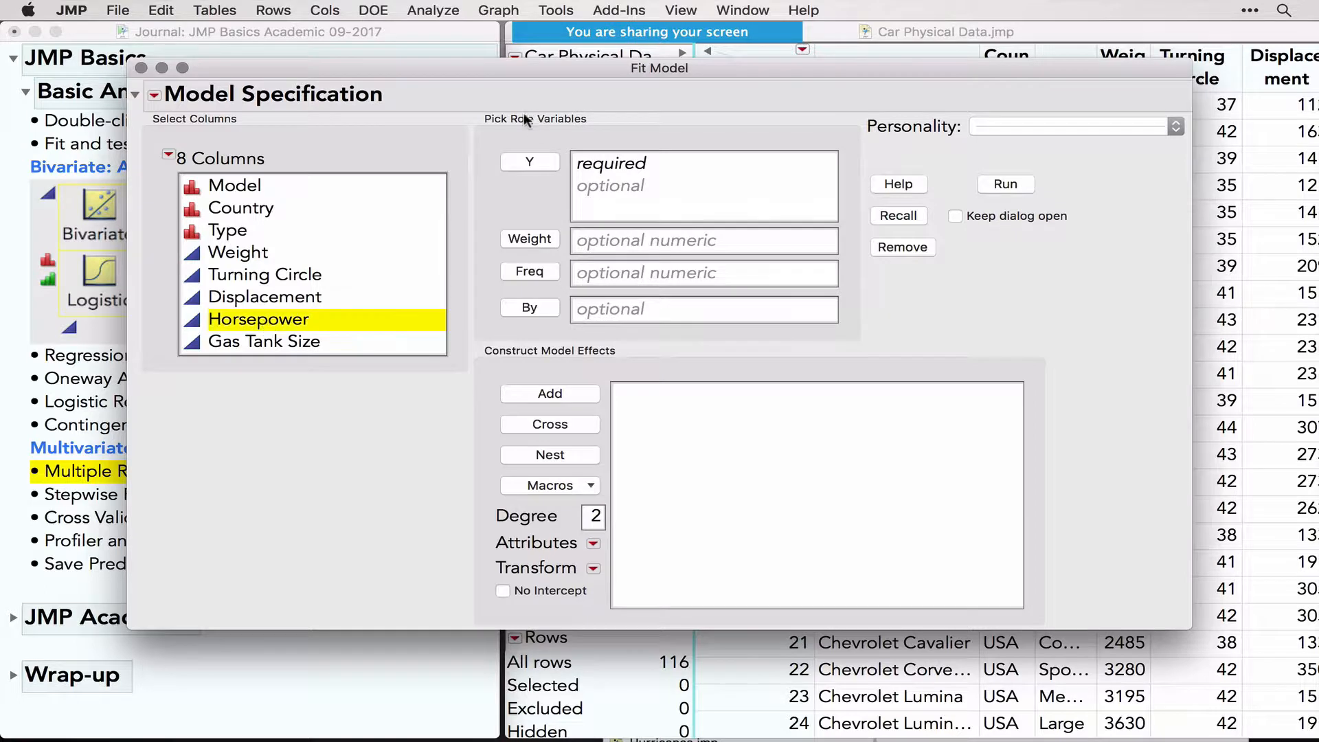
left_click(534, 163)
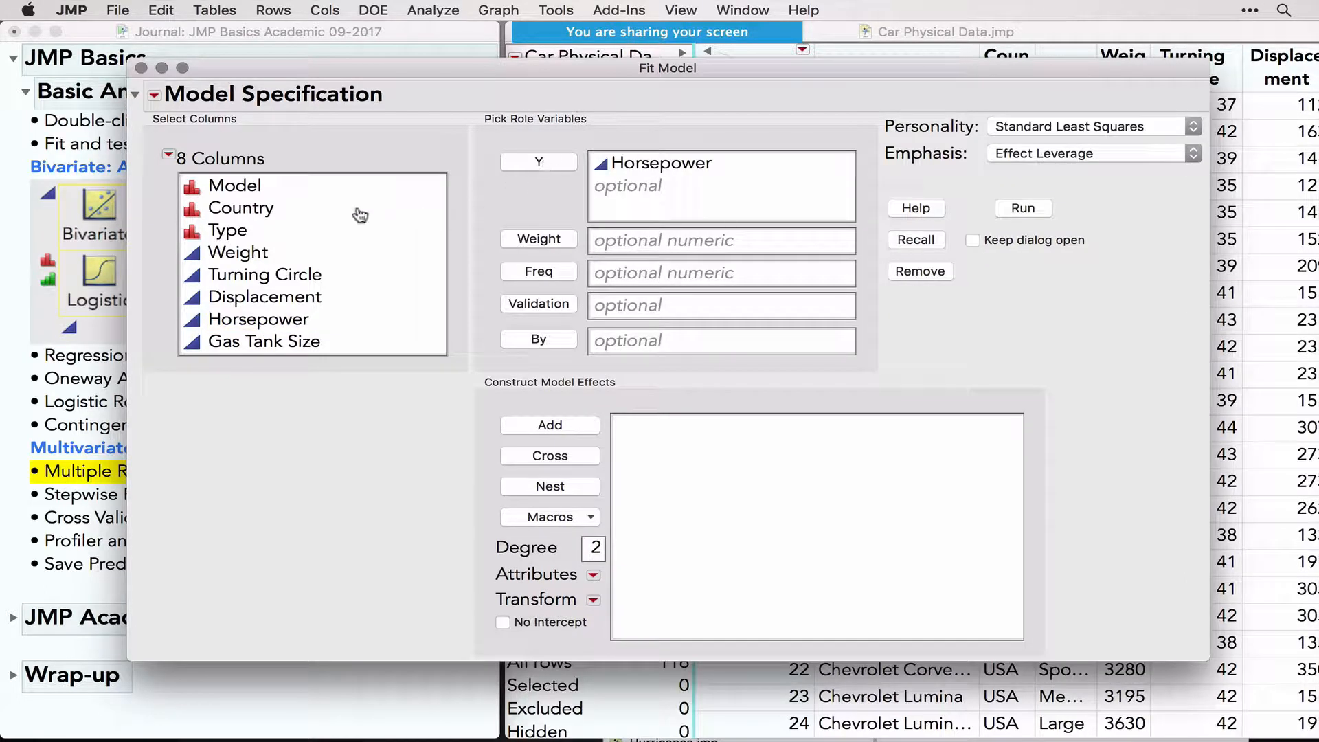
Add Country, Type, Weight, Turning Circle, Displacement and Gas Tank Size as model effects
left_click(243, 213)
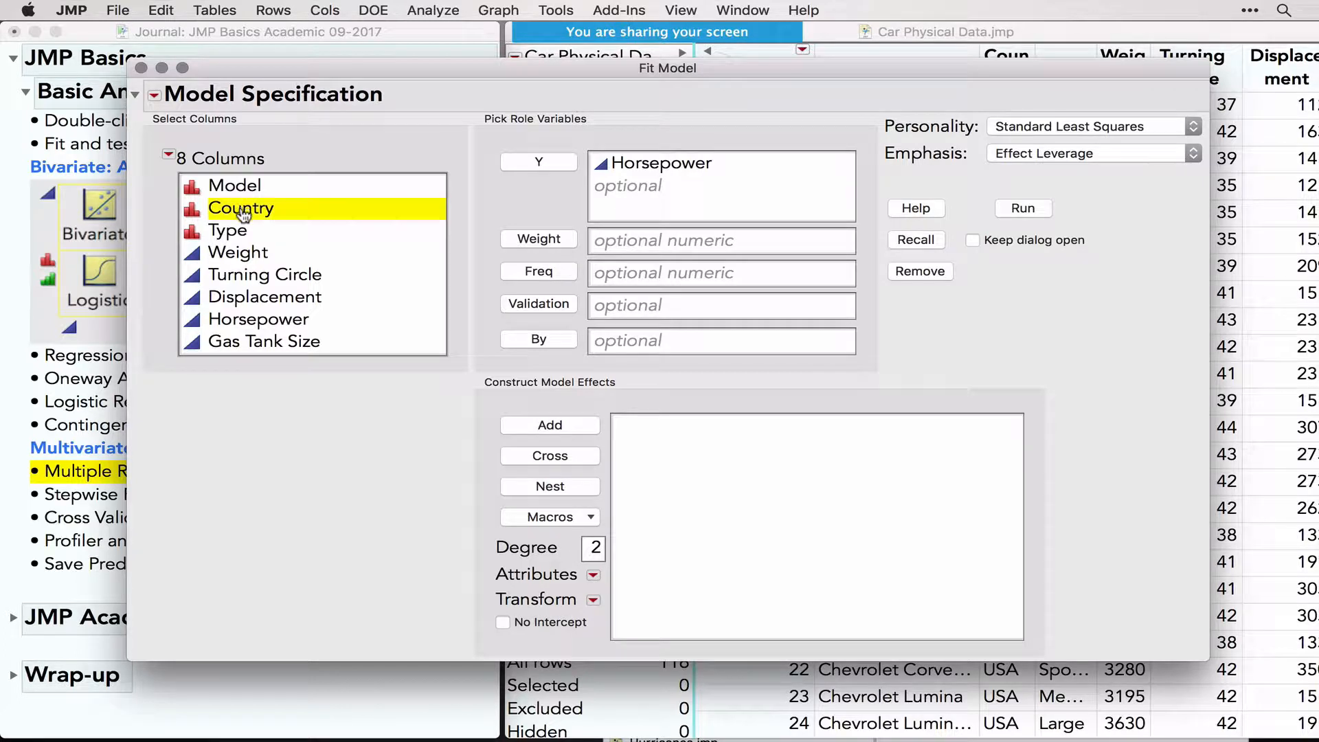
left_click(246, 296, "shift")
left_click(255, 343, "super")
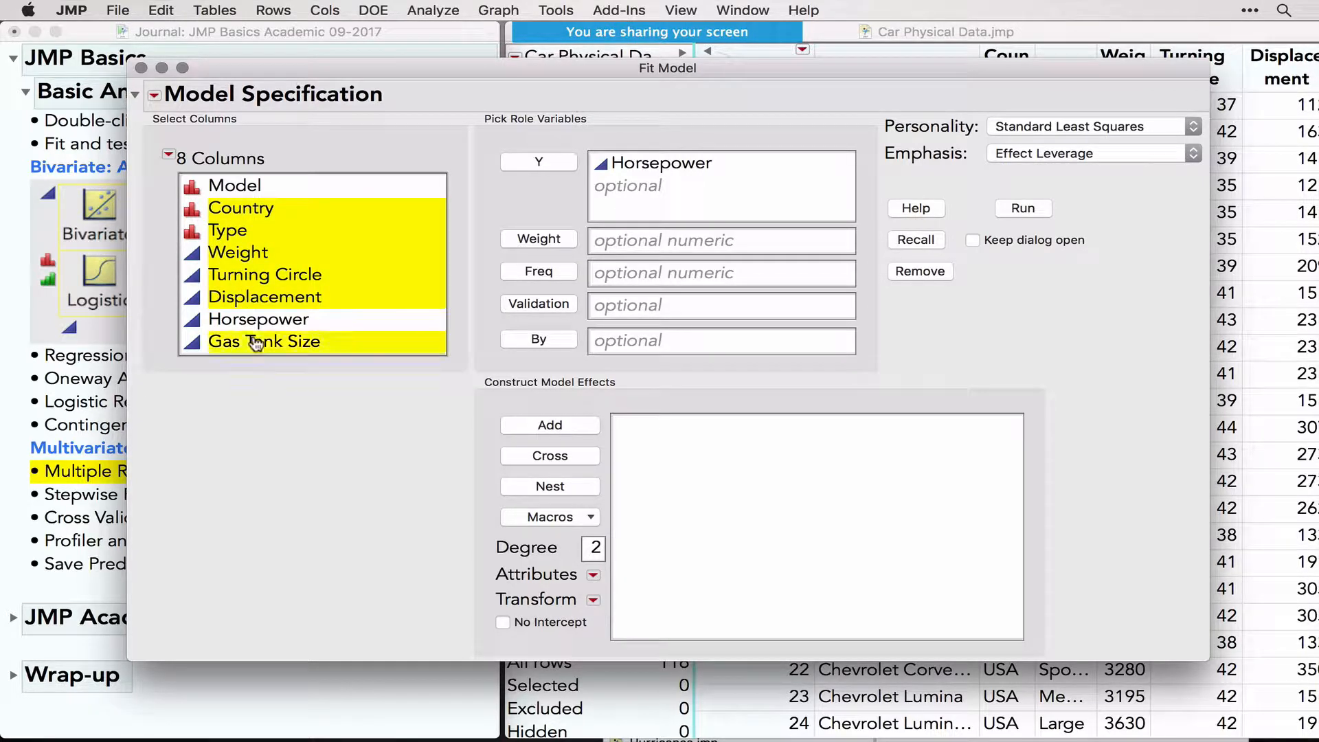
left_click(565, 433)
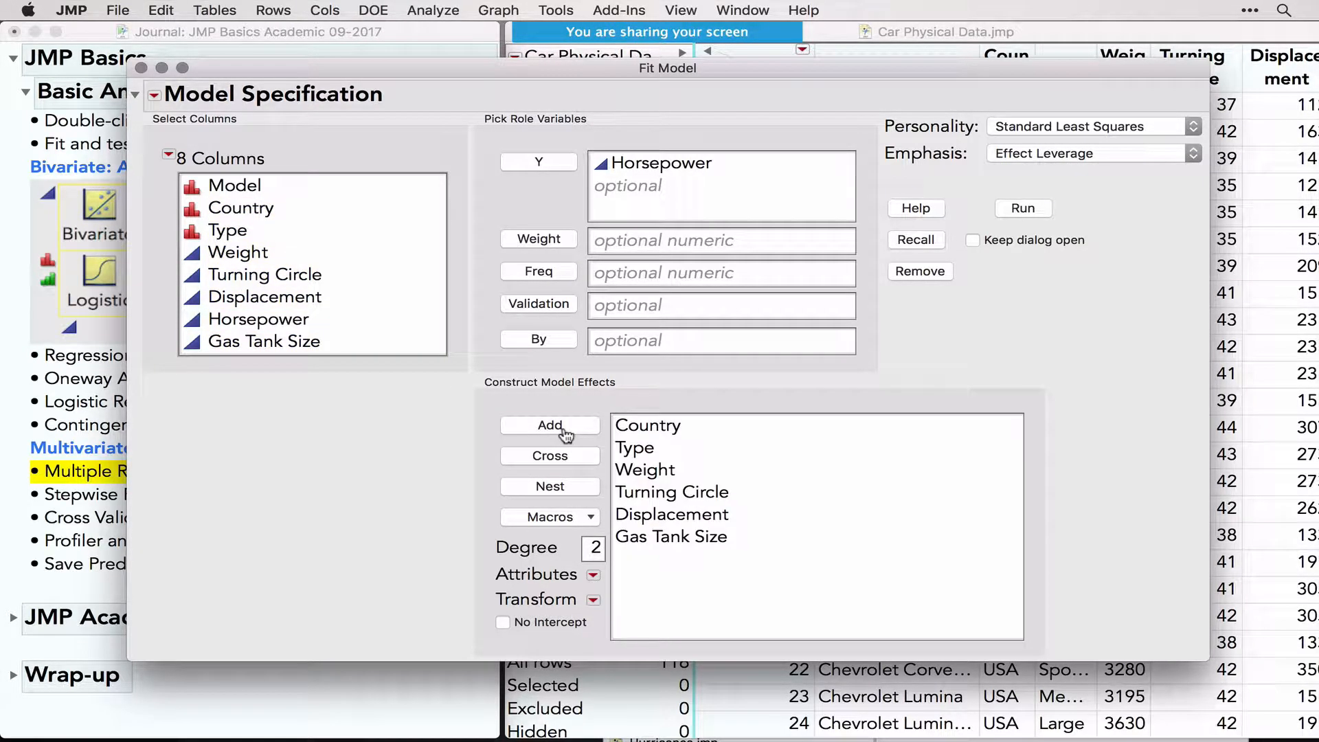
Add the Country by Displacement interaction to the model effects
left_click(659, 429)
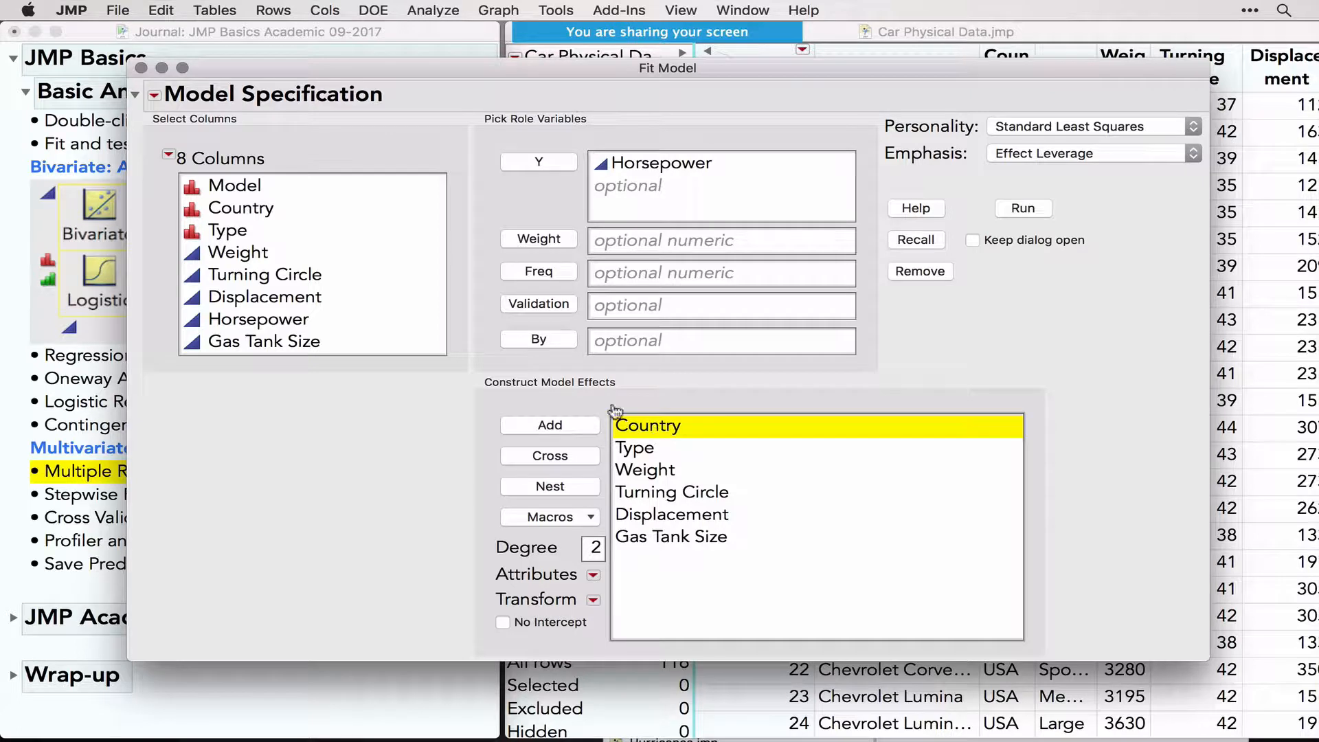
left_click(261, 302)
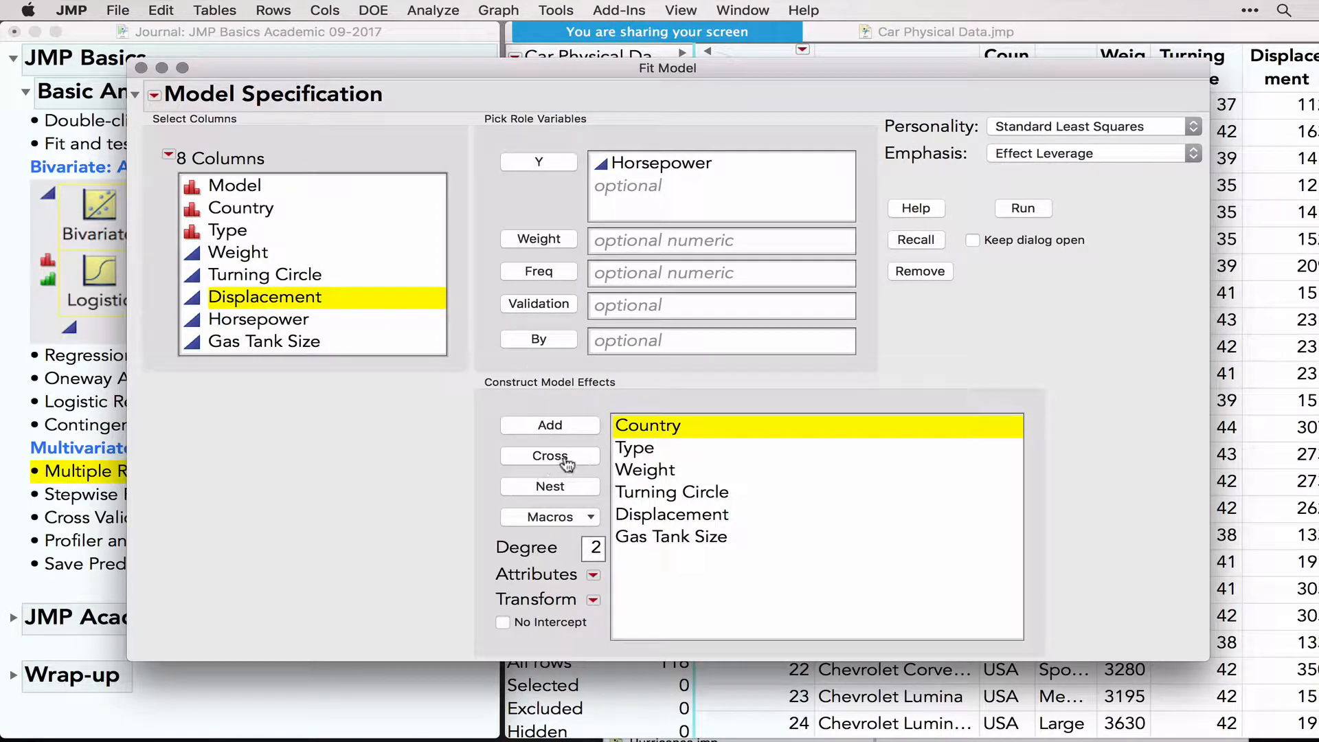
left_click(546, 457)
Set the emphasis to Effect Screening and run the model with the Standard Least Squares personality
left_click(1078, 163)
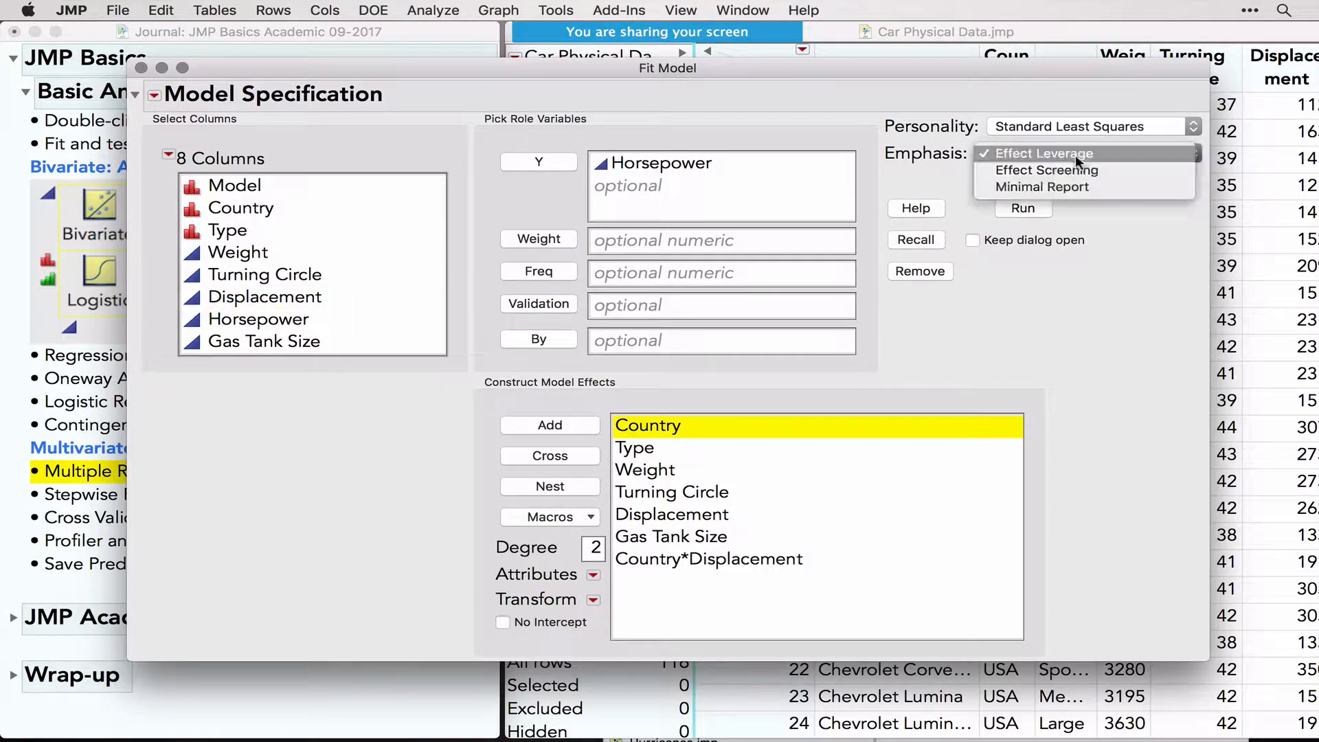
left_click(1078, 168)
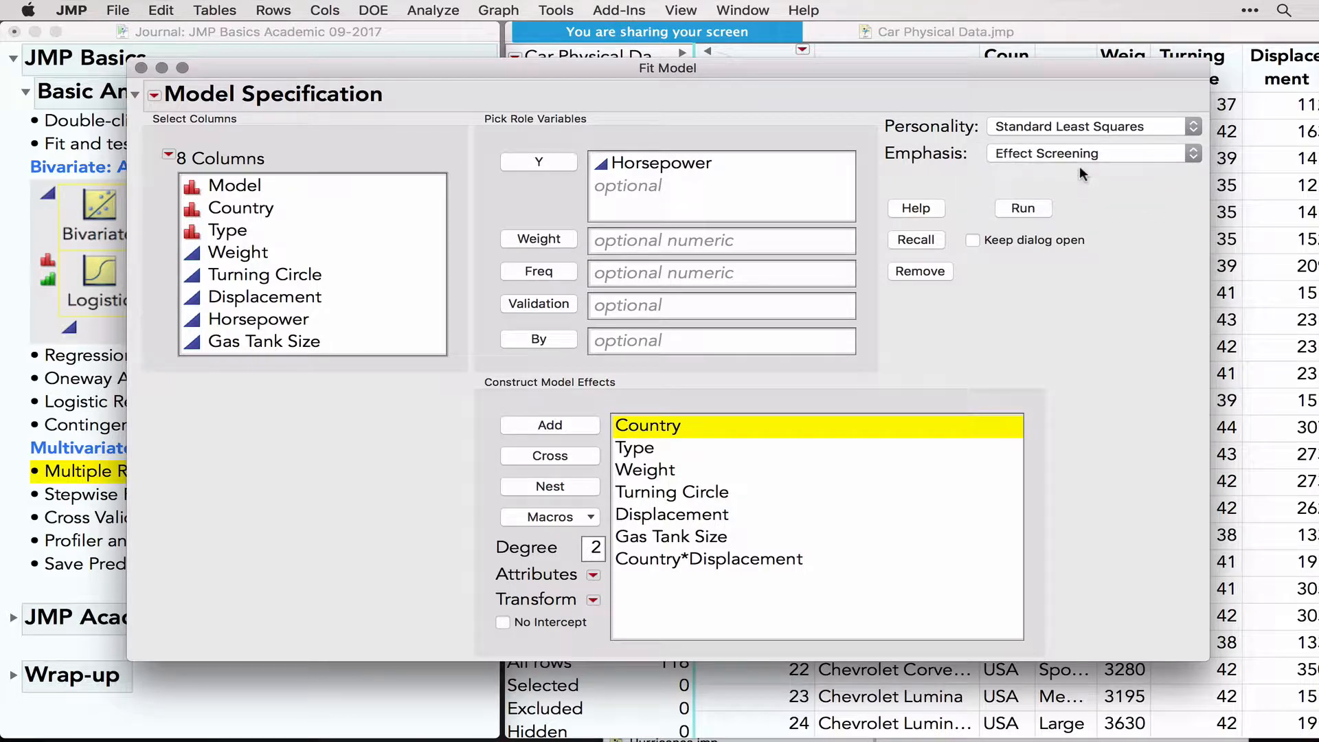
left_click(1048, 124)
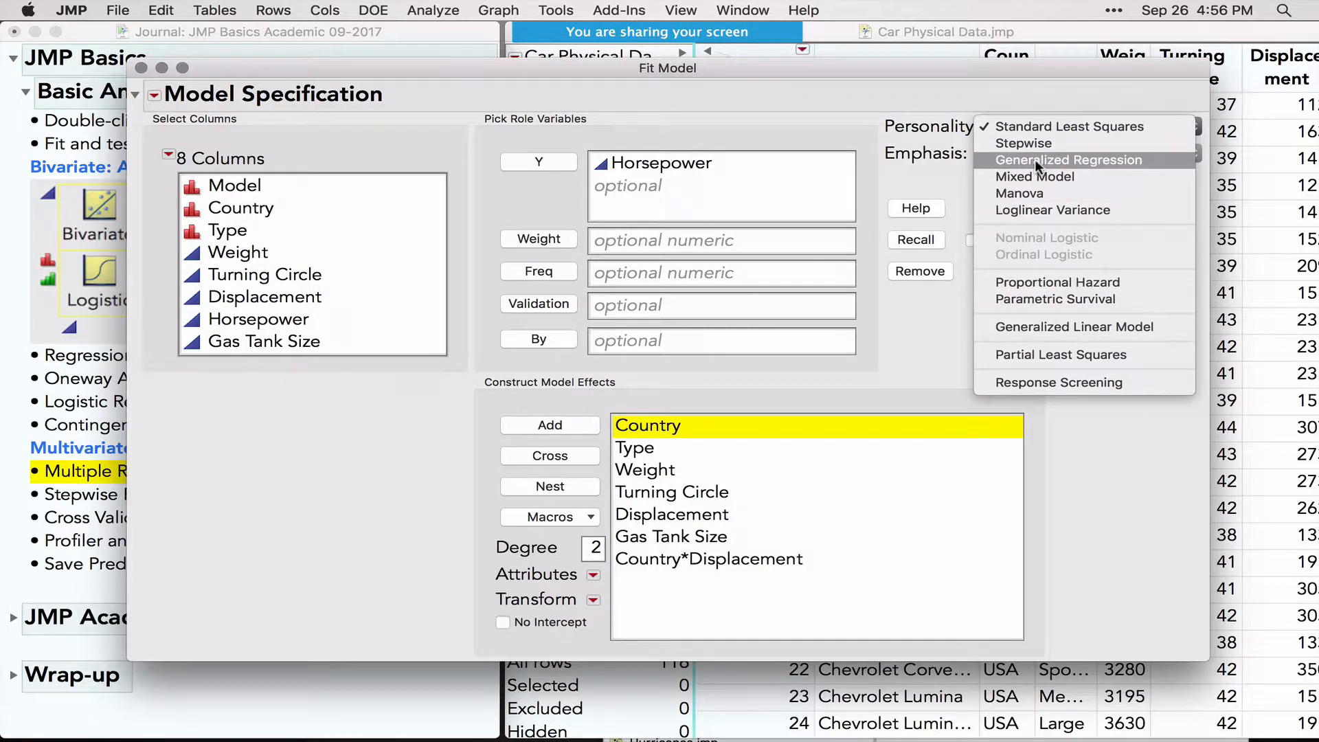
left_click(906, 364)
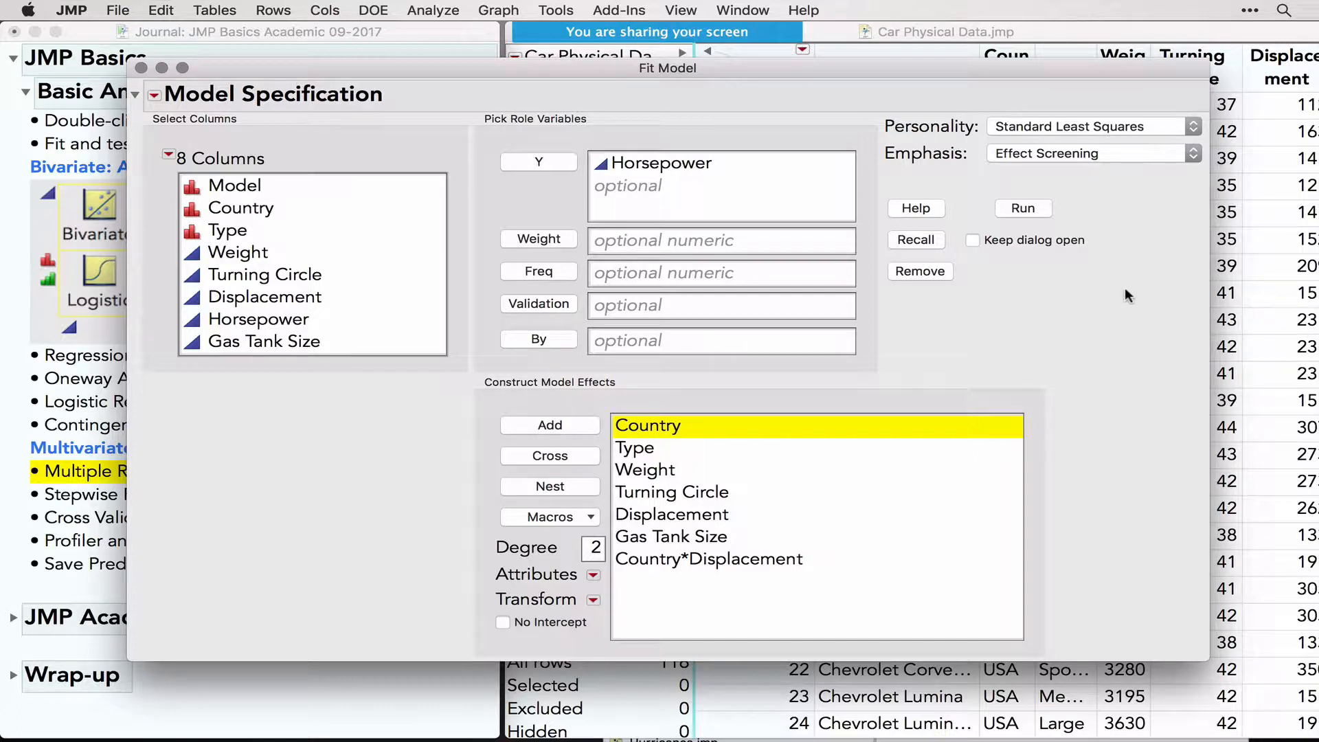
left_click(1024, 209)
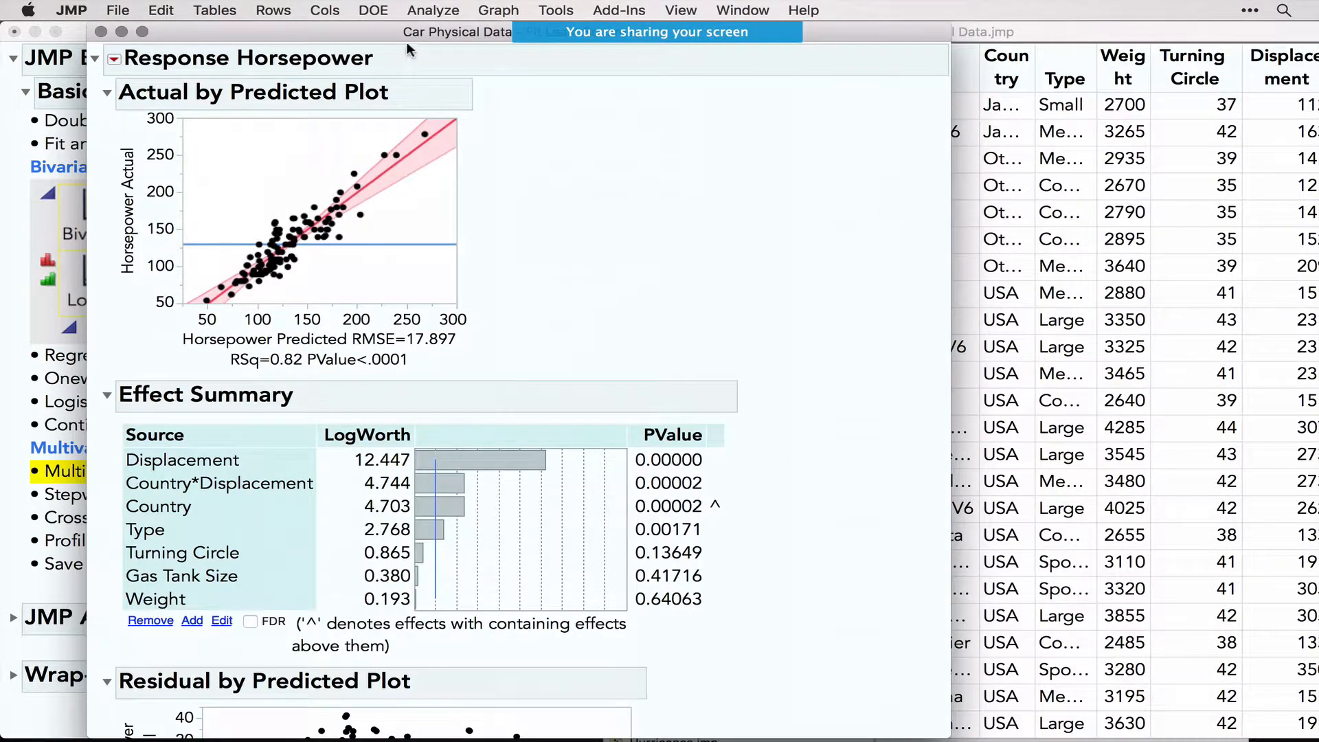
left_click_drag(402, 32, 746, 42)
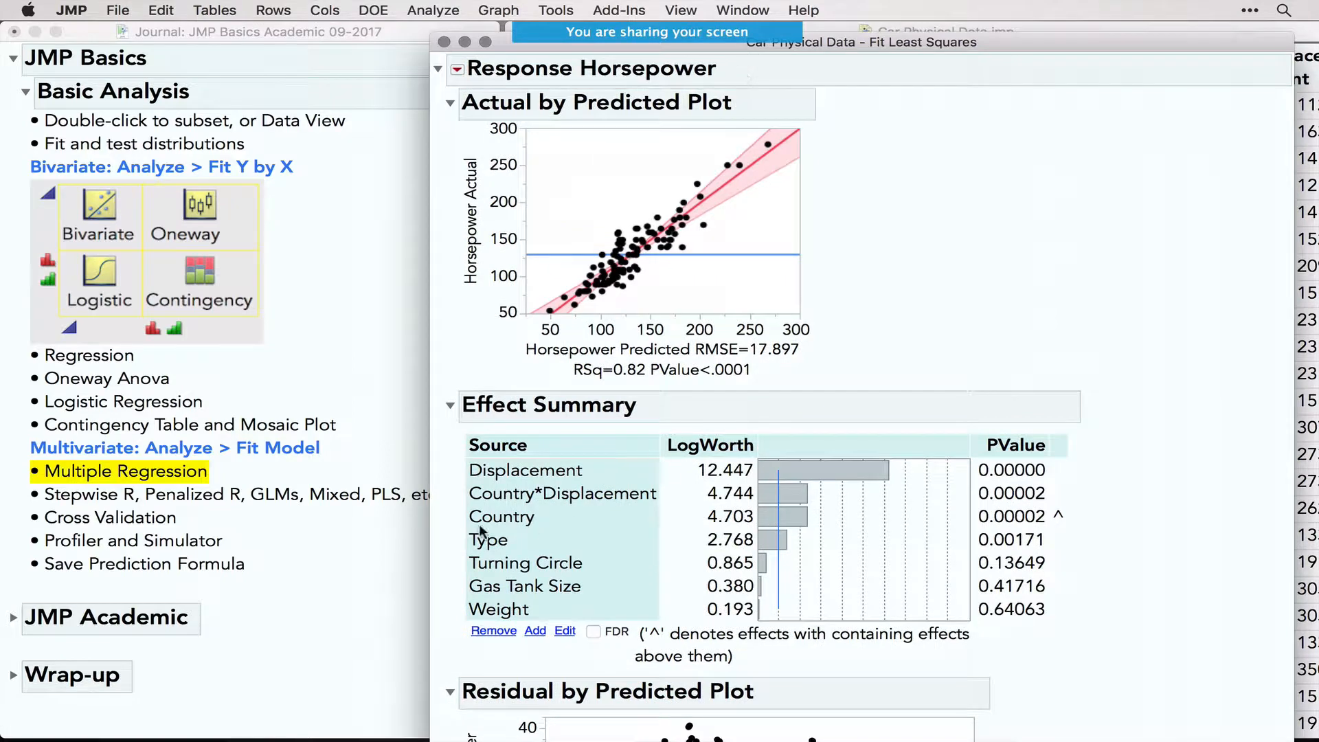
Remove the Weight effect from the Horsepower model in the Effect Summary
mouse_move(441, 467)
left_mouse_down()
mouse_move(465, 467)
mouse_move(453, 472)
left_mouse_up()
left_click_drag(440, 490, 447, 492)
left_click_drag(439, 609, 452, 609)
left_click(507, 610)
left_click(494, 632)
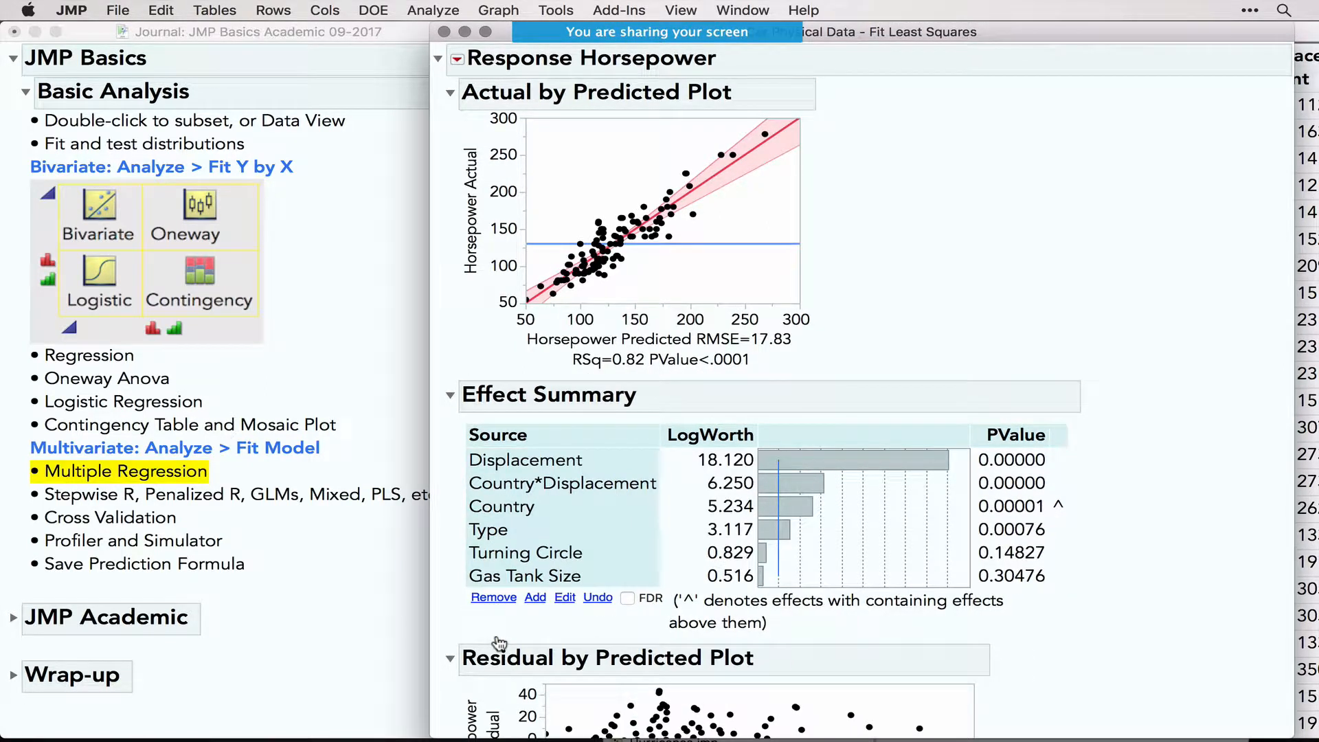
Bring the Prediction Profiler below the Scaled Estimates into view and enlarge its plots
scroll(500, 642, "down", 15)
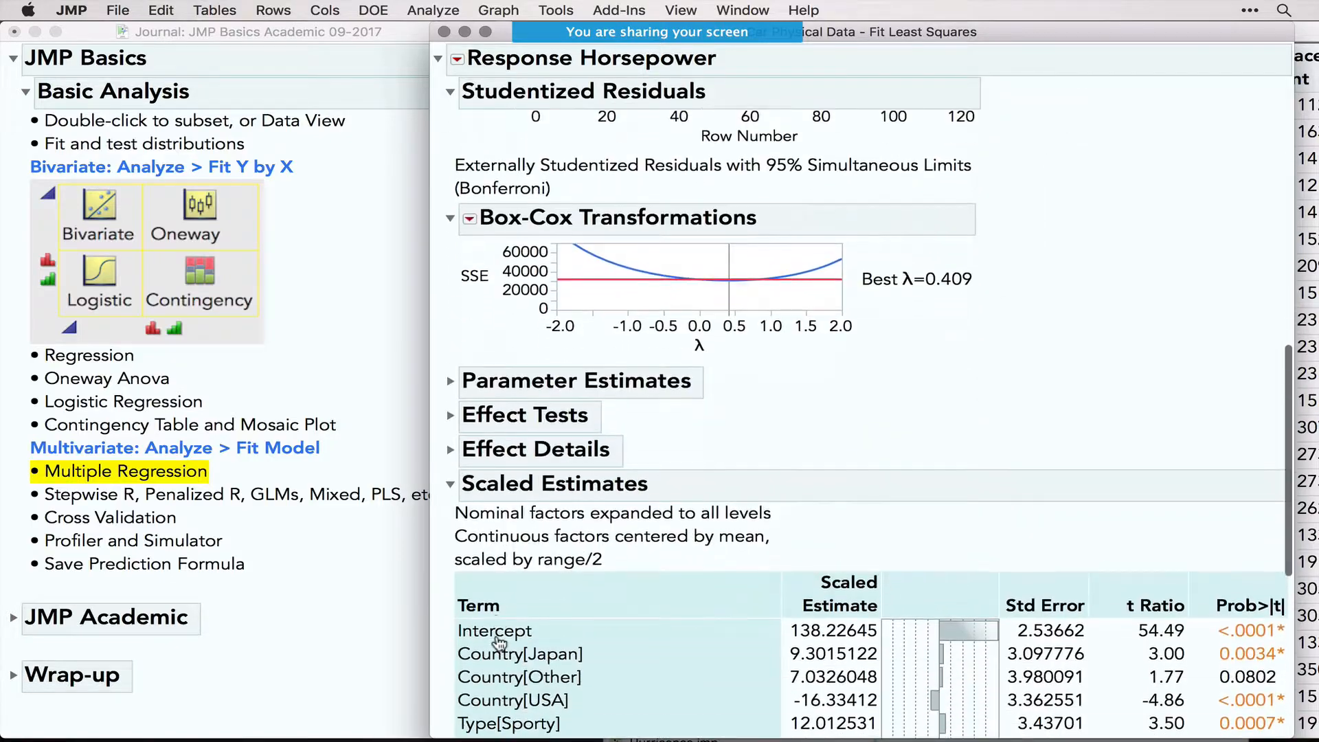
scroll(499, 642, "down", 10)
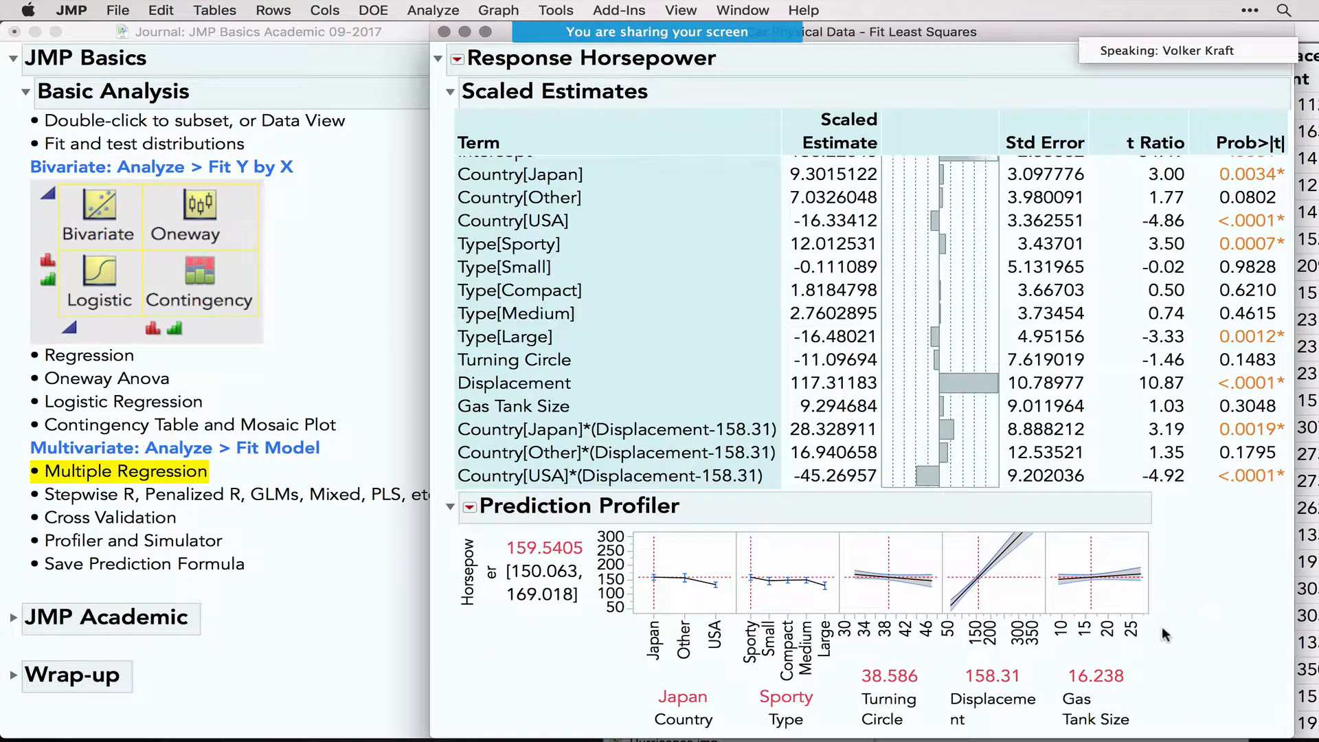
left_click_drag(1148, 612, 1236, 648)
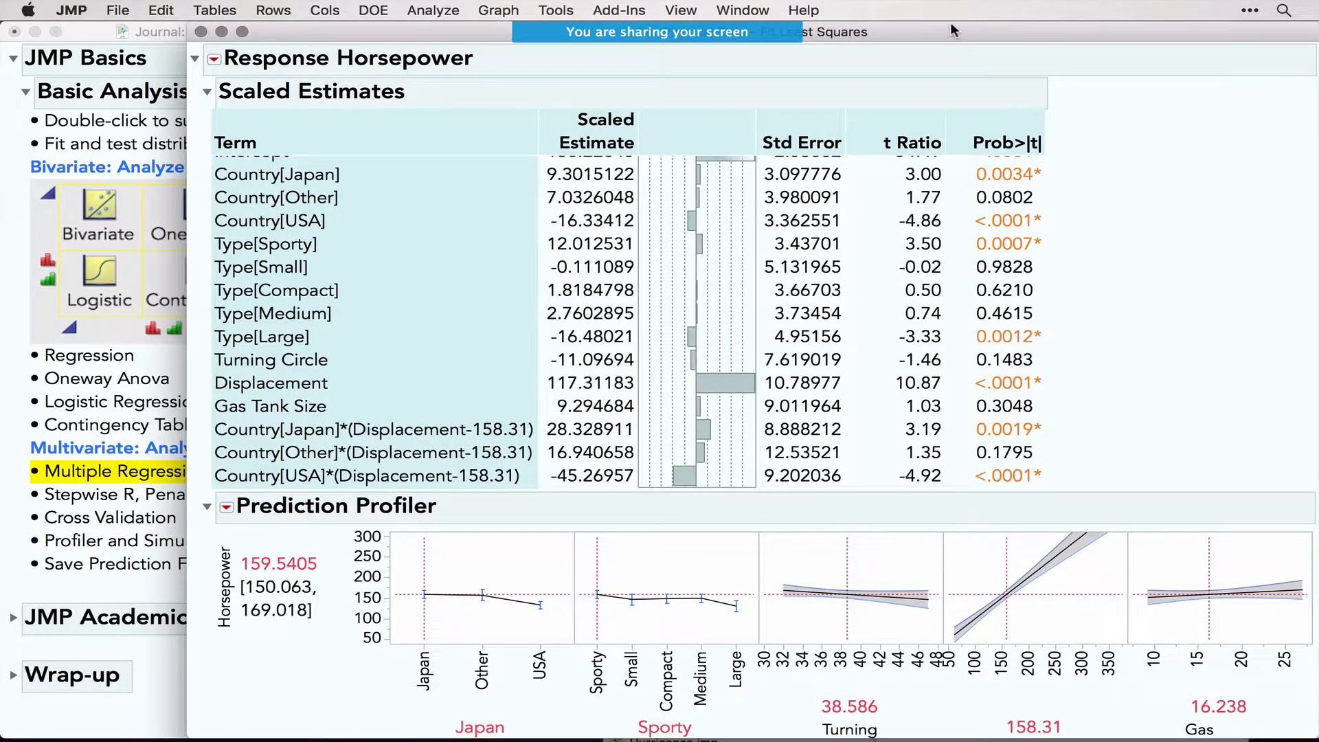
left_click_drag(955, 30, 793, 12)
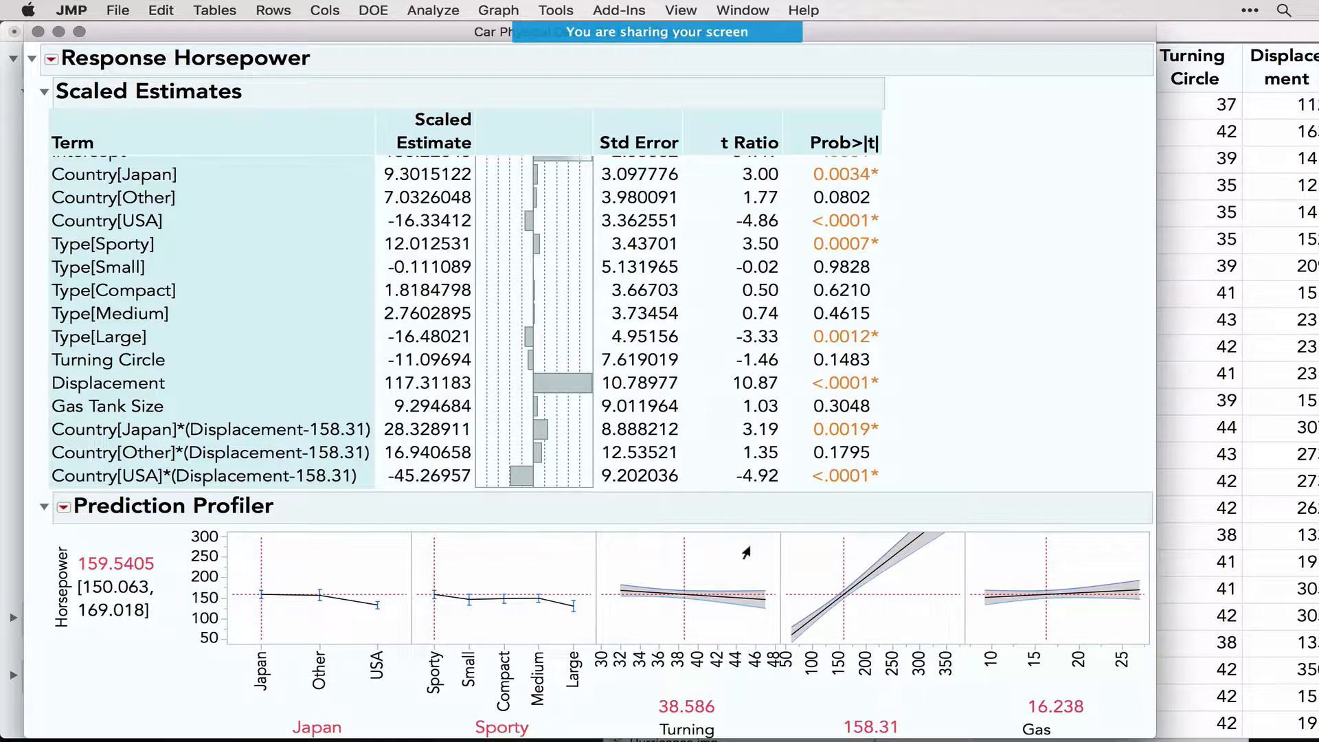
scroll(778, 629, "down", 2)
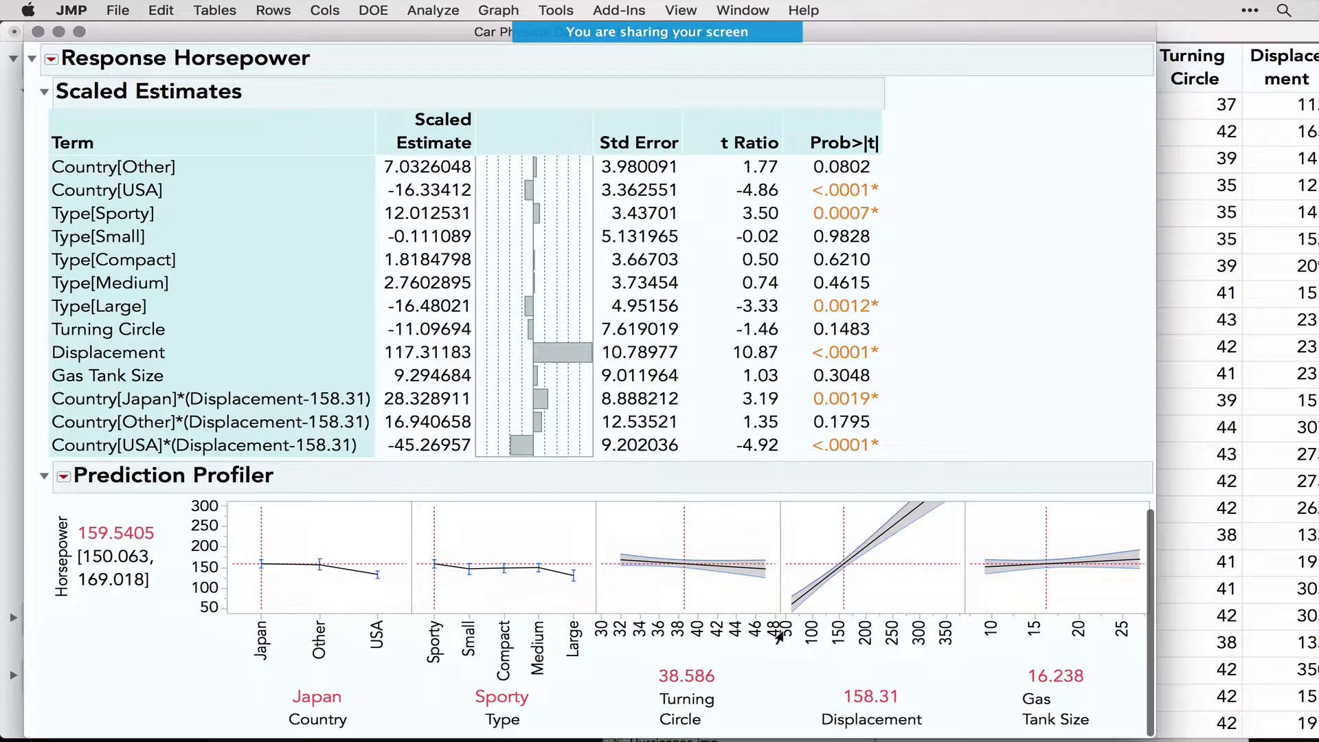
Vary Displacement in the Prediction Profiler to about 197, 79 and finally 282, comparing the Country effect at each setting
left_click(871, 574)
left_click(839, 581)
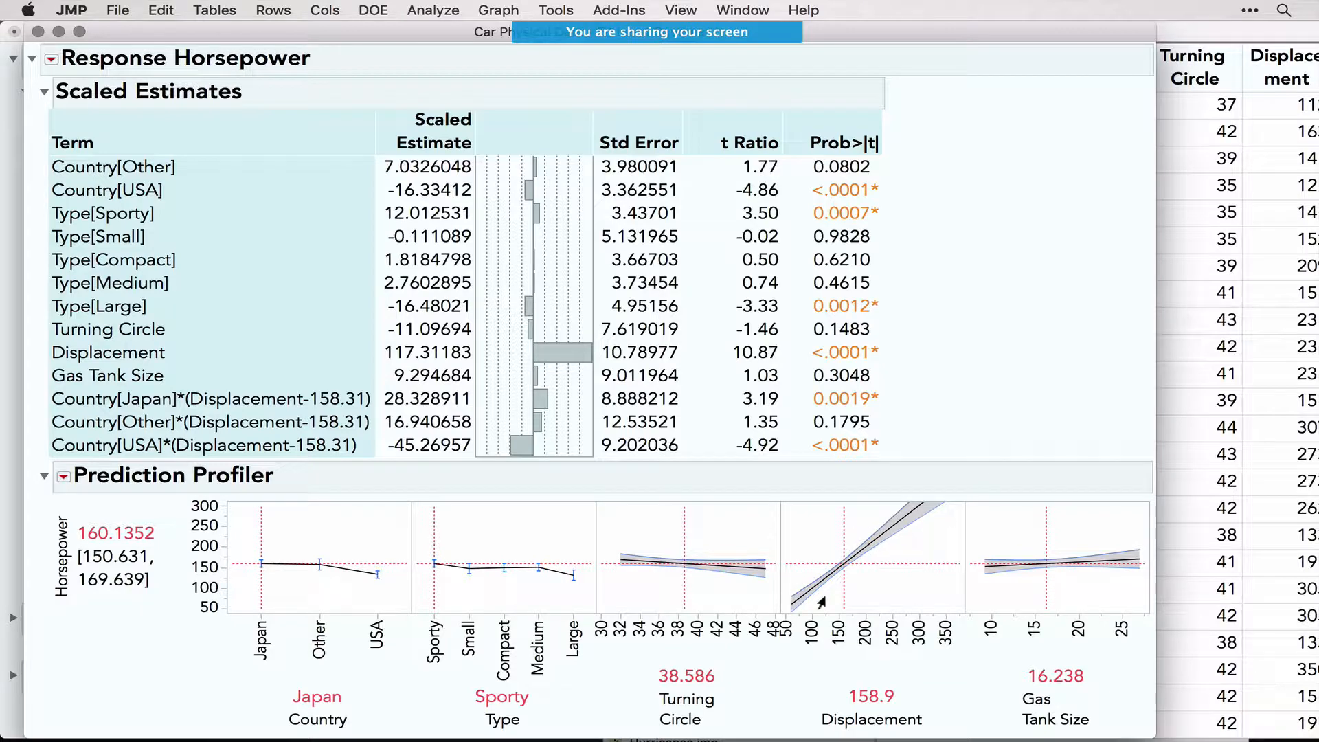
left_click_drag(838, 538, 860, 558)
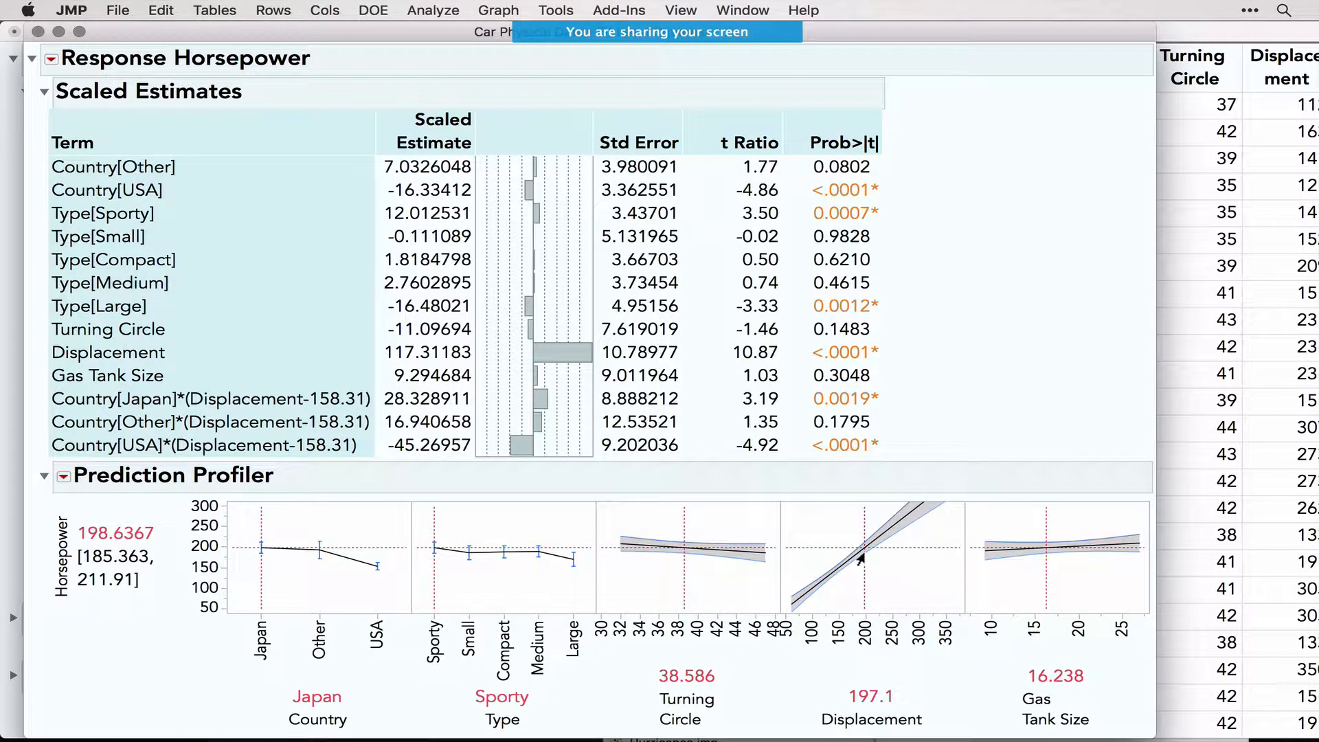
mouse_move(49, 624)
left_mouse_down()
mouse_move(46, 546)
mouse_move(127, 492)
mouse_move(163, 619)
mouse_move(45, 620)
left_mouse_up()
mouse_move(861, 539)
left_mouse_down()
mouse_move(829, 540)
mouse_move(806, 480)
mouse_move(887, 509)
mouse_move(896, 542)
mouse_move(794, 563)
left_mouse_up()
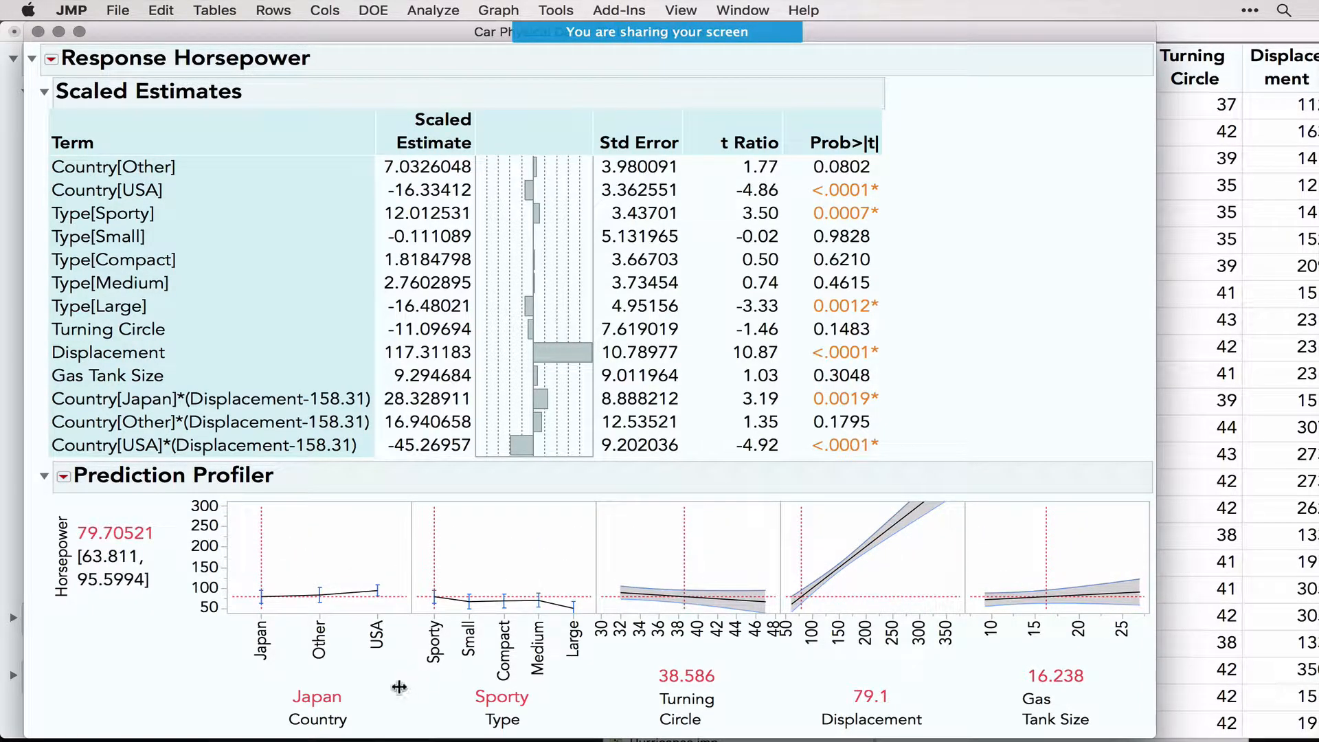
mouse_move(388, 691)
left_mouse_down()
mouse_move(360, 604)
mouse_move(382, 667)
left_mouse_up()
left_click_drag(803, 546, 909, 551)
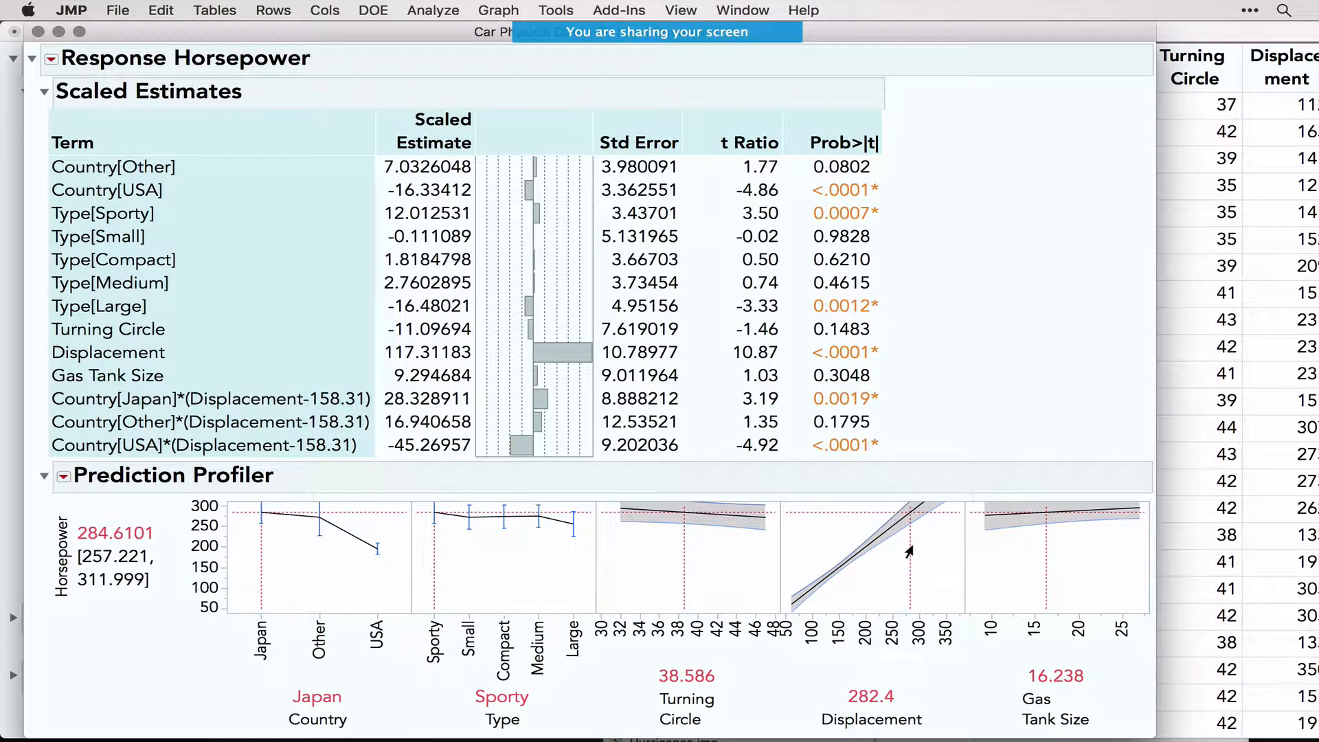
mouse_move(375, 699)
left_mouse_down()
mouse_move(356, 534)
mouse_move(397, 605)
mouse_move(370, 667)
left_mouse_up()
Look up the Prediction Formula option among the column-saving commands of the Horsepower model report
left_click(52, 59)
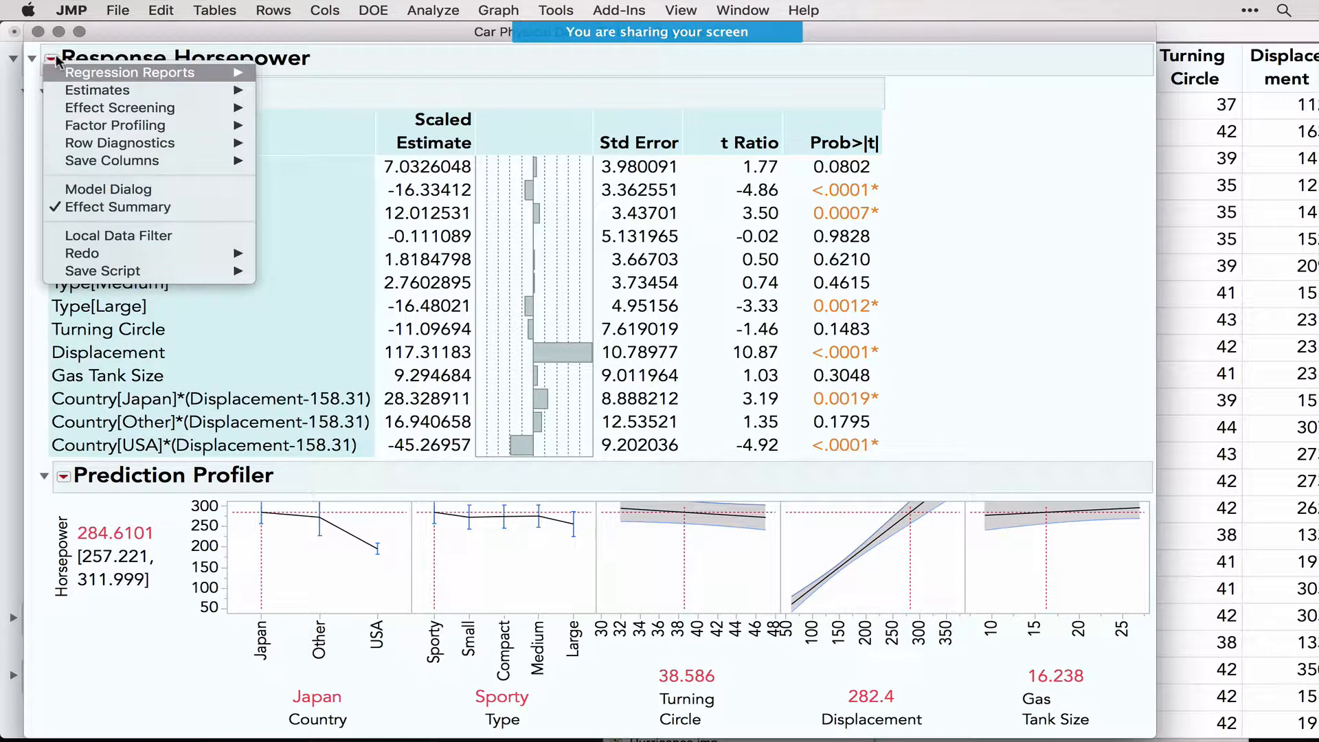
mouse_move(74, 74)
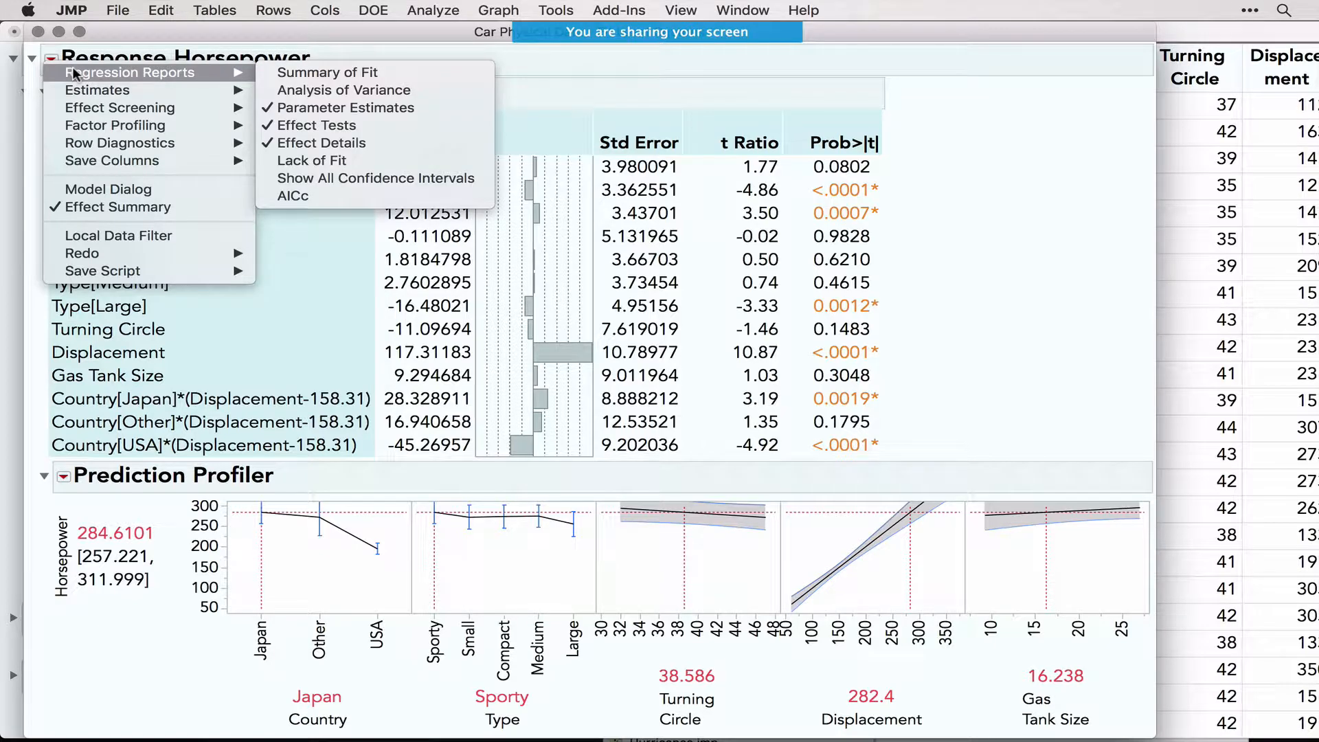
mouse_move(117, 162)
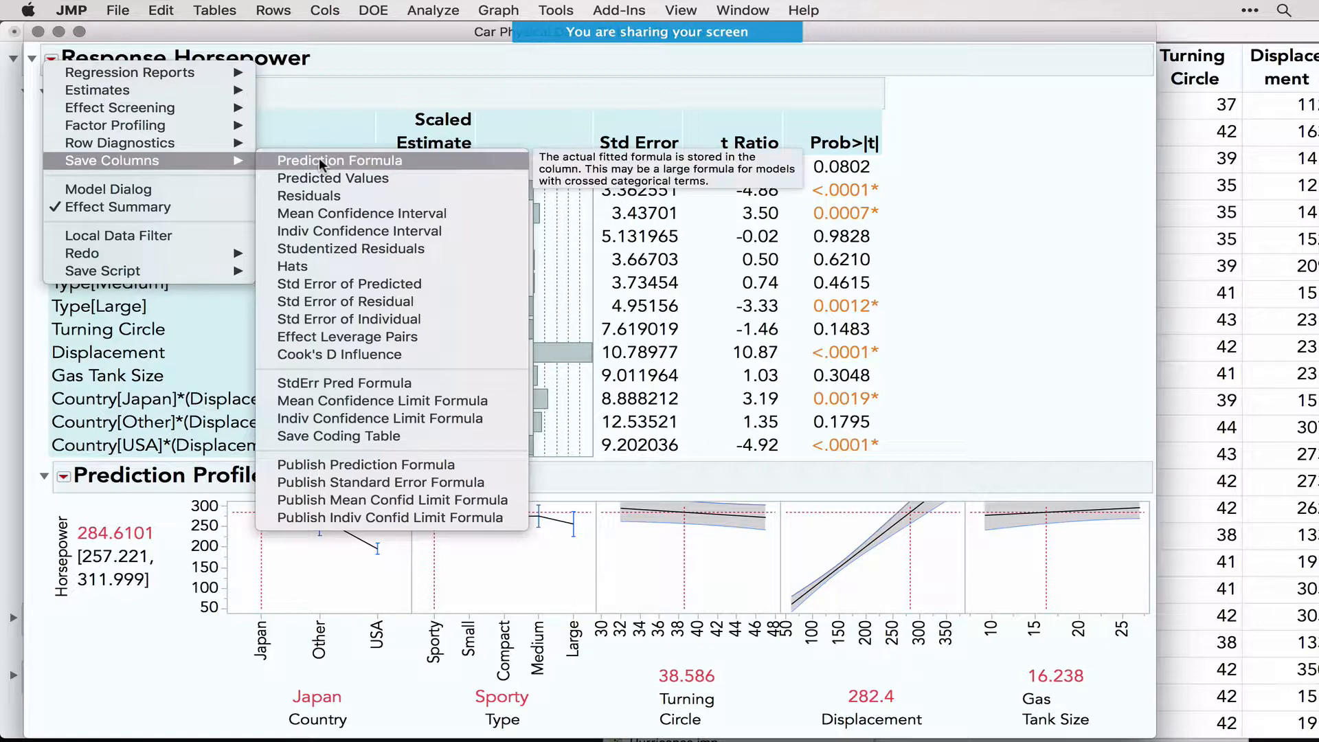
Close the Horsepower model report and the Car Physical Data table, leaving the journal open
left_click(36, 29)
left_click(36, 30)
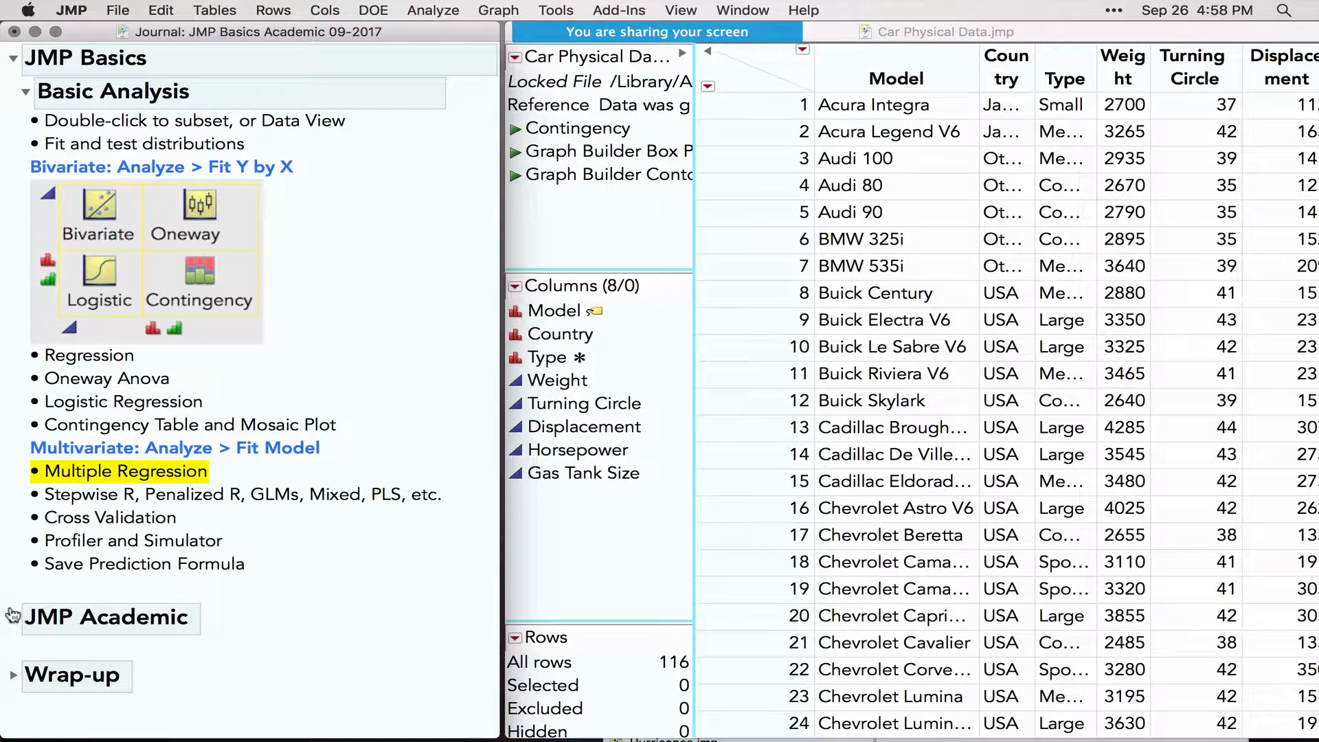
left_click(620, 461)
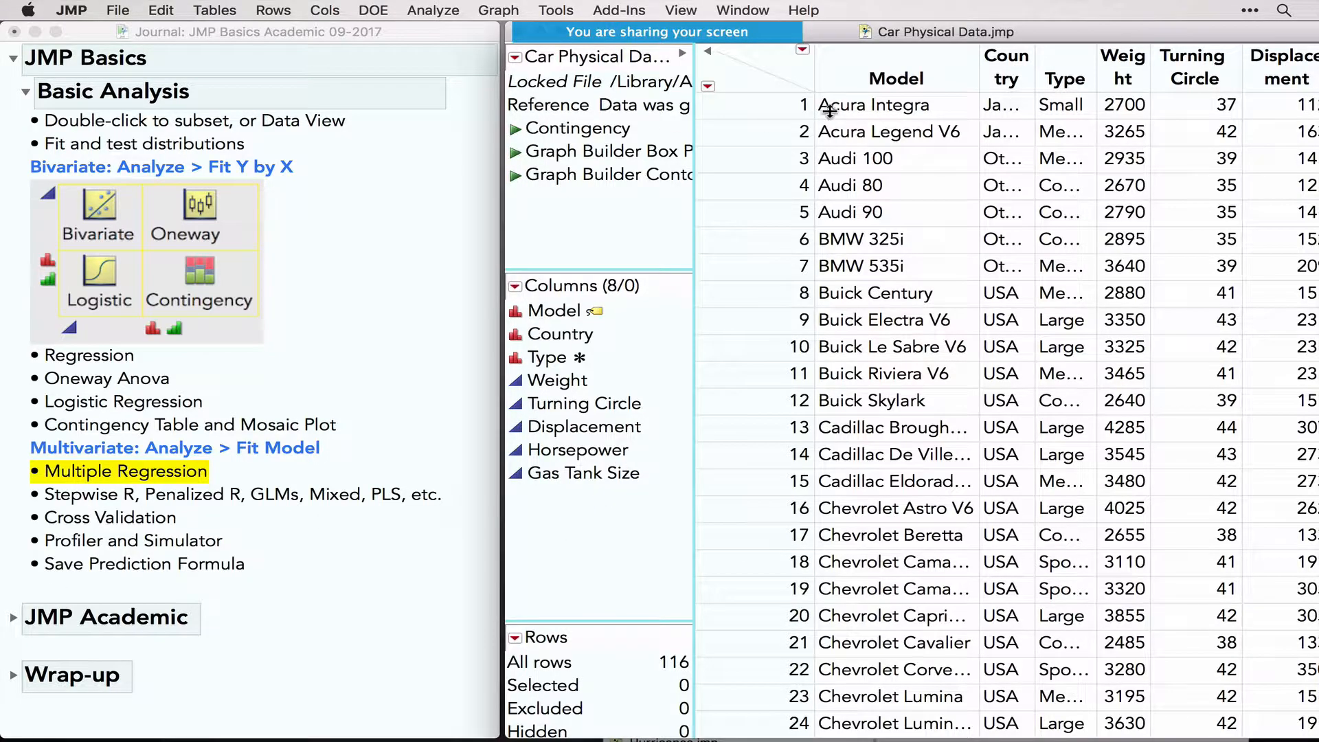
left_click_drag(835, 31, 842, 142)
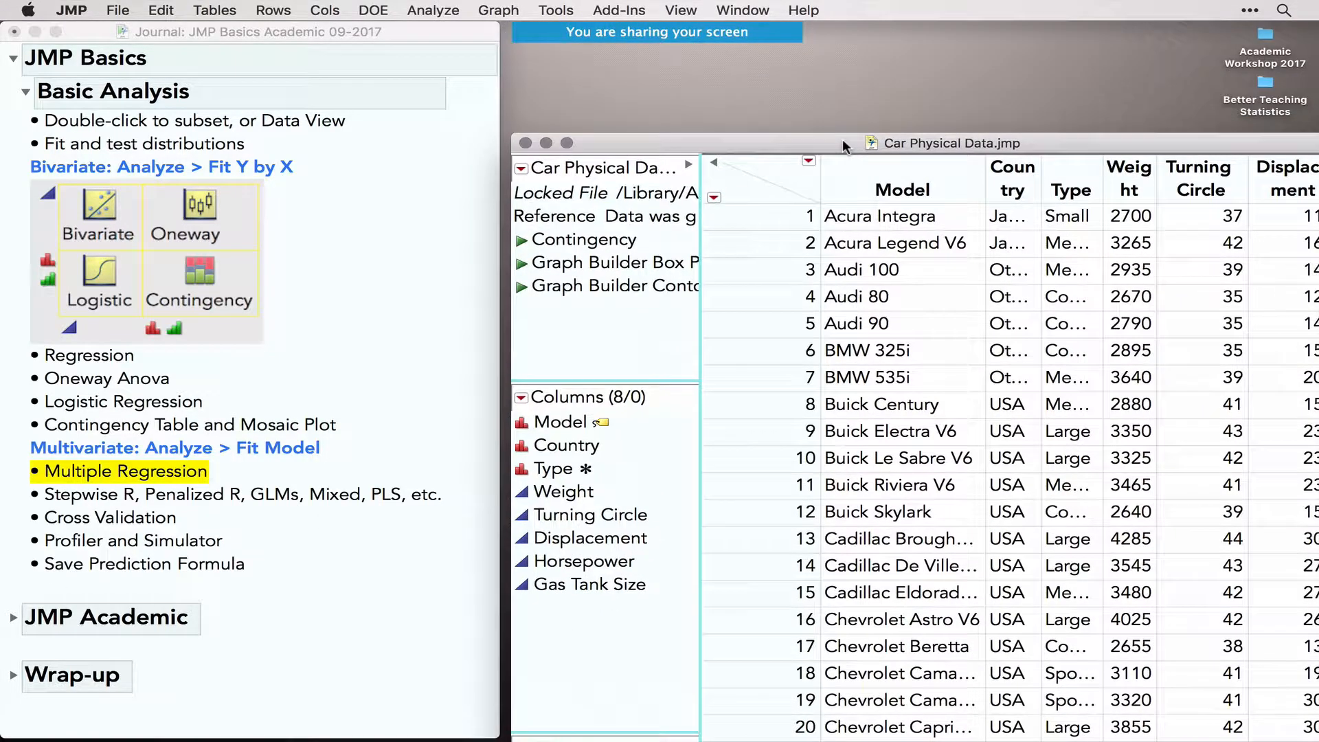
left_click(525, 143)
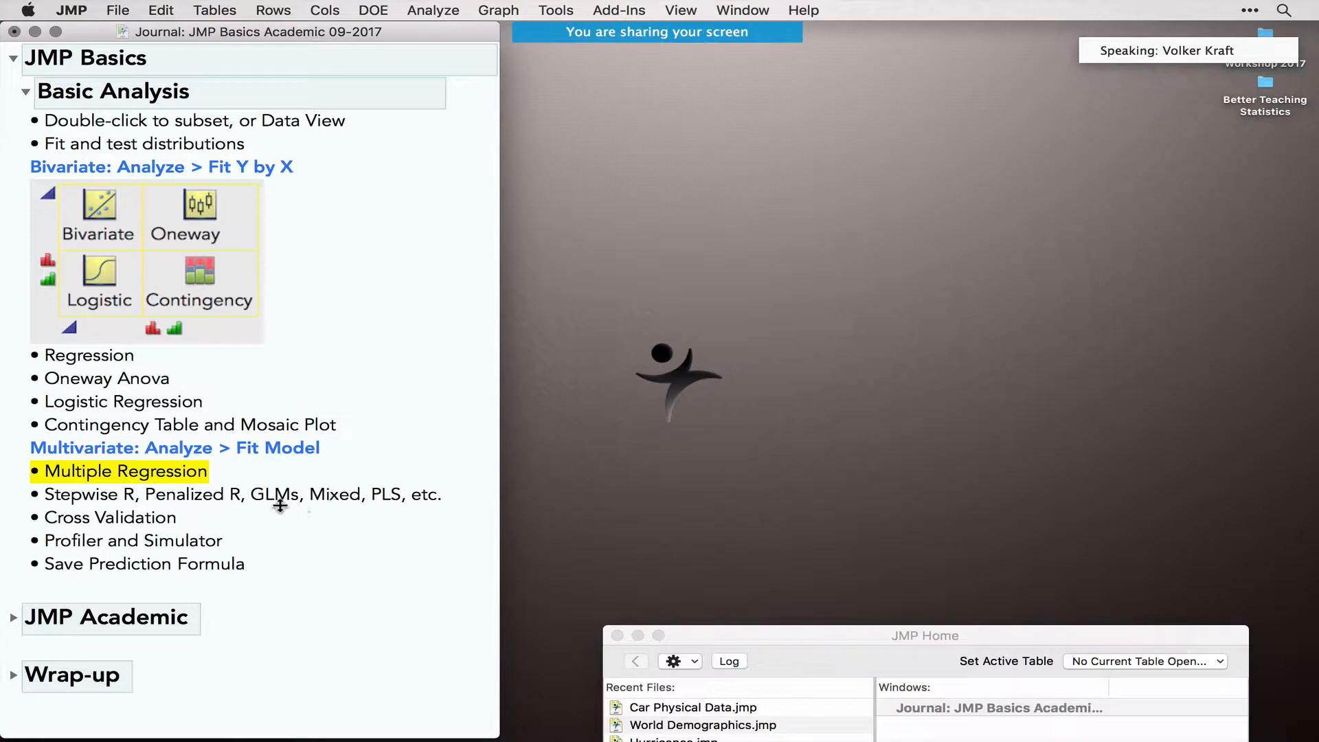
Expand the JMP Academic section of the journal and open the jmp.com/teach academic website
left_click(13, 616)
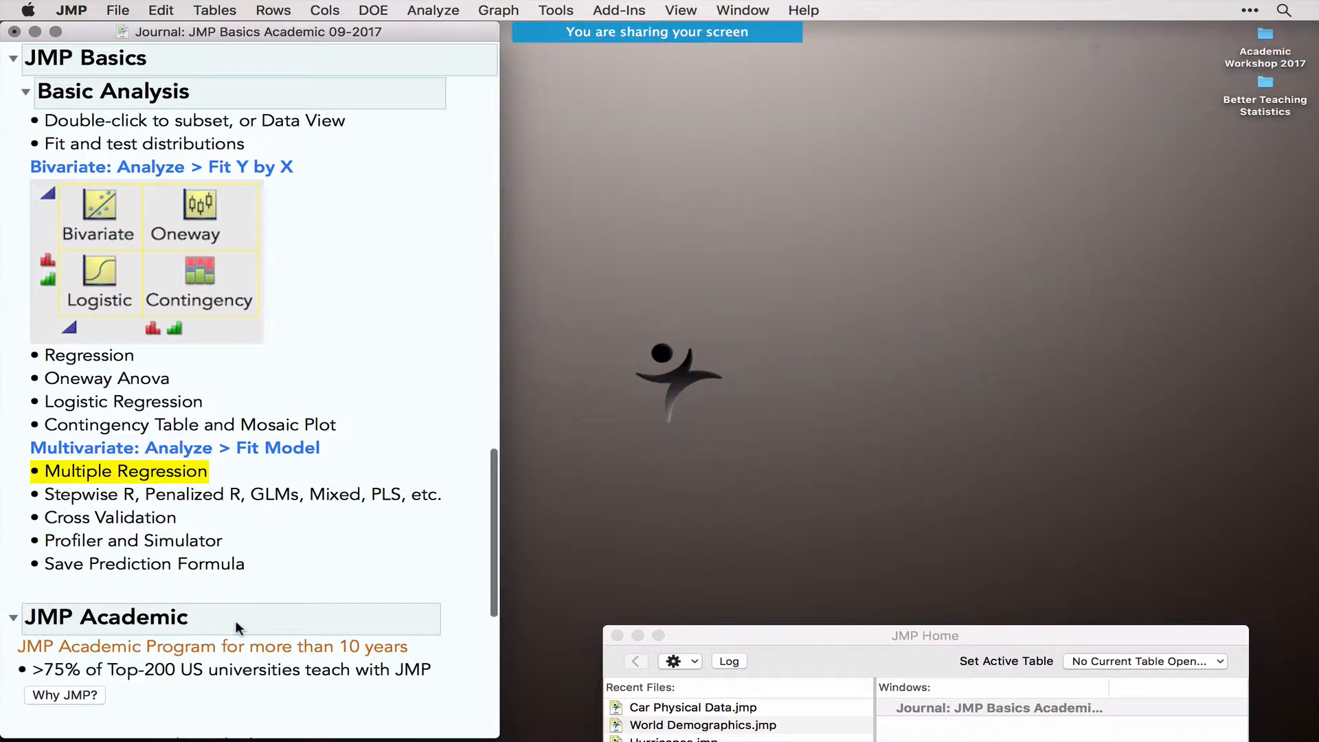
scroll(235, 620, "down", 7)
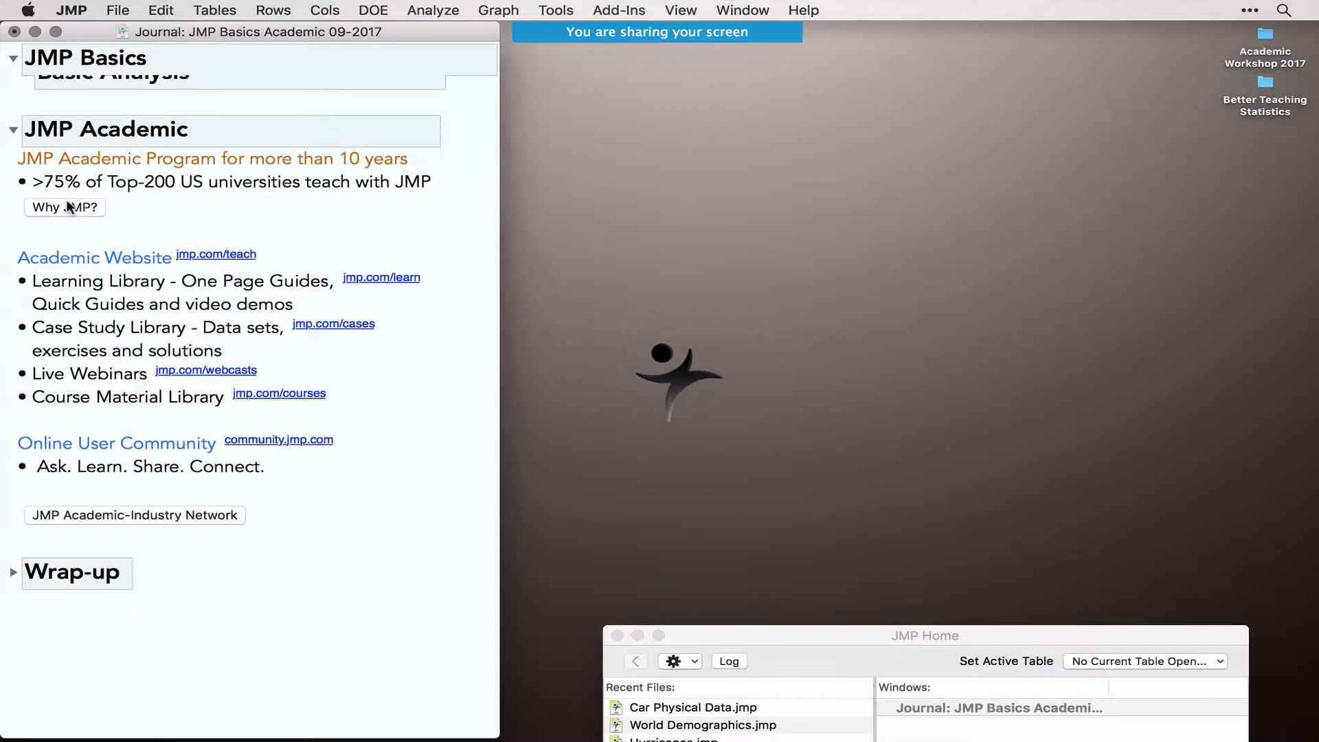
left_click(226, 254)
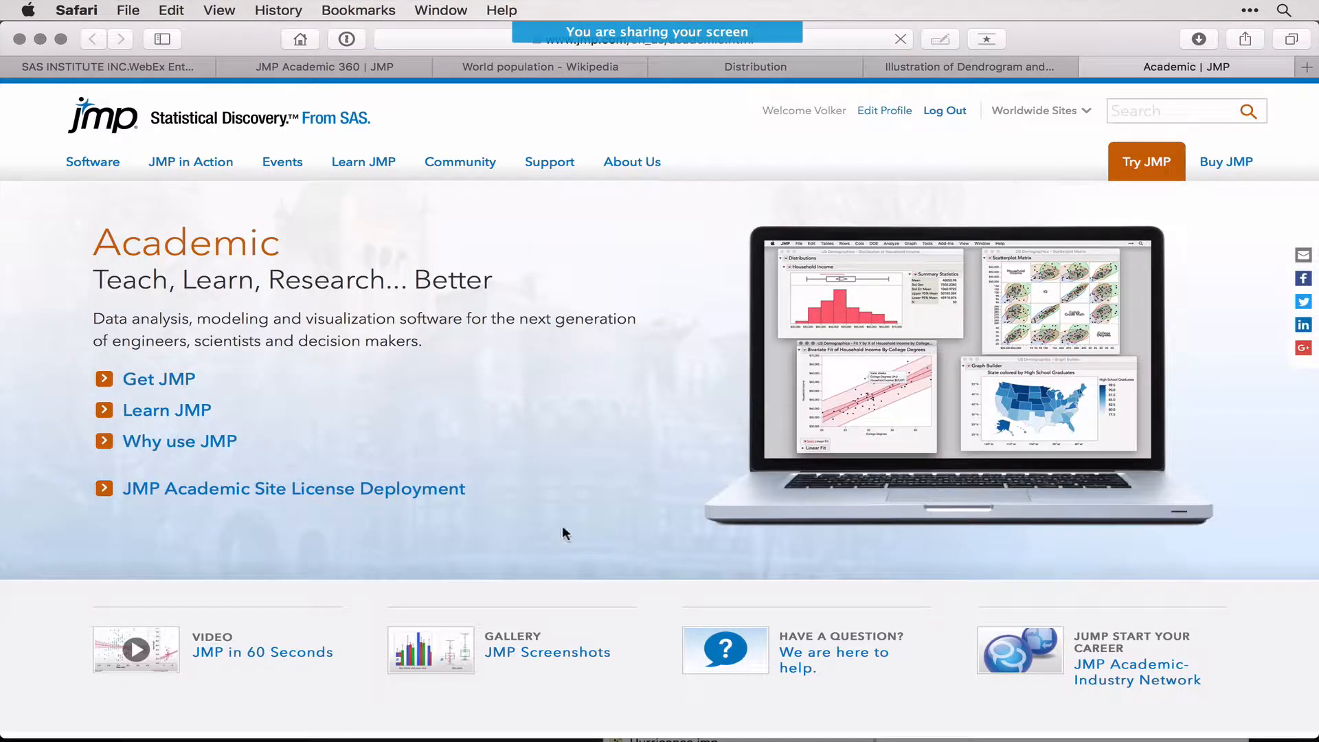
Browse the Resources for Learning and Using JMP and open the Course Material Library
scroll(571, 531, "down", 15)
scroll(572, 532, "up", 6)
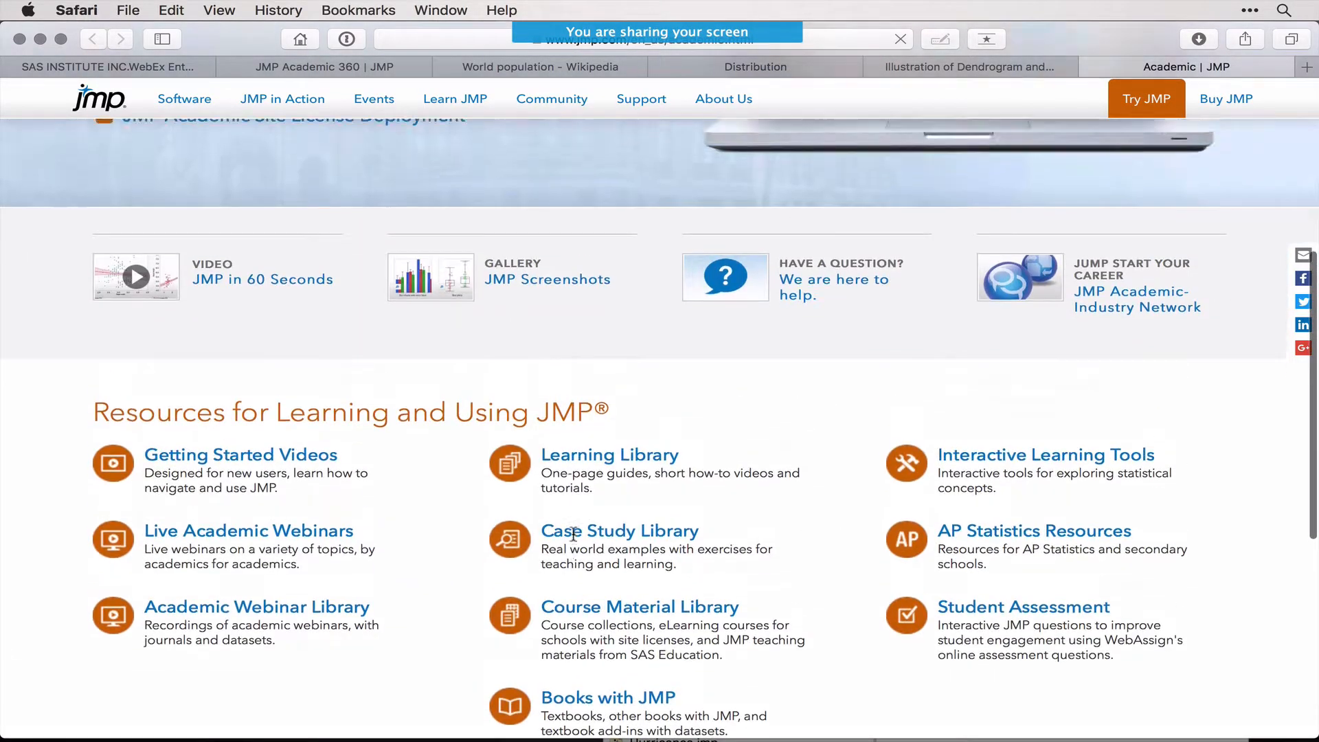
scroll(571, 532, "down", 3)
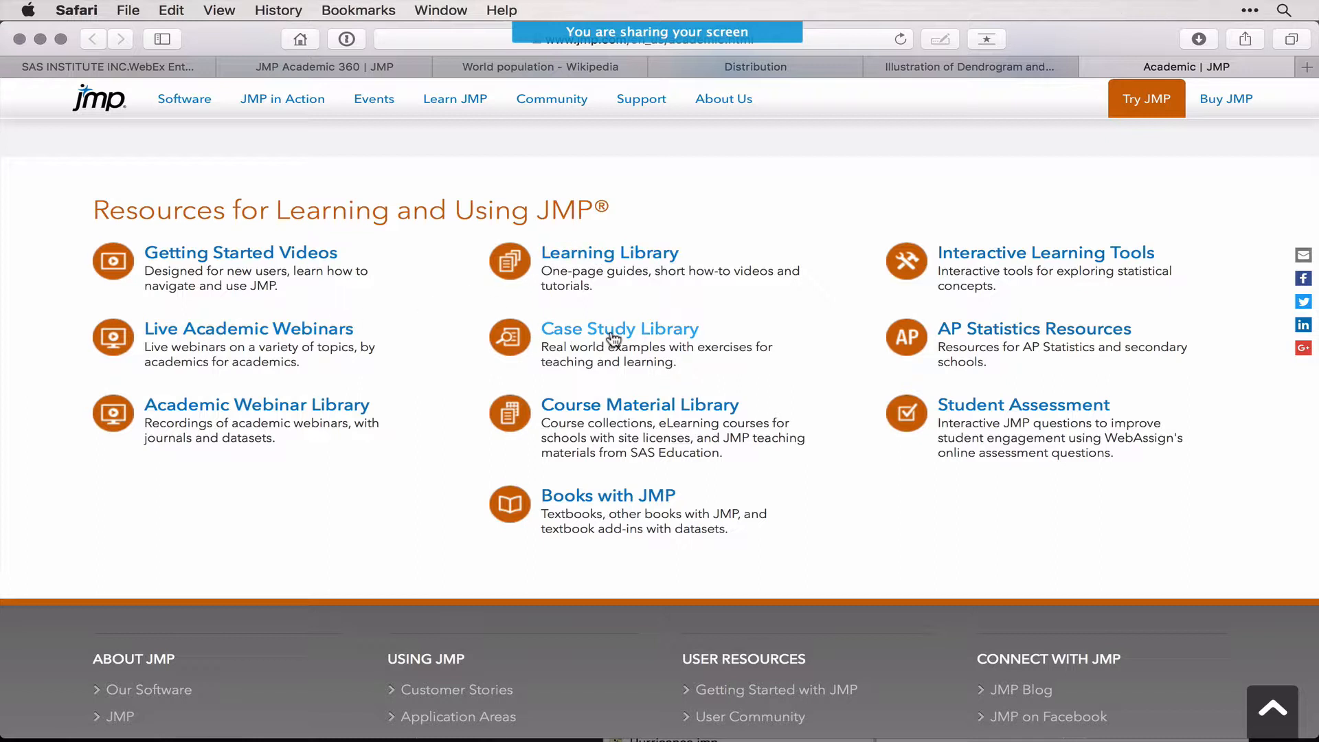
left_click(647, 406)
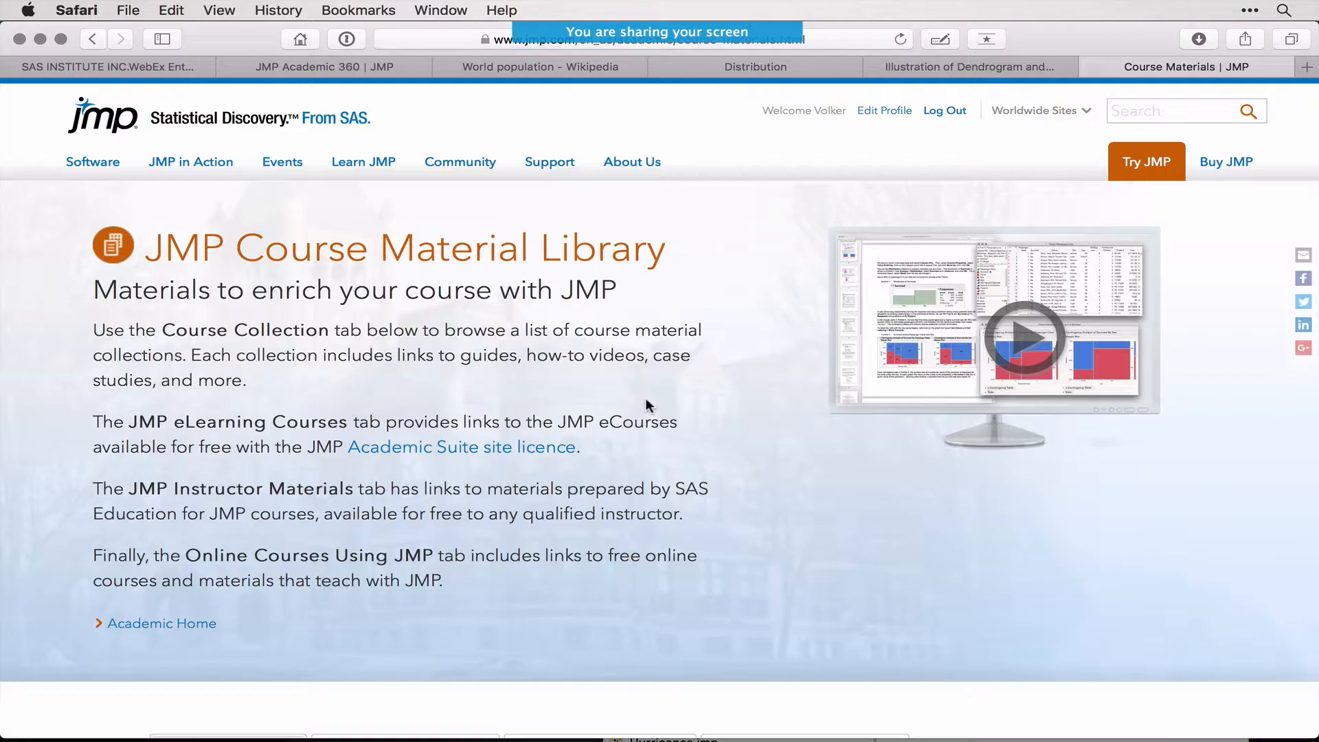
View the JMP eLearning Courses and JMP Instructor Materials listings, and return to Course Collections
scroll(616, 631, "down", 10)
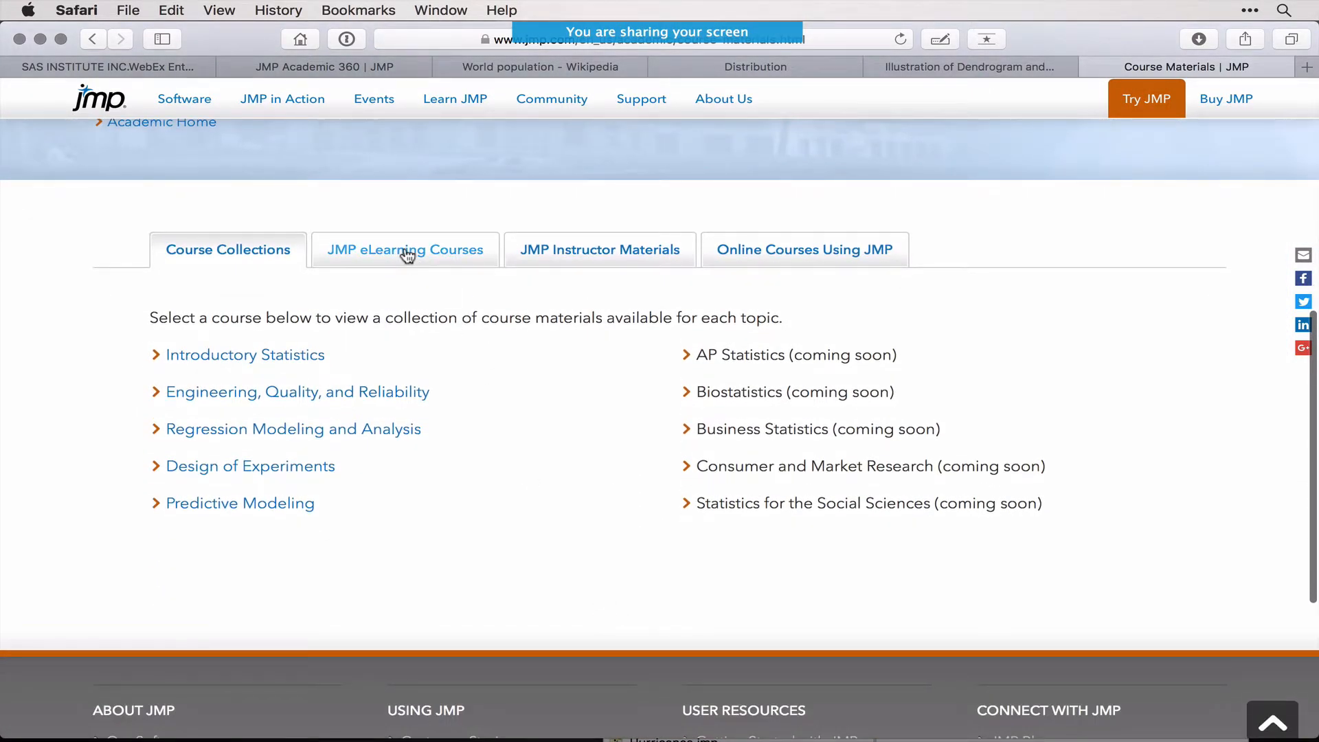
left_click(405, 249)
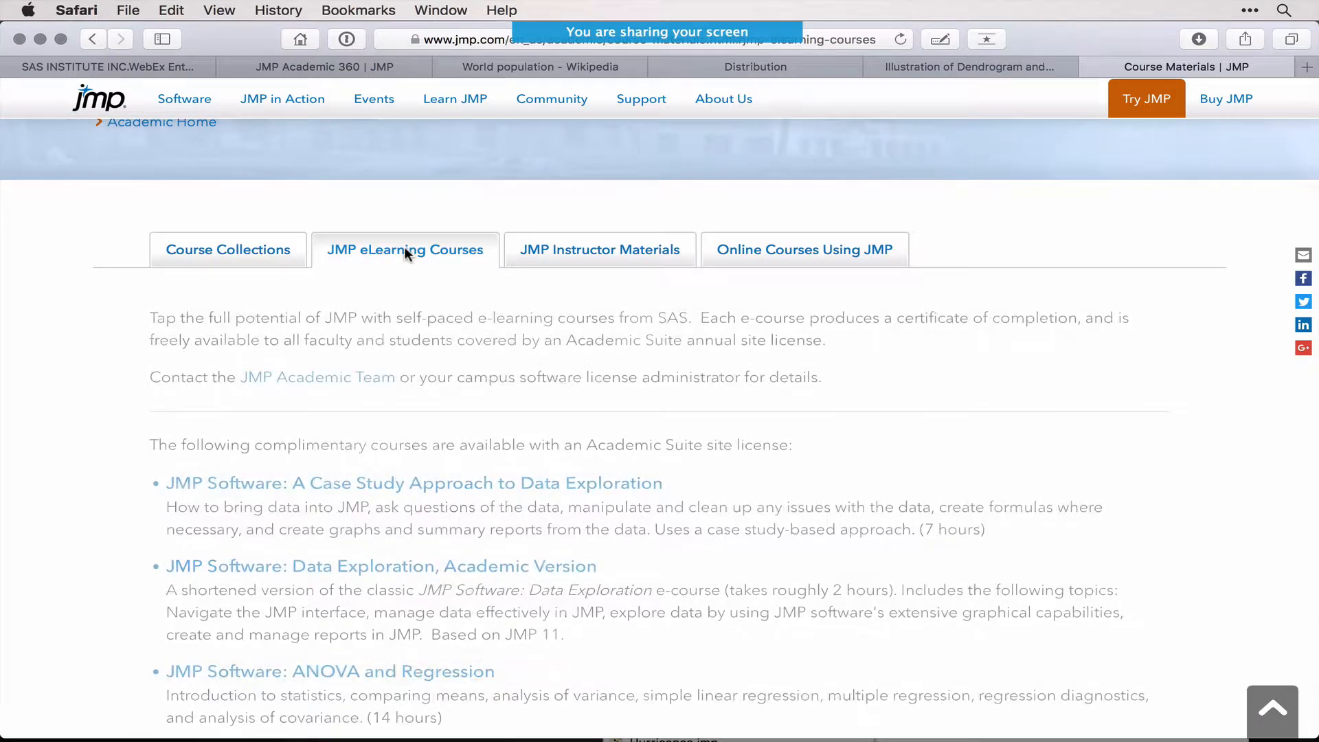
left_click(590, 253)
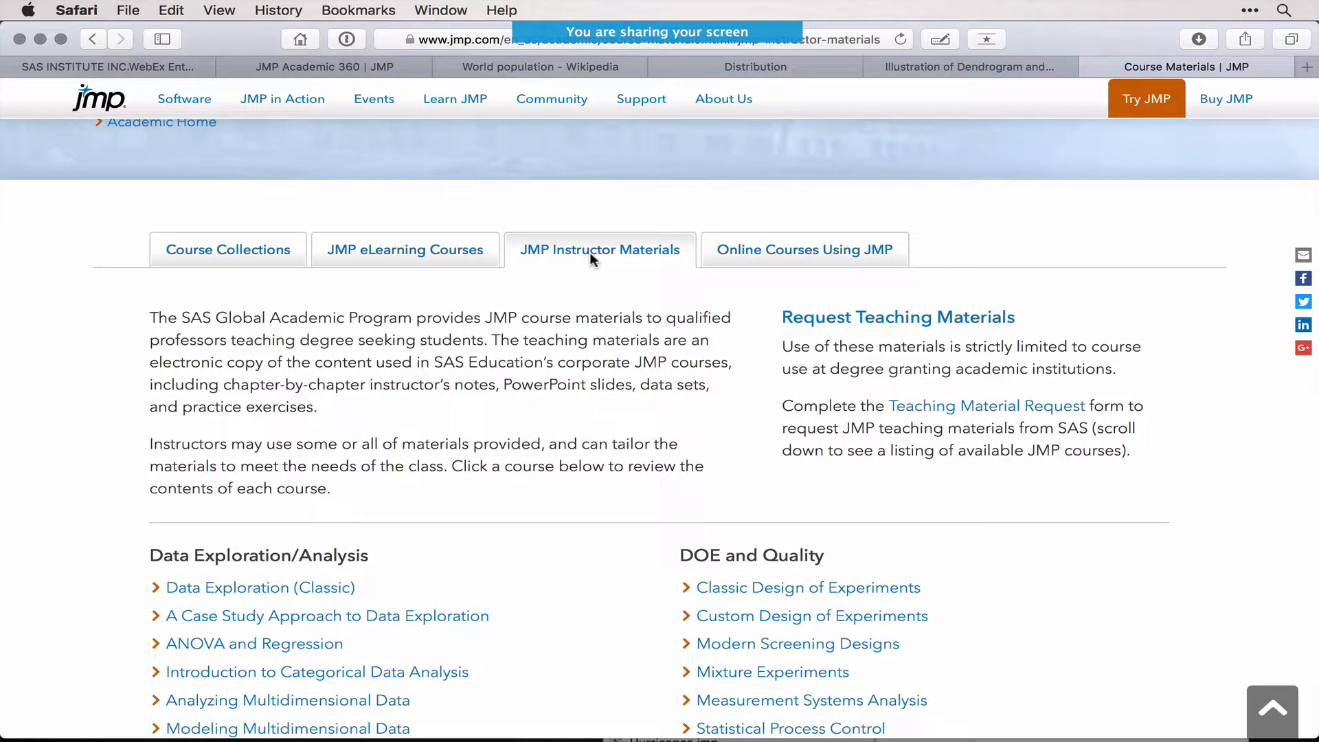
left_click(228, 244)
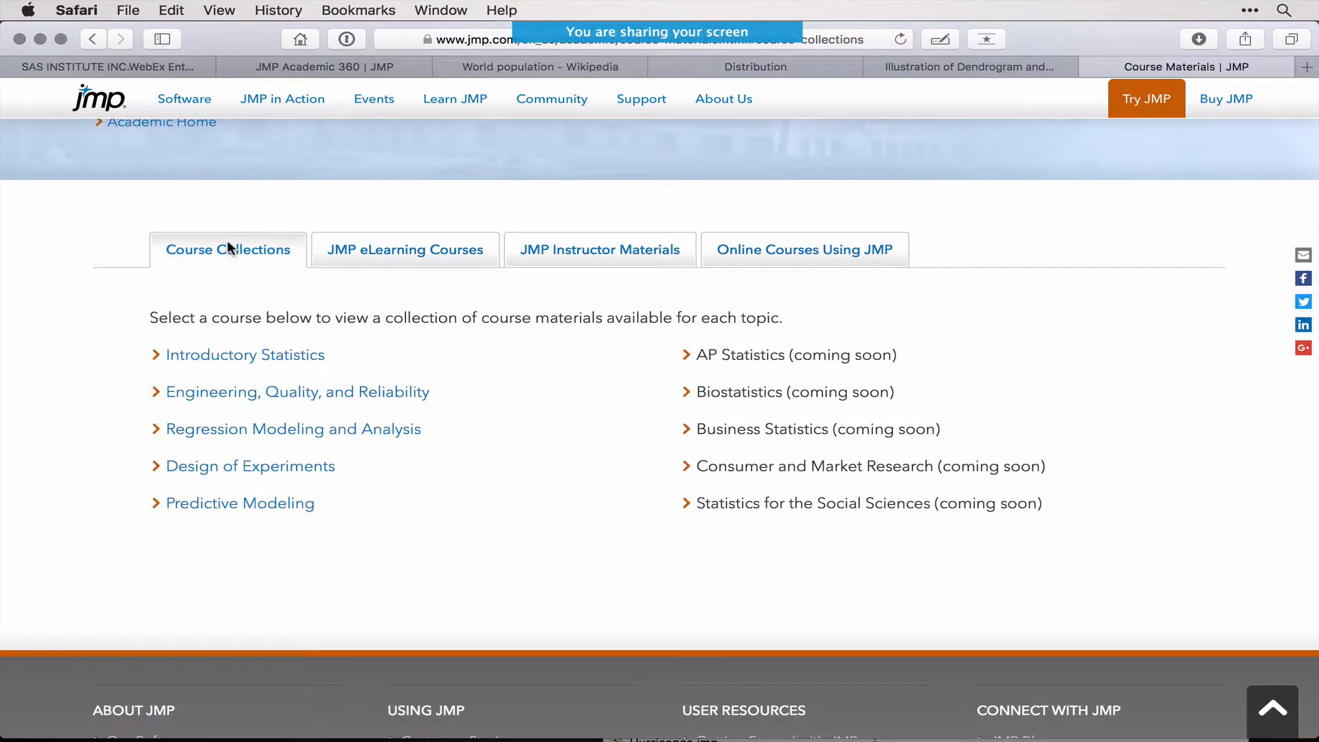
Open the Design of Experiments course collection and review its guides, videos, webinars and textbook add-ins
left_click(294, 466)
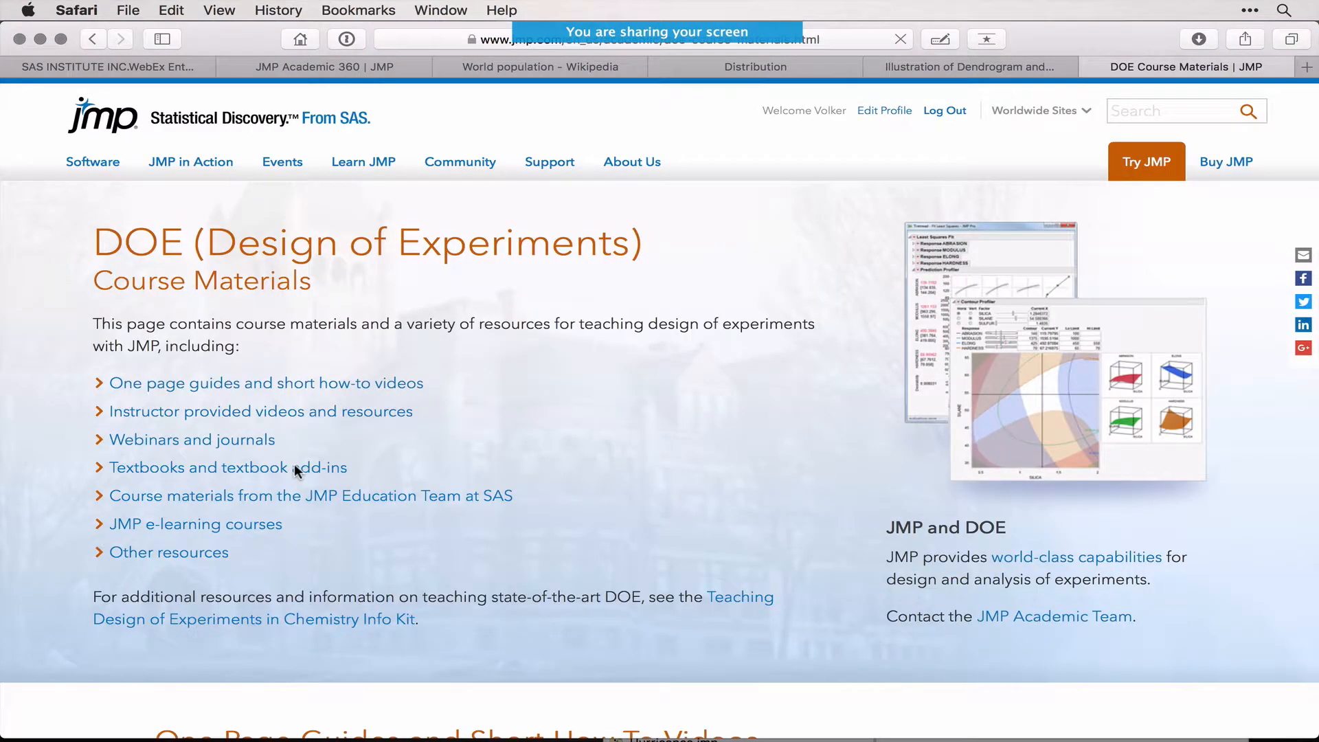
scroll(527, 559, "down", 10)
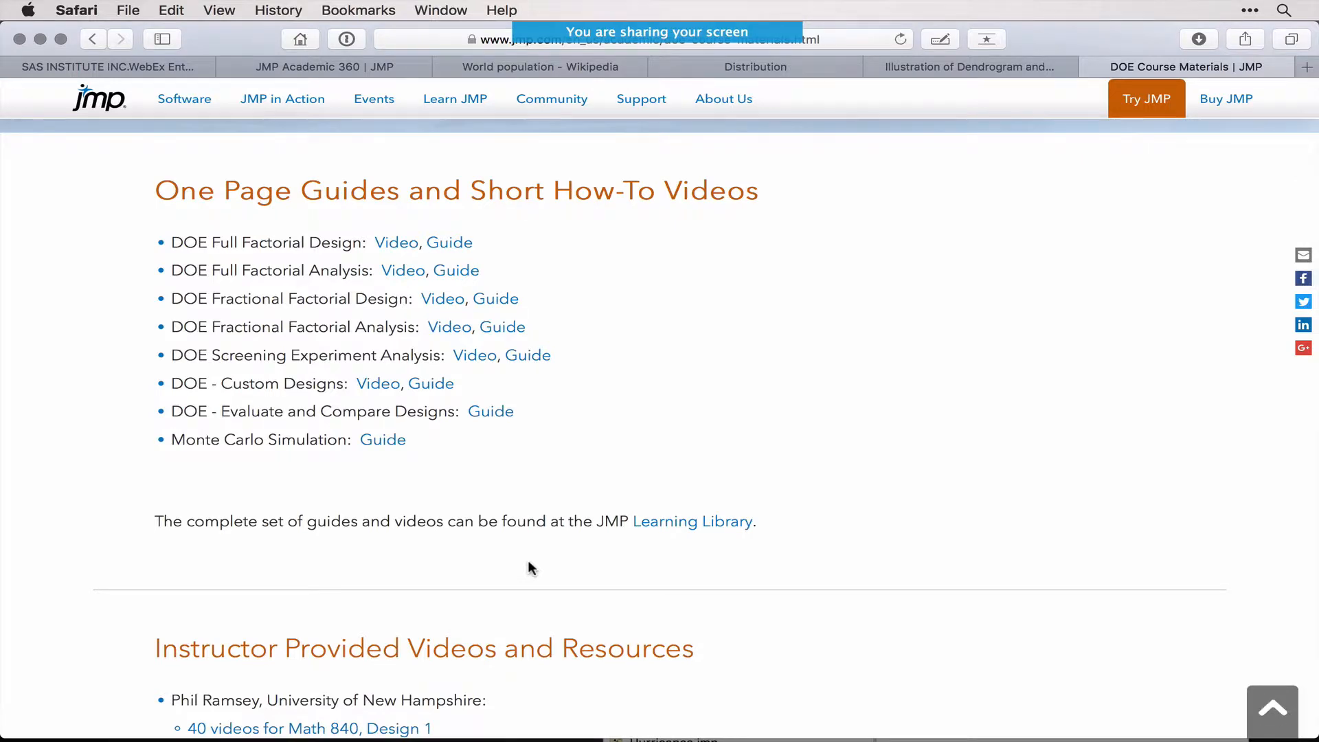
scroll(528, 565, "down", 6)
scroll(529, 567, "down", 11)
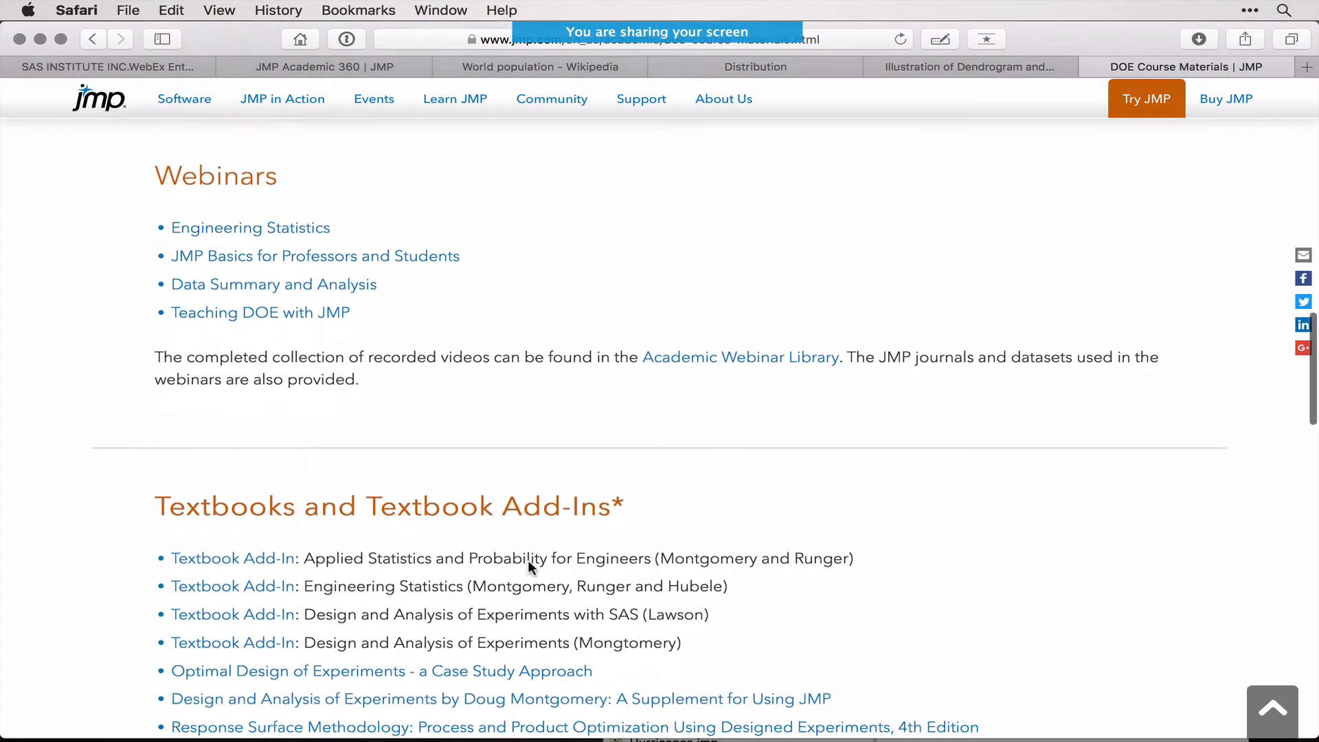
scroll(528, 566, "down", 1)
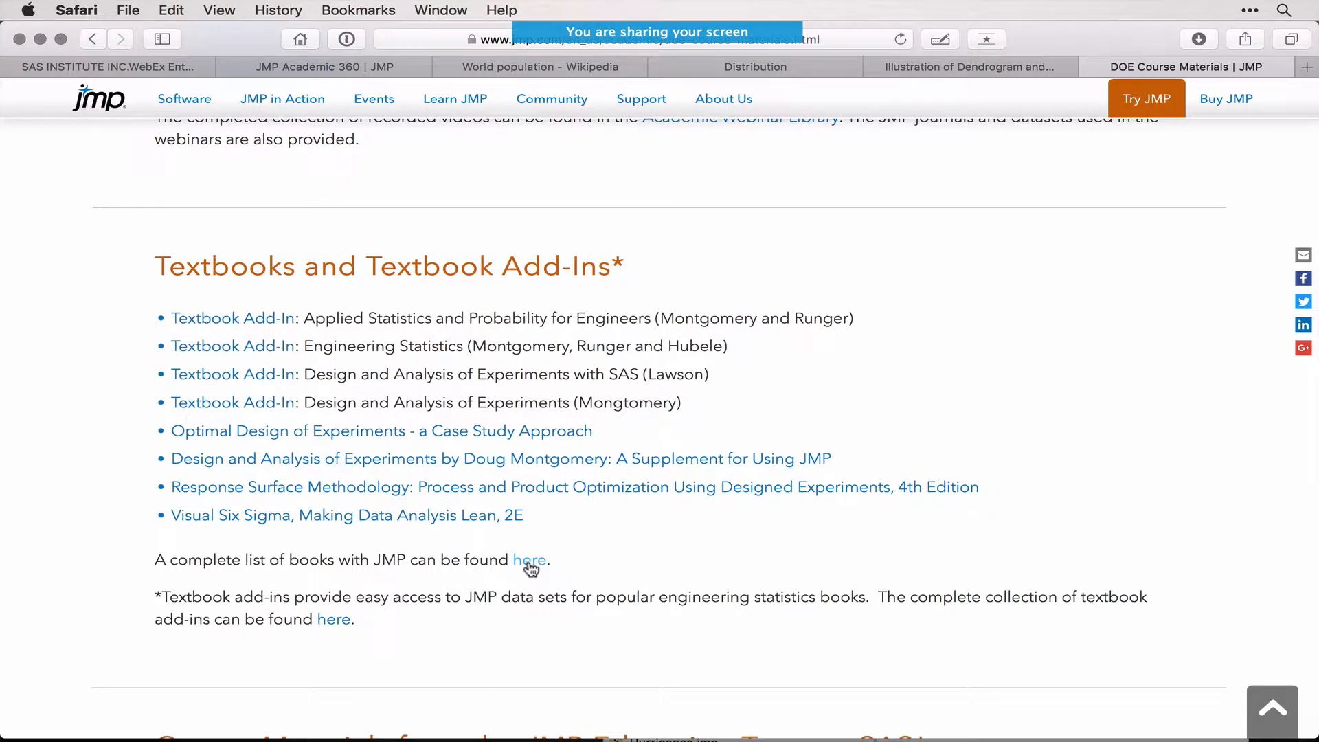
Return to the JMP journal and expand the Wrap-up section and its Highlights for Academic Users
left_click(39, 39)
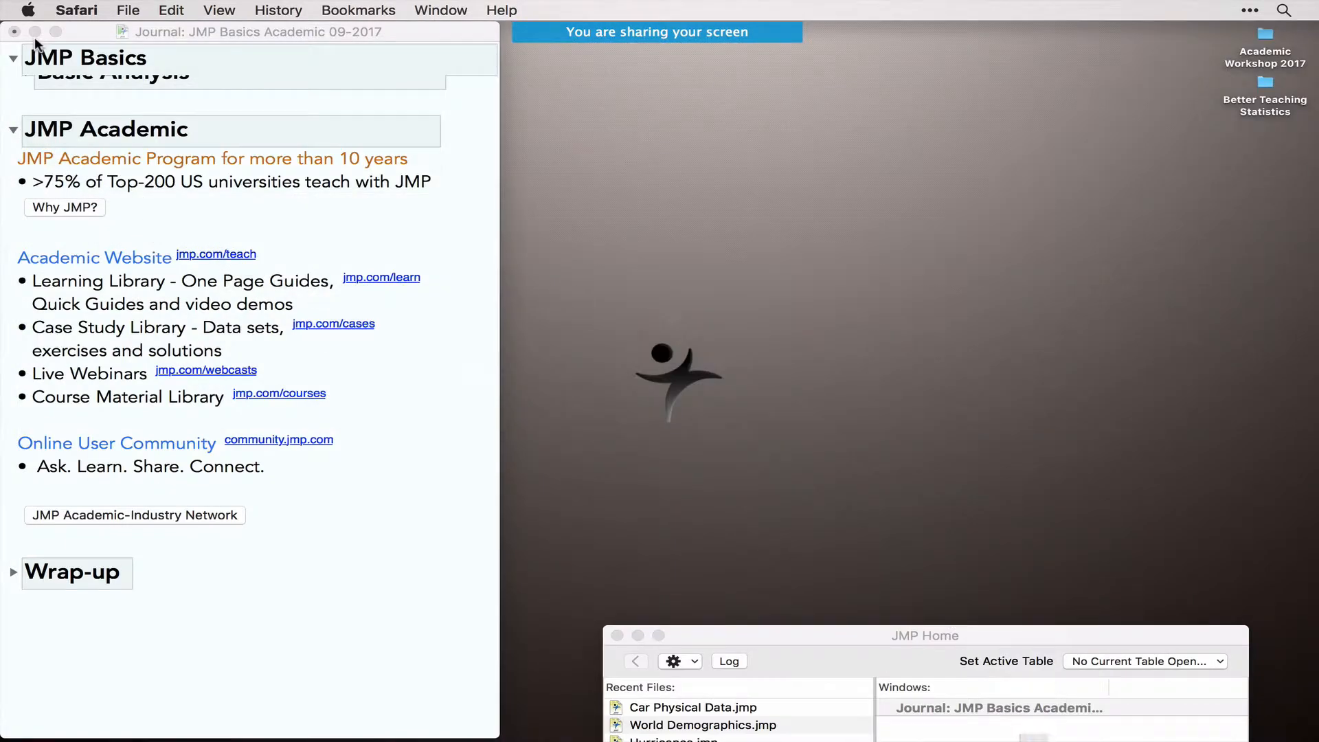
left_click(12, 576)
left_click(12, 575)
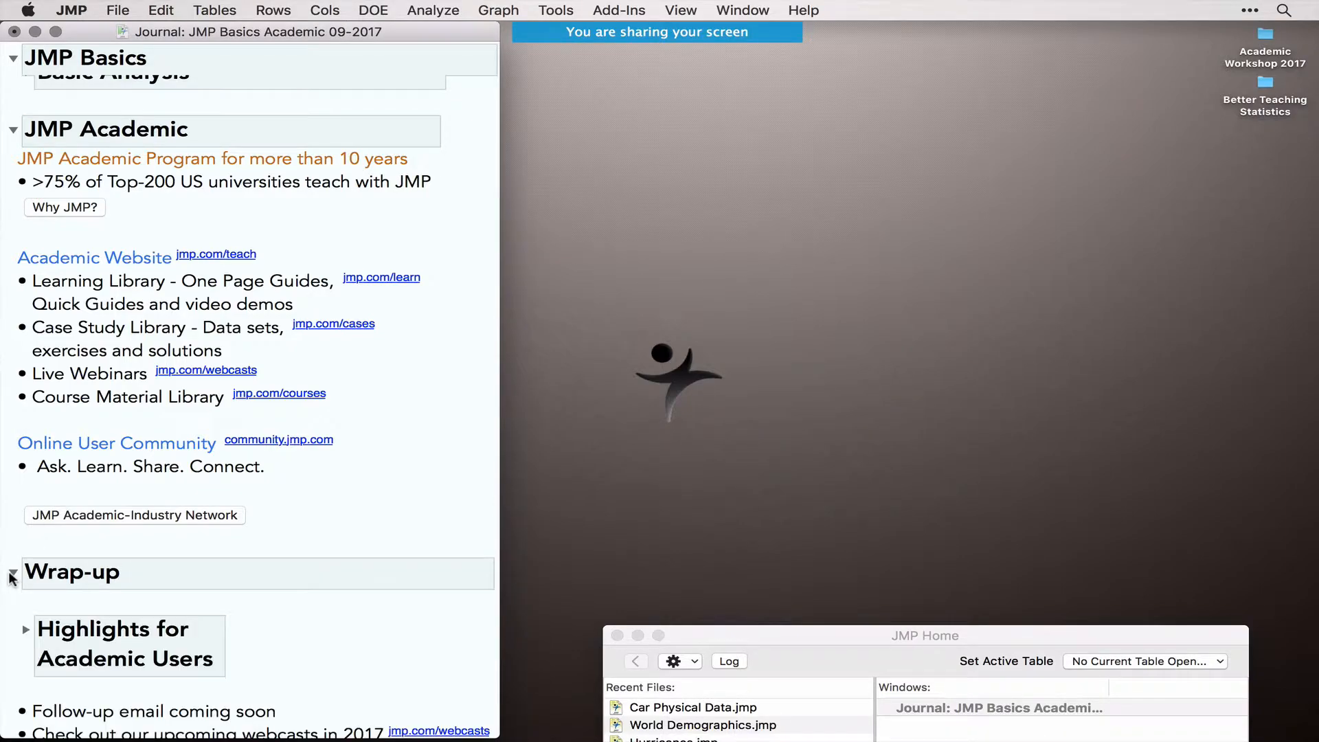
scroll(264, 647, "down", 5)
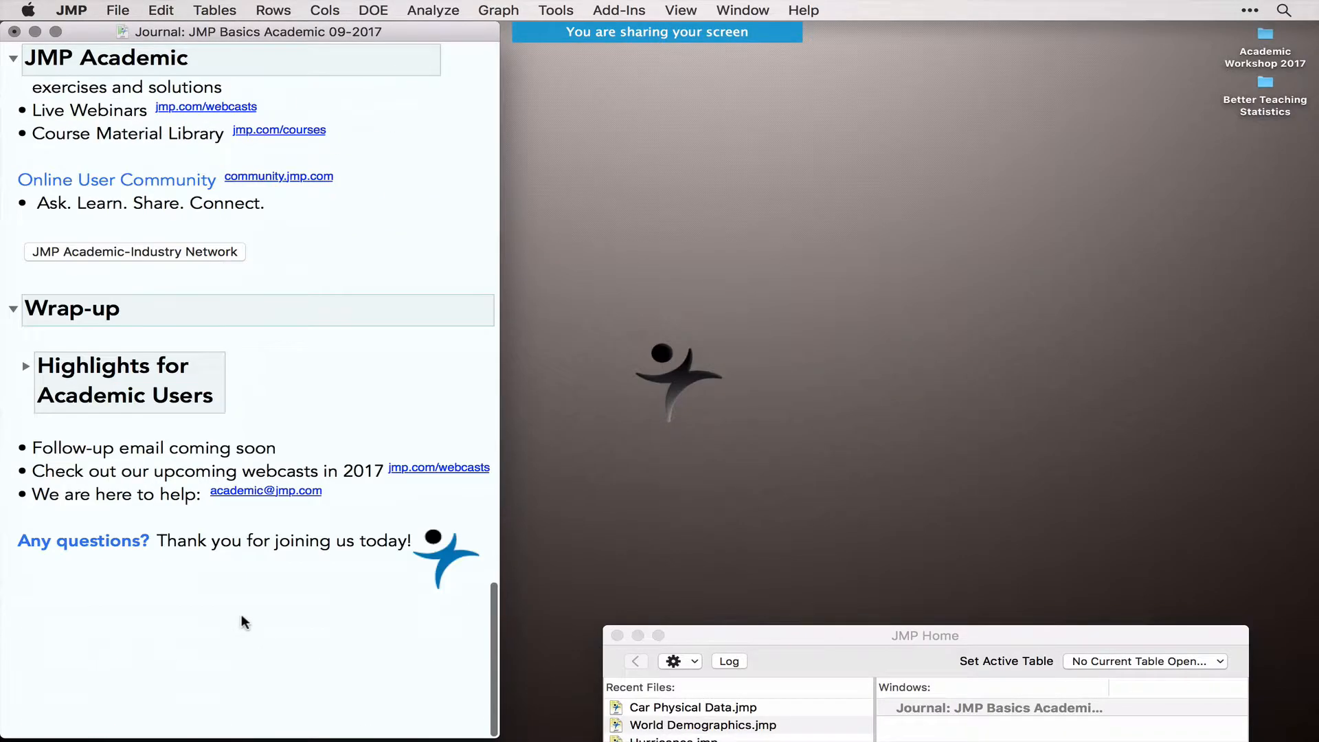
left_click(28, 367)
scroll(274, 525, "down", 5)
scroll(276, 529, "down", 1)
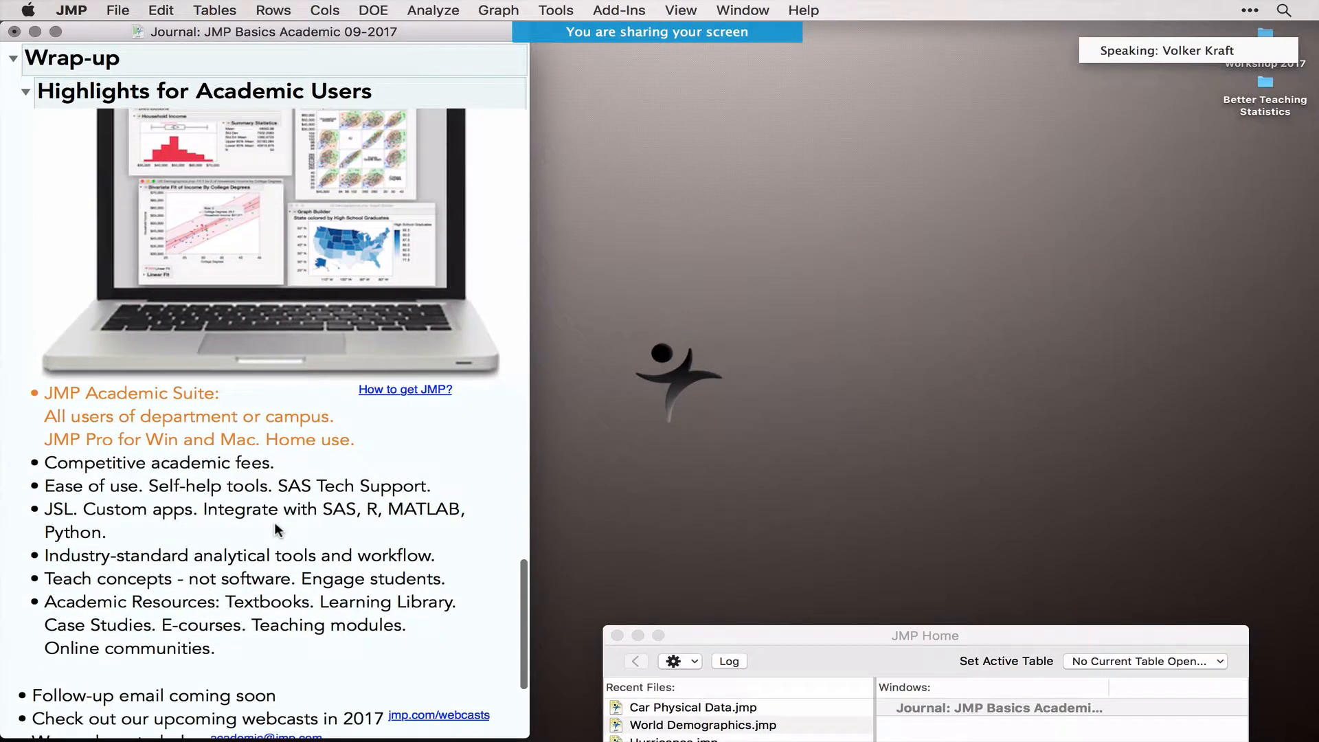
Highlight in turn the journal bullets on the JMP Academic Suite, industry-standard analytical tools, and teaching concepts rather than software
left_click(161, 415)
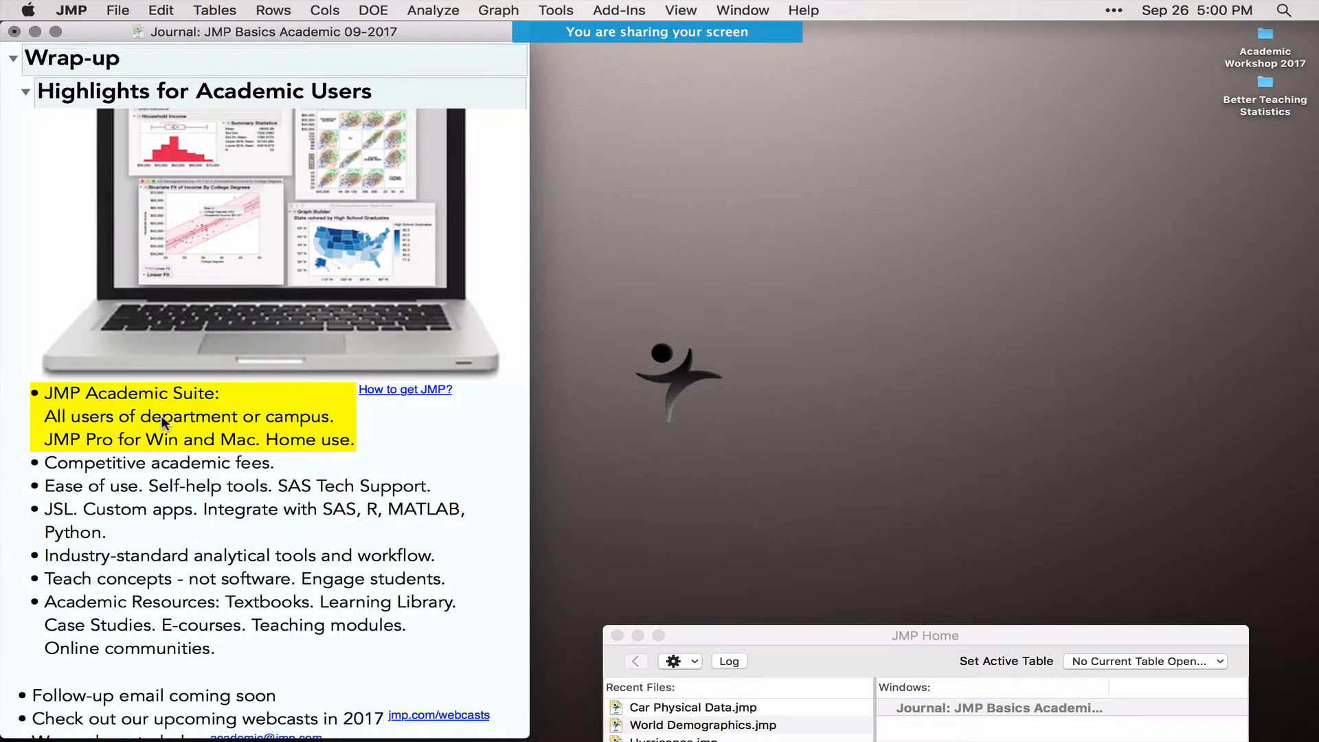
left_click(194, 554)
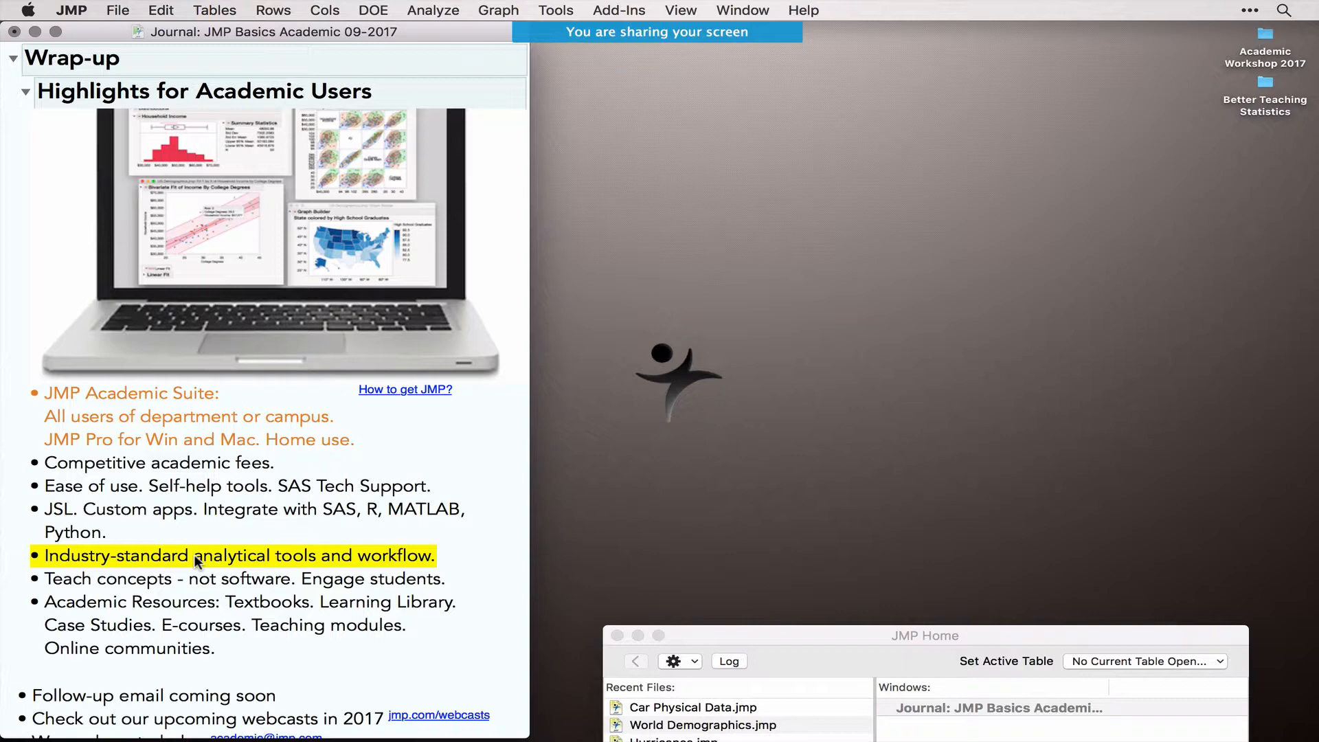
left_click(195, 580)
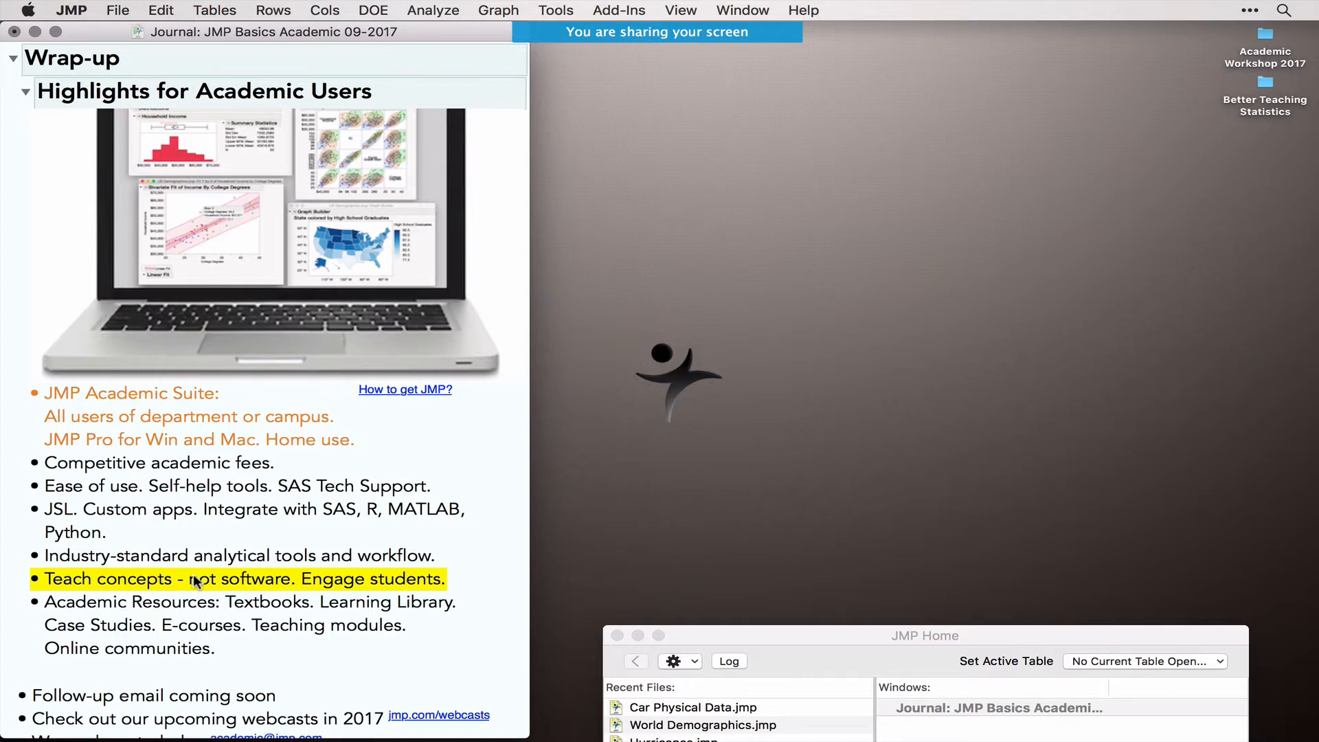
Highlight in turn the closing journal bullets on the follow-up email, the upcoming 2017 webcasts and the help contact
scroll(196, 582, "down", 5)
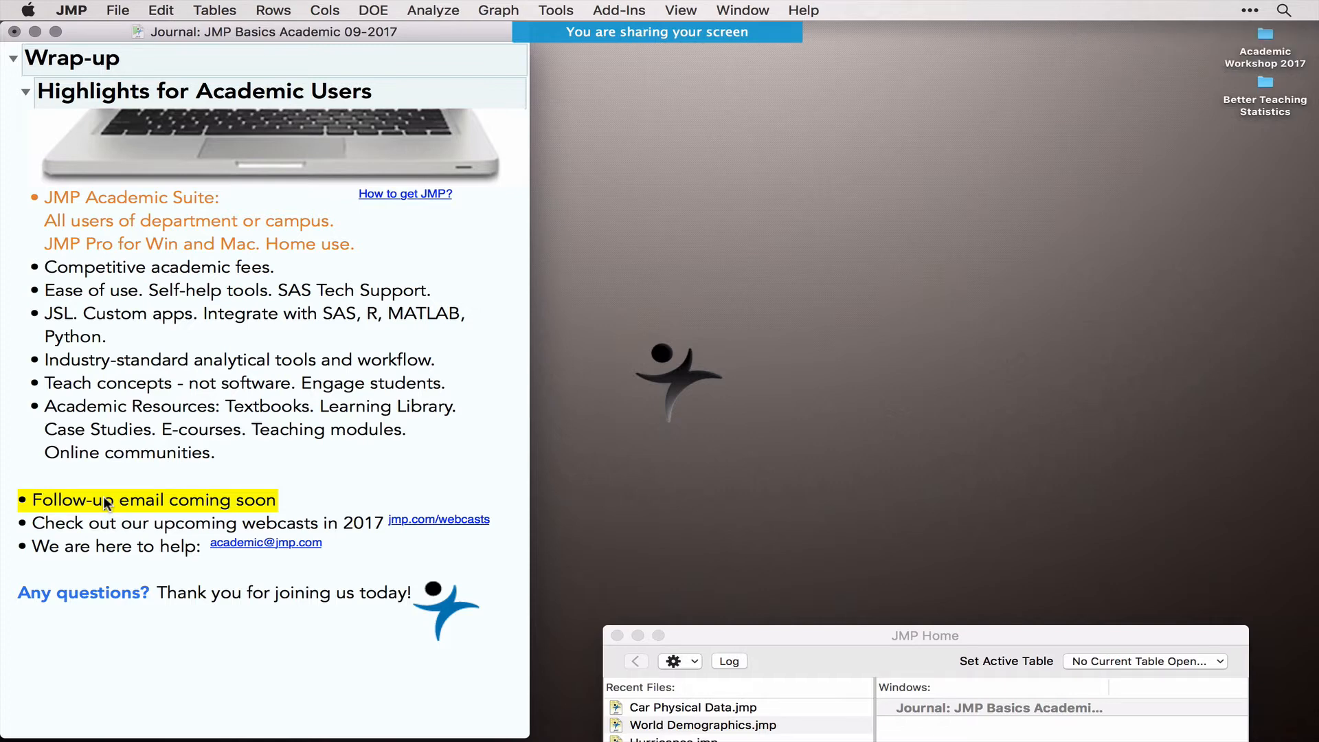
left_click(140, 527)
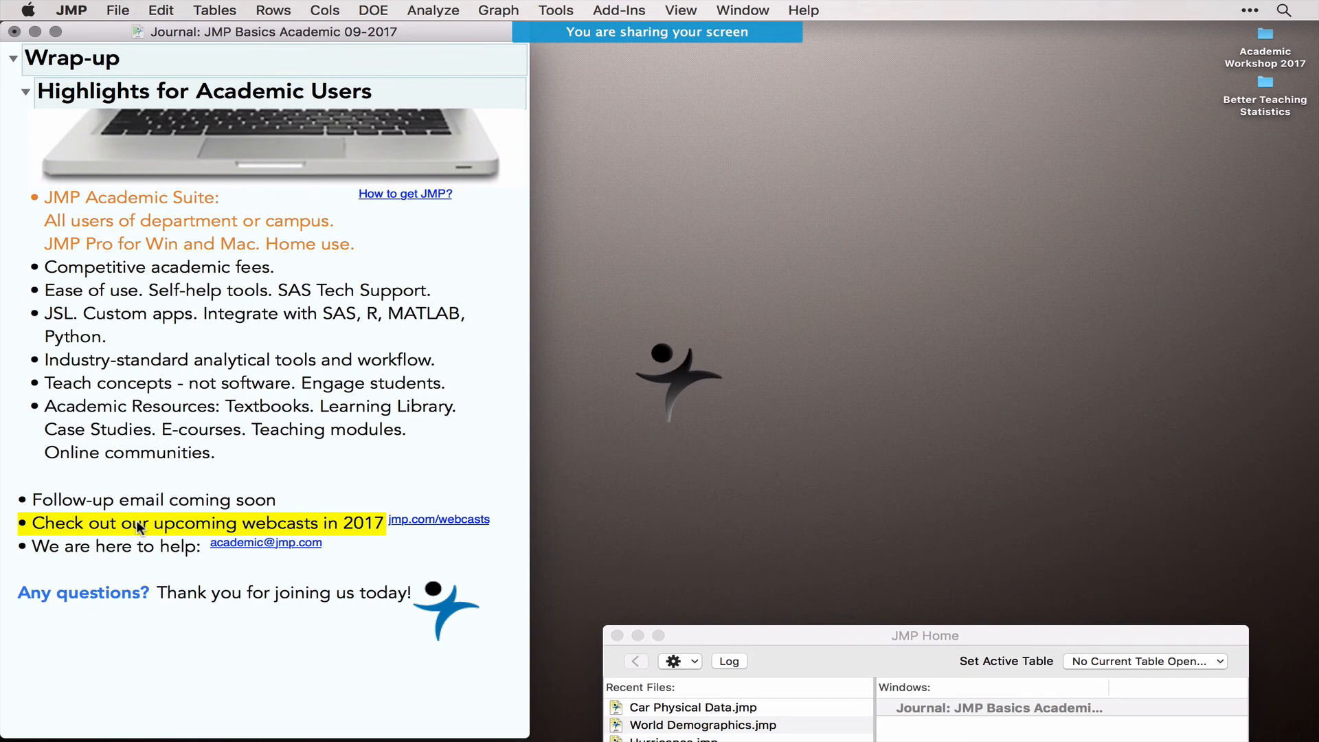
left_click(118, 547)
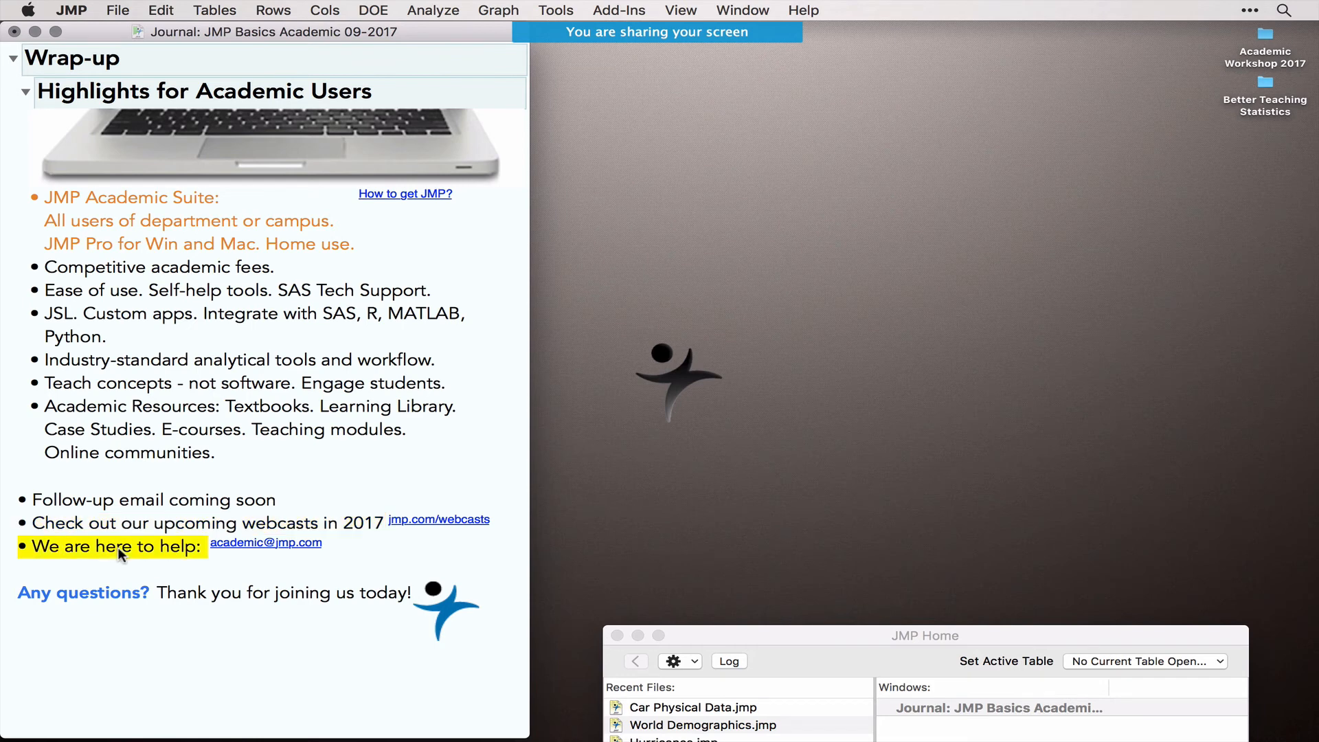